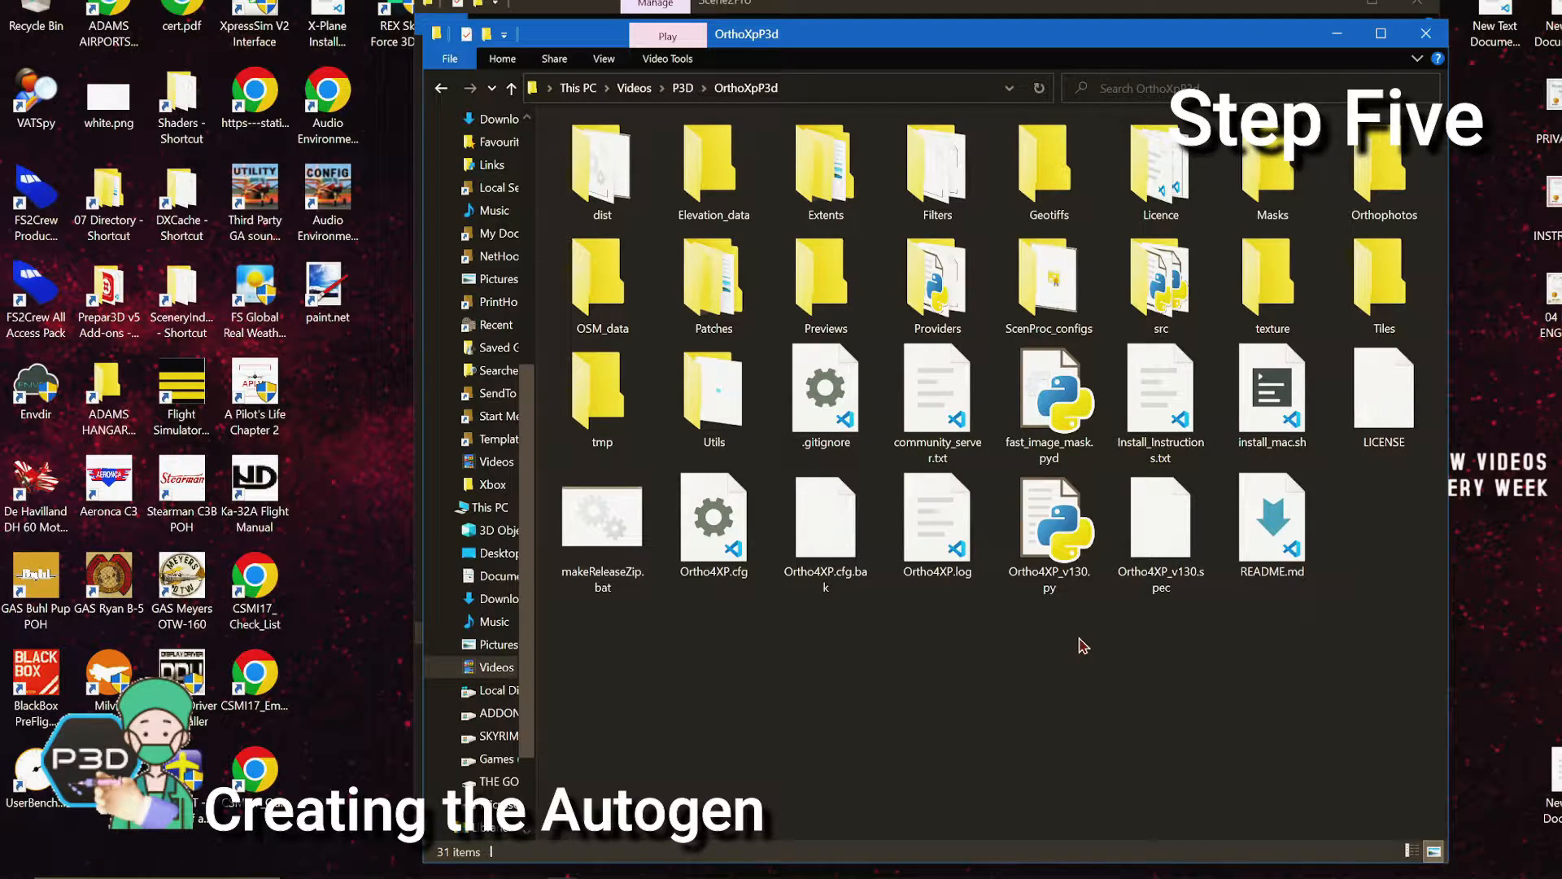
# Launch scenProc.exe from the Scene2Pro folder with administrator rights and reposition its window over the desktop
pyautogui.click(987, 12)
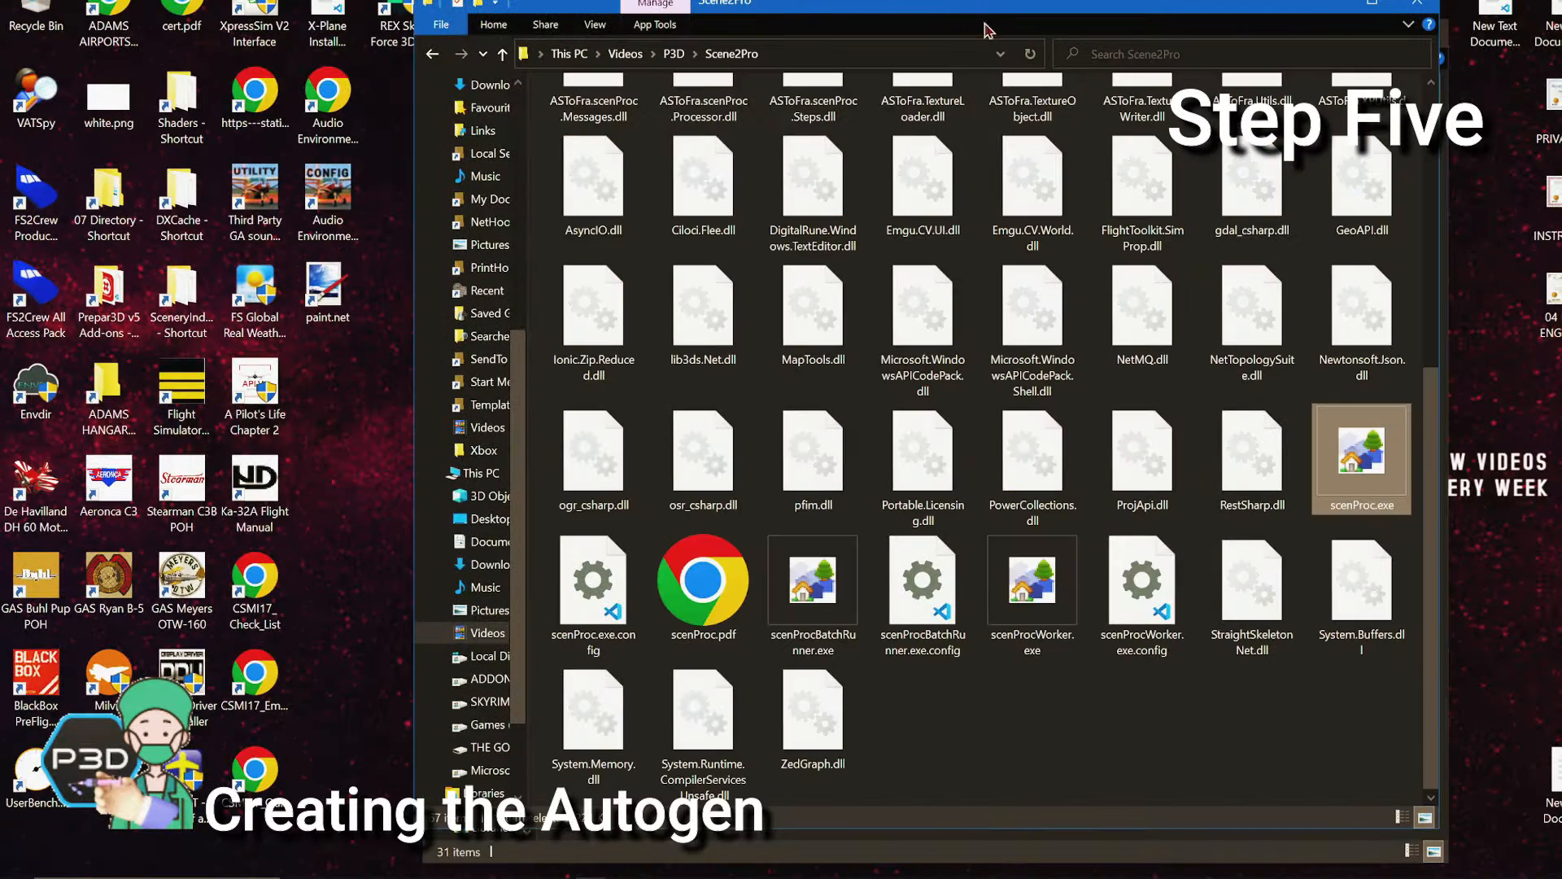
pyautogui.rightClick(1377, 470)
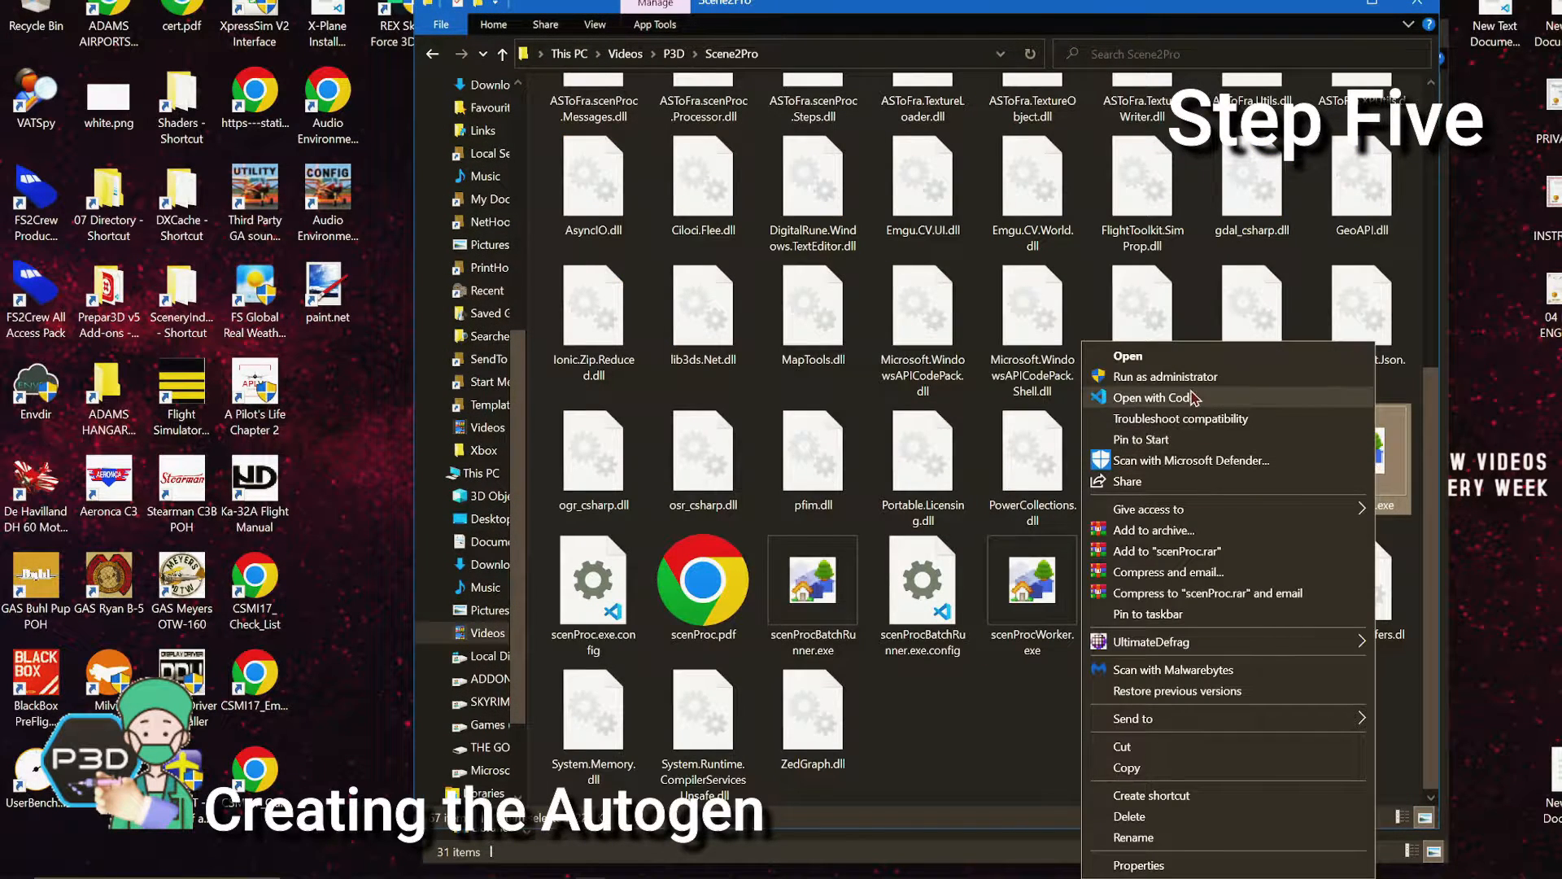
pyautogui.click(1140, 376)
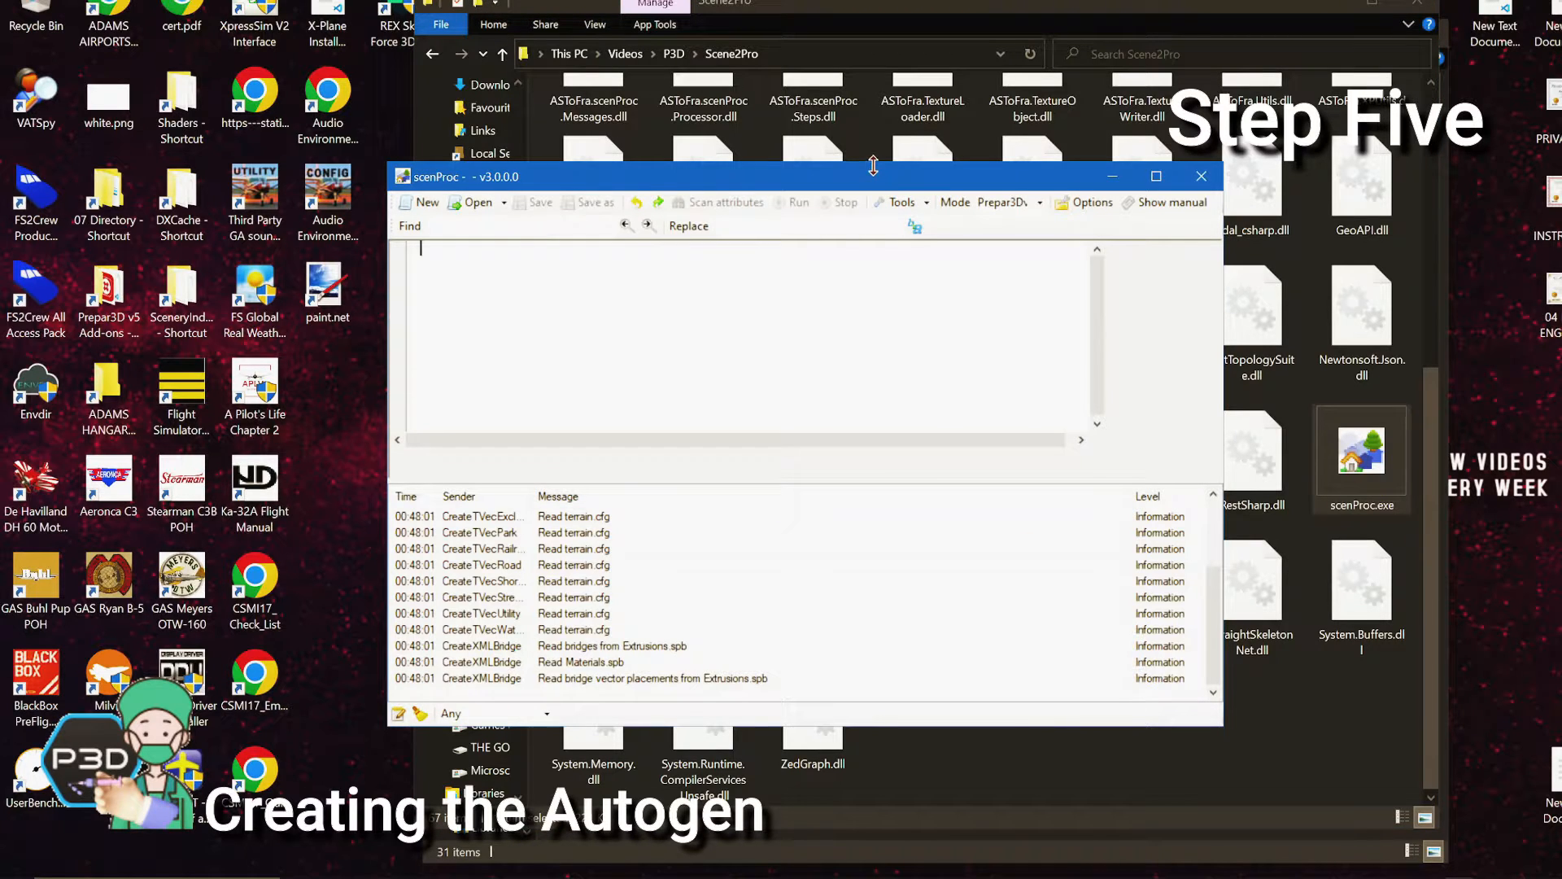
pyautogui.moveTo(874, 171); pyautogui.dragTo(1018, 99)
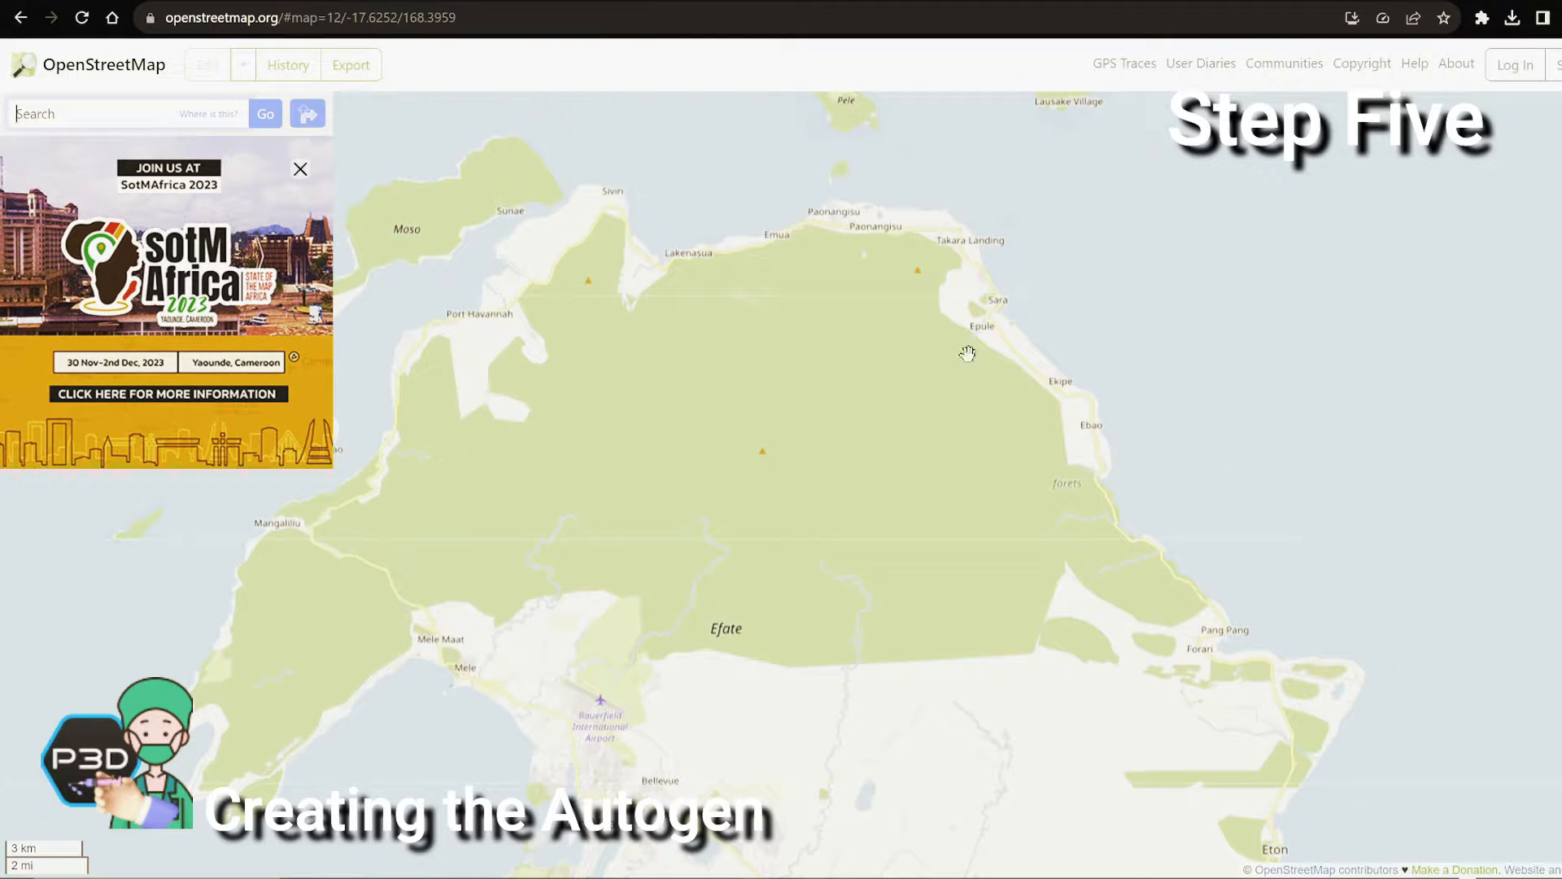
# Switch to OpenStreetMap in the browser and examine where Efate lies within Vanuatu and the surrounding Pacific region
pyautogui.scroll(-2, 1137, 340)
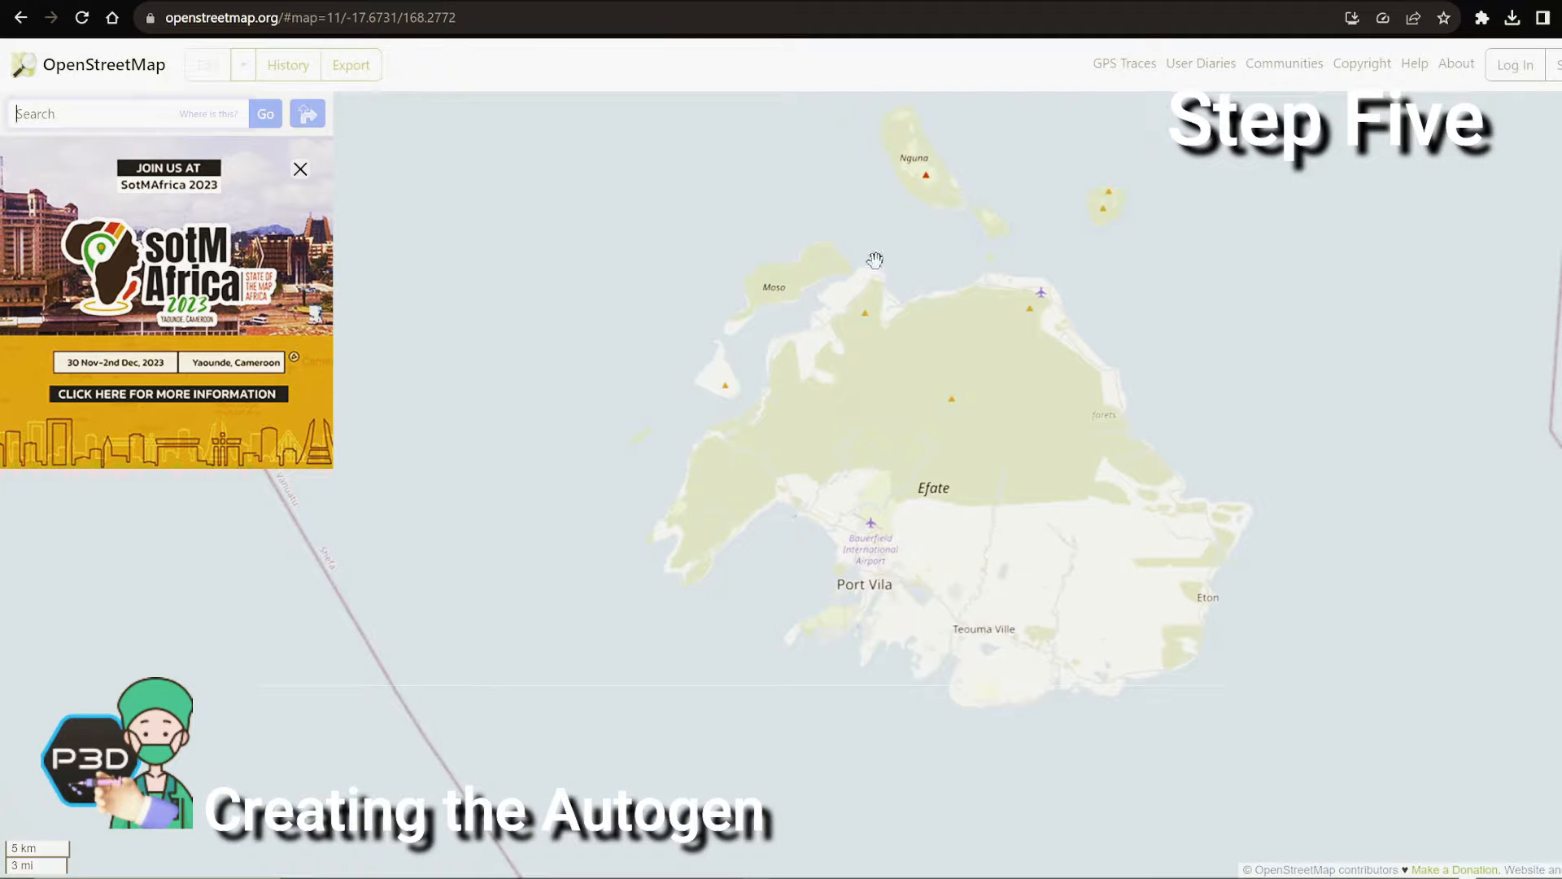
pyautogui.scroll(-3, 936, 407)
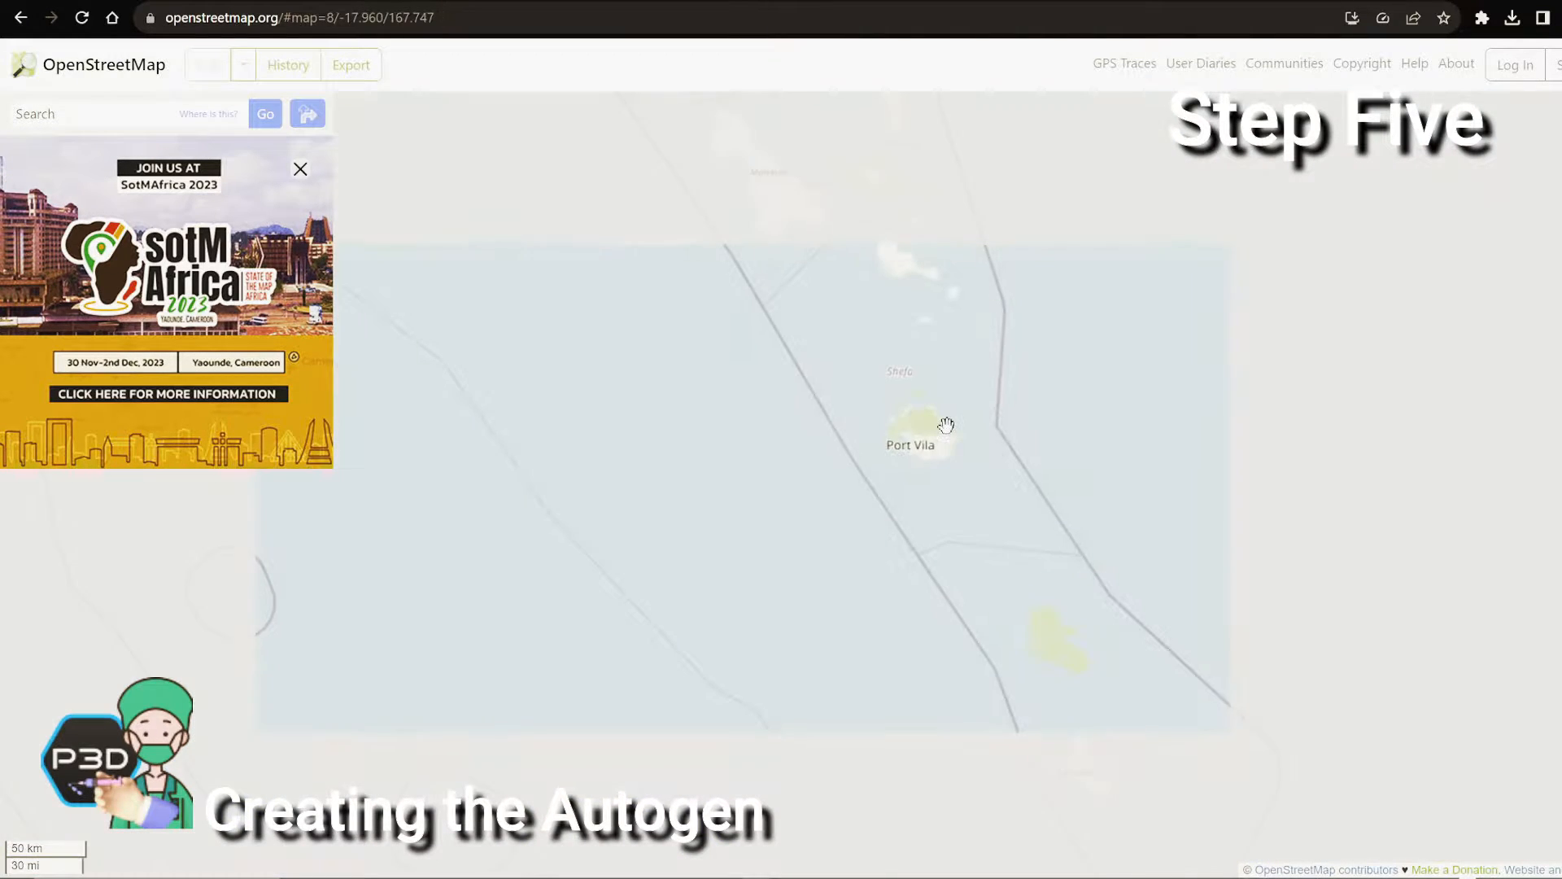
pyautogui.scroll(-4, 946, 425)
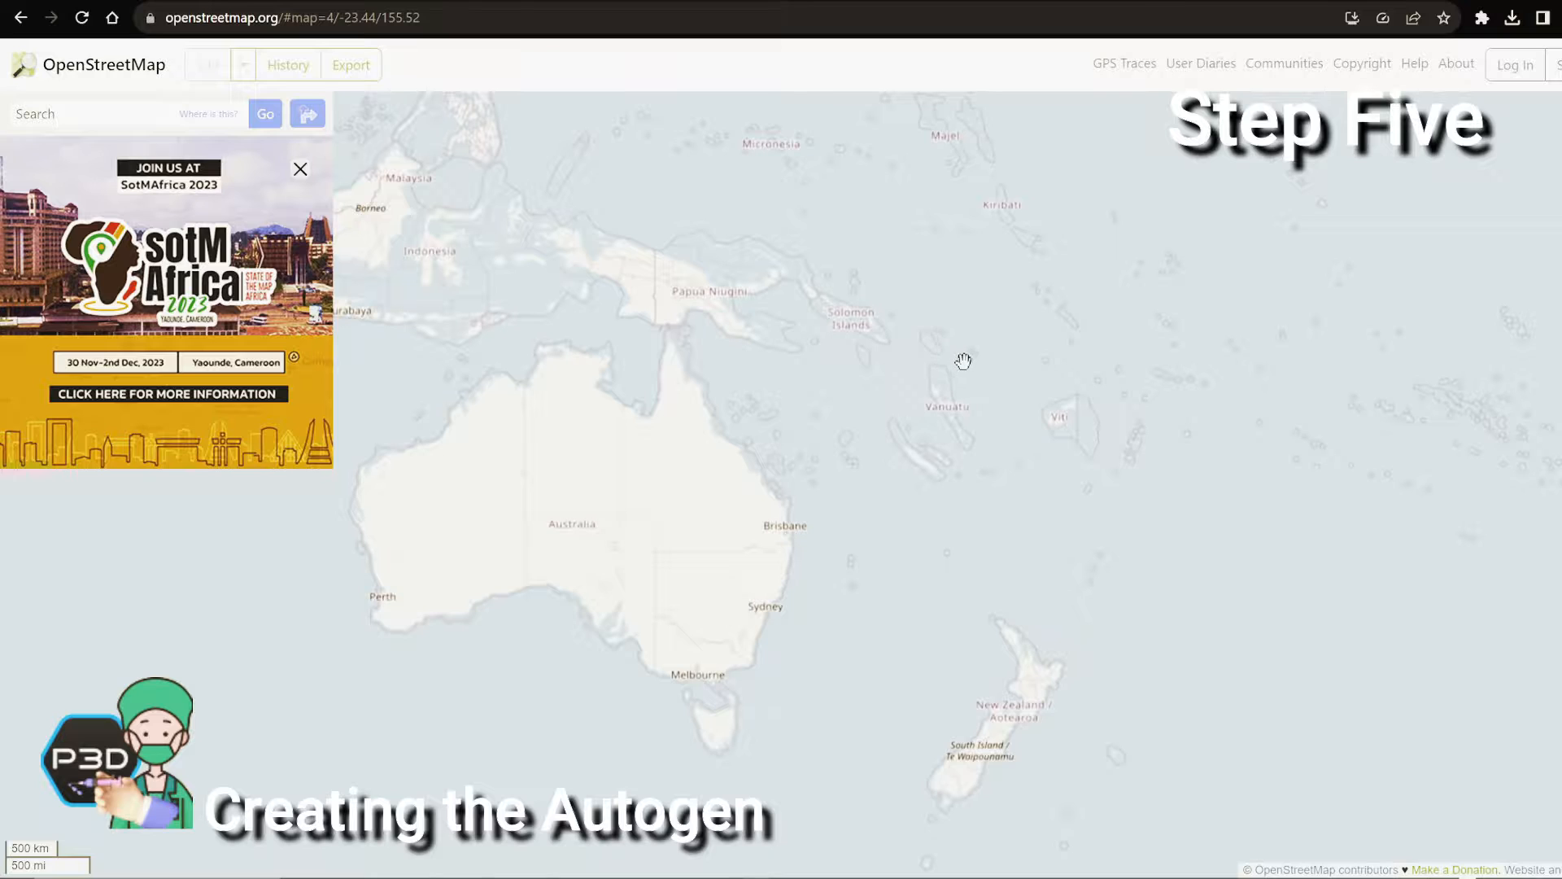
pyautogui.scroll(1, 973, 401)
pyautogui.scroll(1, 866, 464)
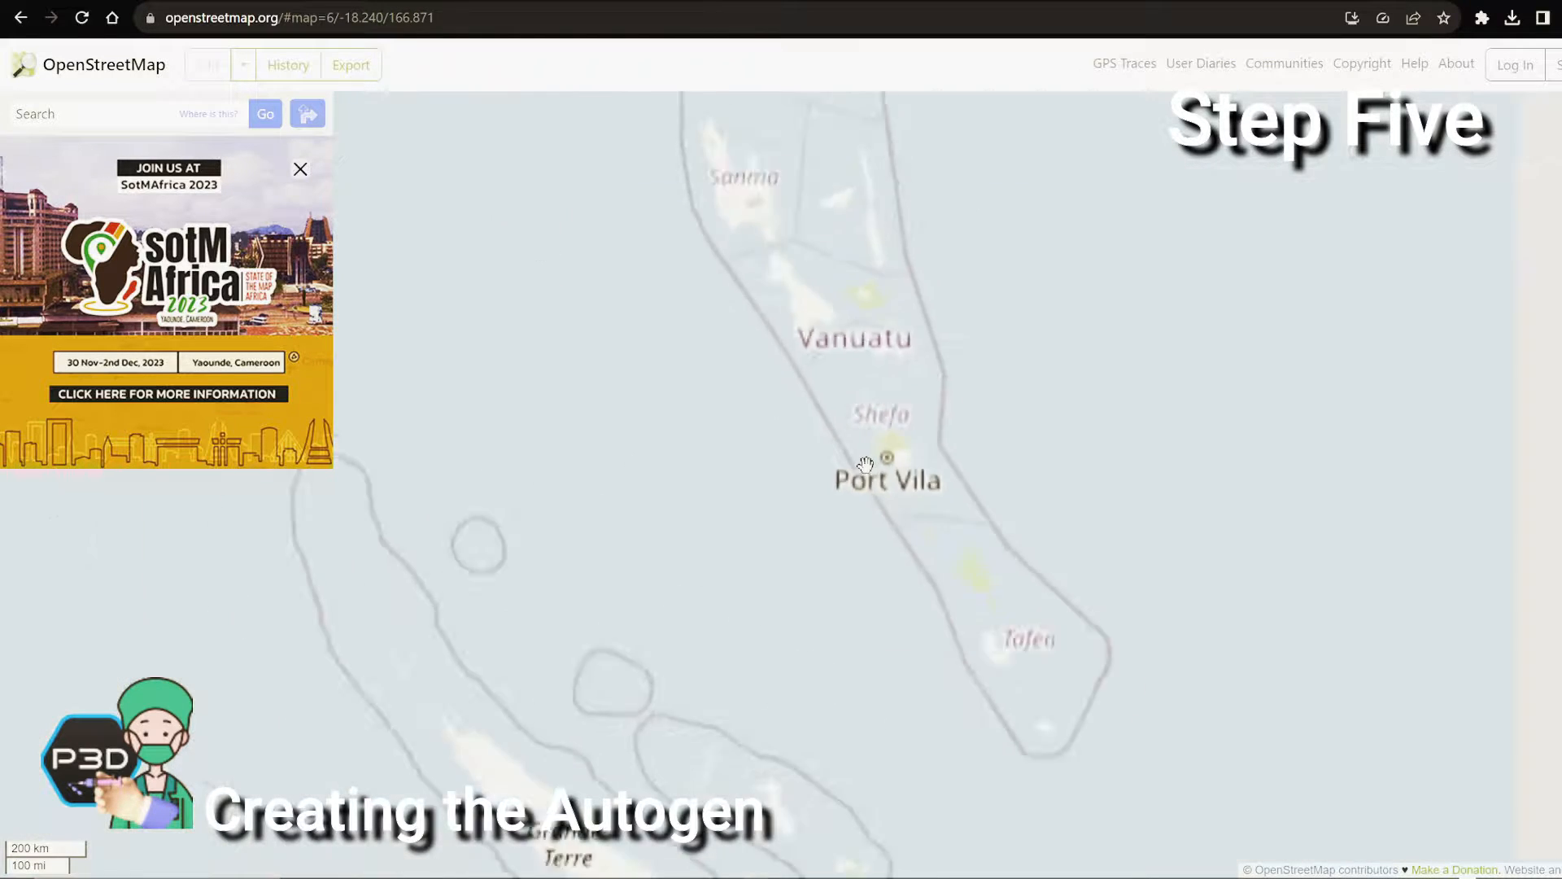
pyautogui.scroll(4, 865, 464)
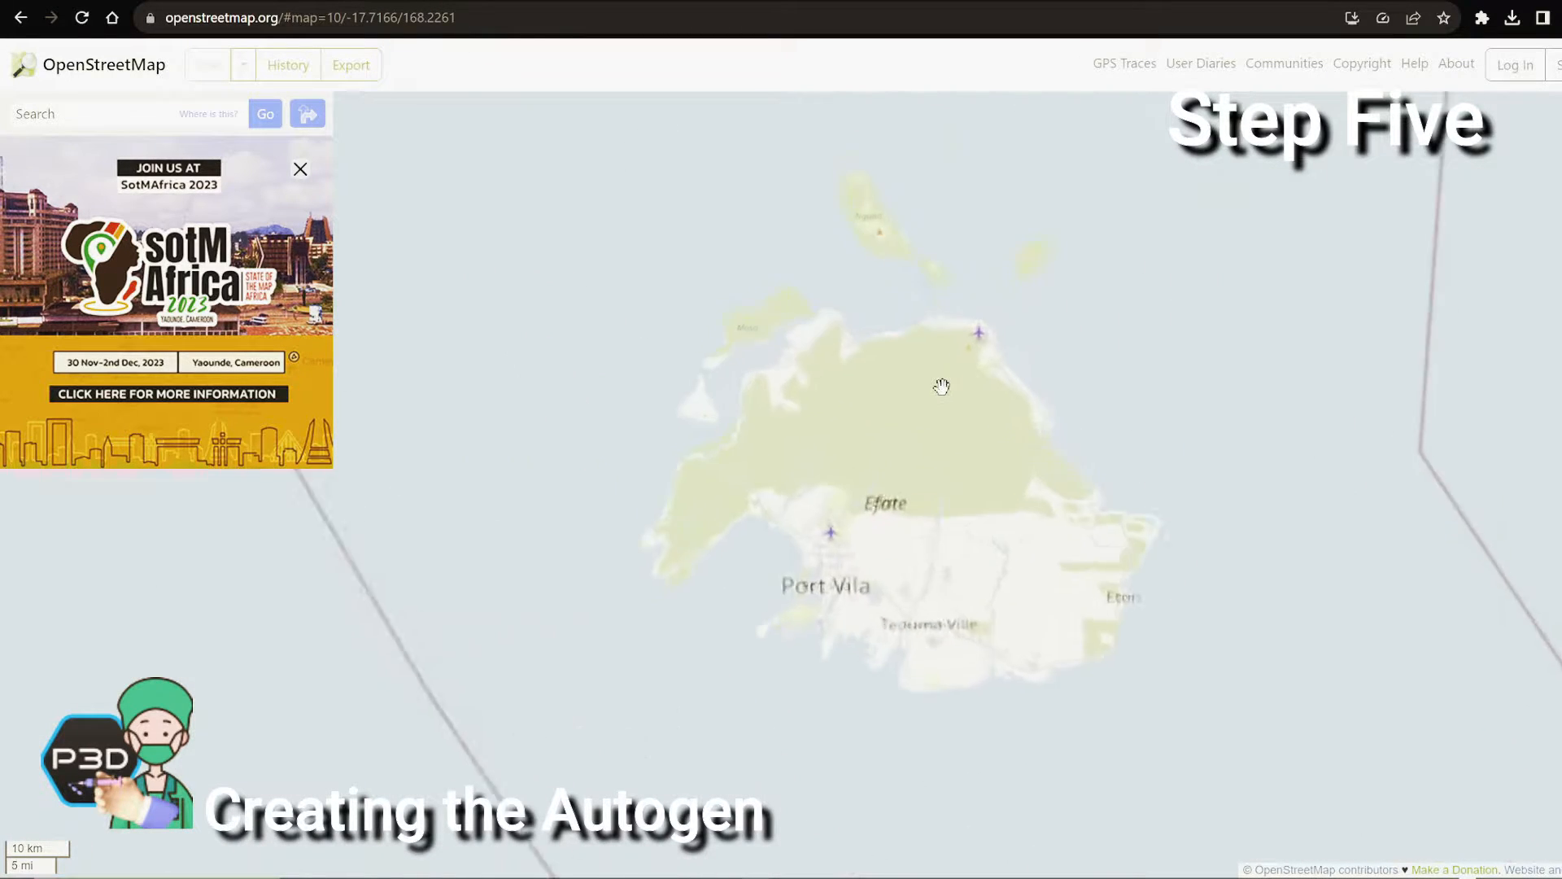
pyautogui.scroll(1, 904, 396)
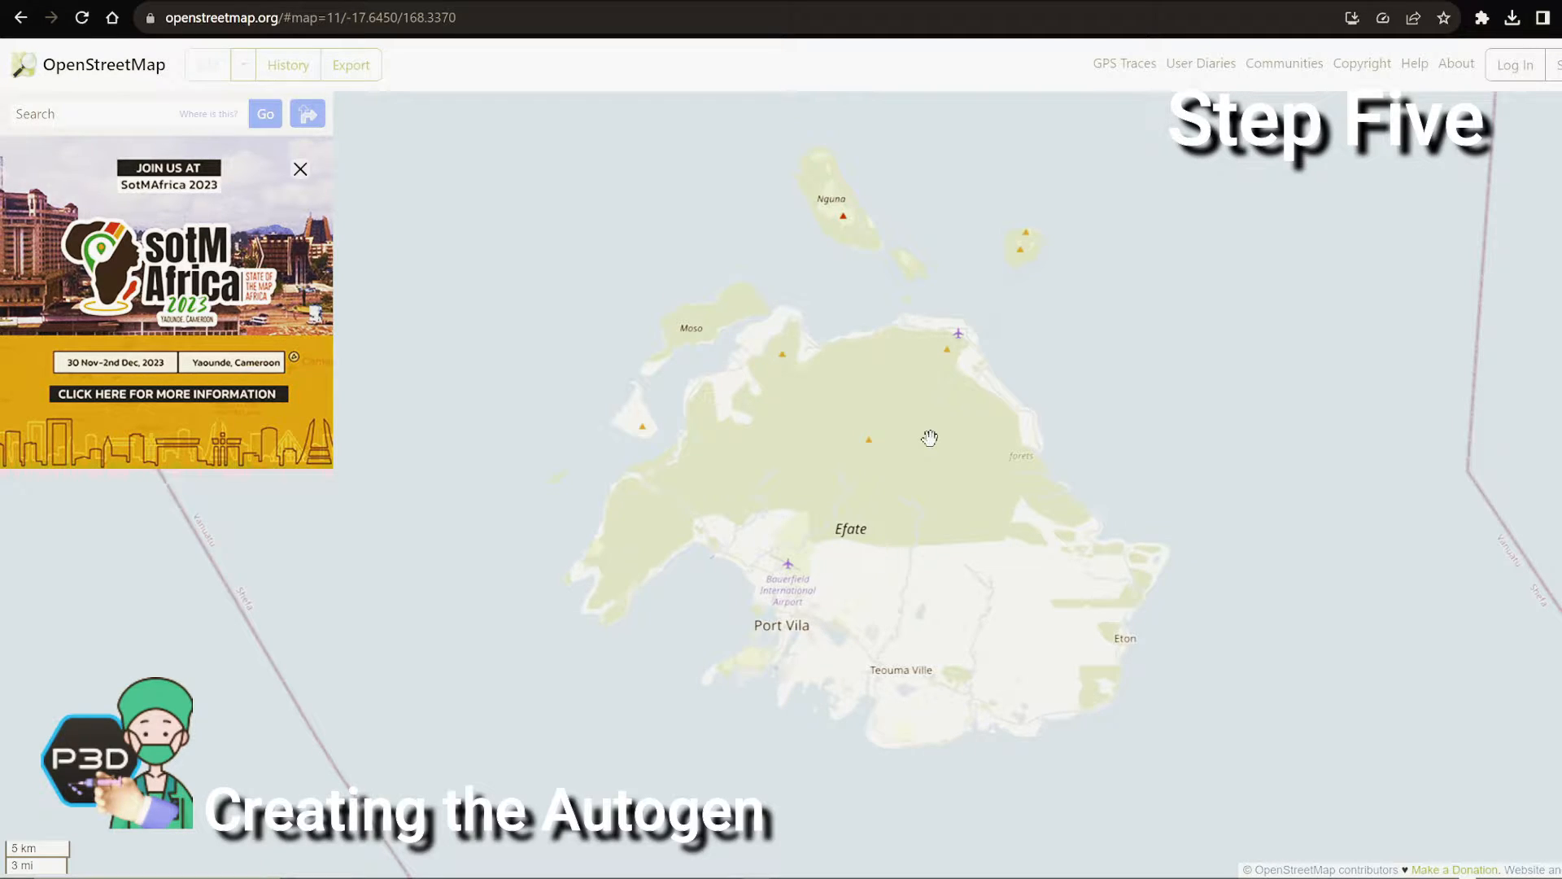
# Inspect Efate's mapped forest, then the roads and individual buildings around Port Vila and Bauerfield International Airport
pyautogui.scroll(2, 928, 435)
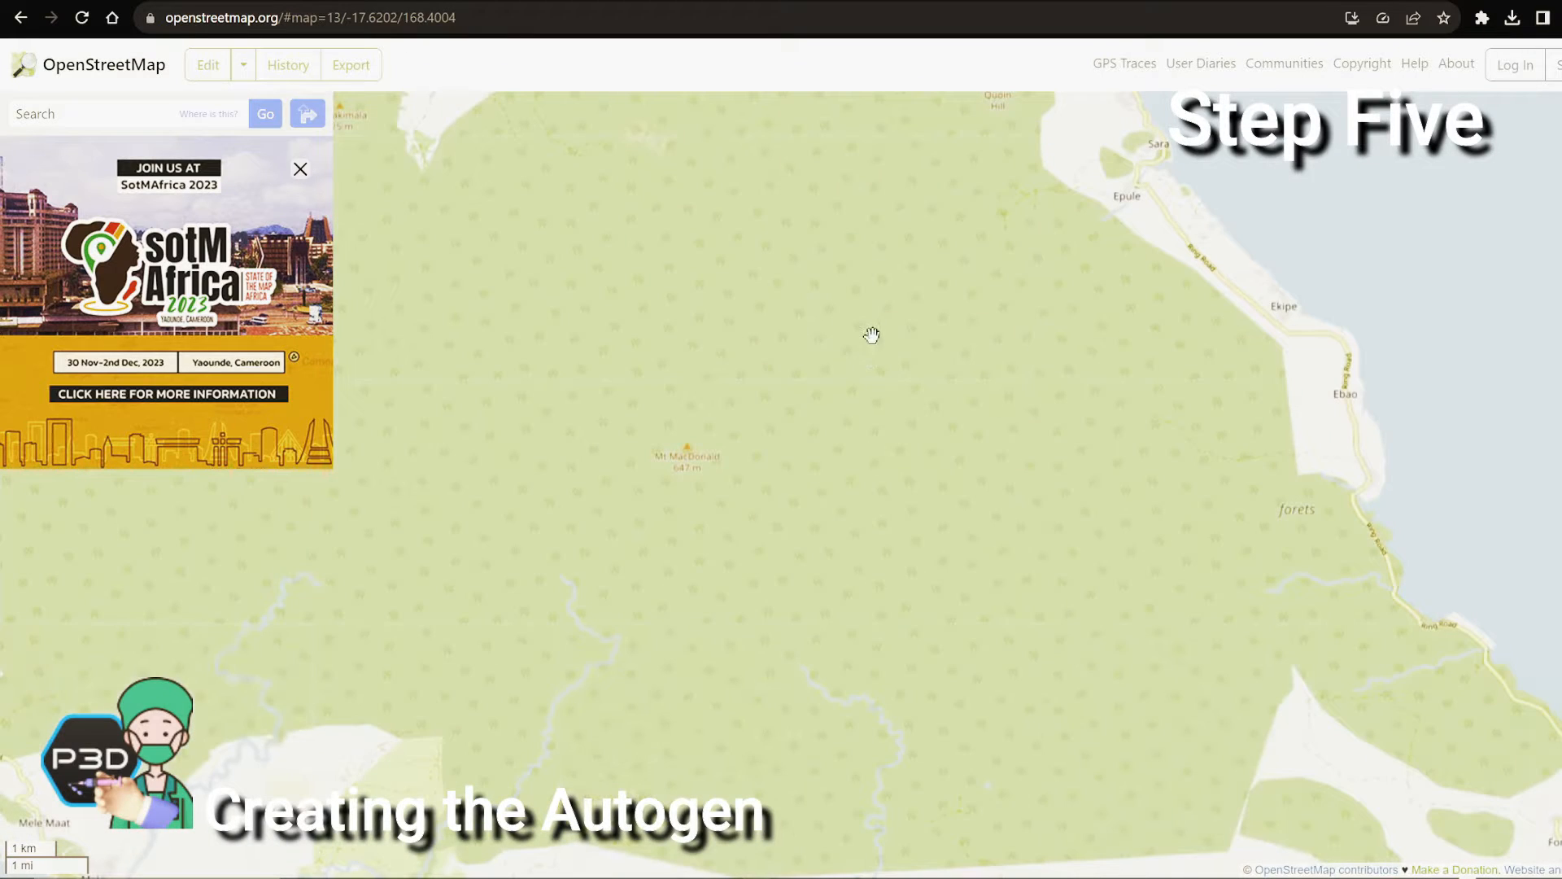
pyautogui.scroll(-2, 894, 383)
pyautogui.scroll(2, 812, 711)
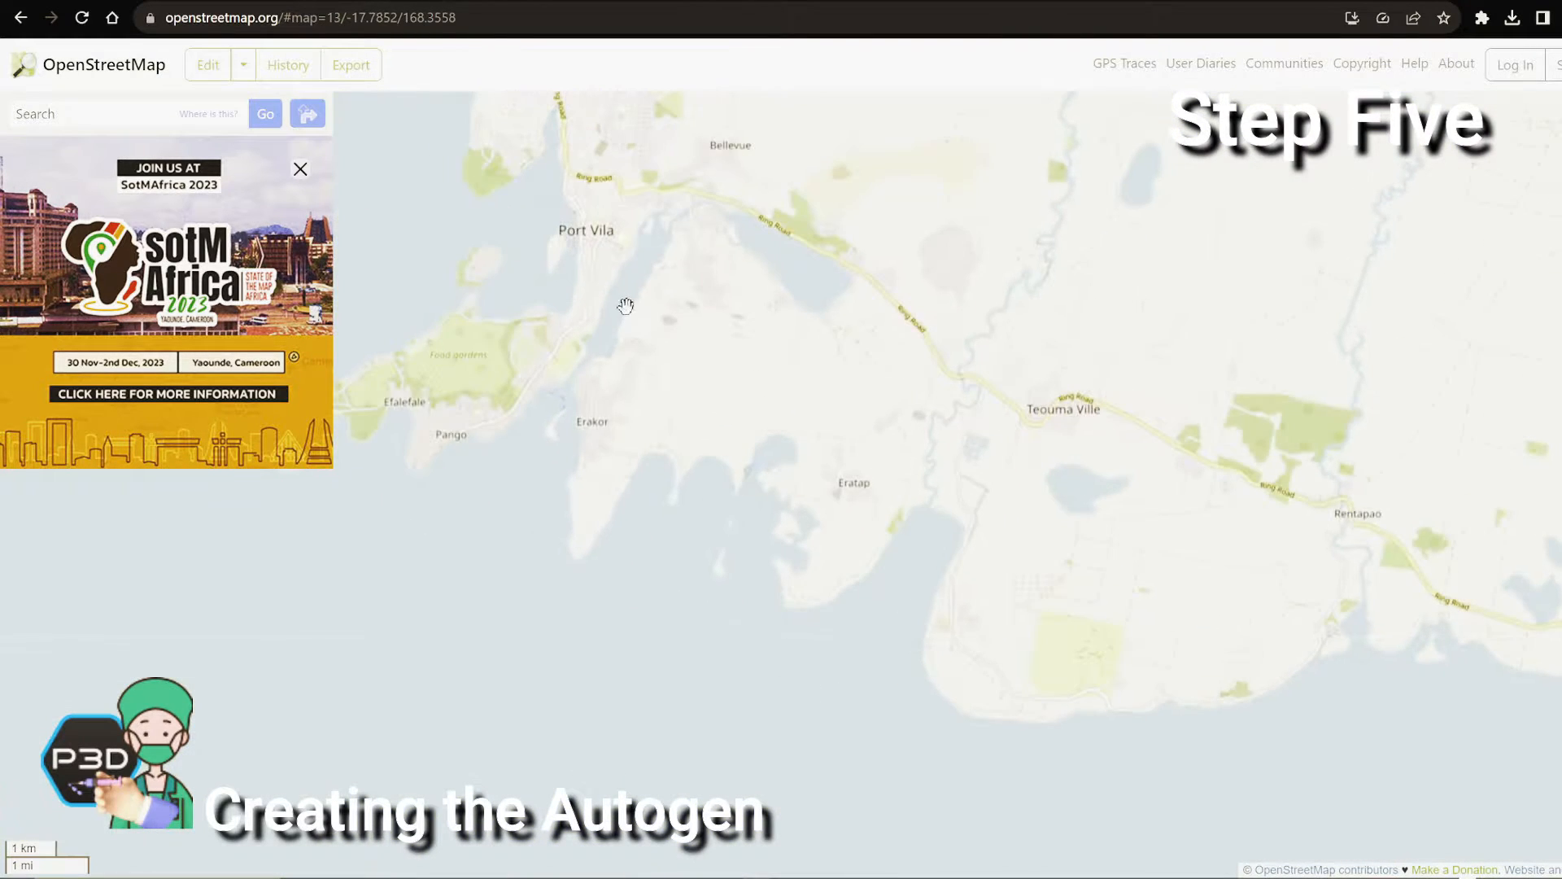
pyautogui.moveTo(680, 378); pyautogui.dragTo(795, 559)
pyautogui.scroll(2, 708, 160)
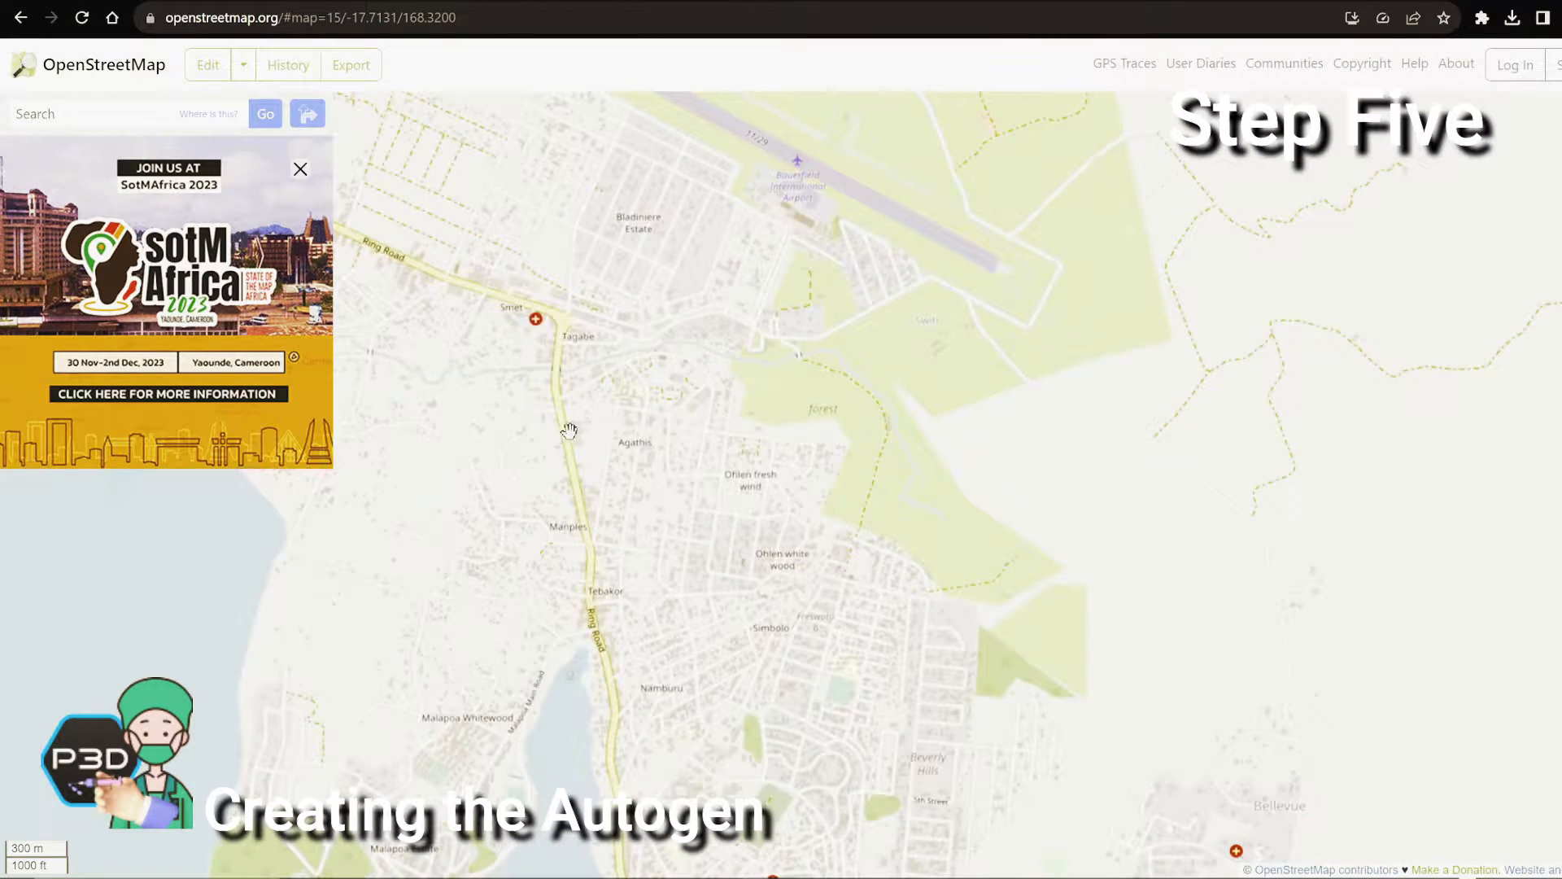
pyautogui.scroll(2, 569, 431)
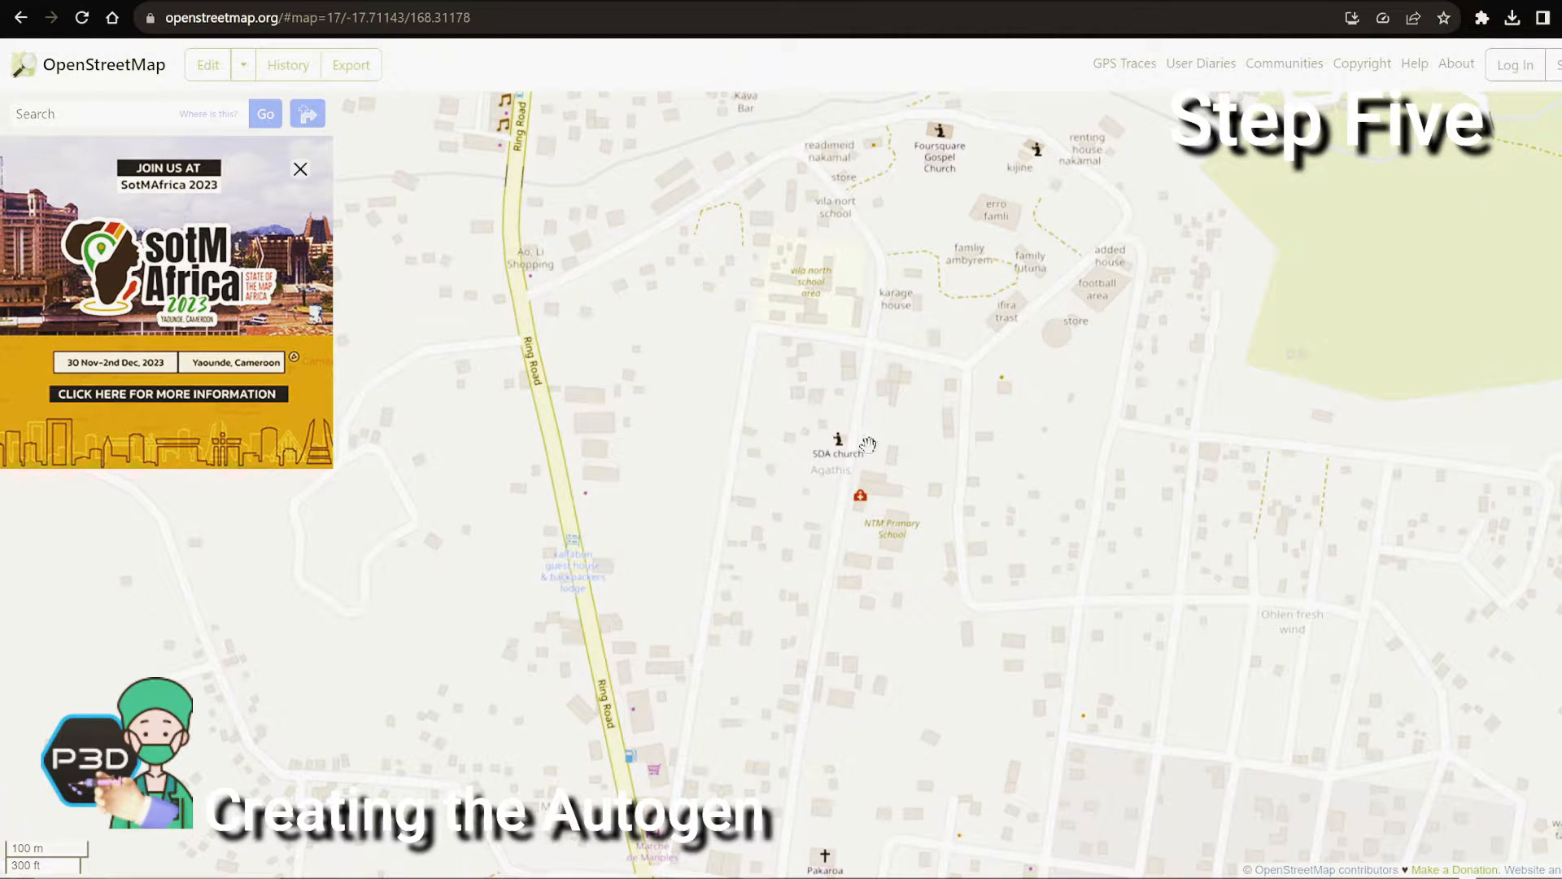
pyautogui.scroll(-2, 980, 586)
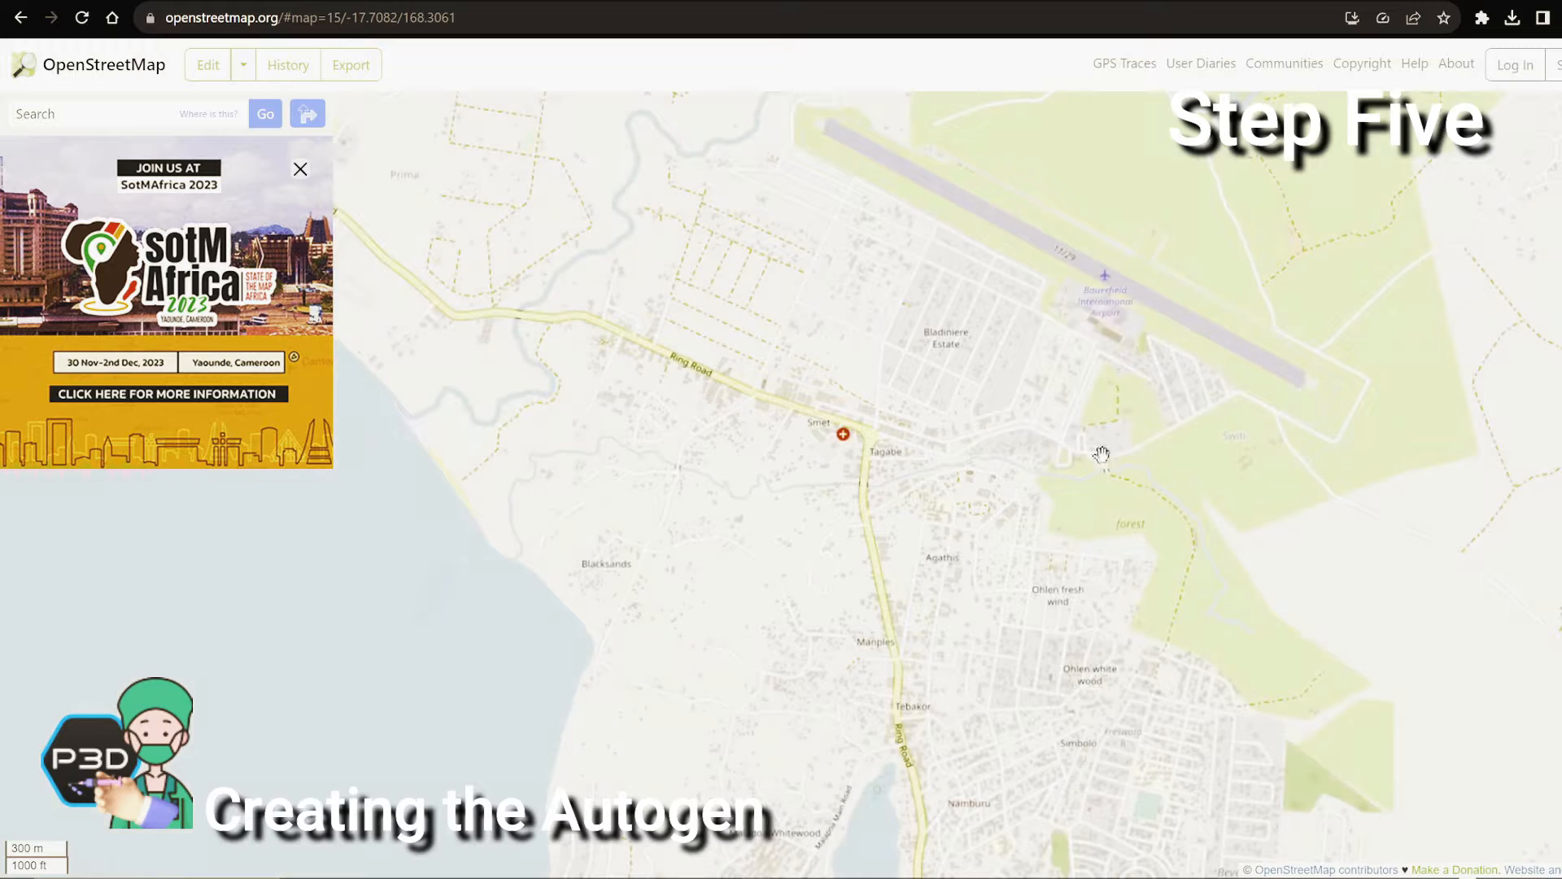
pyautogui.scroll(-4, 1102, 453)
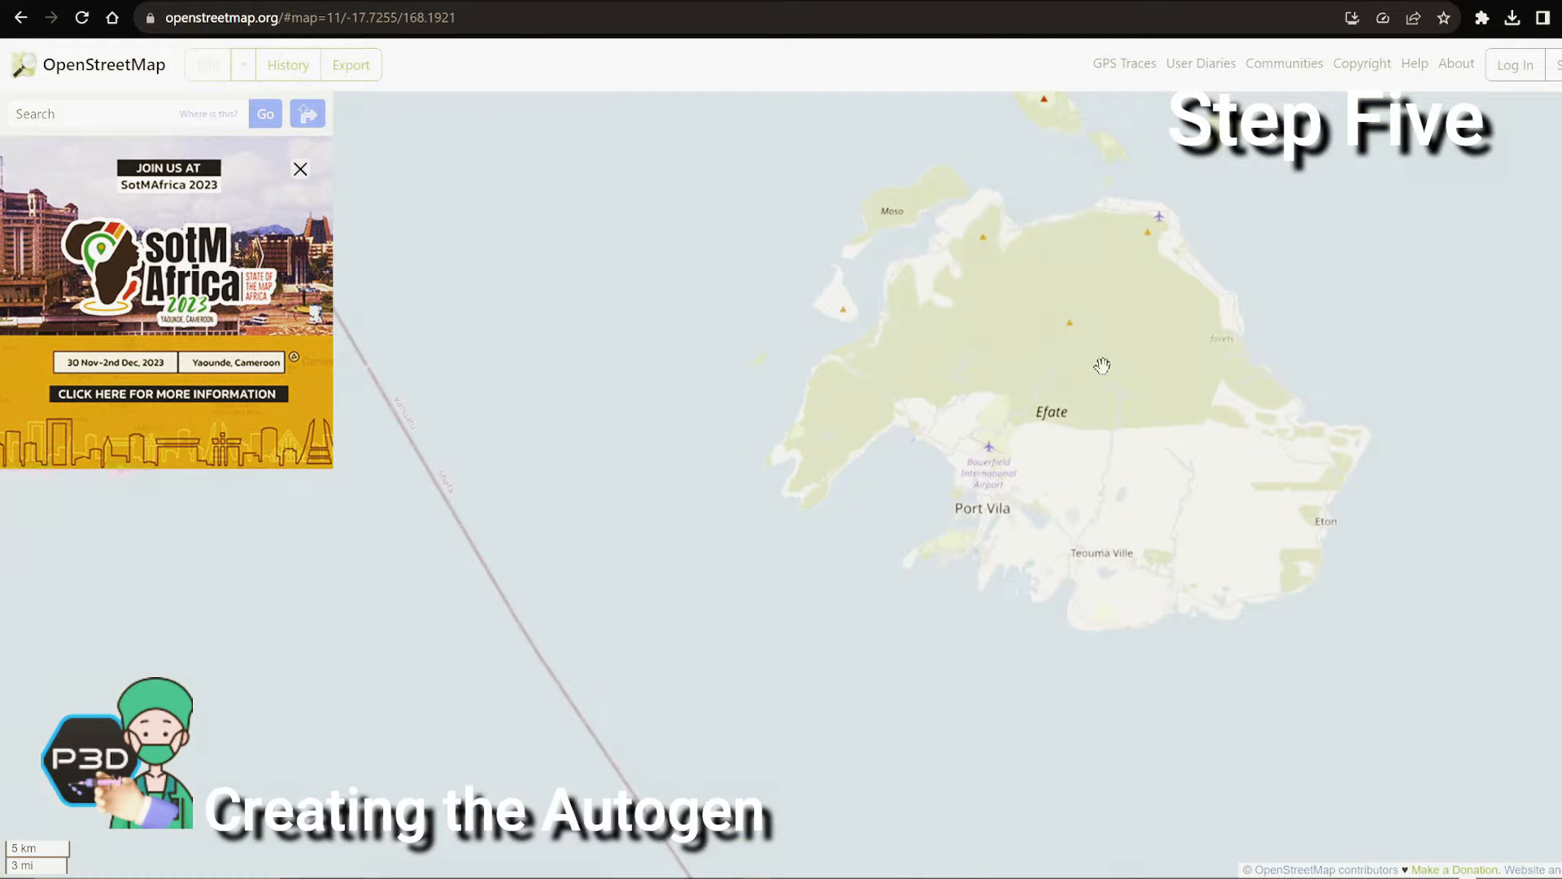
pyautogui.moveTo(1102, 365); pyautogui.dragTo(908, 519)
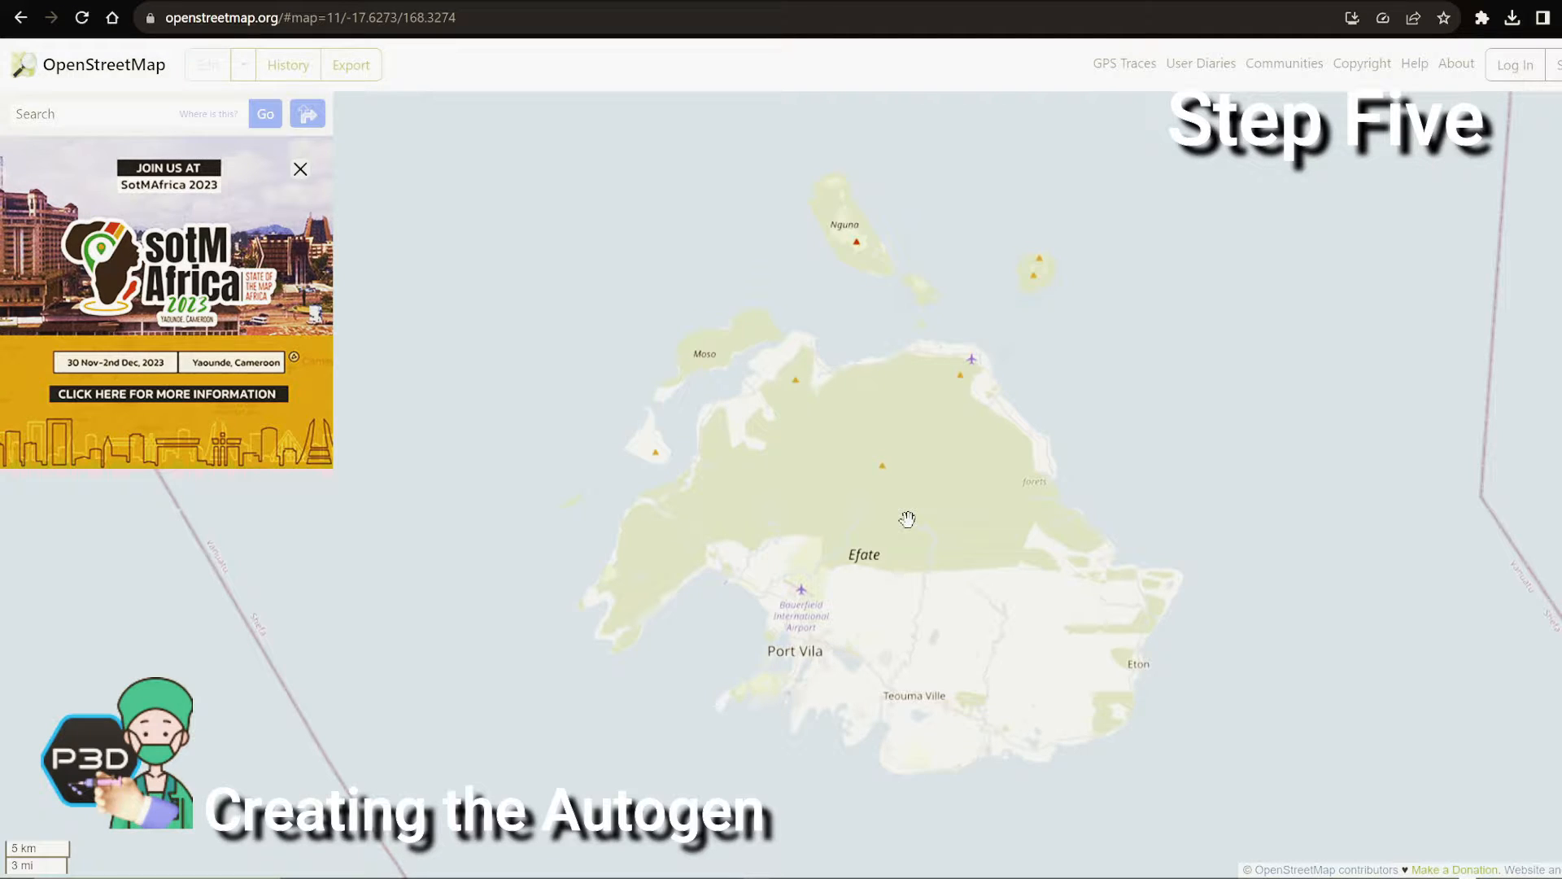
# Examine the mapped vegetation and settlements on Tanna island for comparison, and bring the map back to Efate
pyautogui.scroll(-2, 904, 540)
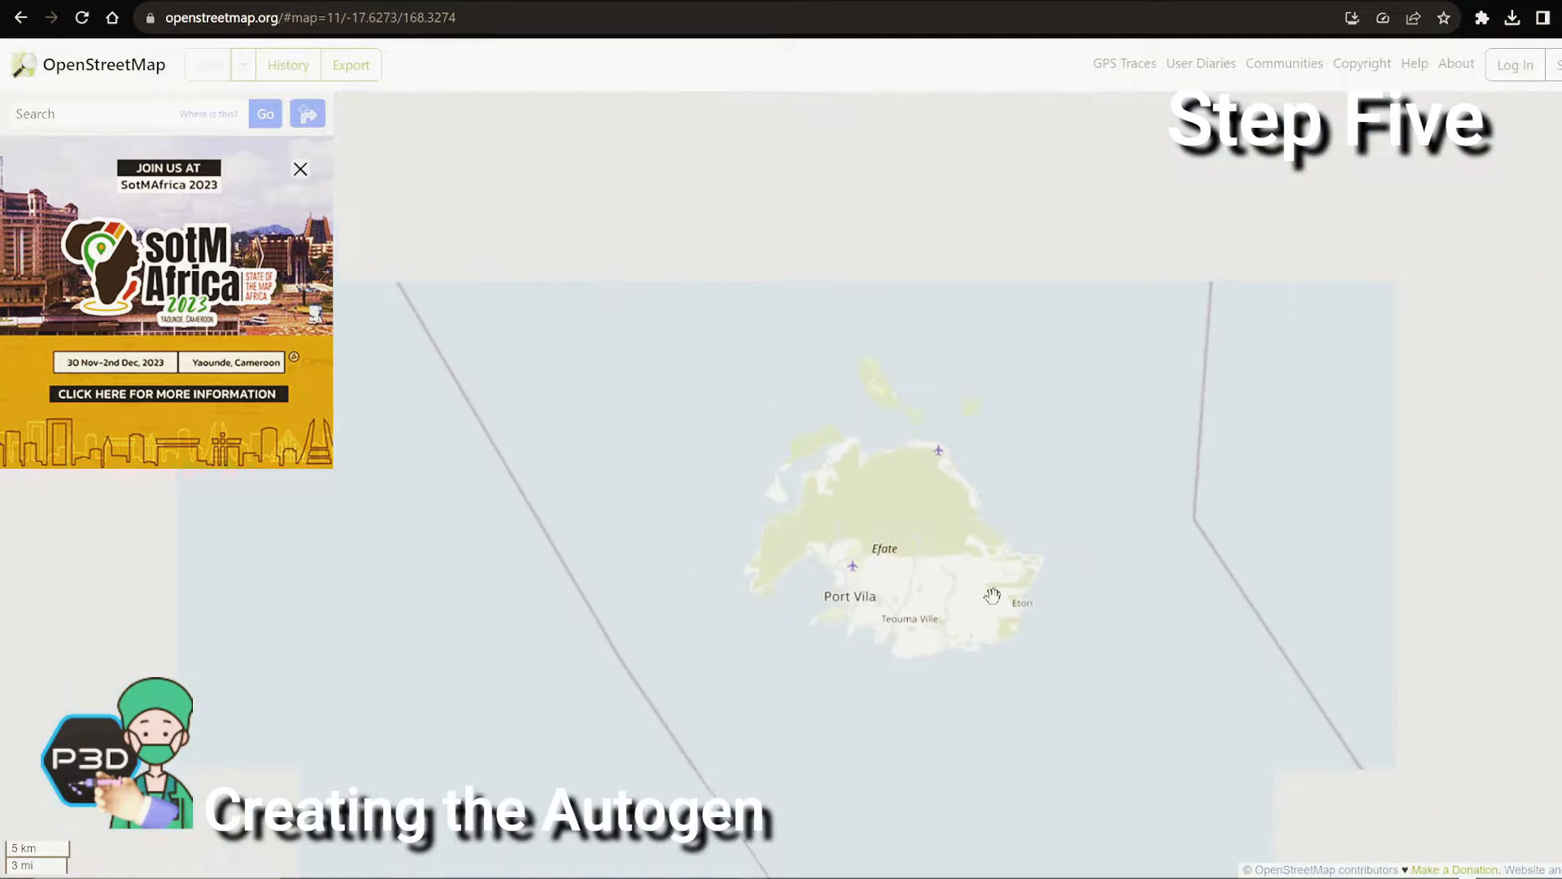
pyautogui.moveTo(993, 593); pyautogui.dragTo(935, 359)
pyautogui.moveTo(1118, 650); pyautogui.dragTo(844, 209)
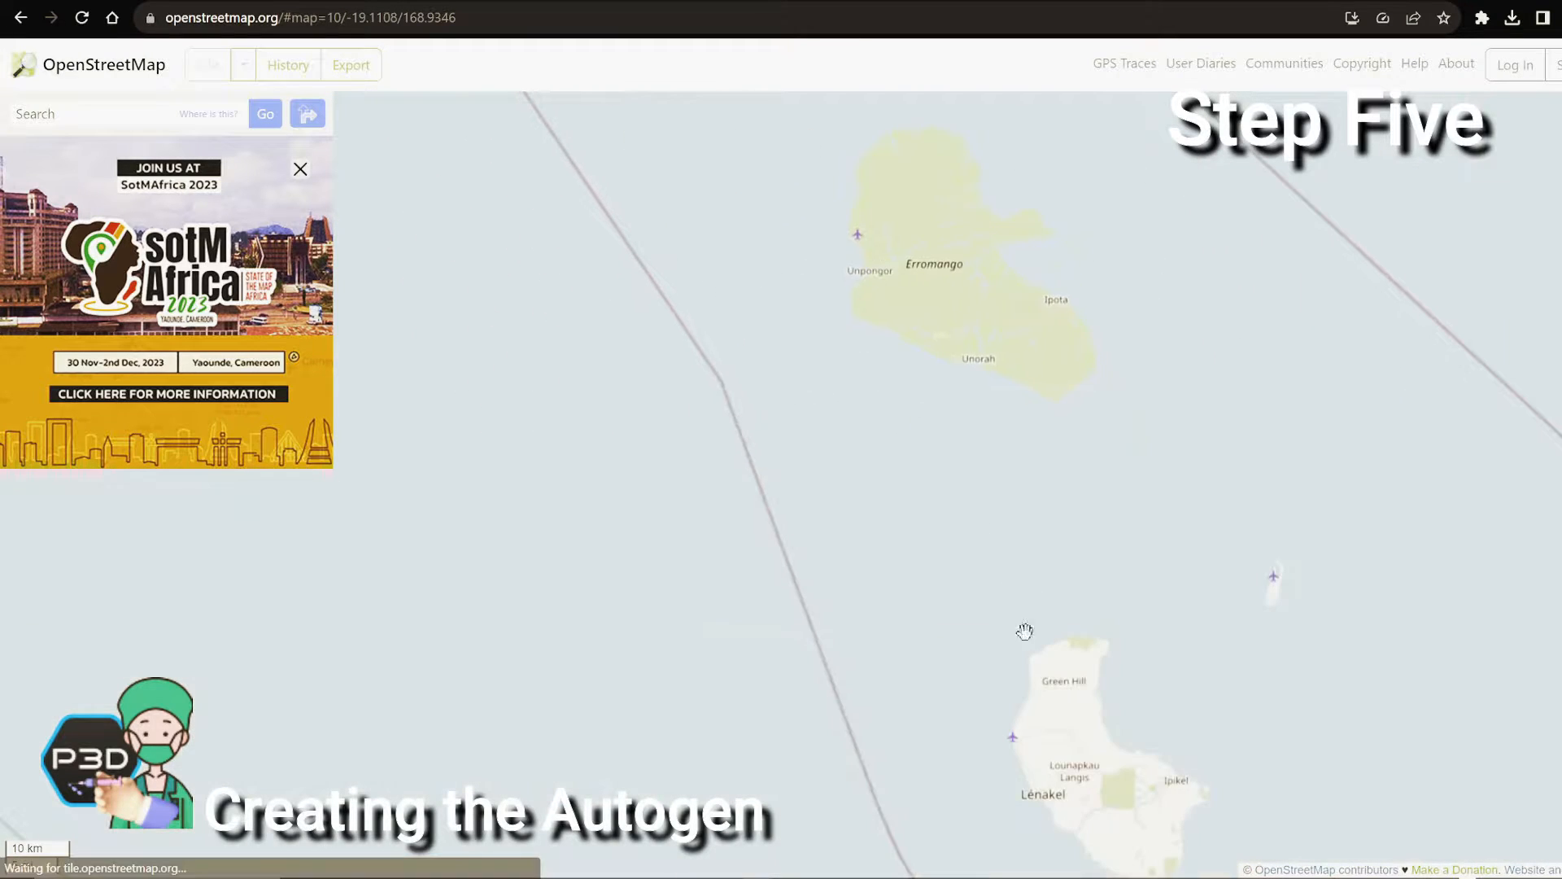
pyautogui.moveTo(1025, 628); pyautogui.dragTo(942, 407)
pyautogui.scroll(2, 936, 384)
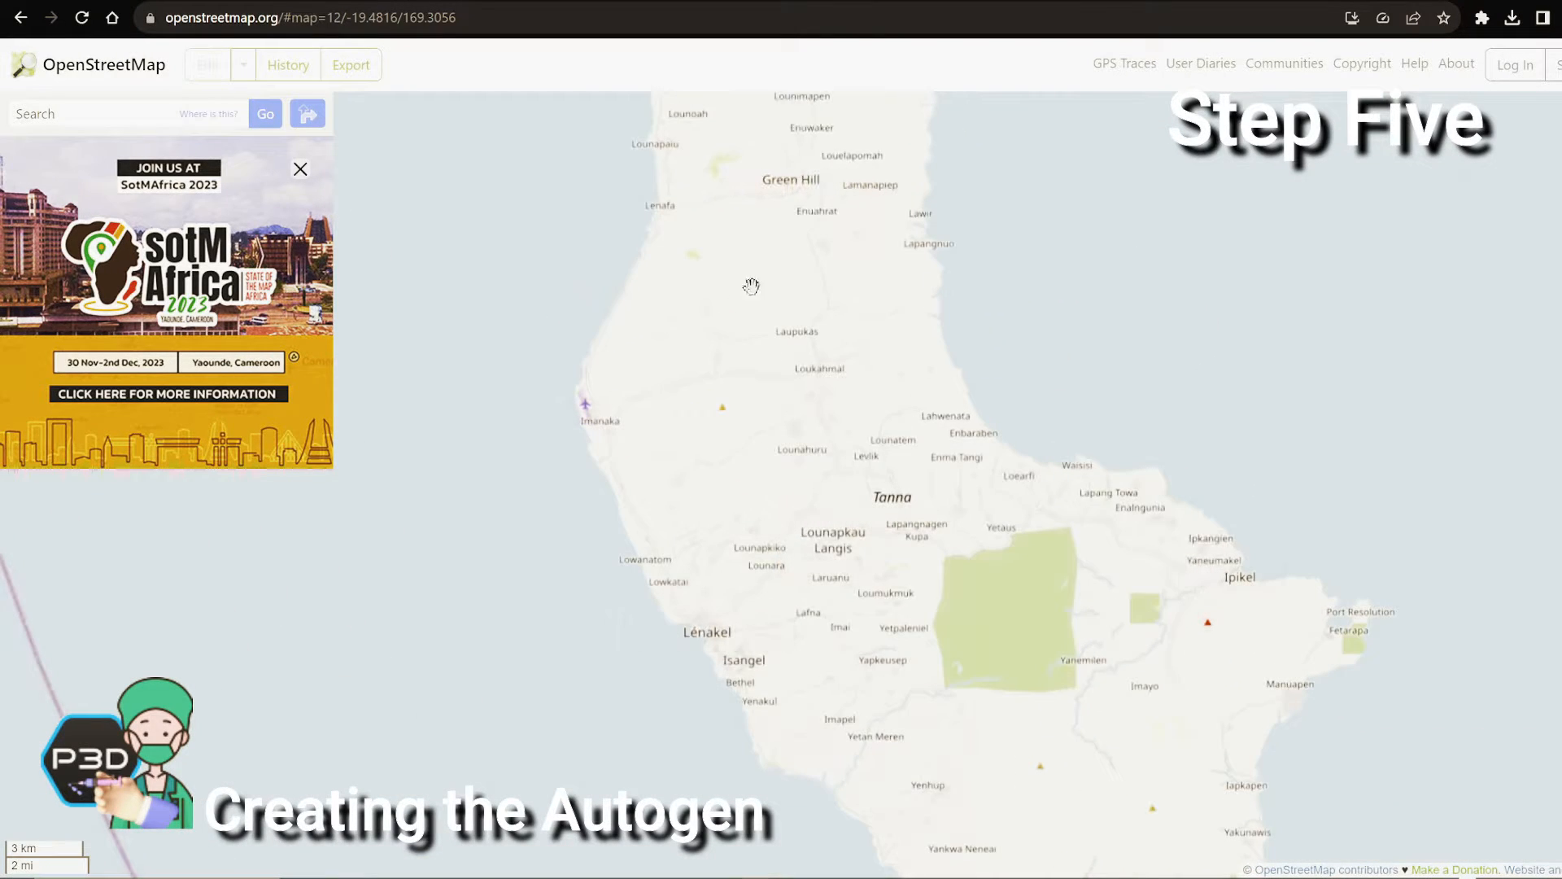
pyautogui.scroll(-1, 779, 308)
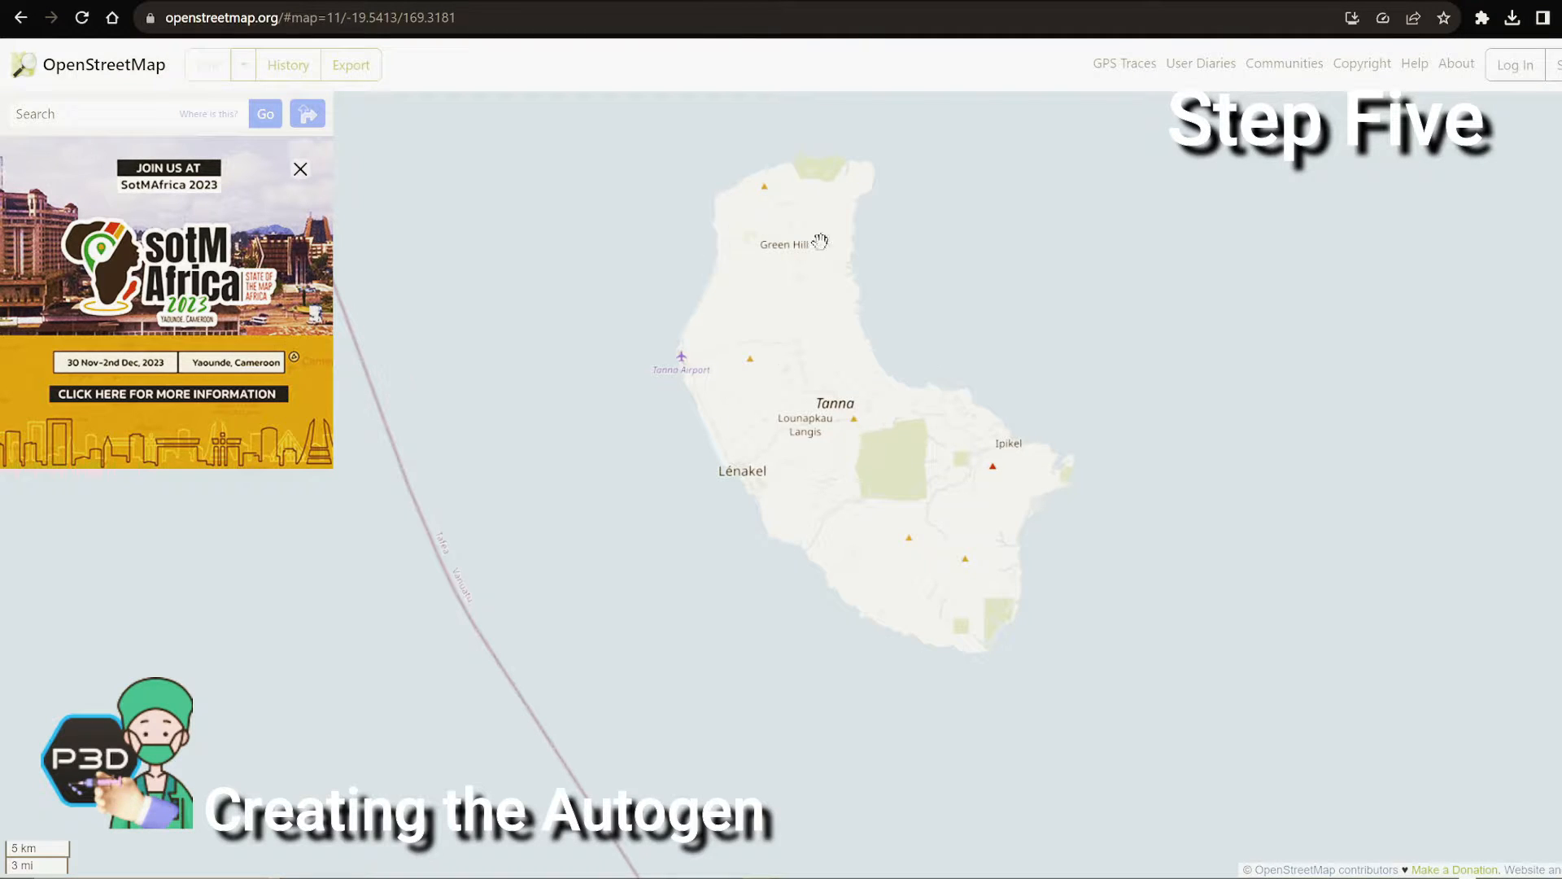
pyautogui.scroll(2, 804, 322)
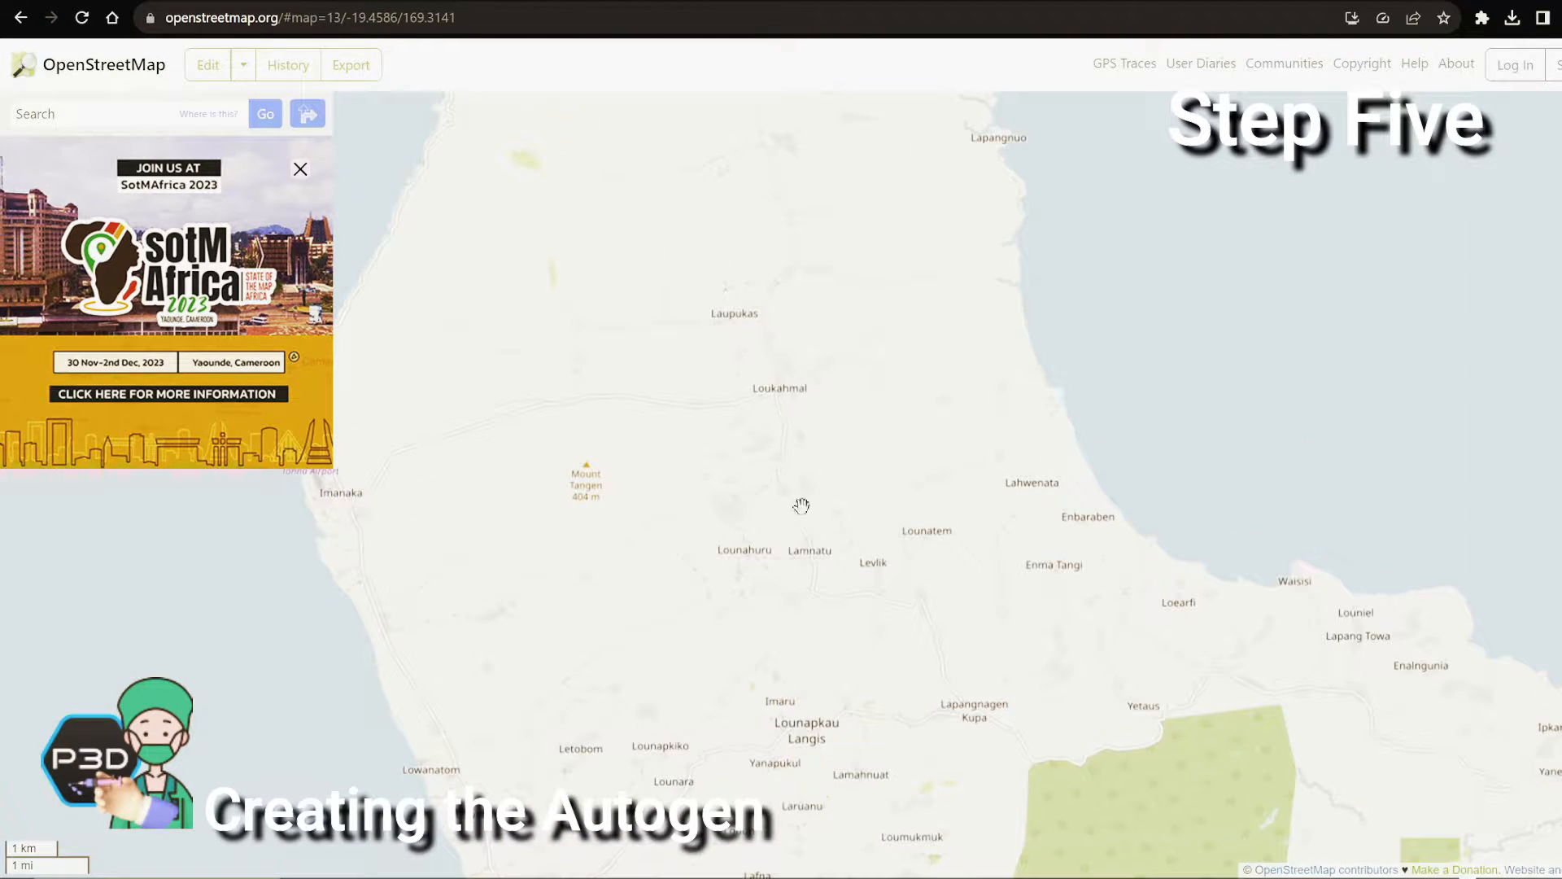
pyautogui.moveTo(902, 417); pyautogui.dragTo(778, 93)
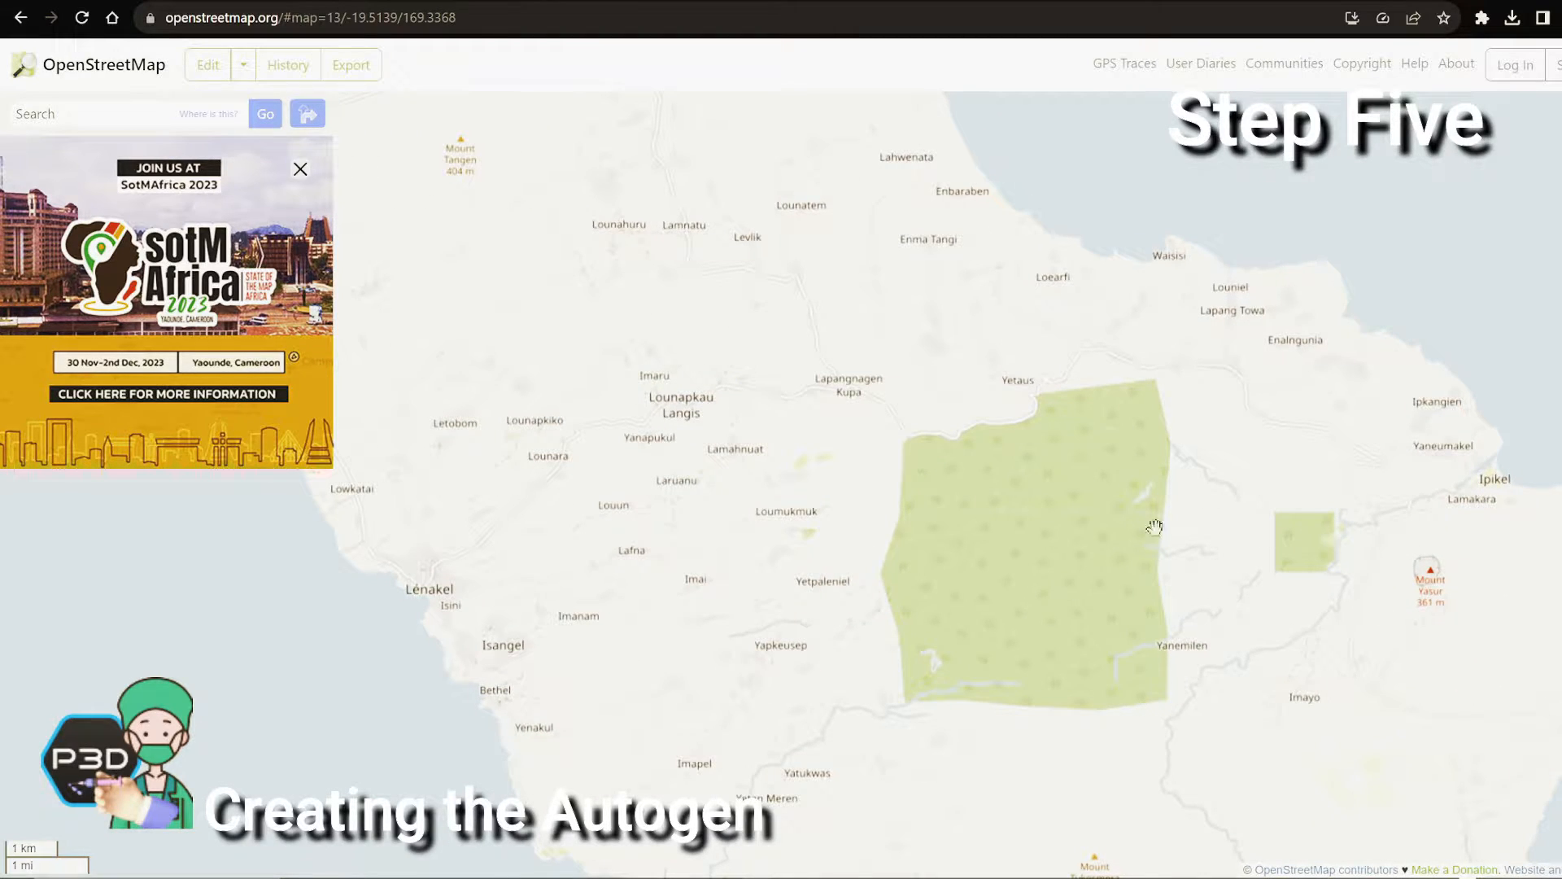
pyautogui.scroll(-1, 952, 557)
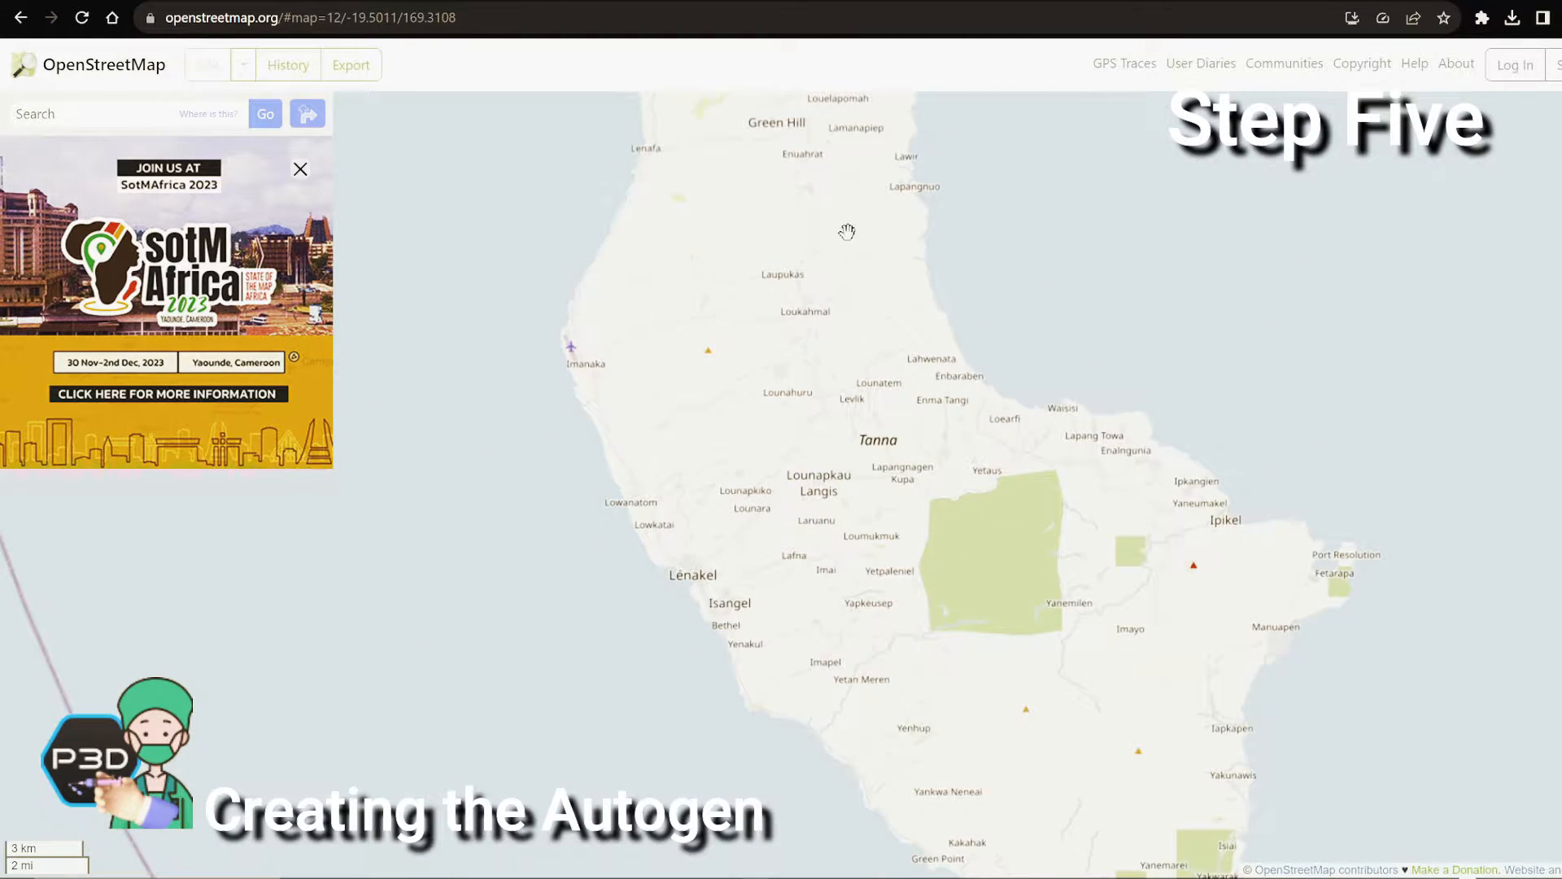
pyautogui.moveTo(797, 347); pyautogui.dragTo(843, 449)
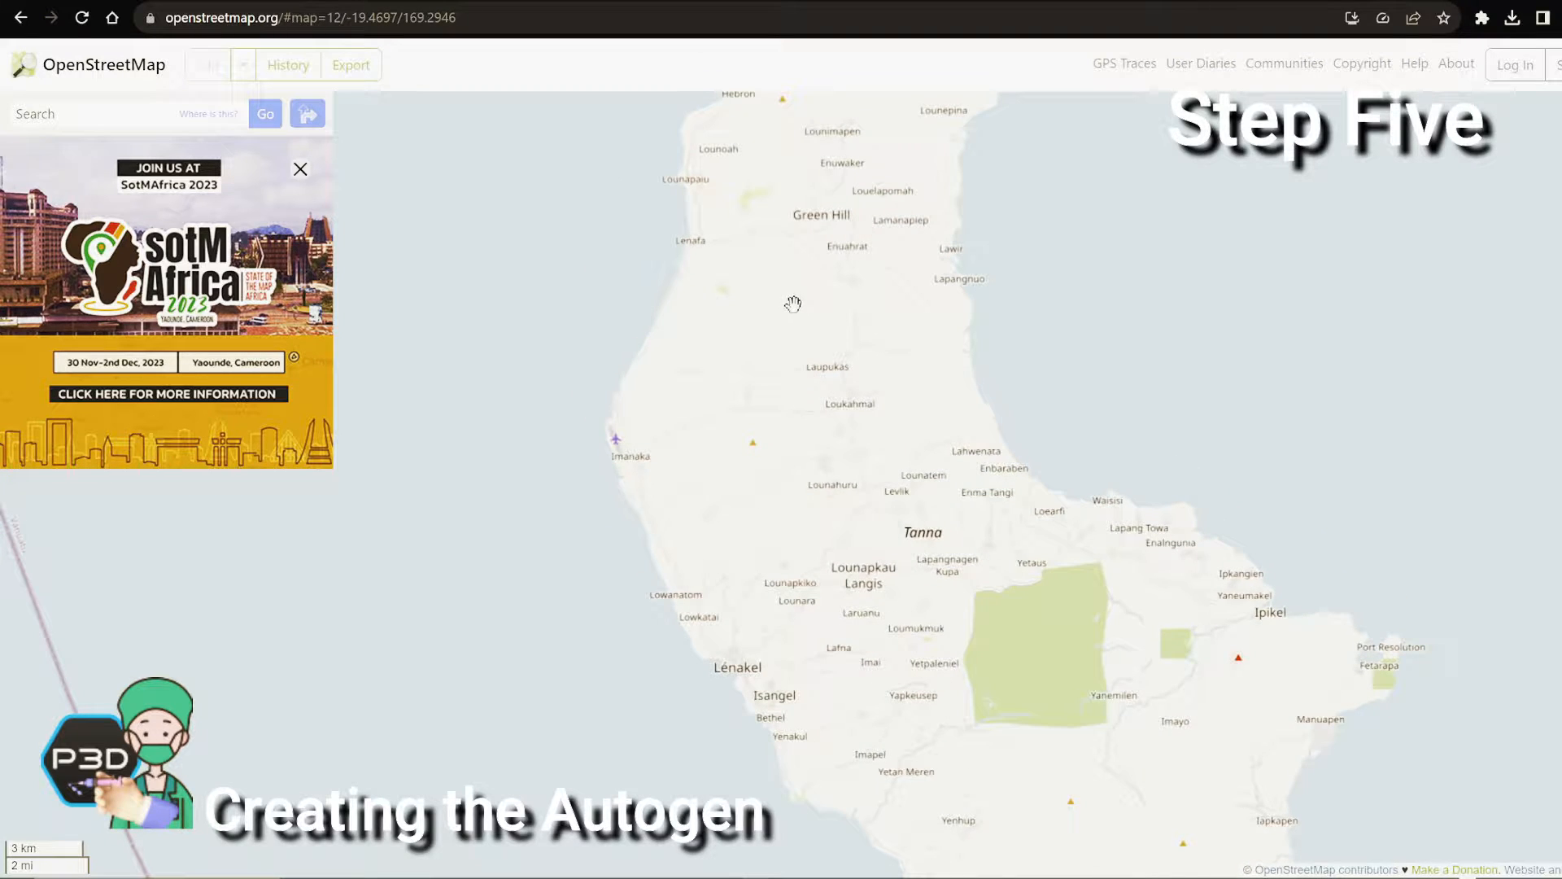
pyautogui.scroll(-1, 801, 308)
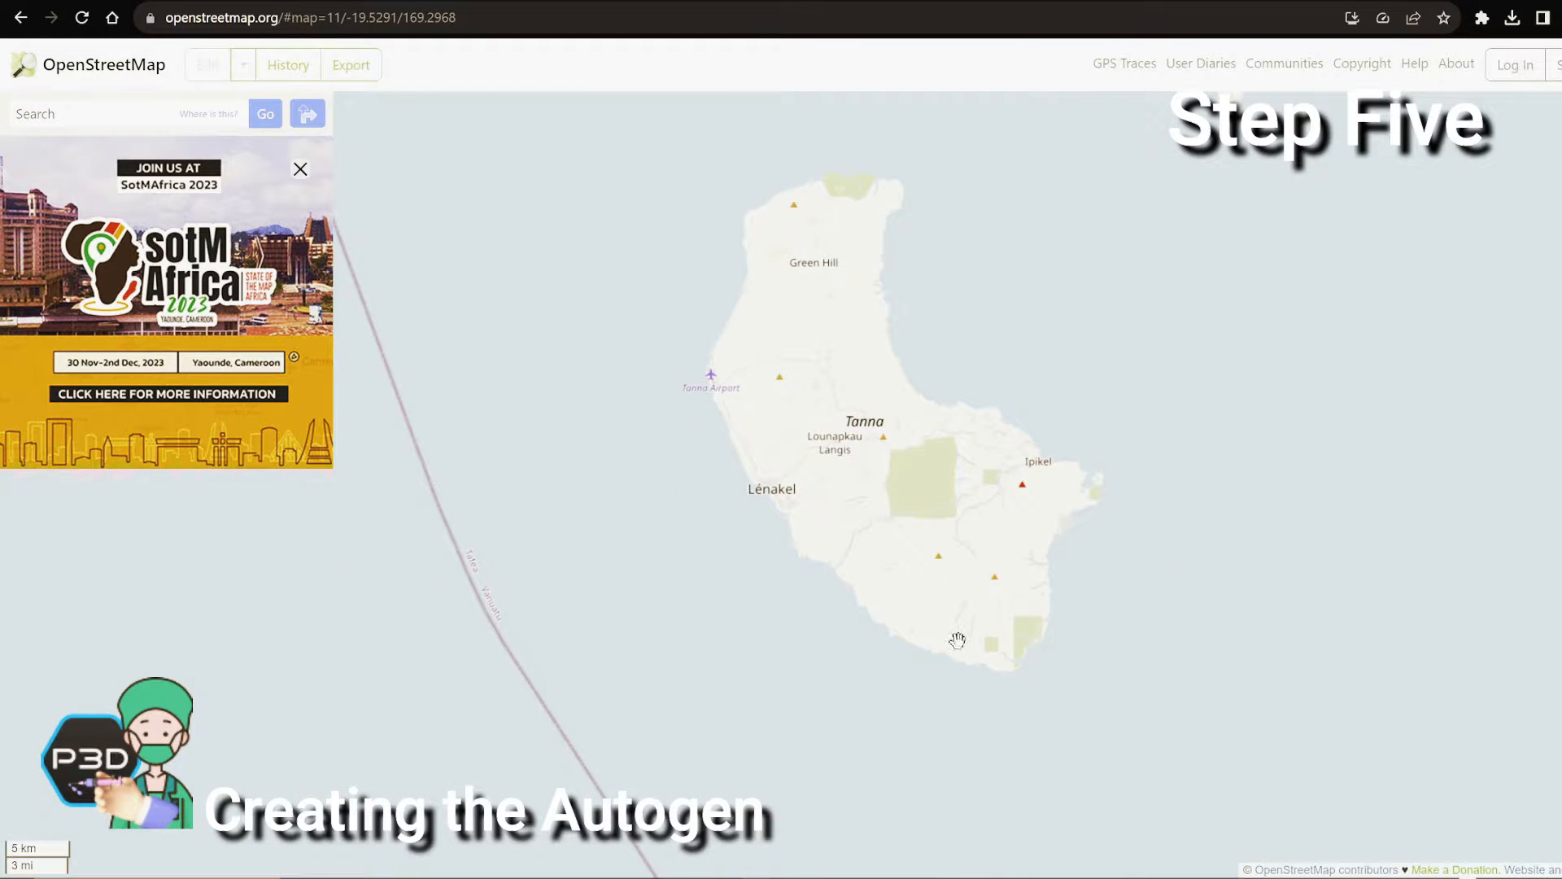
pyautogui.scroll(-2, 842, 326)
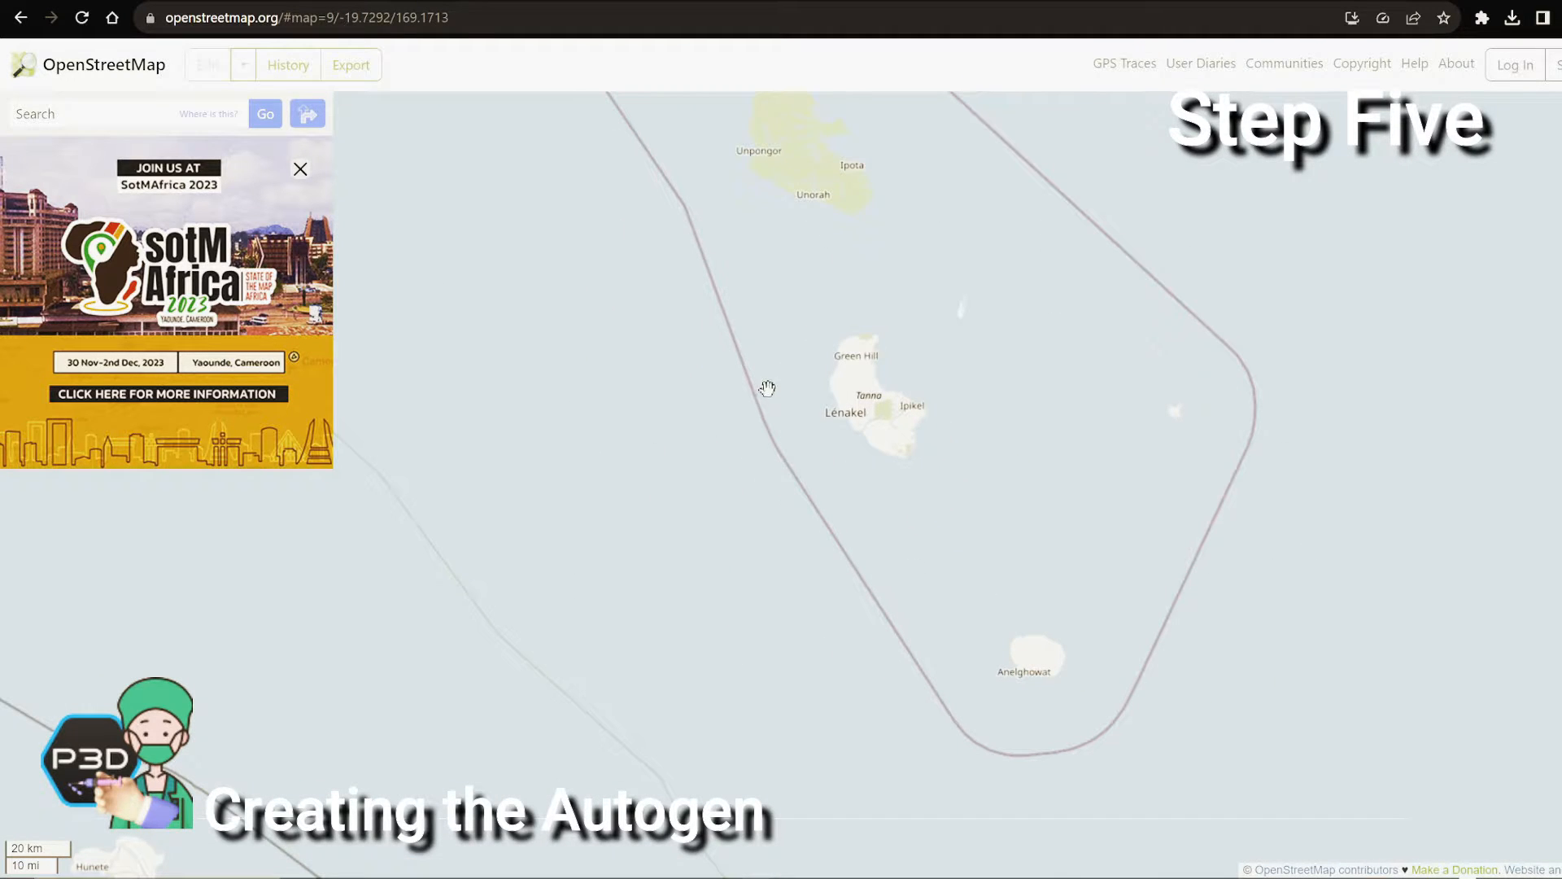
pyautogui.moveTo(764, 383); pyautogui.dragTo(1017, 838)
pyautogui.moveTo(746, 236); pyautogui.dragTo(827, 306)
pyautogui.scroll(2, 848, 307)
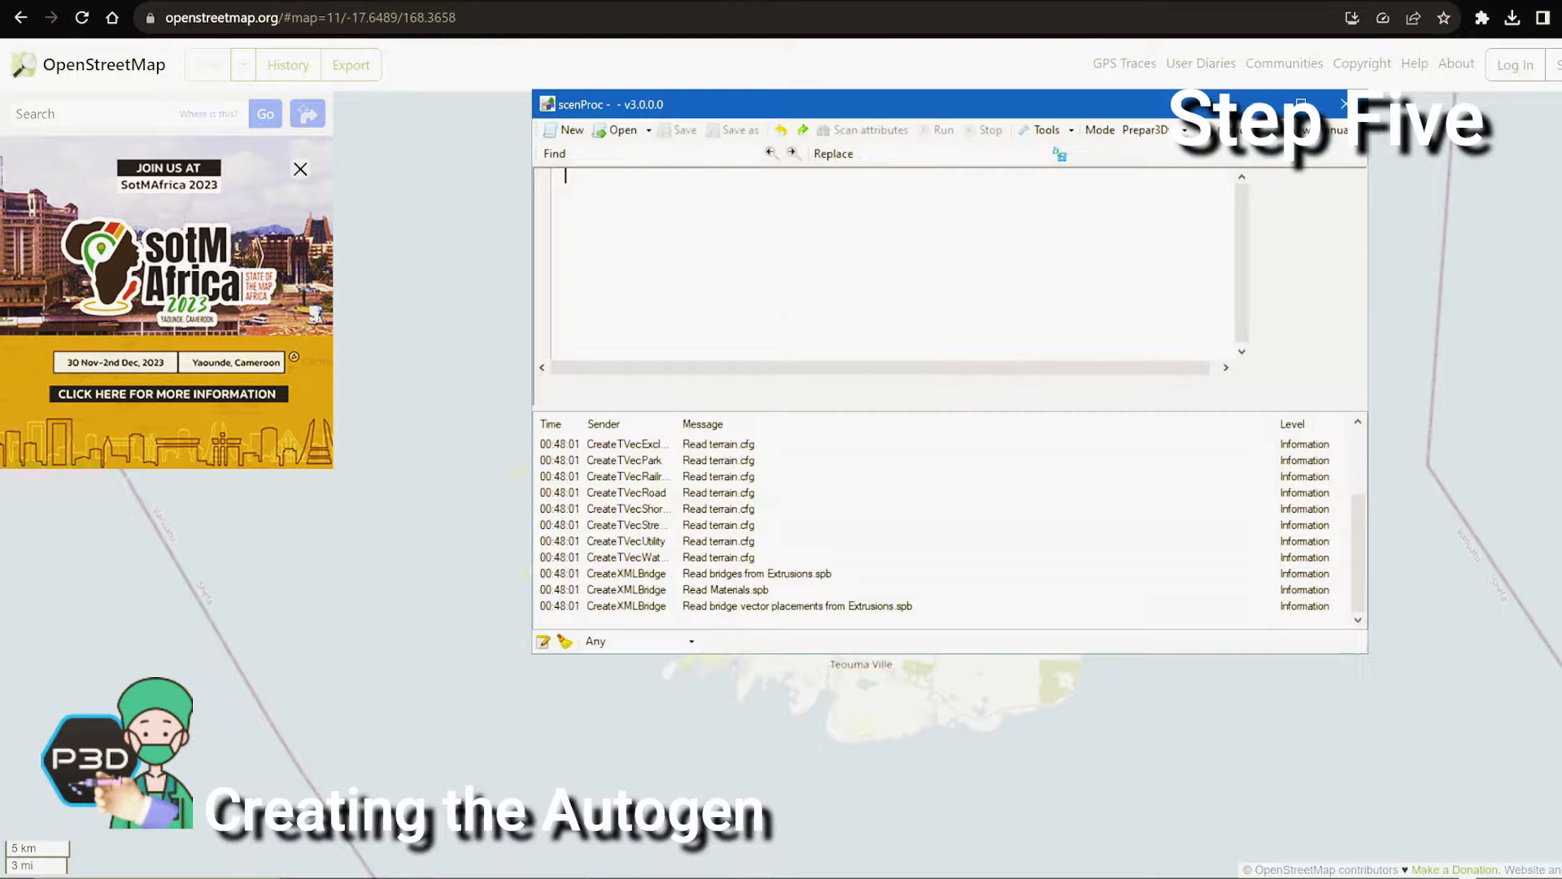
pyautogui.moveTo(841, 111); pyautogui.dragTo(634, 119)
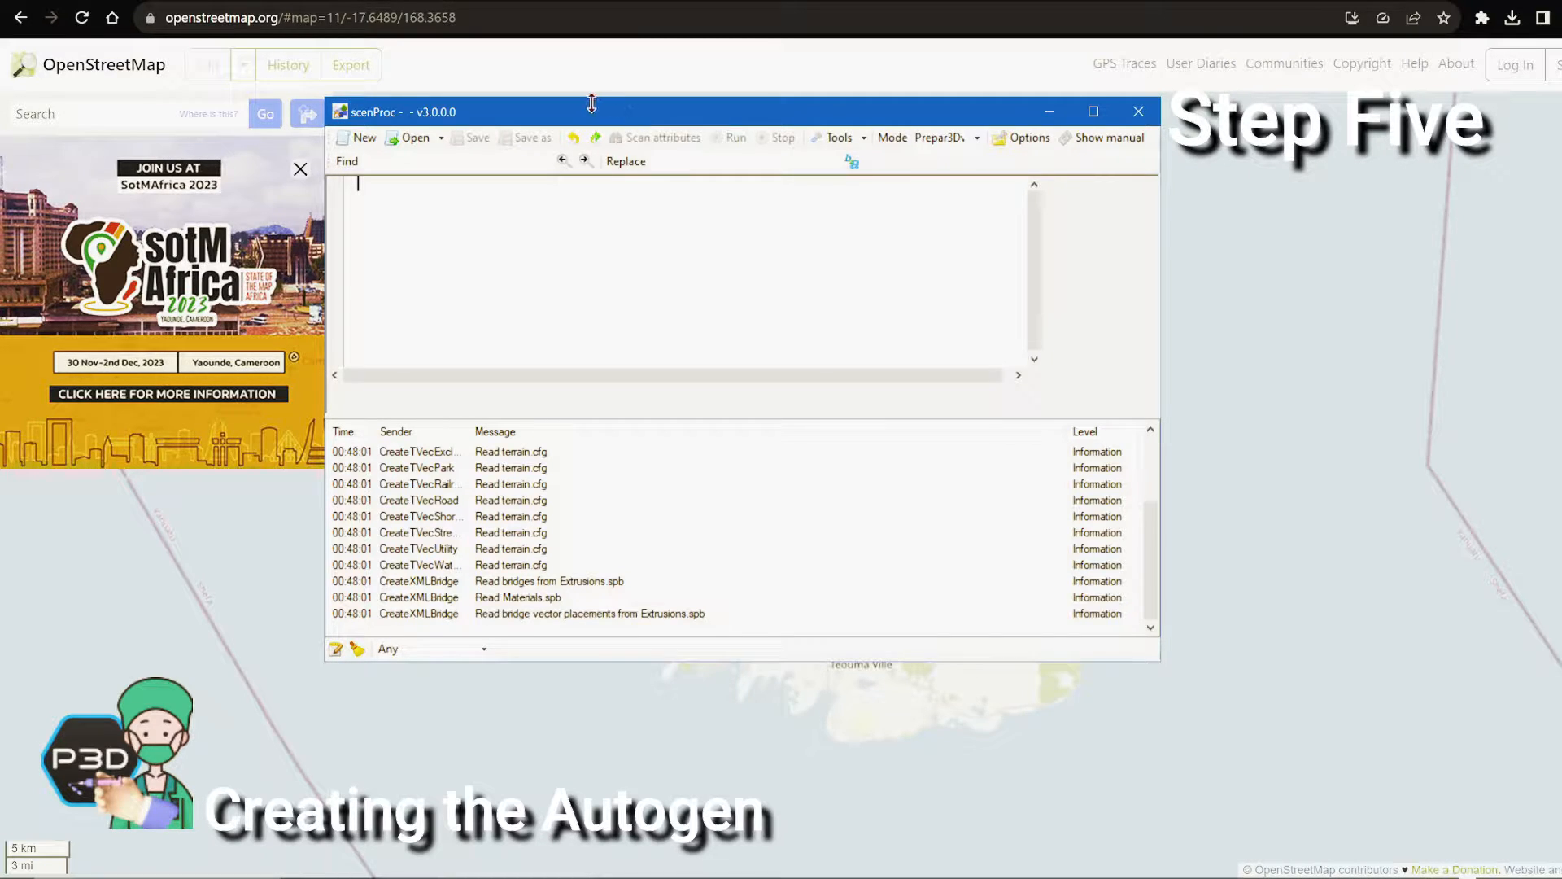
pyautogui.moveTo(588, 95); pyautogui.dragTo(1514, 201)
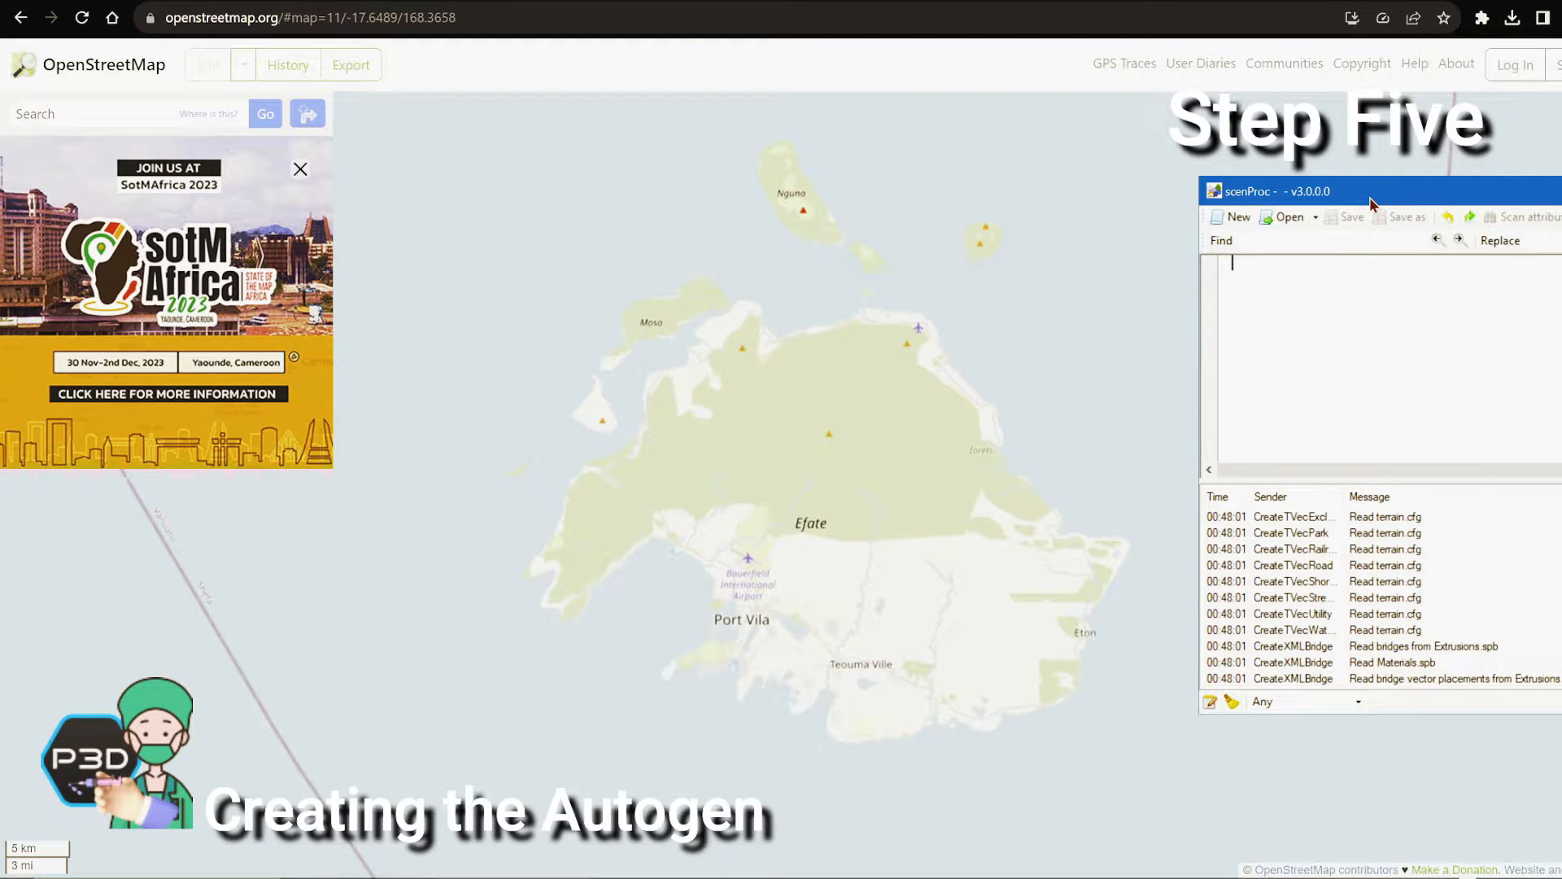
pyautogui.moveTo(1370, 202); pyautogui.dragTo(708, 136)
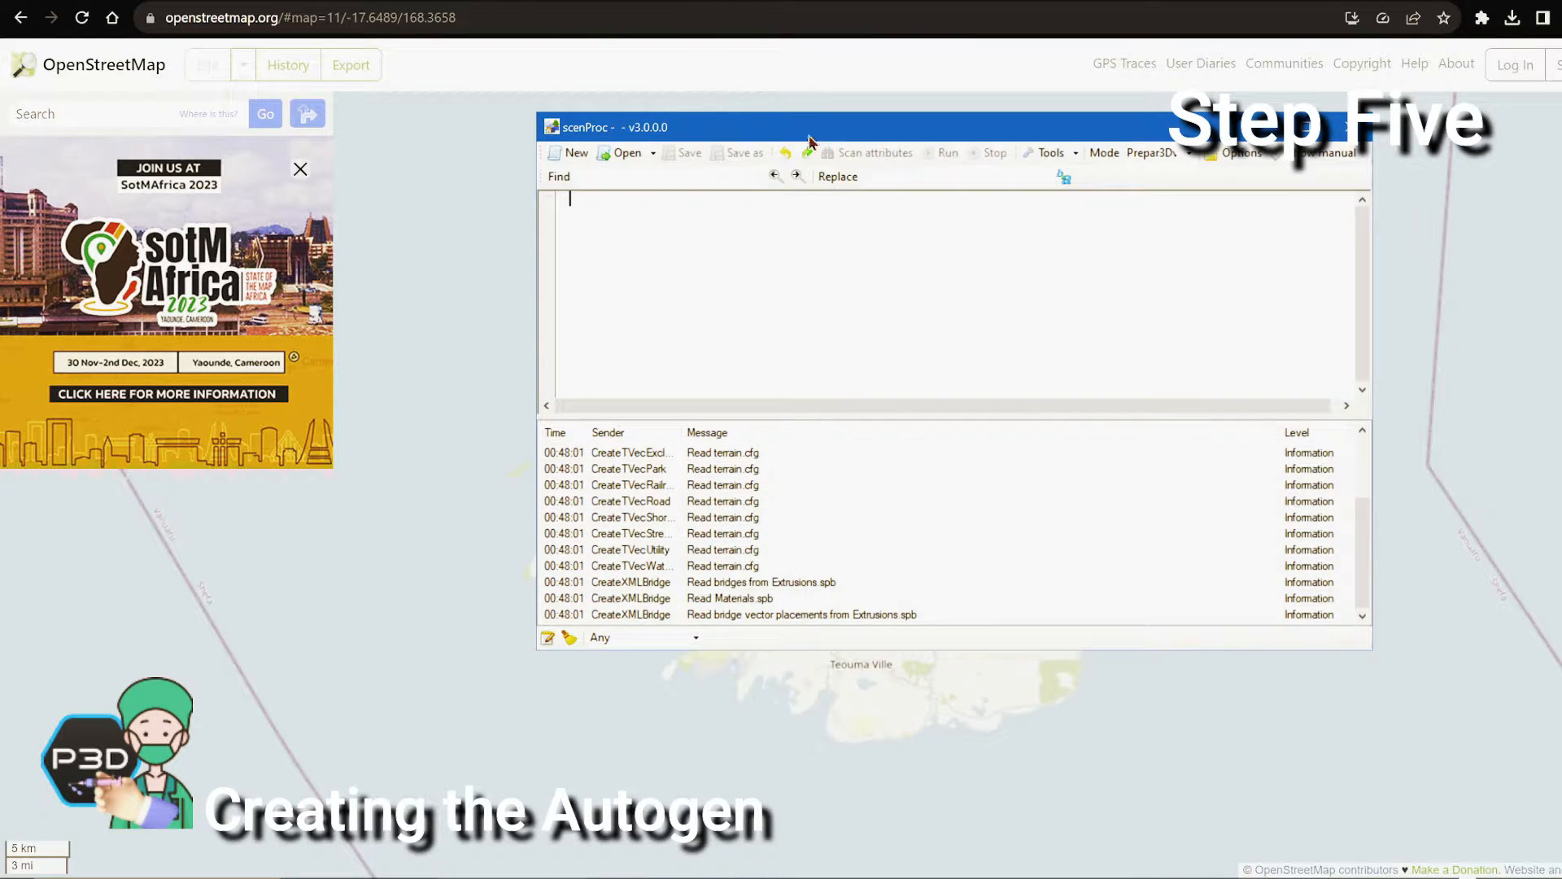
# Minimize the scenProc window and inspect the streets and building footprints mapped in northern Port Vila
pyautogui.click(1271, 127)
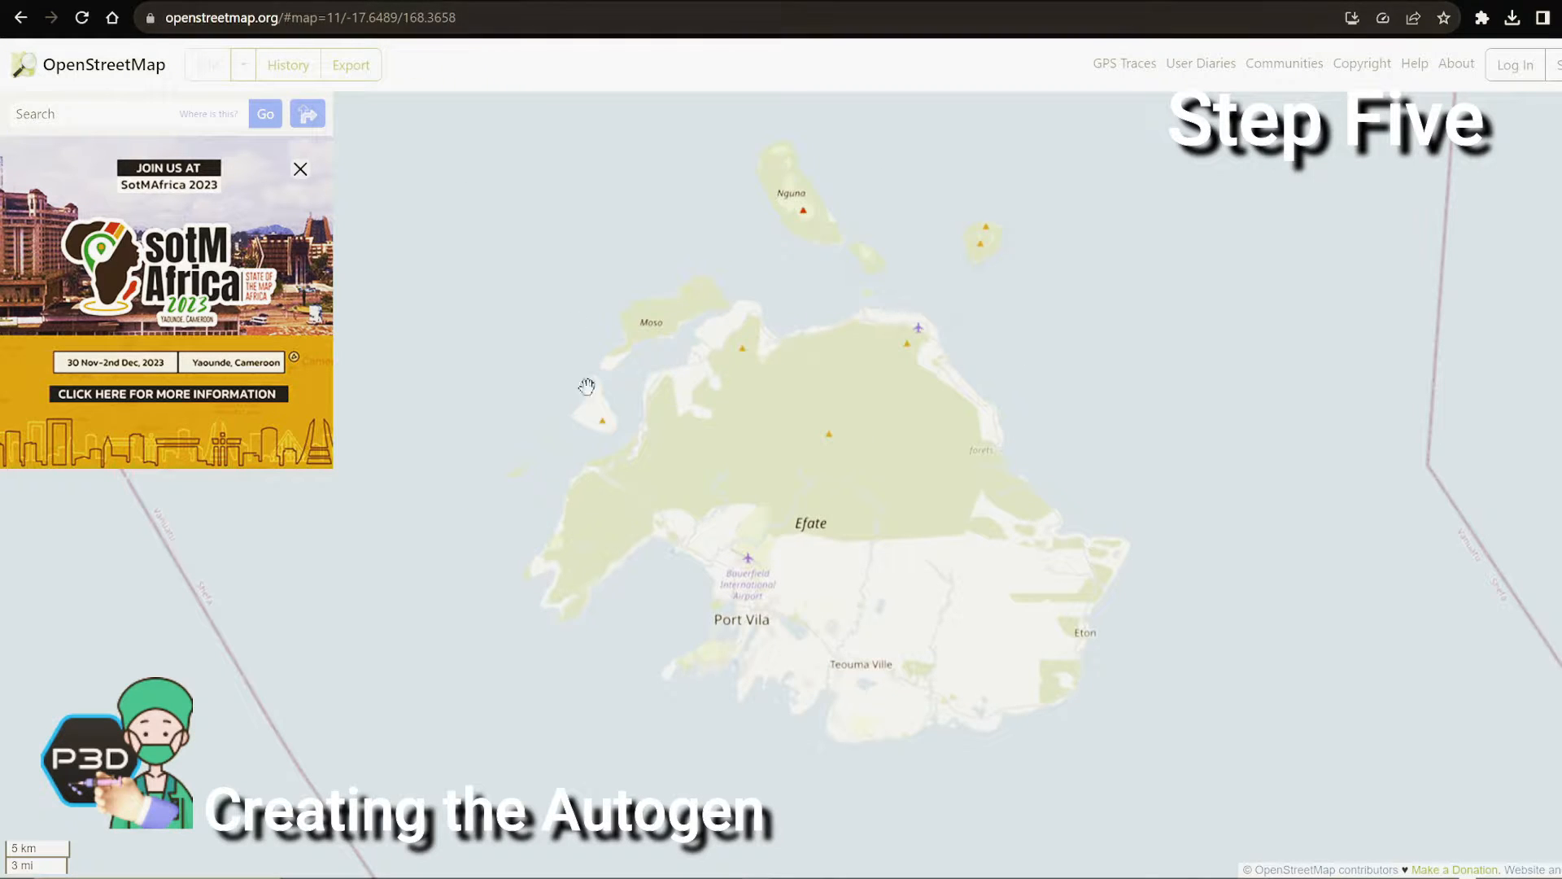
pyautogui.scroll(2, 702, 671)
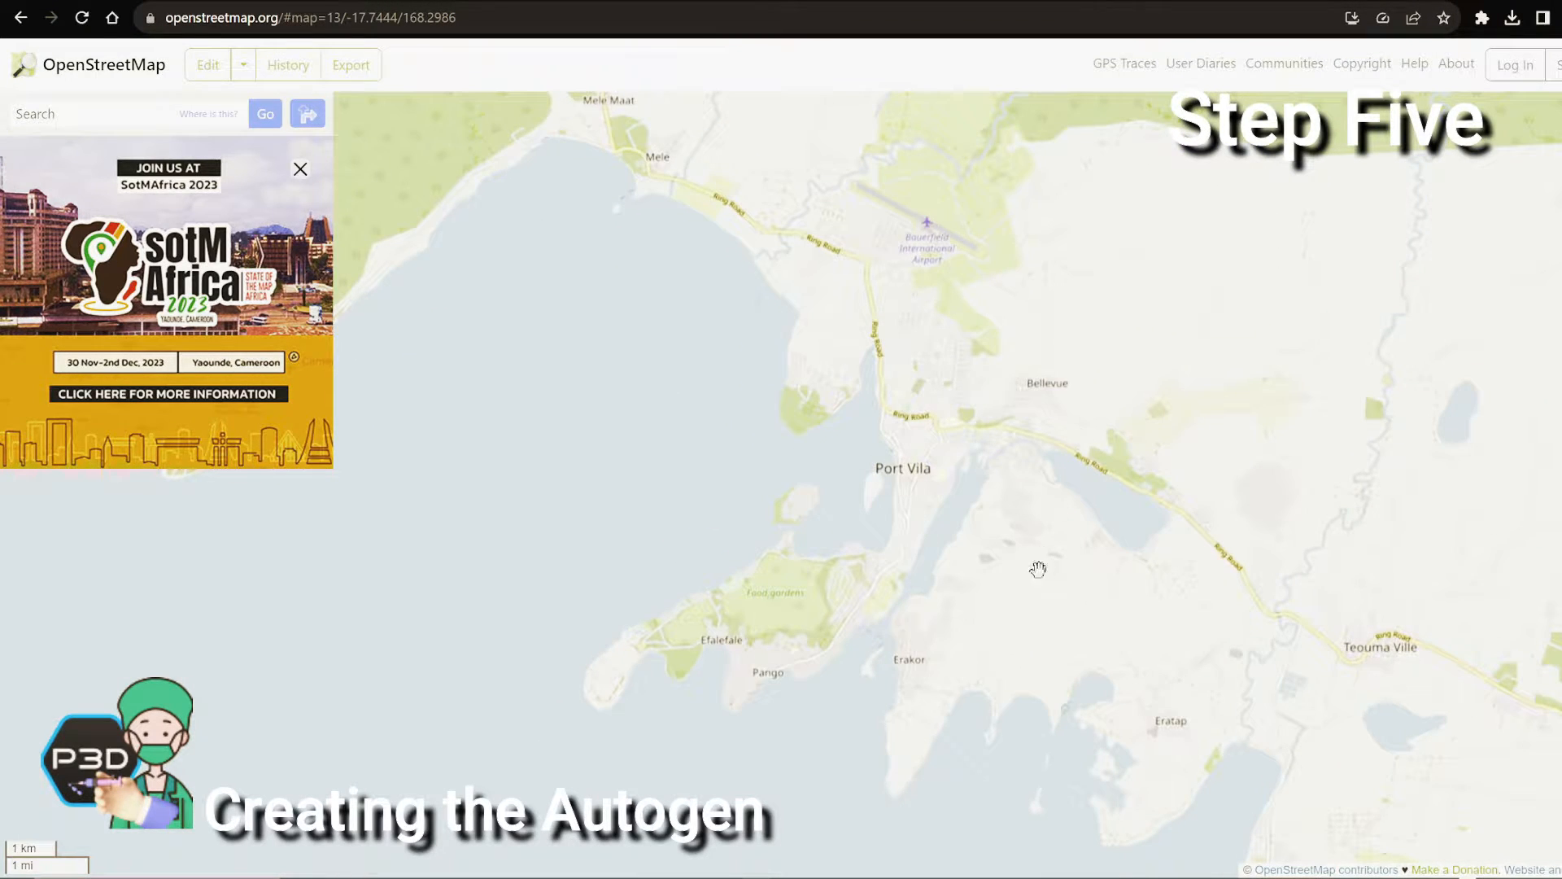
pyautogui.scroll(2, 1051, 547)
pyautogui.moveTo(789, 277); pyautogui.dragTo(862, 569)
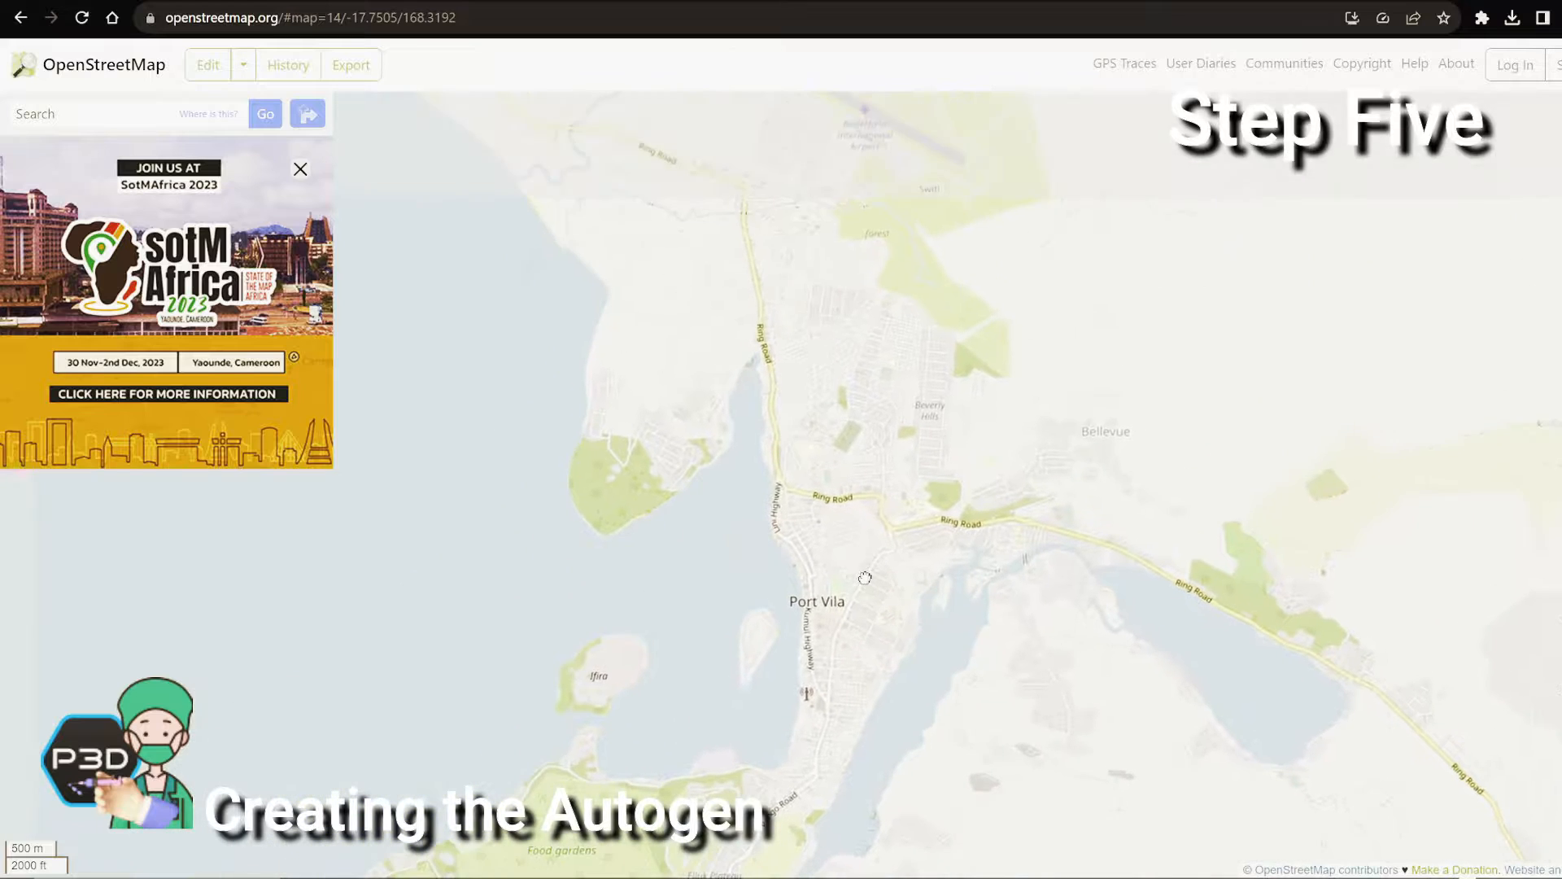
pyautogui.scroll(2, 855, 357)
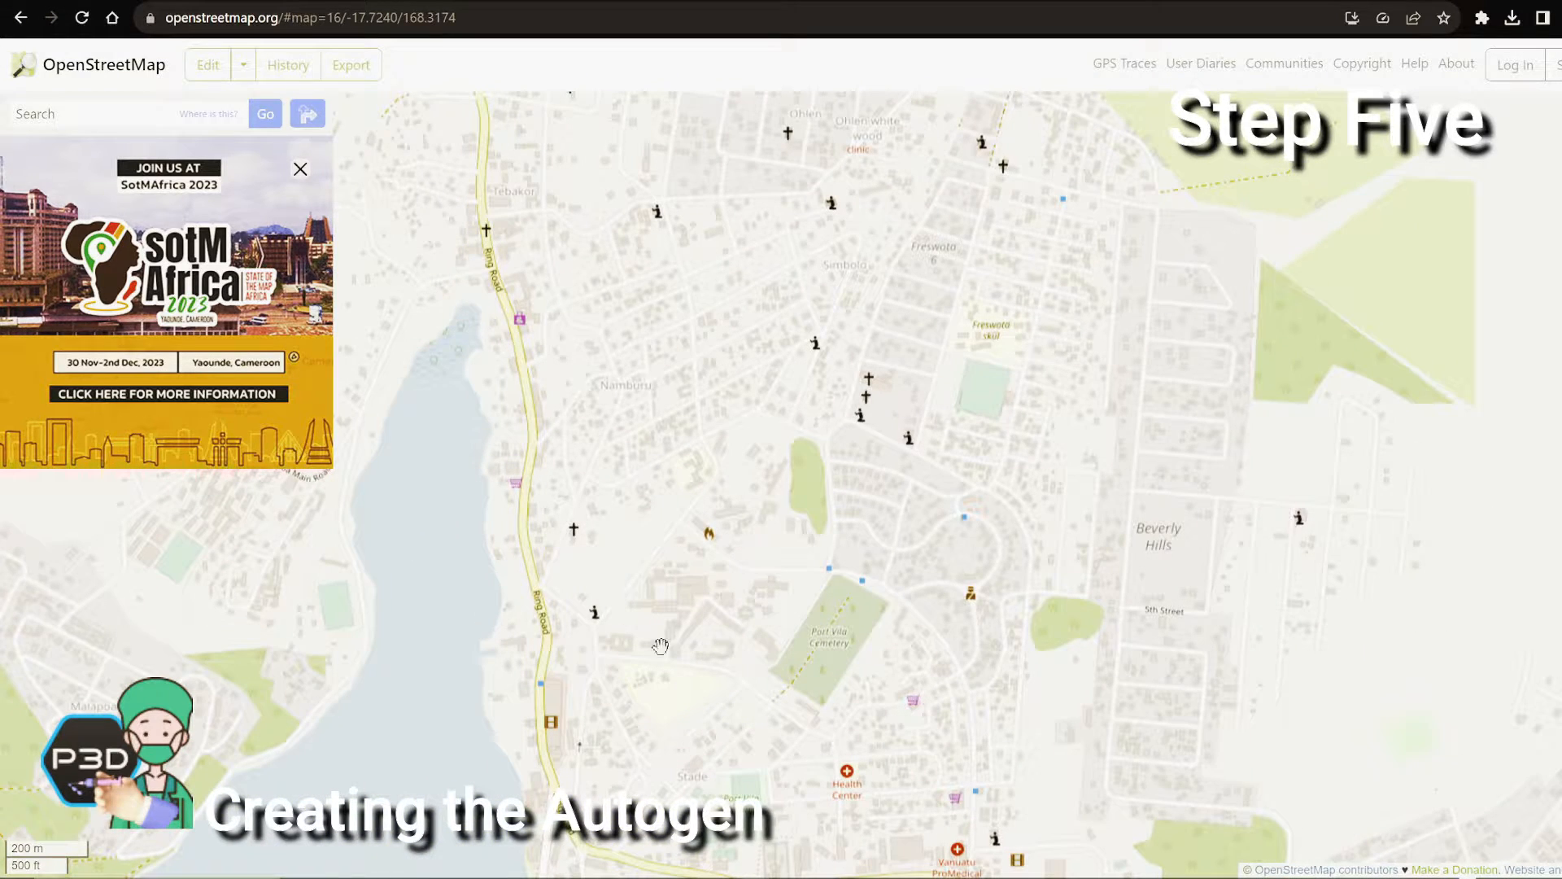
# Inspect the building footprints around Port Vila Cemetery and Ring Road, continuing north to Bauerfield International Airport
pyautogui.scroll(2, 691, 608)
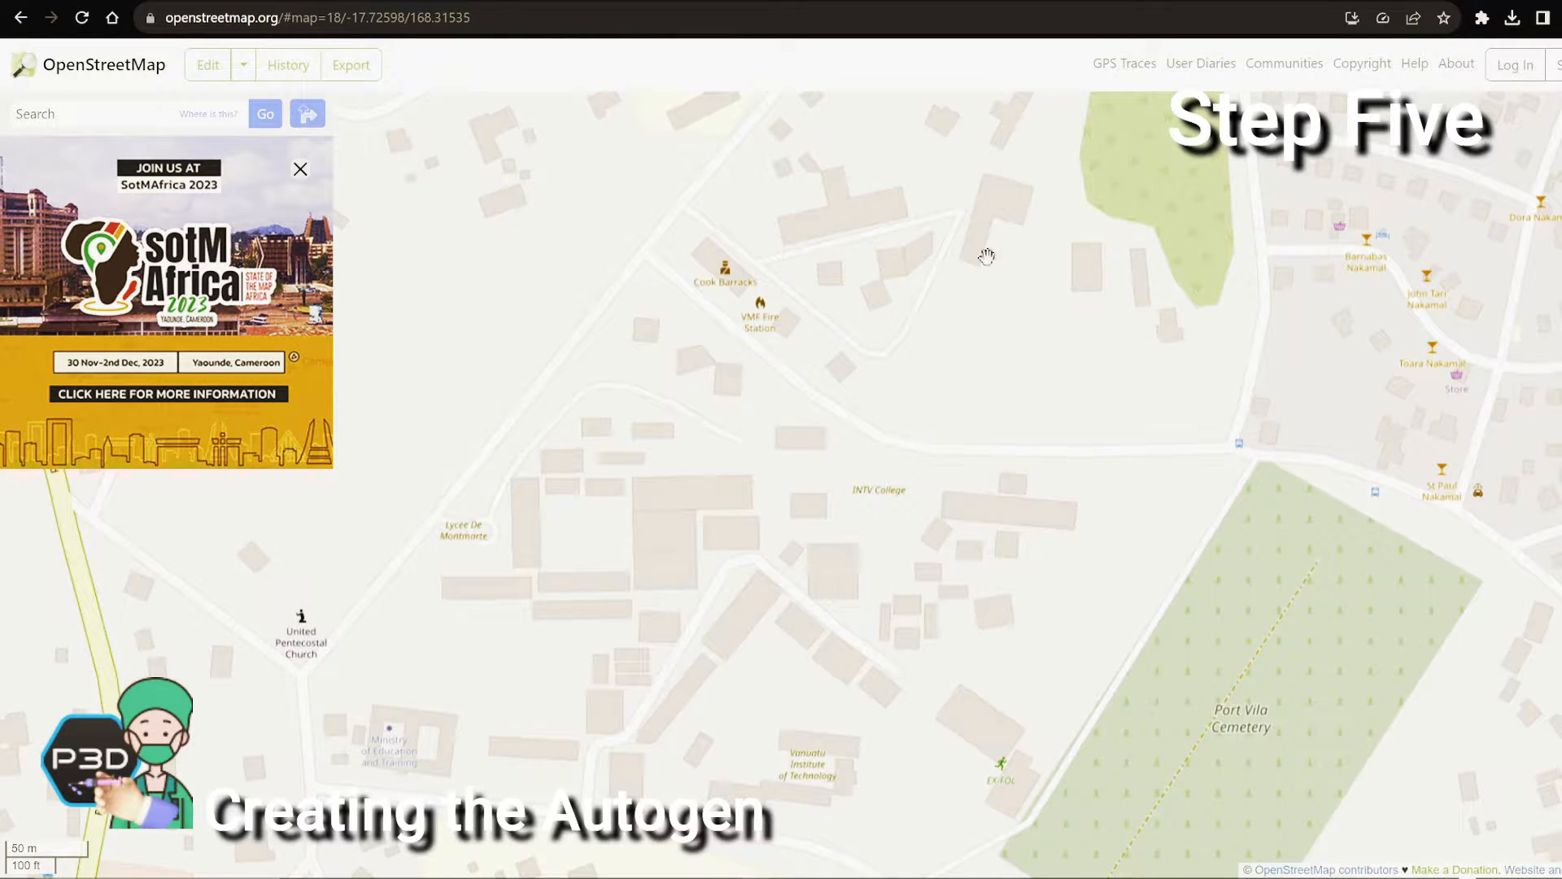
pyautogui.moveTo(514, 238); pyautogui.dragTo(953, 648)
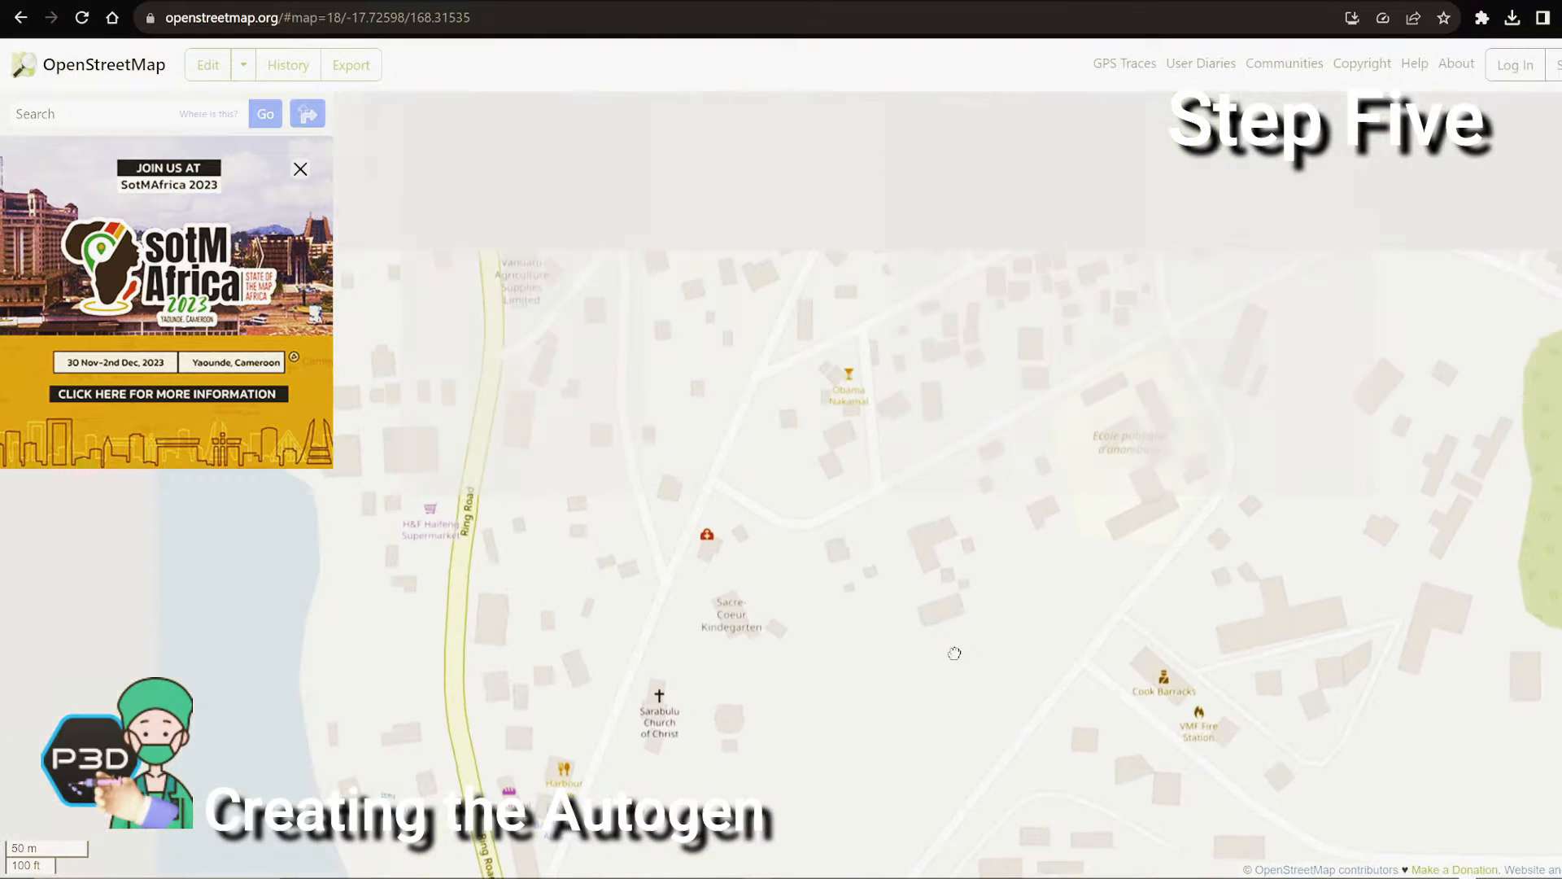
pyautogui.scroll(-1, 774, 265)
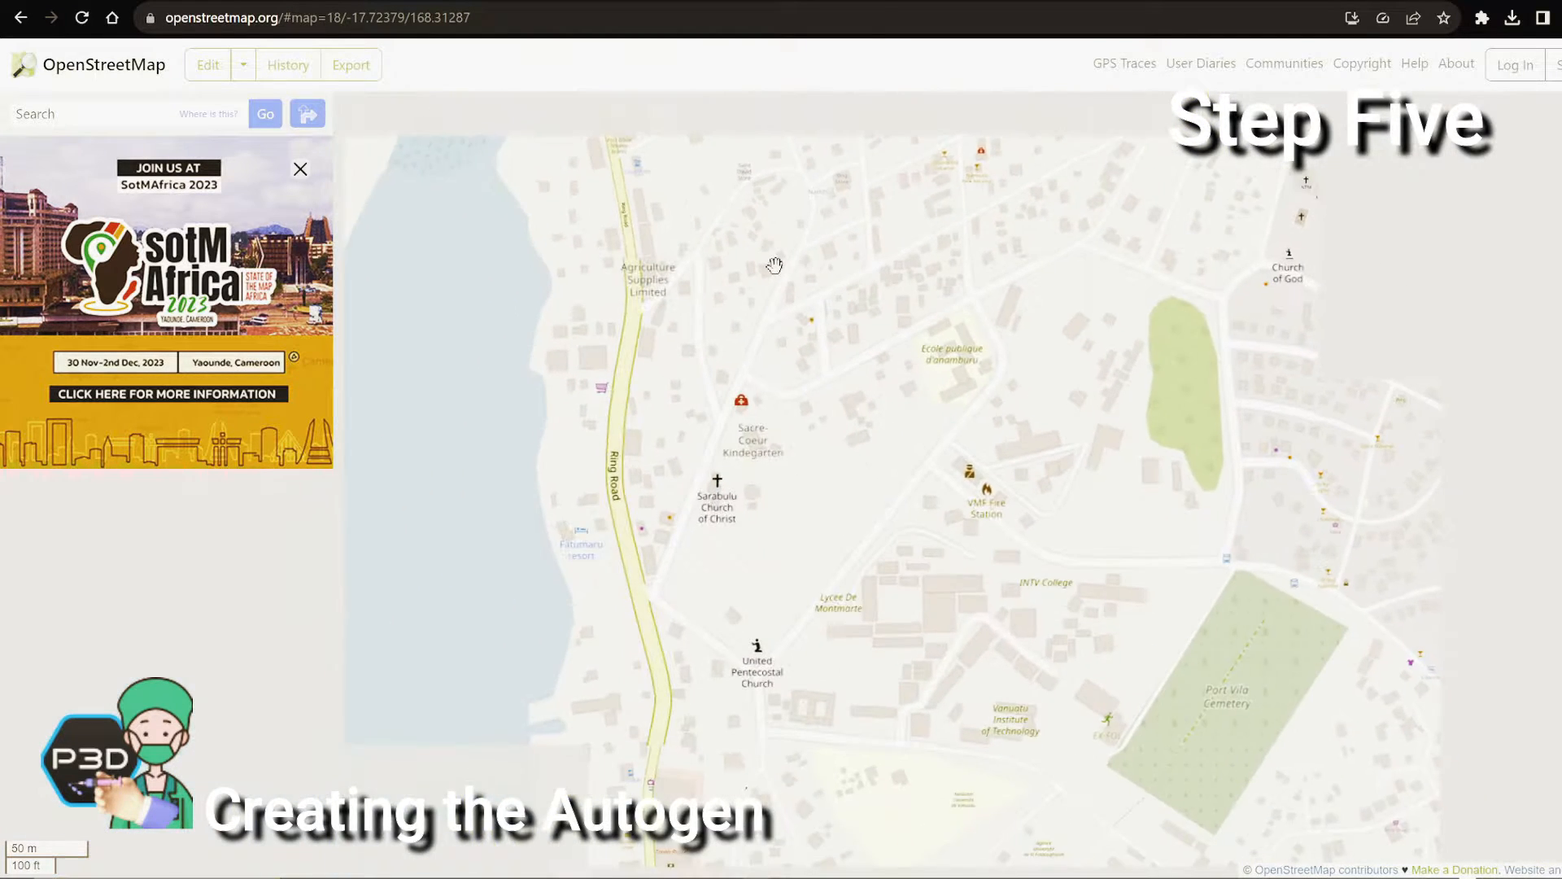
pyautogui.moveTo(830, 234); pyautogui.dragTo(809, 593)
pyautogui.scroll(-1, 797, 367)
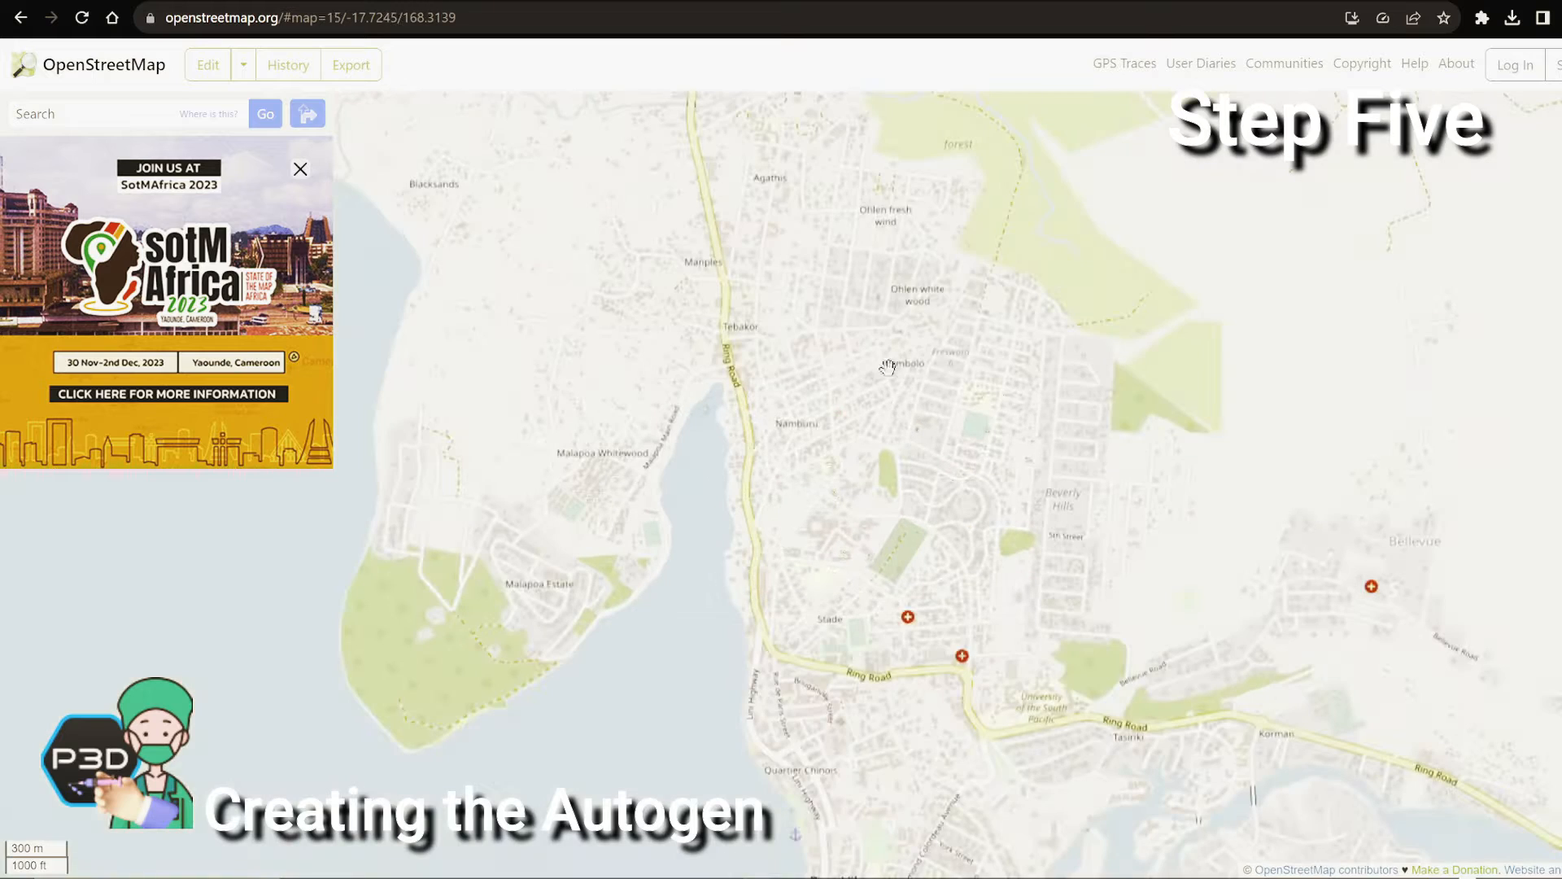
pyautogui.moveTo(767, 246); pyautogui.dragTo(833, 389)
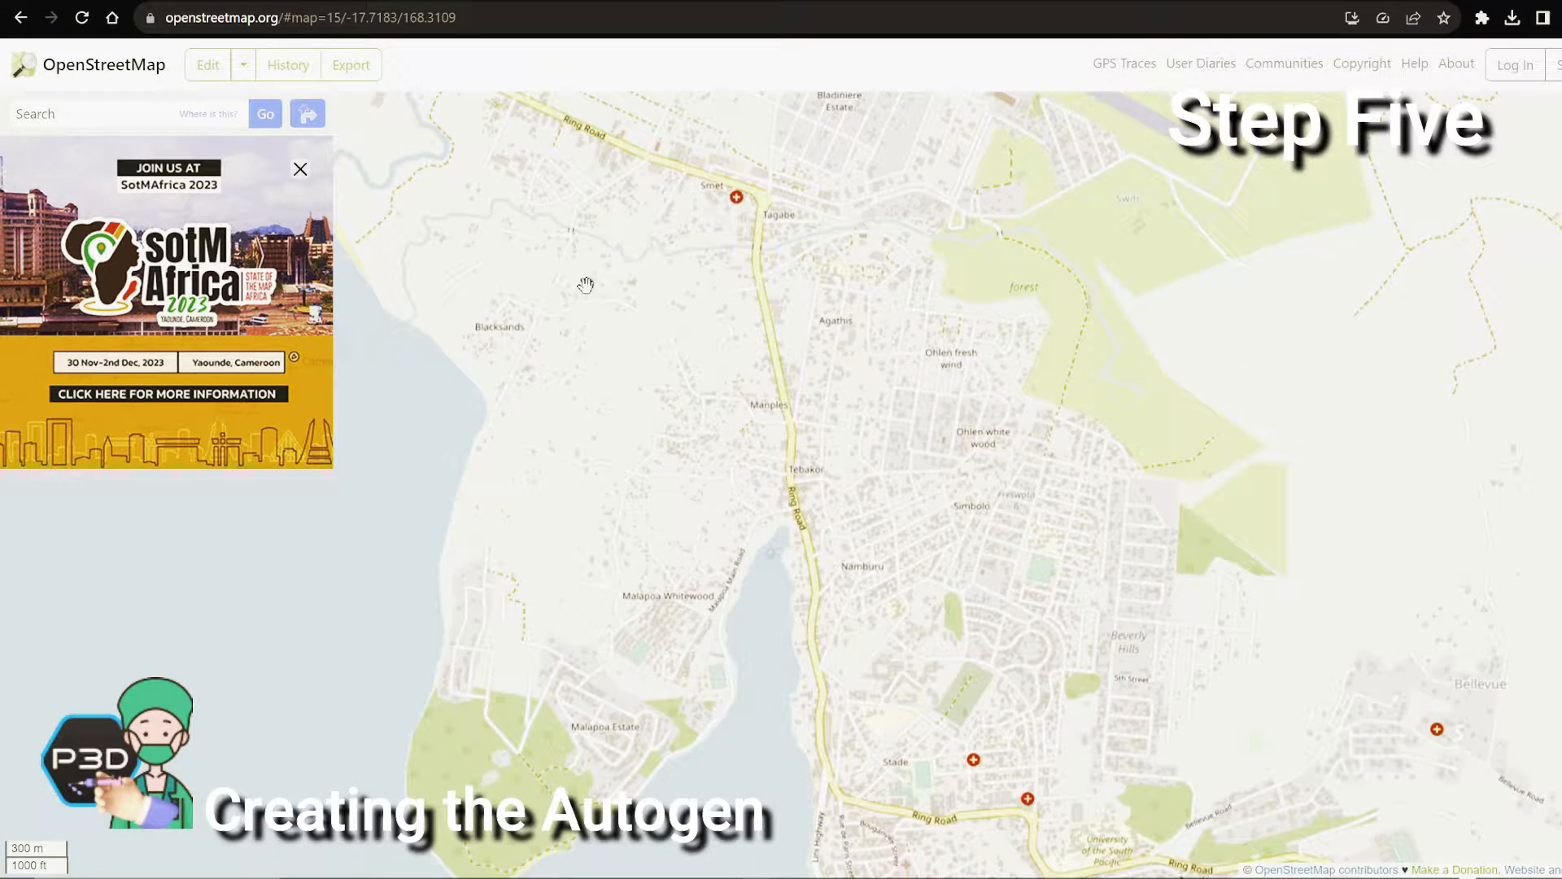
pyautogui.moveTo(586, 285); pyautogui.dragTo(752, 674)
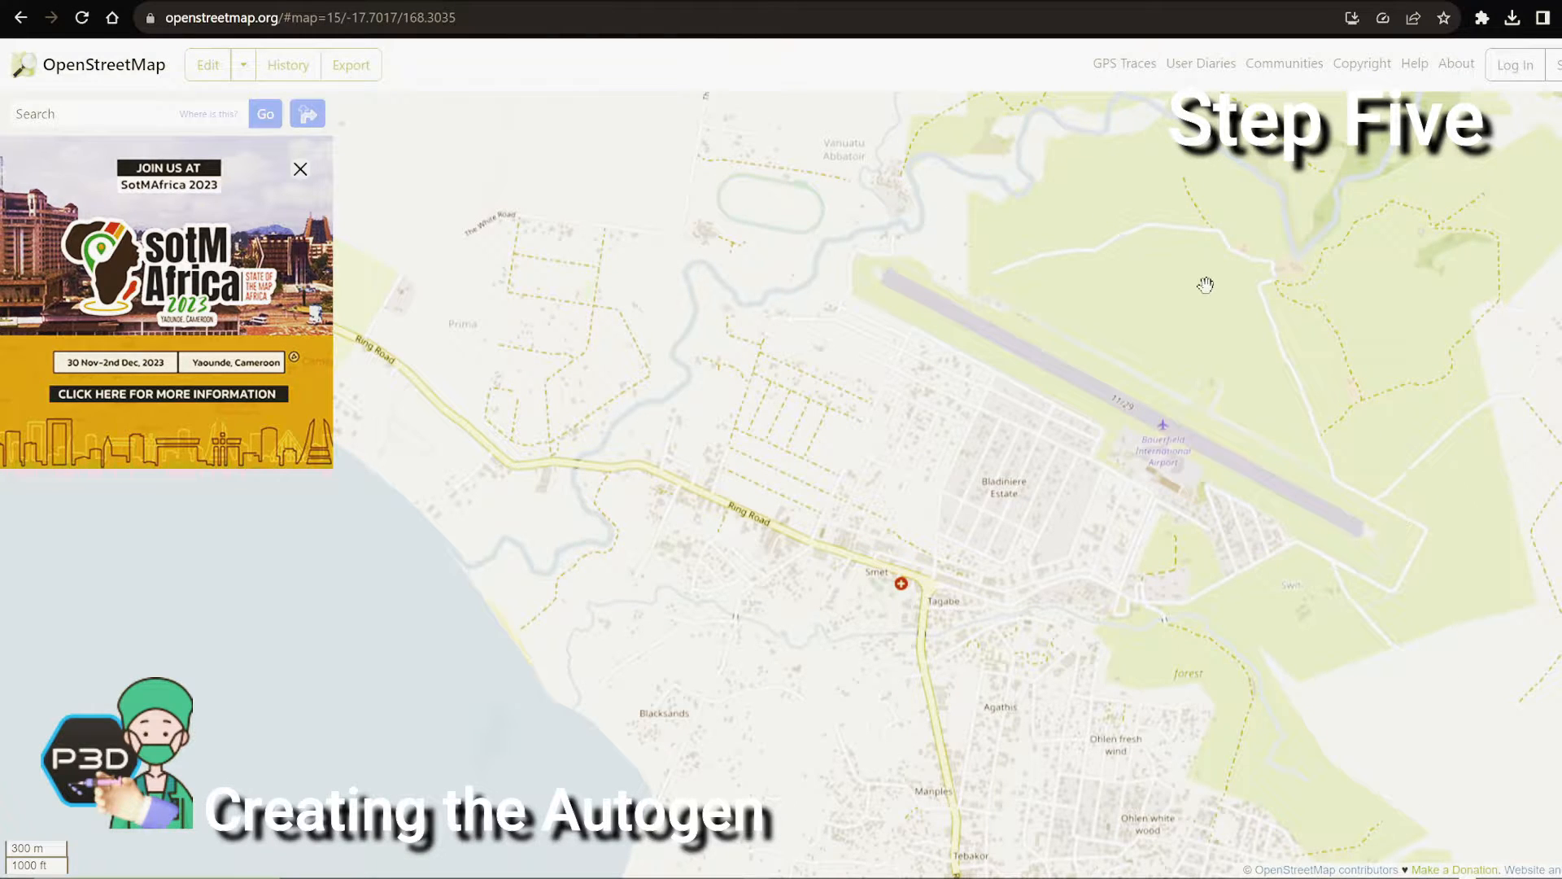
# Examine the forest areas mapped across western Efate, Lelepa and Moso, ending with an overview of the whole of Efate
pyautogui.scroll(-2, 987, 722)
pyautogui.scroll(-1, 1018, 495)
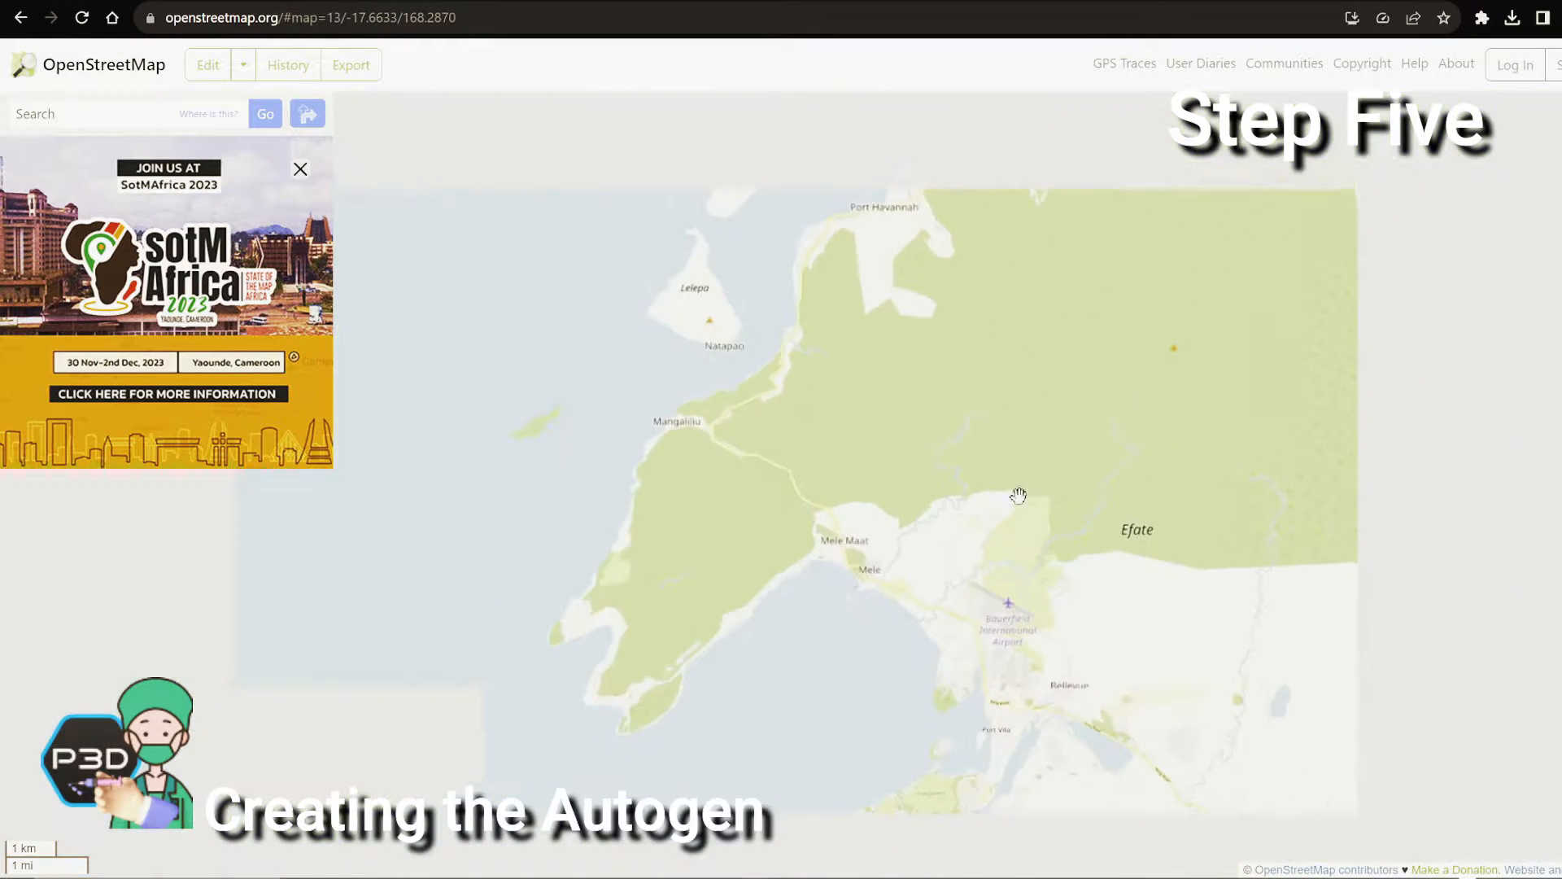
pyautogui.scroll(2, 732, 233)
pyautogui.moveTo(1157, 322); pyautogui.dragTo(728, 396)
pyautogui.scroll(-1, 1102, 390)
pyautogui.scroll(-1, 1102, 390)
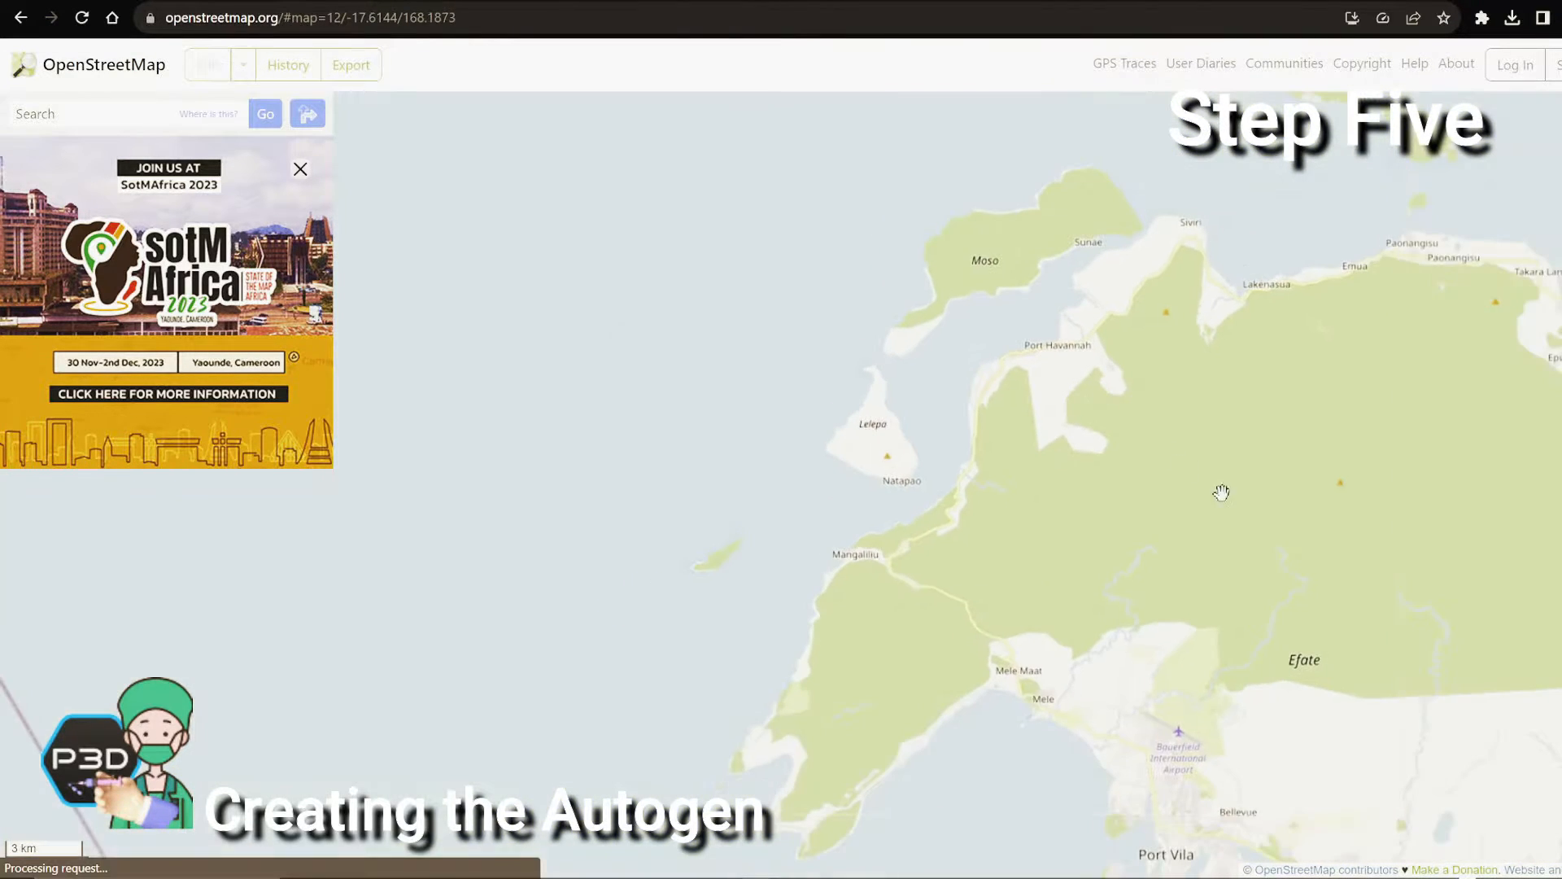
pyautogui.moveTo(1259, 517); pyautogui.dragTo(876, 441)
pyautogui.scroll(-1, 827, 261)
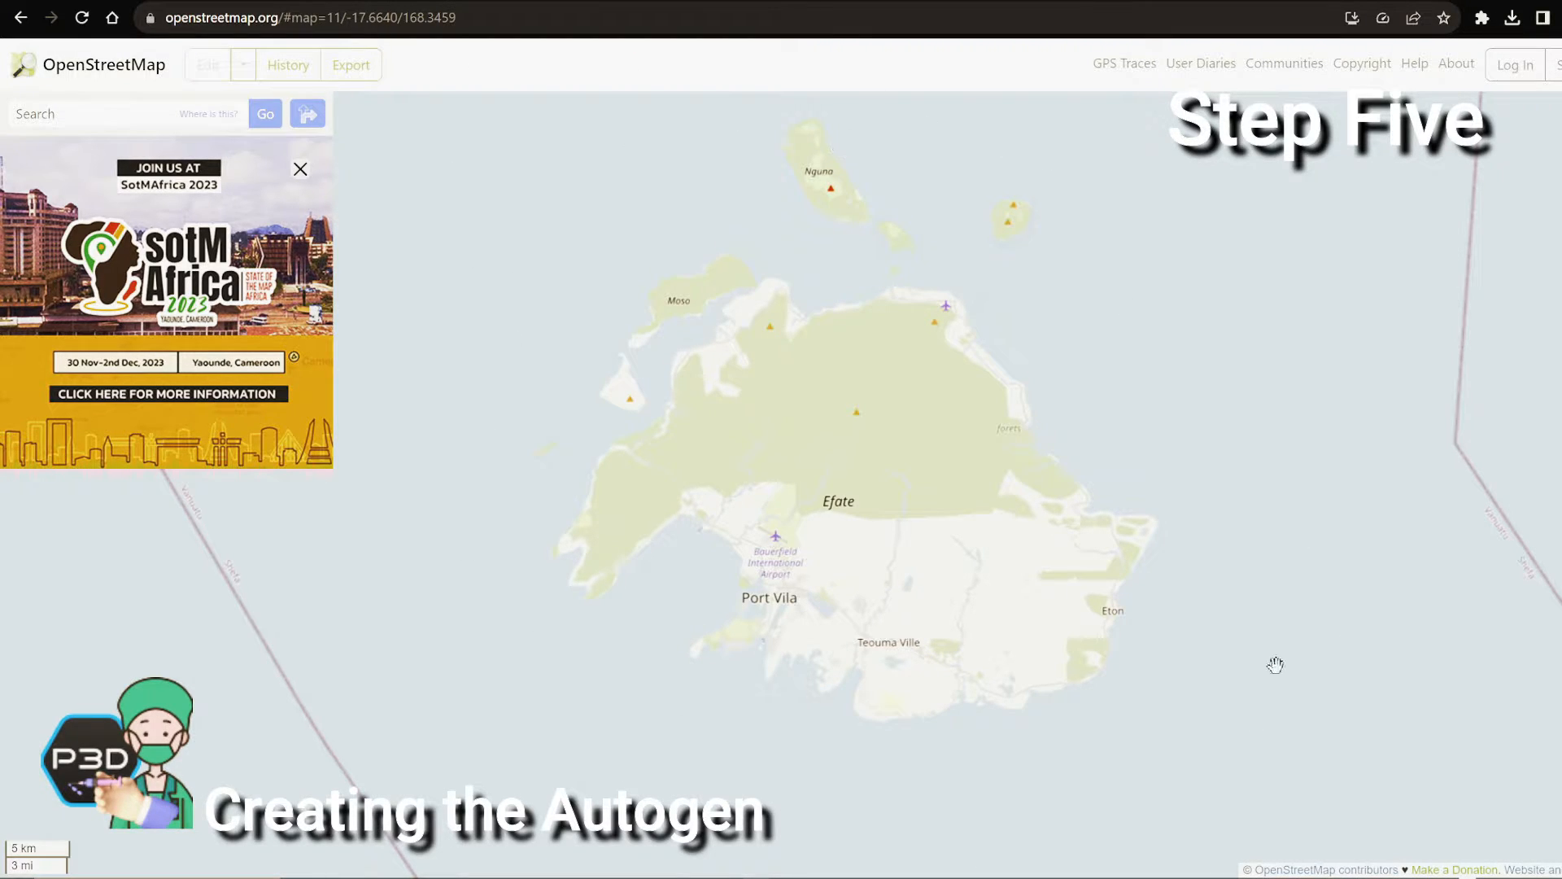
# Switch to the OrthoXpP3d folder in File Explorer and launch Ortho4XP_v130.exe from its dist subfolder
pyautogui.moveTo(1481, 869)
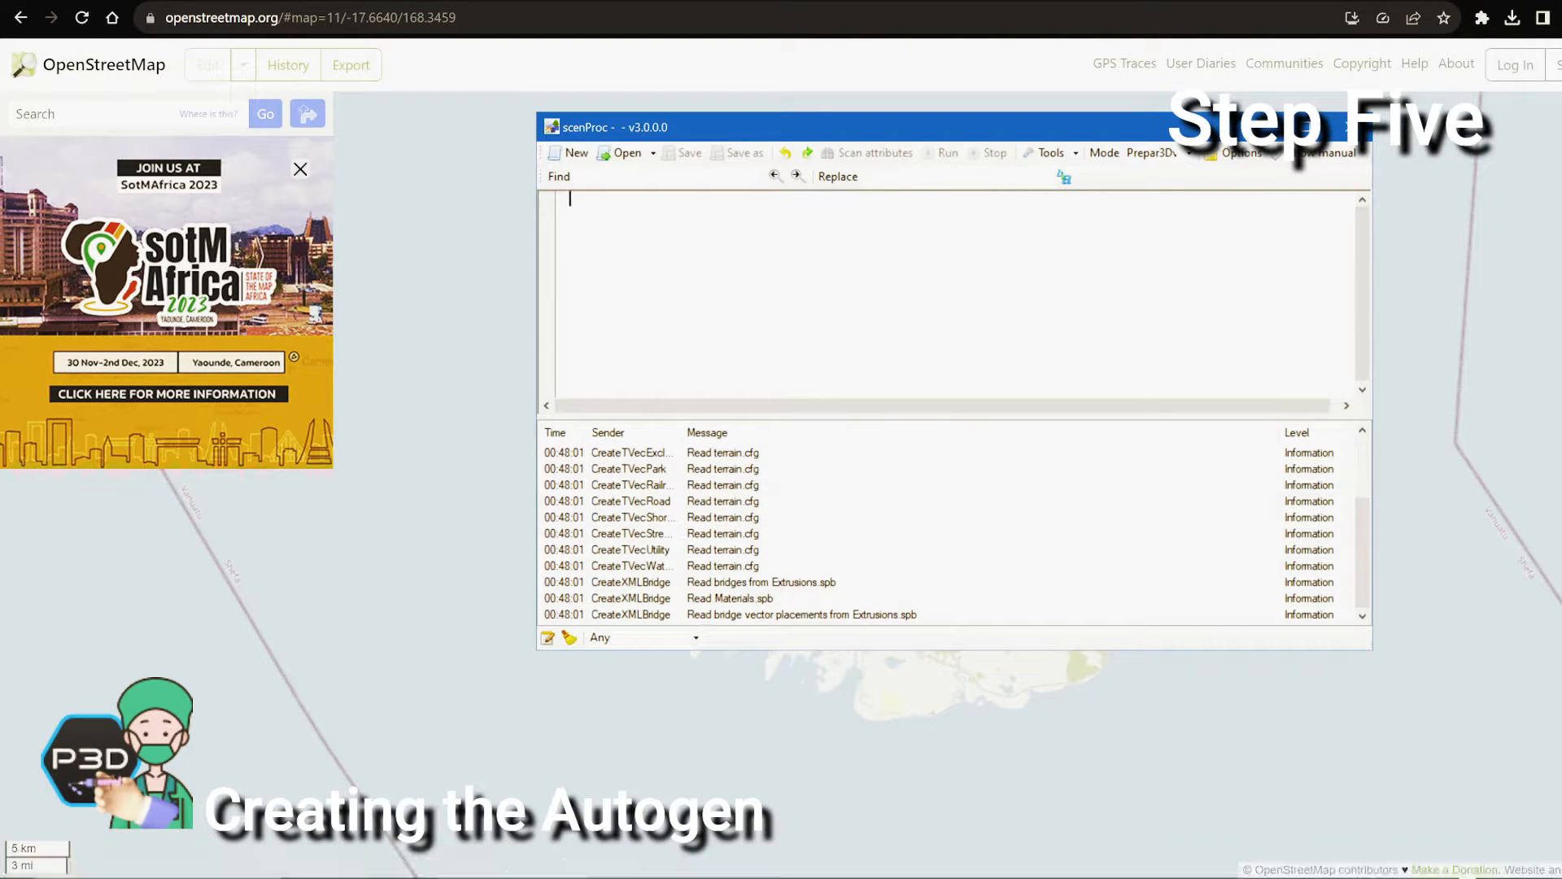
pyautogui.hotkey('alt', 'Tab')
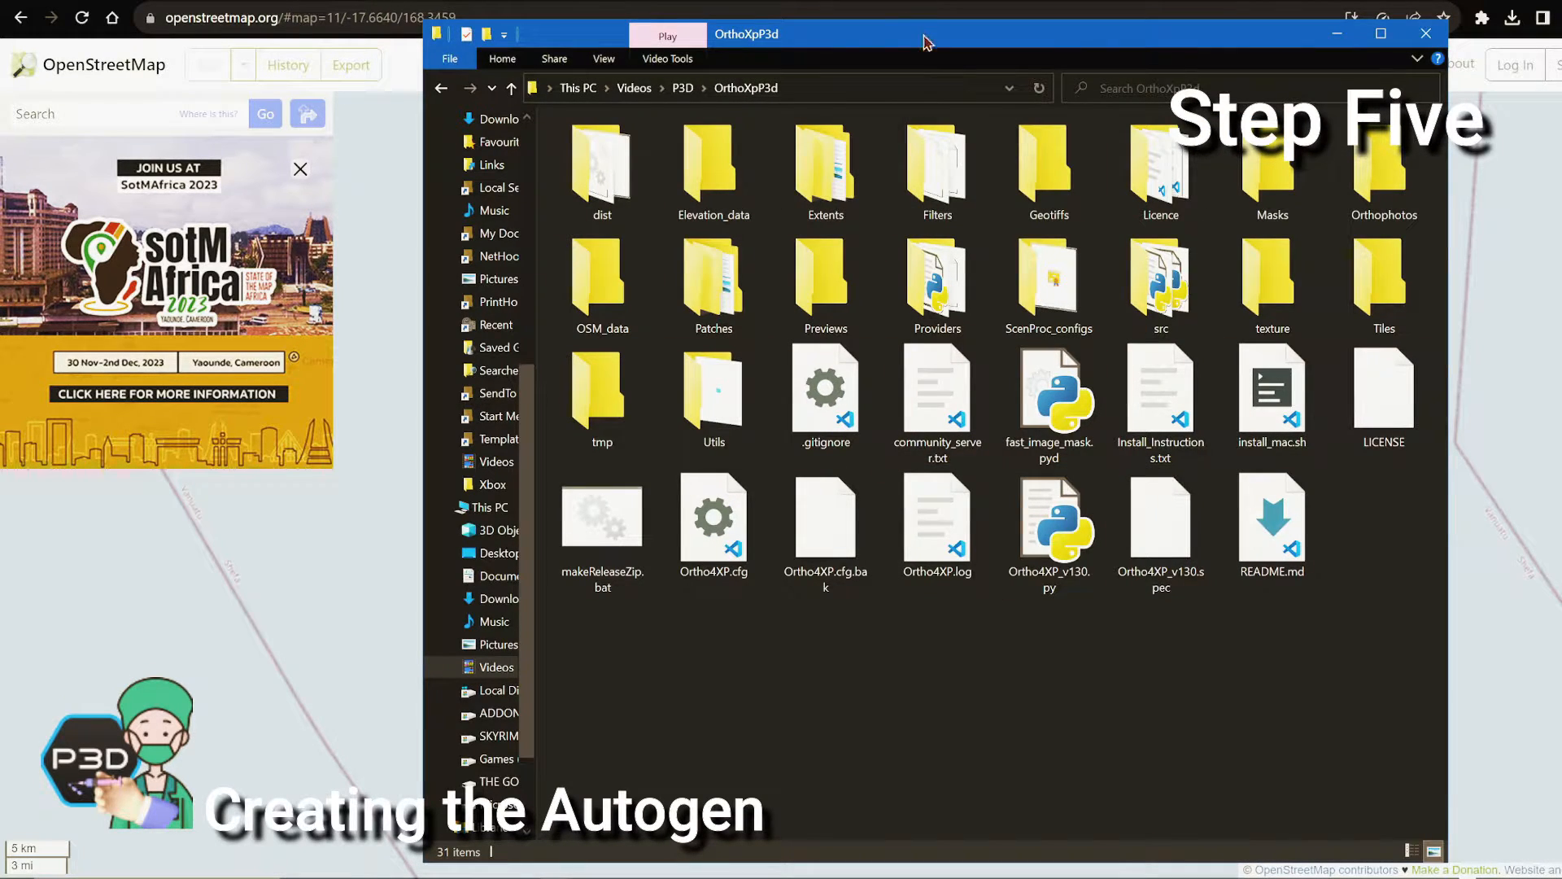
pyautogui.moveTo(924, 42); pyautogui.dragTo(877, 51)
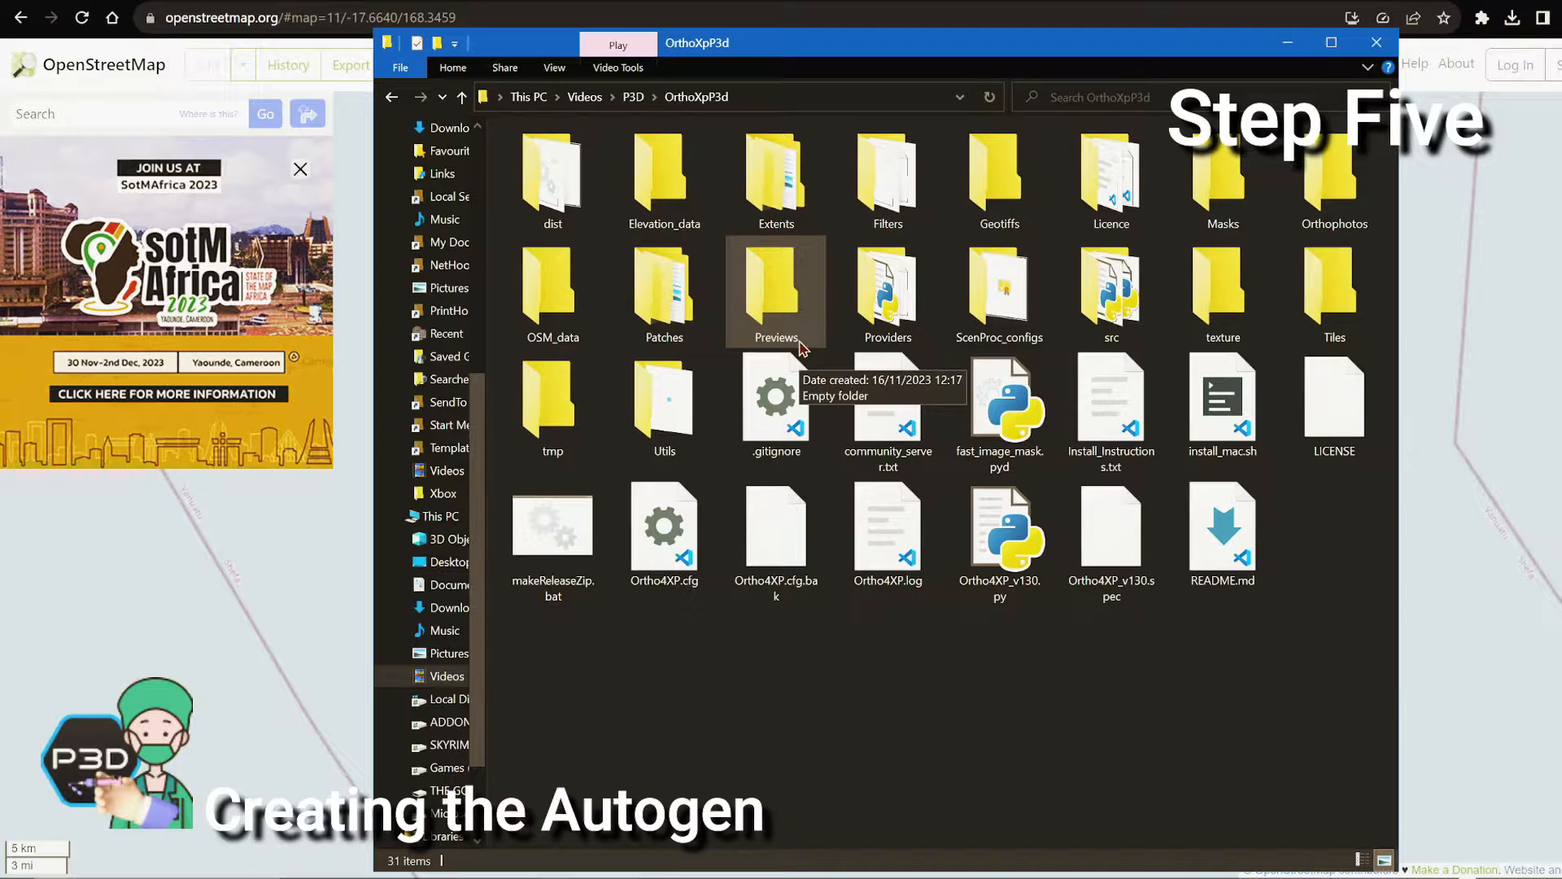
pyautogui.doubleClick(577, 184)
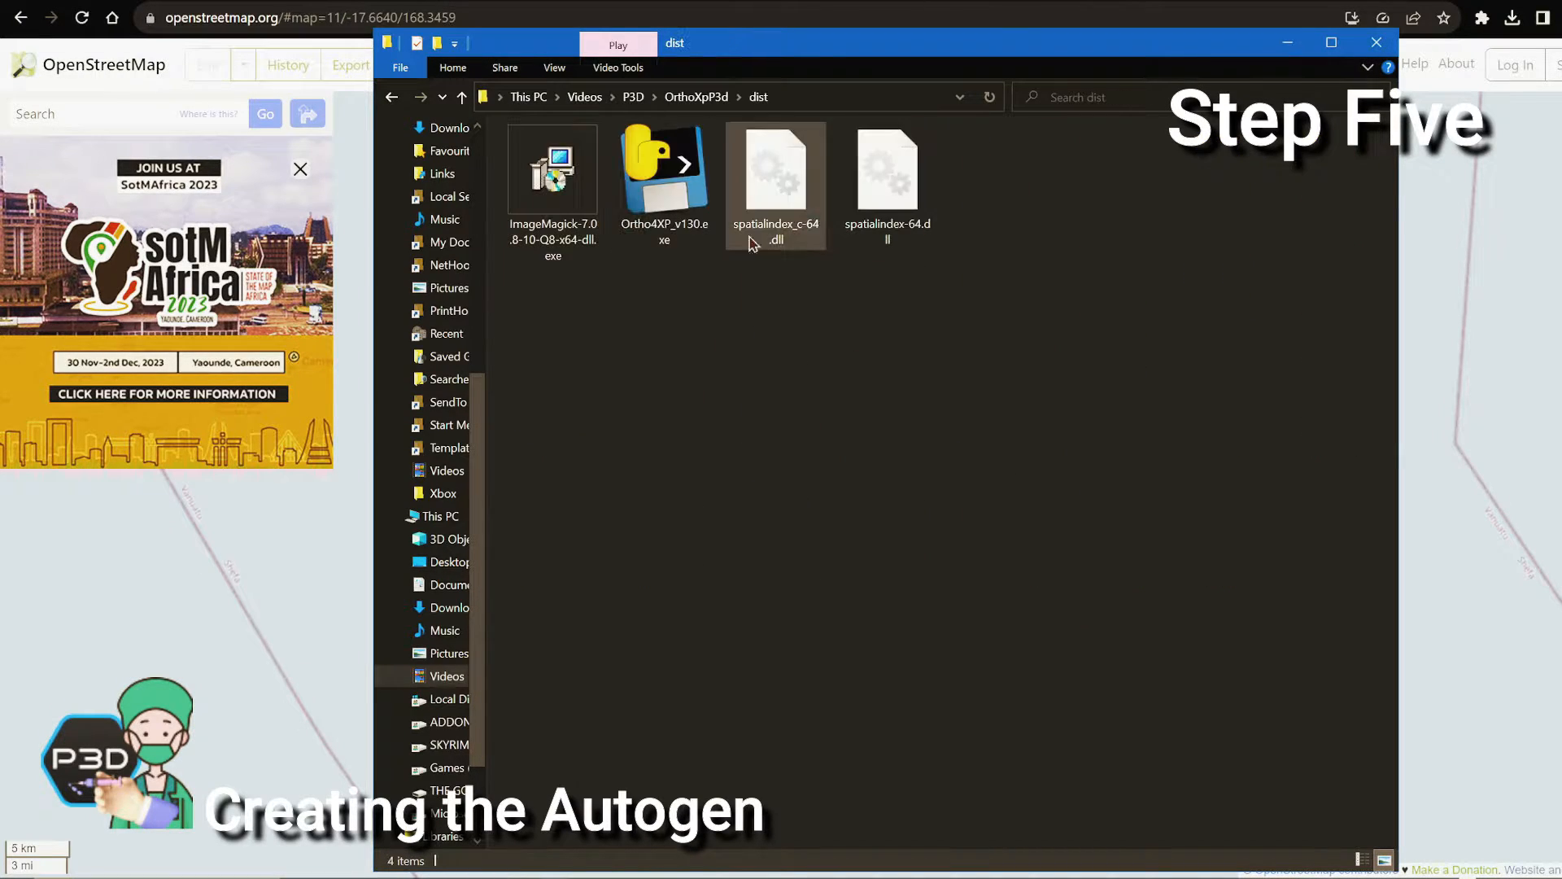
pyautogui.rightClick(672, 192)
pyautogui.click(488, 230)
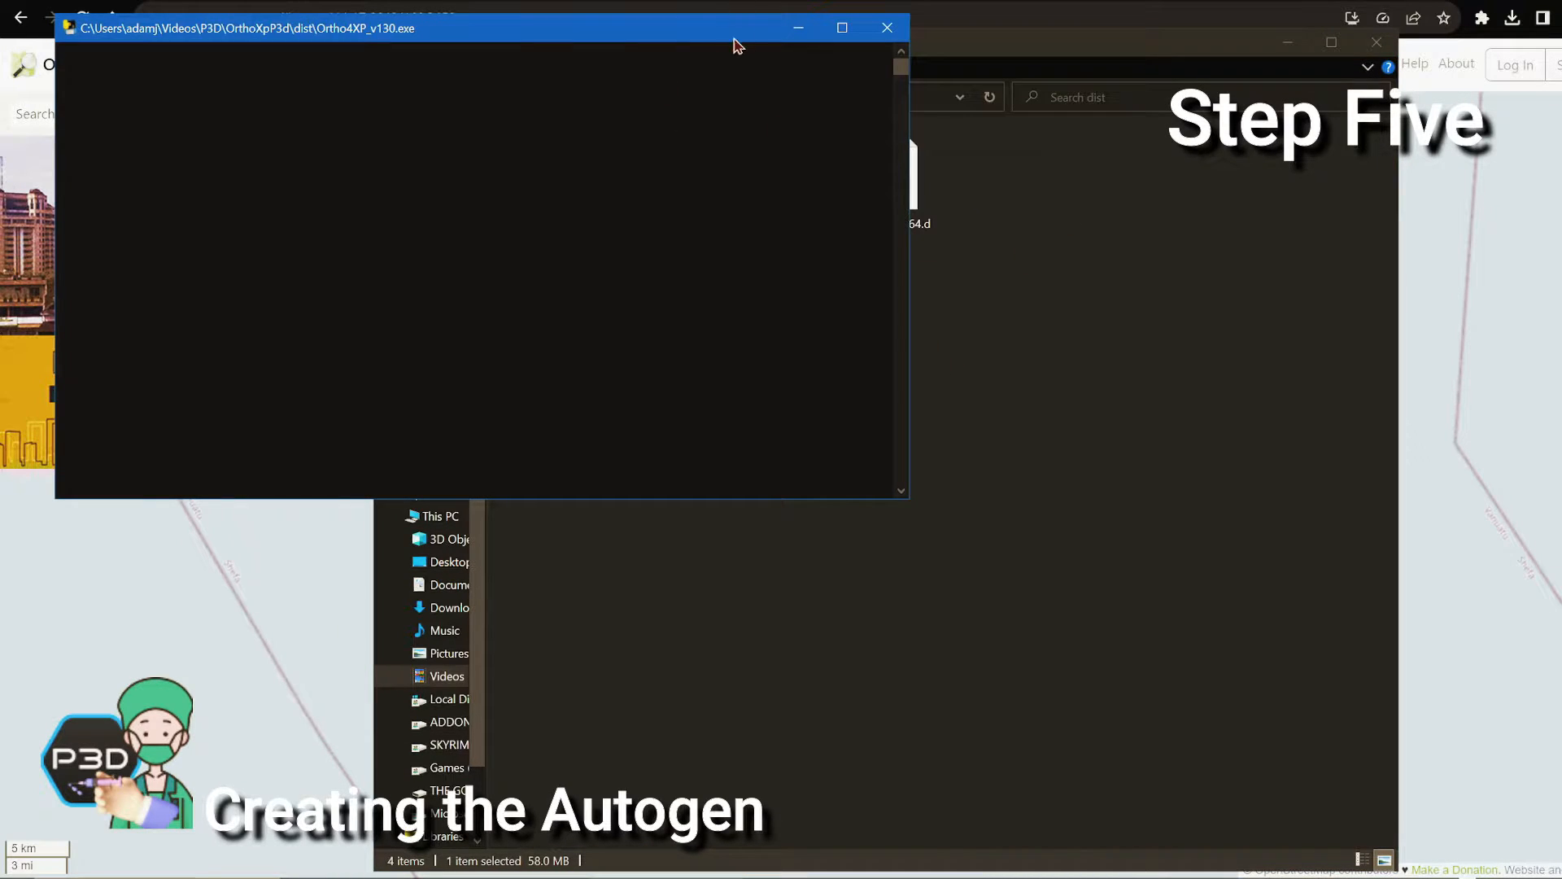
pyautogui.moveTo(359, 35); pyautogui.dragTo(331, 10)
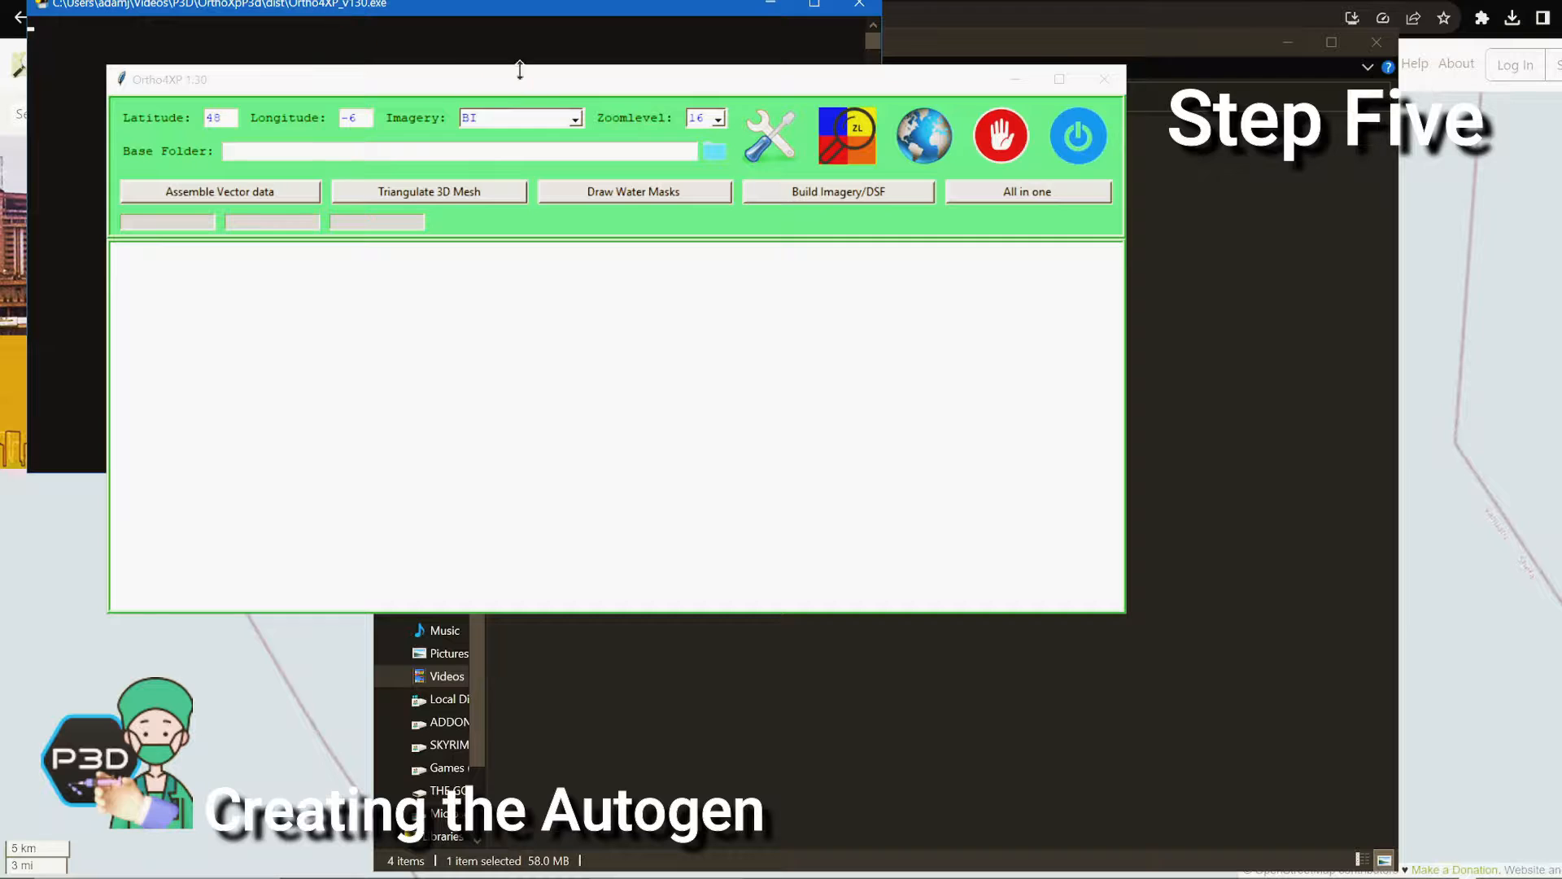
pyautogui.moveTo(508, 79); pyautogui.dragTo(607, 292)
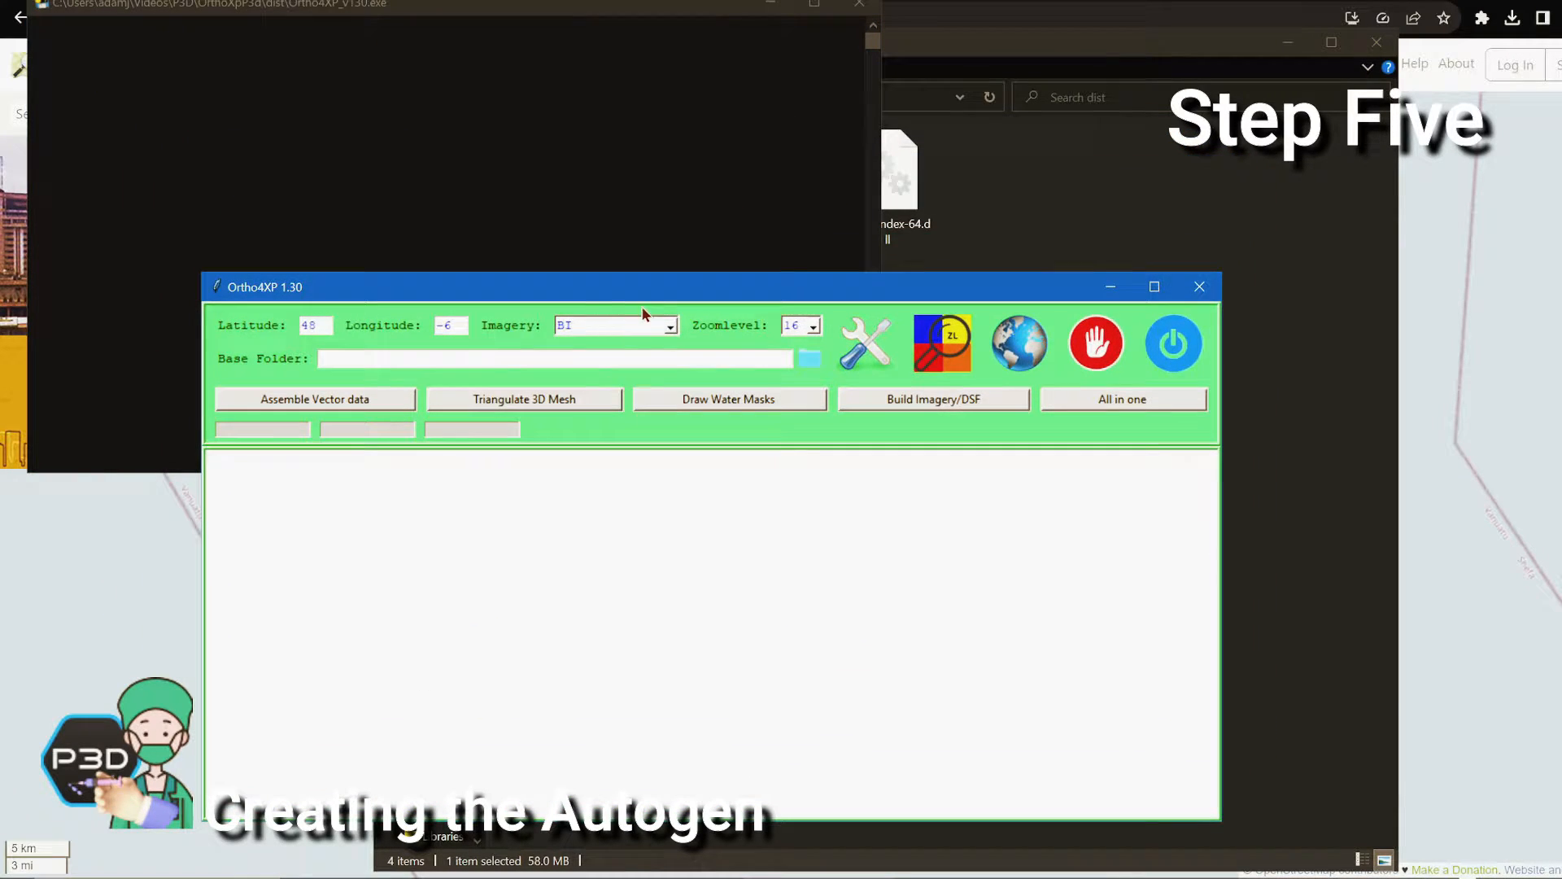
# Return File Explorer to the OrthoXpP3d folder and bring the Ortho4XP window back in front of it
pyautogui.click(1035, 242)
pyautogui.click(690, 99)
pyautogui.click(320, 292)
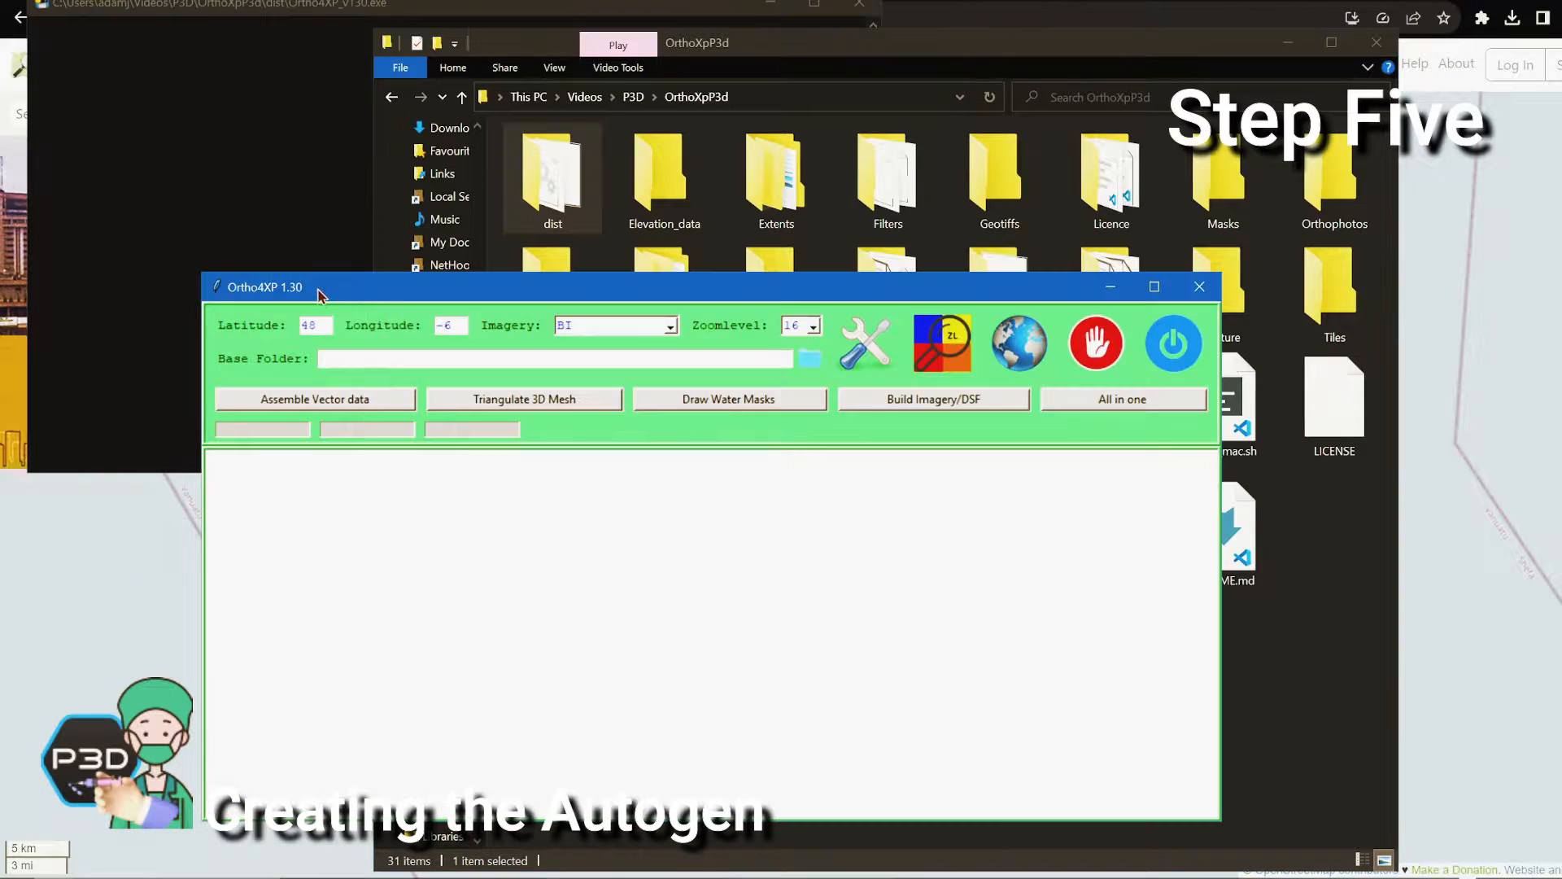
pyautogui.moveTo(535, 296); pyautogui.dragTo(564, 182)
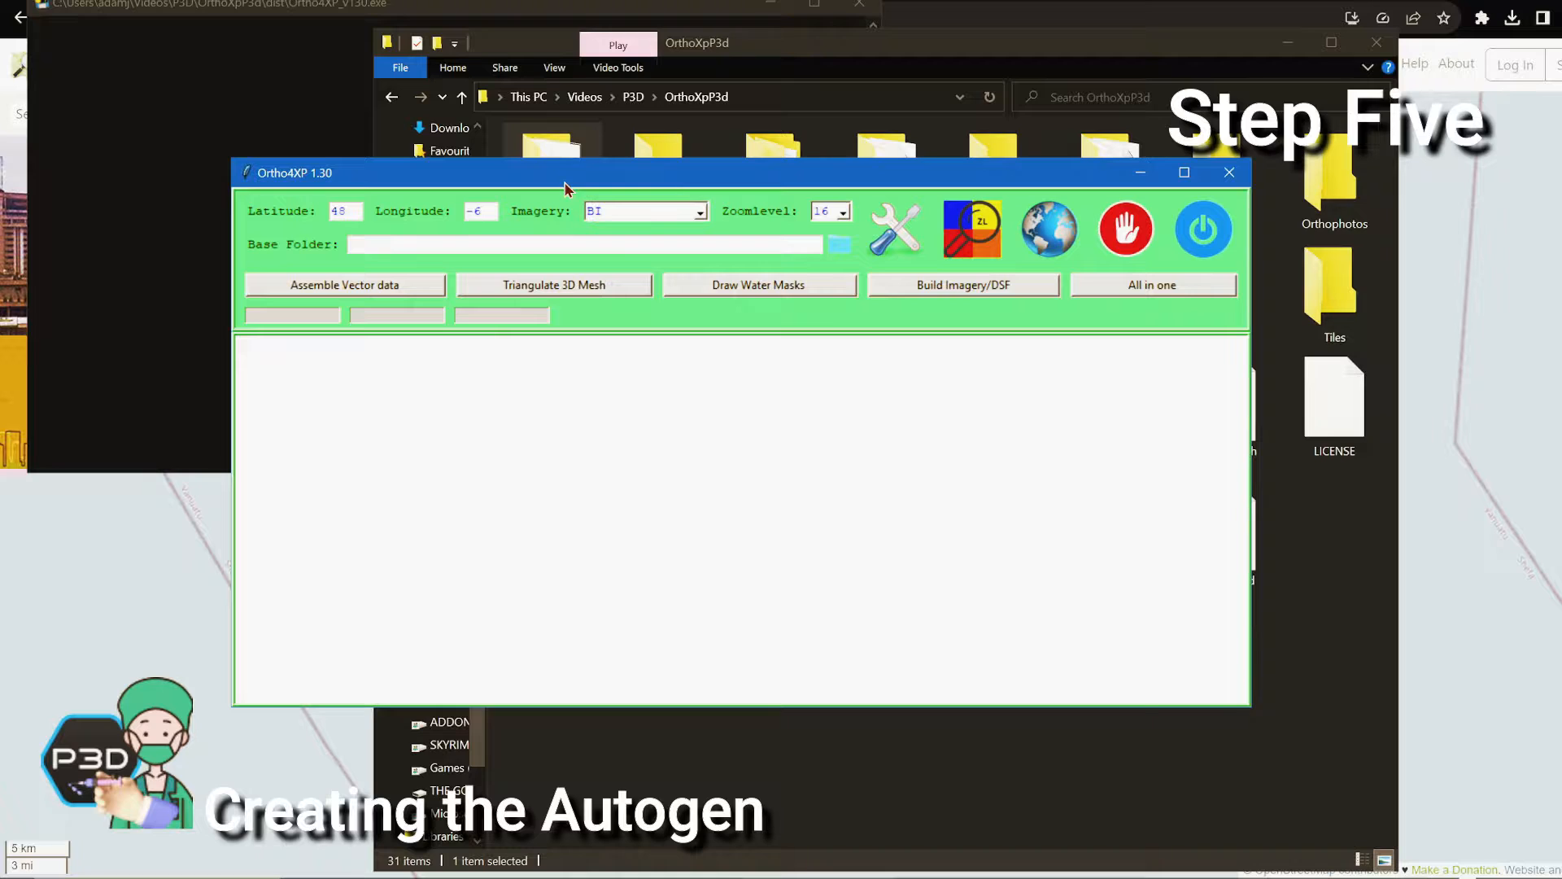
# Choose BI as the imagery source and set the zoomlevel to 18
pyautogui.click(662, 213)
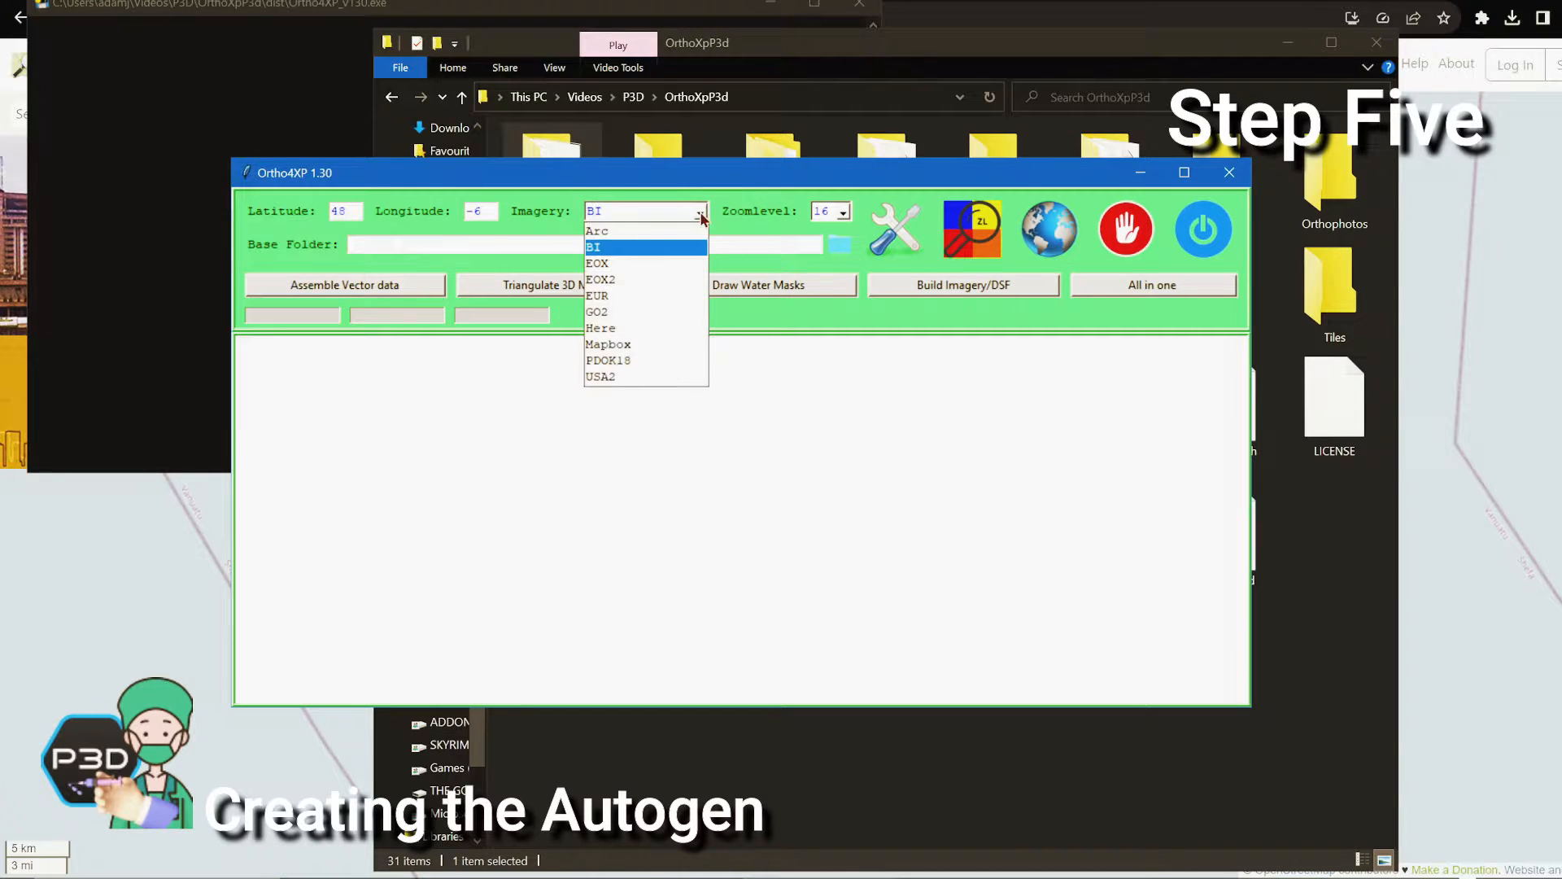
pyautogui.click(616, 249)
pyautogui.moveTo(729, 180); pyautogui.dragTo(510, 69)
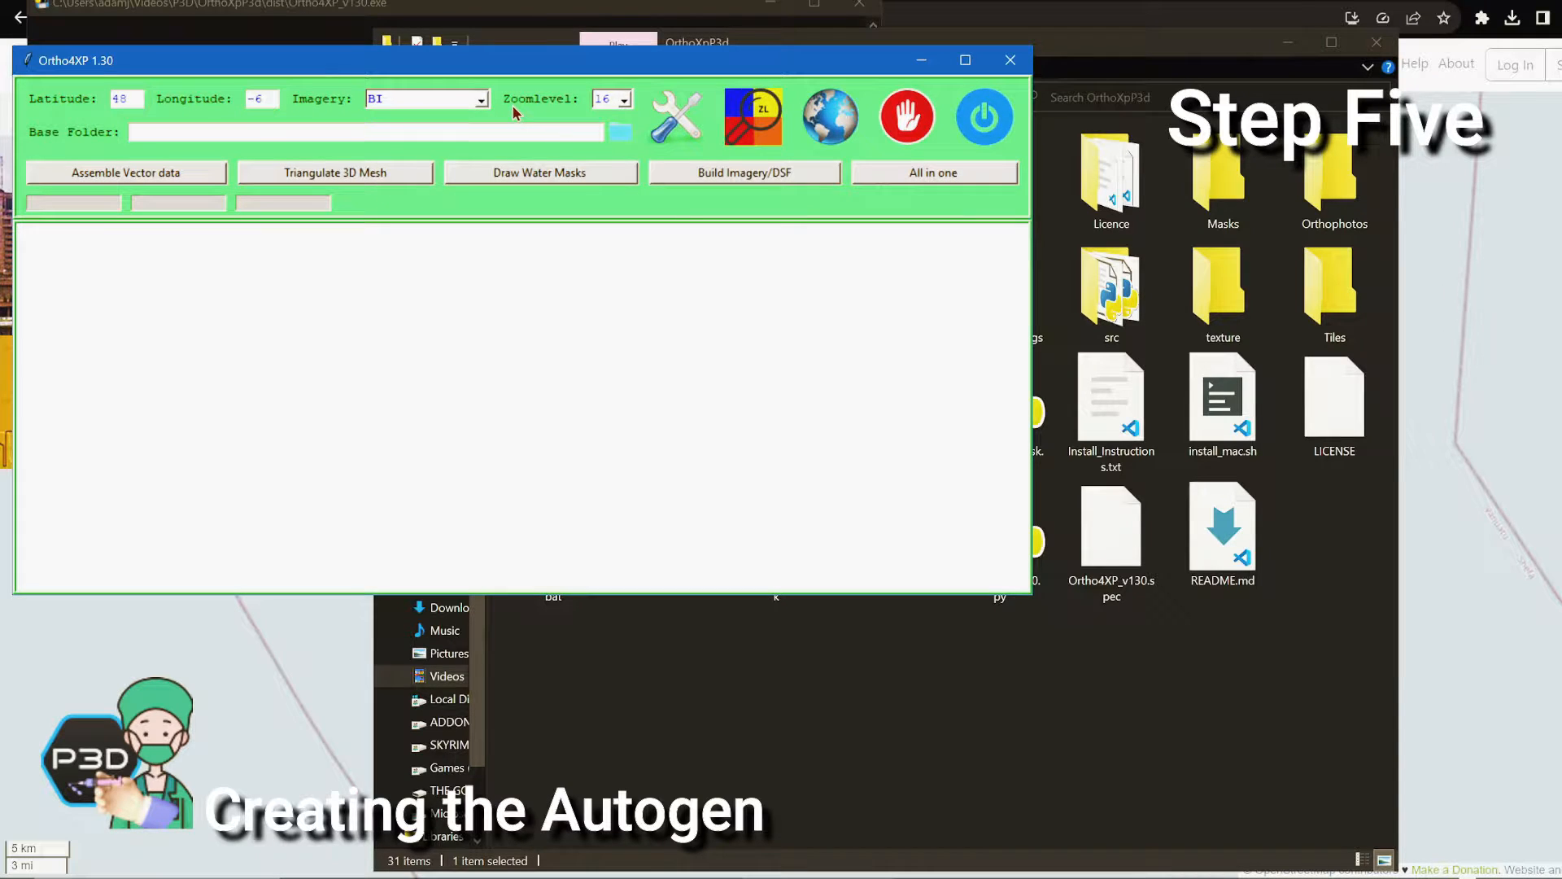
pyautogui.click(624, 99)
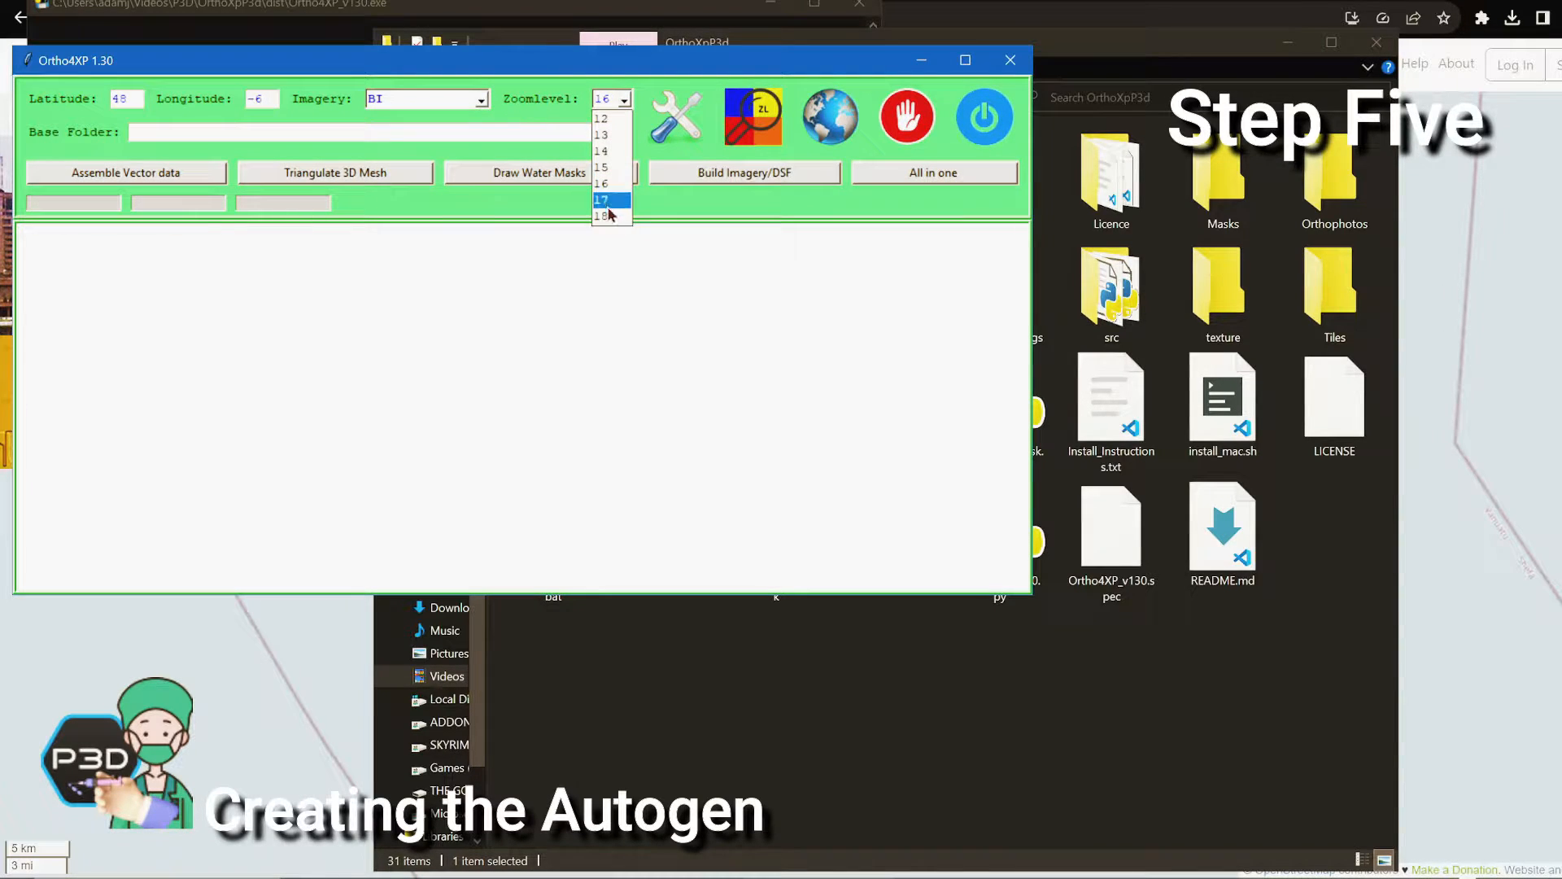
pyautogui.click(608, 215)
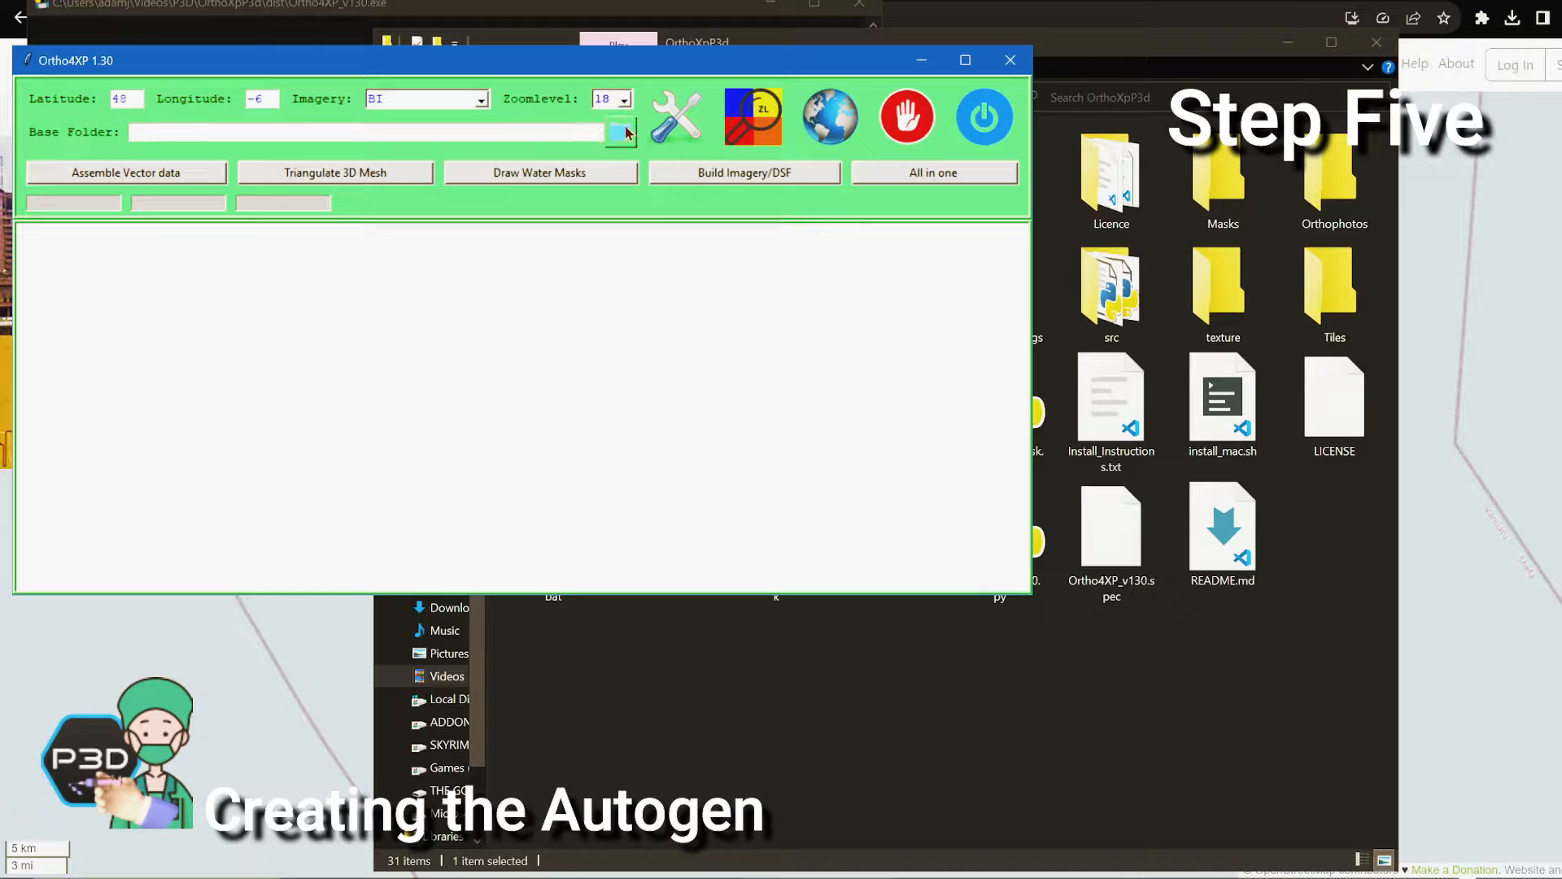
# Review the Ortho4XP configuration, apply its settings and close it
pyautogui.click(679, 118)
pyautogui.moveTo(705, 104); pyautogui.dragTo(748, 105)
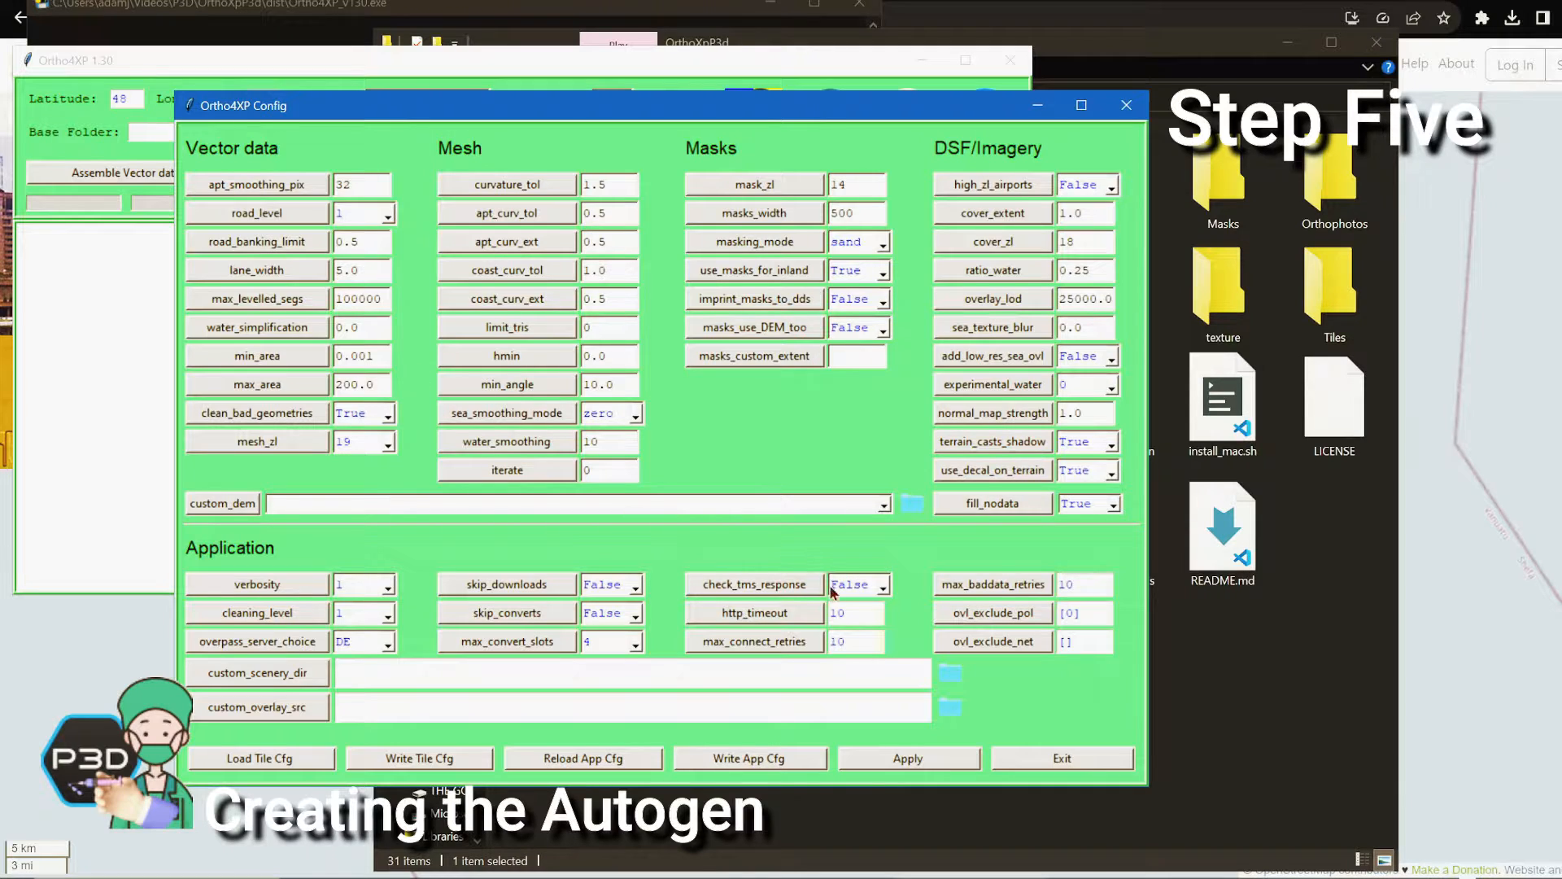
pyautogui.click(902, 756)
pyautogui.click(1066, 761)
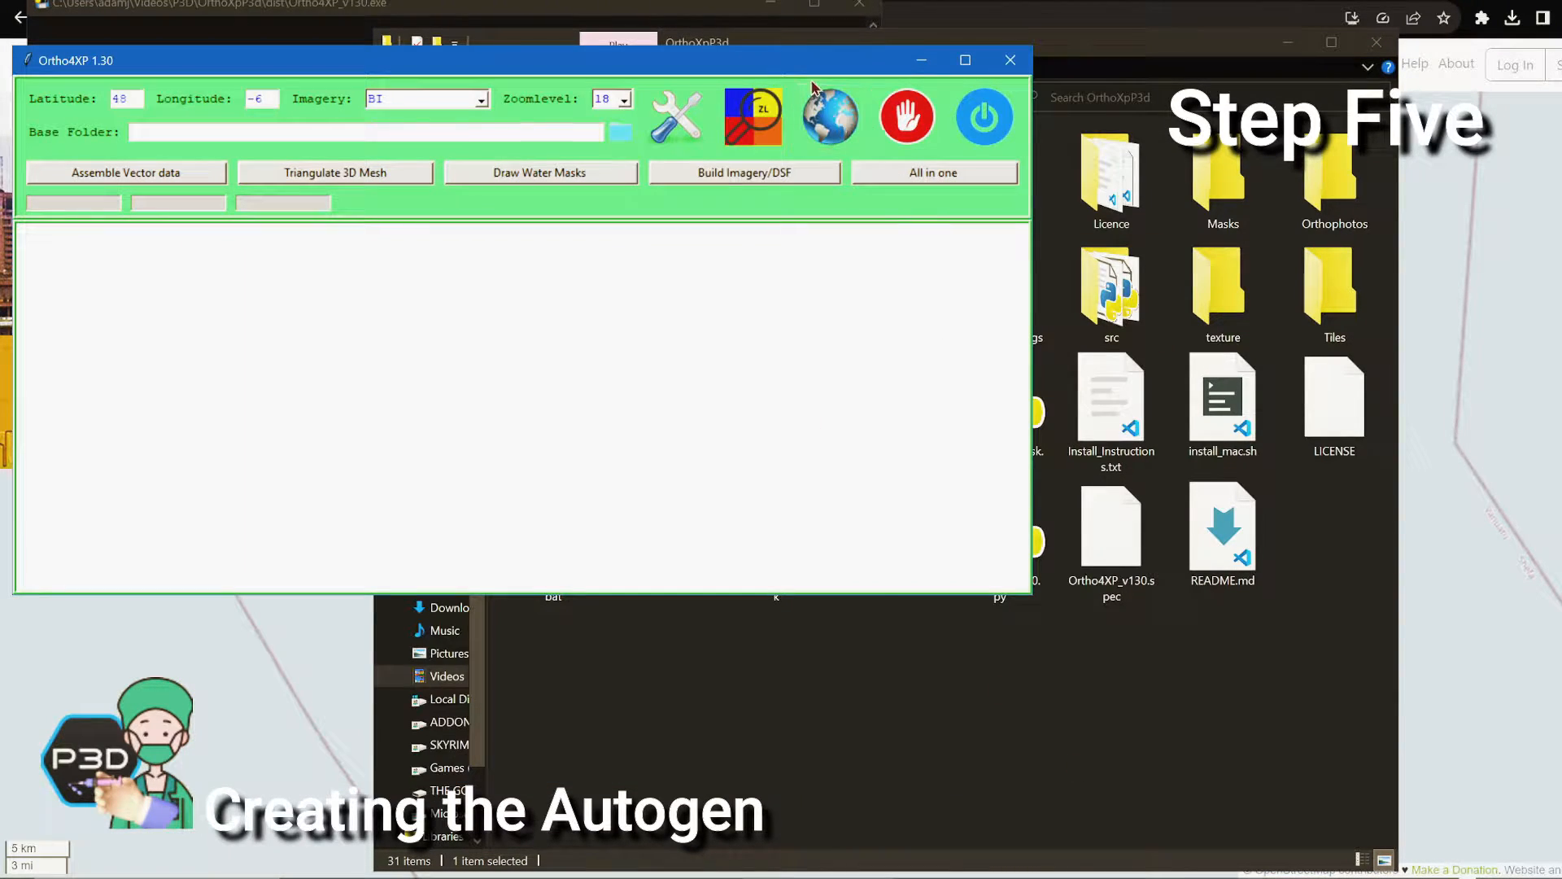
# Open the tiles collection and management map and bring the Vanuatu islands into view
pyautogui.click(817, 110)
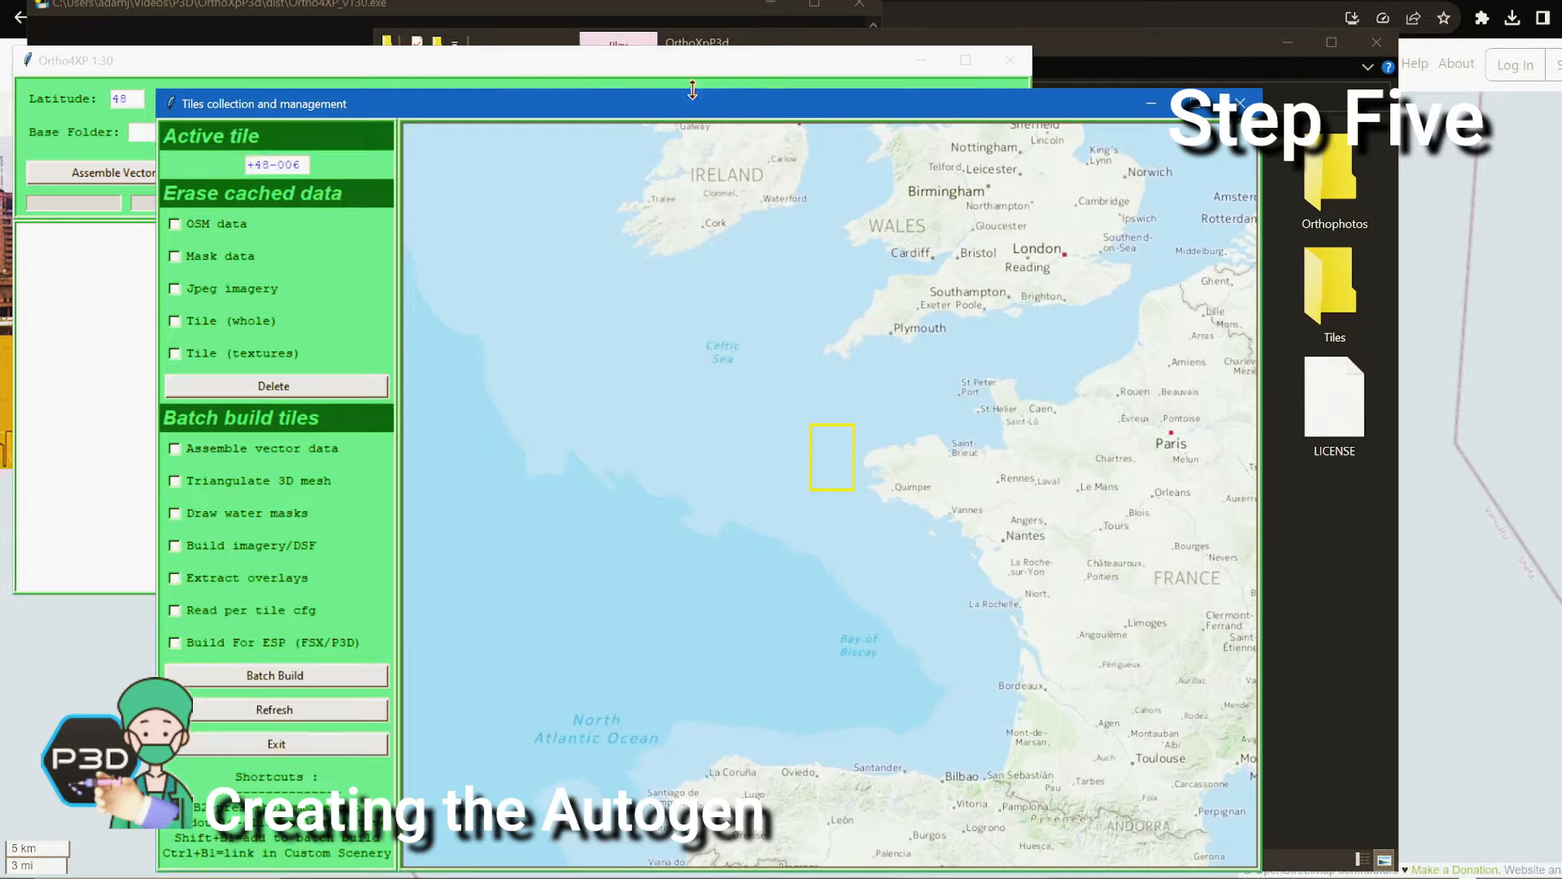
pyautogui.moveTo(694, 114); pyautogui.dragTo(685, 36)
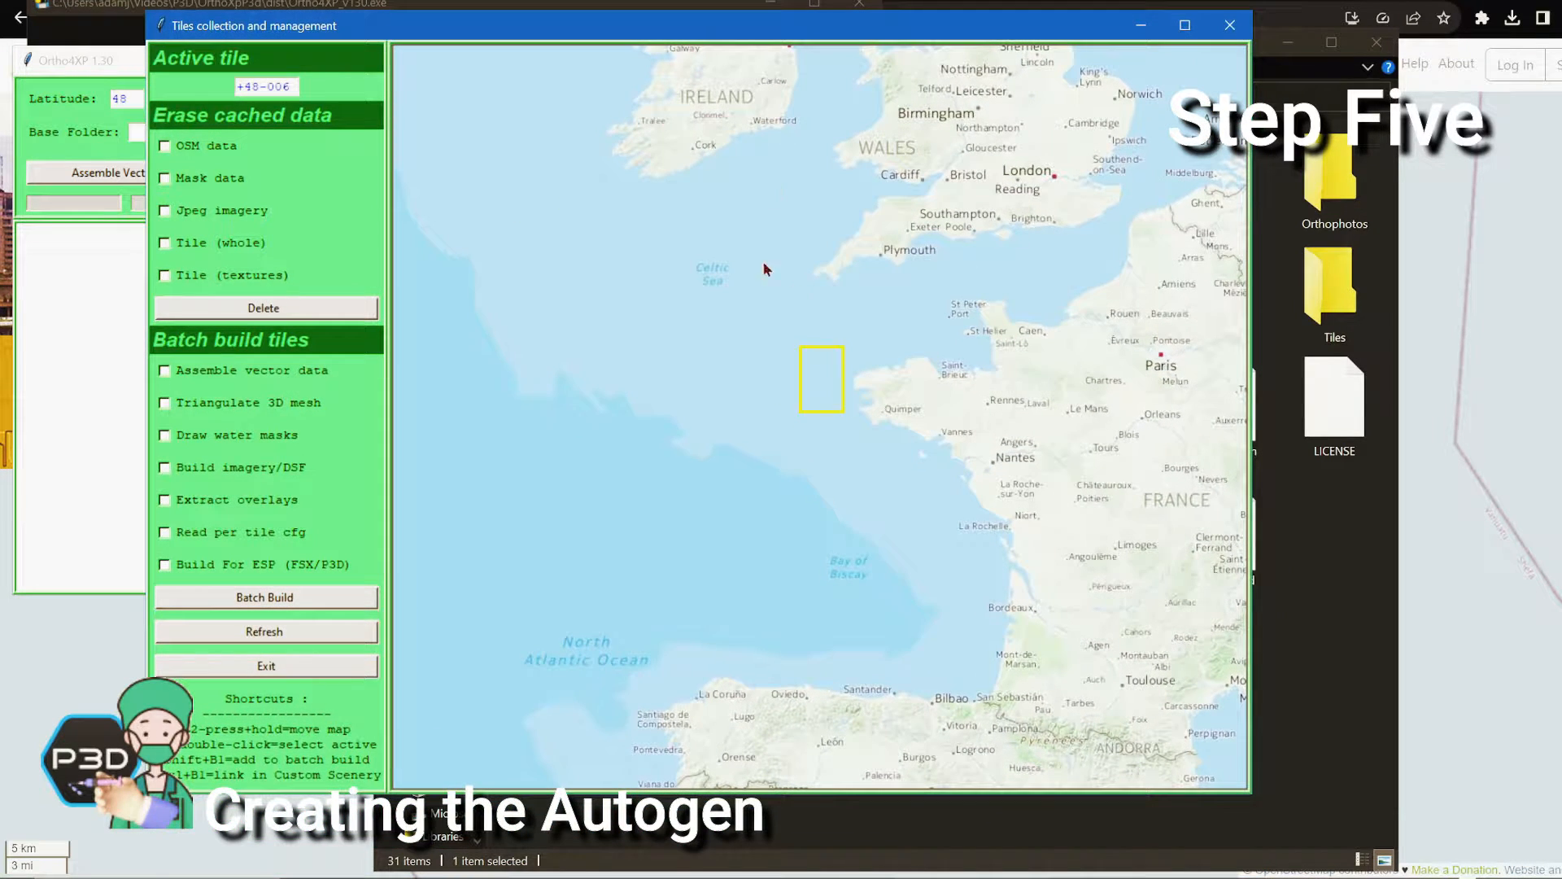
pyautogui.moveTo(1065, 521); pyautogui.dragTo(750, 379)
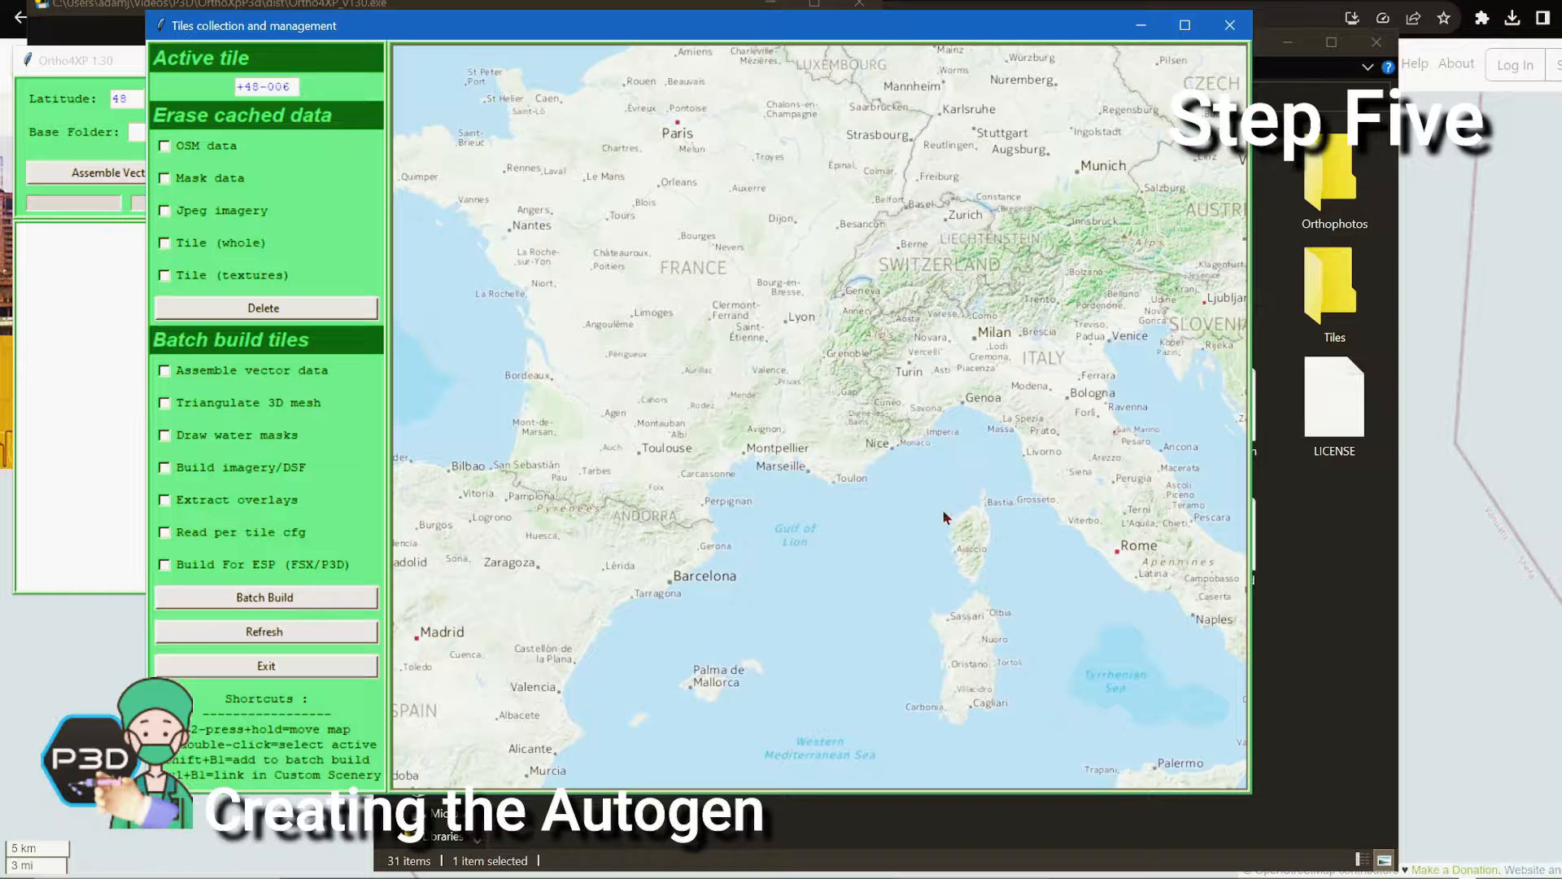
pyautogui.moveTo(1099, 577)
pyautogui.mouseDown()
pyautogui.moveTo(883, 456)
pyautogui.moveTo(655, 298)
pyautogui.mouseUp()
pyautogui.moveTo(1131, 529); pyautogui.dragTo(652, 248)
pyautogui.moveTo(954, 431); pyautogui.dragTo(667, 319)
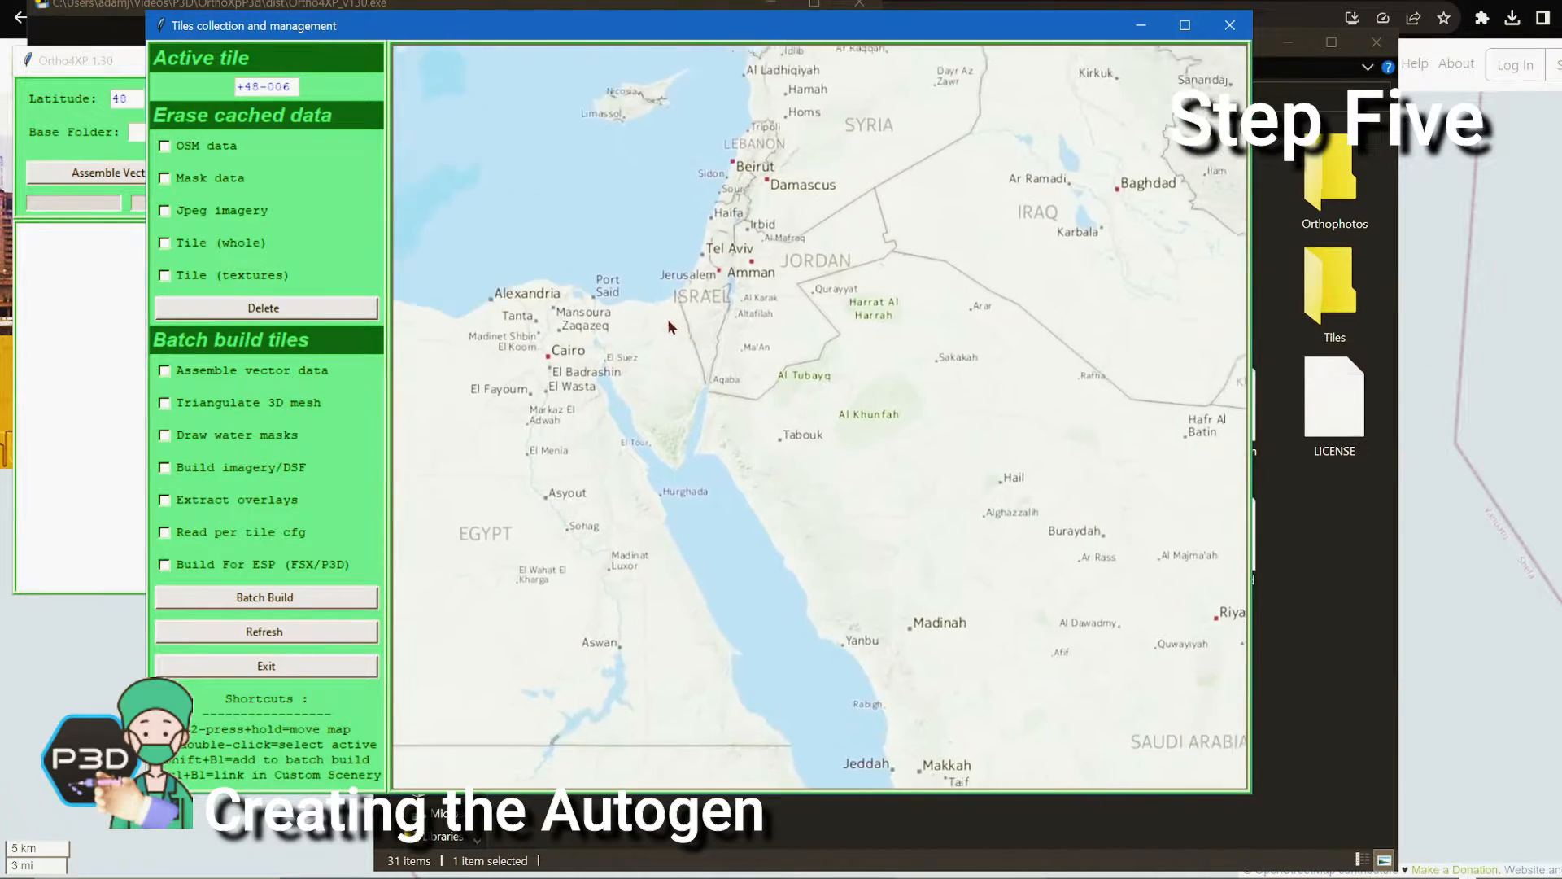
pyautogui.moveTo(1000, 513); pyautogui.dragTo(545, 153)
pyautogui.moveTo(984, 428); pyautogui.dragTo(795, 299)
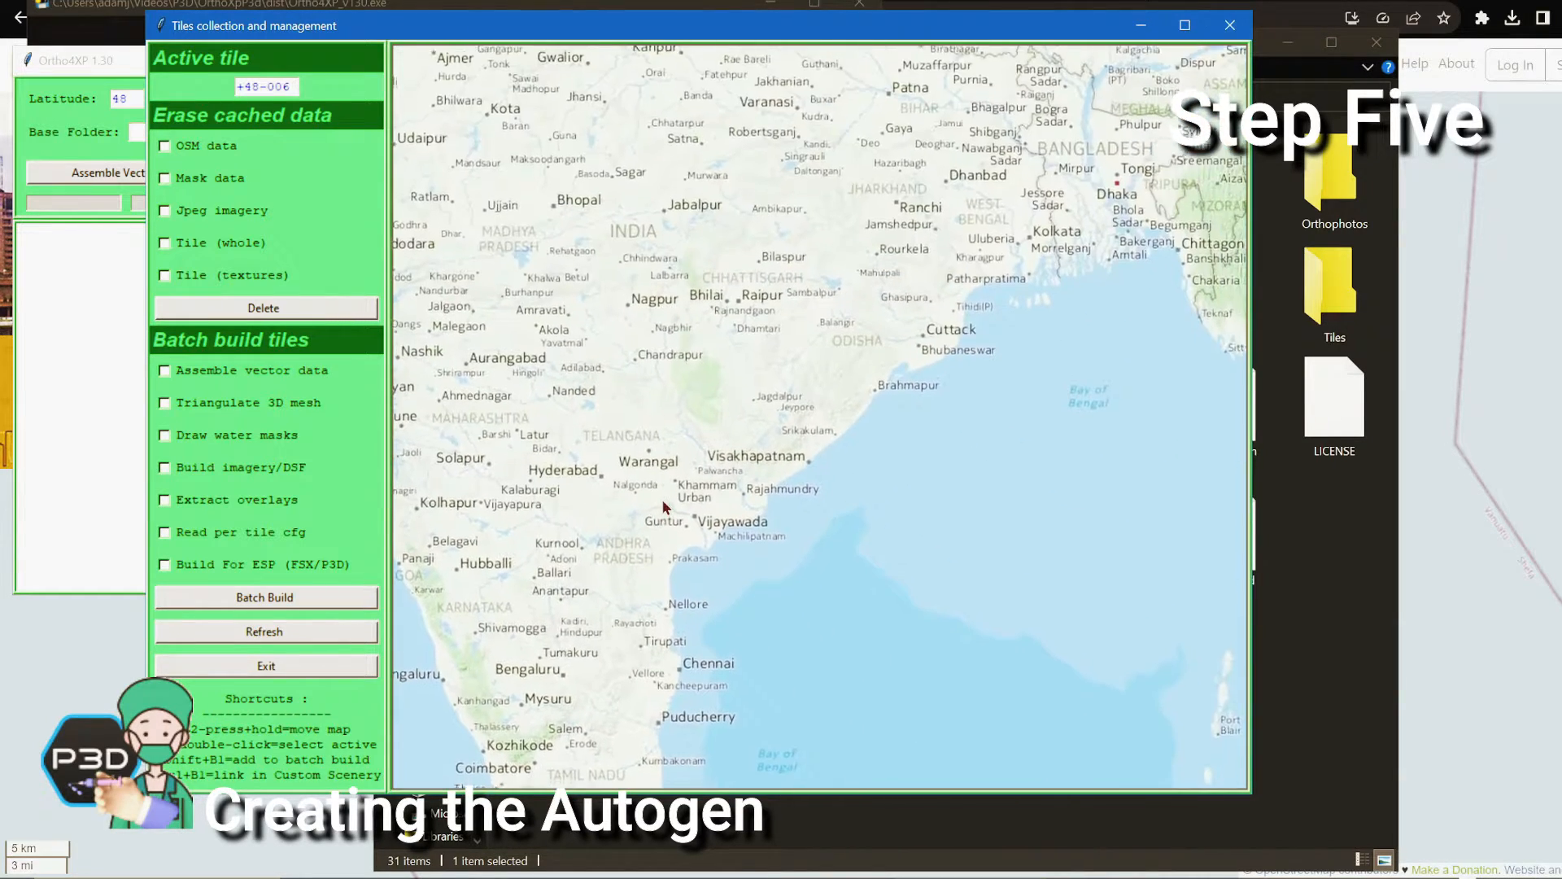
pyautogui.moveTo(662, 499); pyautogui.dragTo(661, 188)
pyautogui.moveTo(949, 499); pyautogui.dragTo(529, 132)
pyautogui.moveTo(1031, 486)
pyautogui.mouseDown()
pyautogui.moveTo(658, 218)
pyautogui.moveTo(661, 231)
pyautogui.mouseUp()
pyautogui.moveTo(1009, 511)
pyautogui.mouseDown()
pyautogui.moveTo(584, 296)
pyautogui.moveTo(594, 306)
pyautogui.mouseUp()
pyautogui.moveTo(1050, 520); pyautogui.dragTo(534, 261)
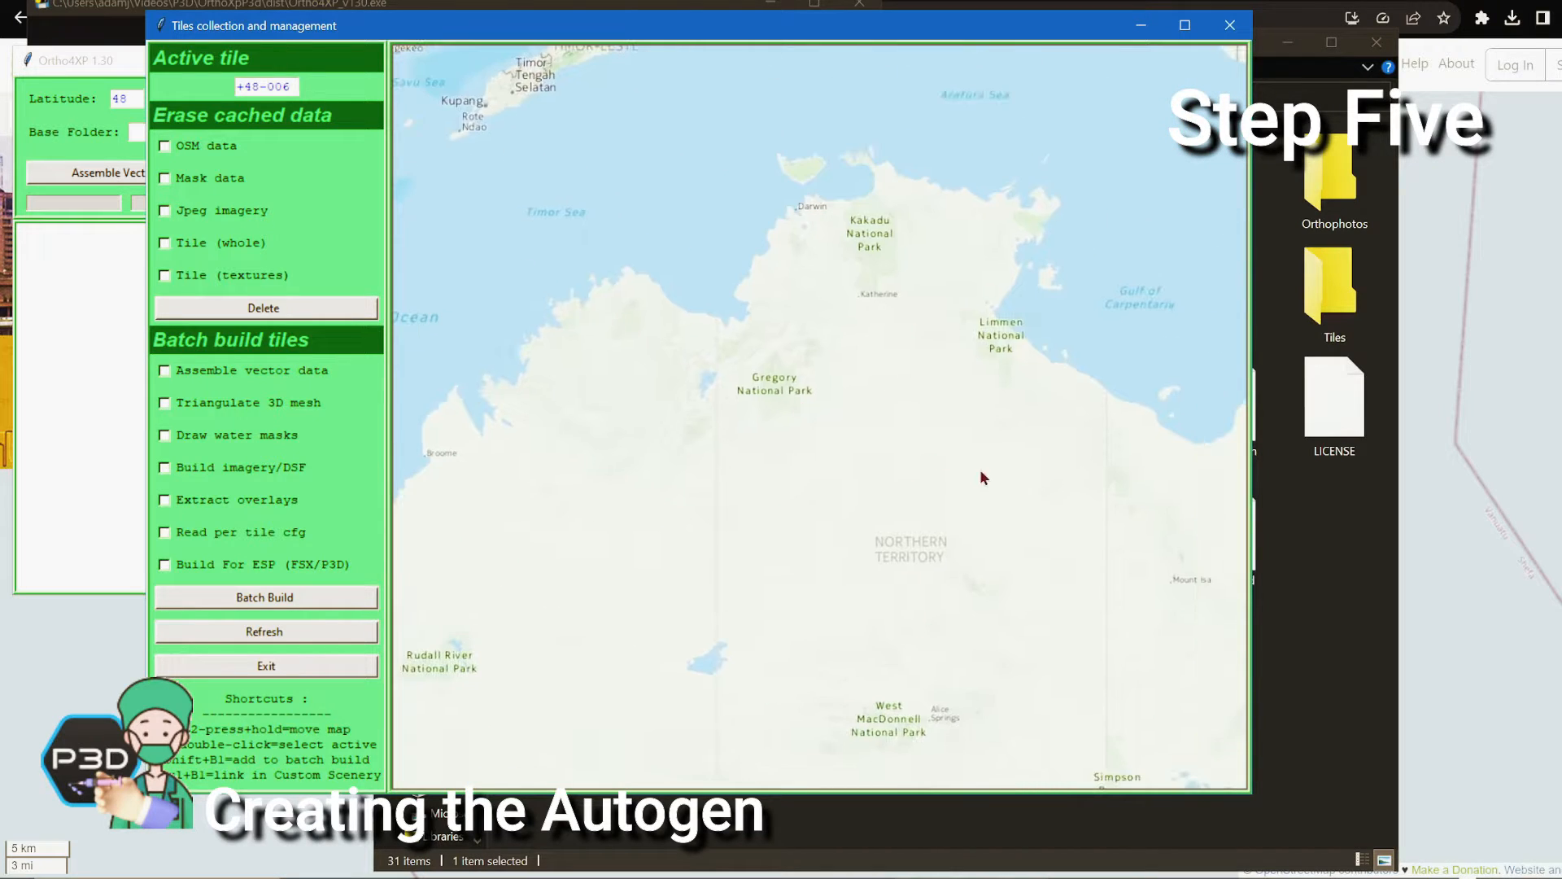
pyautogui.moveTo(983, 474); pyautogui.dragTo(481, 237)
pyautogui.moveTo(934, 418); pyautogui.dragTo(358, 407)
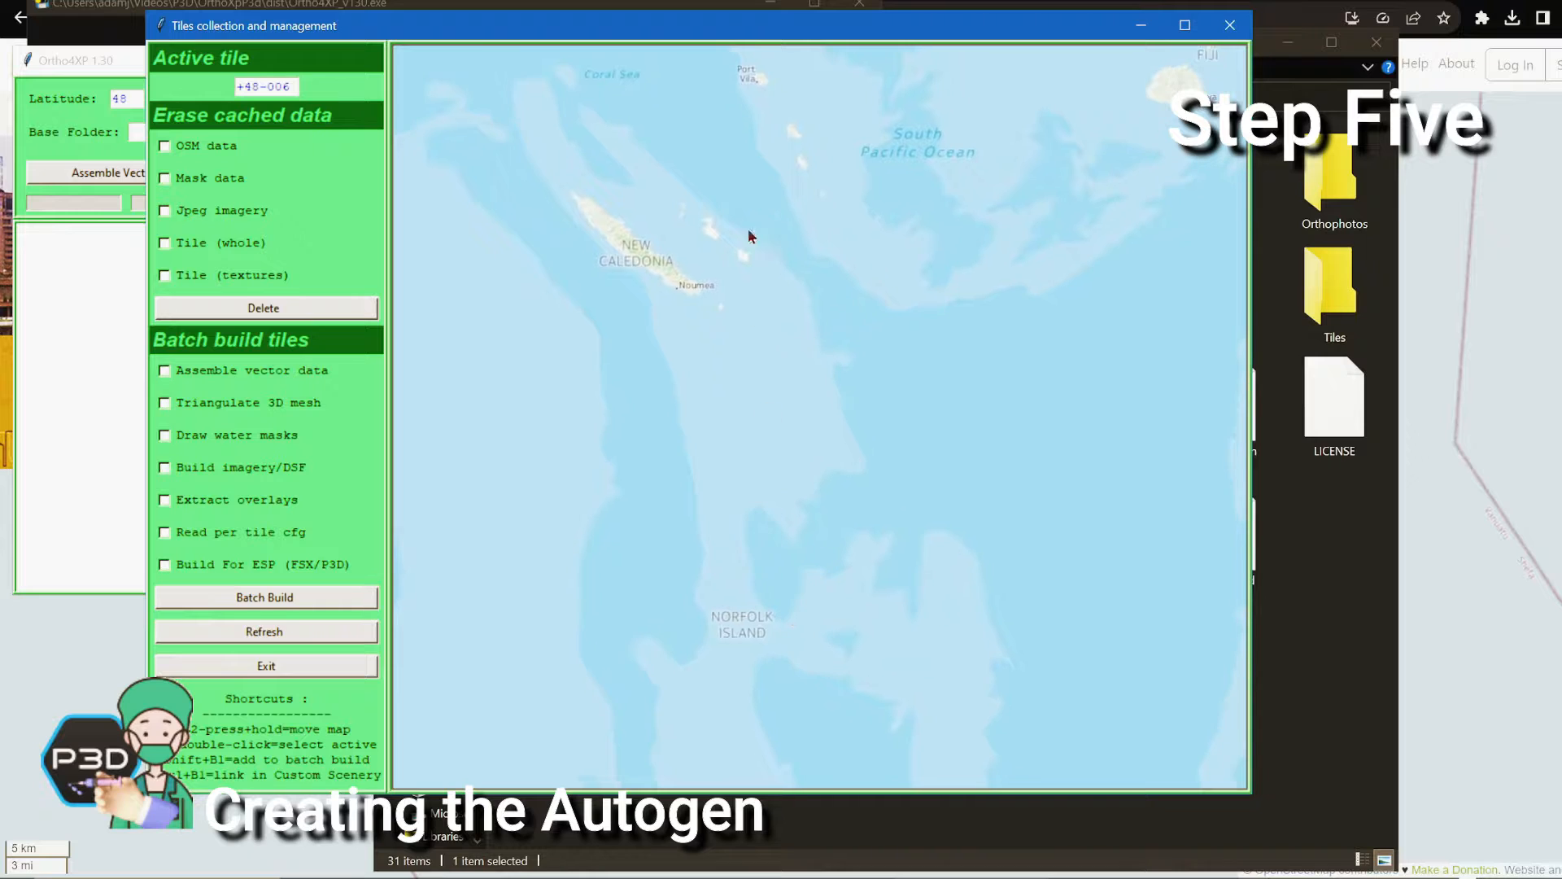
pyautogui.moveTo(748, 234); pyautogui.dragTo(803, 559)
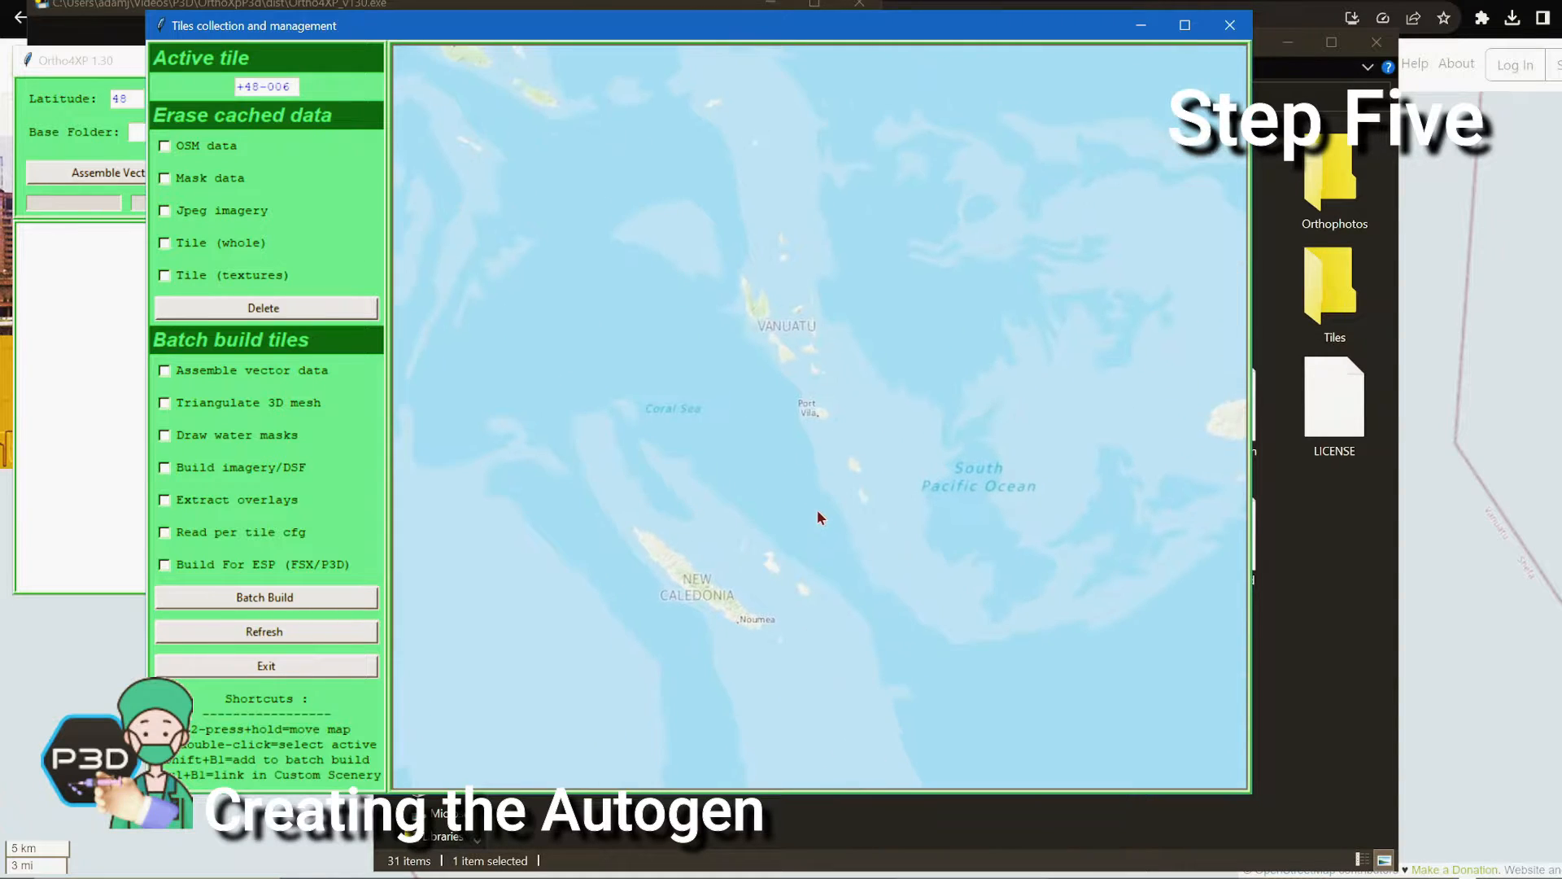
# Make tiles -18+169, -17+169 and -16+166 around Vanuatu active in turn, ending on -16+166
pyautogui.doubleClick(818, 409)
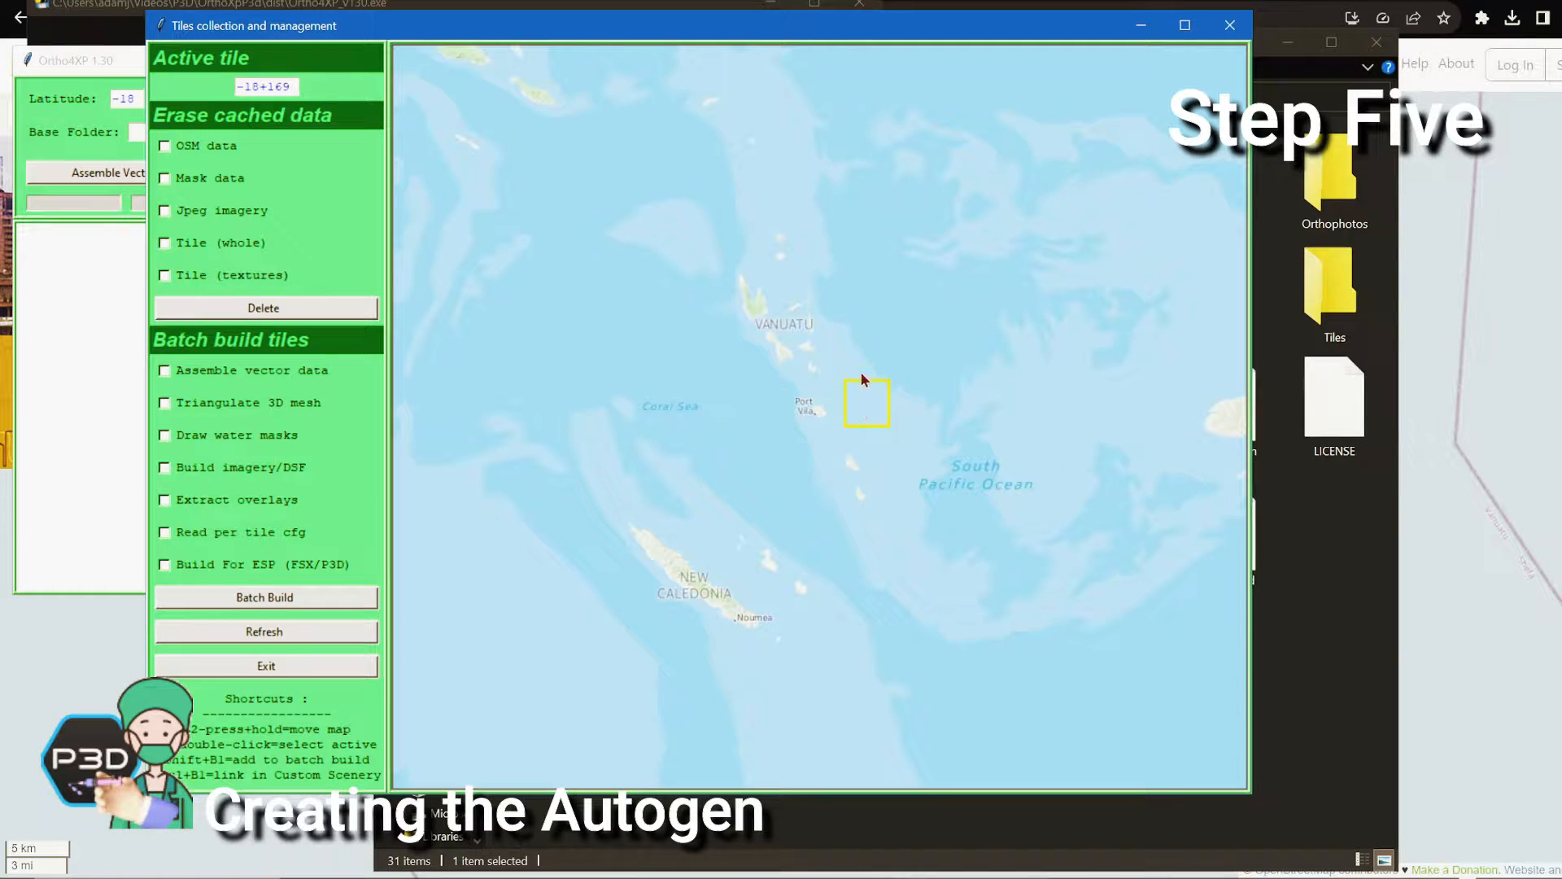
pyautogui.doubleClick(857, 363)
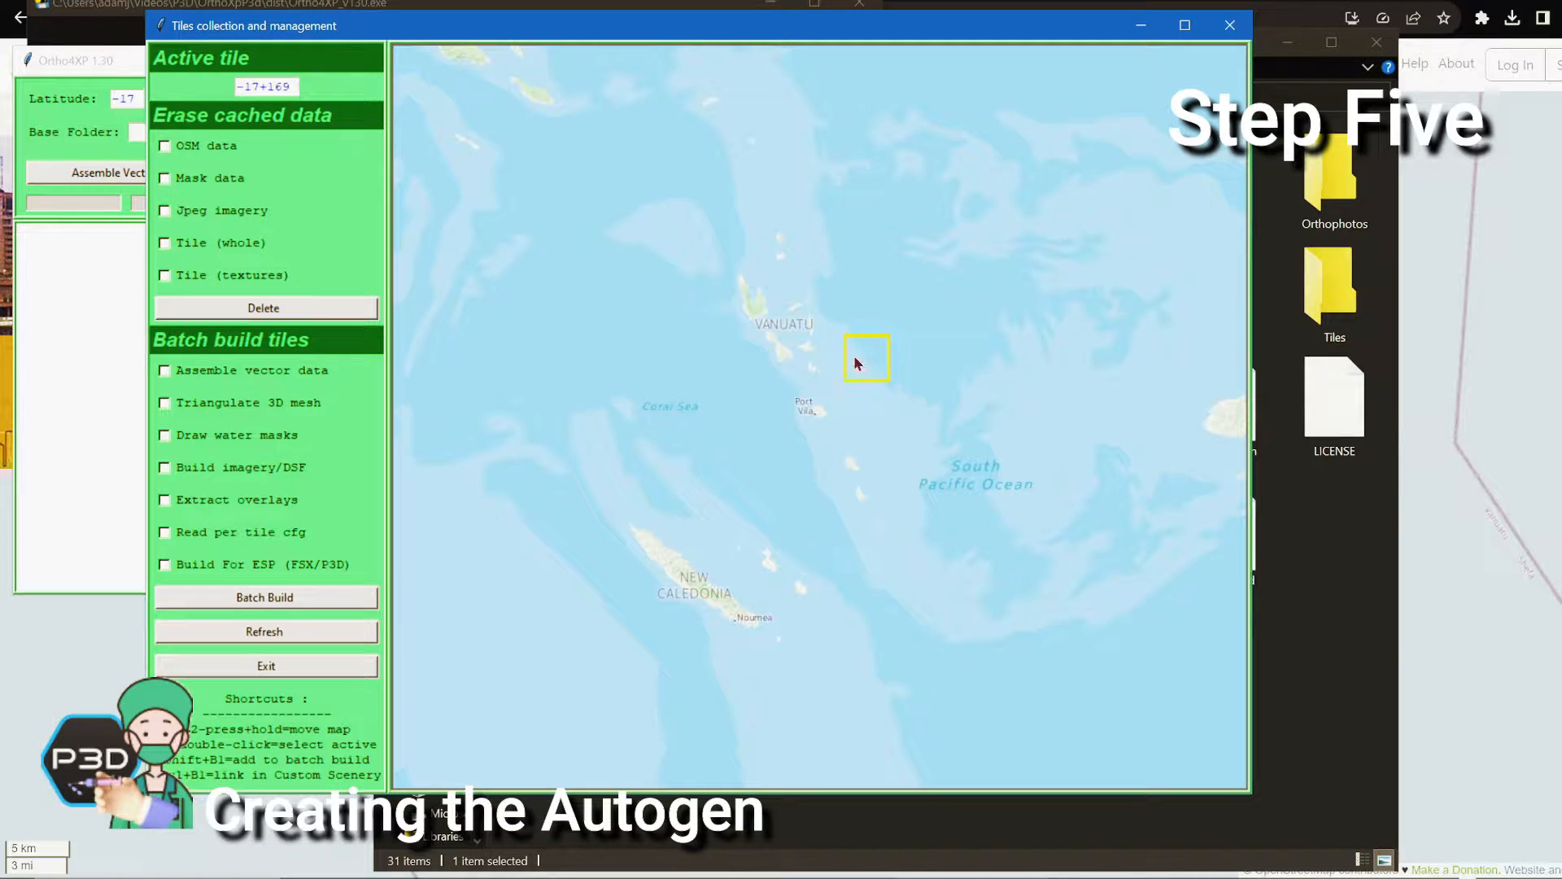
pyautogui.doubleClick(747, 313)
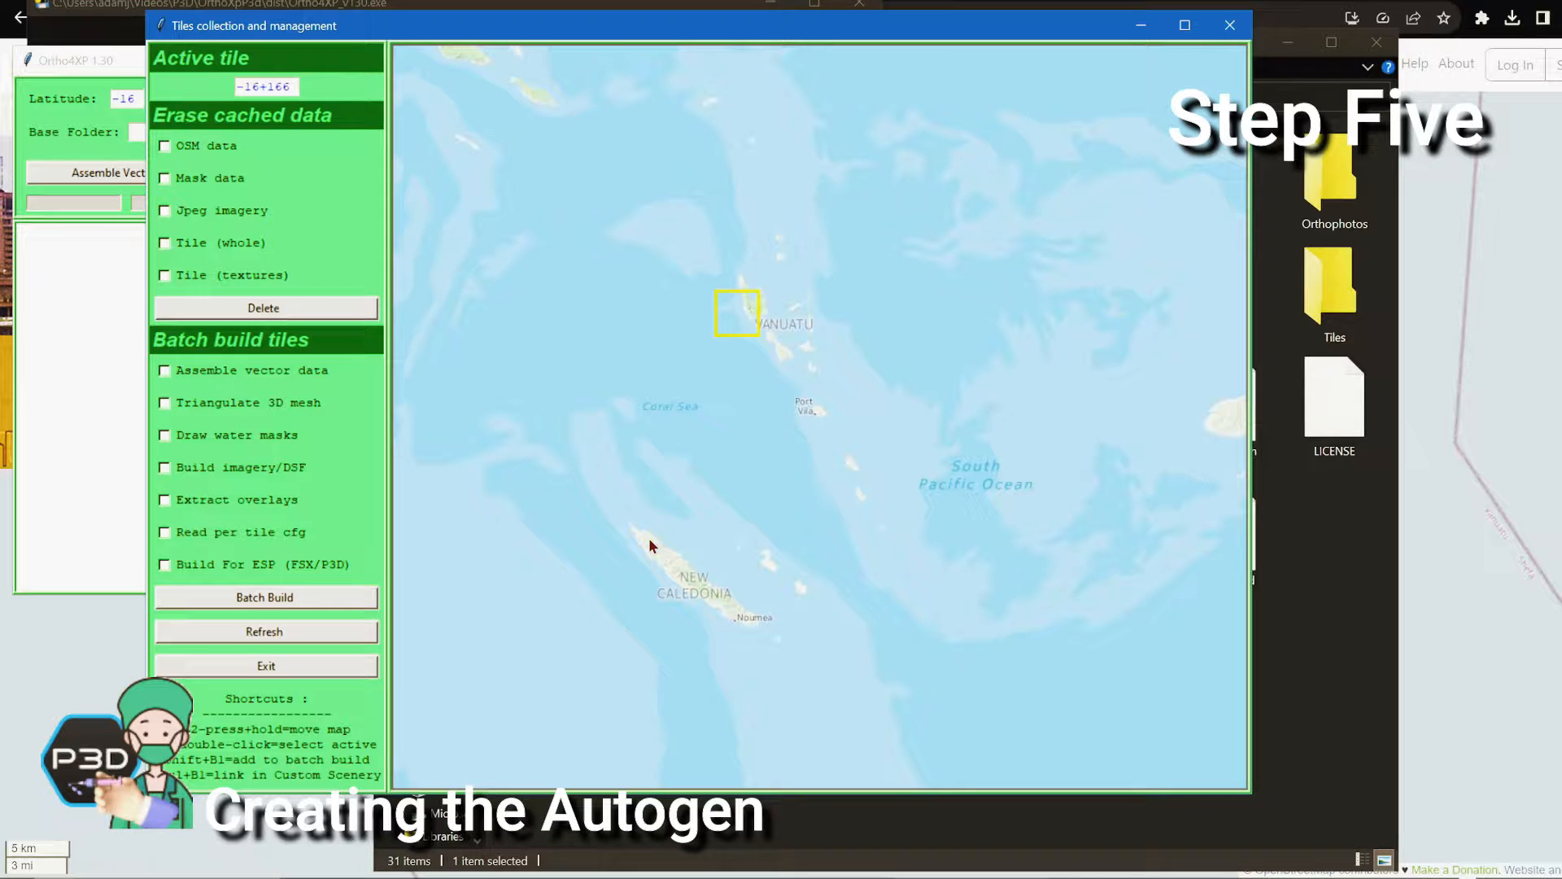
# Make the tiles over New Caledonia and tile -28+152 beside Brisbane active in turn
pyautogui.doubleClick(686, 579)
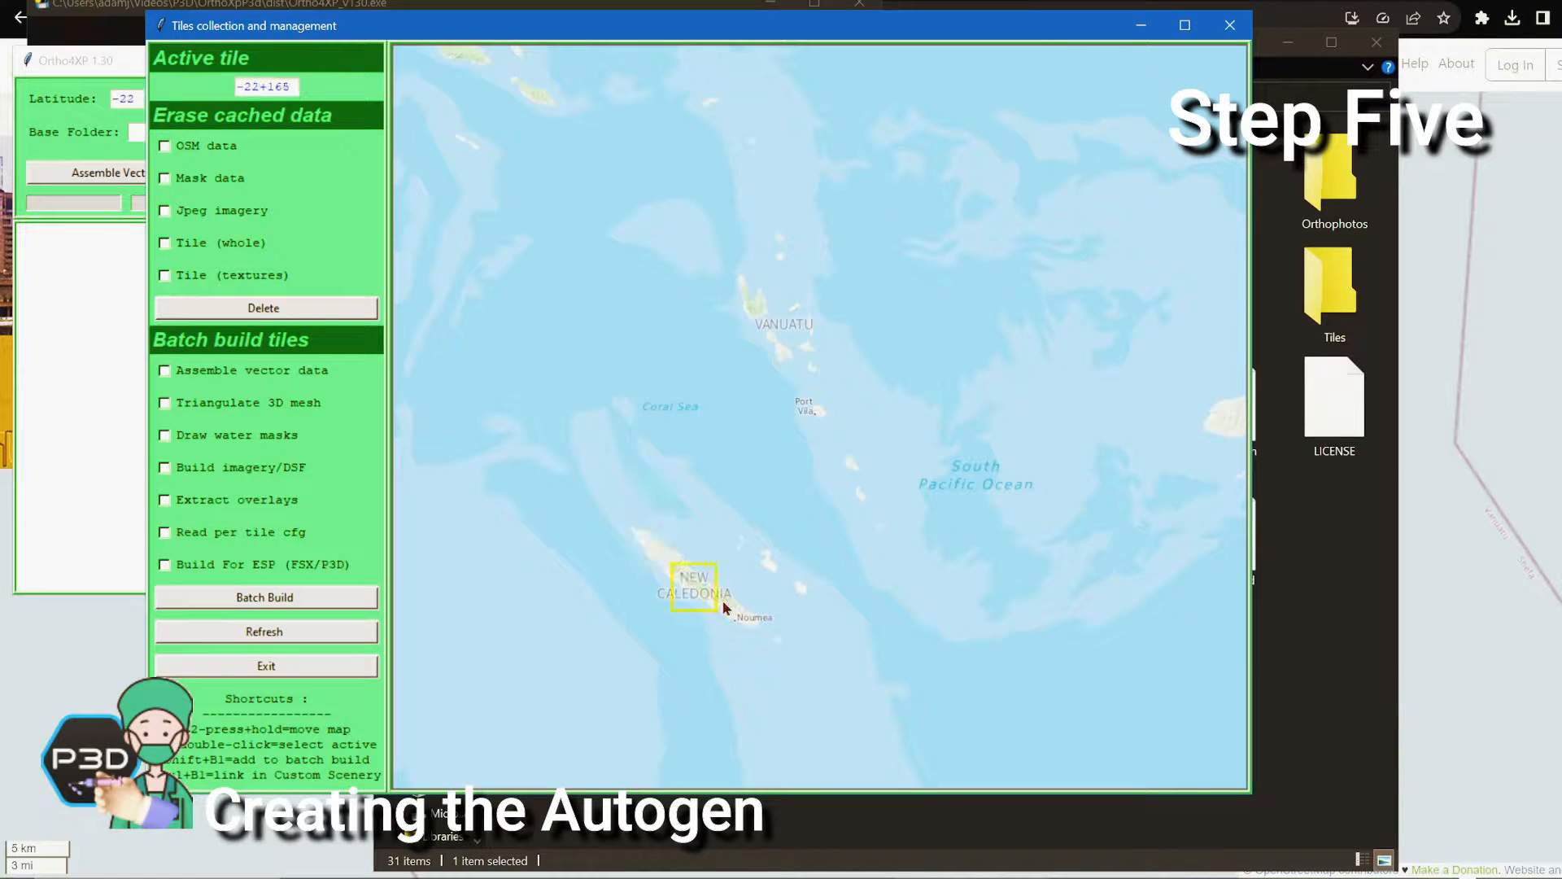
pyautogui.doubleClick(745, 621)
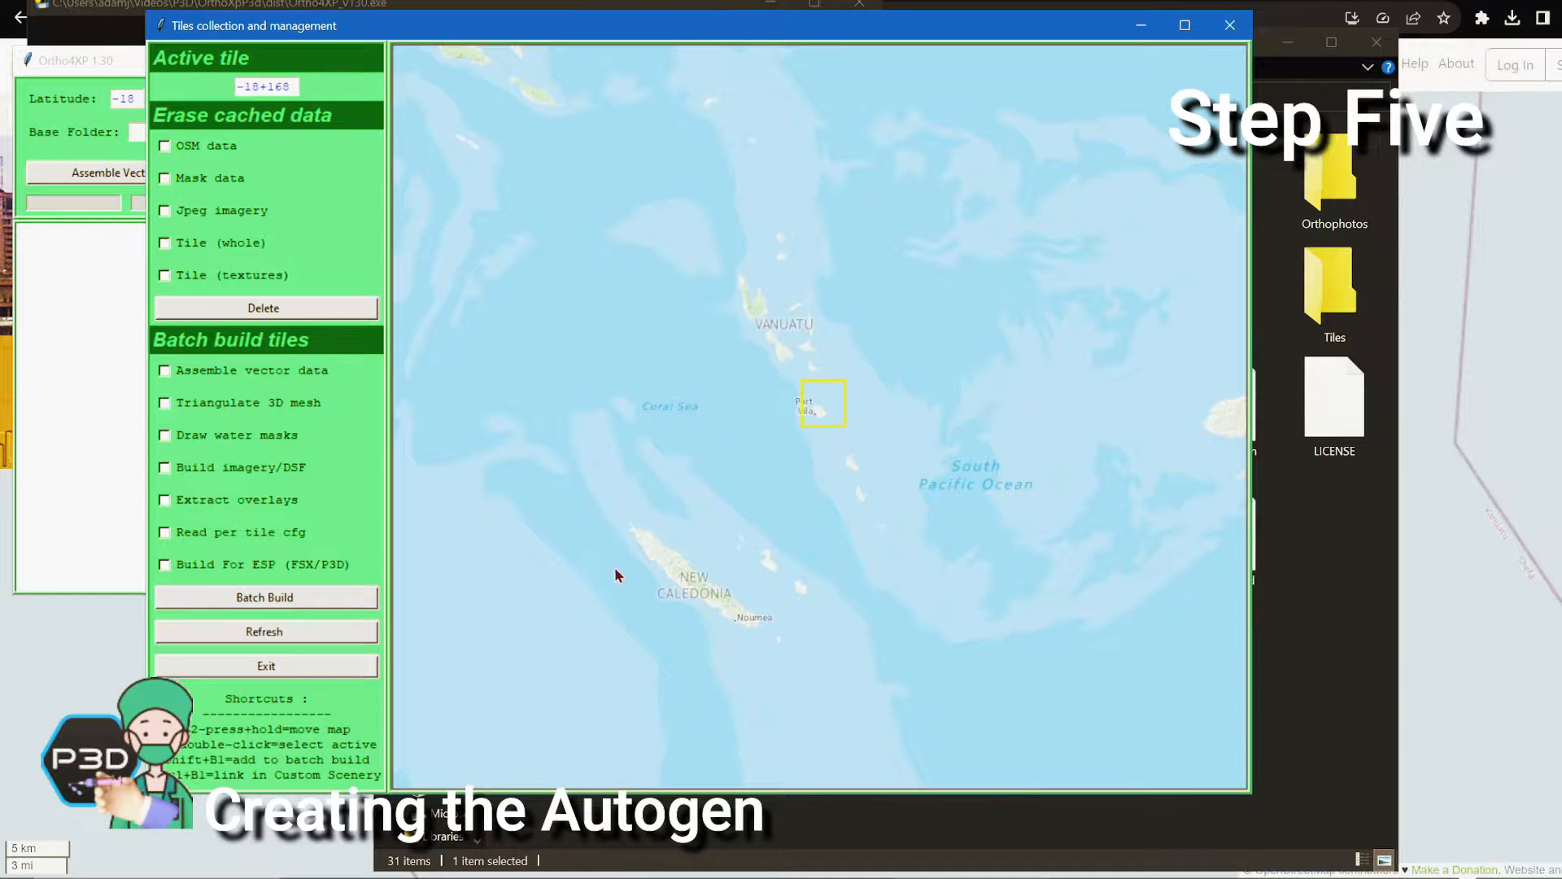
pyautogui.moveTo(619, 570); pyautogui.dragTo(1037, 148)
pyautogui.moveTo(838, 374); pyautogui.dragTo(1113, 356)
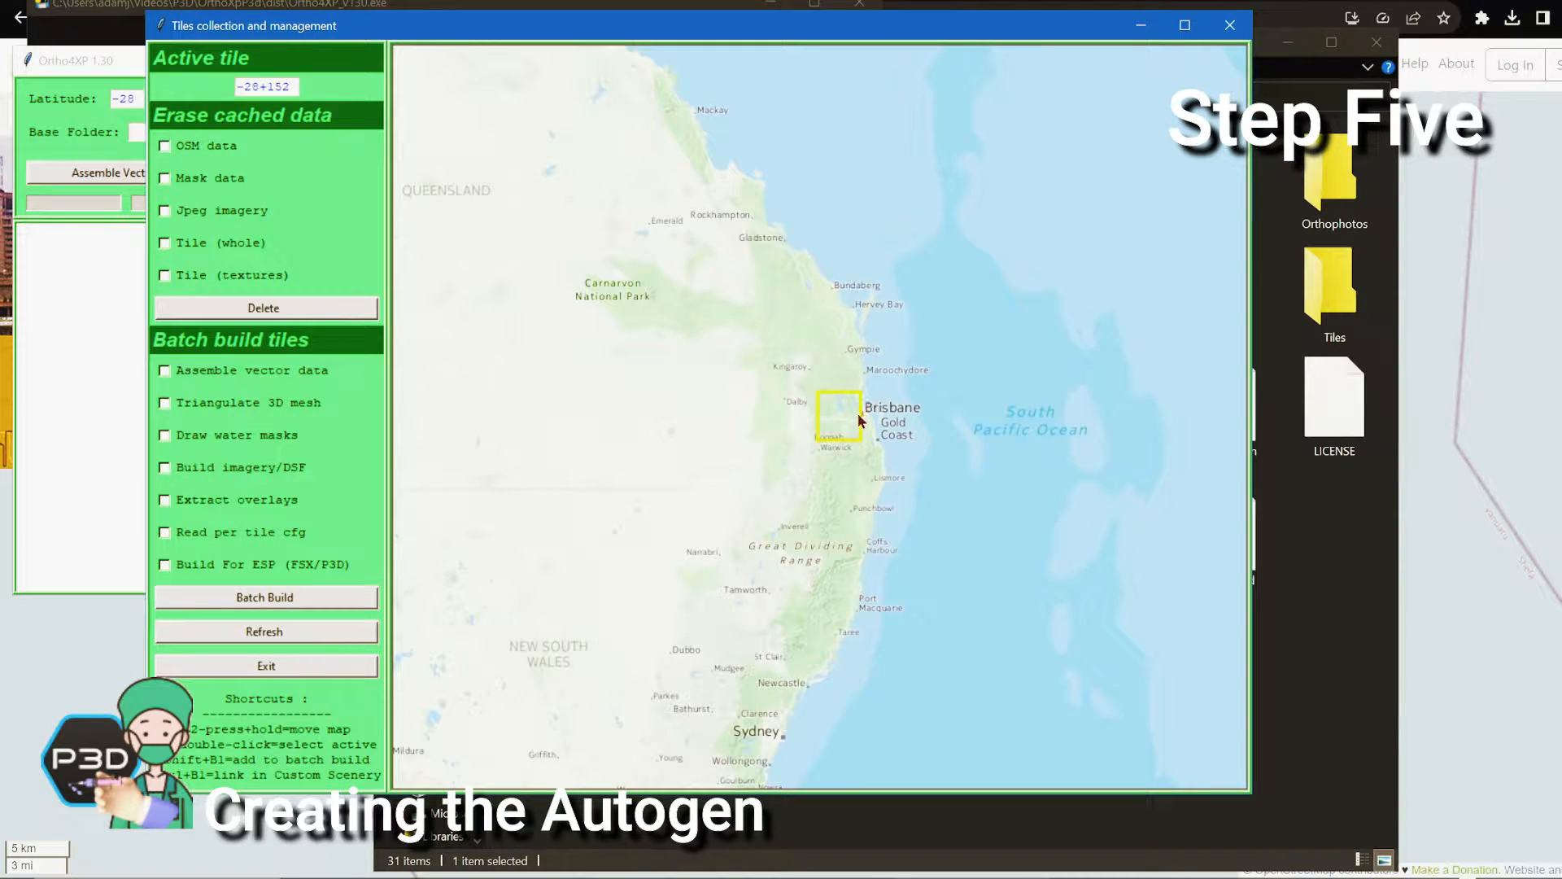
pyautogui.moveTo(1060, 359); pyautogui.dragTo(594, 488)
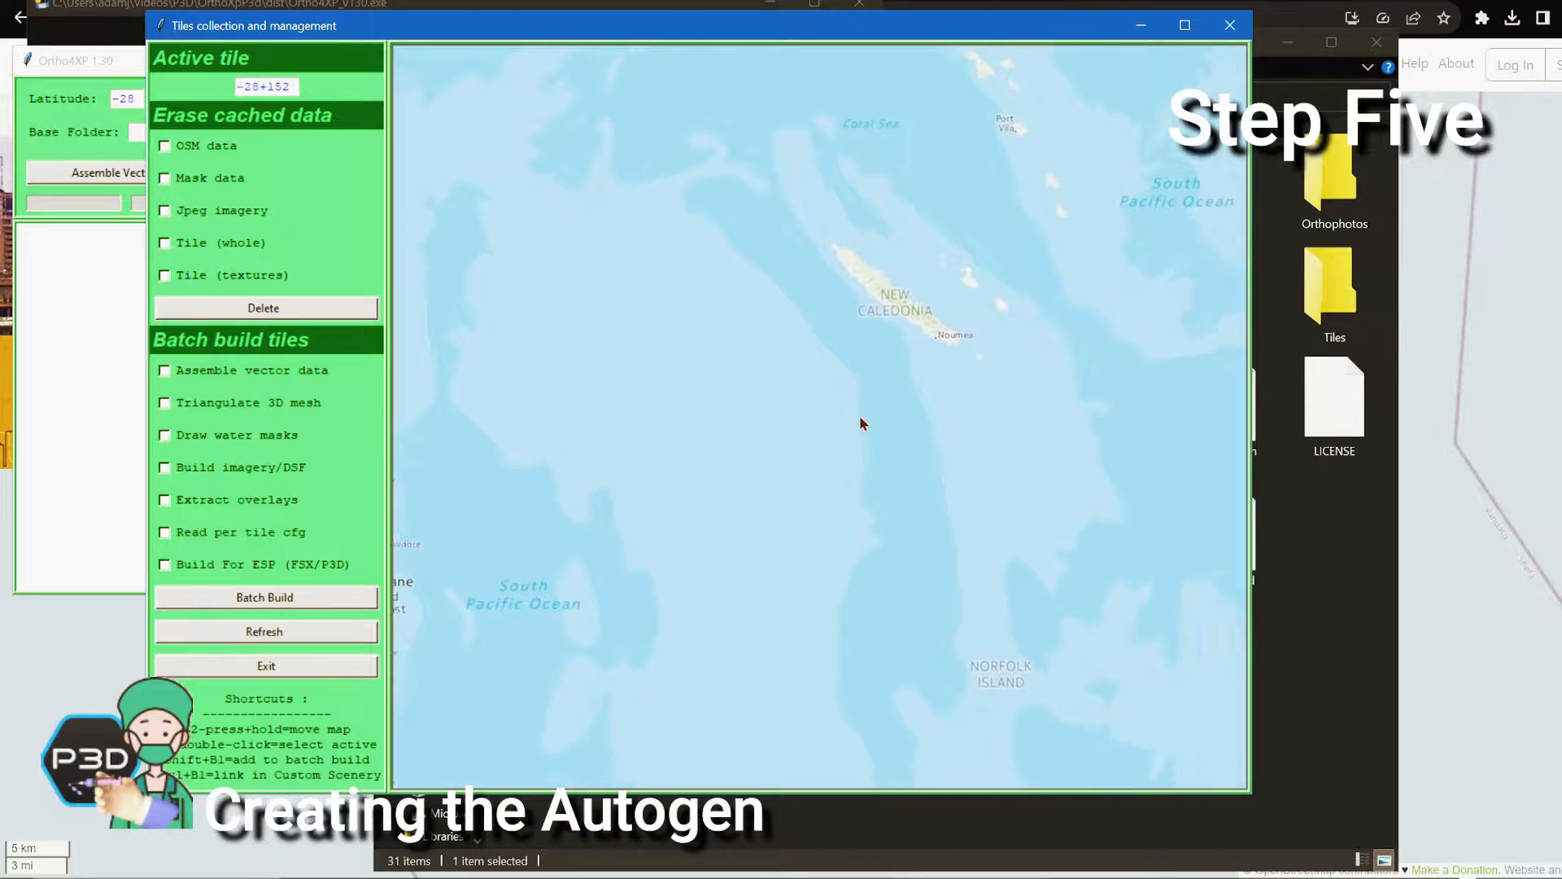
pyautogui.moveTo(862, 423); pyautogui.dragTo(591, 560)
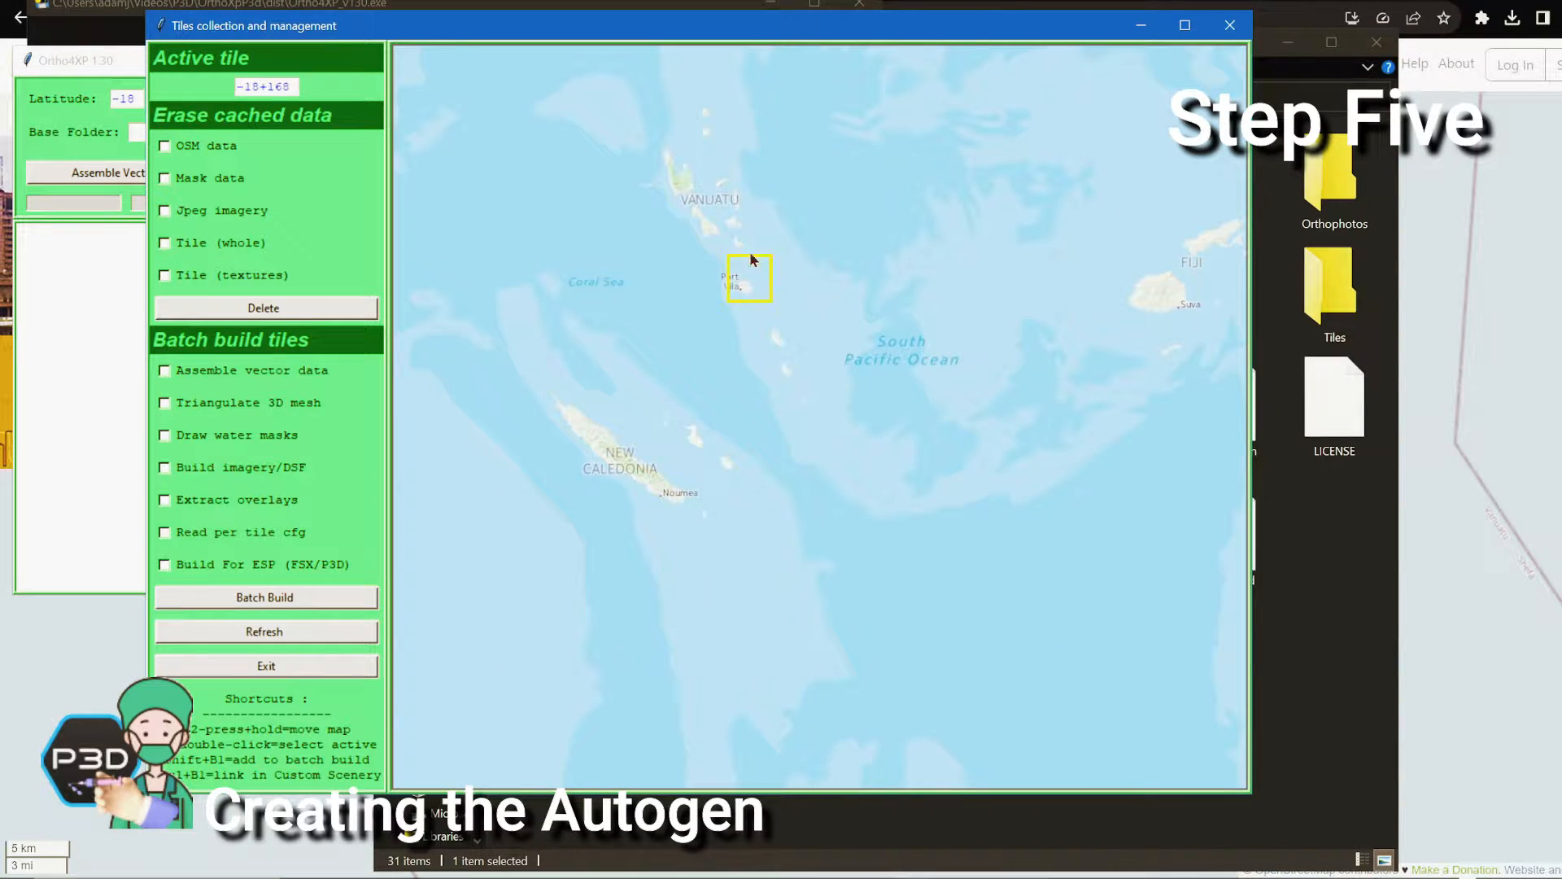
# Make Fiji's tiles -18+178 and -18+177 active in turn
pyautogui.moveTo(1026, 359); pyautogui.dragTo(796, 365)
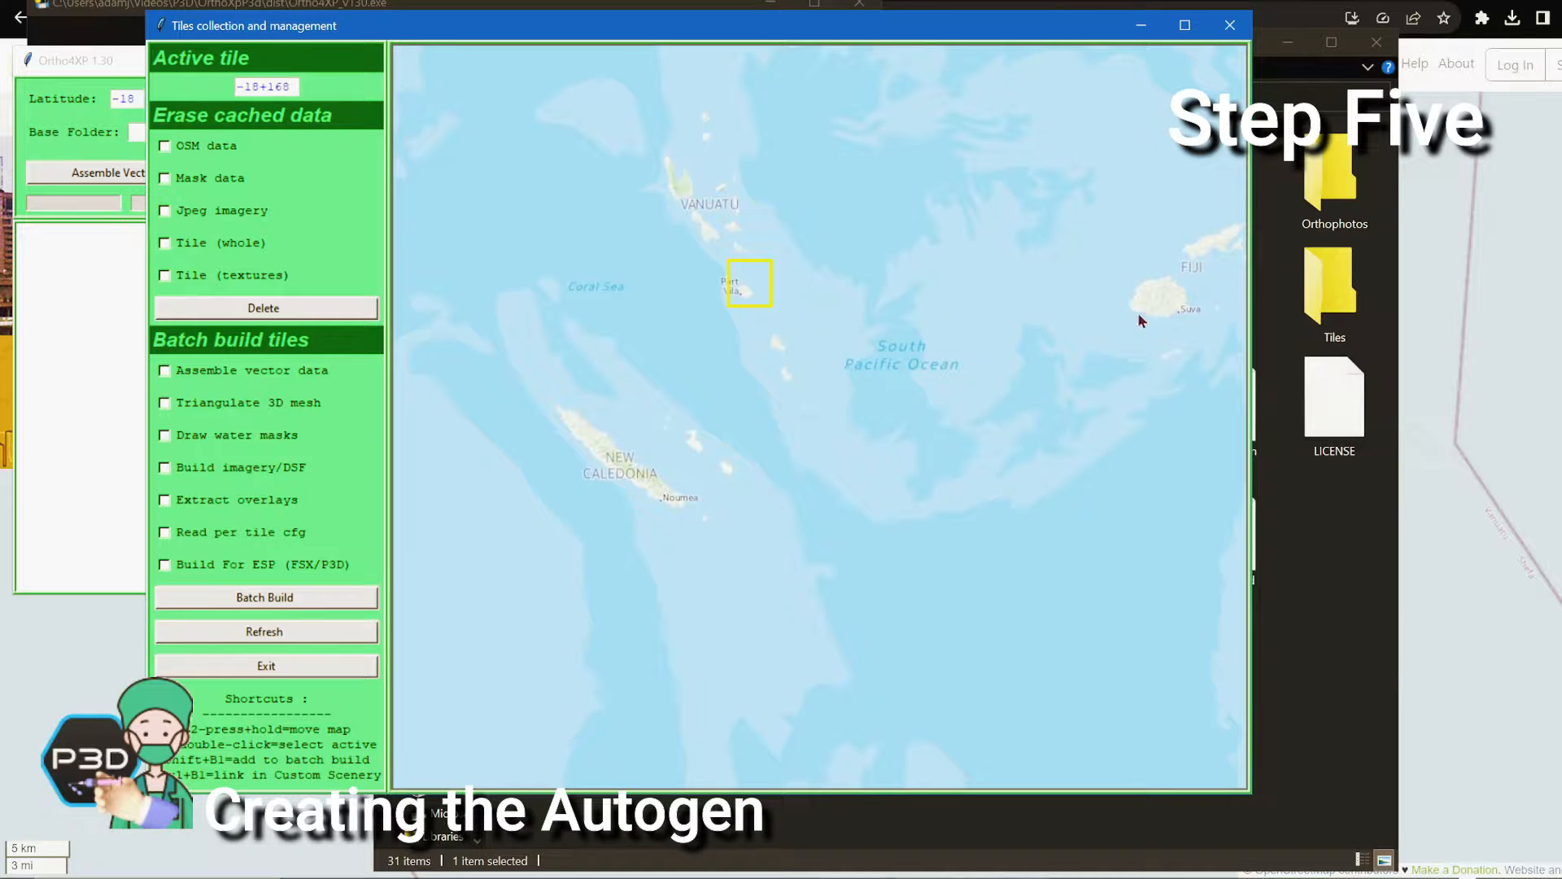
pyautogui.moveTo(1142, 370); pyautogui.dragTo(700, 366)
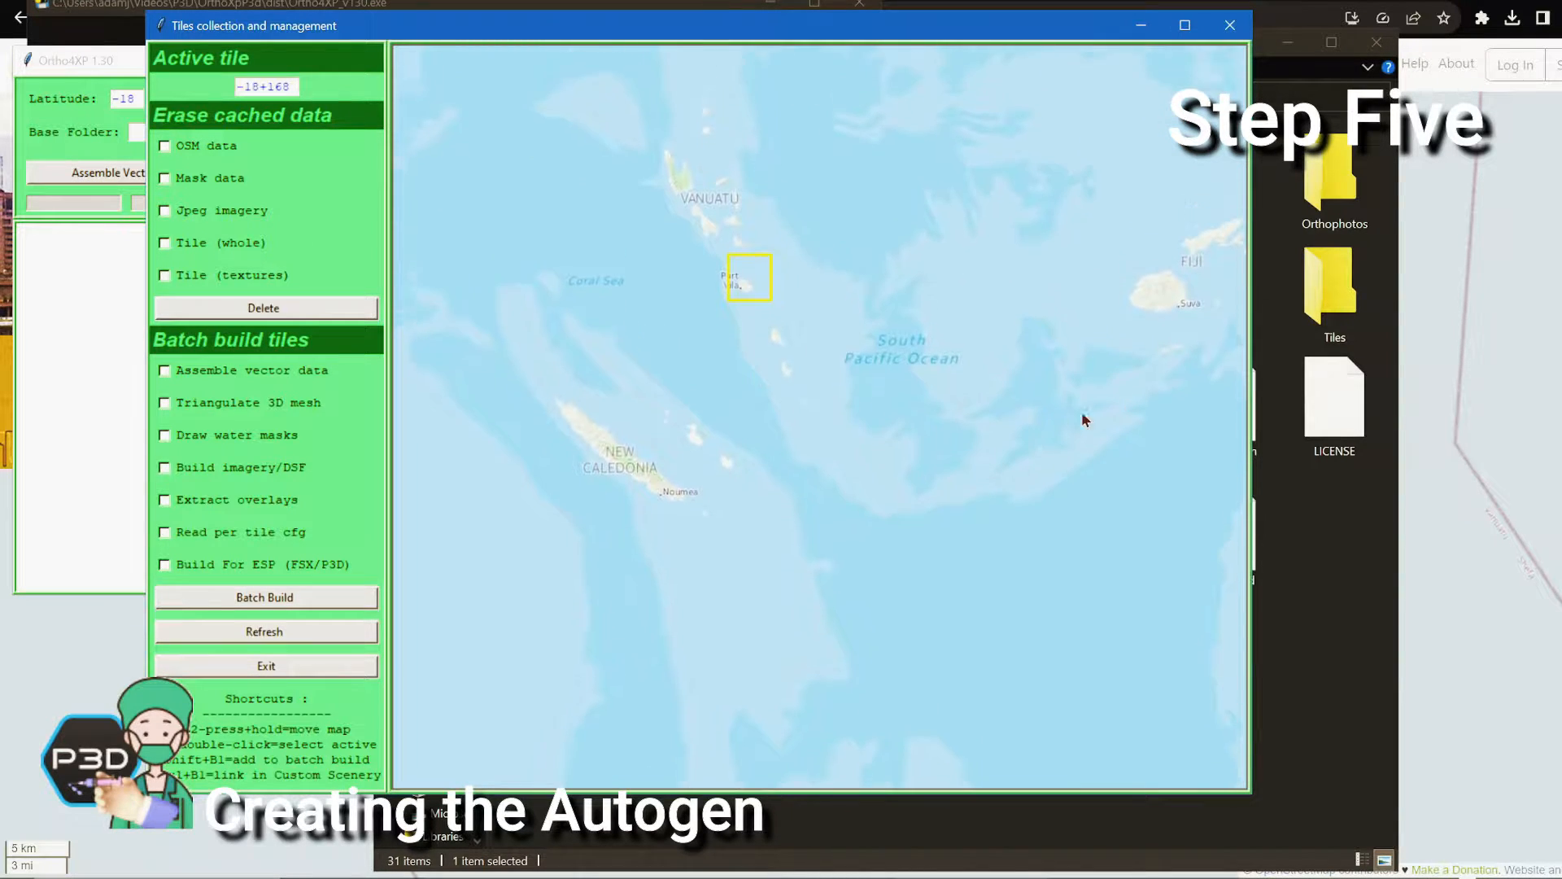
pyautogui.moveTo(1085, 420); pyautogui.dragTo(957, 488)
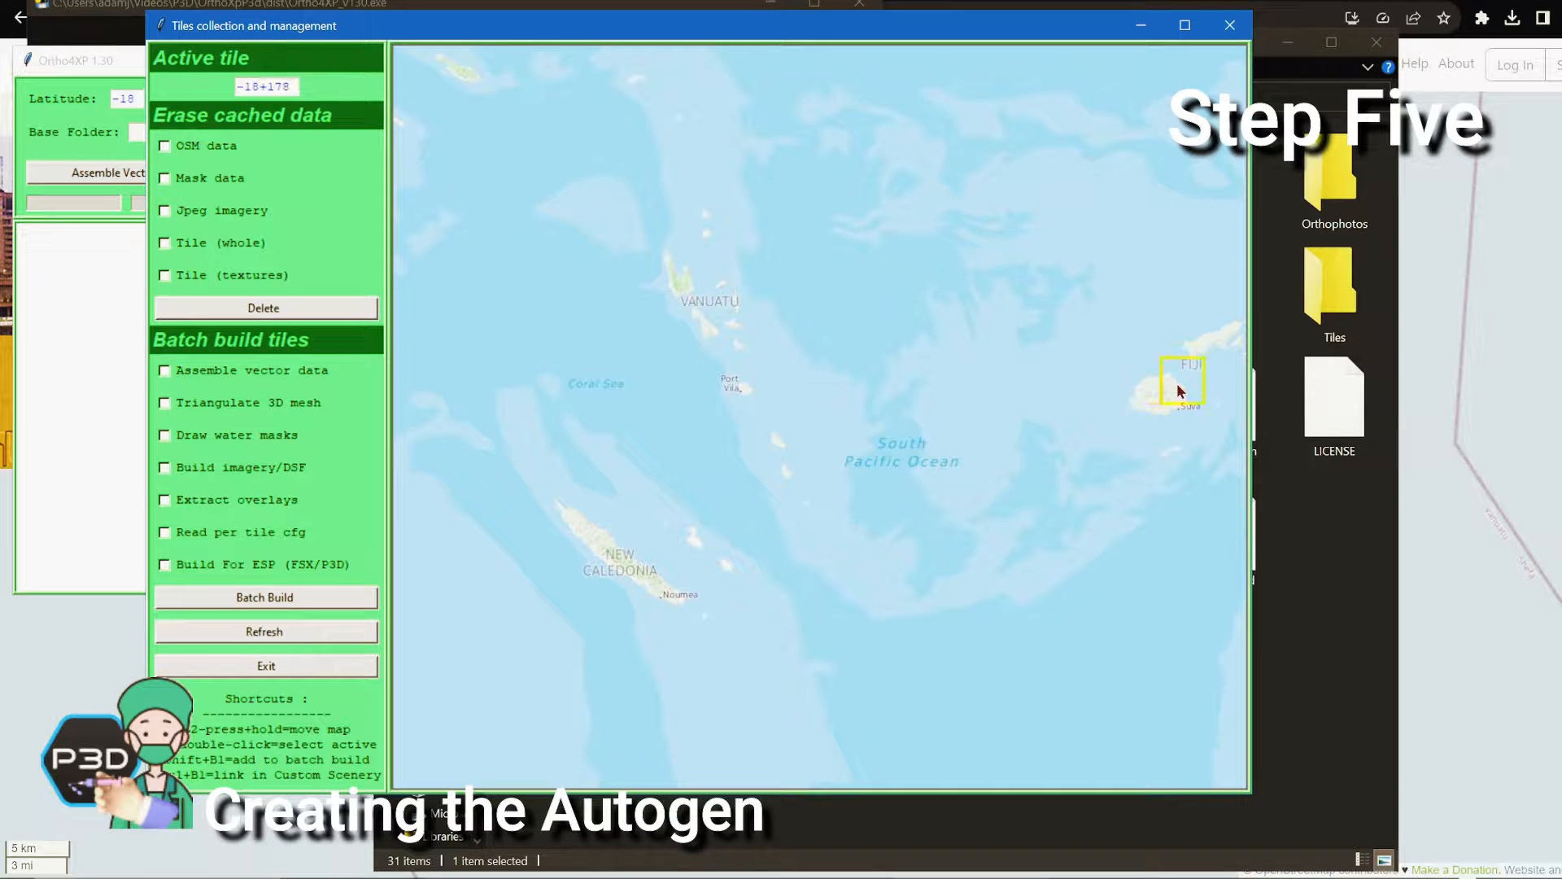
pyautogui.doubleClick(1144, 422)
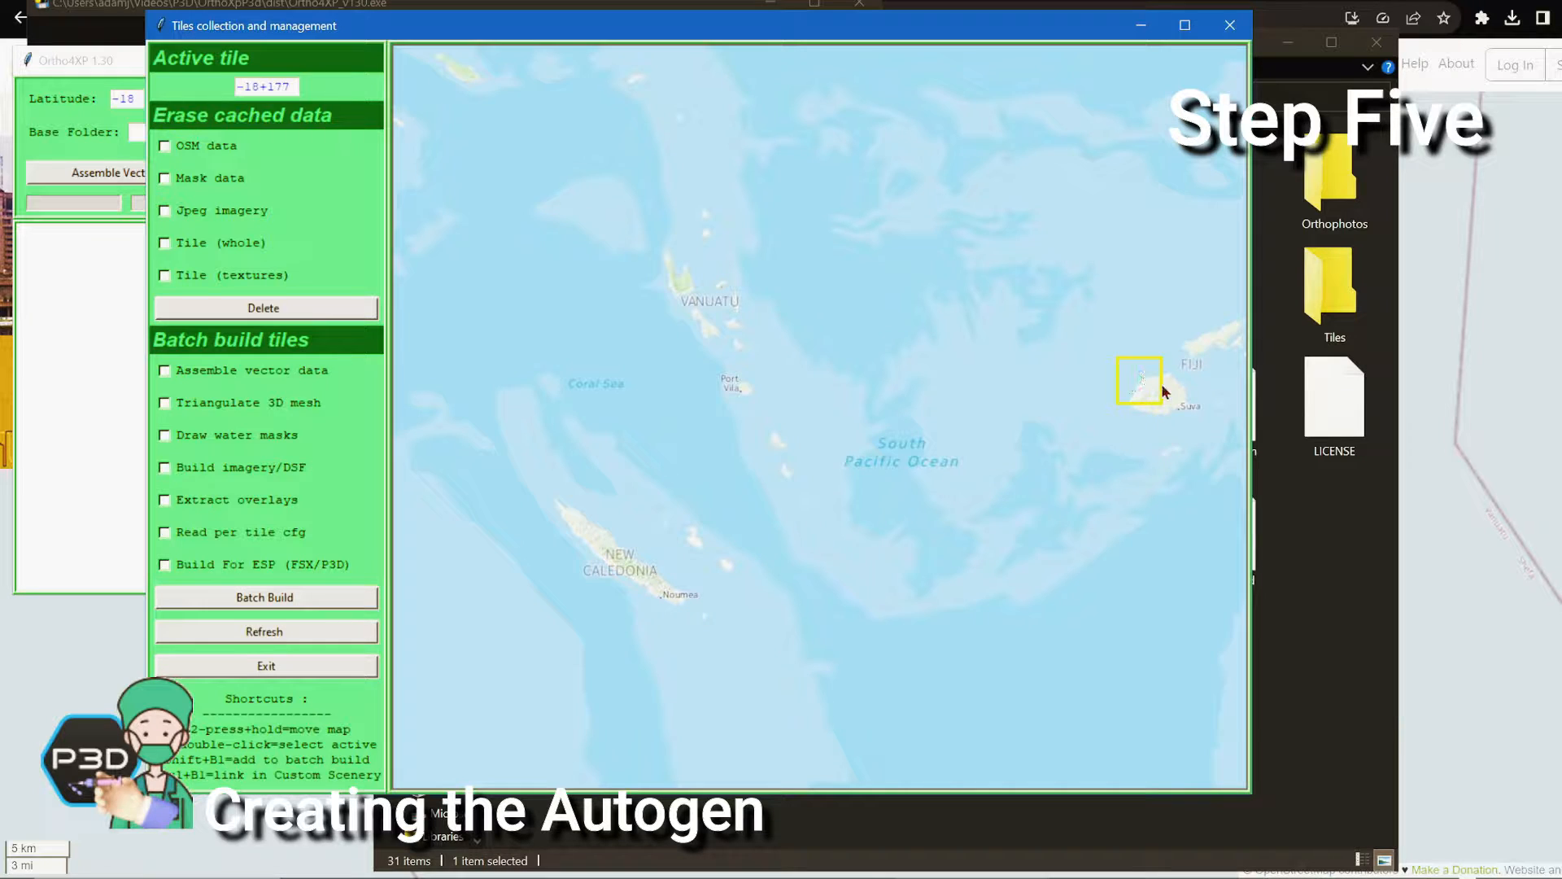
# Activate Port Vila tile -18+168 and add it to the batch build with vector data, 3D mesh, water masks, imagery/DSF and ESP build enabled
pyautogui.doubleClick(752, 387)
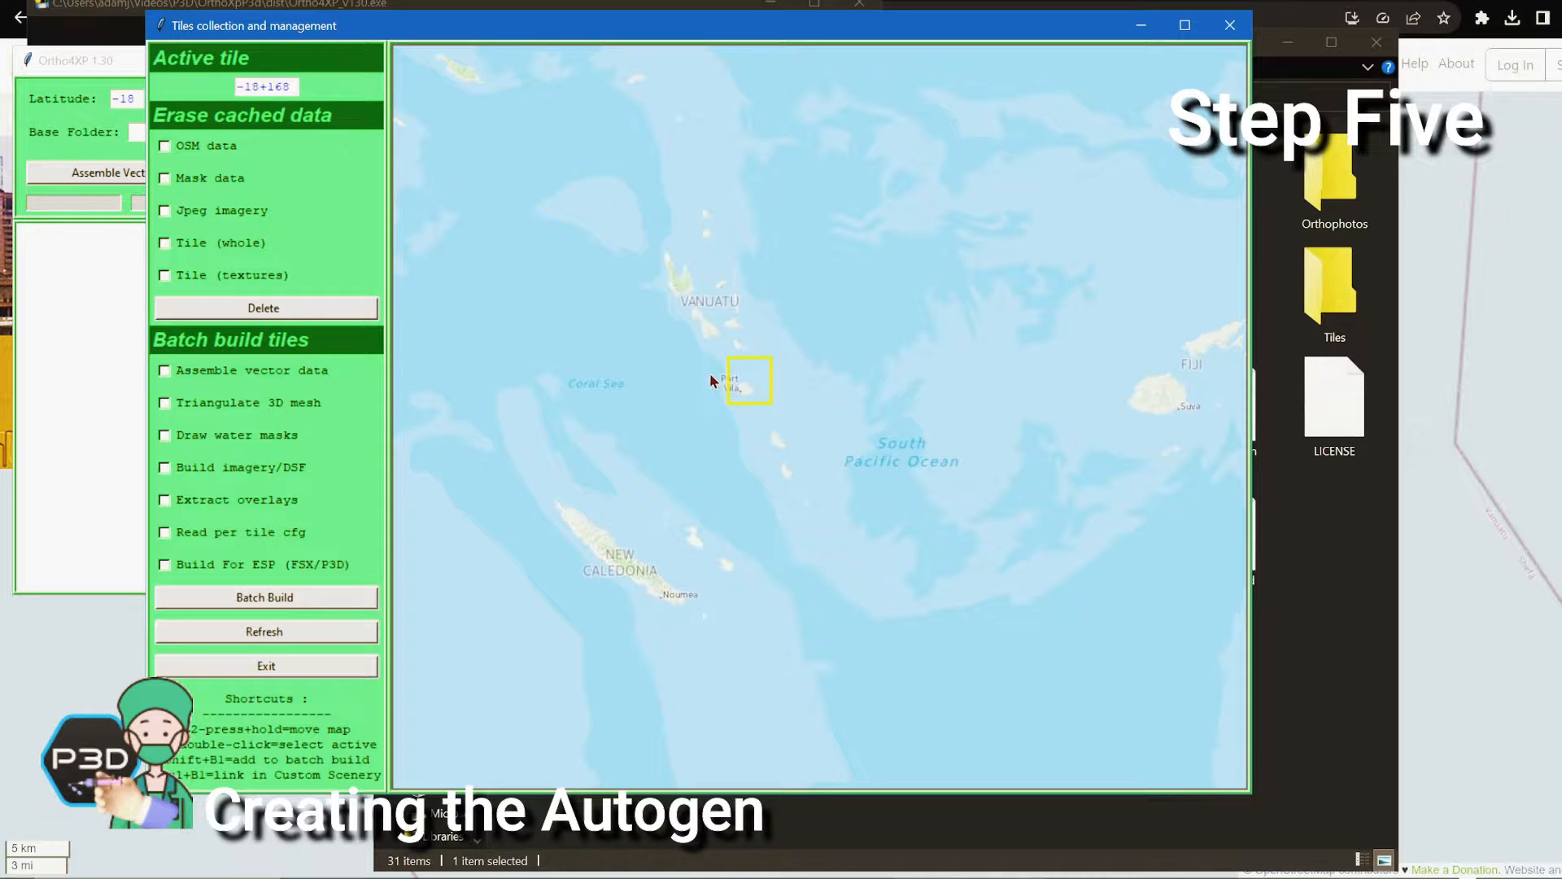
pyautogui.click(166, 370)
pyautogui.click(165, 402)
pyautogui.keyDown('shift'); pyautogui.click(750, 386); pyautogui.keyUp('shift')
# Return to the main Ortho4XP window and open the custom zoomlevels preview for tile -18+168, placing it clear of the screen's edge
pyautogui.click(109, 60)
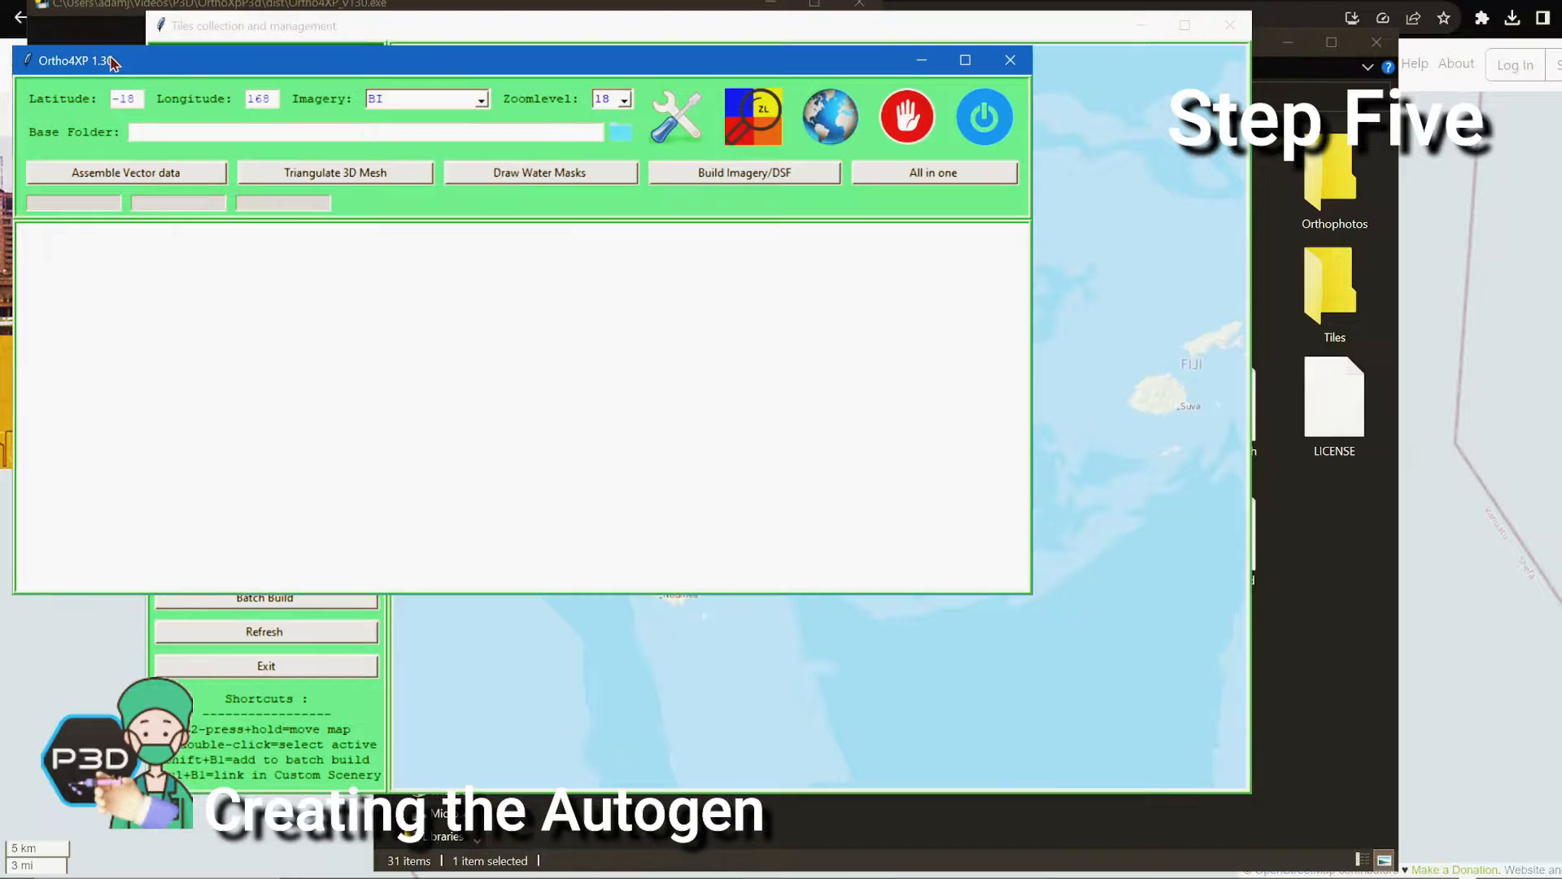
pyautogui.moveTo(109, 60); pyautogui.dragTo(216, 113)
pyautogui.moveTo(787, 121); pyautogui.dragTo(765, 207)
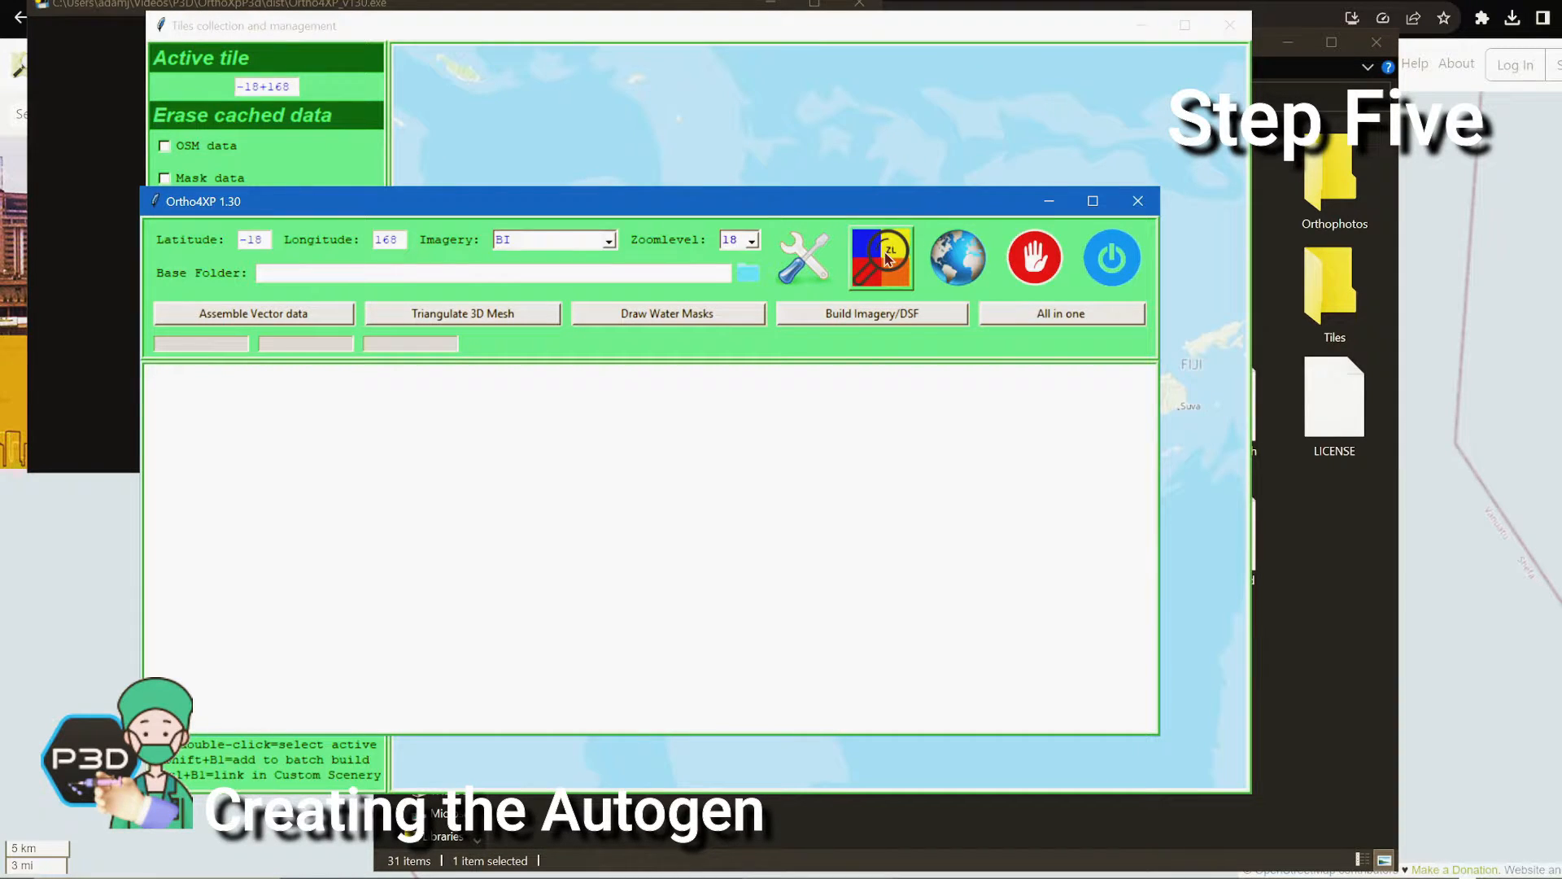
pyautogui.click(884, 259)
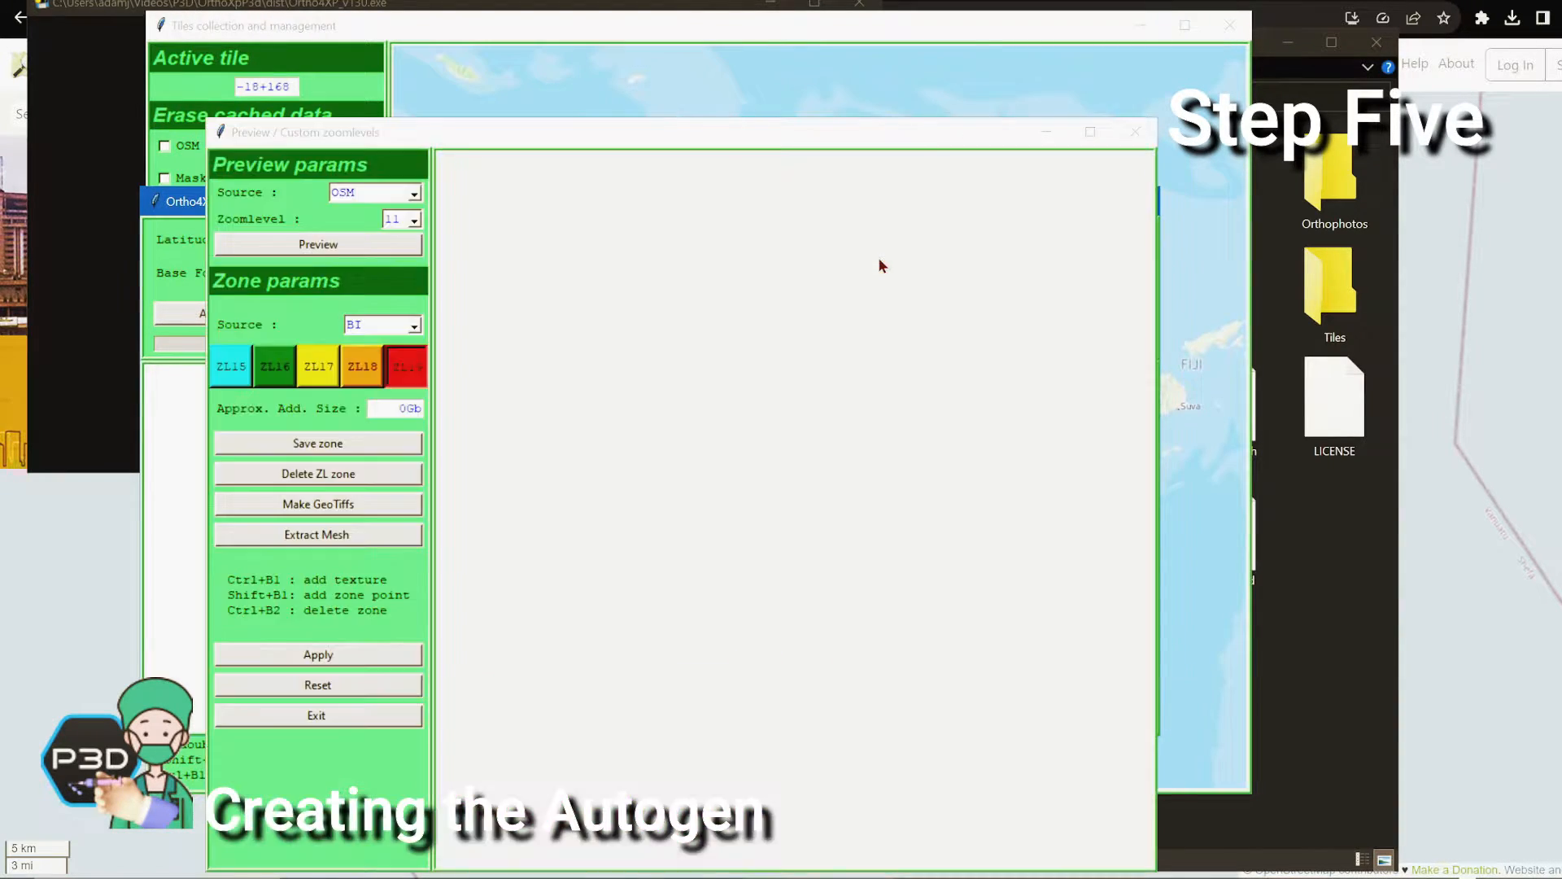
pyautogui.moveTo(612, 139); pyautogui.dragTo(610, 51)
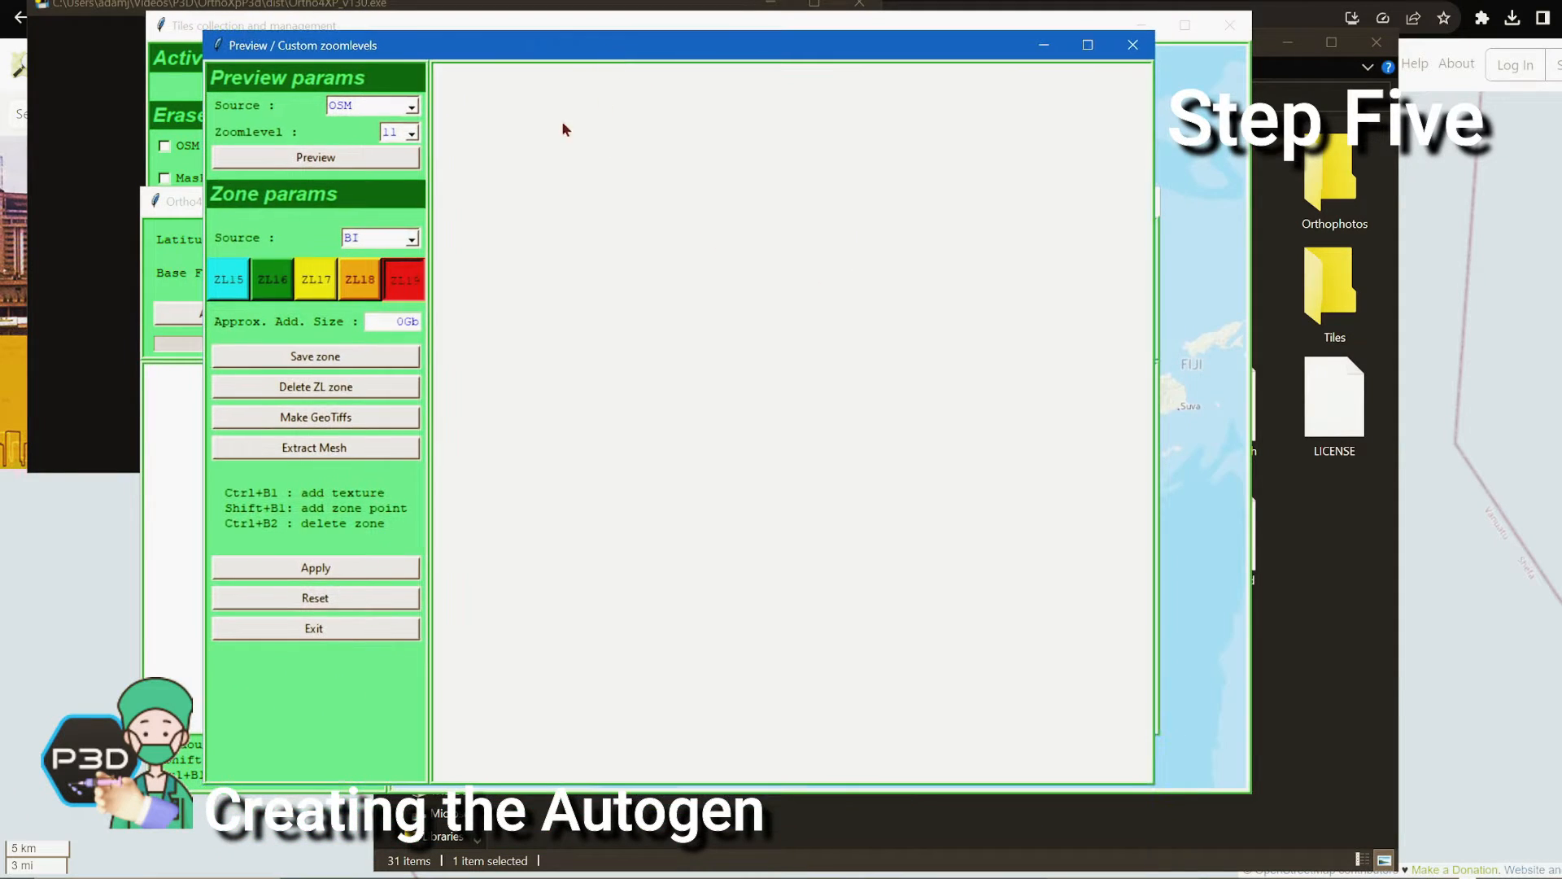
# Preview the tile using source BI at zoomlevel 13 and choose ZL18 as the zone's zoomlevel
pyautogui.click(418, 103)
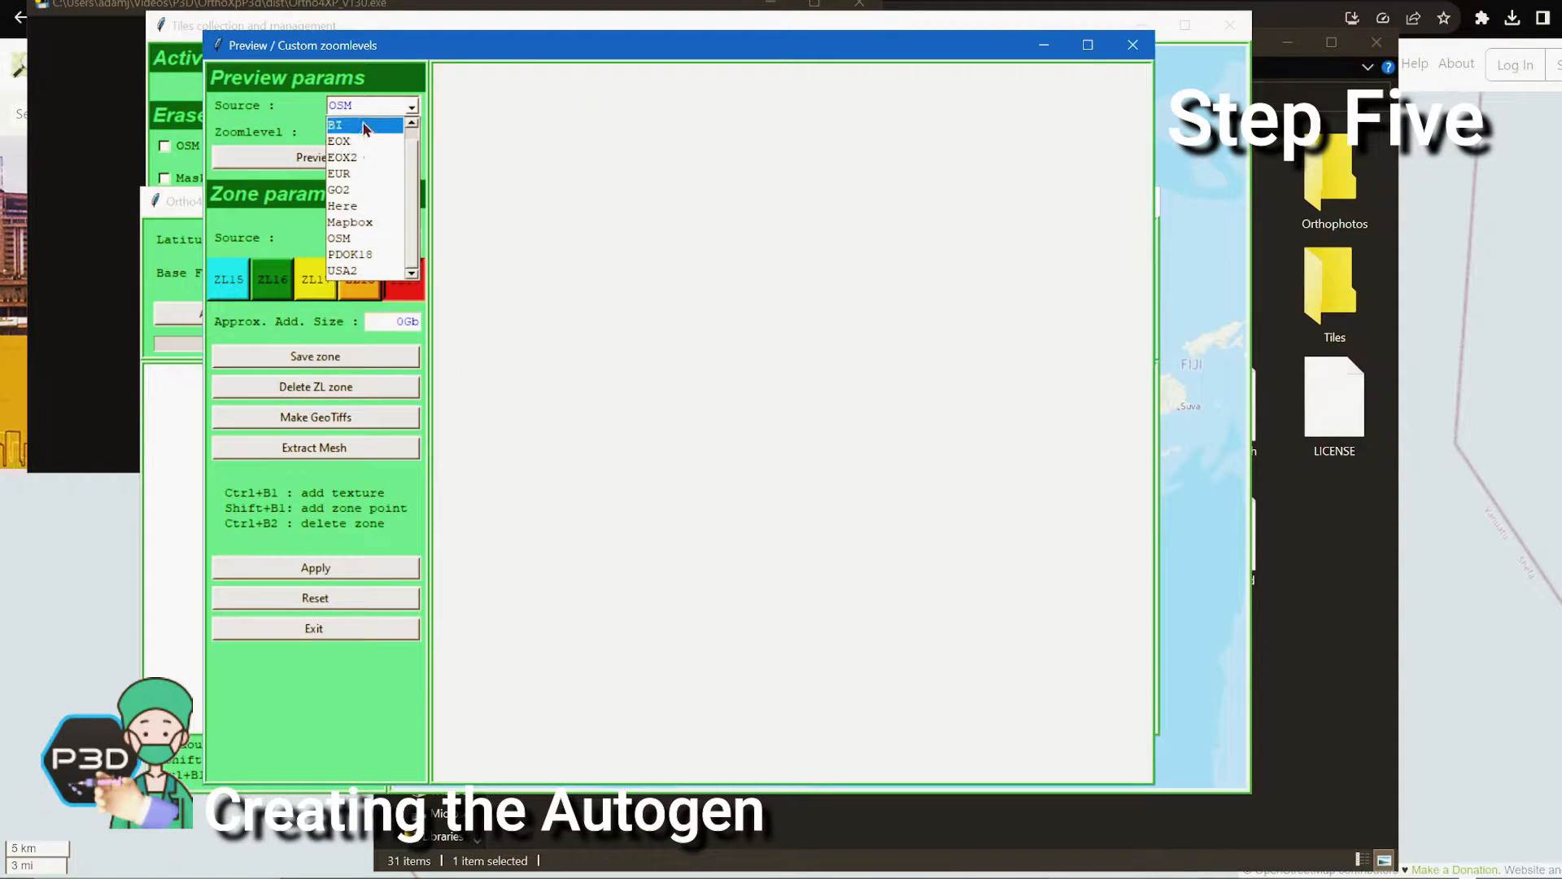
pyautogui.click(407, 120)
pyautogui.click(413, 107)
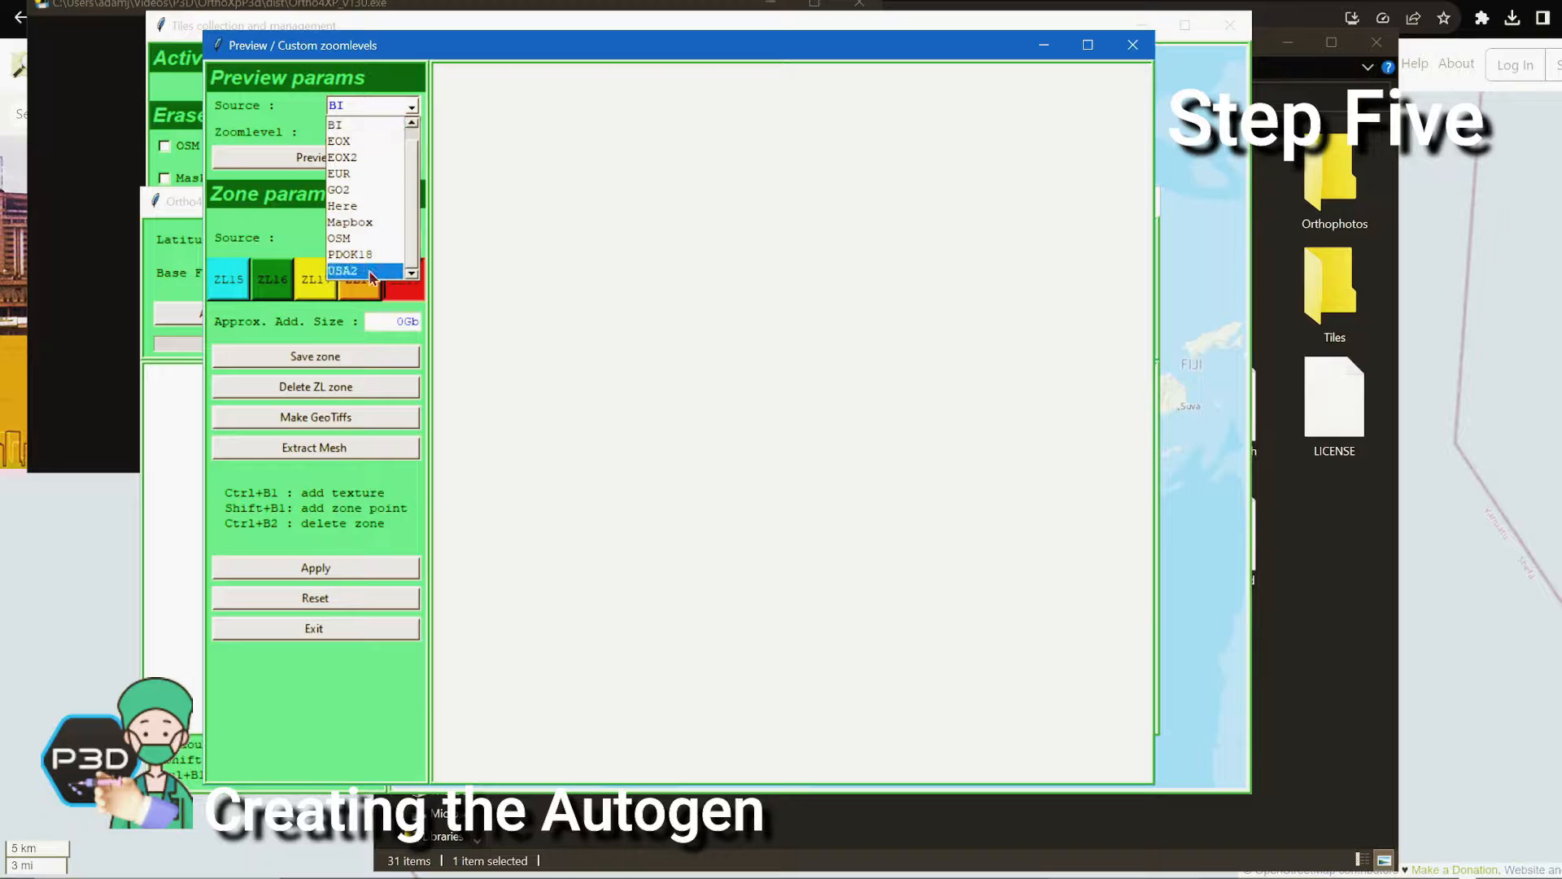
pyautogui.click(350, 130)
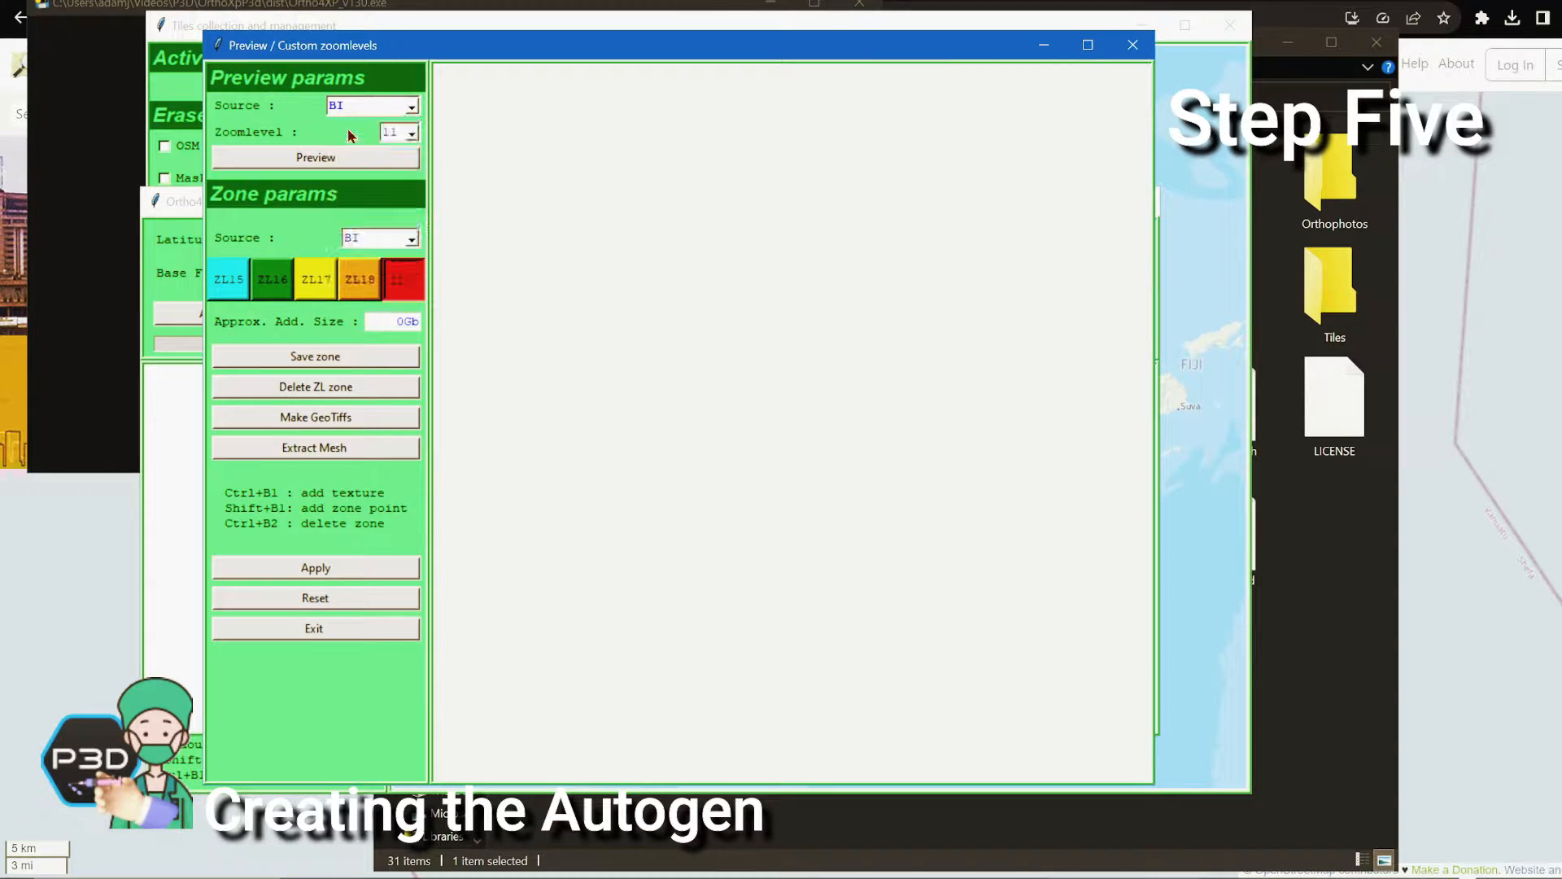
pyautogui.click(412, 134)
pyautogui.click(394, 201)
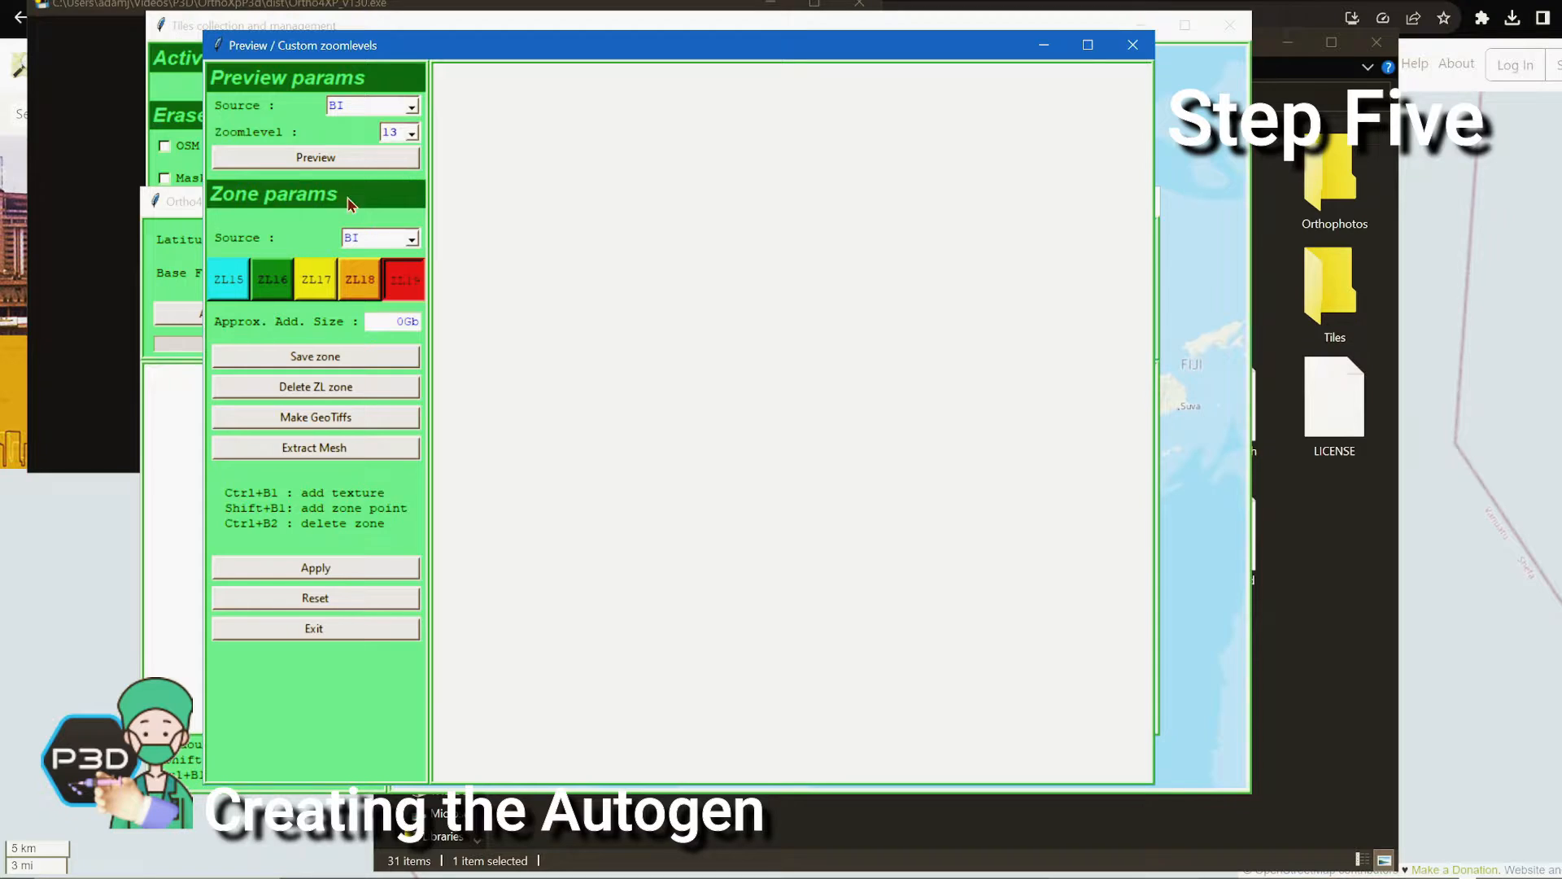
pyautogui.click(332, 159)
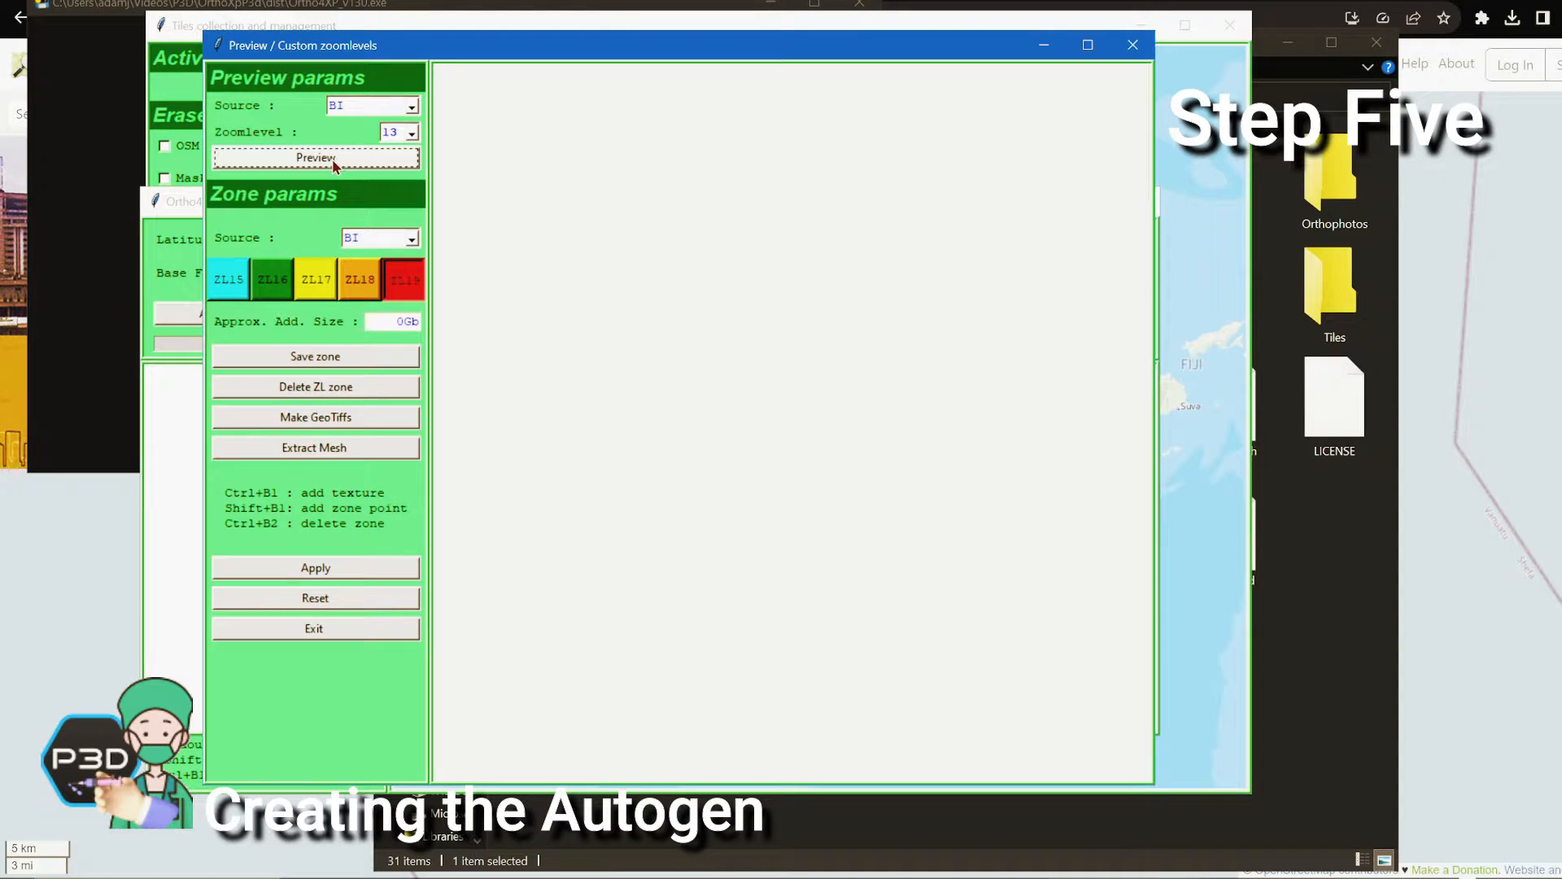
pyautogui.click(362, 287)
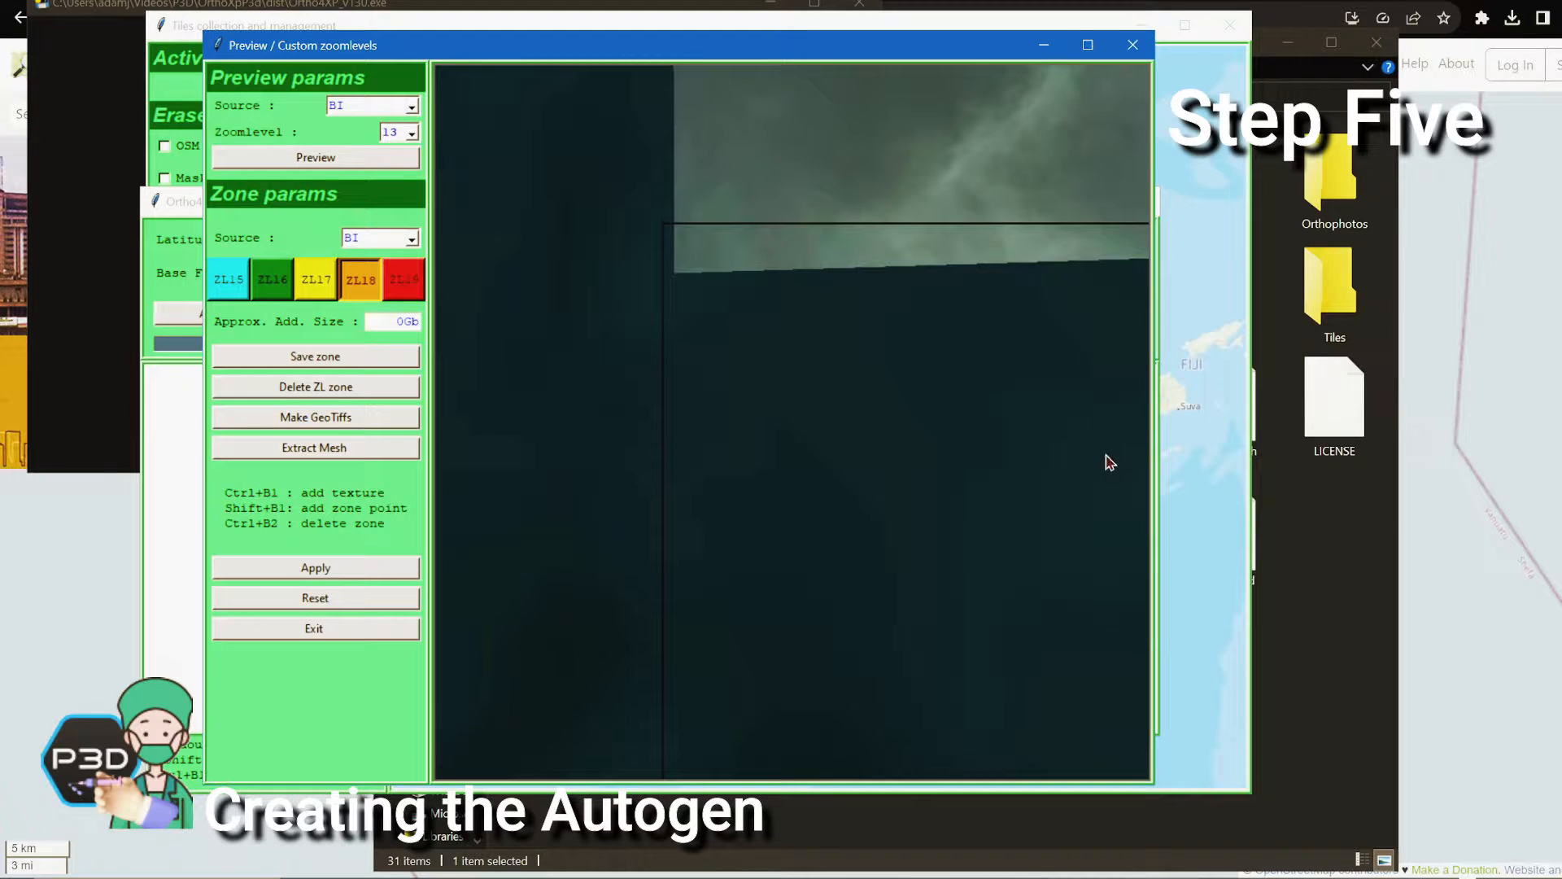
# Examine the zoomlevel 13 imagery to locate the island's coast, comparing it with the tile's position on the collection map
pyautogui.moveTo(1090, 525); pyautogui.dragTo(687, 423)
pyautogui.moveTo(1088, 559); pyautogui.dragTo(895, 418)
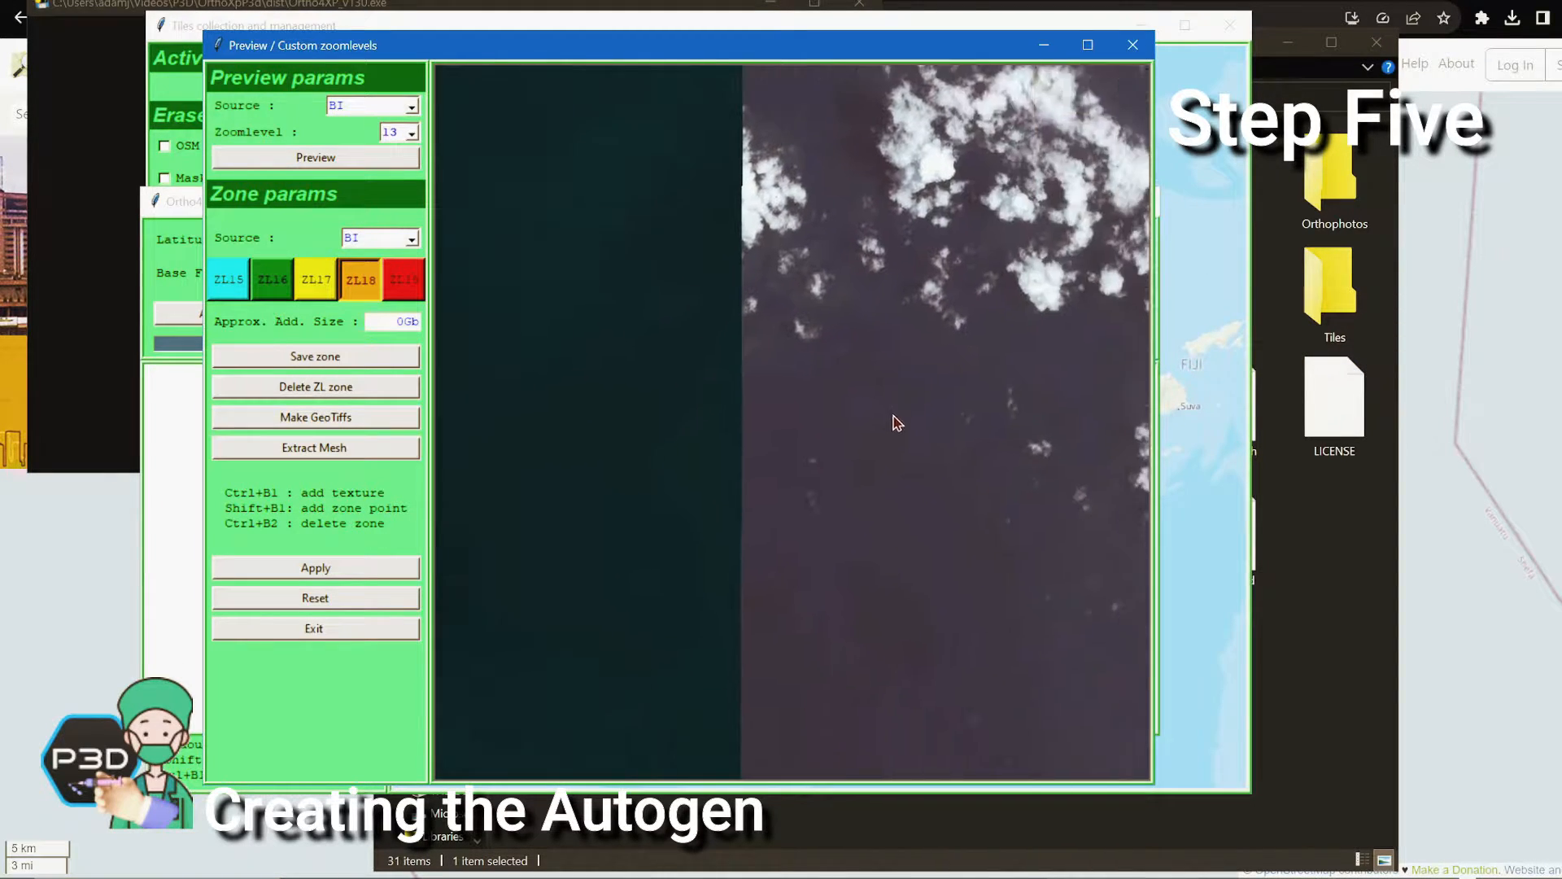
pyautogui.moveTo(1062, 456); pyautogui.dragTo(778, 370)
pyautogui.moveTo(1115, 495); pyautogui.dragTo(1010, 198)
pyautogui.moveTo(982, 533); pyautogui.dragTo(672, 225)
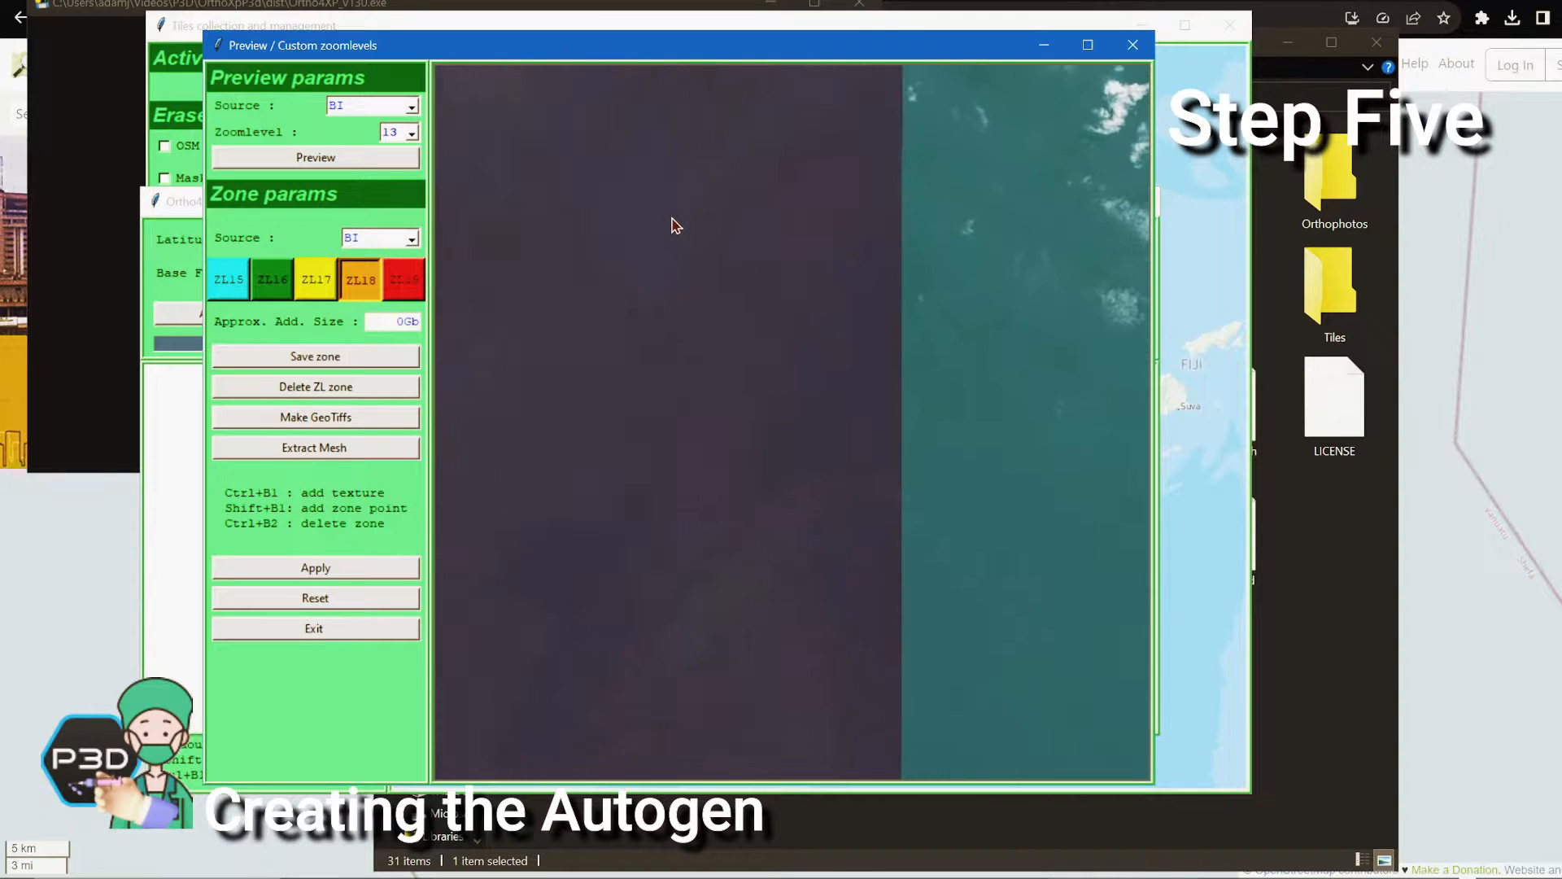
pyautogui.moveTo(765, 34); pyautogui.dragTo(761, 43)
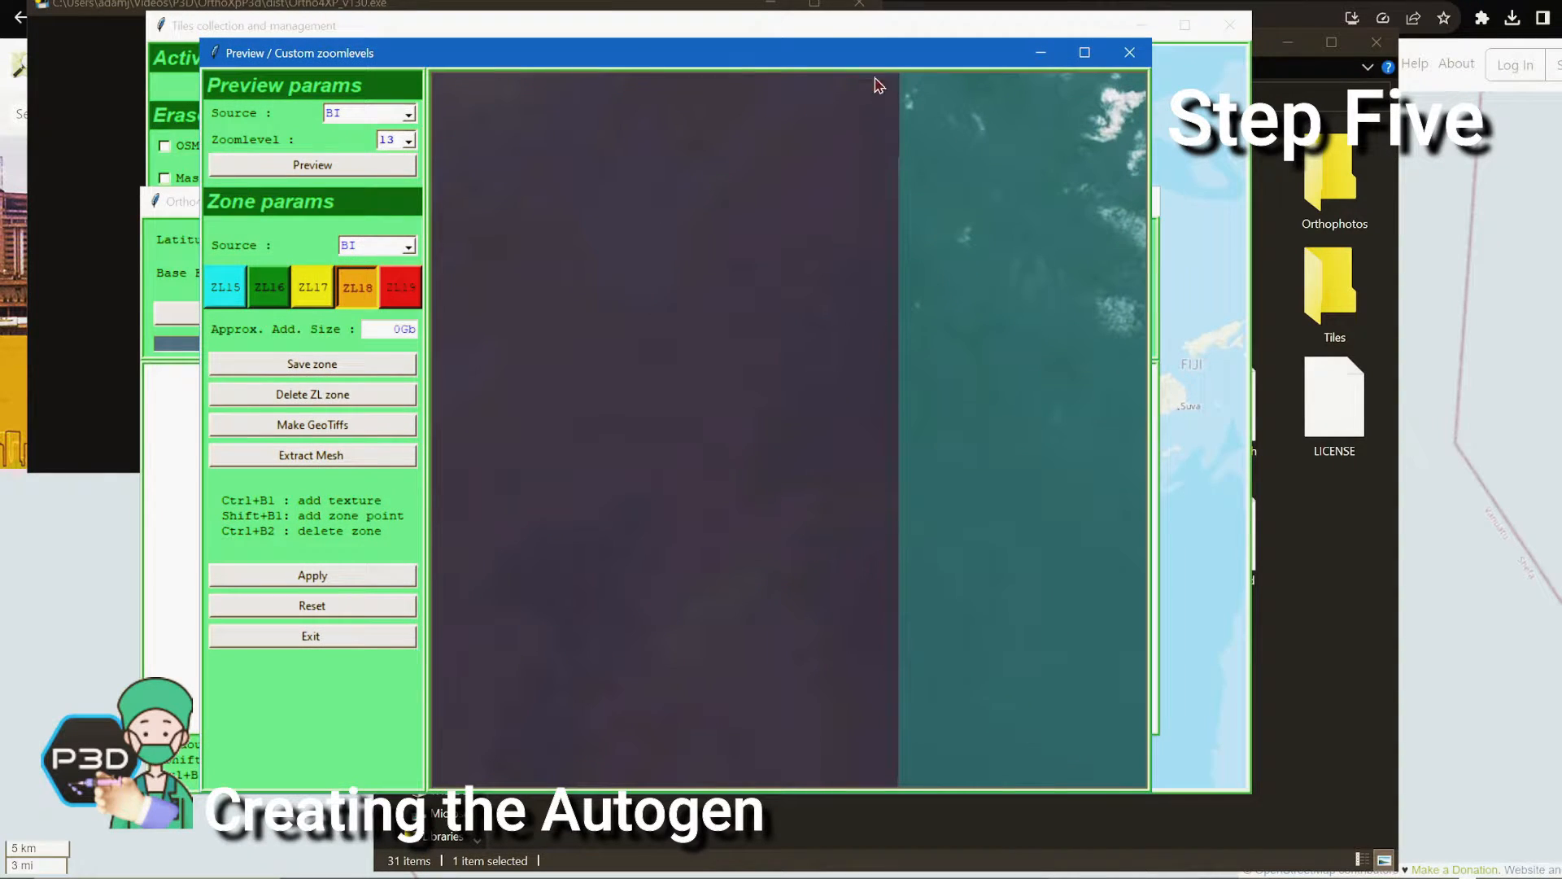
pyautogui.moveTo(879, 54); pyautogui.dragTo(1004, 256)
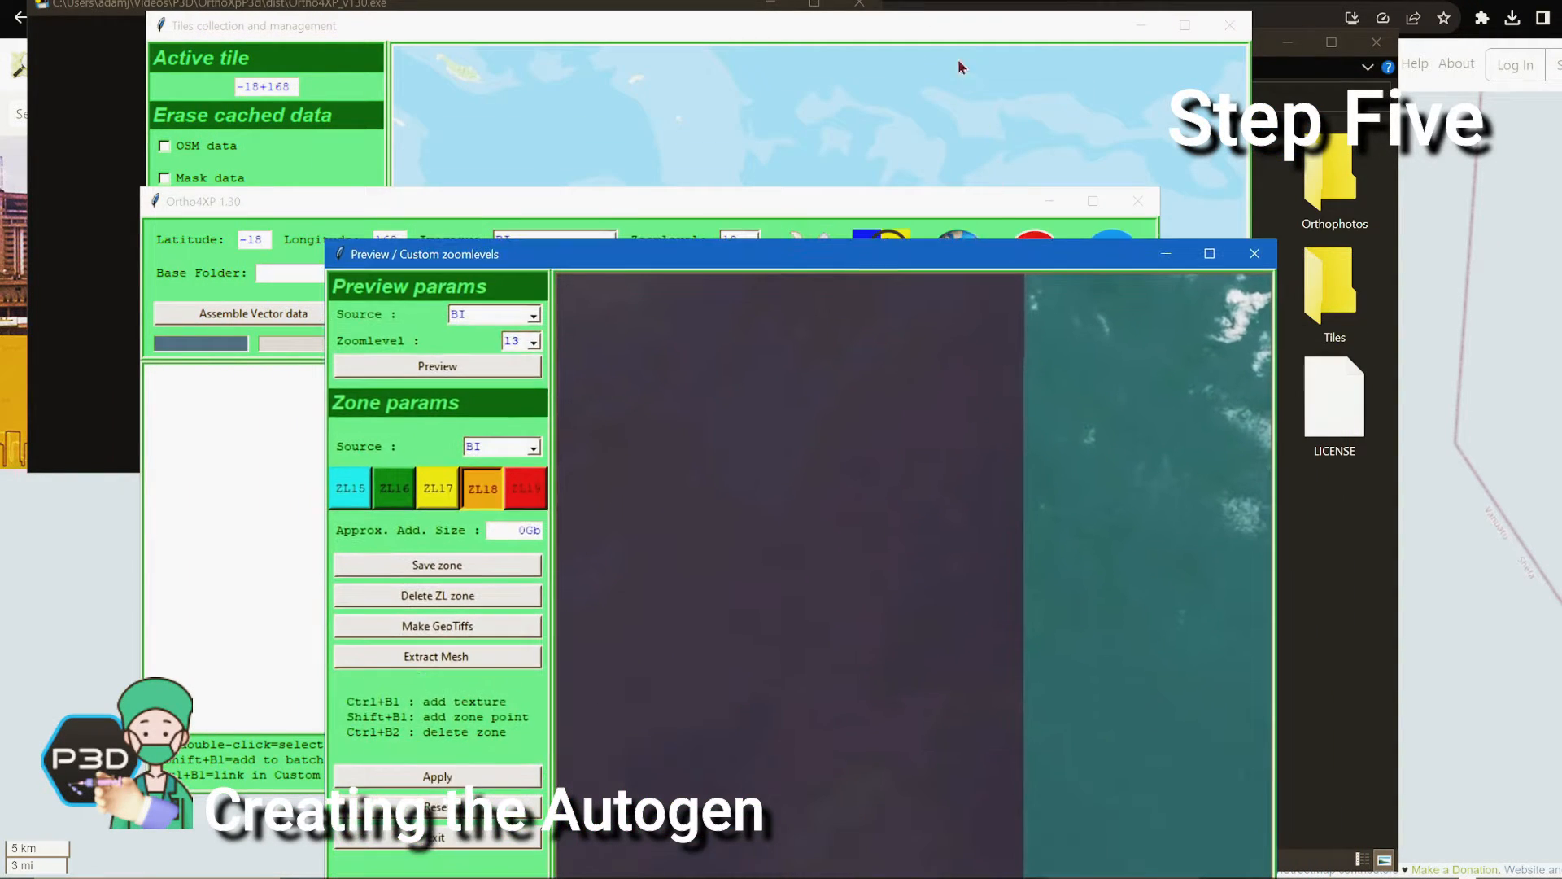
pyautogui.click(939, 51)
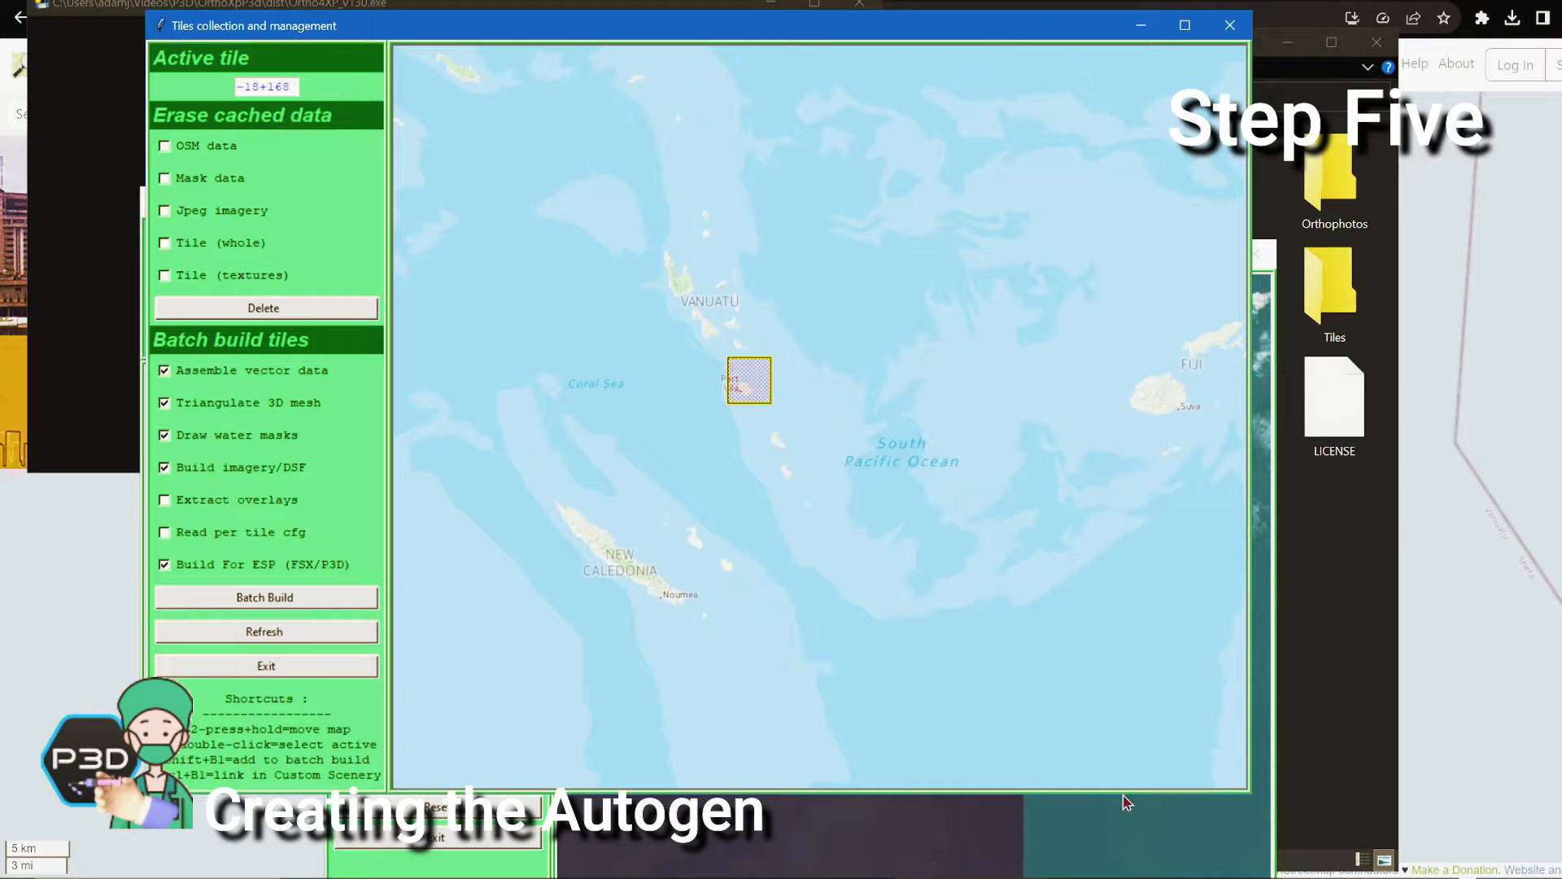
pyautogui.click(1182, 840)
pyautogui.moveTo(874, 258); pyautogui.dragTo(882, 9)
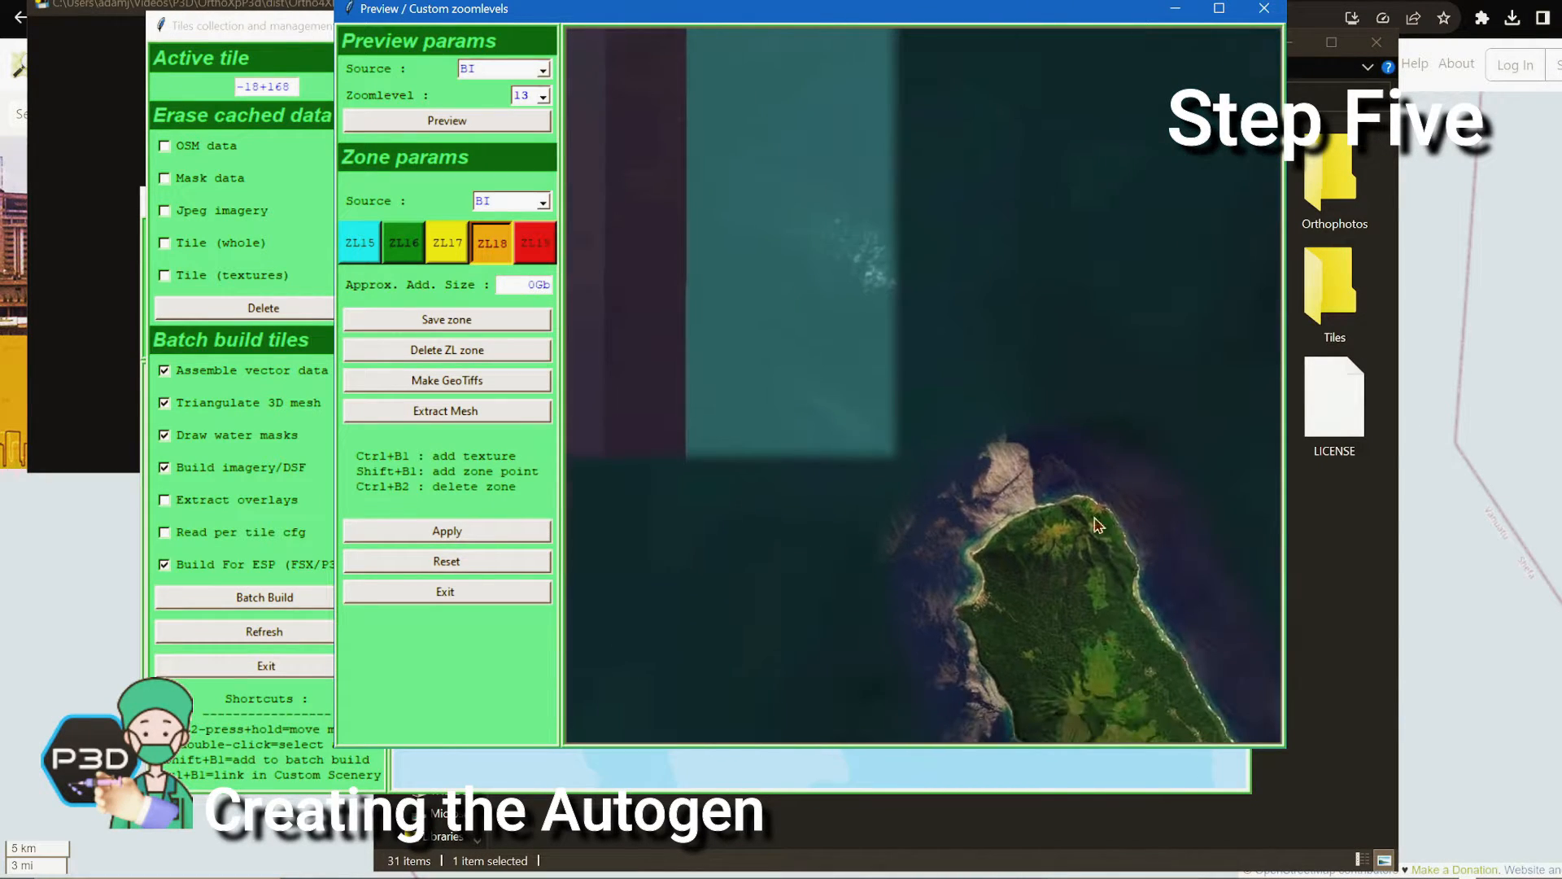
pyautogui.moveTo(974, 572); pyautogui.dragTo(949, 189)
pyautogui.moveTo(864, 352); pyautogui.dragTo(1062, 133)
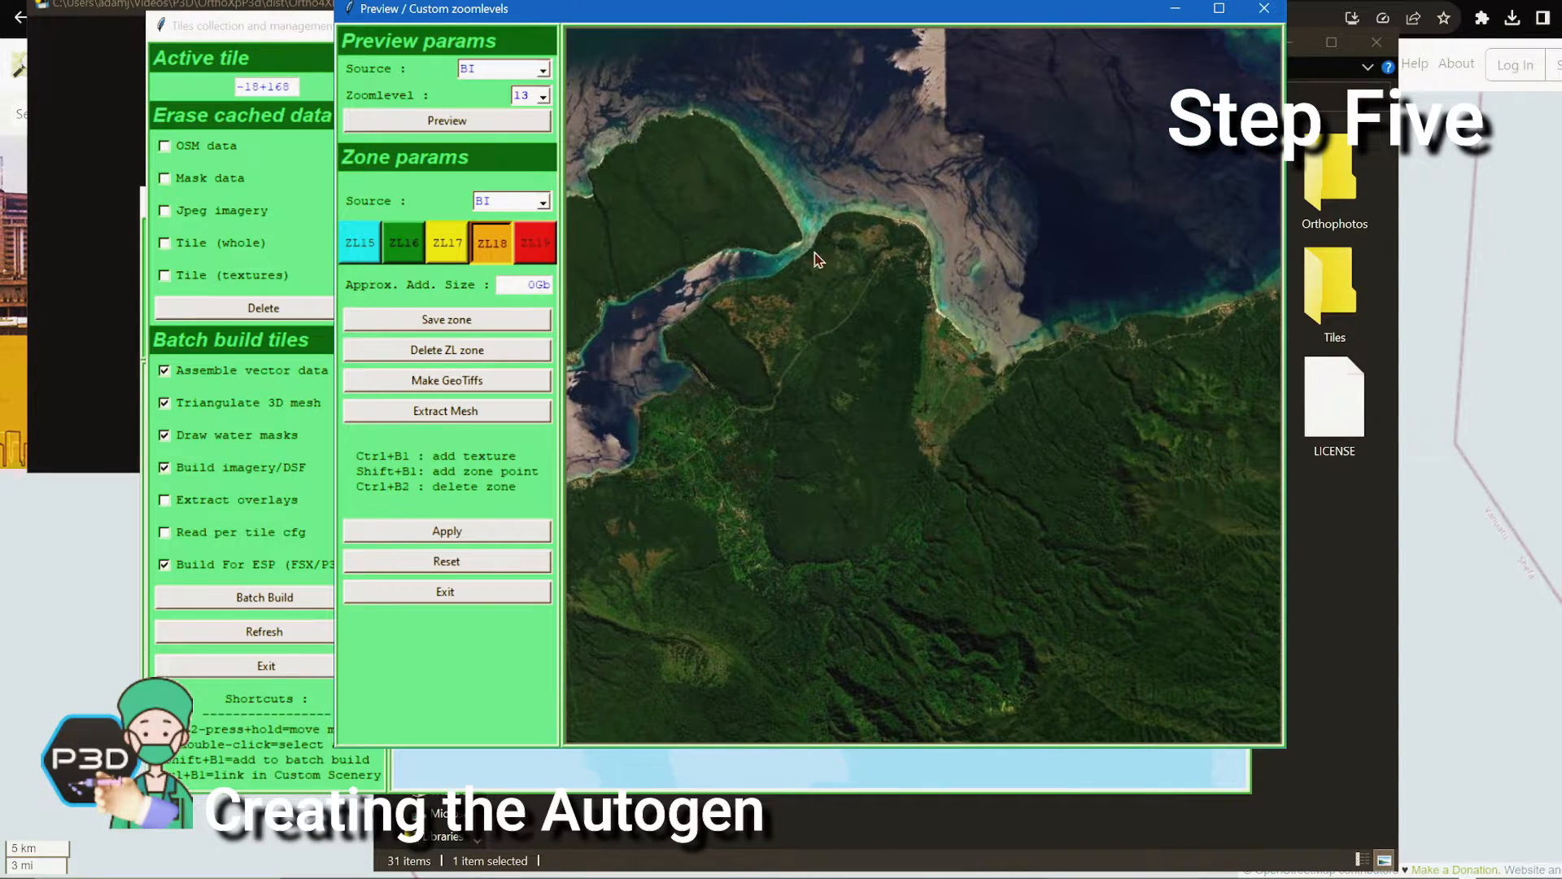
# Reload the imagery preview at zoomlevel 10 for an overview and again at zoomlevel 12
pyautogui.click(542, 97)
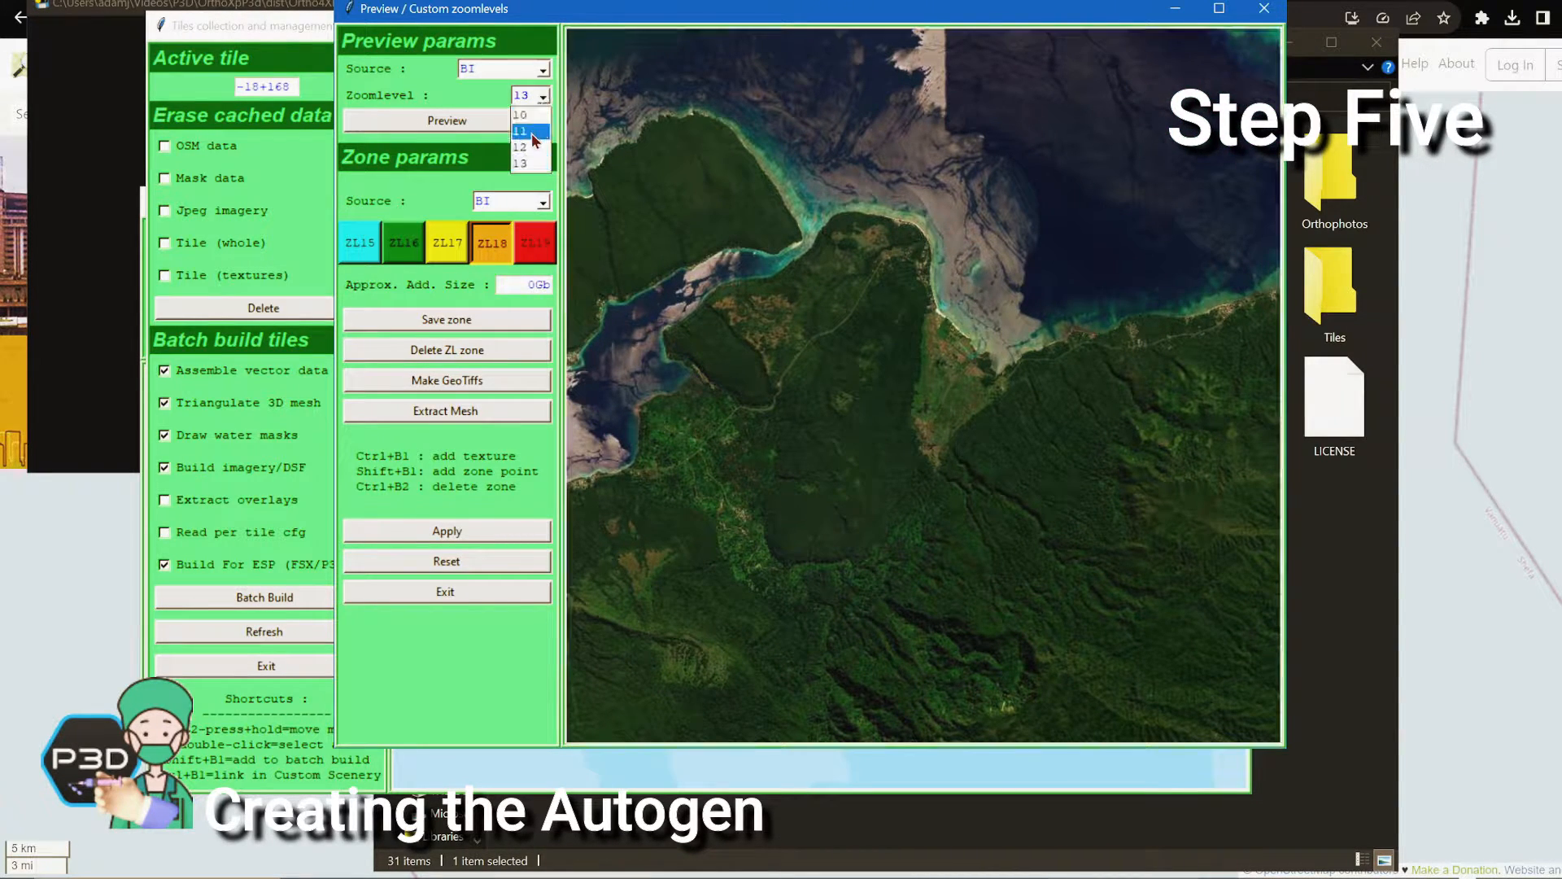
pyautogui.click(525, 115)
pyautogui.click(447, 120)
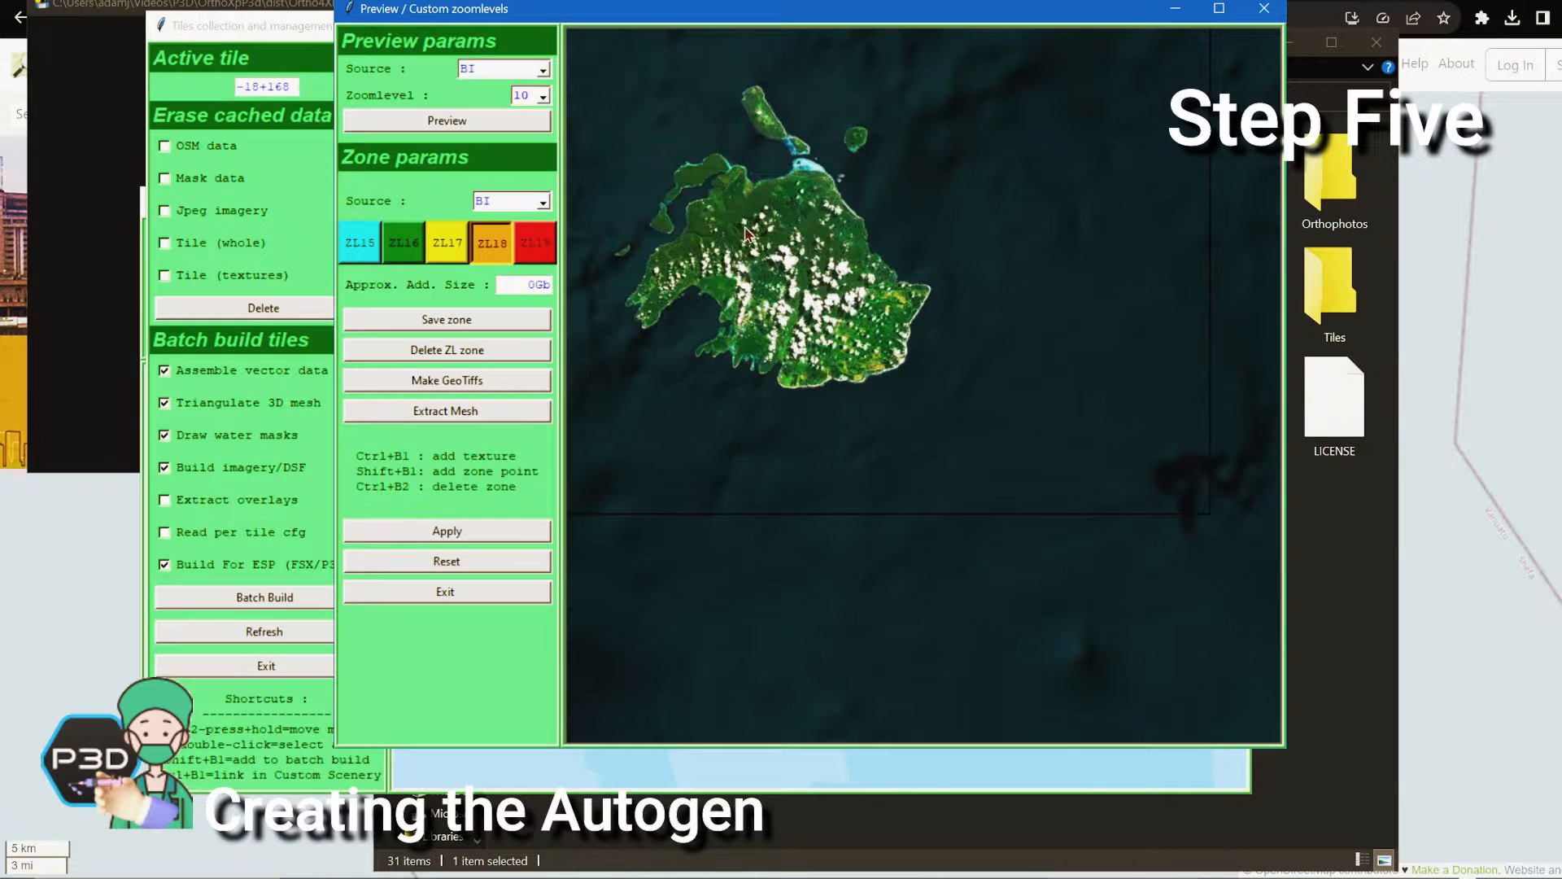
pyautogui.click(542, 96)
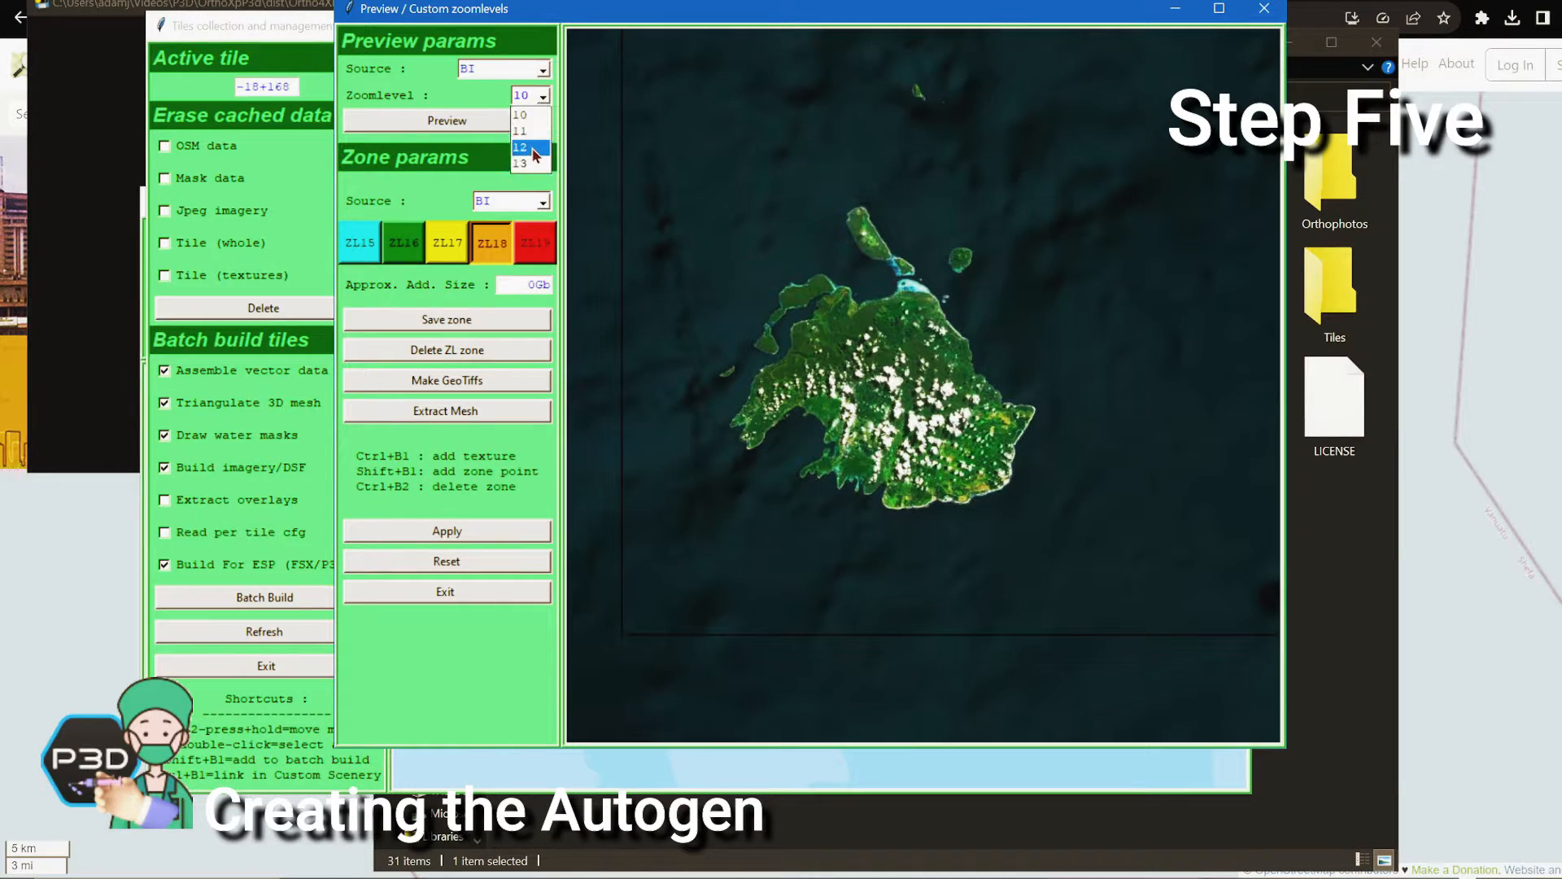
pyautogui.click(525, 149)
pyautogui.click(498, 126)
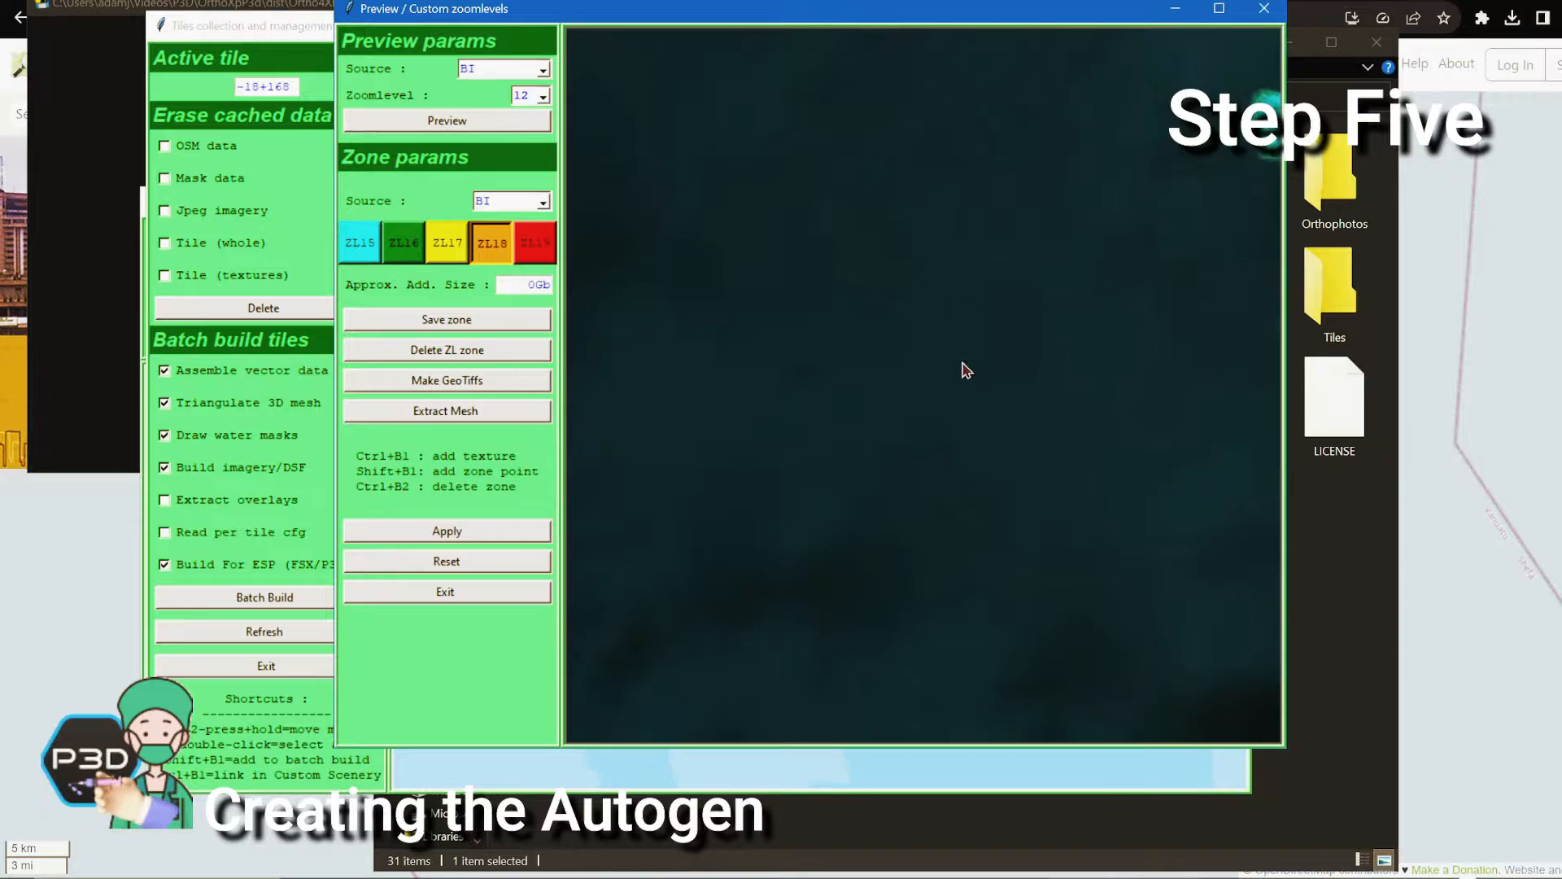
# Mark ZL18 texture squares over the northern half of Nguna, the elongated island north of Efate
pyautogui.moveTo(1143, 552); pyautogui.dragTo(1097, 85)
pyautogui.moveTo(920, 403); pyautogui.dragTo(965, 149)
pyautogui.moveTo(974, 545); pyautogui.dragTo(884, 40)
pyautogui.moveTo(838, 265); pyautogui.dragTo(983, 482)
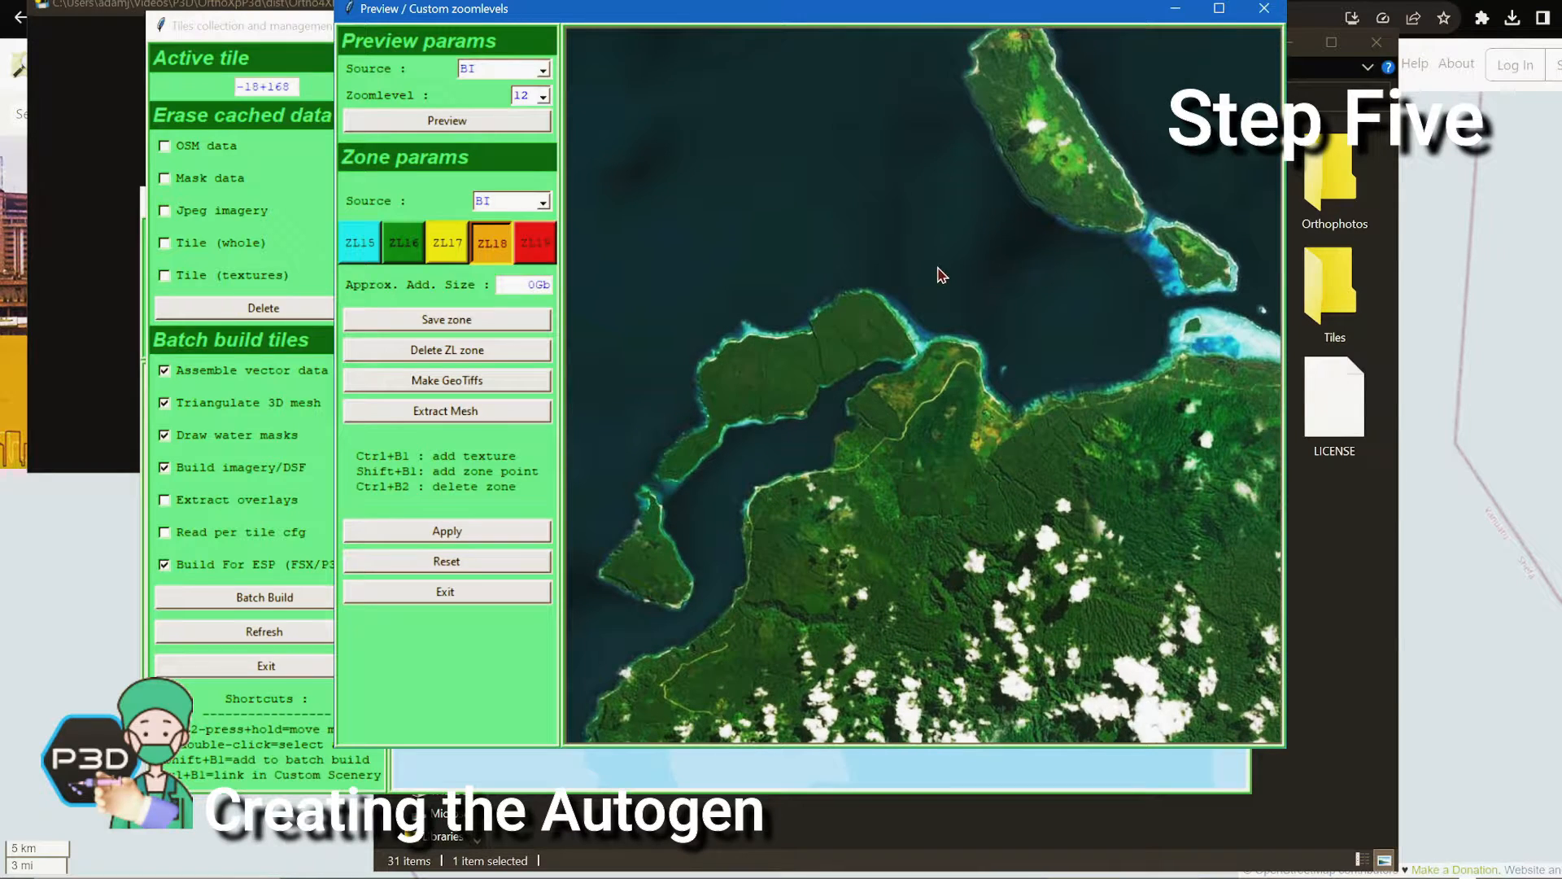
pyautogui.moveTo(942, 275); pyautogui.dragTo(896, 358)
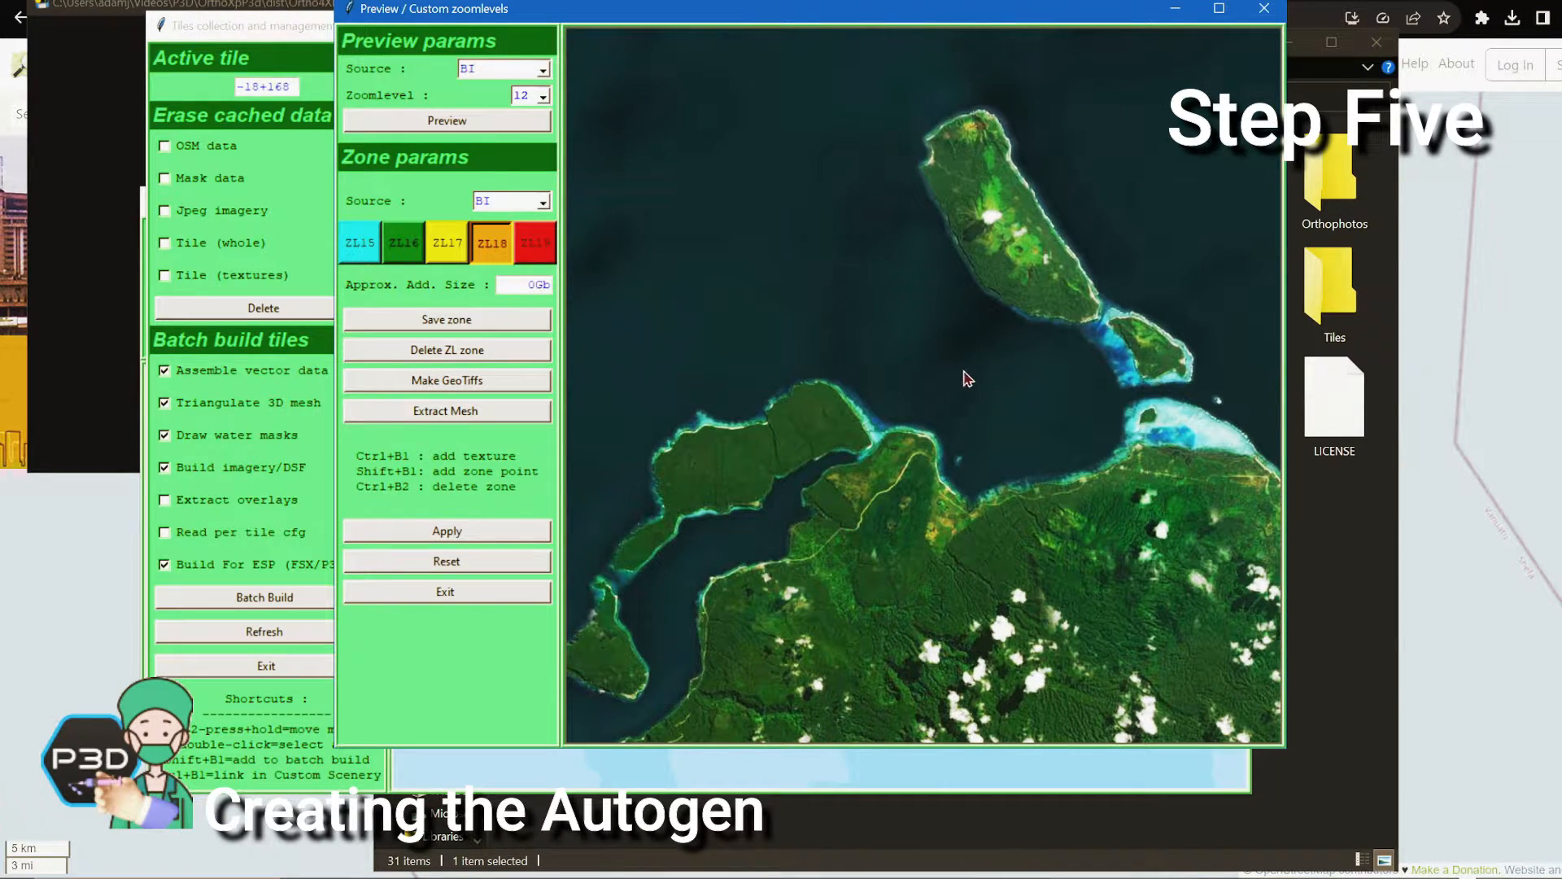
pyautogui.keyDown('ctrl'); pyautogui.click(946, 164); pyautogui.keyUp('ctrl')
pyautogui.keyDown('ctrl'); pyautogui.click(926, 160); pyautogui.keyUp('ctrl')
pyautogui.keyDown('ctrl'); pyautogui.click(926, 202); pyautogui.keyUp('ctrl')
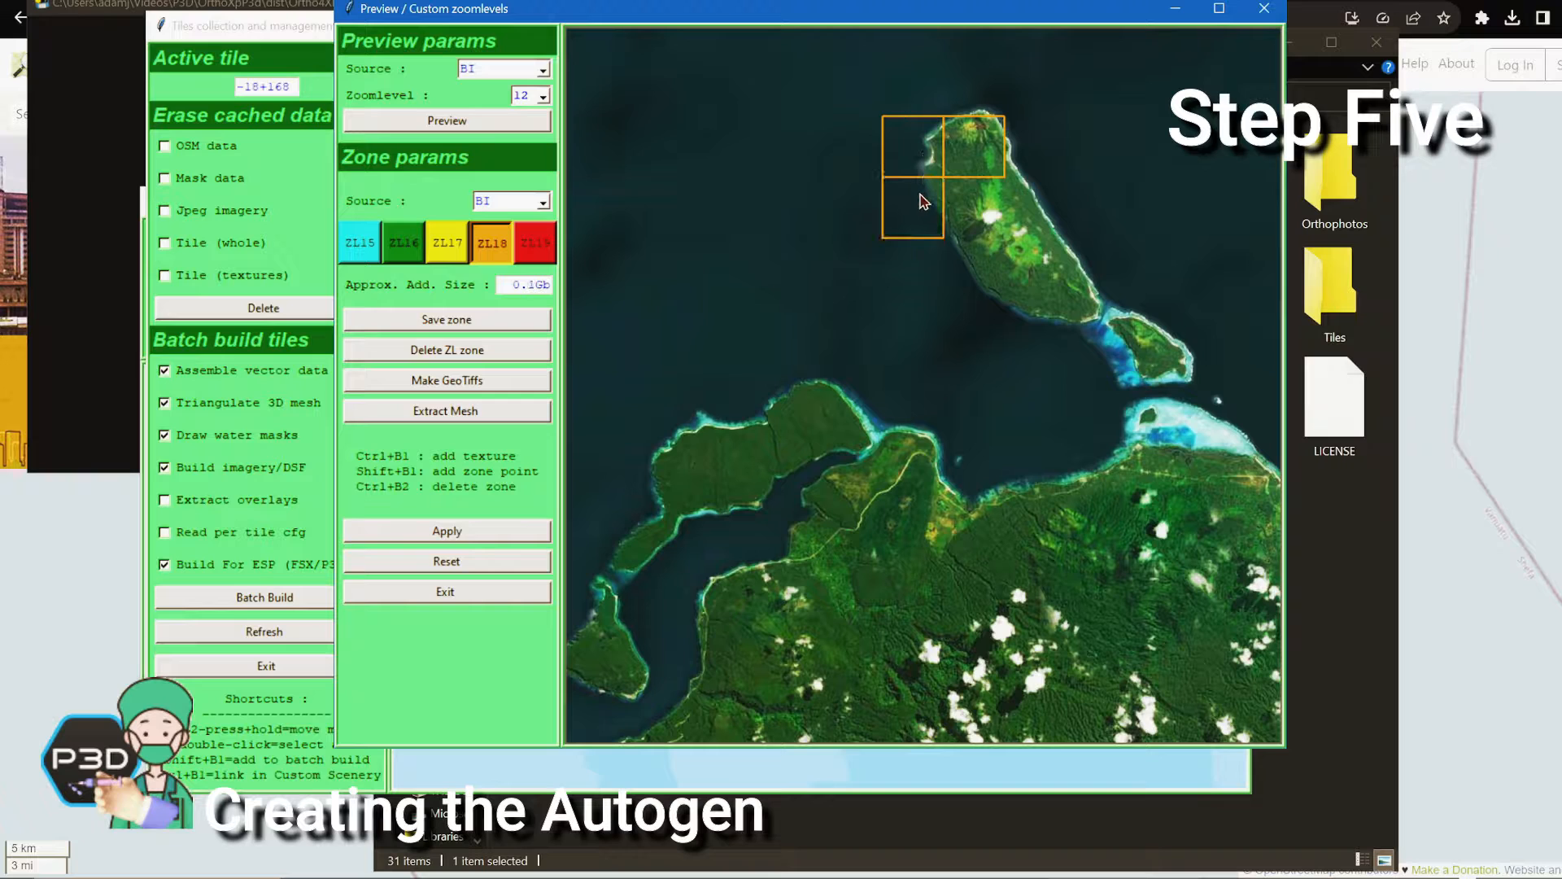
pyautogui.keyDown('ctrl'); pyautogui.click(995, 219); pyautogui.keyUp('ctrl')
pyautogui.keyDown('ctrl'); pyautogui.click(1035, 163); pyautogui.keyUp('ctrl')
pyautogui.keyDown('ctrl'); pyautogui.click(1045, 224); pyautogui.keyUp('ctrl')
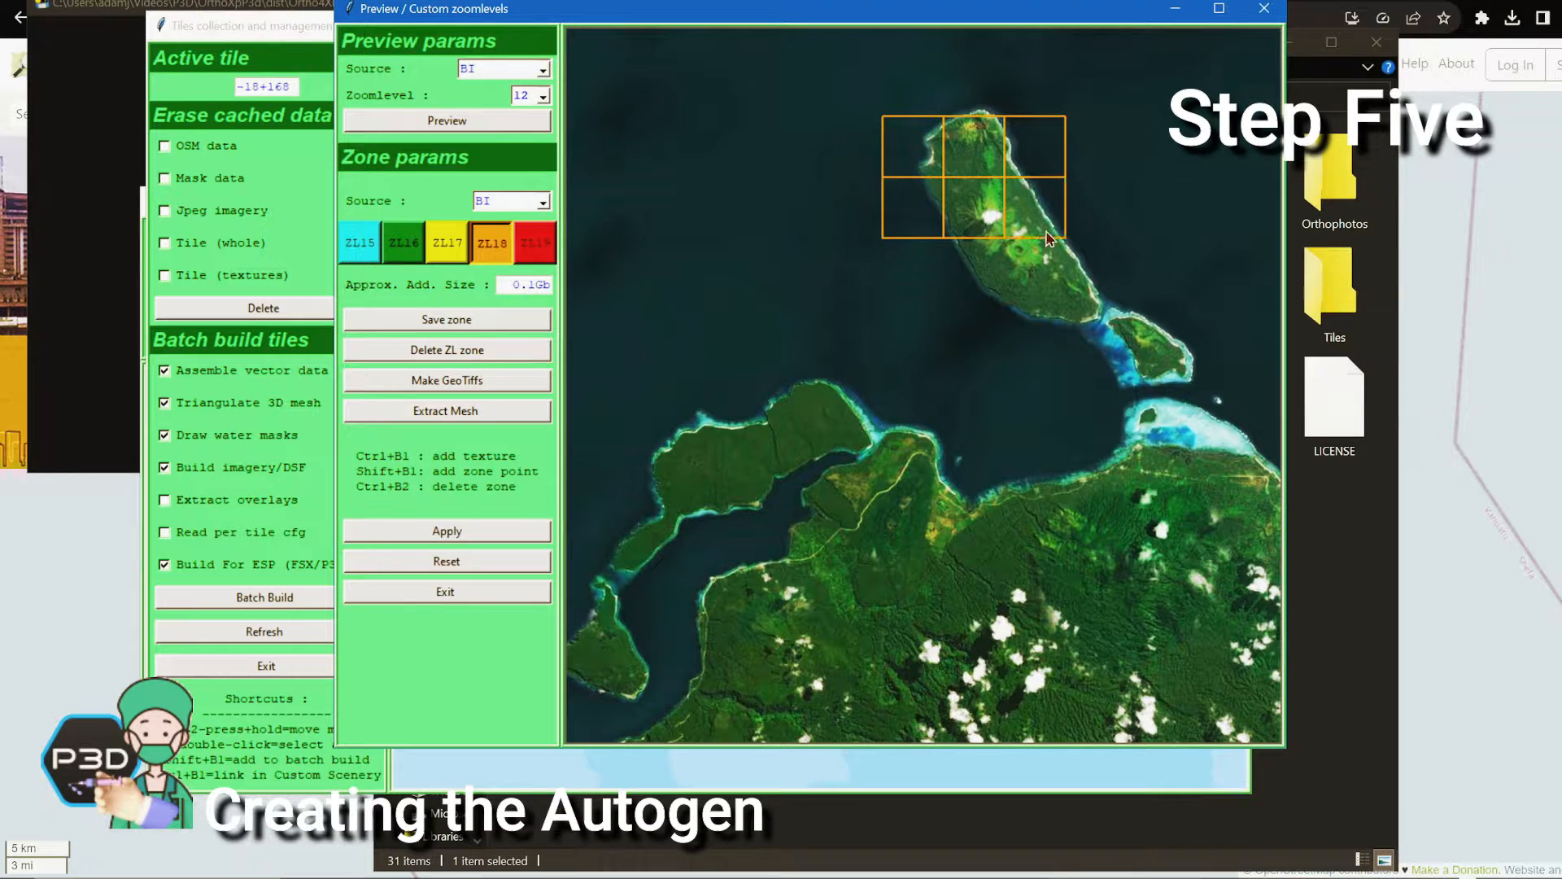
# Add ZL18 texture squares over Nguna's southern half and the small island off its southeastern end
pyautogui.keyDown('ctrl'); pyautogui.click(1089, 276); pyautogui.keyUp('ctrl')
pyautogui.keyDown('ctrl'); pyautogui.click(1120, 326); pyautogui.keyUp('ctrl')
pyautogui.keyDown('ctrl'); pyautogui.click(1160, 350); pyautogui.keyUp('ctrl')
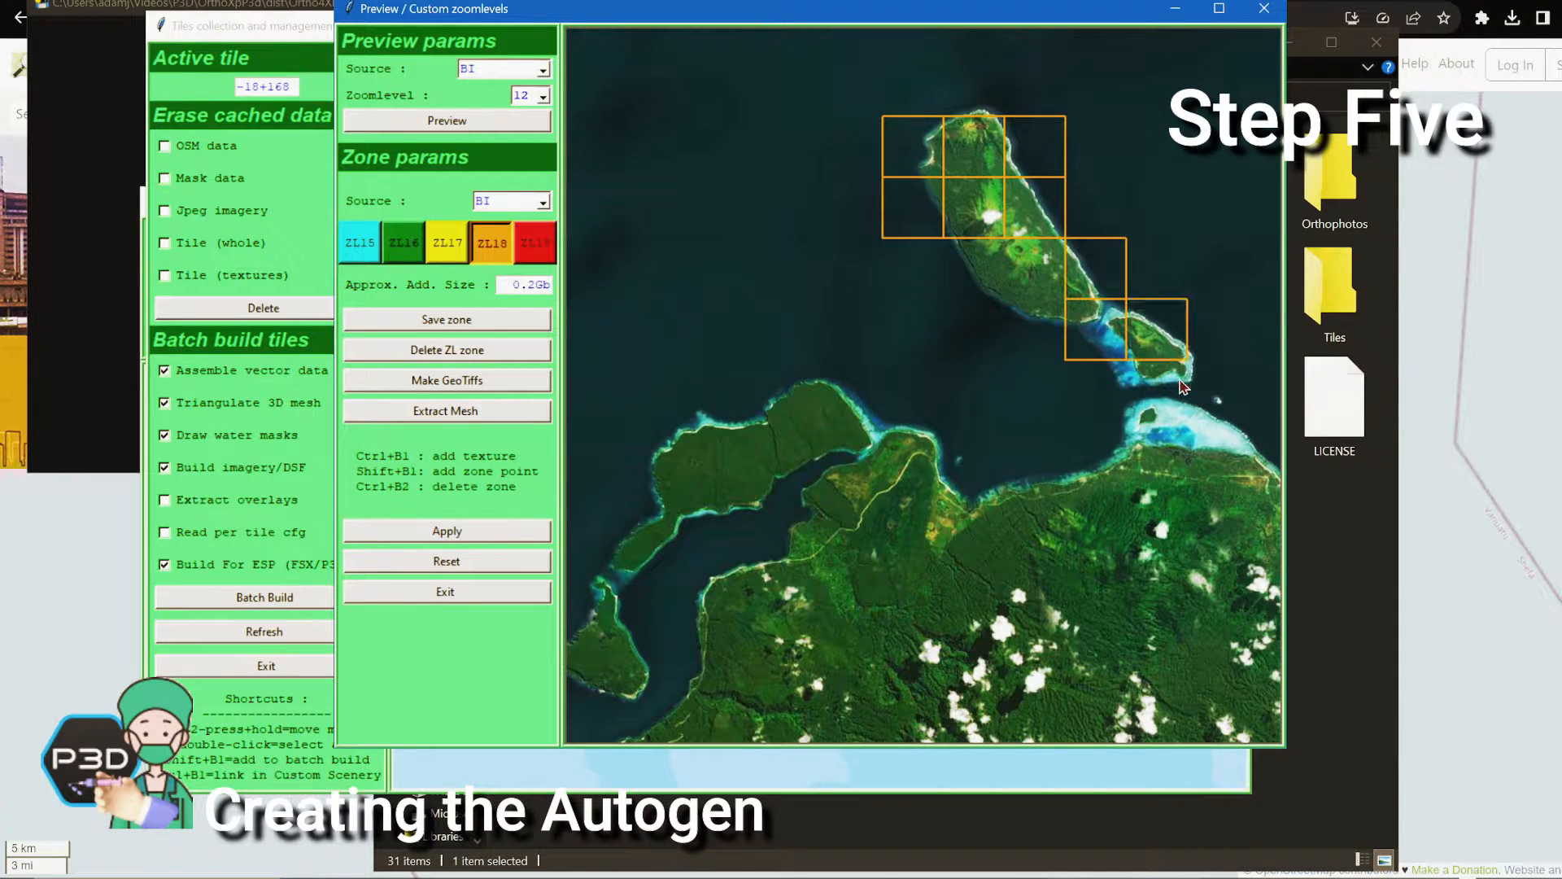
pyautogui.keyDown('ctrl'); pyautogui.click(1182, 387); pyautogui.keyUp('ctrl')
pyautogui.keyDown('ctrl'); pyautogui.click(1046, 286); pyautogui.keyUp('ctrl')
pyautogui.keyDown('ctrl'); pyautogui.click(967, 266); pyautogui.keyUp('ctrl')
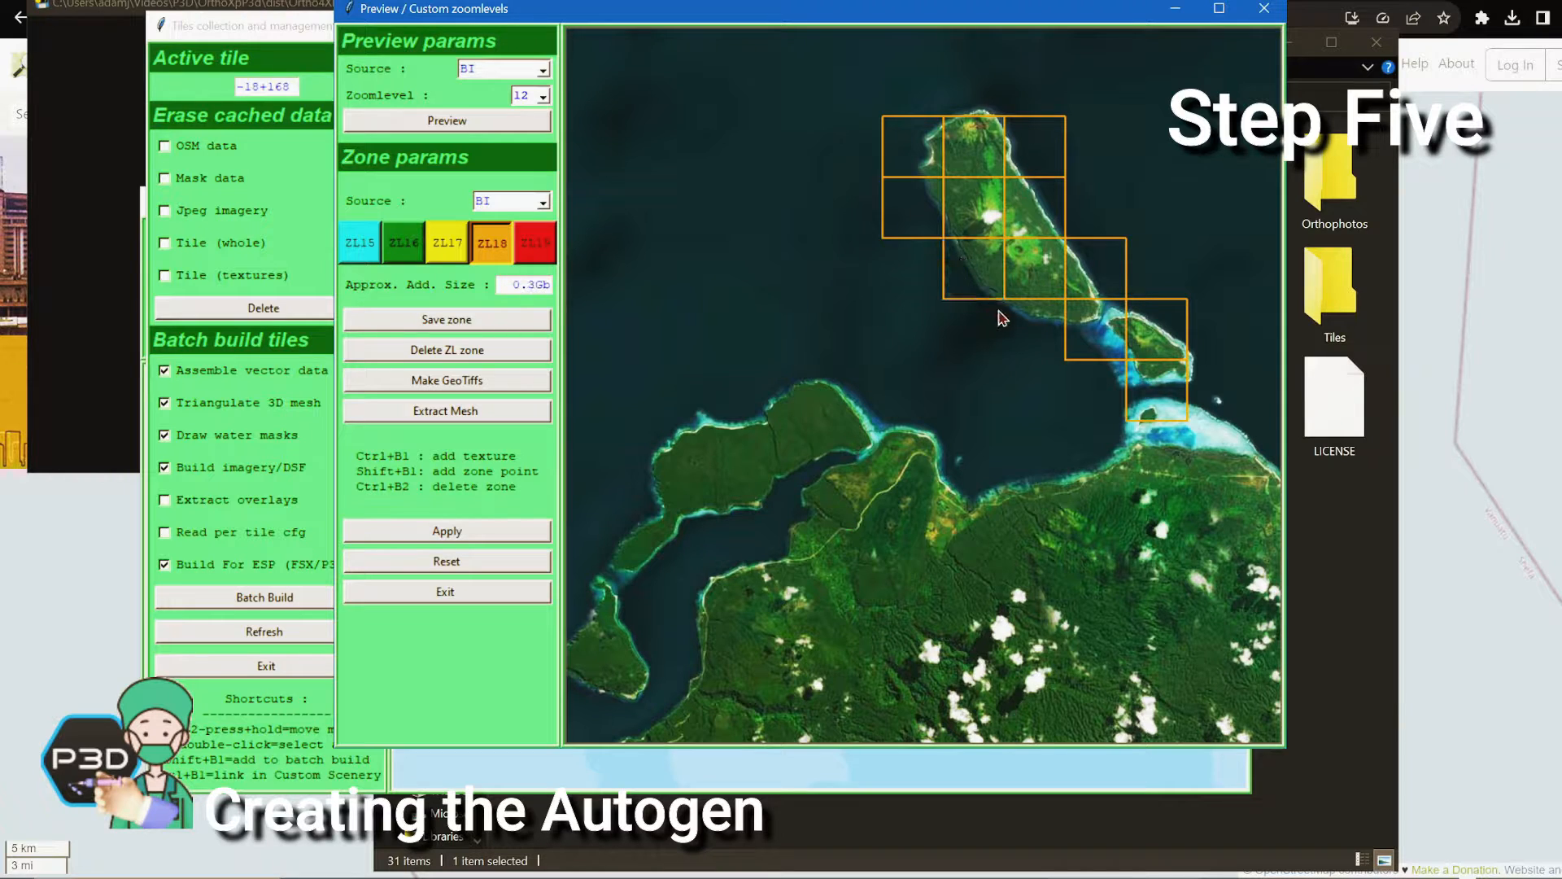
pyautogui.keyDown('ctrl'); pyautogui.click(1022, 337); pyautogui.keyUp('ctrl')
# Extend the ZL18 squares westward along Efate's north coast, from the reef channel to the northwestern headland
pyautogui.keyDown('ctrl'); pyautogui.click(1101, 402); pyautogui.keyUp('ctrl')
pyautogui.keyDown('ctrl'); pyautogui.click(1112, 451); pyautogui.keyUp('ctrl')
pyautogui.keyDown('ctrl'); pyautogui.click(1038, 501); pyautogui.keyUp('ctrl')
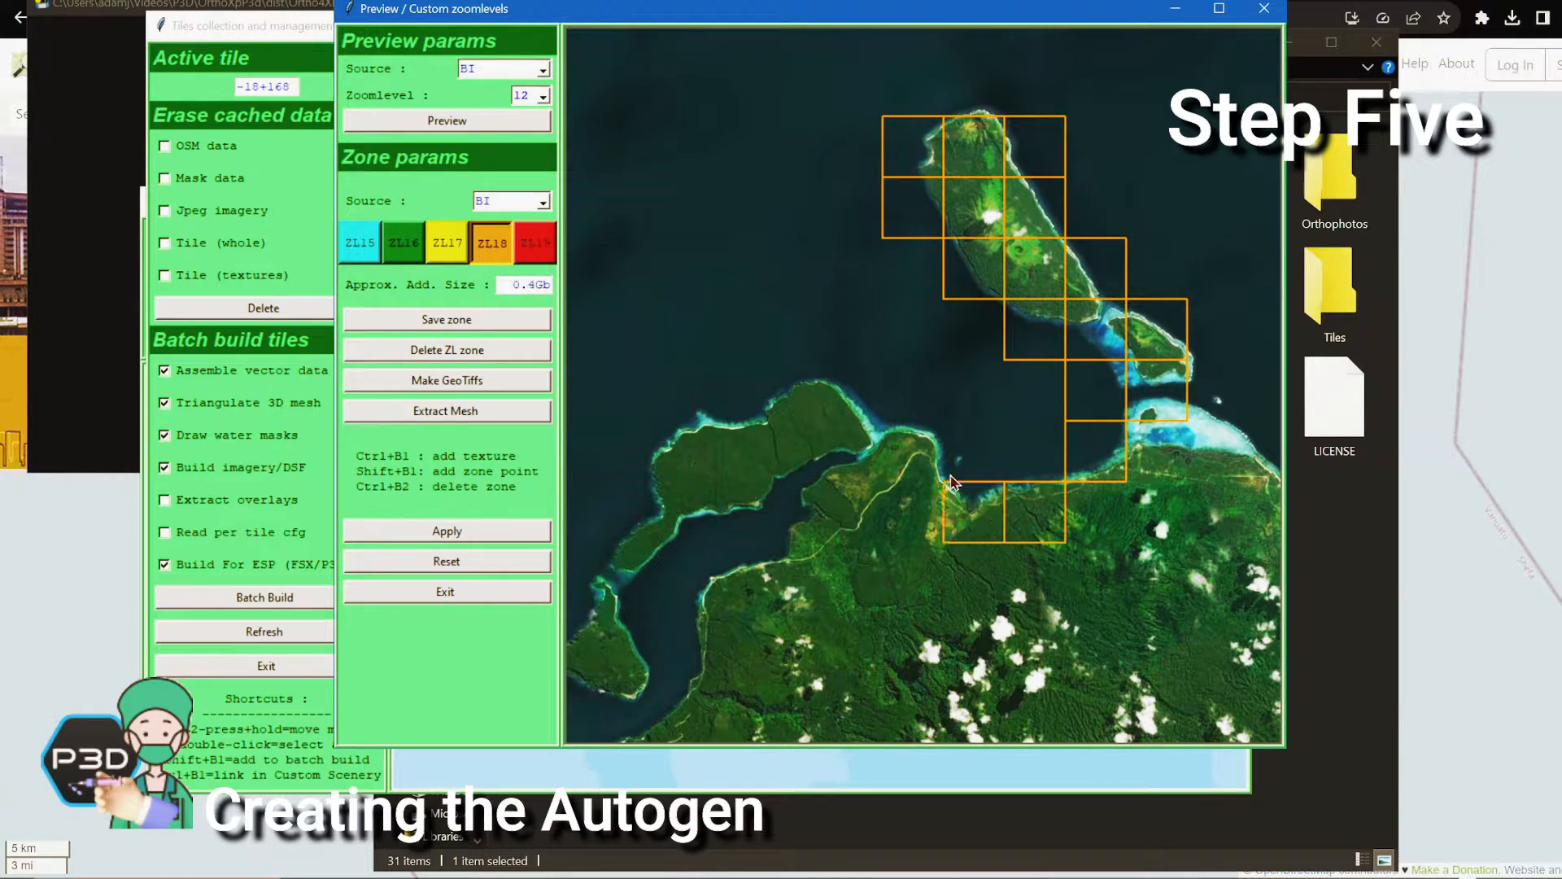
pyautogui.keyDown('ctrl'); pyautogui.click(915, 449); pyautogui.keyUp('ctrl')
# Add ZL18 texture squares along the northern and western shores of Moso island
pyautogui.keyDown('ctrl'); pyautogui.click(863, 404); pyautogui.keyUp('ctrl')
pyautogui.keyDown('ctrl'); pyautogui.click(780, 405); pyautogui.keyUp('ctrl')
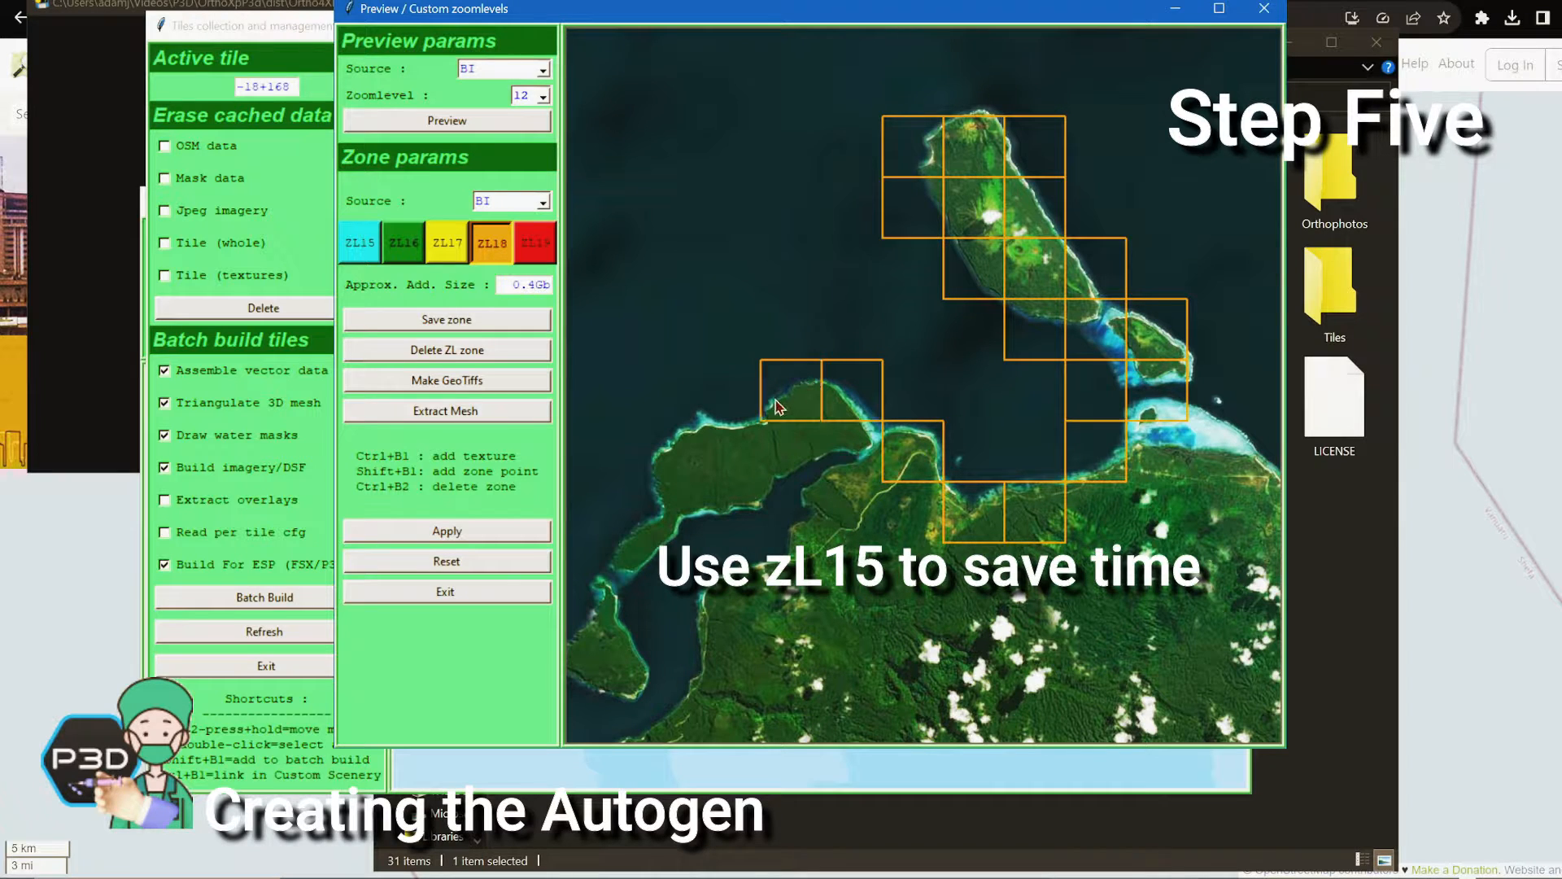
pyautogui.keyDown('ctrl'); pyautogui.click(726, 417); pyautogui.keyUp('ctrl')
pyautogui.keyDown('ctrl'); pyautogui.click(682, 447); pyautogui.keyUp('ctrl')
pyautogui.keyDown('ctrl'); pyautogui.click(657, 517); pyautogui.keyUp('ctrl')
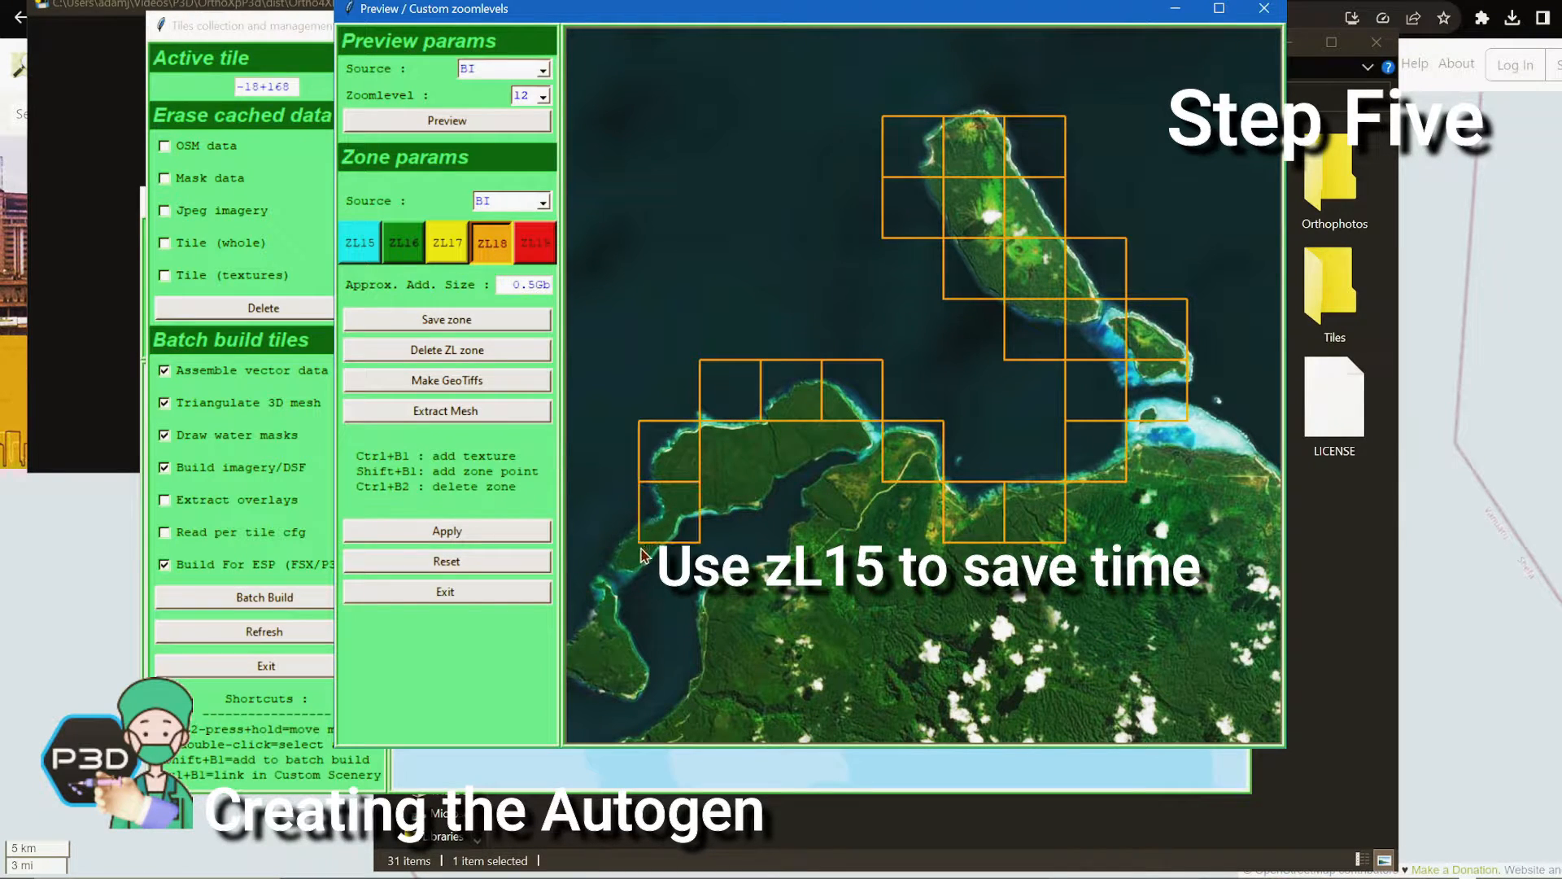
# Continue the ZL18 squares from Moso's southwestern tip down the west side of the neighbouring small island
pyautogui.moveTo(658, 587); pyautogui.dragTo(922, 409)
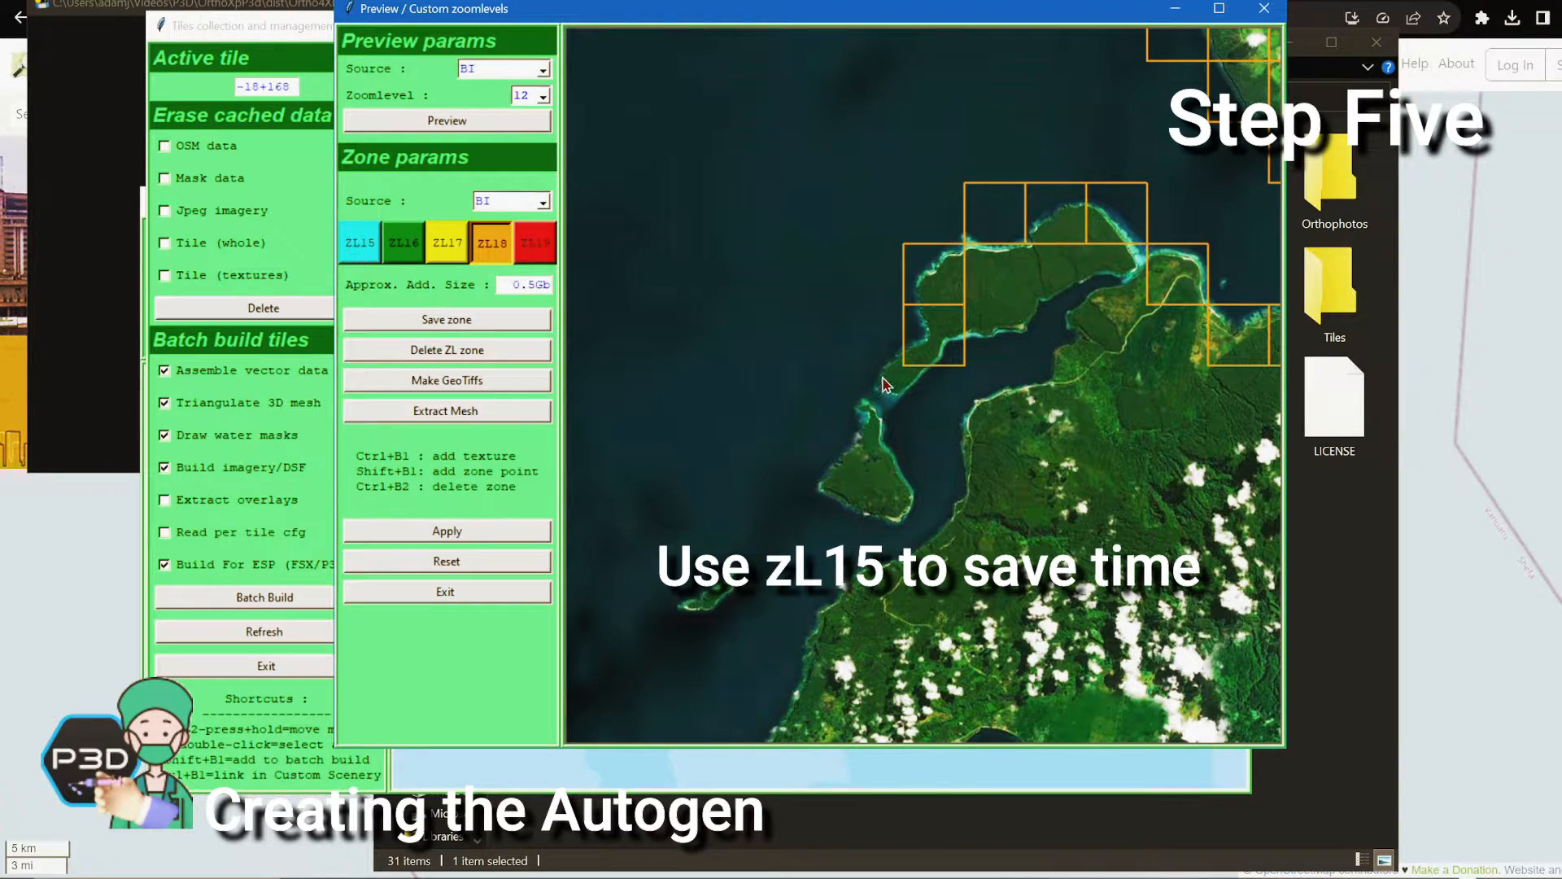
pyautogui.keyDown('ctrl'); pyautogui.click(886, 389); pyautogui.keyUp('ctrl')
pyautogui.keyDown('ctrl'); pyautogui.click(826, 462); pyautogui.keyUp('ctrl')
pyautogui.keyDown('ctrl'); pyautogui.click(826, 509); pyautogui.keyUp('ctrl')
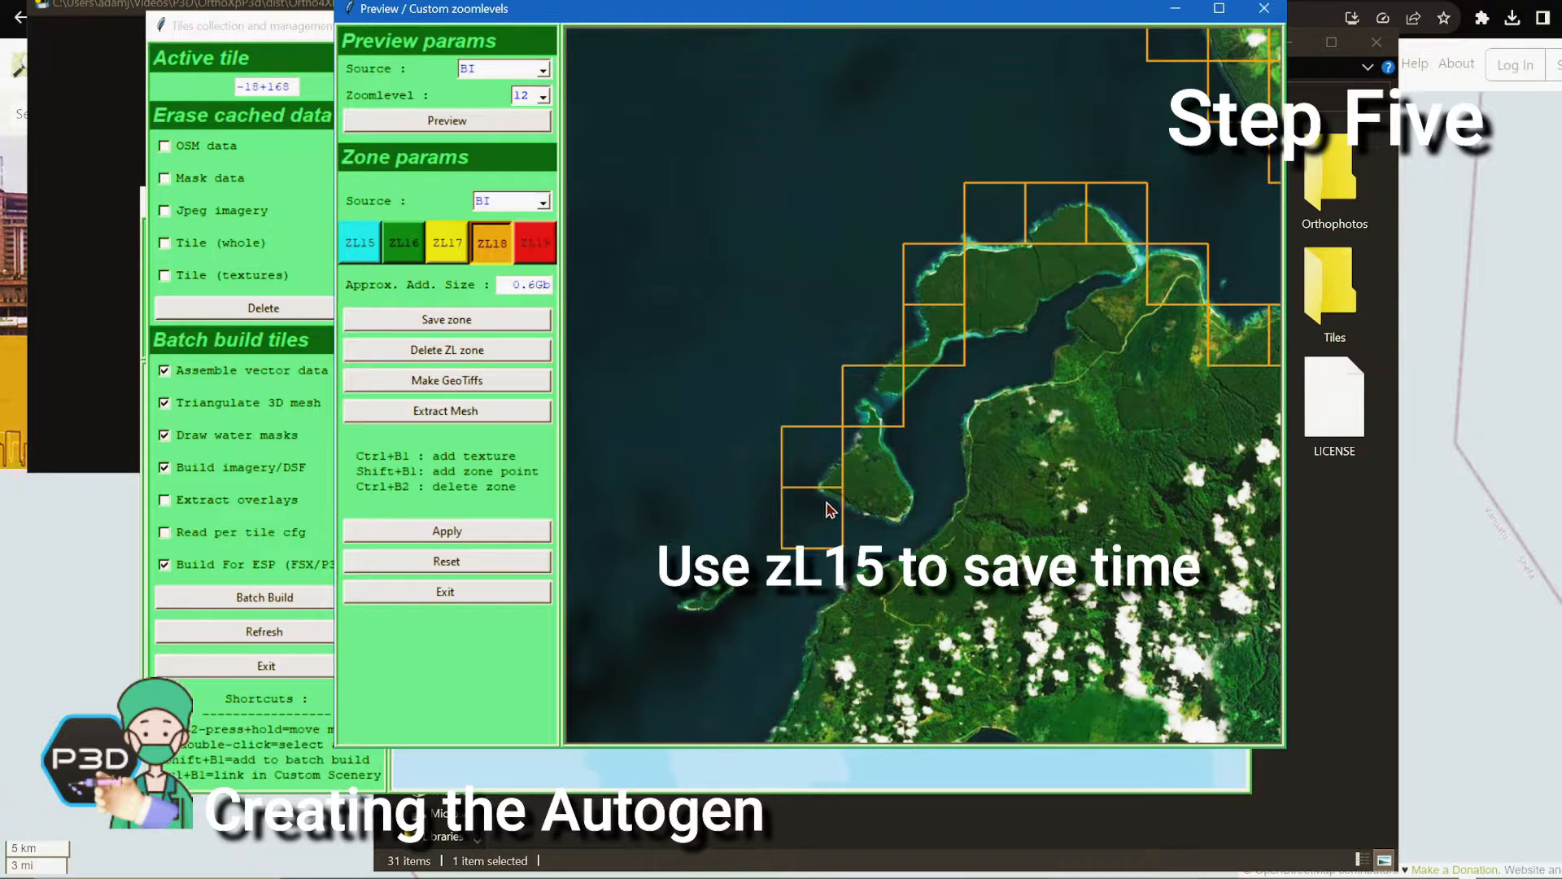
# Cover the tiny southwestern islet with ZL18 squares and remove the surplus open-water square just south of it
pyautogui.keyDown('ctrl'); pyautogui.click(735, 590); pyautogui.keyUp('ctrl')
pyautogui.keyDown('ctrl'); pyautogui.click(698, 620); pyautogui.keyUp('ctrl')
pyautogui.keyDown('ctrl'); pyautogui.click(703, 601); pyautogui.keyUp('ctrl')
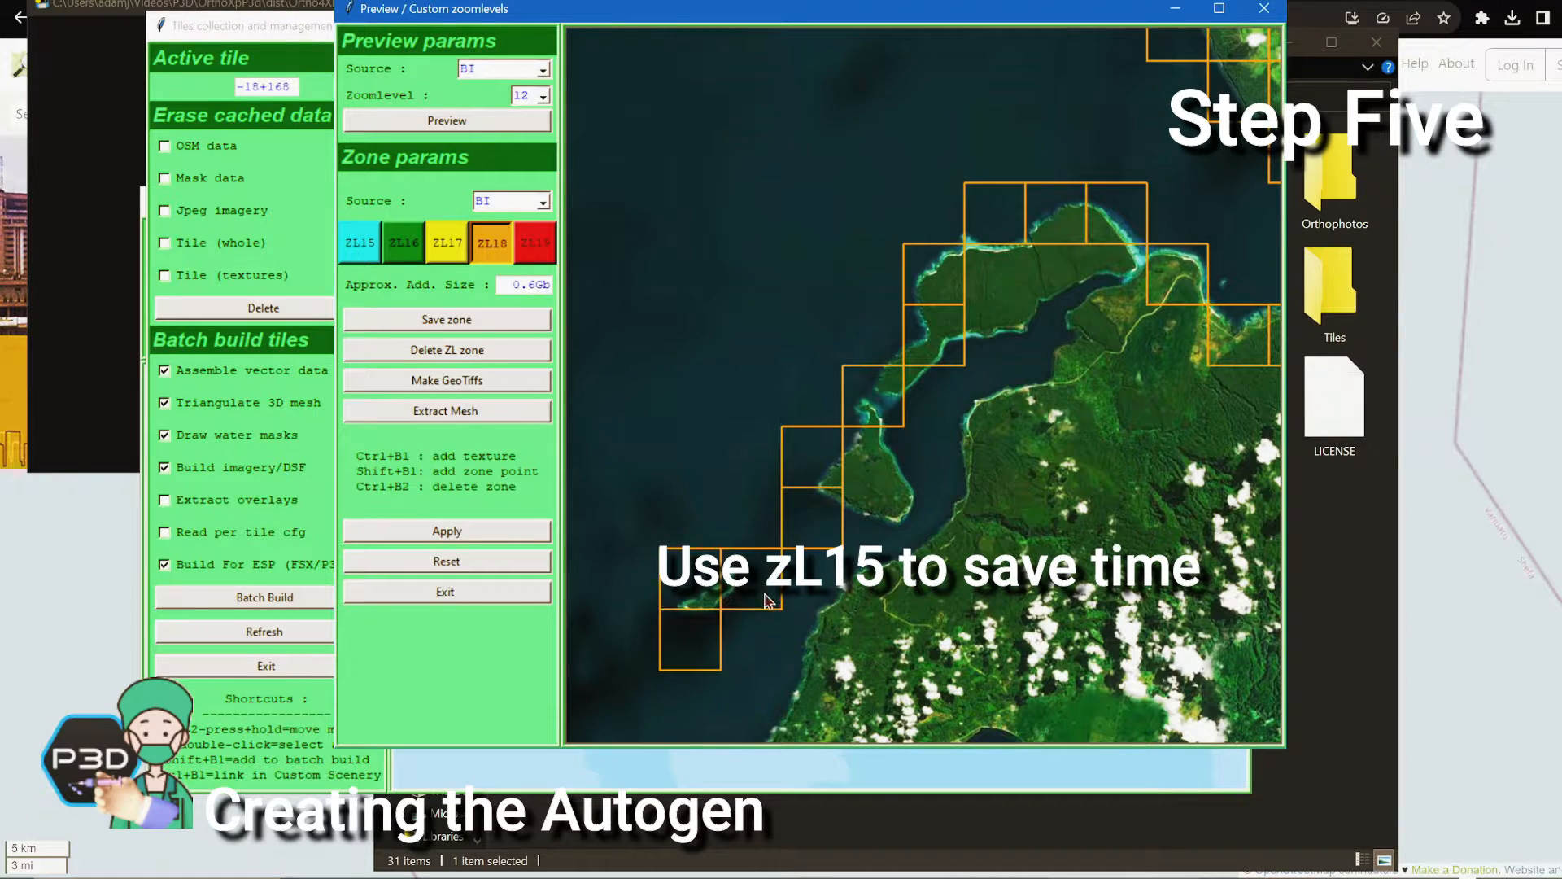
pyautogui.keyDown('ctrl'); pyautogui.click(690, 647); pyautogui.keyUp('ctrl')
pyautogui.keyDown('ctrl'); pyautogui.click(688, 641); pyautogui.keyUp('ctrl')
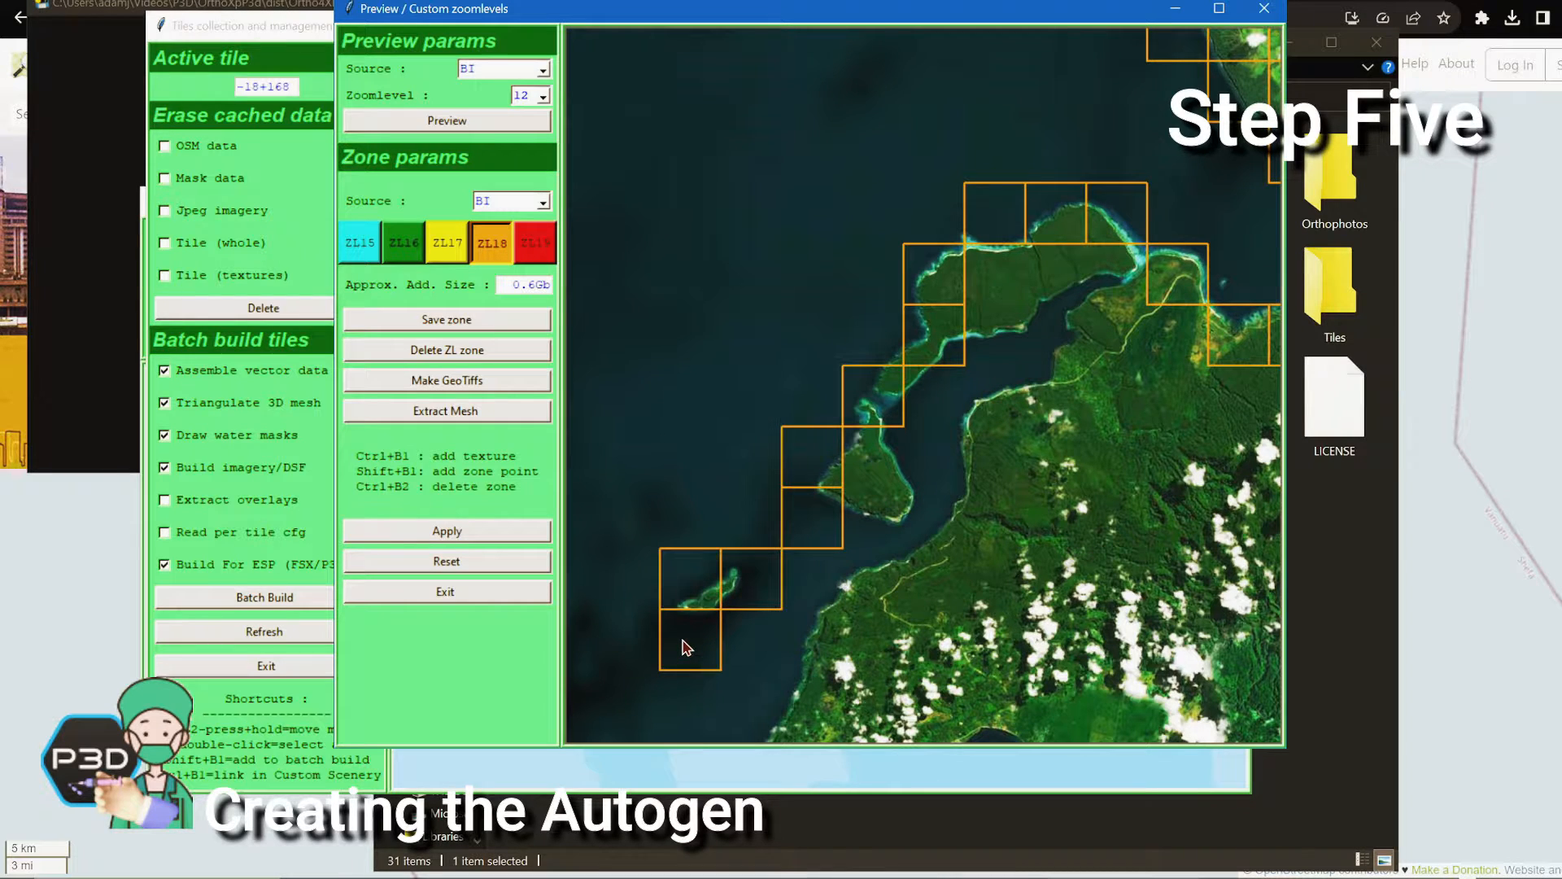
pyautogui.keyDown('ctrl'); pyautogui.click(683, 638); pyautogui.keyUp('ctrl')
# Mark ZL18 squares along Efate's northwest coast facing Moso, dropping the surplus square in the channel
pyautogui.keyDown('ctrl'); pyautogui.click(1115, 294); pyautogui.keyUp('ctrl')
pyautogui.keyDown('ctrl'); pyautogui.click(1070, 330); pyautogui.keyUp('ctrl')
pyautogui.keyDown('ctrl'); pyautogui.click(1037, 390); pyautogui.keyUp('ctrl')
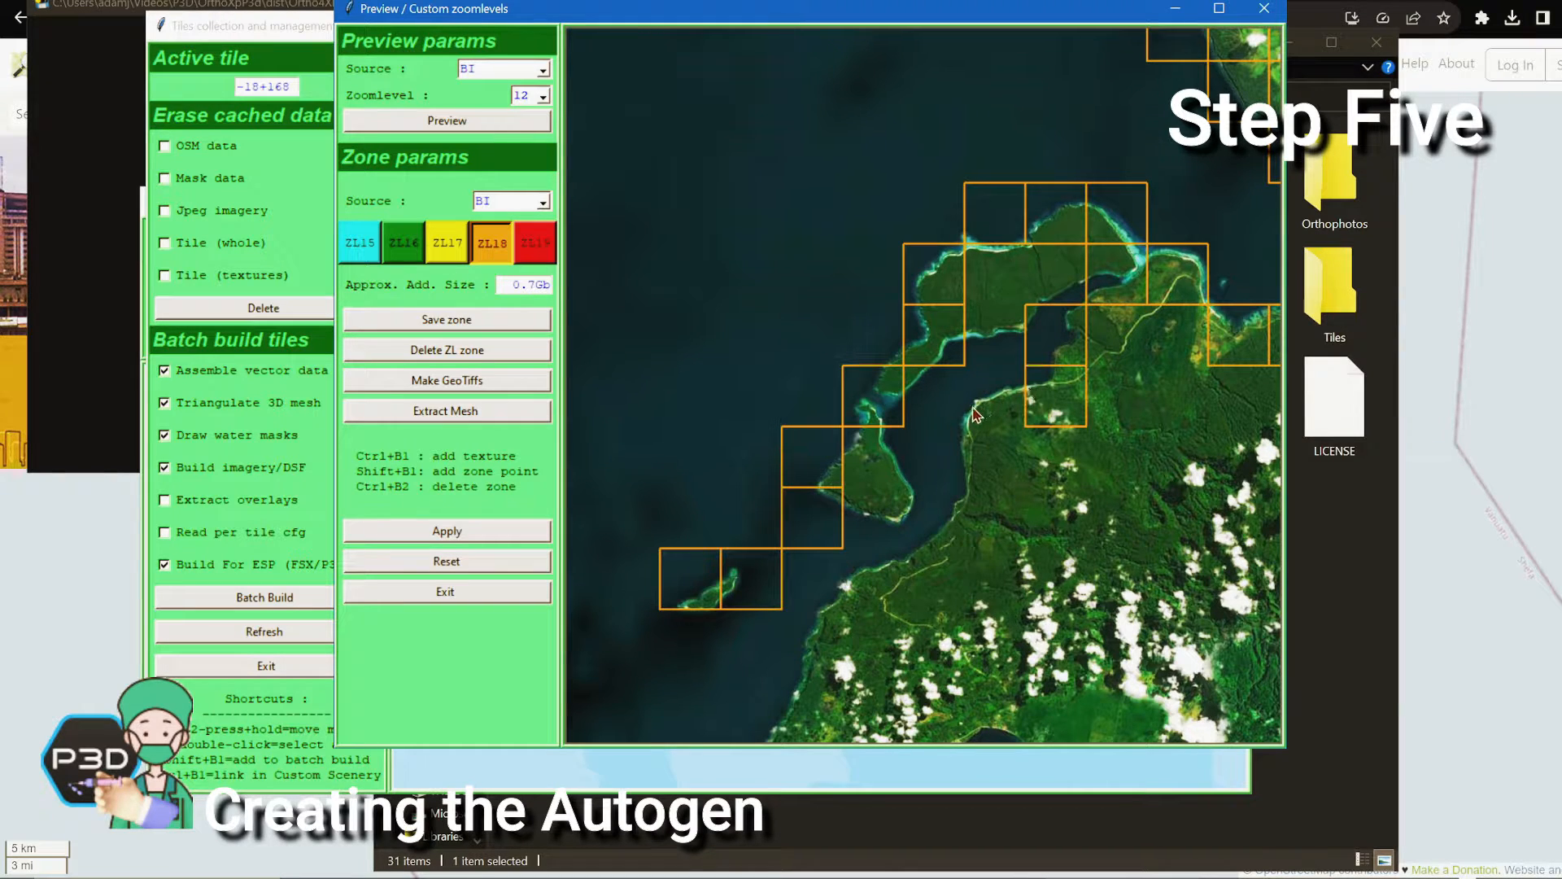
pyautogui.keyDown('ctrl'); pyautogui.click(977, 411); pyautogui.keyUp('ctrl')
pyautogui.keyDown('ctrl'); pyautogui.click(957, 448); pyautogui.keyUp('ctrl')
pyautogui.keyDown('ctrl'); pyautogui.click(957, 519); pyautogui.keyUp('ctrl')
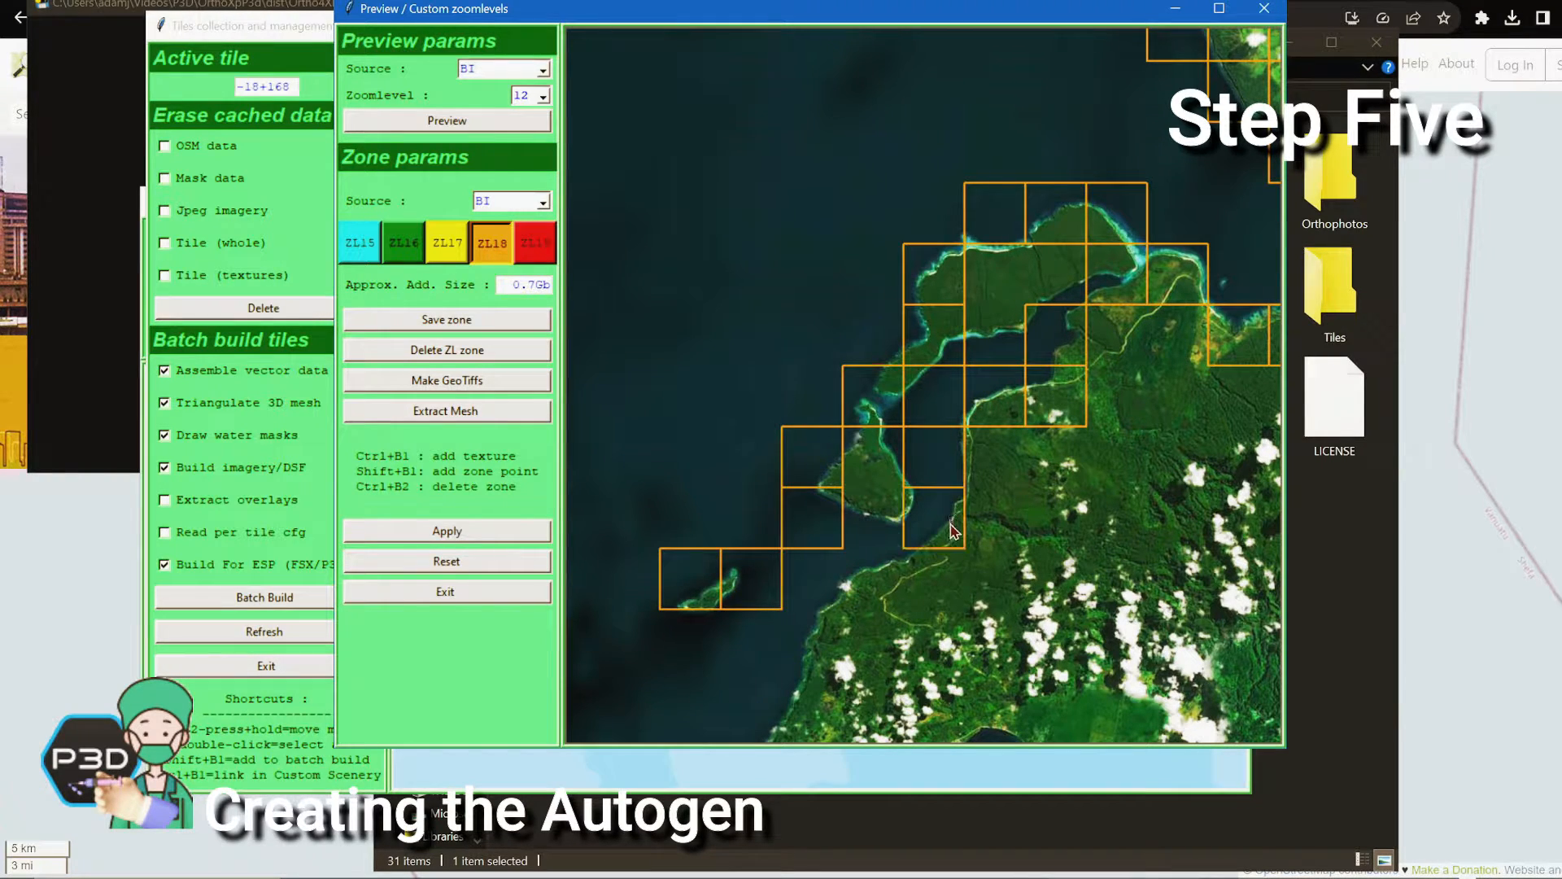
pyautogui.keyDown('ctrl'); pyautogui.click(936, 463); pyautogui.keyUp('ctrl')
pyautogui.keyDown('ctrl'); pyautogui.click(895, 565); pyautogui.keyUp('ctrl')
pyautogui.keyDown('ctrl'); pyautogui.click(835, 603); pyautogui.keyUp('ctrl')
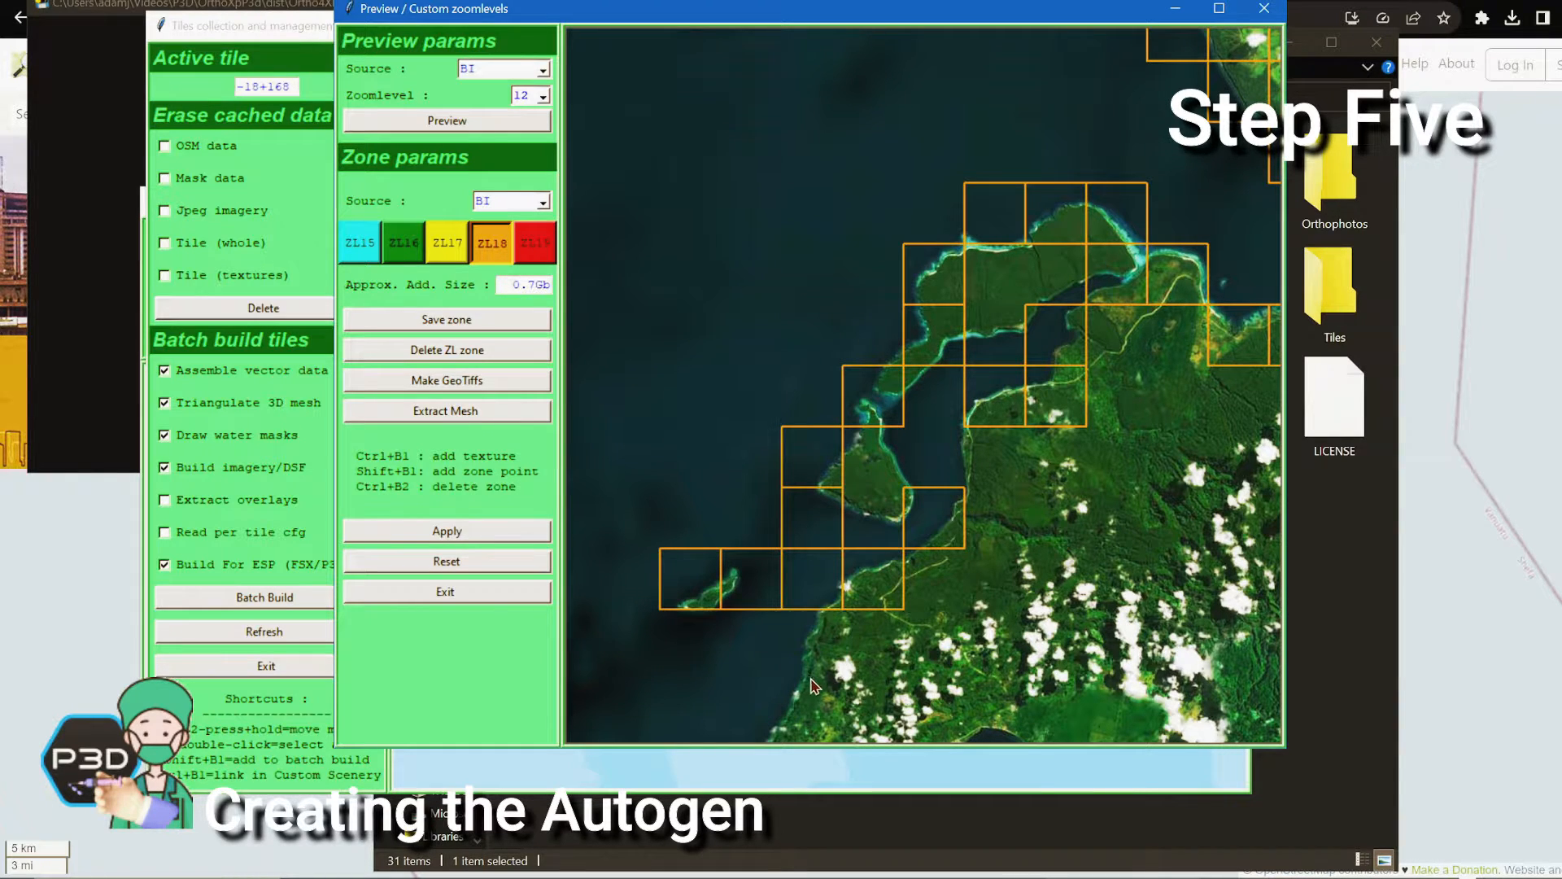
# Add ZL18 texture squares down Efate's west coast and around the tip of the southwestern peninsula
pyautogui.moveTo(838, 673); pyautogui.dragTo(866, 337)
pyautogui.keyDown('ctrl'); pyautogui.click(846, 313); pyautogui.keyUp('ctrl')
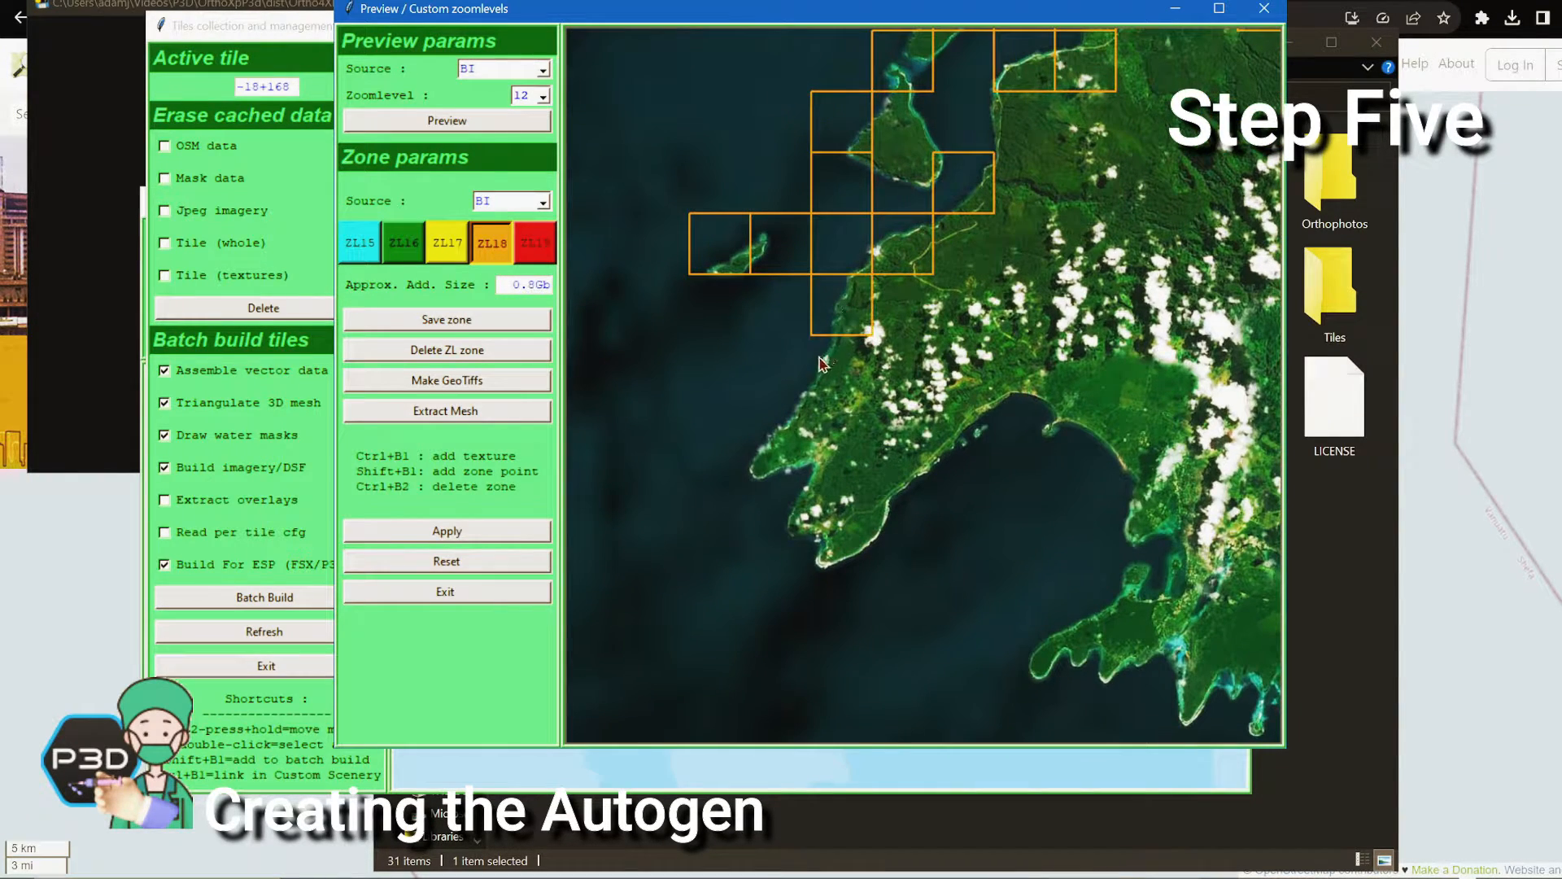
pyautogui.keyDown('ctrl'); pyautogui.click(821, 362); pyautogui.keyUp('ctrl')
pyautogui.keyDown('ctrl'); pyautogui.click(791, 409); pyautogui.keyUp('ctrl')
pyautogui.keyDown('ctrl'); pyautogui.click(775, 483); pyautogui.keyUp('ctrl')
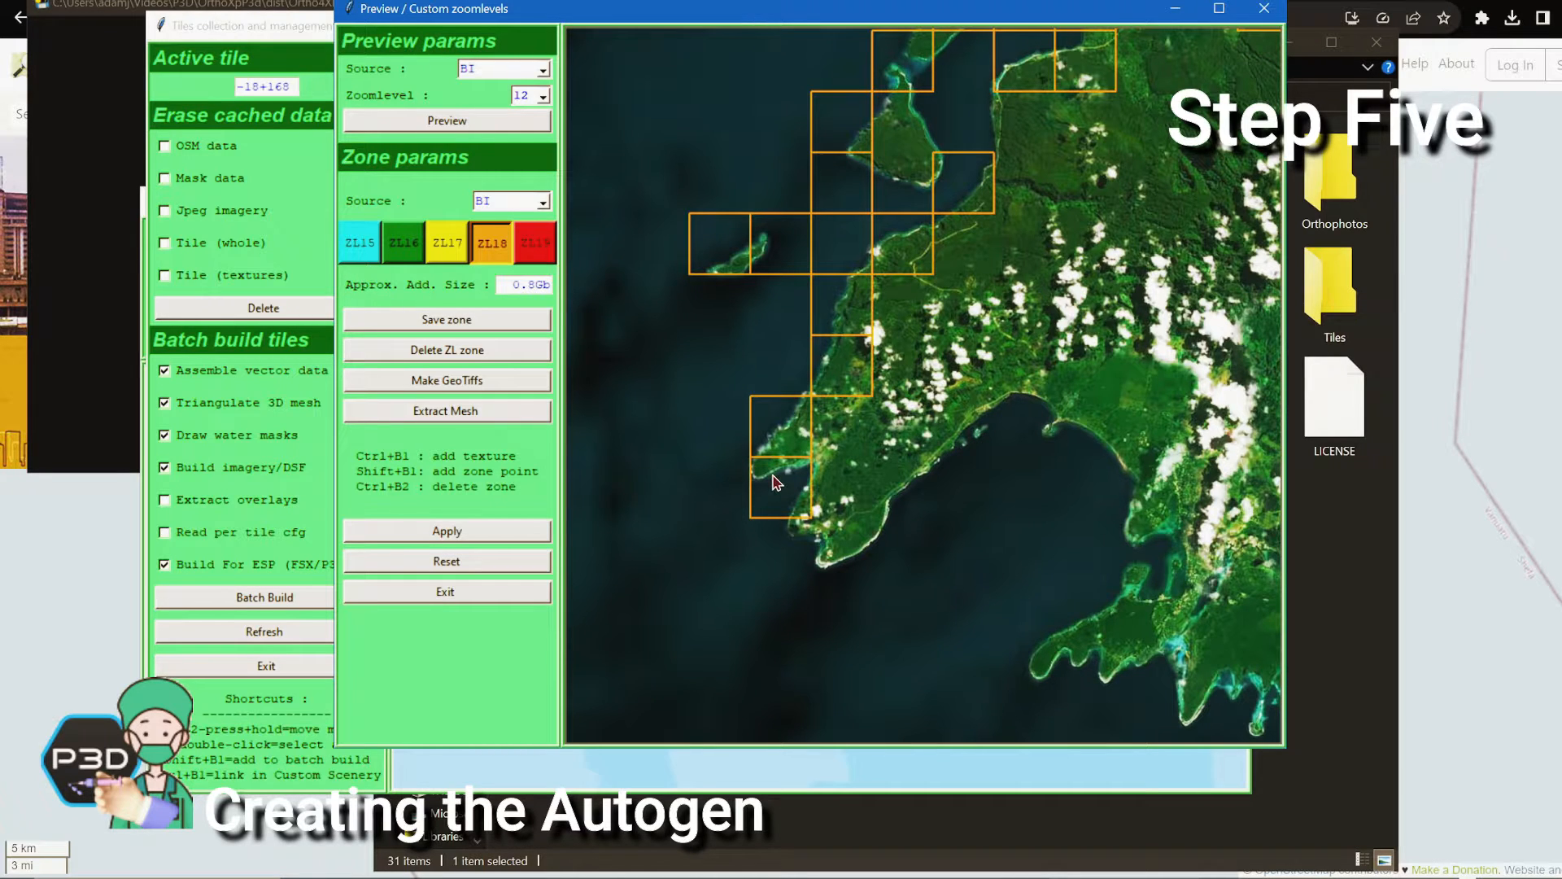
pyautogui.keyDown('ctrl'); pyautogui.click(822, 545); pyautogui.keyUp('ctrl')
pyautogui.keyDown('ctrl'); pyautogui.click(804, 548); pyautogui.keyUp('ctrl')
# Mark ZL18 squares along the peninsula's southeastern shore and the head of the adjoining large bay
pyautogui.keyDown('ctrl'); pyautogui.click(910, 488); pyautogui.keyUp('ctrl')
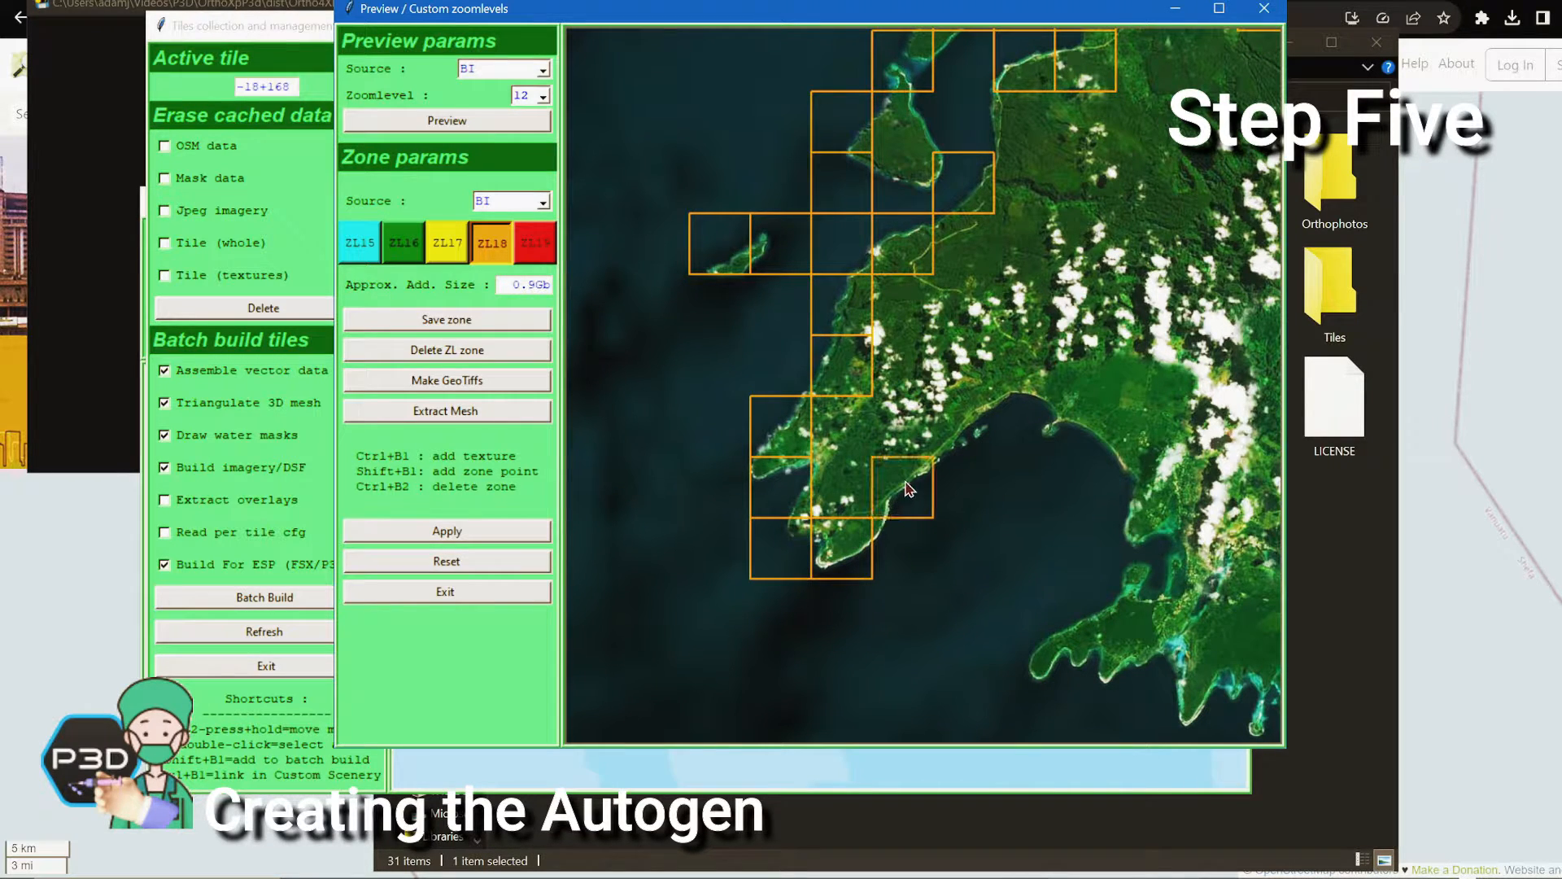
pyautogui.keyDown('ctrl'); pyautogui.click(893, 534); pyautogui.keyUp('ctrl')
pyautogui.keyDown('ctrl'); pyautogui.click(951, 473); pyautogui.keyUp('ctrl')
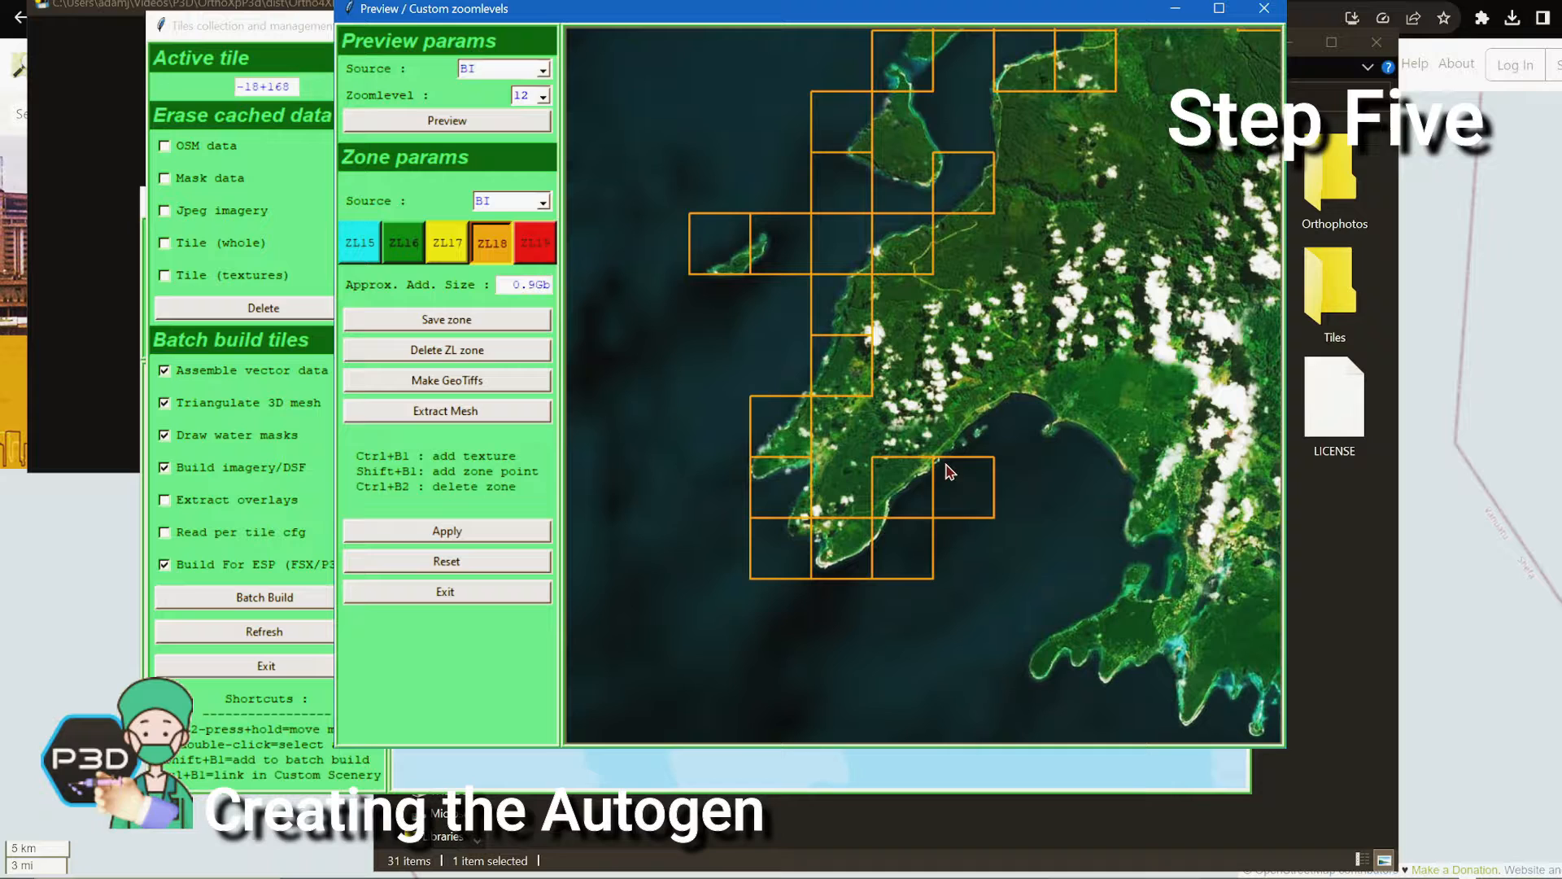
pyautogui.keyDown('ctrl'); pyautogui.click(966, 425); pyautogui.keyUp('ctrl')
pyautogui.keyDown('ctrl'); pyautogui.click(1022, 411); pyautogui.keyUp('ctrl')
pyautogui.keyDown('ctrl'); pyautogui.click(1089, 427); pyautogui.keyUp('ctrl')
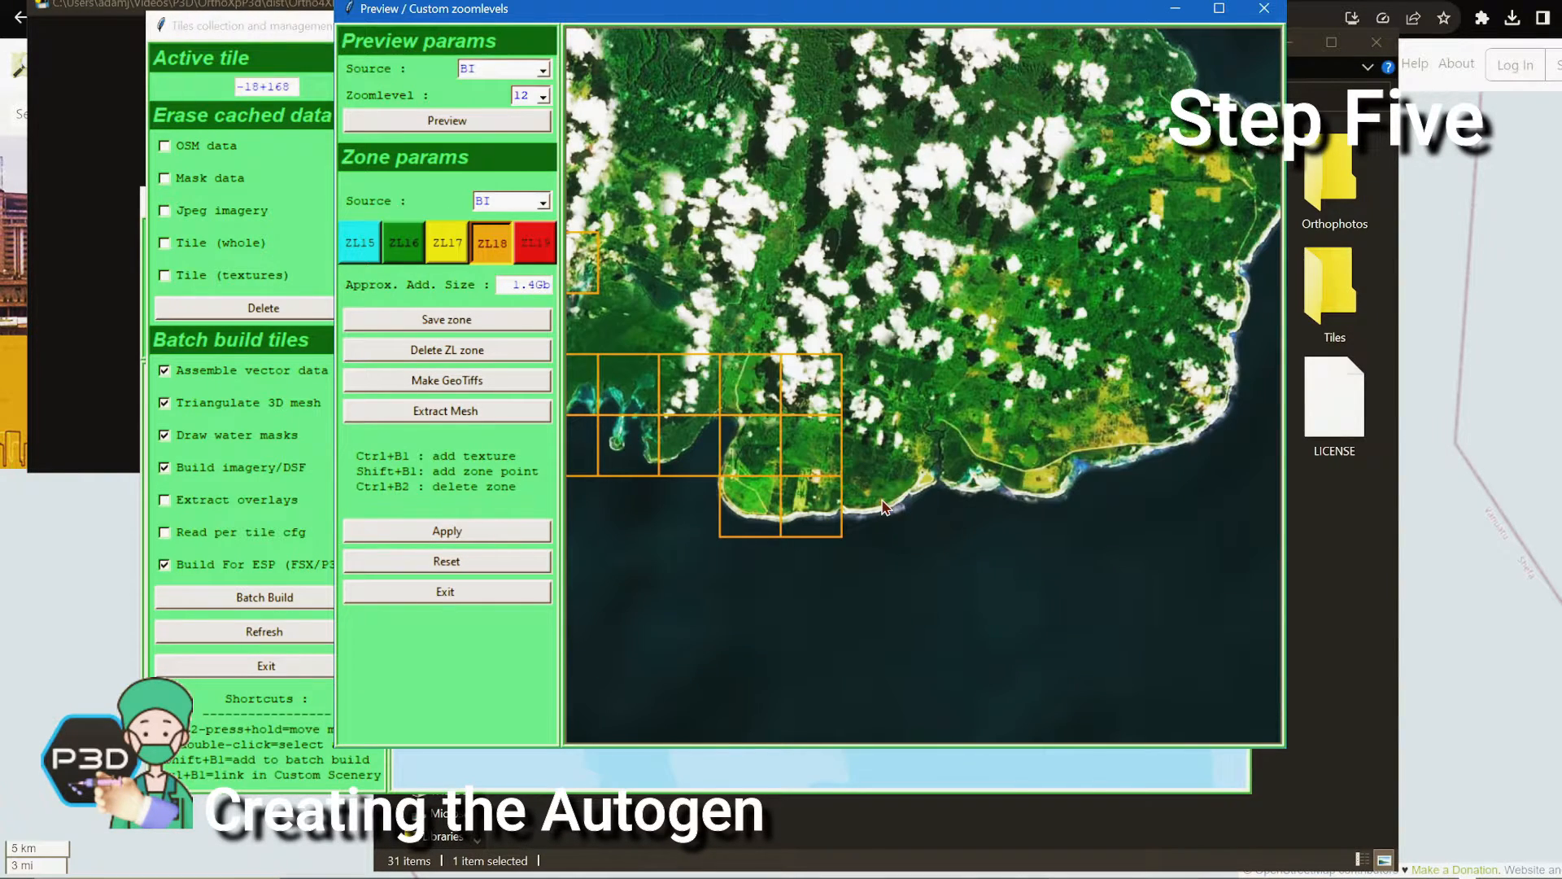
# Extend the ZL18 texture squares eastward along Efate's south coast
pyautogui.keyDown('ctrl'); pyautogui.click(875, 506); pyautogui.keyUp('ctrl')
pyautogui.keyDown('ctrl'); pyautogui.click(974, 511); pyautogui.keyUp('ctrl')
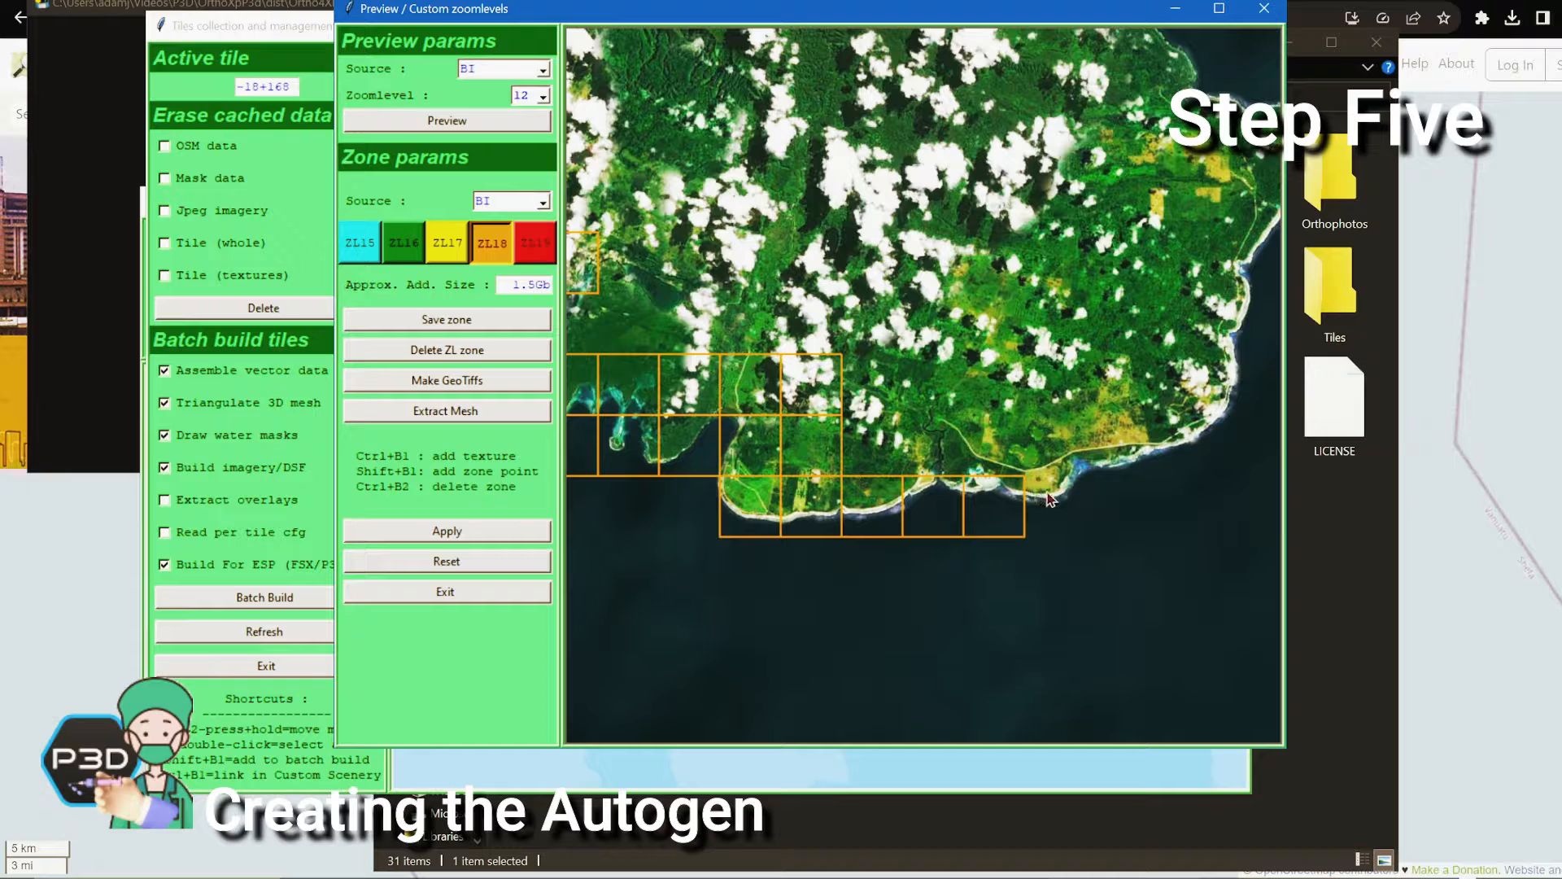
pyautogui.keyDown('ctrl'); pyautogui.click(1054, 499); pyautogui.keyUp('ctrl')
pyautogui.keyDown('ctrl'); pyautogui.click(1117, 446); pyautogui.keyUp('ctrl')
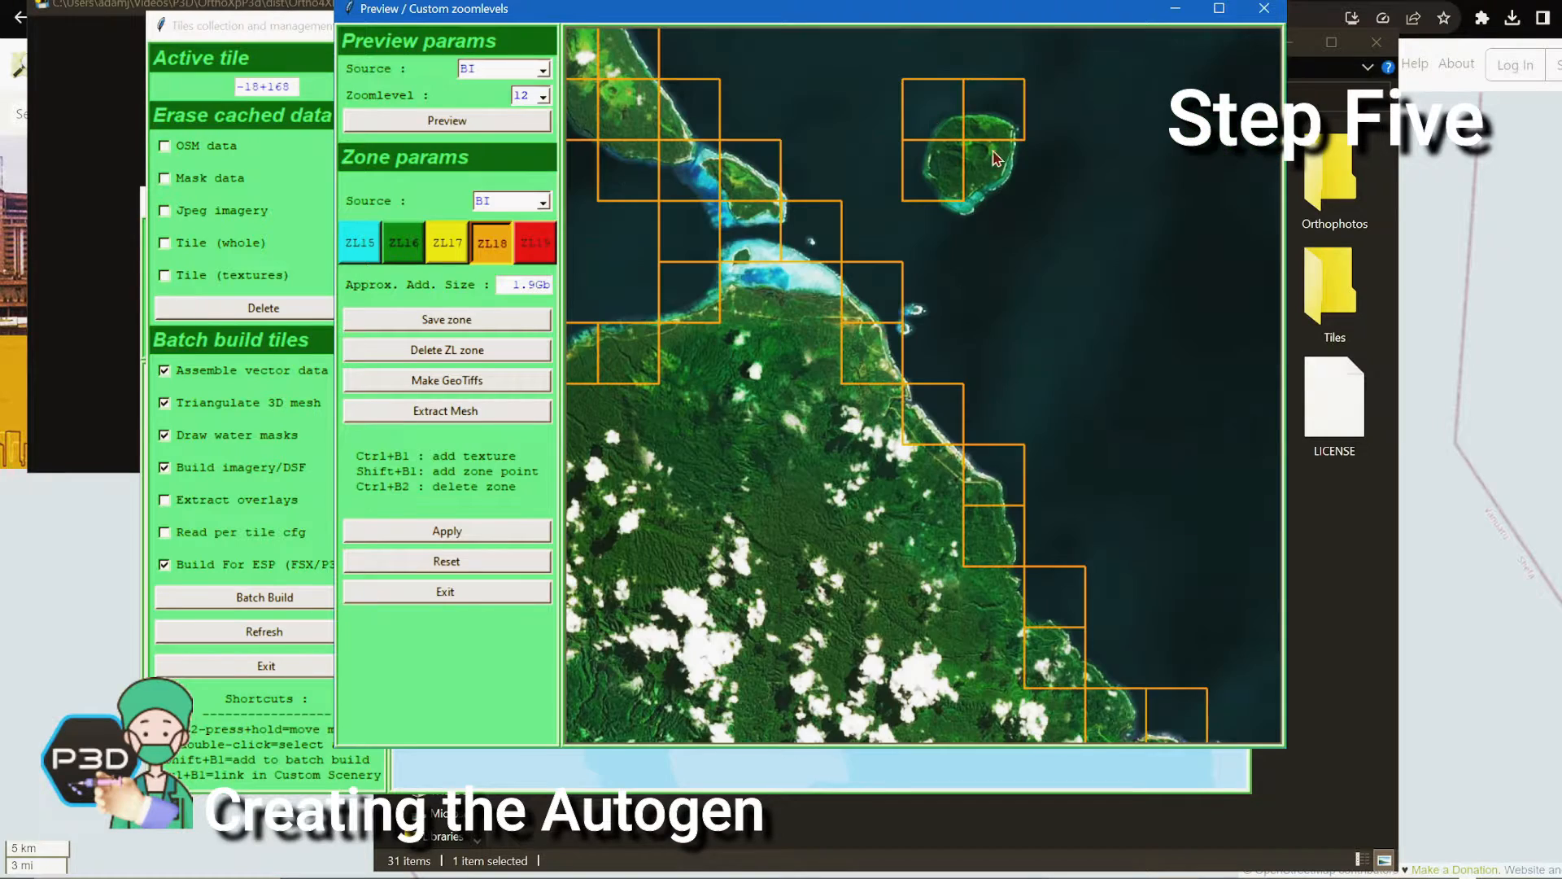
# Check the marked coastline and fill a remaining ZL18 gap around the islands off Efate's northwest coast
pyautogui.moveTo(910, 285); pyautogui.dragTo(1082, 765)
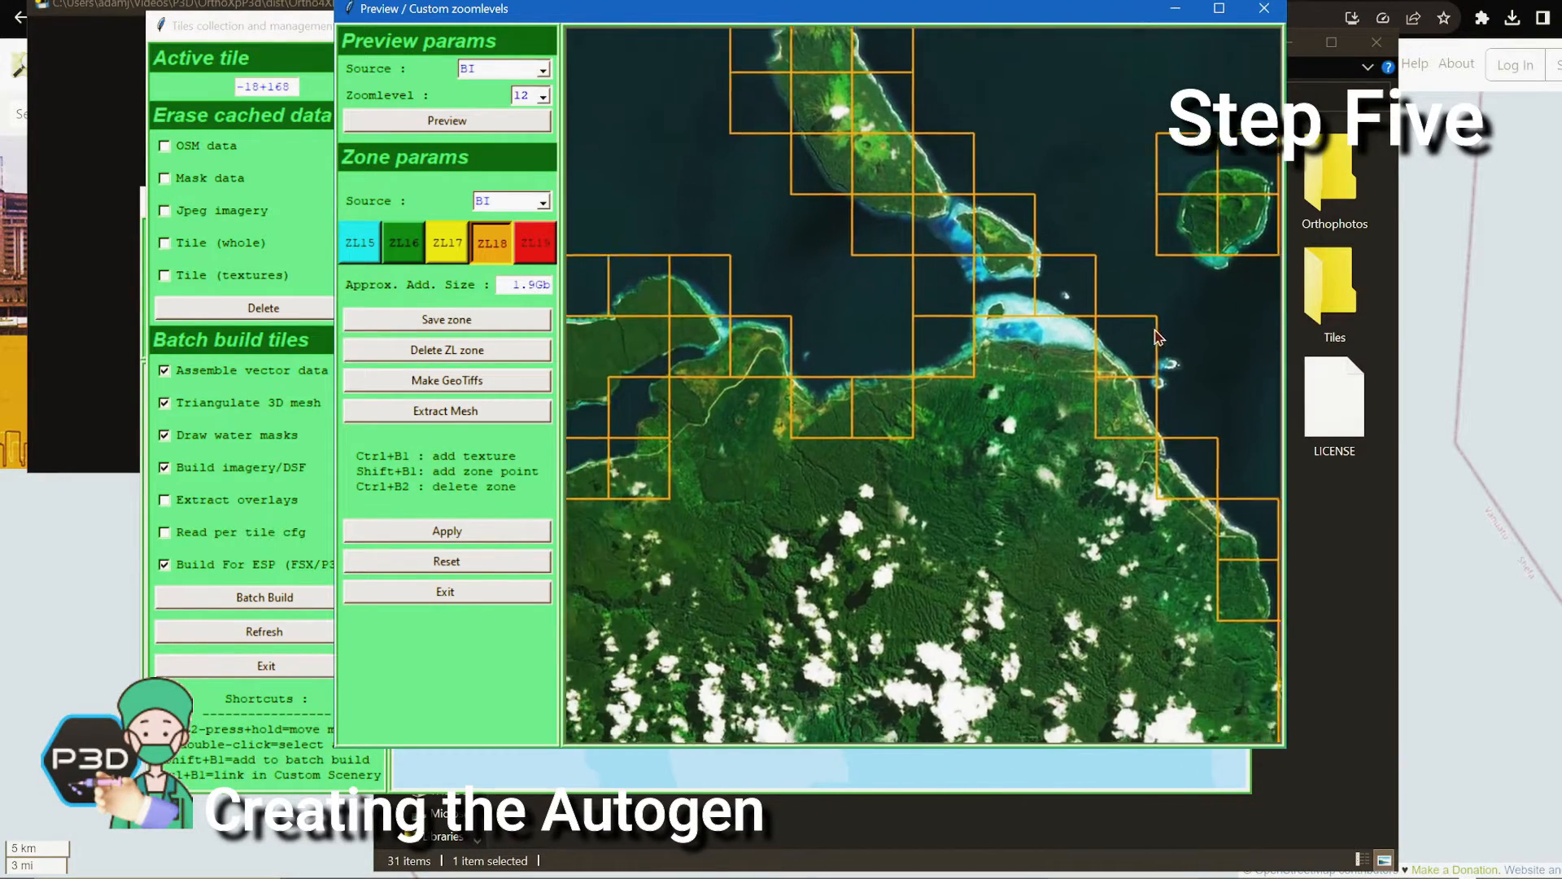
pyautogui.moveTo(899, 417); pyautogui.dragTo(1020, 375)
pyautogui.keyDown('ctrl'); pyautogui.click(635, 281); pyautogui.keyUp('ctrl')
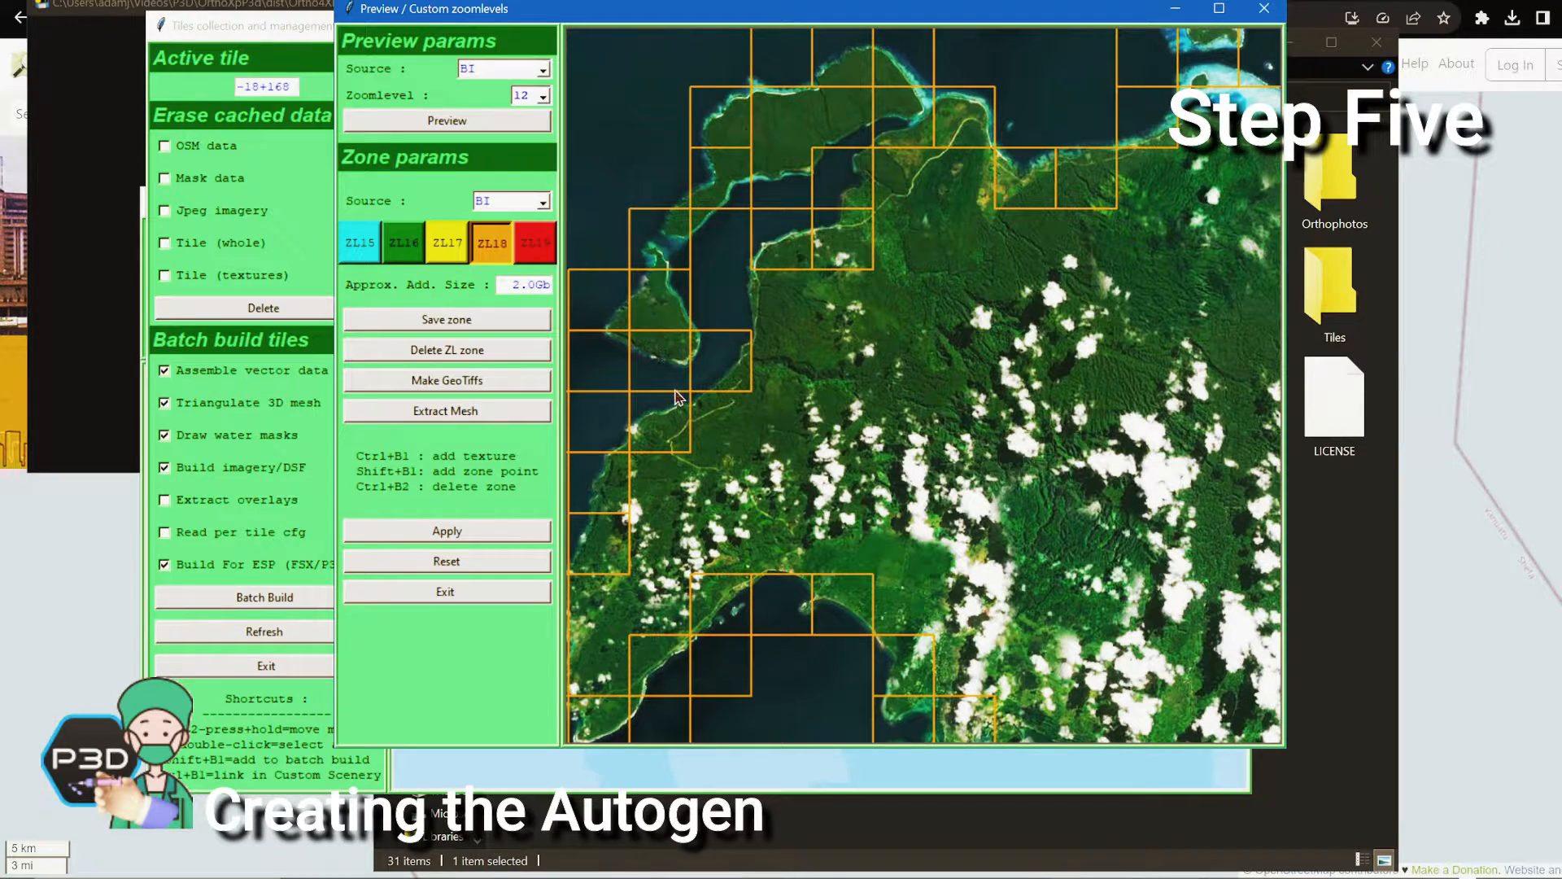
# Fill in ZL18 texture squares inland of Efate's eastern point
pyautogui.moveTo(1075, 550); pyautogui.dragTo(735, 259)
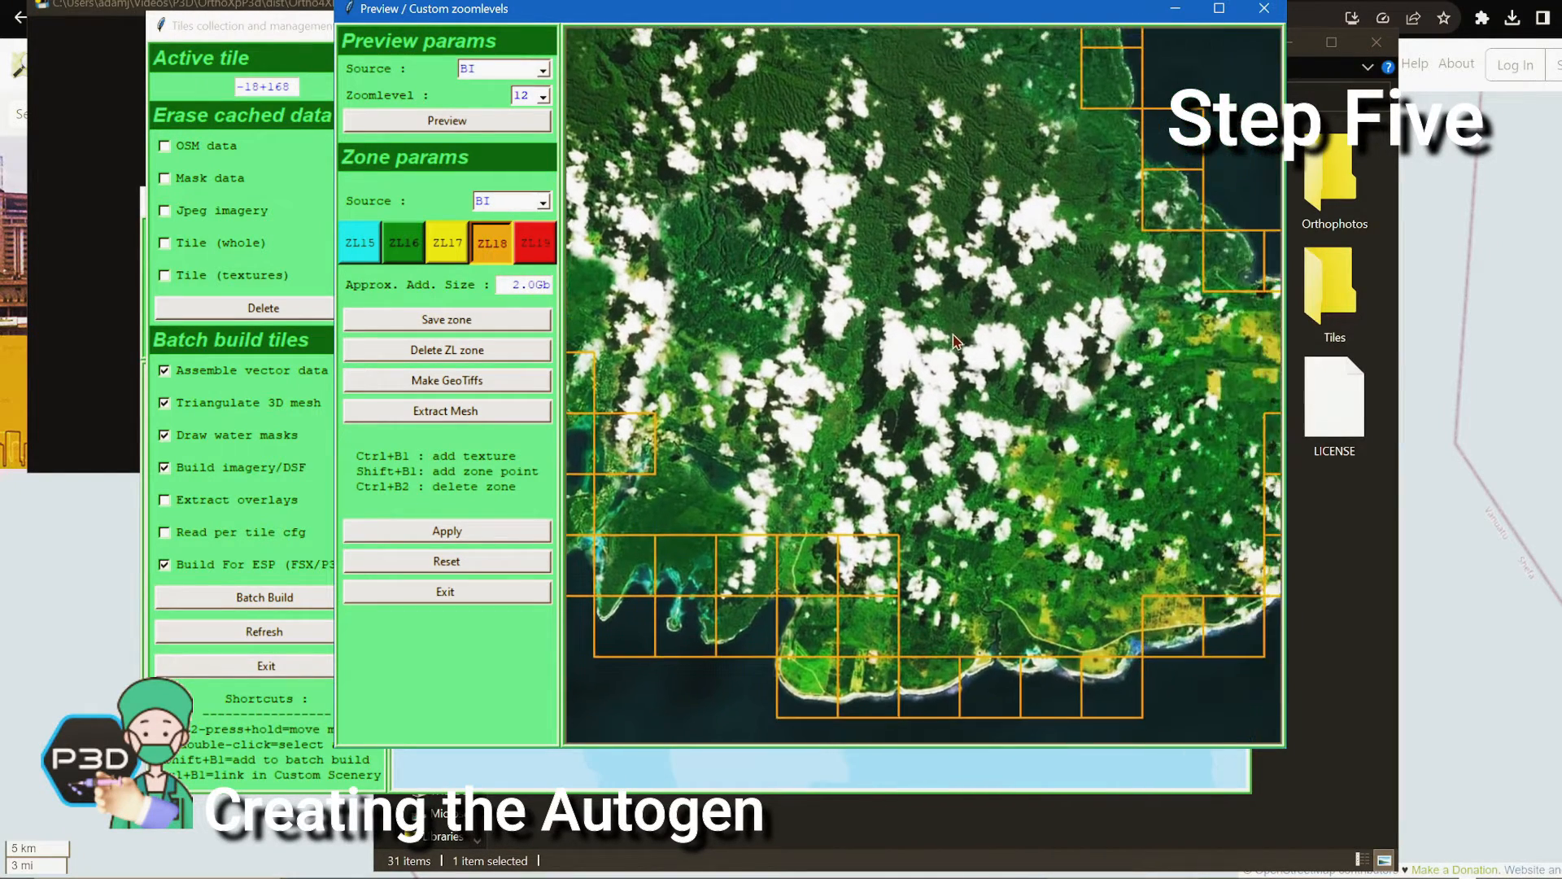
pyautogui.moveTo(957, 341); pyautogui.dragTo(1172, 488)
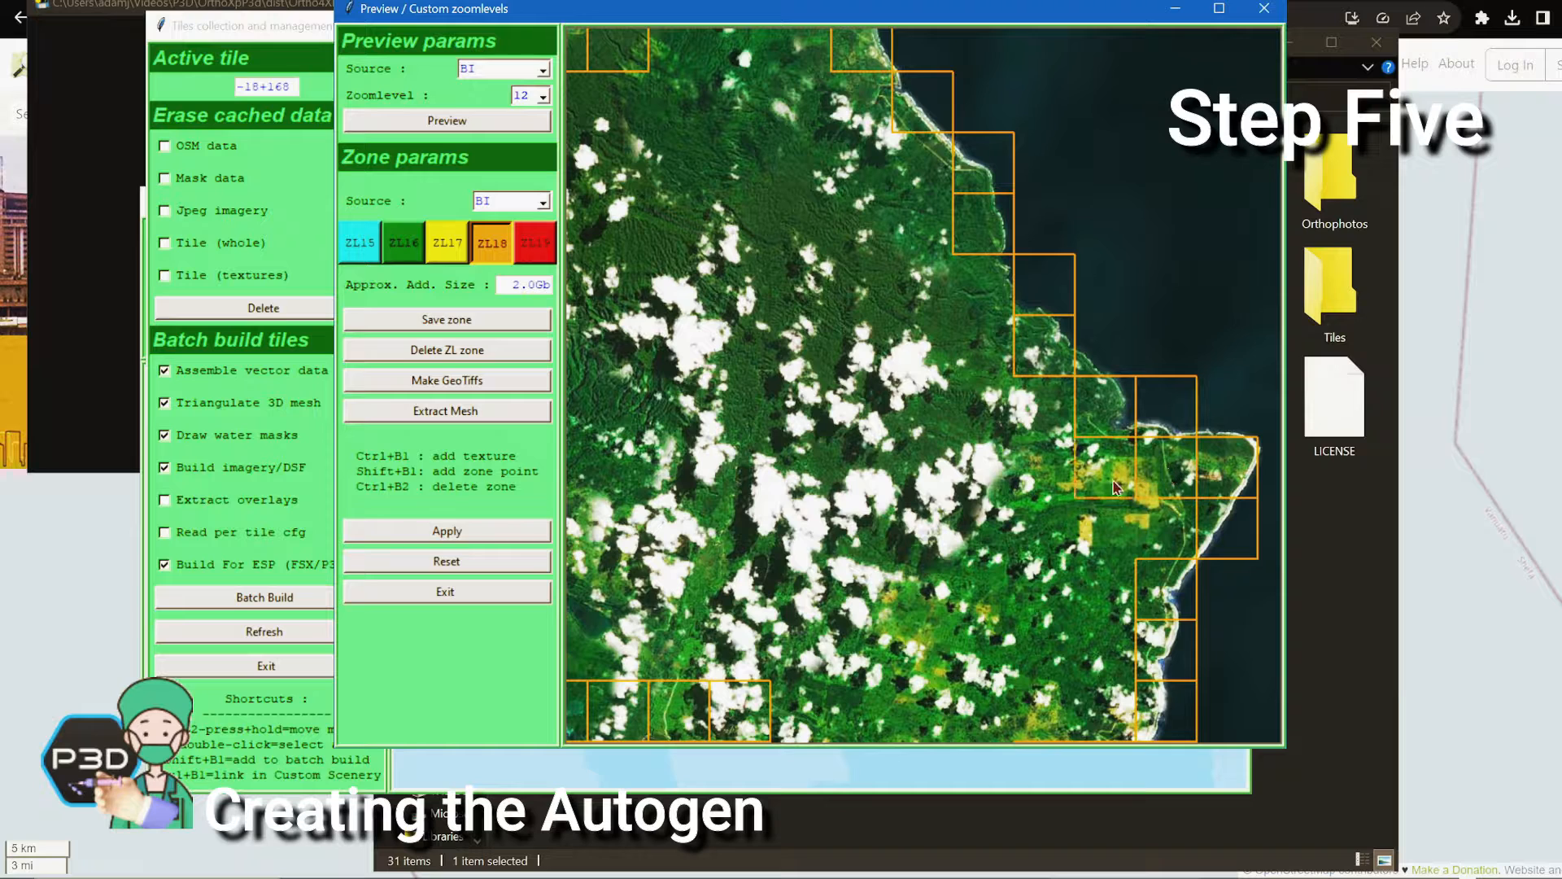
pyautogui.keyDown('ctrl'); pyautogui.click(1112, 525); pyautogui.keyUp('ctrl')
pyautogui.keyDown('ctrl'); pyautogui.click(1090, 592); pyautogui.keyUp('ctrl')
pyautogui.keyDown('ctrl'); pyautogui.click(1051, 550); pyautogui.keyUp('ctrl')
pyautogui.keyDown('ctrl'); pyautogui.click(1032, 468); pyautogui.keyUp('ctrl')
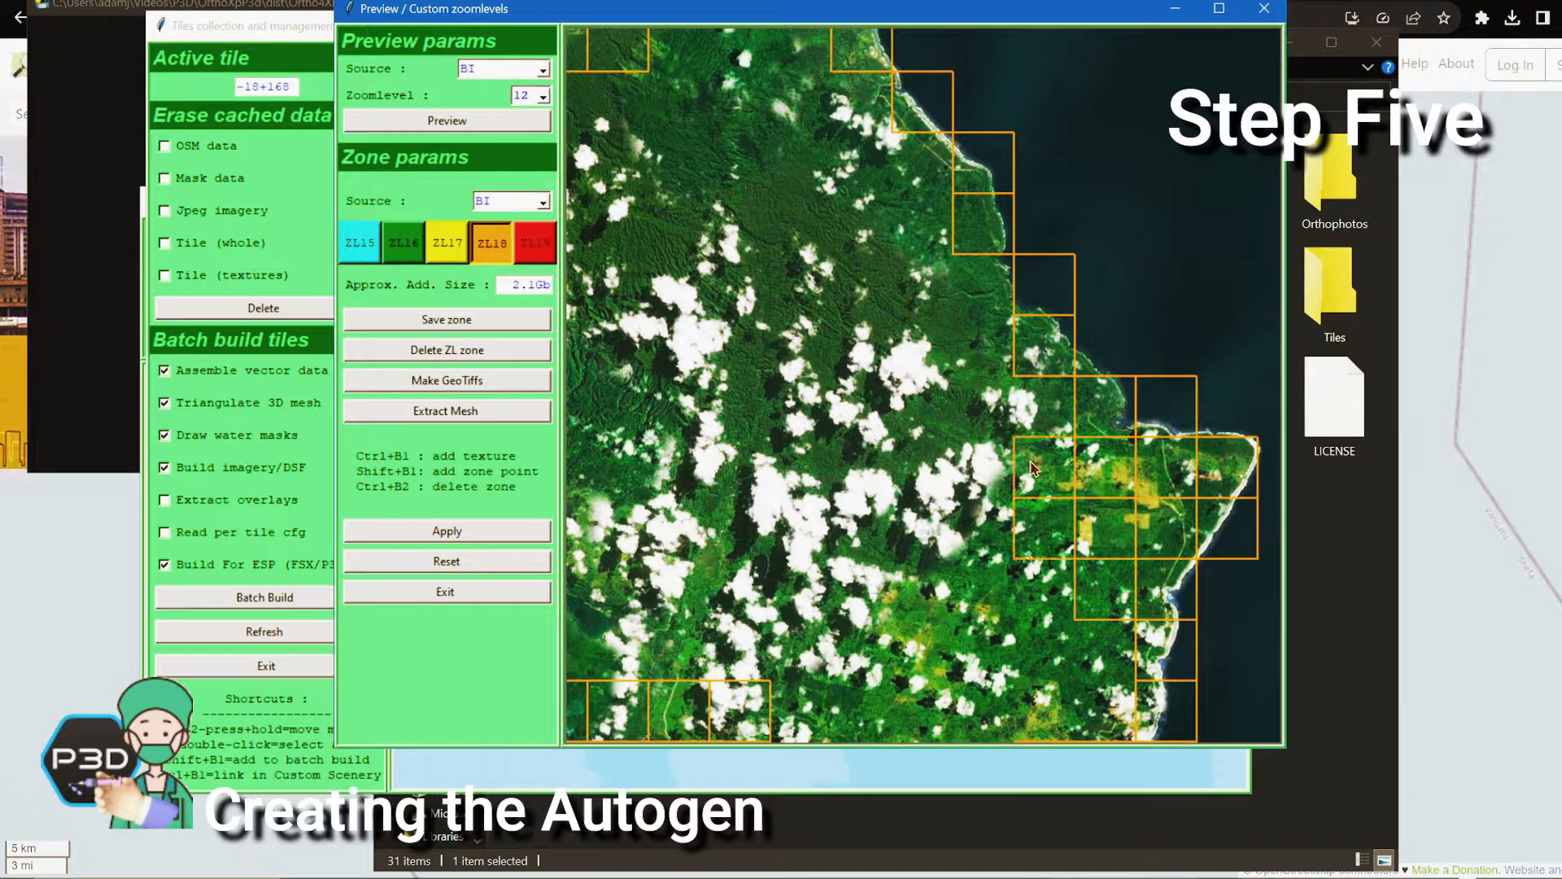
# Fill the row of ZL18 squares just inland of Efate's north coast, working from the reef bay westward
pyautogui.moveTo(899, 218); pyautogui.dragTo(1056, 401)
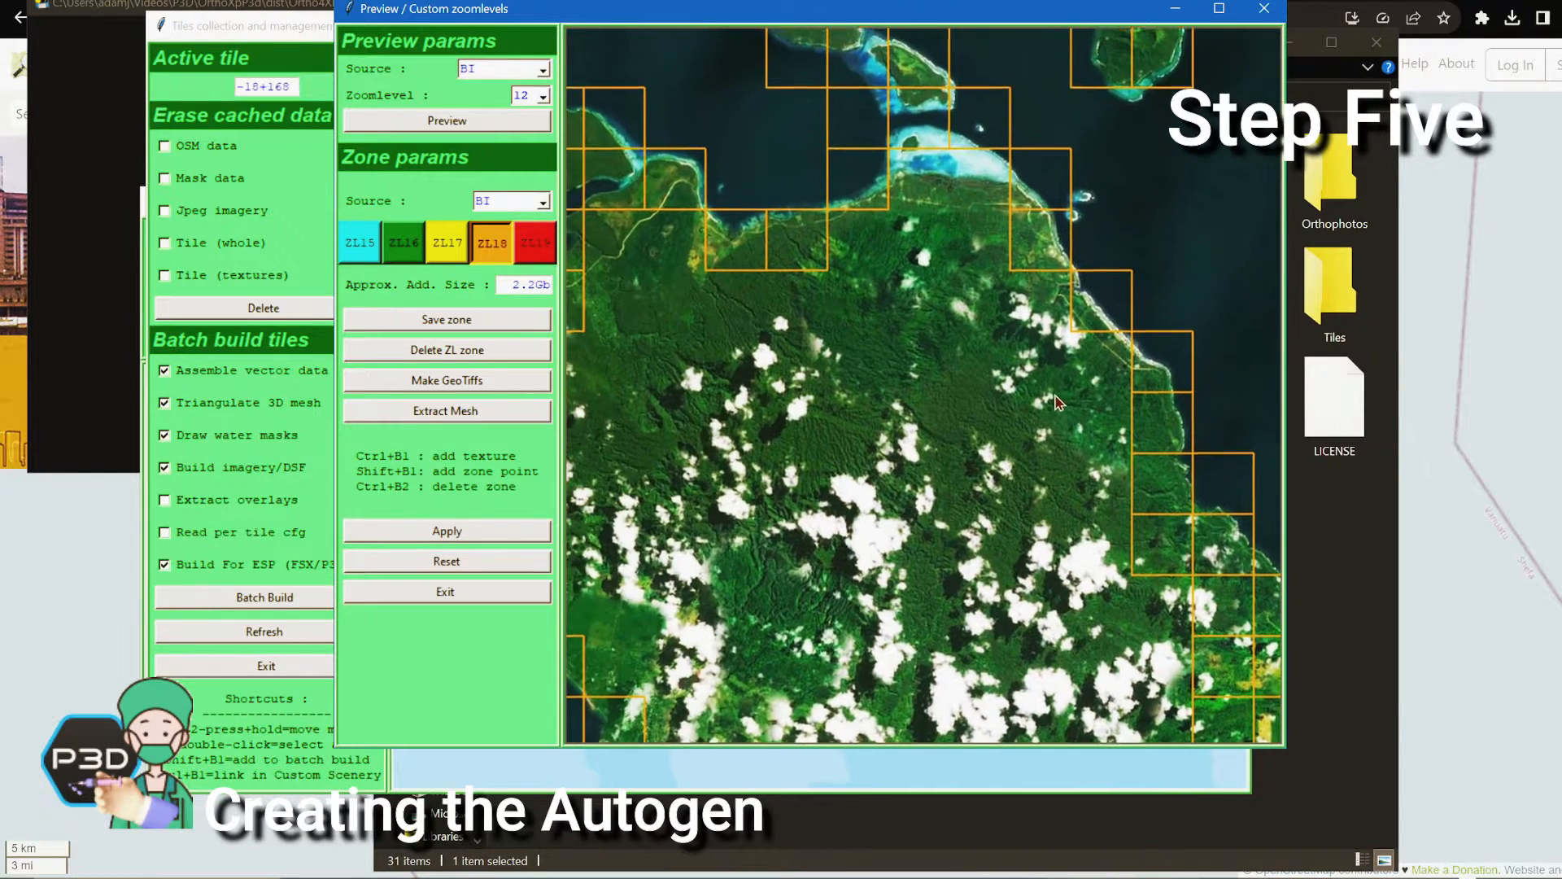
pyautogui.keyDown('ctrl'); pyautogui.click(919, 183); pyautogui.keyUp('ctrl')
pyautogui.keyDown('ctrl'); pyautogui.click(979, 195); pyautogui.keyUp('ctrl')
pyautogui.keyDown('ctrl'); pyautogui.click(976, 243); pyautogui.keyUp('ctrl')
pyautogui.keyDown('ctrl'); pyautogui.click(901, 246); pyautogui.keyUp('ctrl')
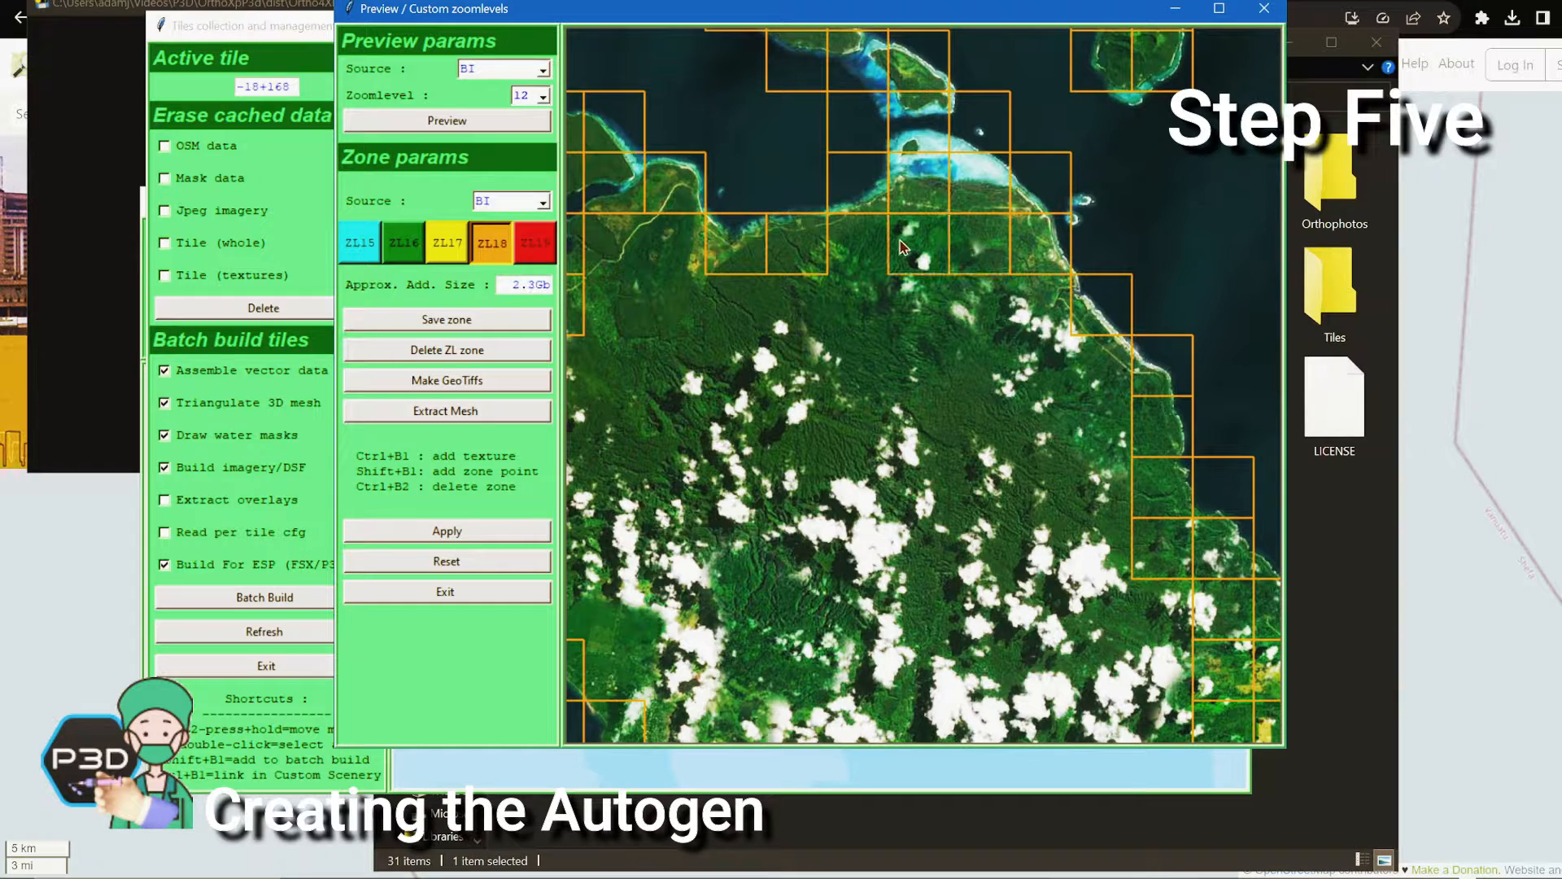
pyautogui.keyDown('ctrl'); pyautogui.click(863, 248); pyautogui.keyUp('ctrl')
pyautogui.keyDown('ctrl'); pyautogui.click(700, 249); pyautogui.keyUp('ctrl')
pyautogui.keyDown('ctrl'); pyautogui.click(616, 250); pyautogui.keyUp('ctrl')
pyautogui.keyDown('ctrl'); pyautogui.click(620, 309); pyautogui.keyUp('ctrl')
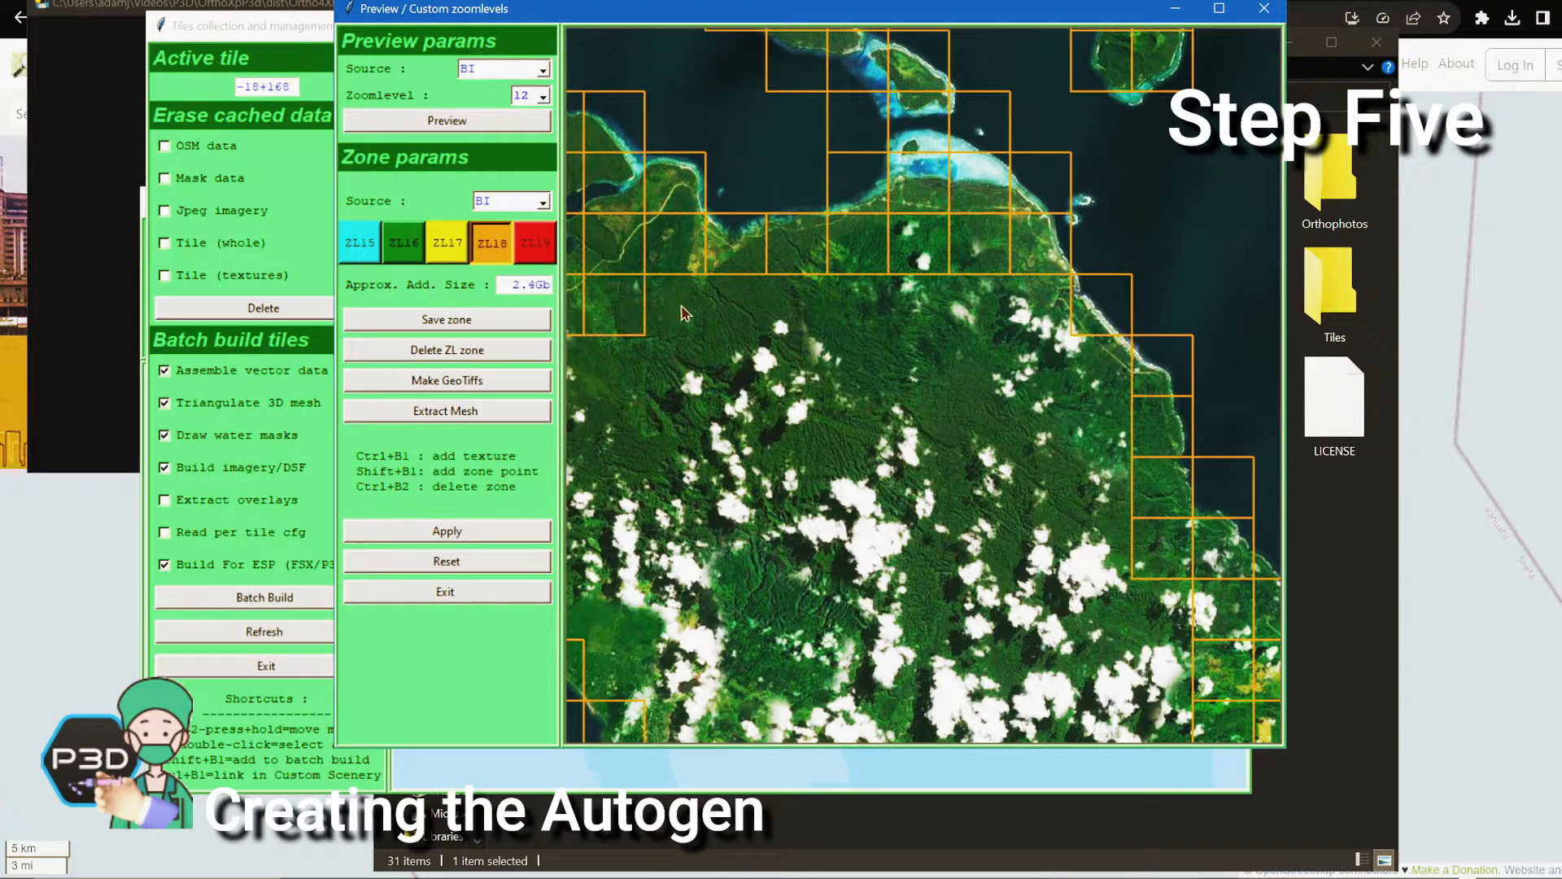
# Add the next inland row of ZL18 squares across northern Efate, working from west to east
pyautogui.keyDown('ctrl'); pyautogui.click(684, 314); pyautogui.keyUp('ctrl')
pyautogui.keyDown('ctrl'); pyautogui.click(736, 315); pyautogui.keyUp('ctrl')
pyautogui.keyDown('ctrl'); pyautogui.click(797, 315); pyautogui.keyUp('ctrl')
pyautogui.keyDown('ctrl'); pyautogui.click(858, 315); pyautogui.keyUp('ctrl')
pyautogui.keyDown('ctrl'); pyautogui.click(919, 315); pyautogui.keyUp('ctrl')
pyautogui.keyDown('ctrl'); pyautogui.click(981, 315); pyautogui.keyUp('ctrl')
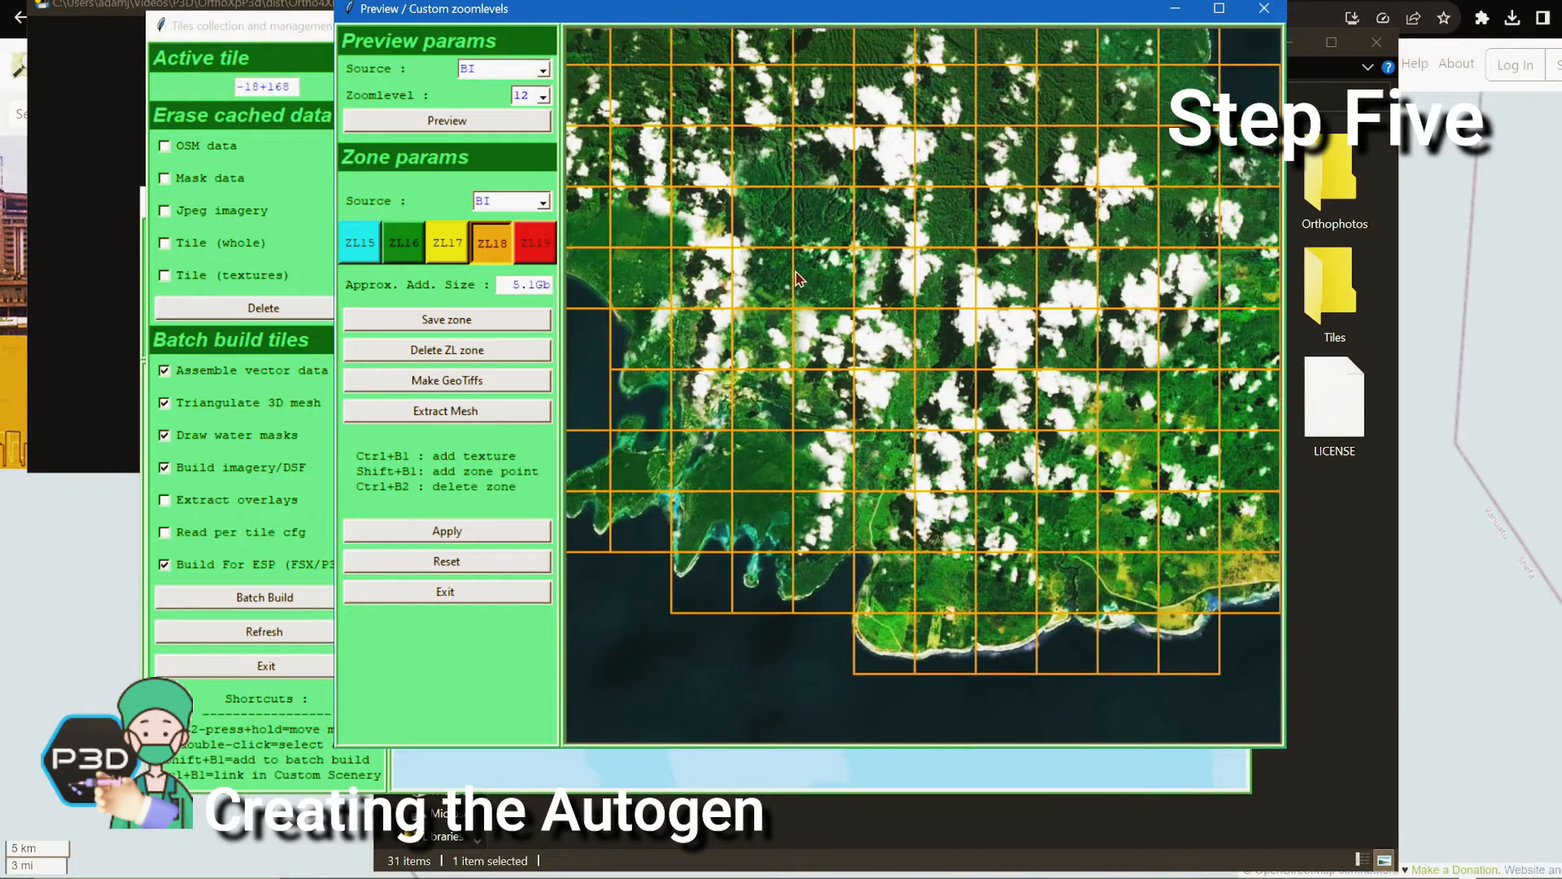
# Compare the marked zone's coverage around Port Vila and its bay with the OpenStreetMap map in the browser
pyautogui.moveTo(799, 278); pyautogui.dragTo(800, 337)
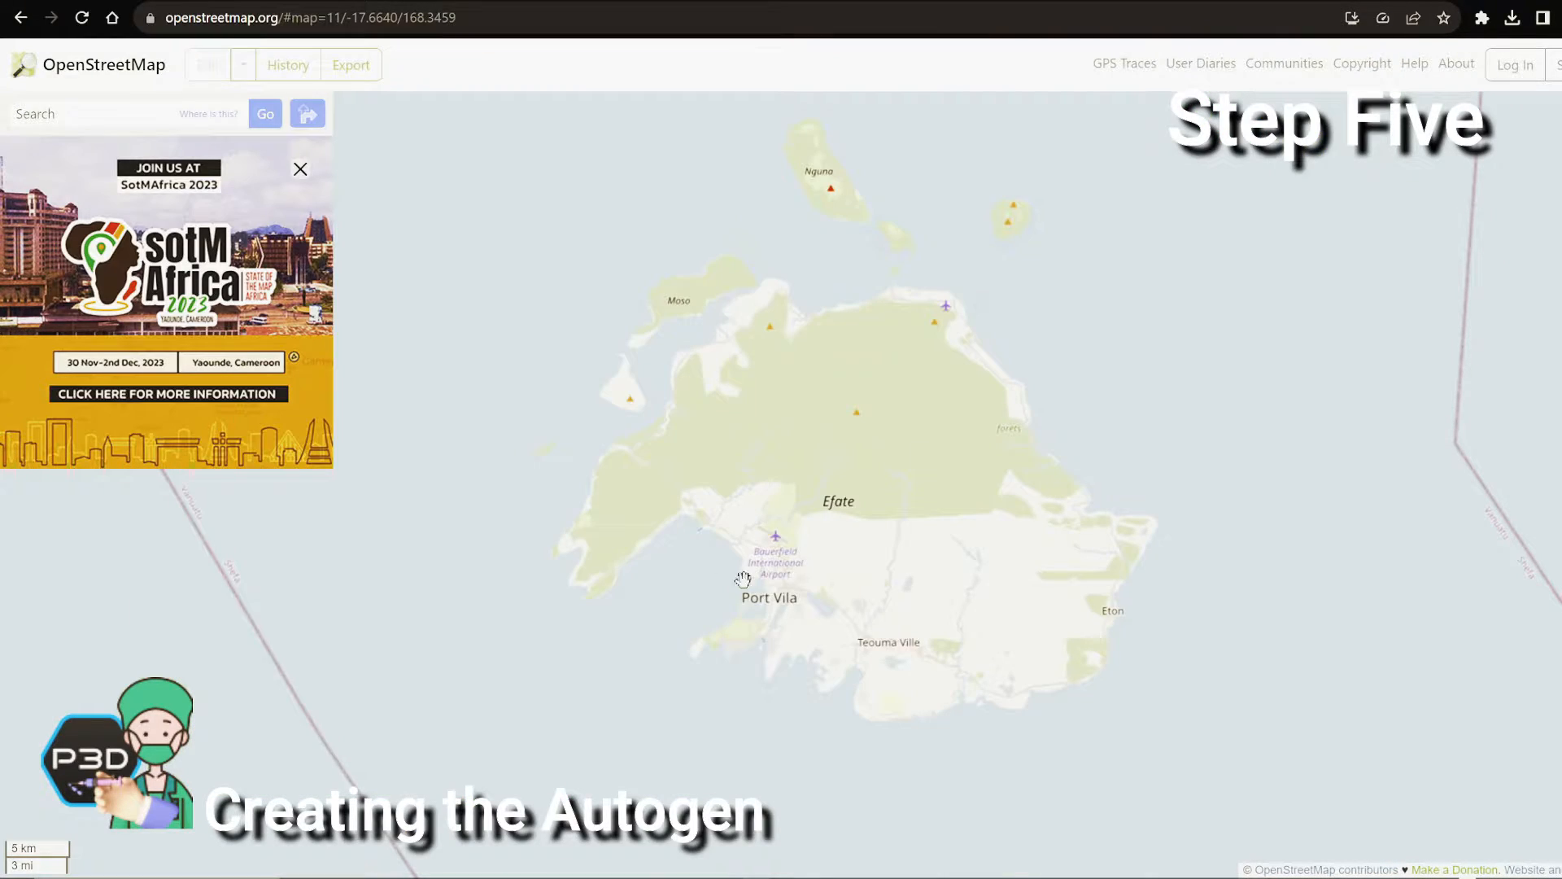
pyautogui.scroll(3, 743, 578)
pyautogui.moveTo(1046, 289); pyautogui.dragTo(872, 323)
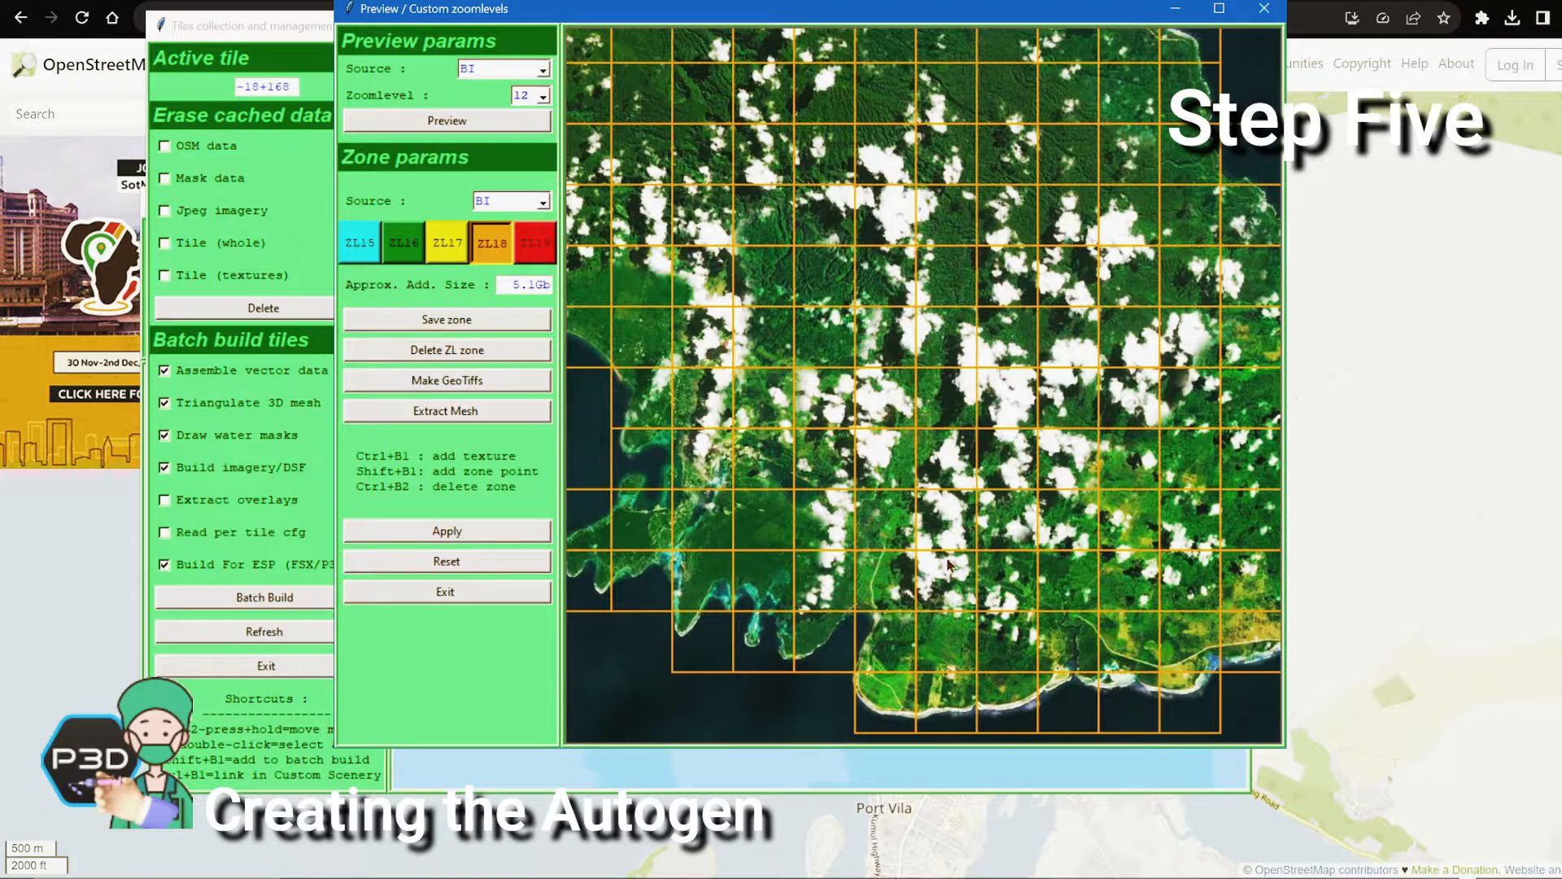
pyautogui.moveTo(736, 580); pyautogui.dragTo(935, 468)
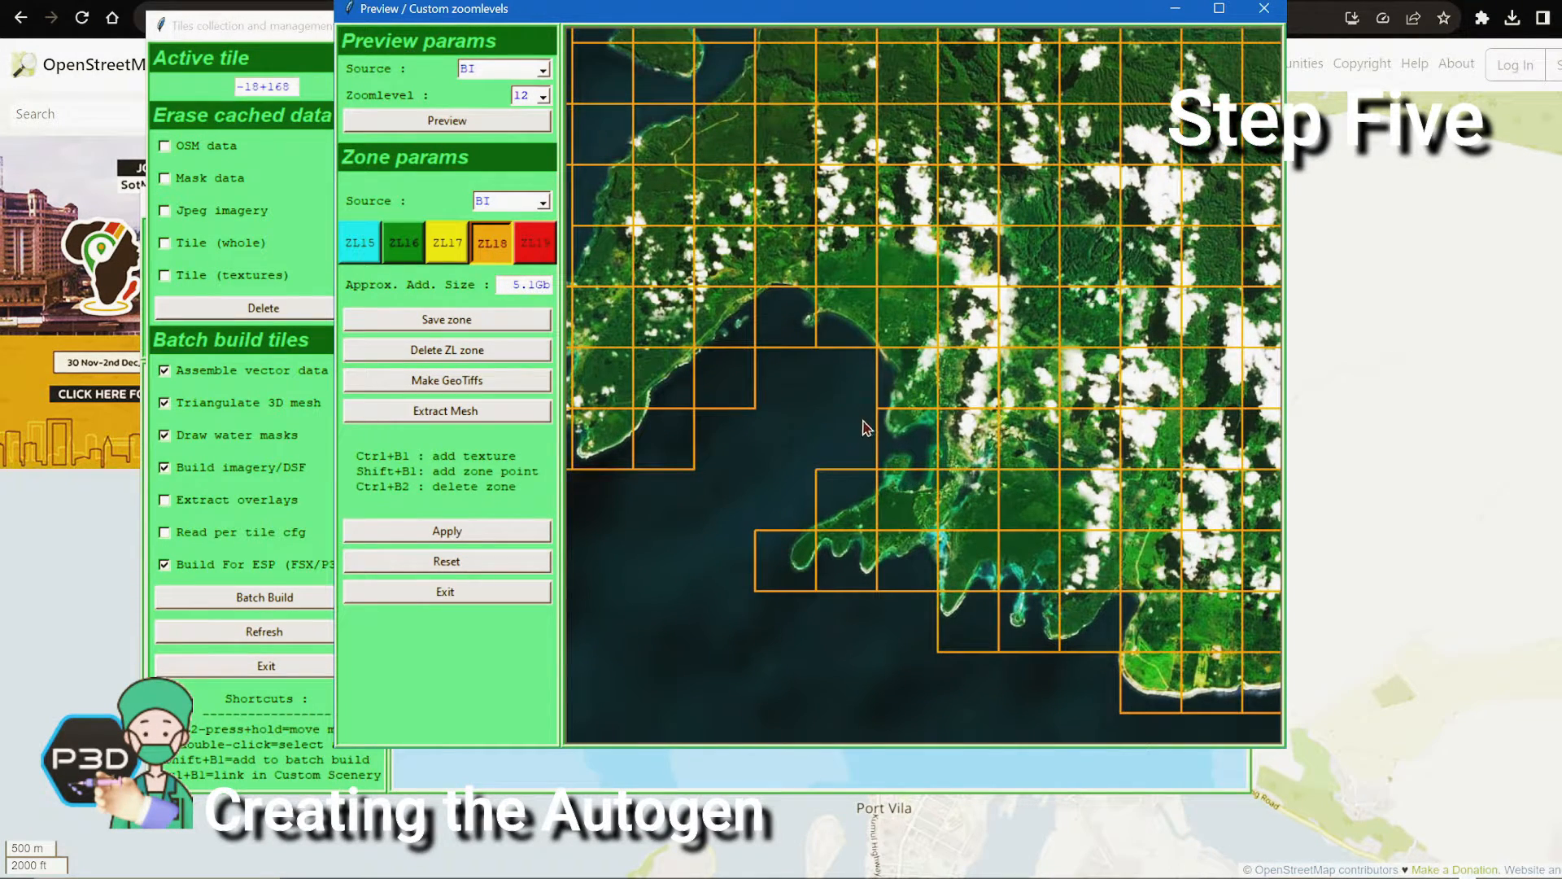
# Select ZL19 and mark a block two squares wide and four high just inland of Port Vila's harbour
pyautogui.click(537, 247)
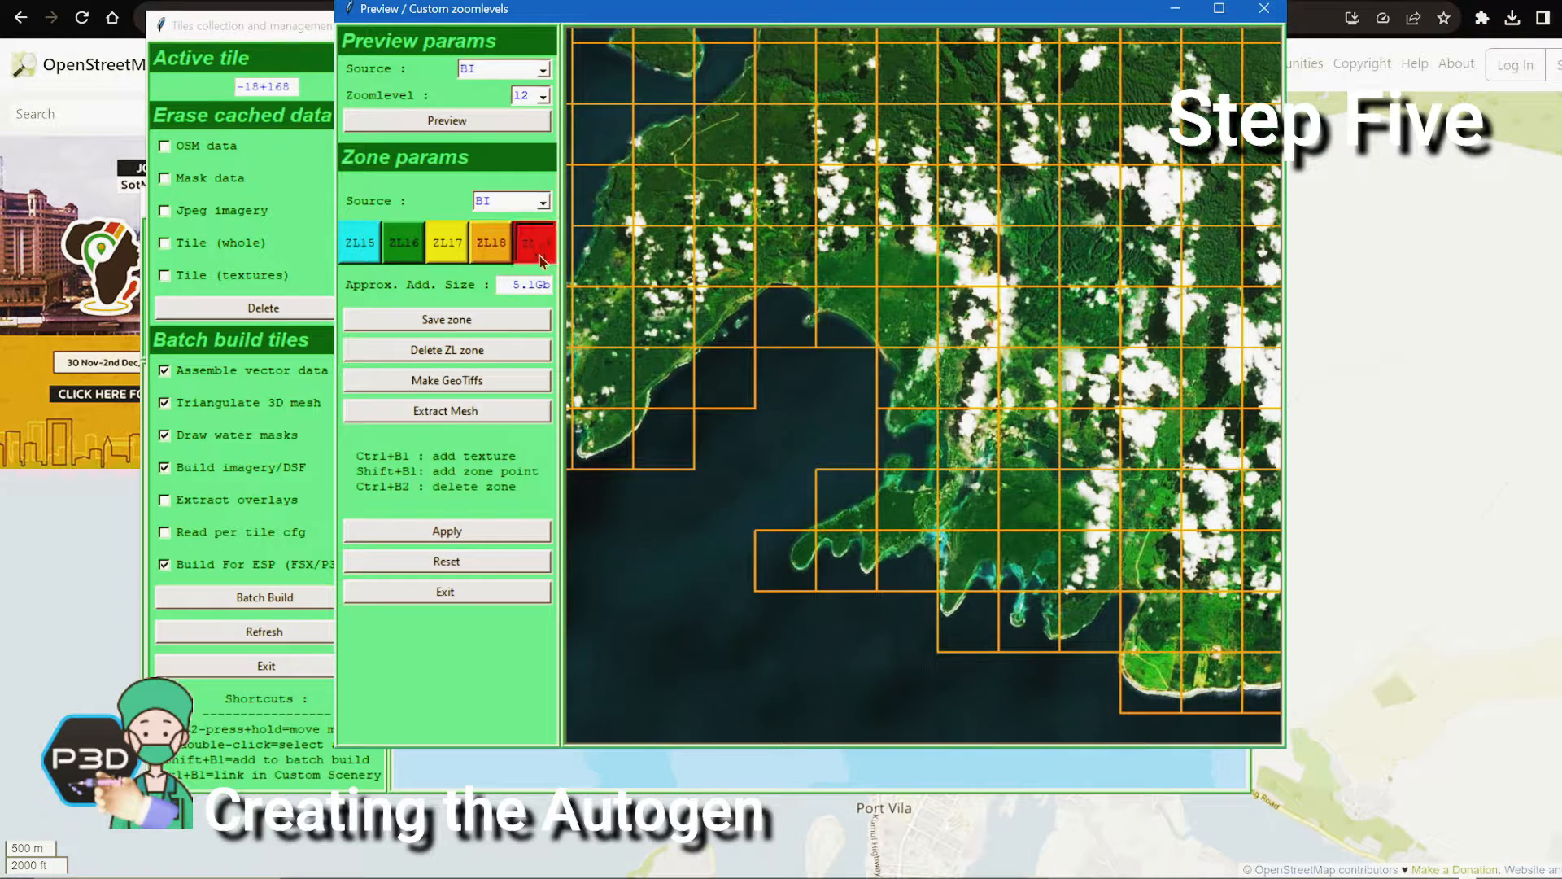
pyautogui.keyDown('shift'); pyautogui.click(952, 454); pyautogui.keyUp('shift')
pyautogui.keyDown('shift'); pyautogui.click(956, 422); pyautogui.keyUp('shift')
pyautogui.keyDown('shift'); pyautogui.click(982, 424); pyautogui.keyUp('shift')
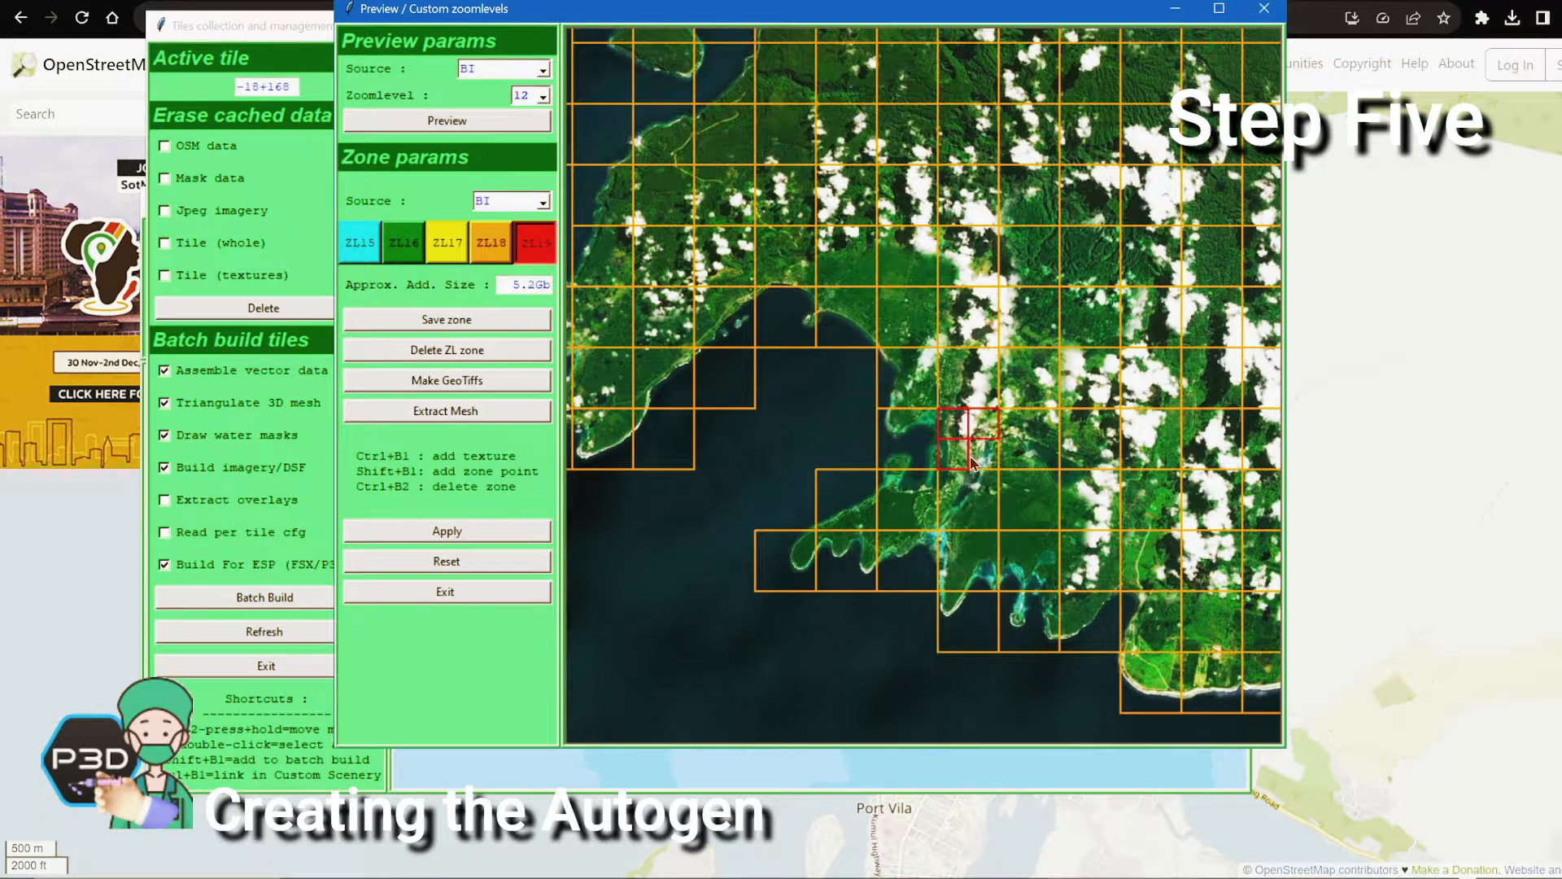
pyautogui.keyDown('shift'); pyautogui.click(983, 455); pyautogui.keyUp('shift')
pyautogui.keyDown('shift'); pyautogui.click(983, 392); pyautogui.keyUp('shift')
pyautogui.keyDown('shift'); pyautogui.click(972, 365); pyautogui.keyUp('shift')
pyautogui.keyDown('shift'); pyautogui.click(954, 363); pyautogui.keyUp('shift')
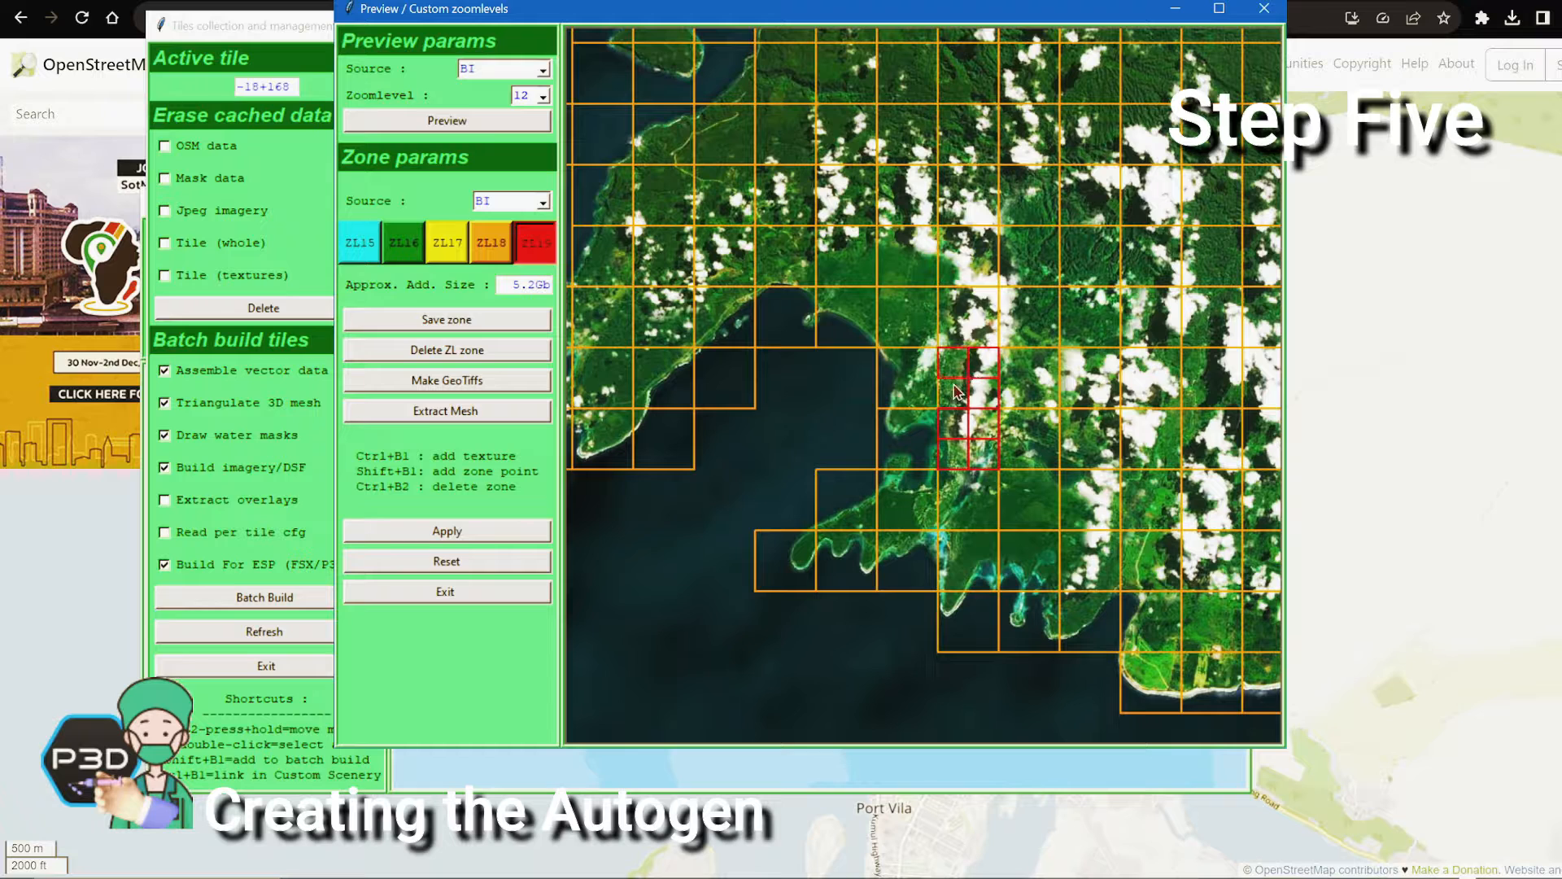
pyautogui.keyDown('shift'); pyautogui.click(954, 392); pyautogui.keyUp('shift')
# Add ZL19 squares over Port Vila's harbour and southward across the base of the peninsula, including the land directly east
pyautogui.keyDown('shift'); pyautogui.click(921, 423); pyautogui.keyUp('shift')
pyautogui.keyDown('shift'); pyautogui.click(892, 422); pyautogui.keyUp('shift')
pyautogui.keyDown('shift'); pyautogui.click(892, 453); pyautogui.keyUp('shift')
pyautogui.keyDown('shift'); pyautogui.click(923, 454); pyautogui.keyUp('shift')
pyautogui.keyDown('shift'); pyautogui.click(923, 484); pyautogui.keyUp('shift')
pyautogui.keyDown('shift'); pyautogui.click(892, 485); pyautogui.keyUp('shift')
pyautogui.keyDown('shift'); pyautogui.click(890, 519); pyautogui.keyUp('shift')
pyautogui.keyDown('shift'); pyautogui.click(923, 518); pyautogui.keyUp('shift')
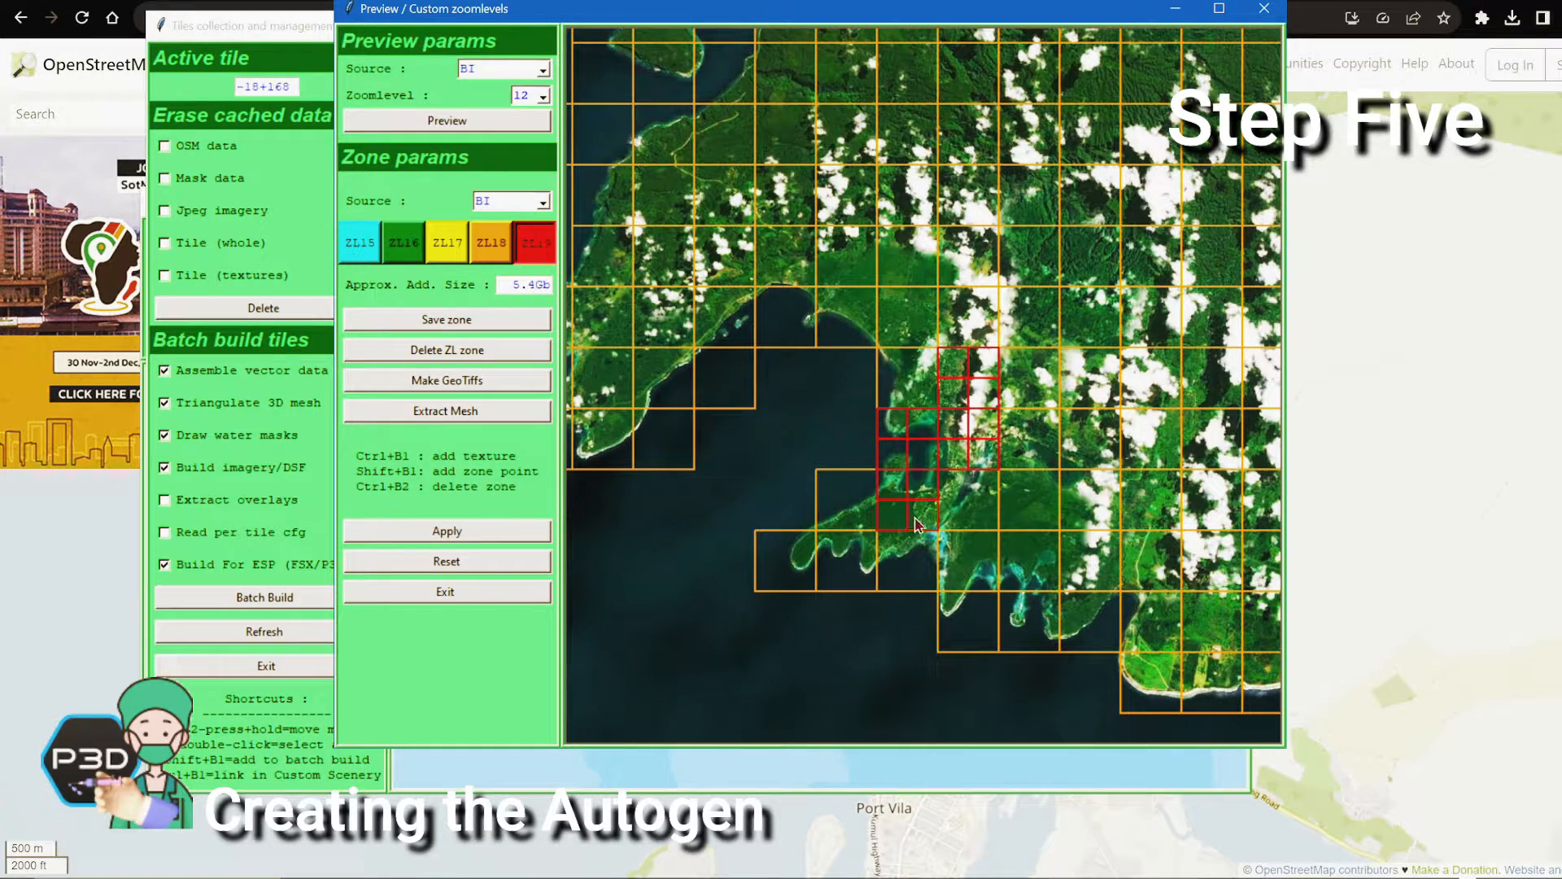
pyautogui.keyDown('shift'); pyautogui.click(954, 487); pyautogui.keyUp('shift')
pyautogui.keyDown('shift'); pyautogui.click(984, 486); pyautogui.keyUp('shift')
pyautogui.keyDown('shift'); pyautogui.click(958, 520); pyautogui.keyUp('shift')
pyautogui.keyDown('shift'); pyautogui.click(983, 515); pyautogui.keyUp('shift')
# Extend the ZL19 squares northward from Port Vila along the bay's eastern shore and the land behind it
pyautogui.keyDown('shift'); pyautogui.click(923, 393); pyautogui.keyUp('shift')
pyautogui.keyDown('shift'); pyautogui.click(923, 362); pyautogui.keyUp('shift')
pyautogui.keyDown('shift'); pyautogui.click(923, 332); pyautogui.keyUp('shift')
pyautogui.keyDown('shift'); pyautogui.click(893, 362); pyautogui.keyUp('shift')
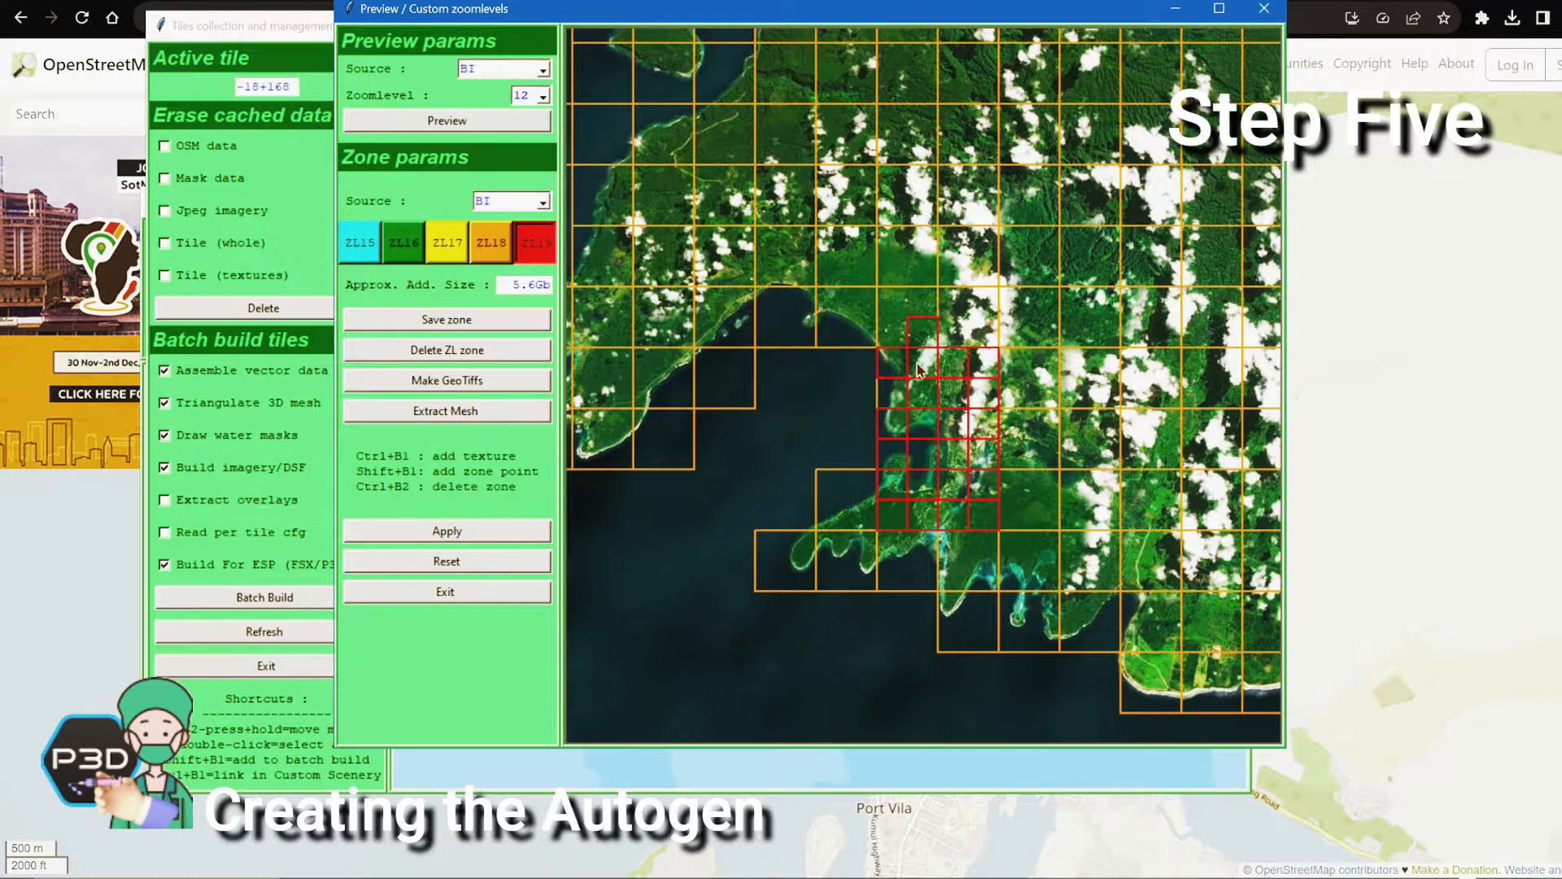
pyautogui.keyDown('shift'); pyautogui.click(954, 331); pyautogui.keyUp('shift')
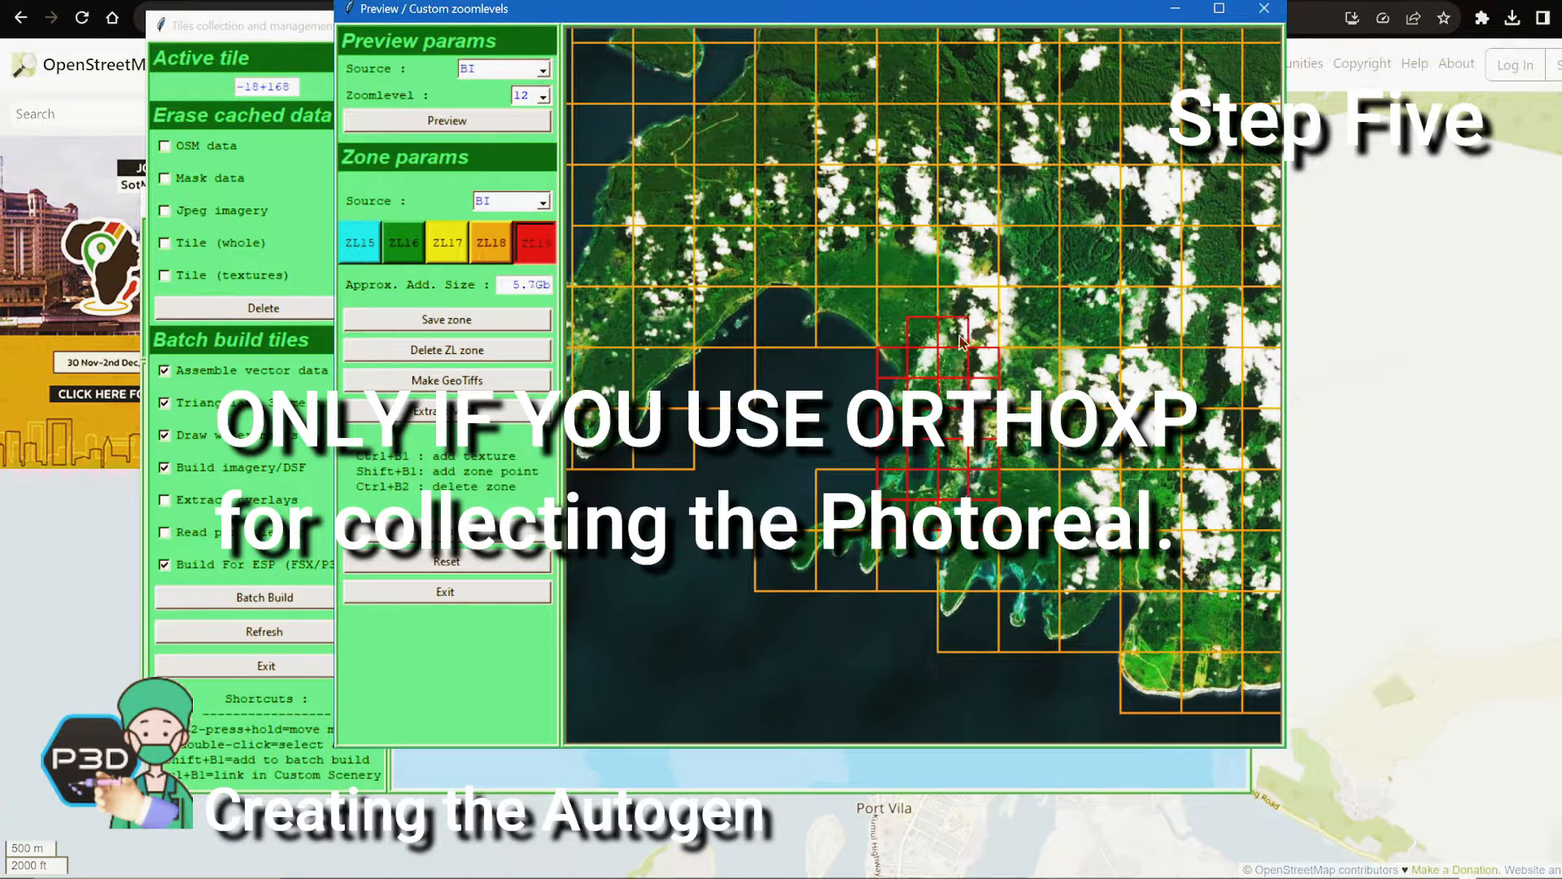
pyautogui.keyDown('shift'); pyautogui.click(984, 331); pyautogui.keyUp('shift')
pyautogui.keyDown('shift'); pyautogui.click(984, 301); pyautogui.keyUp('shift')
pyautogui.keyDown('shift'); pyautogui.click(954, 301); pyautogui.keyUp('shift')
pyautogui.keyDown('shift'); pyautogui.click(923, 301); pyautogui.keyUp('shift')
pyautogui.keyDown('shift'); pyautogui.click(892, 301); pyautogui.keyUp('shift')
pyautogui.keyDown('shift'); pyautogui.click(893, 332); pyautogui.keyUp('shift')
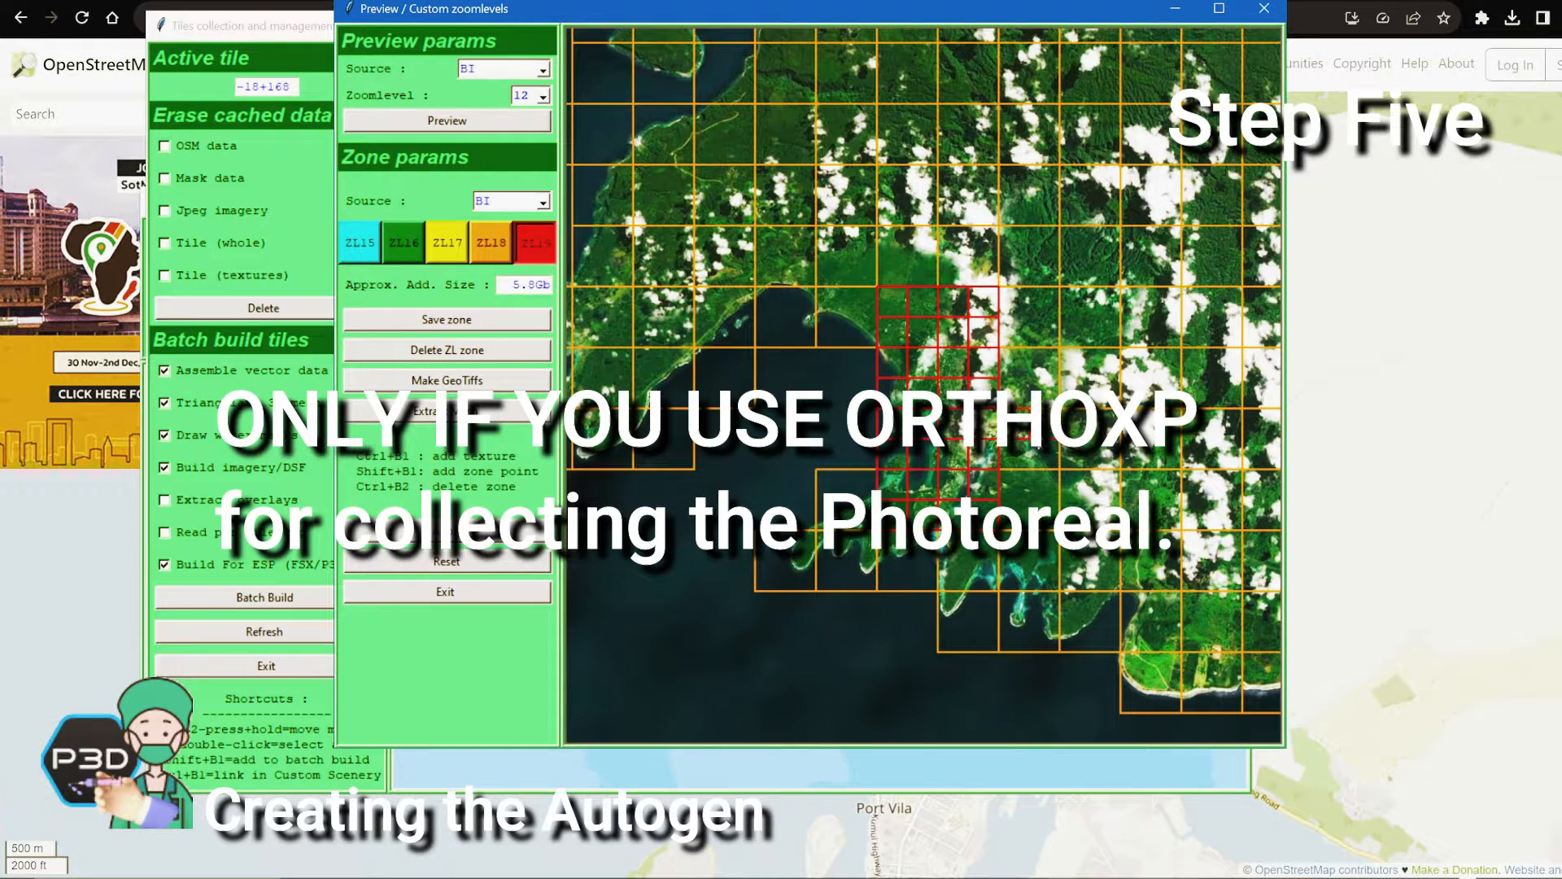
# Add a two-by-two block of ZL19 squares to the east side of the Port Vila zone
pyautogui.keyDown('ctrl'); pyautogui.click(1039, 462); pyautogui.keyUp('ctrl')
pyautogui.keyDown('ctrl'); pyautogui.click(1020, 458); pyautogui.keyUp('ctrl')
pyautogui.keyDown('ctrl'); pyautogui.click(1008, 485); pyautogui.keyUp('ctrl')
pyautogui.keyDown('ctrl'); pyautogui.click(1042, 486); pyautogui.keyUp('ctrl')
# Extend the ZL19 zone over the coast south of Port Vila and westward along the peninsula
pyautogui.keyDown('ctrl'); pyautogui.click(983, 576); pyautogui.keyUp('ctrl')
pyautogui.keyDown('ctrl'); pyautogui.click(952, 576); pyautogui.keyUp('ctrl')
pyautogui.keyDown('ctrl'); pyautogui.click(895, 569); pyautogui.keyUp('ctrl')
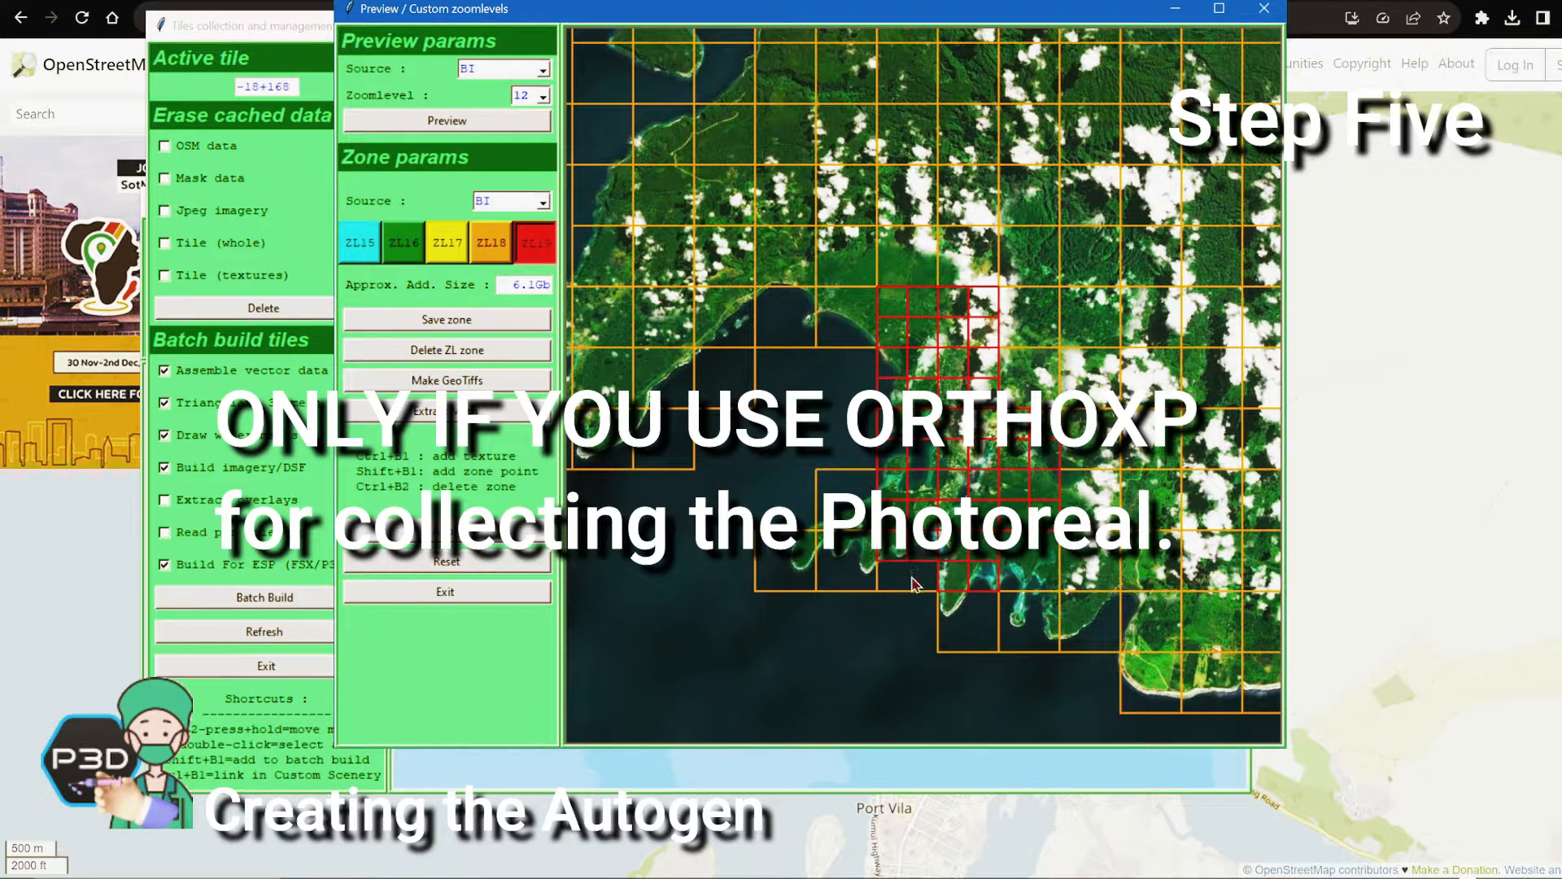
pyautogui.keyDown('ctrl'); pyautogui.click(923, 579); pyautogui.keyUp('ctrl')
pyautogui.keyDown('ctrl'); pyautogui.click(924, 578); pyautogui.keyUp('ctrl')
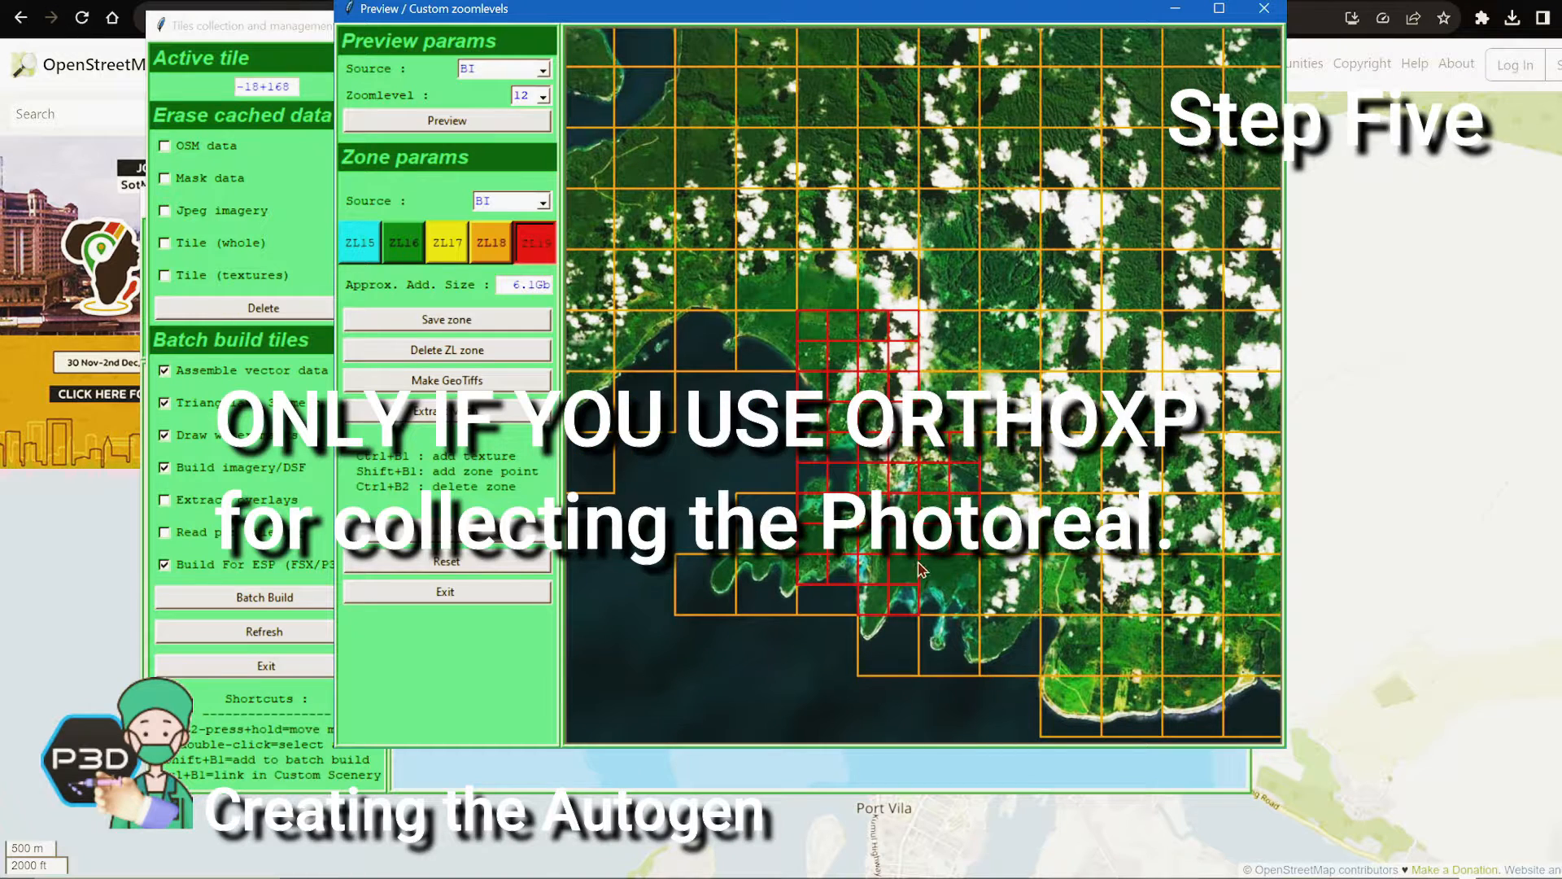
pyautogui.keyDown('ctrl'); pyautogui.click(785, 572); pyautogui.keyUp('ctrl')
pyautogui.keyDown('ctrl'); pyautogui.click(744, 549); pyautogui.keyUp('ctrl')
pyautogui.keyDown('ctrl'); pyautogui.click(750, 578); pyautogui.keyUp('ctrl')
# Mark ZL19 squares along the northwestern shore of the bay opposite Port Vila
pyautogui.moveTo(734, 360); pyautogui.dragTo(853, 387)
pyautogui.keyDown('ctrl'); pyautogui.click(838, 291); pyautogui.keyUp('ctrl')
pyautogui.keyDown('ctrl'); pyautogui.click(780, 353); pyautogui.keyUp('ctrl')
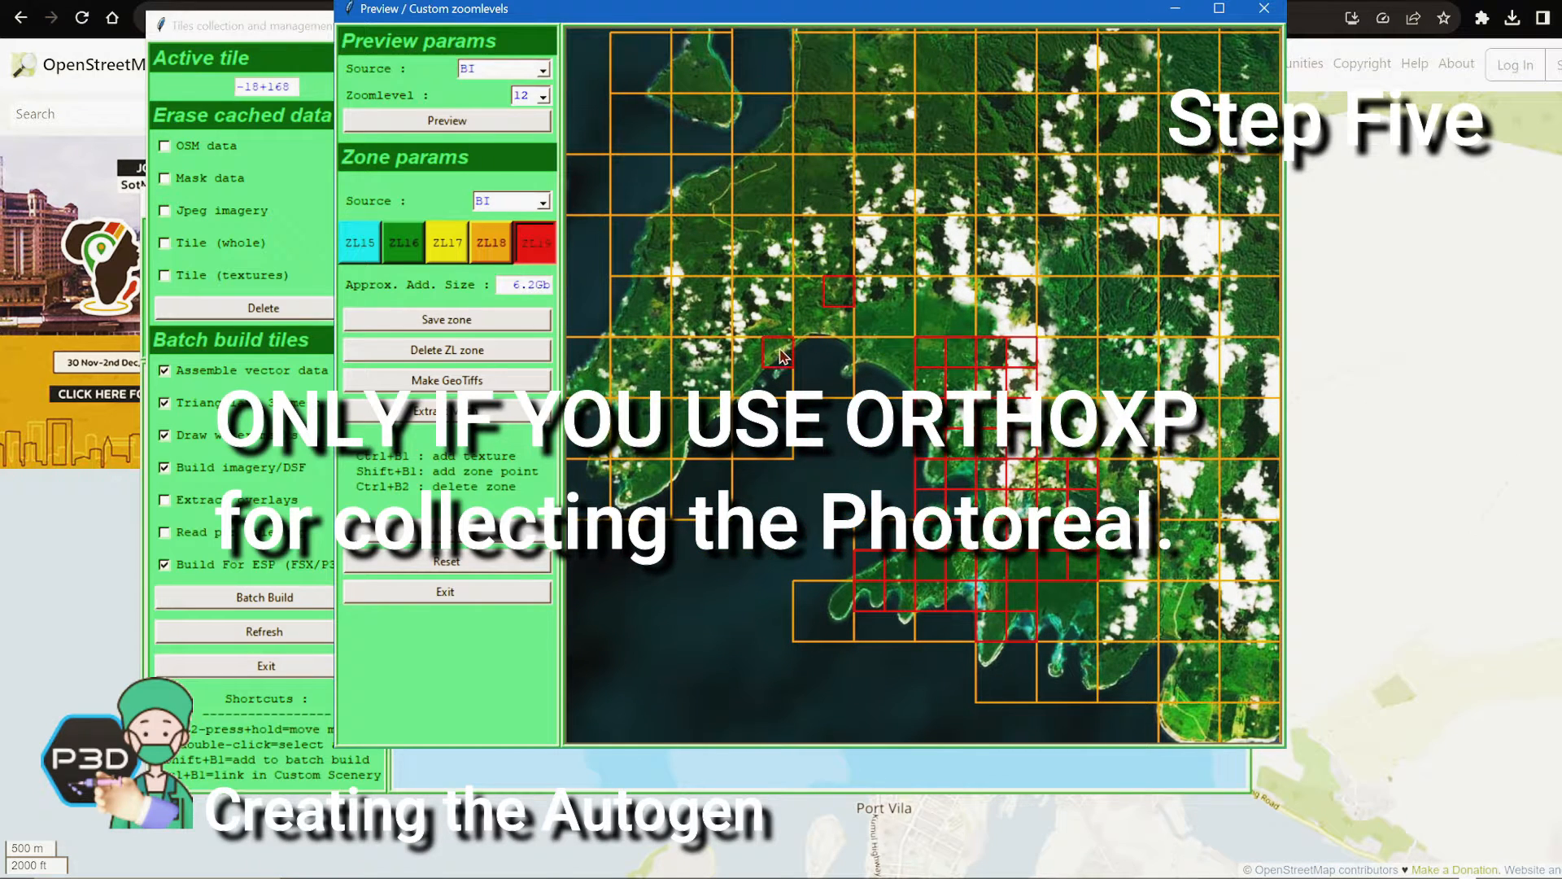
pyautogui.keyDown('ctrl'); pyautogui.click(750, 381); pyautogui.keyUp('ctrl')
pyautogui.keyDown('ctrl'); pyautogui.click(688, 413); pyautogui.keyUp('ctrl')
pyautogui.keyDown('ctrl'); pyautogui.click(682, 442); pyautogui.keyUp('ctrl')
pyautogui.keyDown('ctrl'); pyautogui.click(691, 382); pyautogui.keyUp('ctrl')
pyautogui.keyDown('ctrl'); pyautogui.click(716, 353); pyautogui.keyUp('ctrl')
pyautogui.keyDown('ctrl'); pyautogui.click(747, 352); pyautogui.keyUp('ctrl')
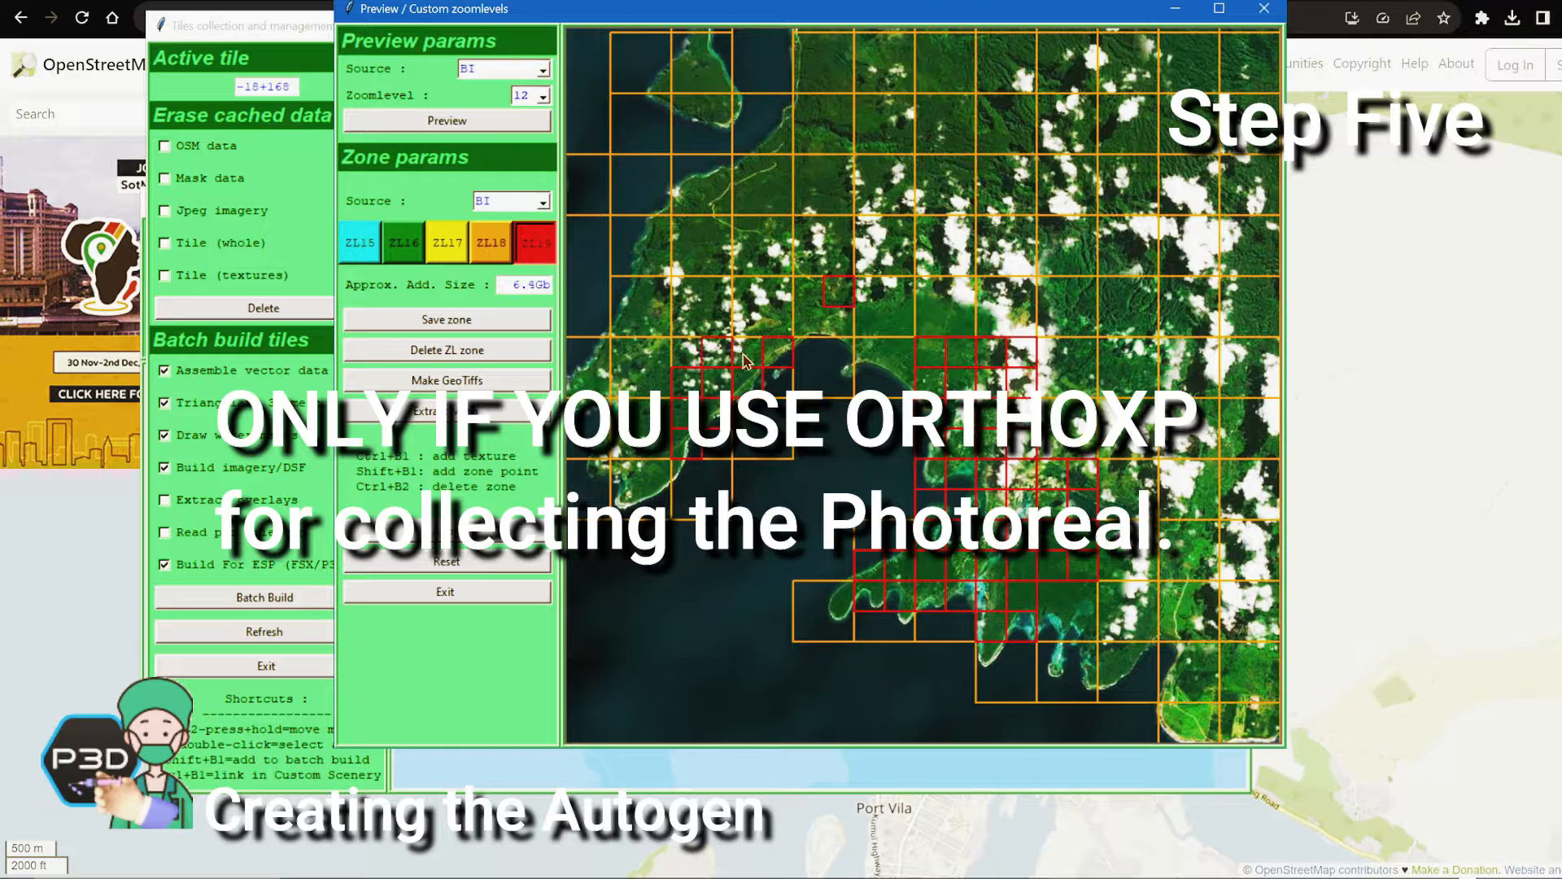
# Fill in the ZL19 squares inland of the bay's northwestern shore, working from the bay head westward
pyautogui.keyDown('ctrl'); pyautogui.click(749, 321); pyautogui.keyUp('ctrl')
pyautogui.keyDown('ctrl'); pyautogui.click(779, 321); pyautogui.keyUp('ctrl')
pyautogui.keyDown('ctrl'); pyautogui.click(814, 324); pyautogui.keyUp('ctrl')
pyautogui.keyDown('ctrl'); pyautogui.click(839, 322); pyautogui.keyUp('ctrl')
pyautogui.keyDown('ctrl'); pyautogui.click(811, 295); pyautogui.keyUp('ctrl')
pyautogui.keyDown('ctrl'); pyautogui.click(778, 293); pyautogui.keyUp('ctrl')
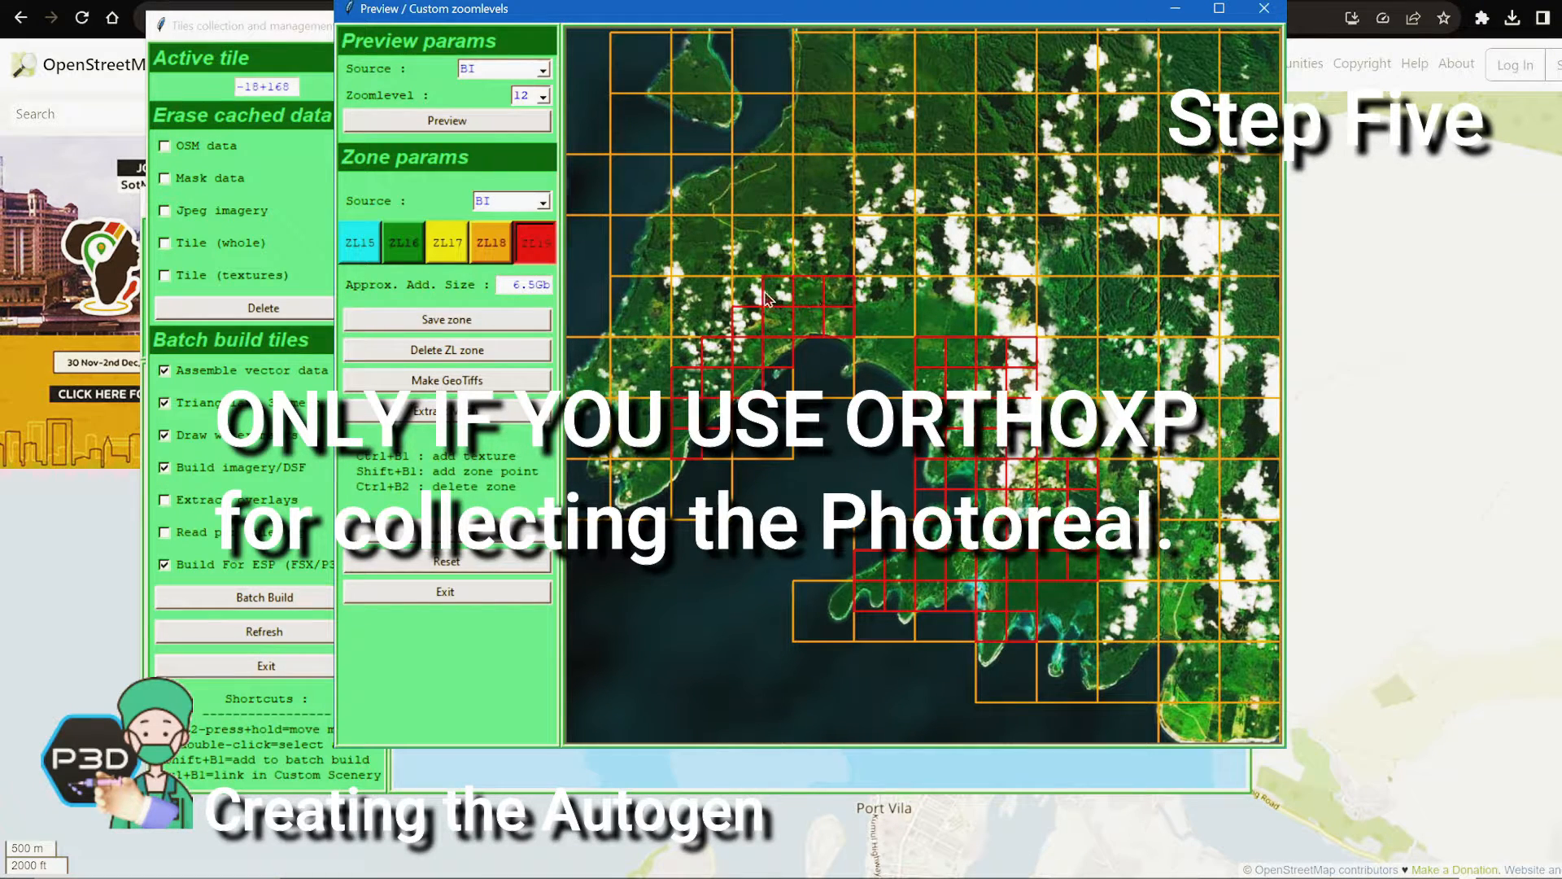
pyautogui.keyDown('ctrl'); pyautogui.click(749, 295); pyautogui.keyUp('ctrl')
pyautogui.keyDown('ctrl'); pyautogui.click(720, 303); pyautogui.keyUp('ctrl')
pyautogui.keyDown('ctrl'); pyautogui.click(709, 325); pyautogui.keyUp('ctrl')
pyautogui.keyDown('ctrl'); pyautogui.click(689, 321); pyautogui.keyUp('ctrl')
pyautogui.keyDown('ctrl'); pyautogui.click(691, 362); pyautogui.keyUp('ctrl')
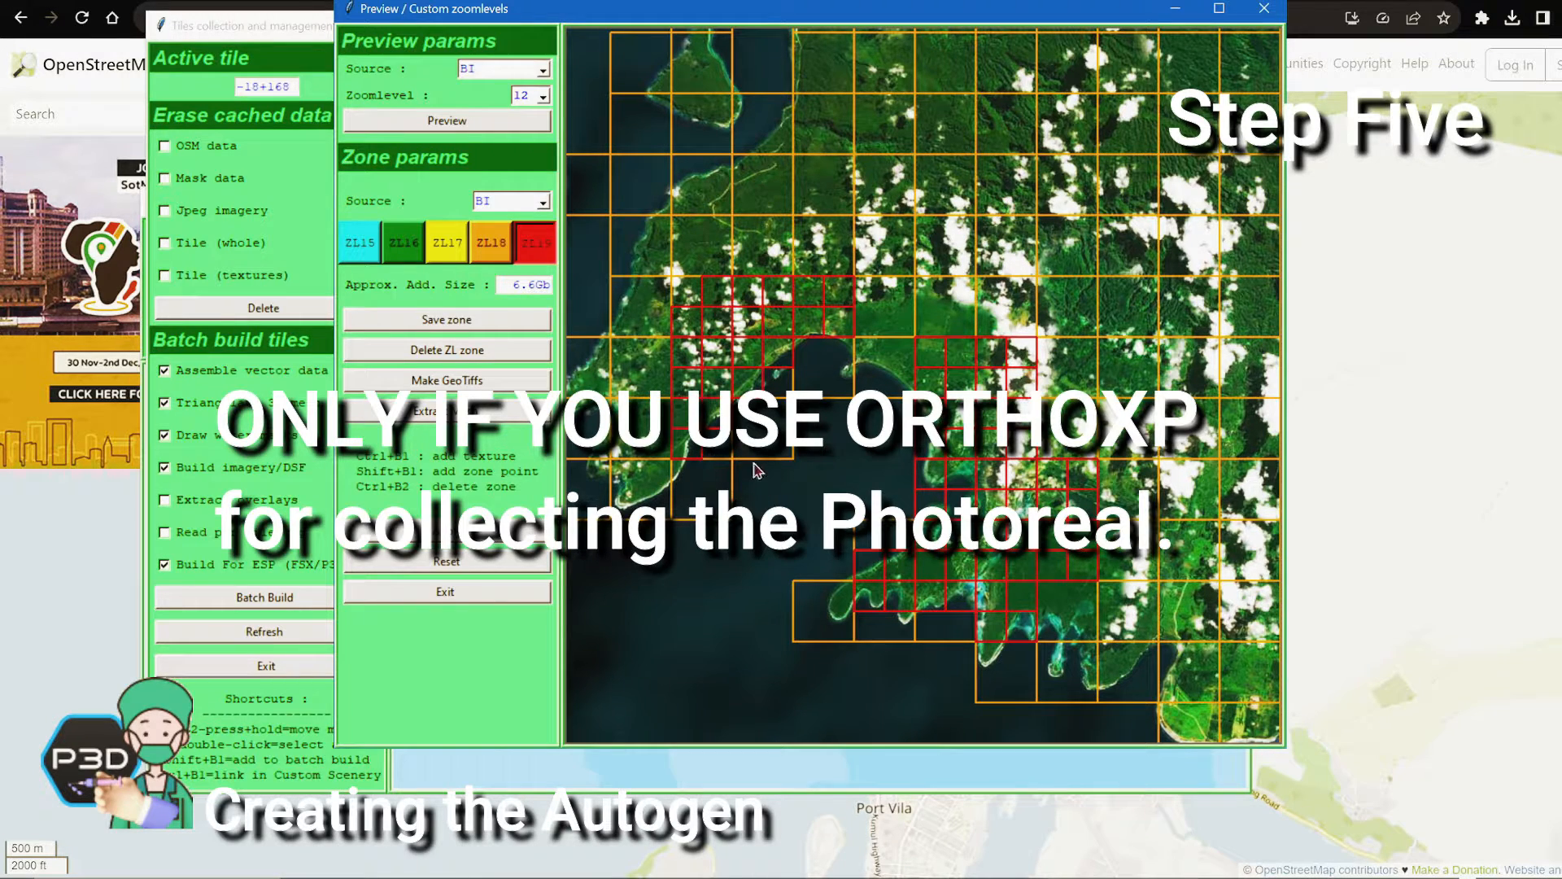
# Mark ZL19 squares along Efate's northeast coast, southeast of the northern reef
pyautogui.moveTo(1057, 191); pyautogui.dragTo(753, 548)
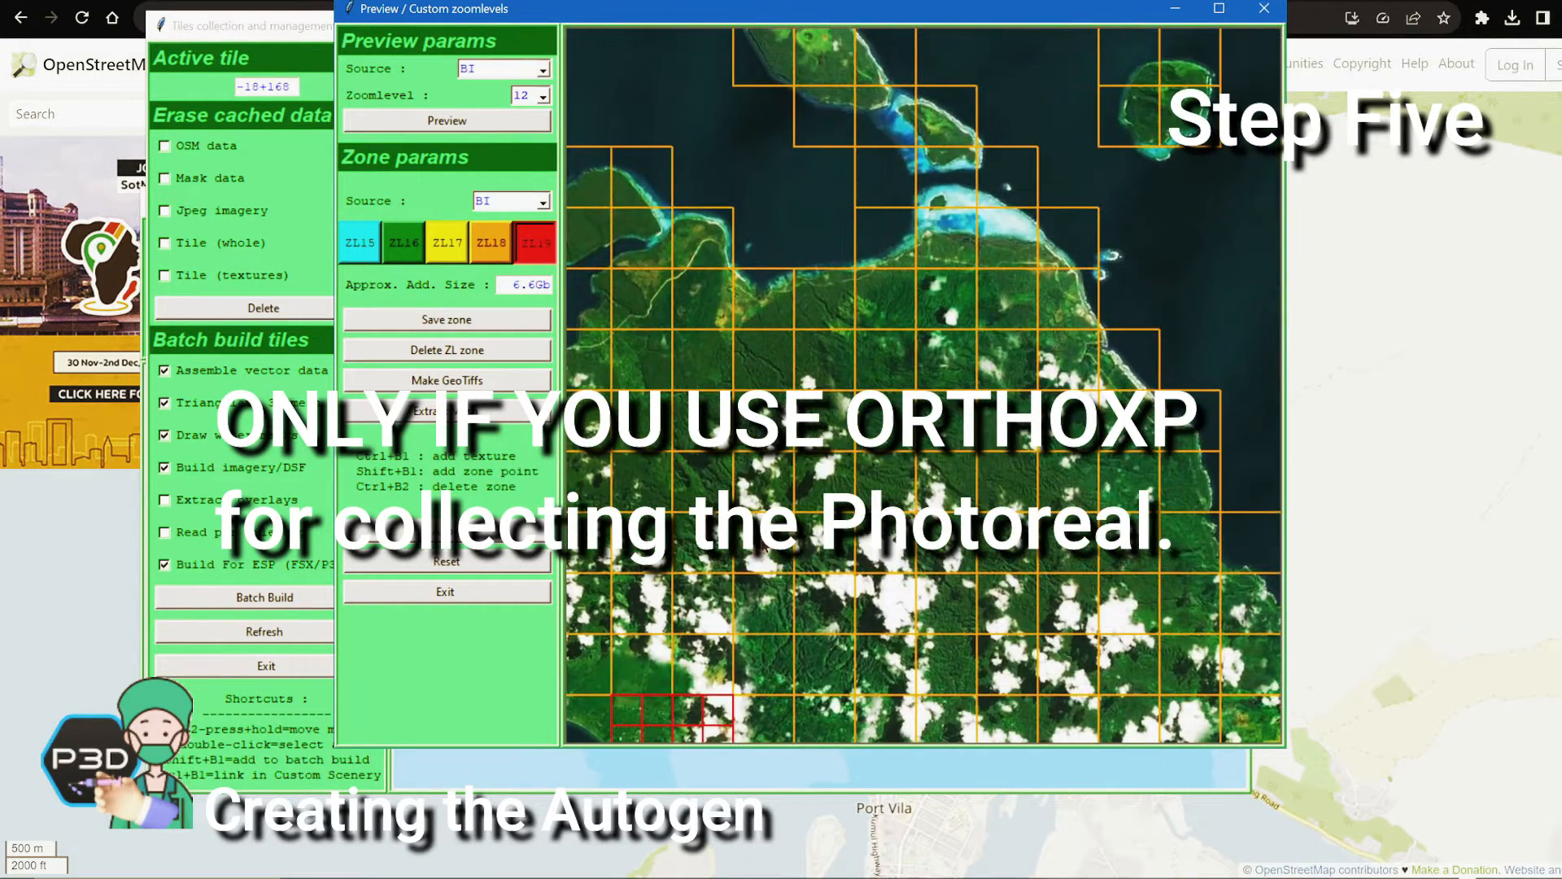
pyautogui.keyDown('ctrl'); pyautogui.click(1060, 294); pyautogui.keyUp('ctrl')
pyautogui.keyDown('ctrl'); pyautogui.click(1083, 349); pyautogui.keyUp('ctrl')
pyautogui.keyDown('ctrl'); pyautogui.click(1090, 324); pyautogui.keyUp('ctrl')
pyautogui.keyDown('ctrl'); pyautogui.click(1087, 293); pyautogui.keyUp('ctrl')
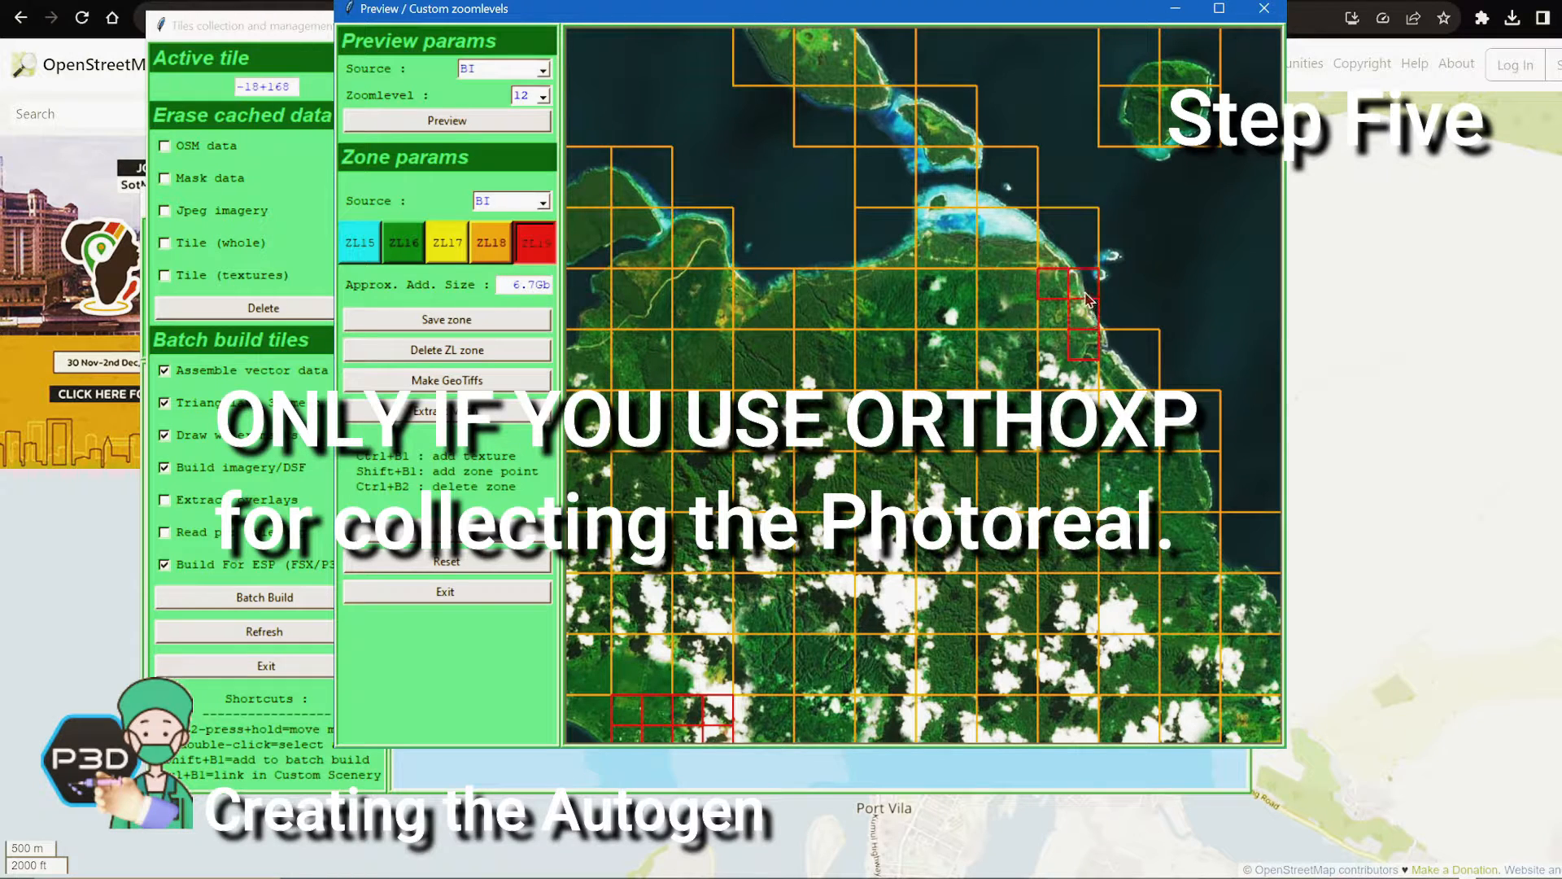
pyautogui.keyDown('ctrl'); pyautogui.click(1062, 322); pyautogui.keyUp('ctrl')
pyautogui.keyDown('ctrl'); pyautogui.click(1062, 349); pyautogui.keyUp('ctrl')
pyautogui.keyDown('ctrl'); pyautogui.click(1056, 376); pyautogui.keyUp('ctrl')
pyautogui.keyDown('ctrl'); pyautogui.click(1084, 375); pyautogui.keyUp('ctrl')
pyautogui.keyDown('ctrl'); pyautogui.click(1114, 345); pyautogui.keyUp('ctrl')
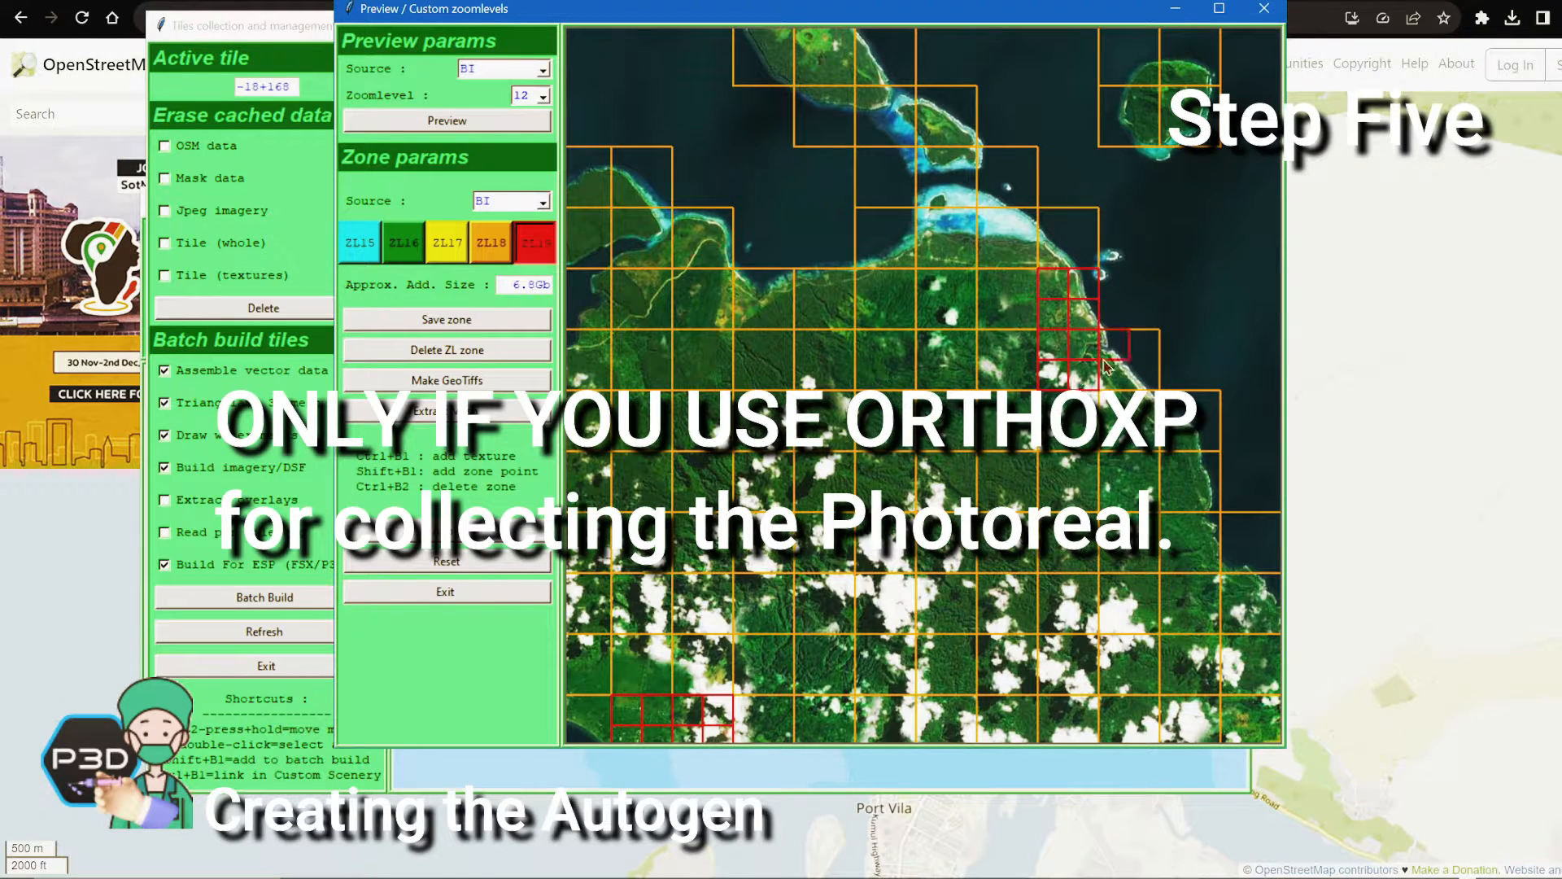
pyautogui.keyDown('ctrl'); pyautogui.click(1150, 421); pyautogui.keyUp('ctrl')
# Save the marked zones, apply them and exit the custom zoom level preview
pyautogui.moveTo(832, 564); pyautogui.dragTo(879, 643)
pyautogui.moveTo(931, 340); pyautogui.dragTo(931, 125)
pyautogui.moveTo(980, 557); pyautogui.dragTo(915, 193)
pyautogui.moveTo(803, 344); pyautogui.dragTo(1007, 352)
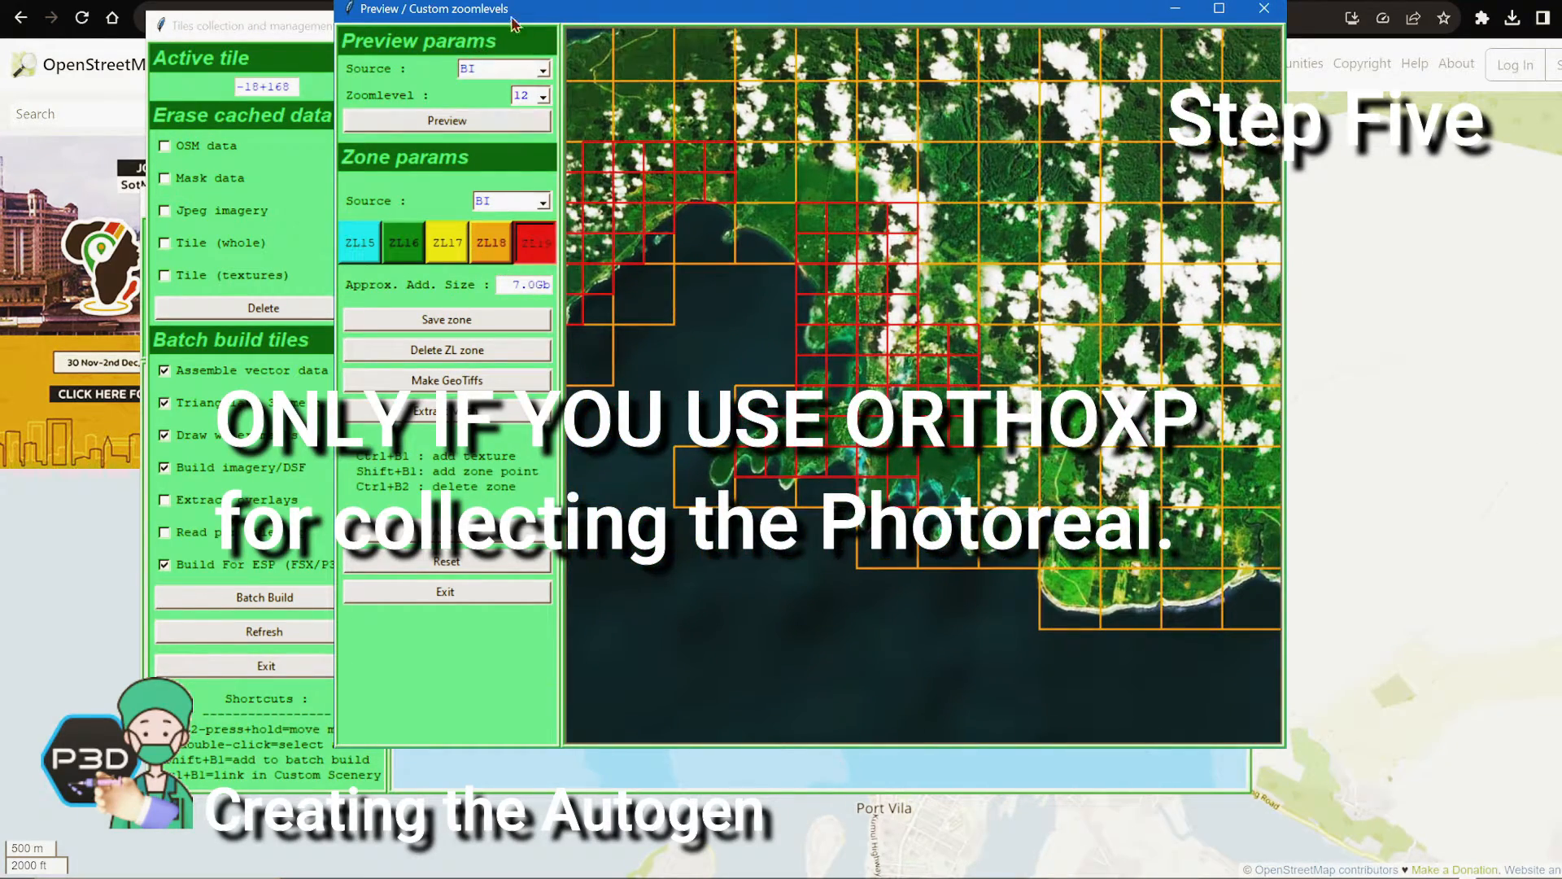
pyautogui.moveTo(551, 16); pyautogui.dragTo(710, 63)
pyautogui.moveTo(1185, 279); pyautogui.dragTo(1133, 470)
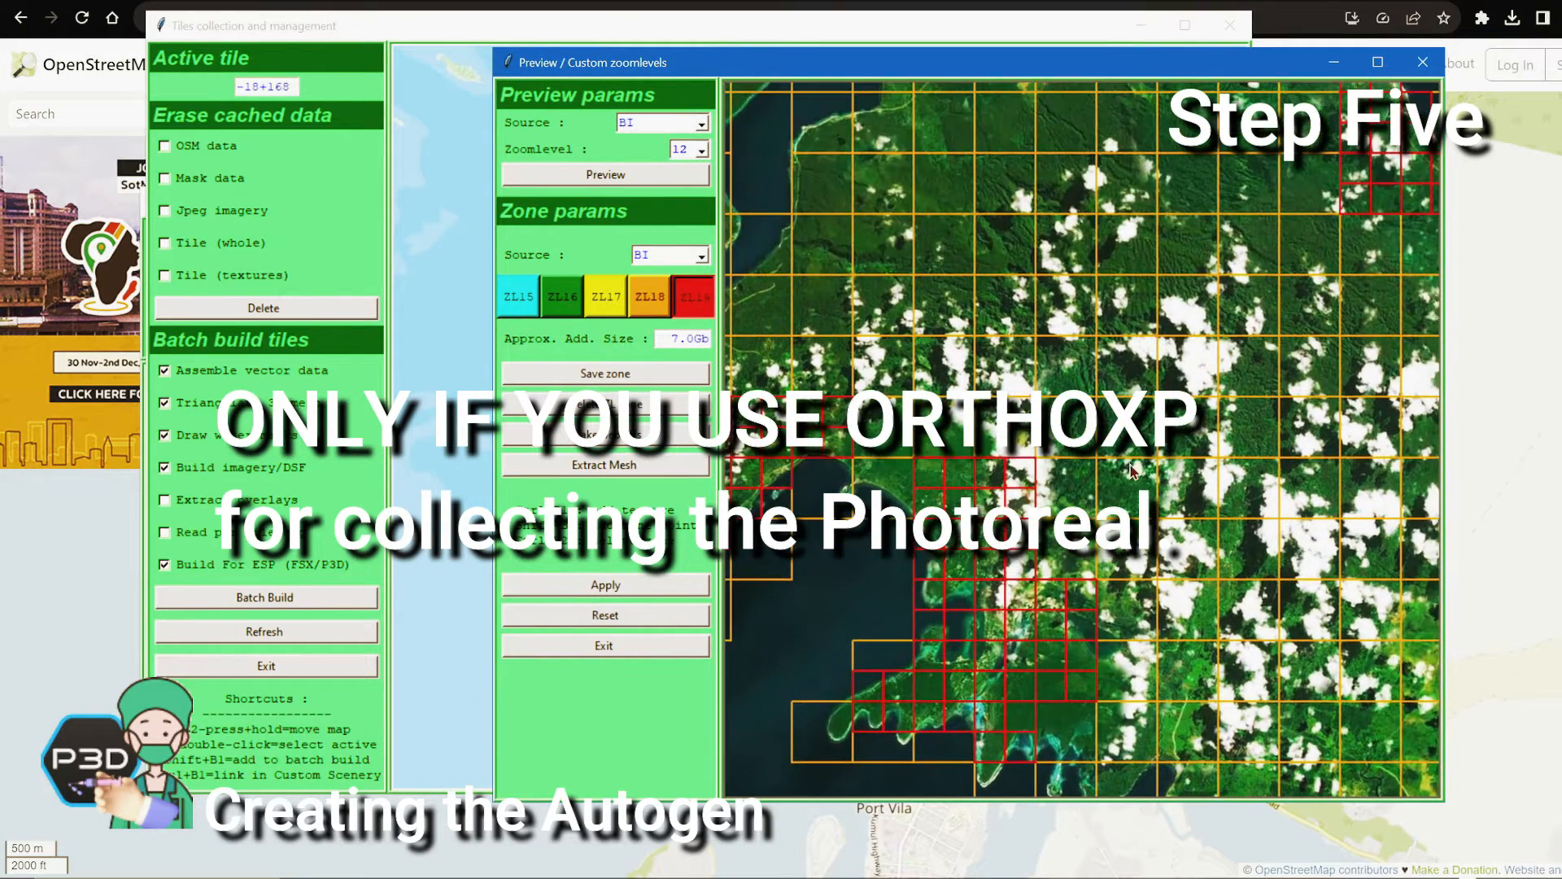
pyautogui.click(628, 372)
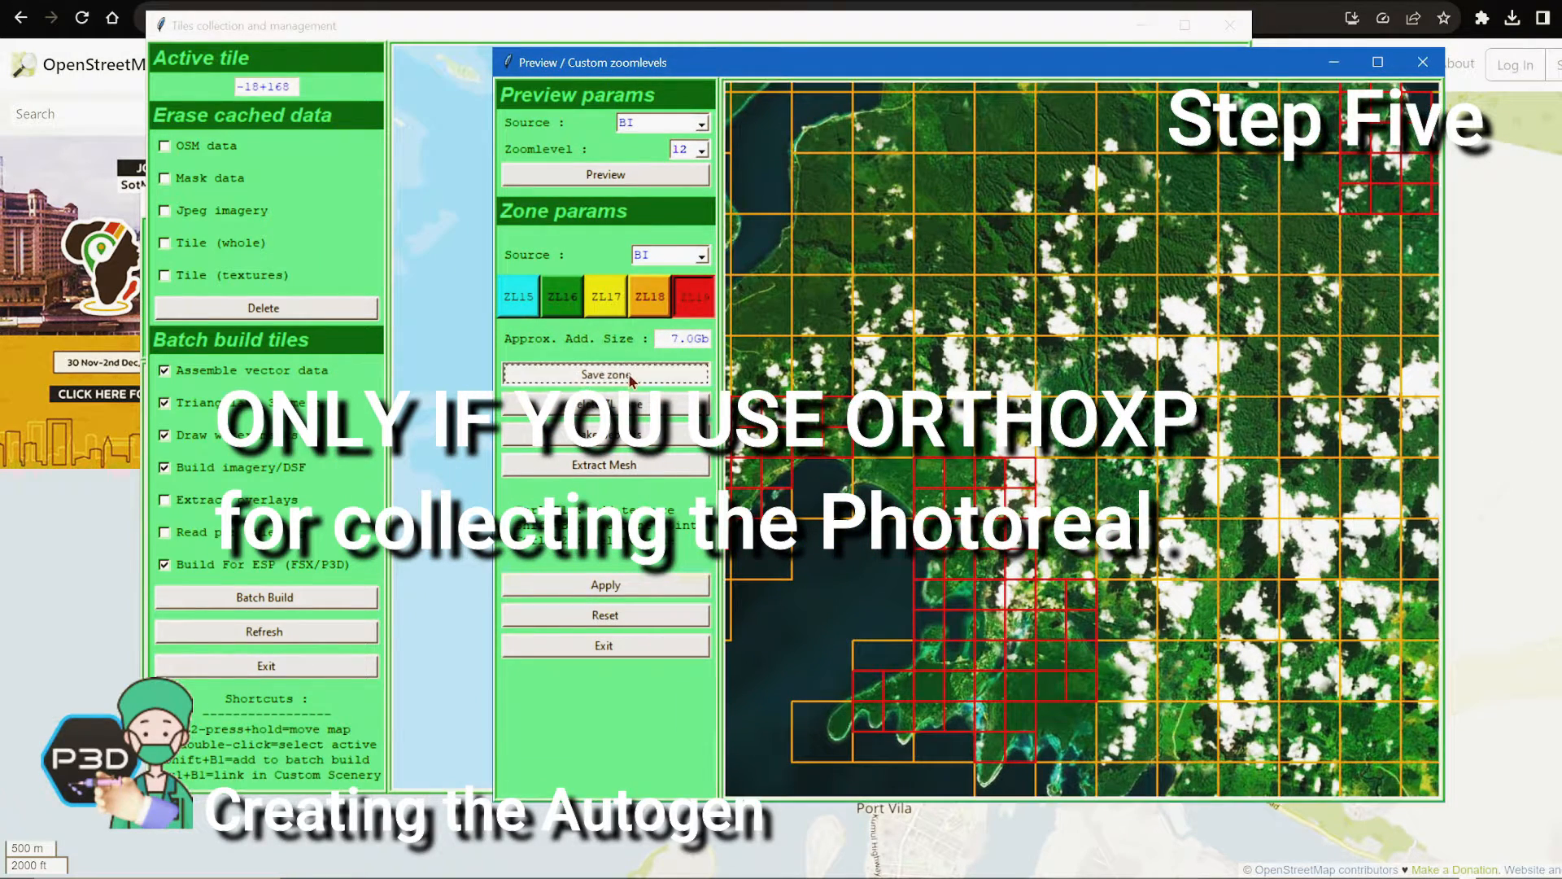
pyautogui.click(620, 584)
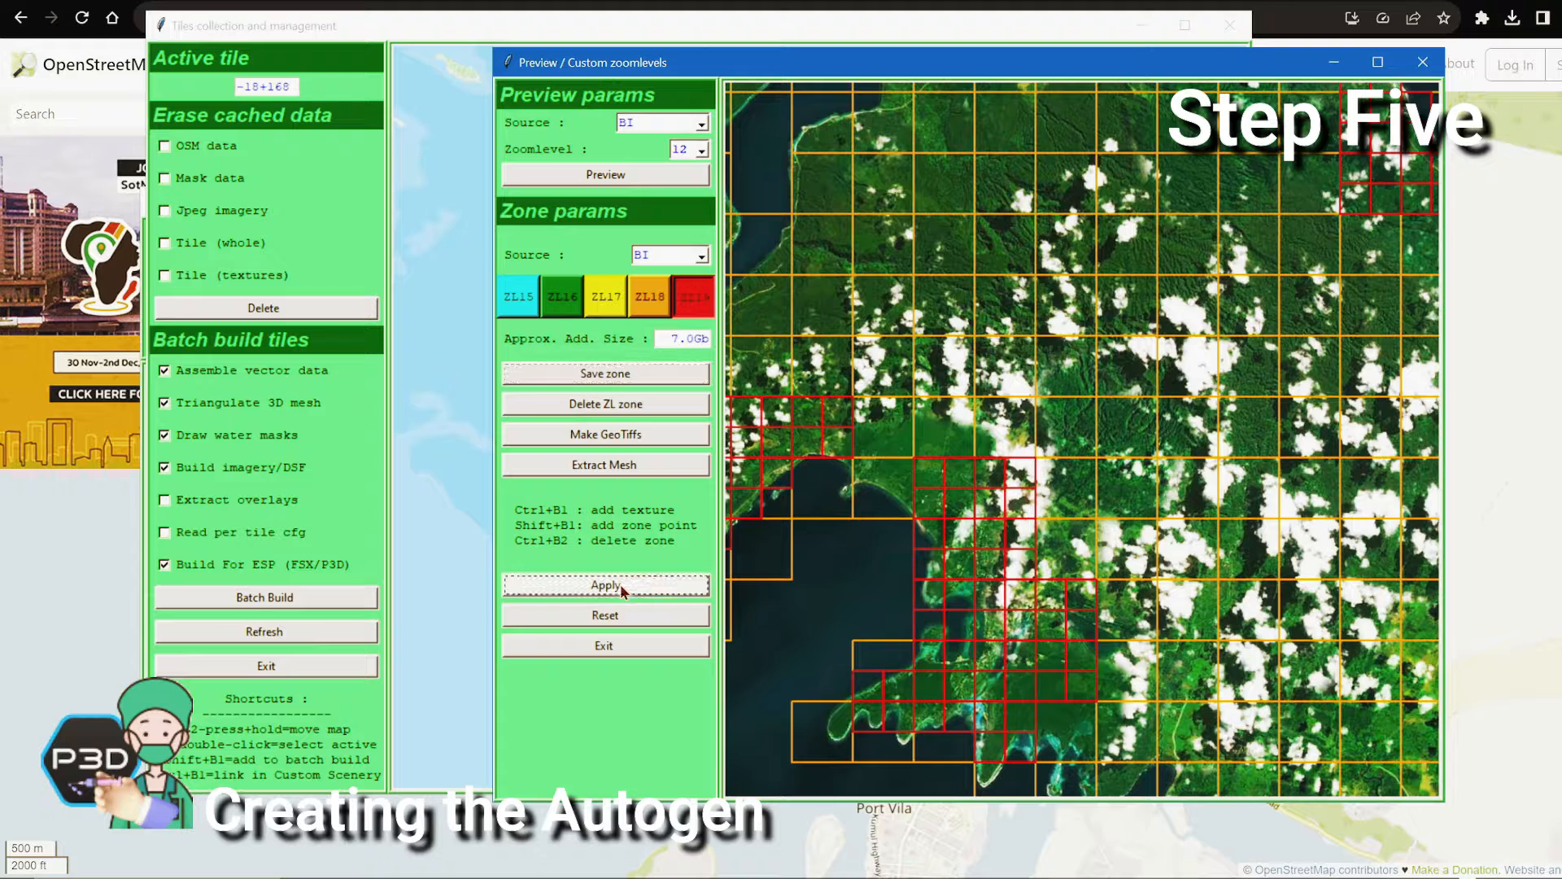
pyautogui.click(648, 646)
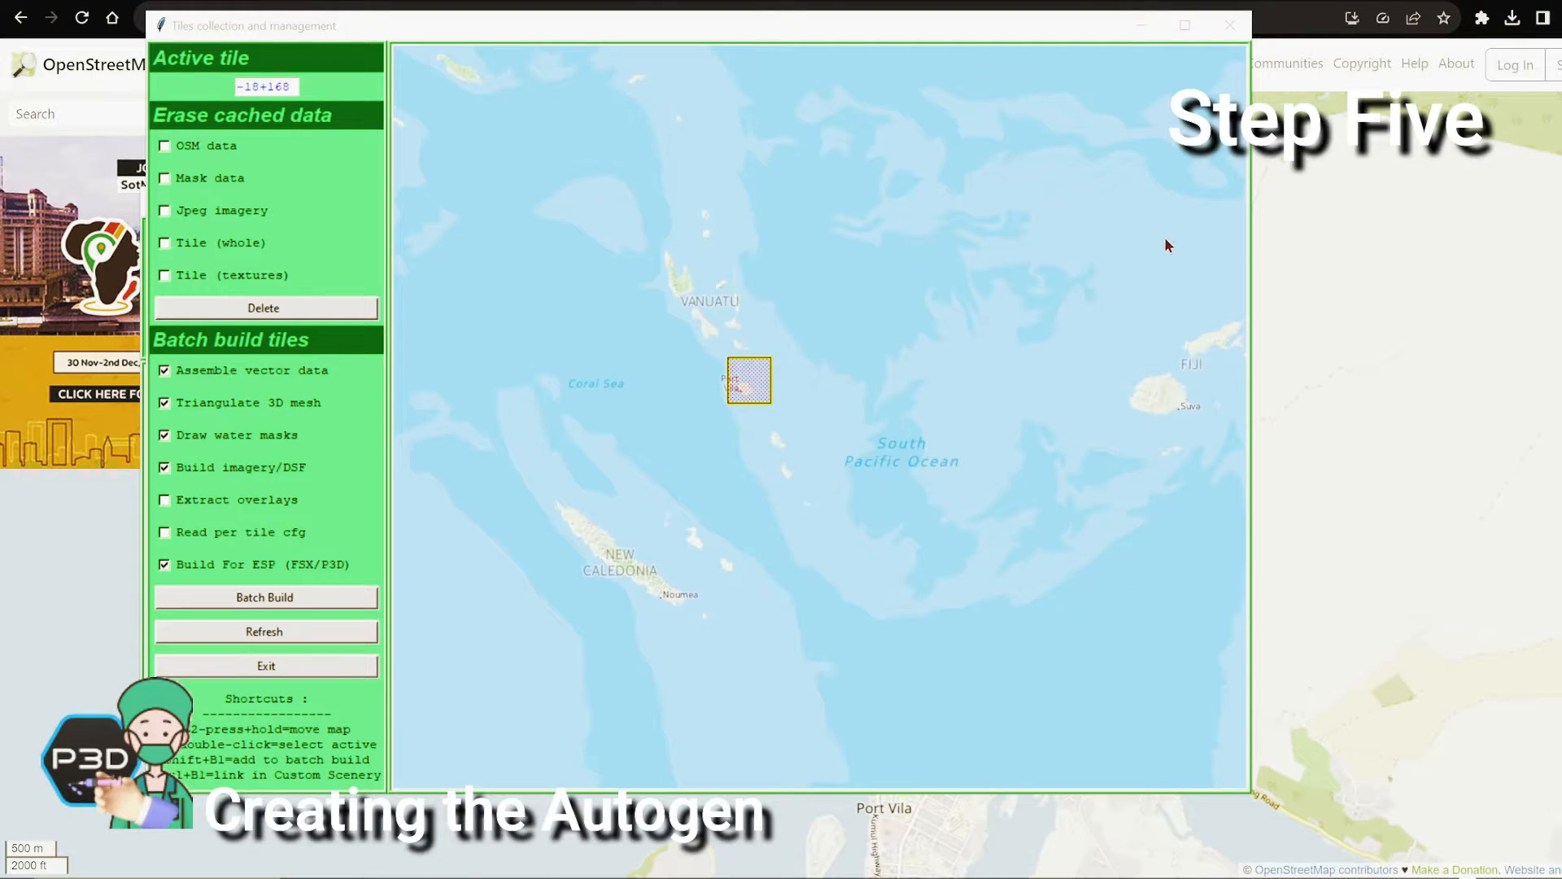
# Start the batch build for tile -18+168 and point out the ScenProc OSM download line in the log
pyautogui.moveTo(639, 30); pyautogui.dragTo(887, 63)
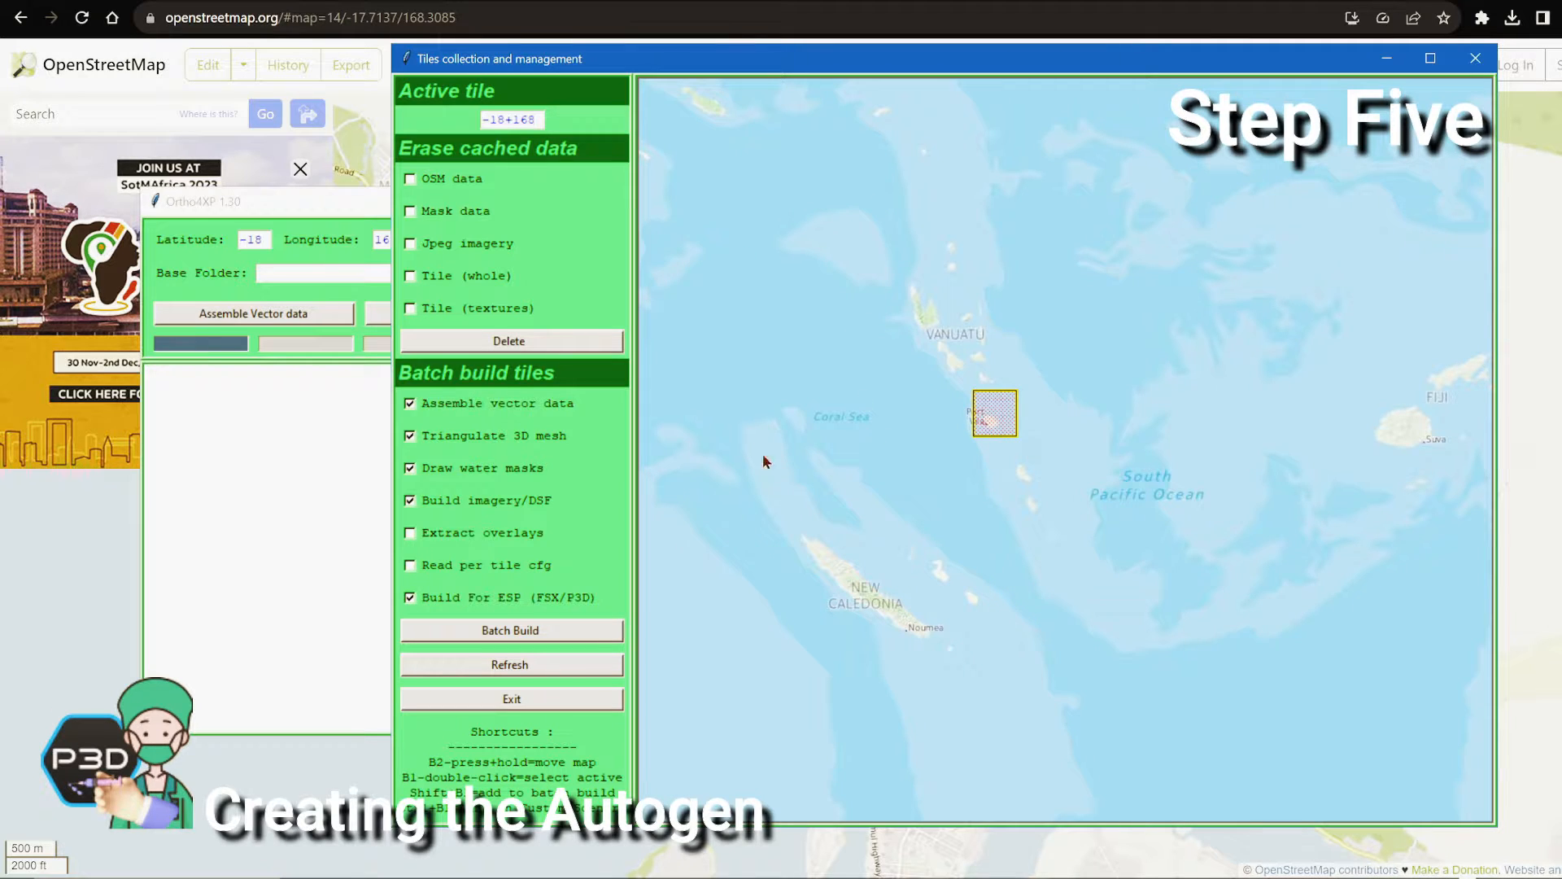
pyautogui.click(513, 631)
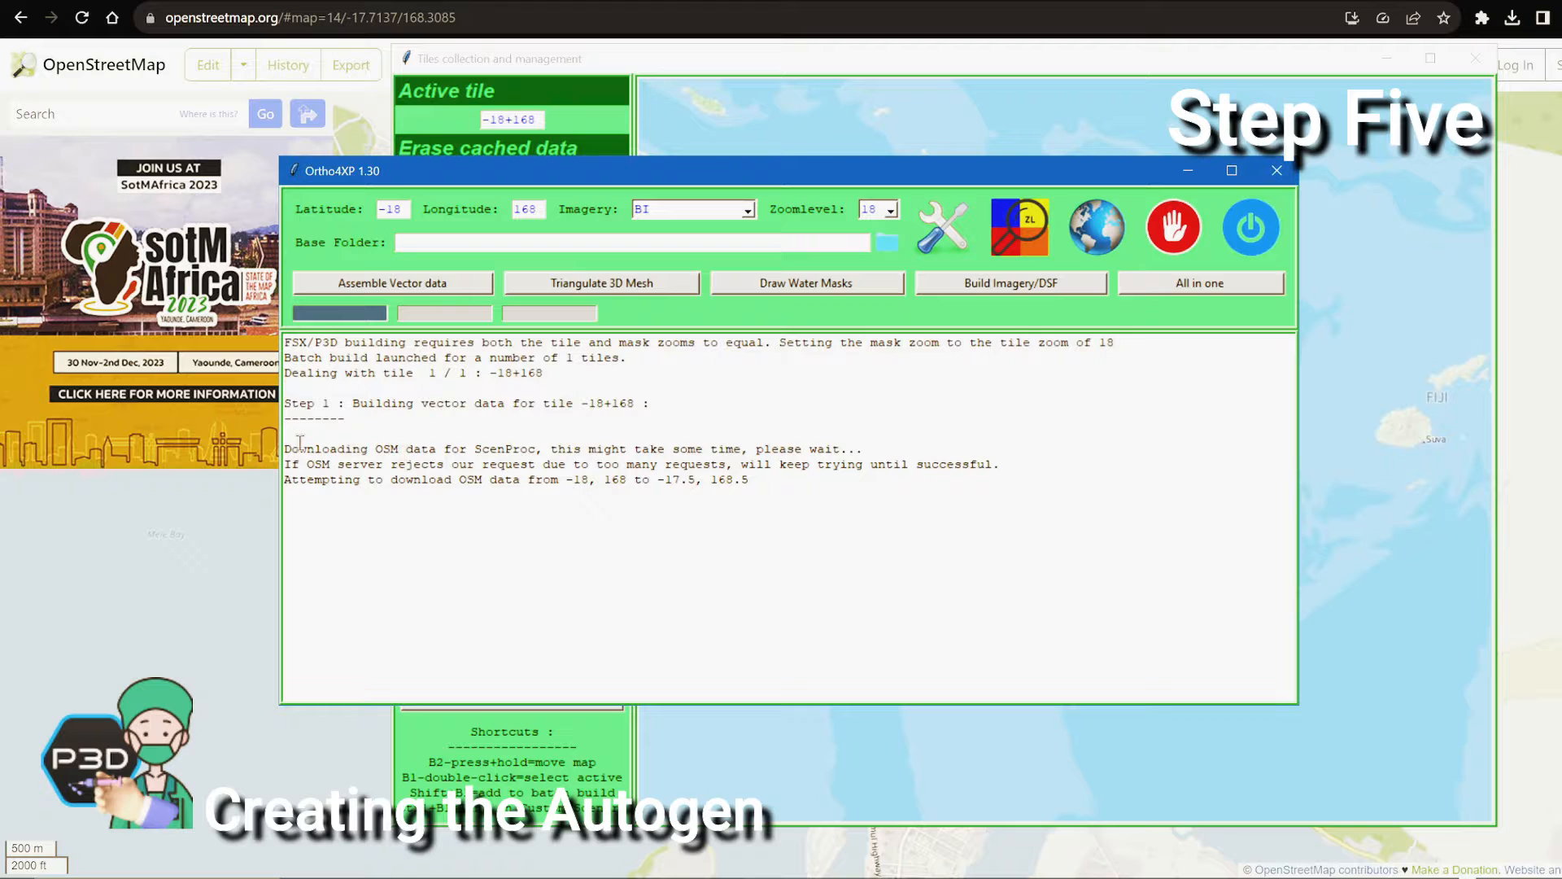
pyautogui.moveTo(289, 449); pyautogui.dragTo(532, 451)
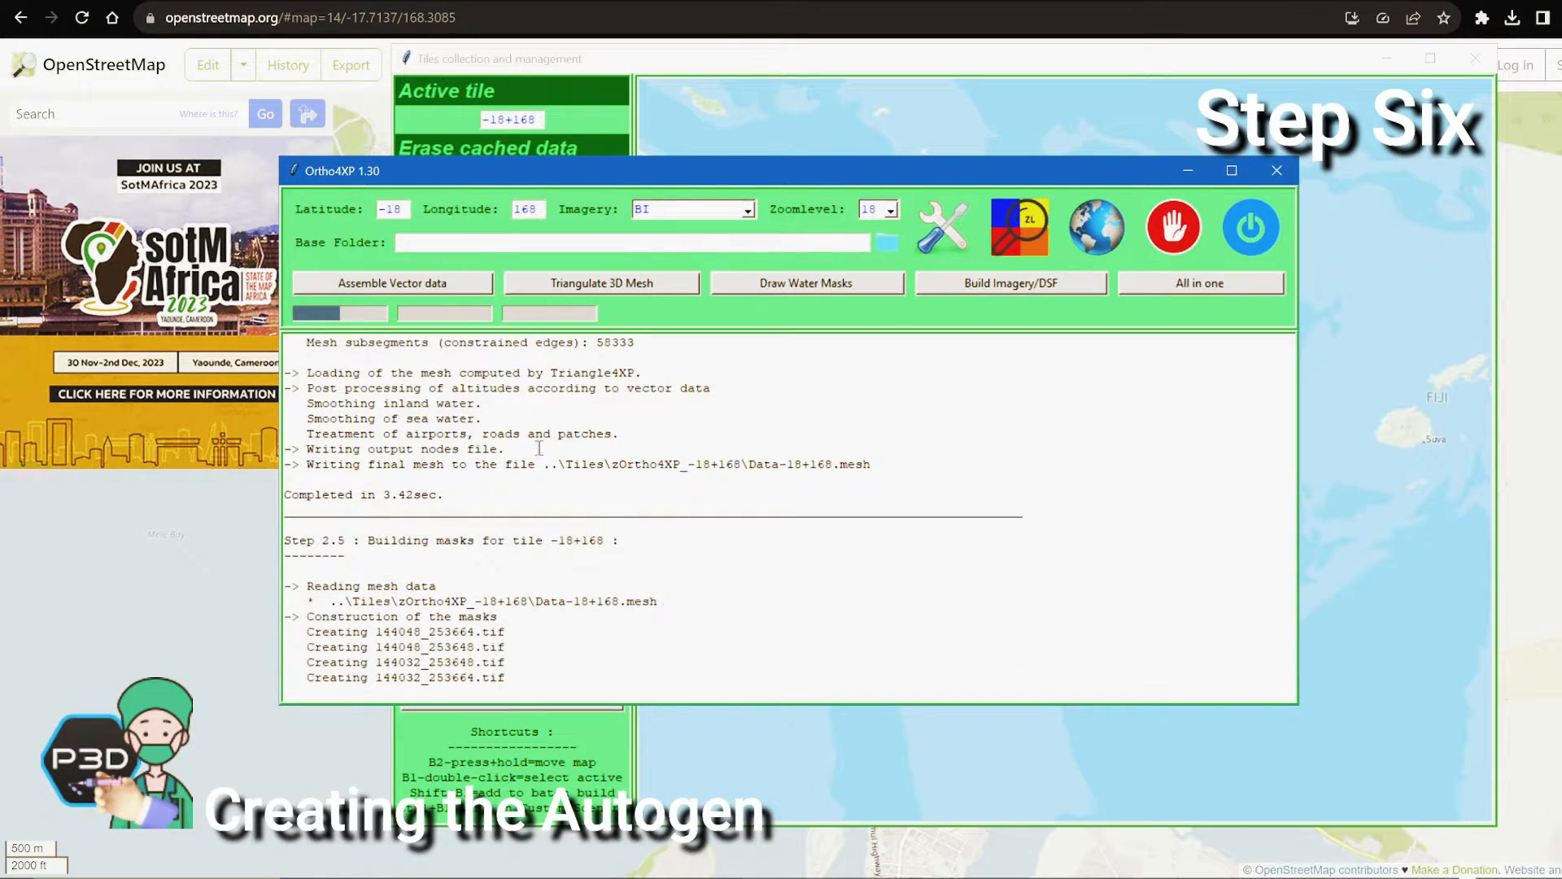
# Close Ortho4XP and go to OSM_data, -20+160, -18+168, scenproc_osm_data in the OrthoXpP3d folder to check its OSM files
pyautogui.click(1277, 170)
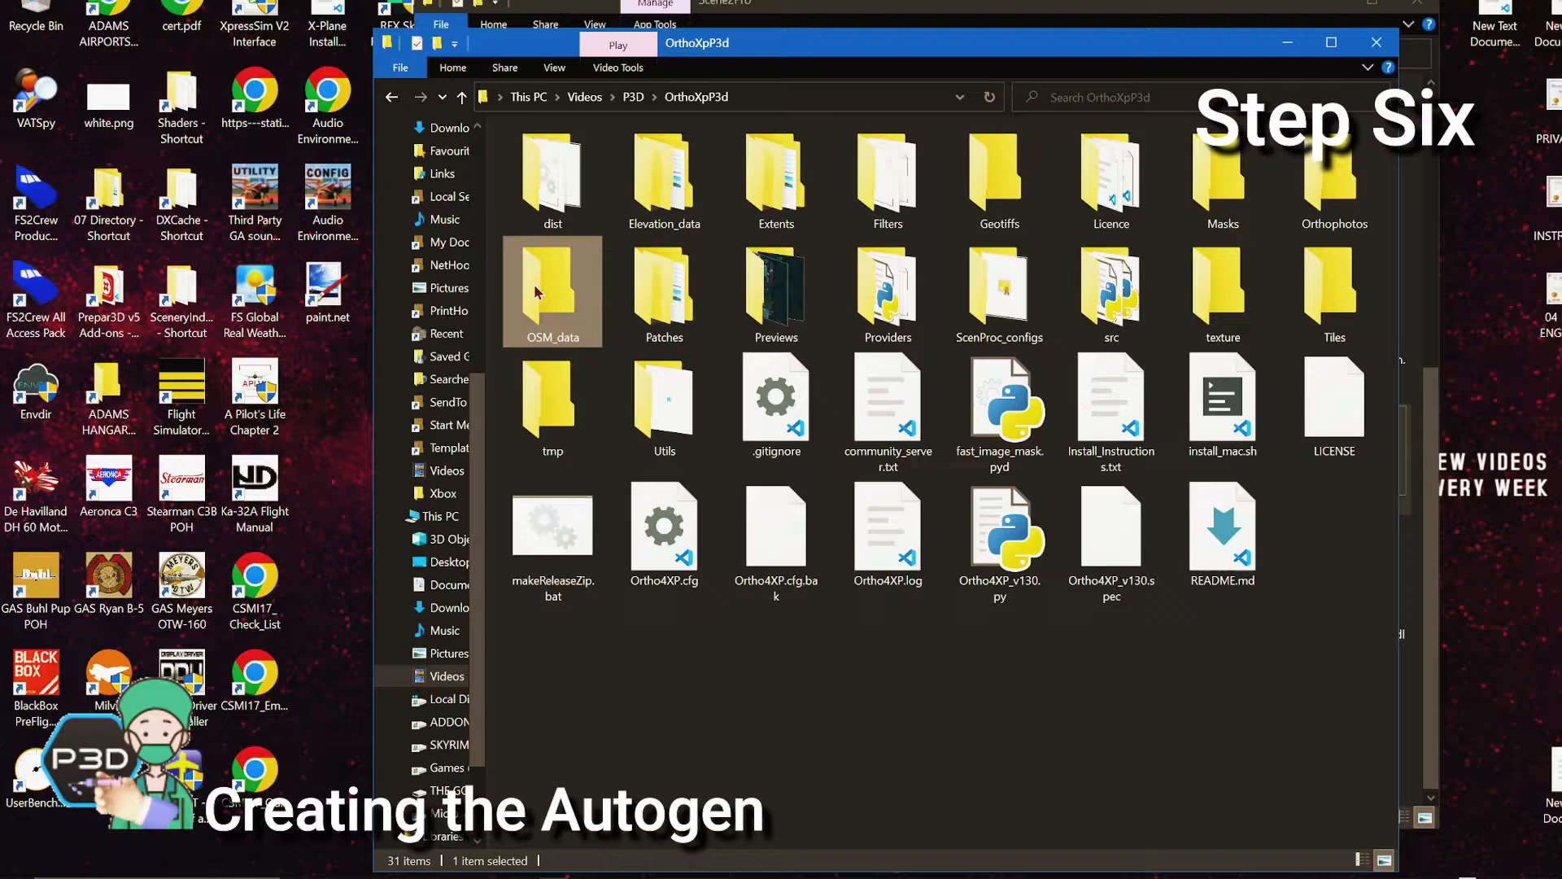
pyautogui.doubleClick(539, 293)
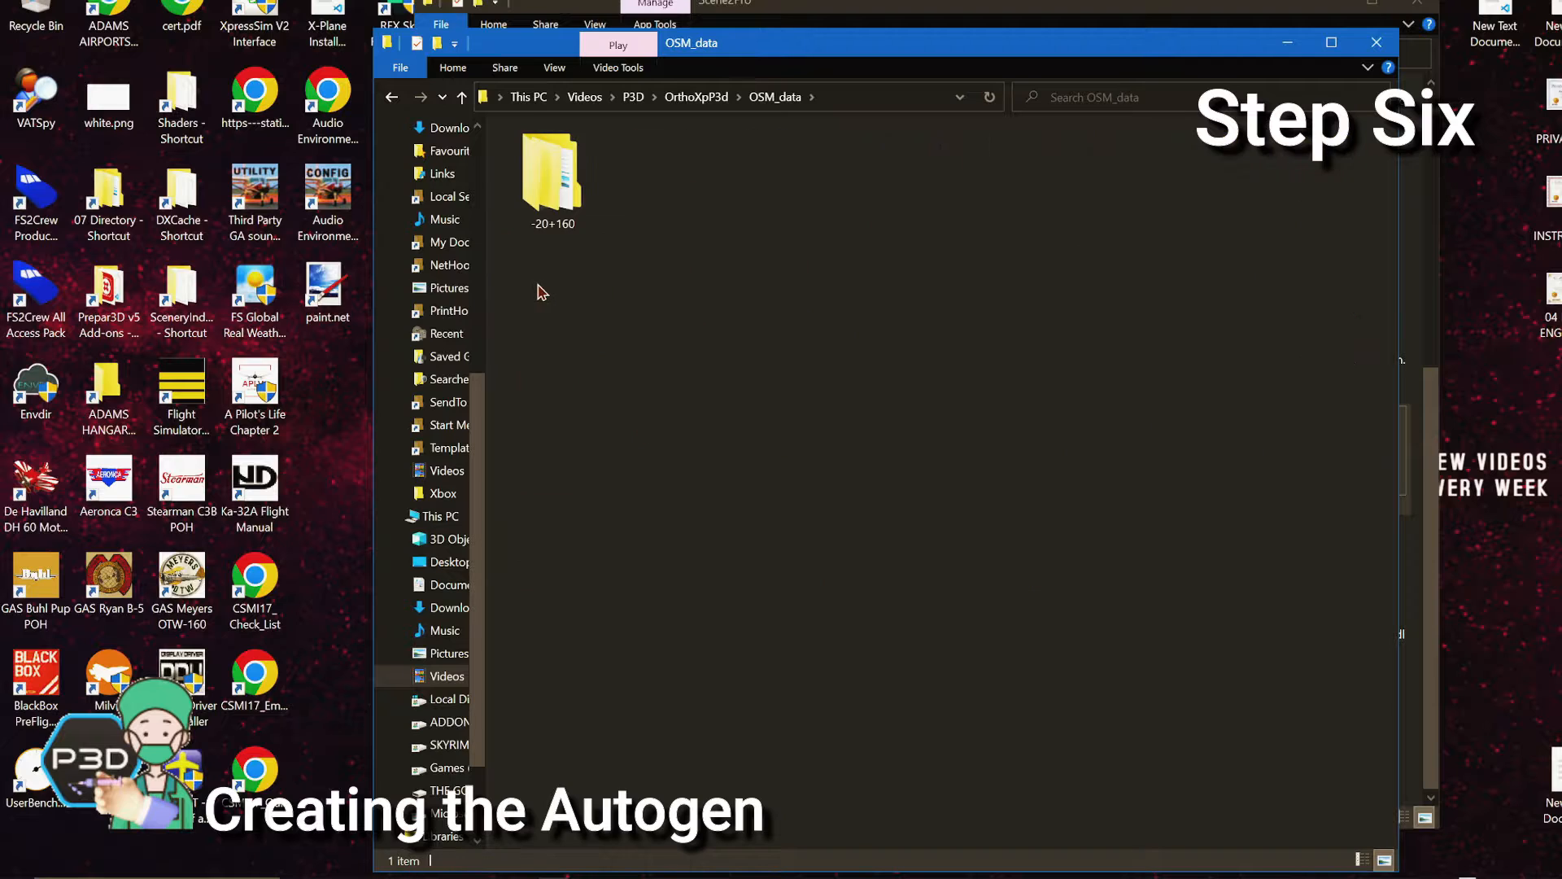
pyautogui.doubleClick(550, 180)
pyautogui.click(547, 185)
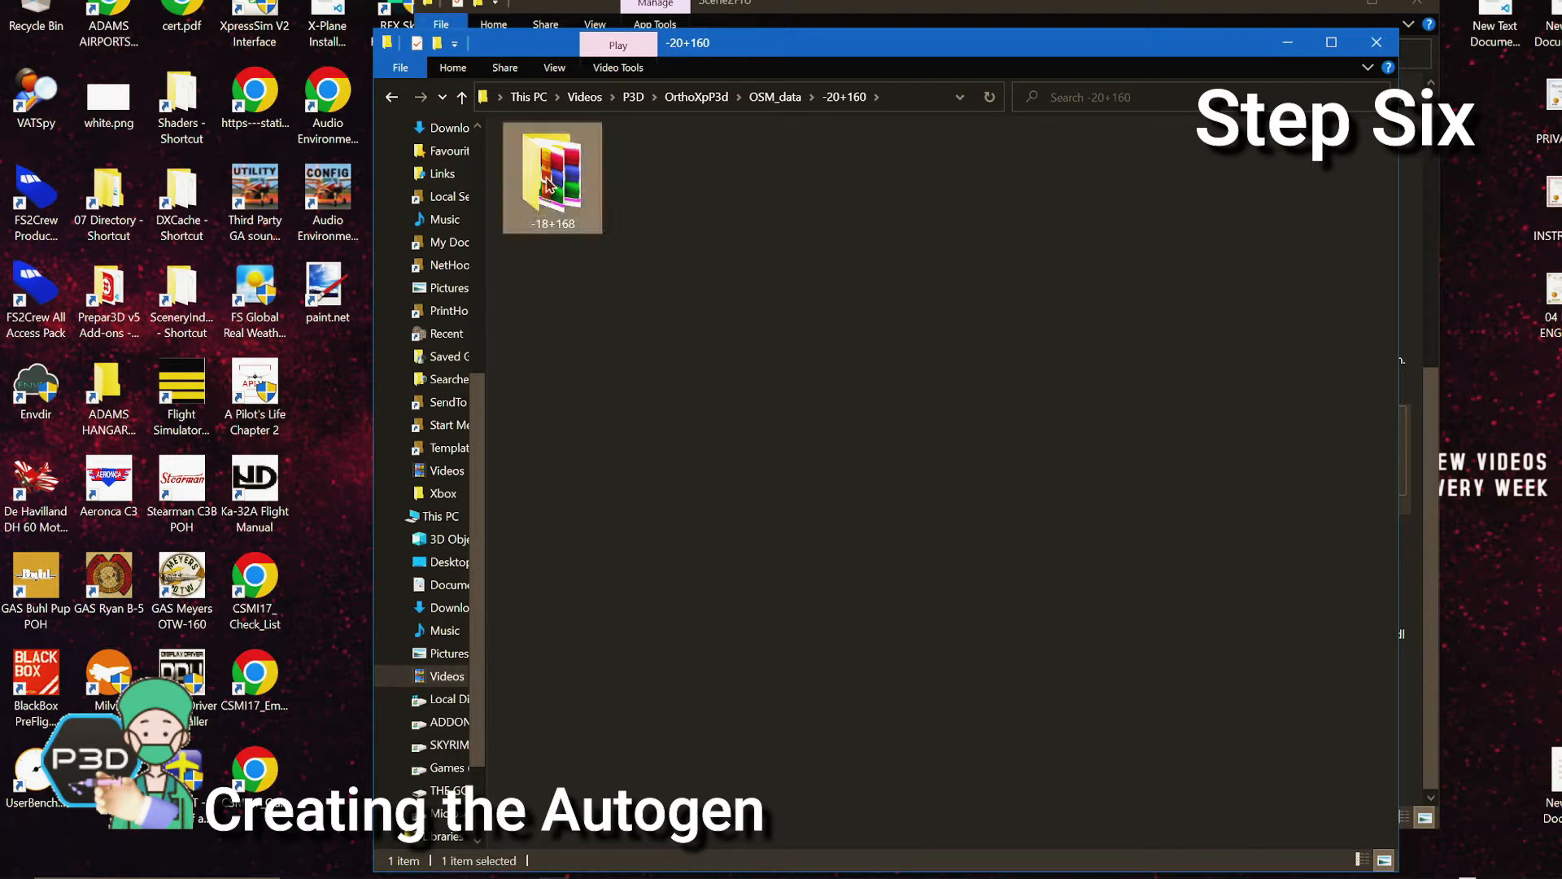
pyautogui.doubleClick(548, 185)
pyautogui.doubleClick(556, 183)
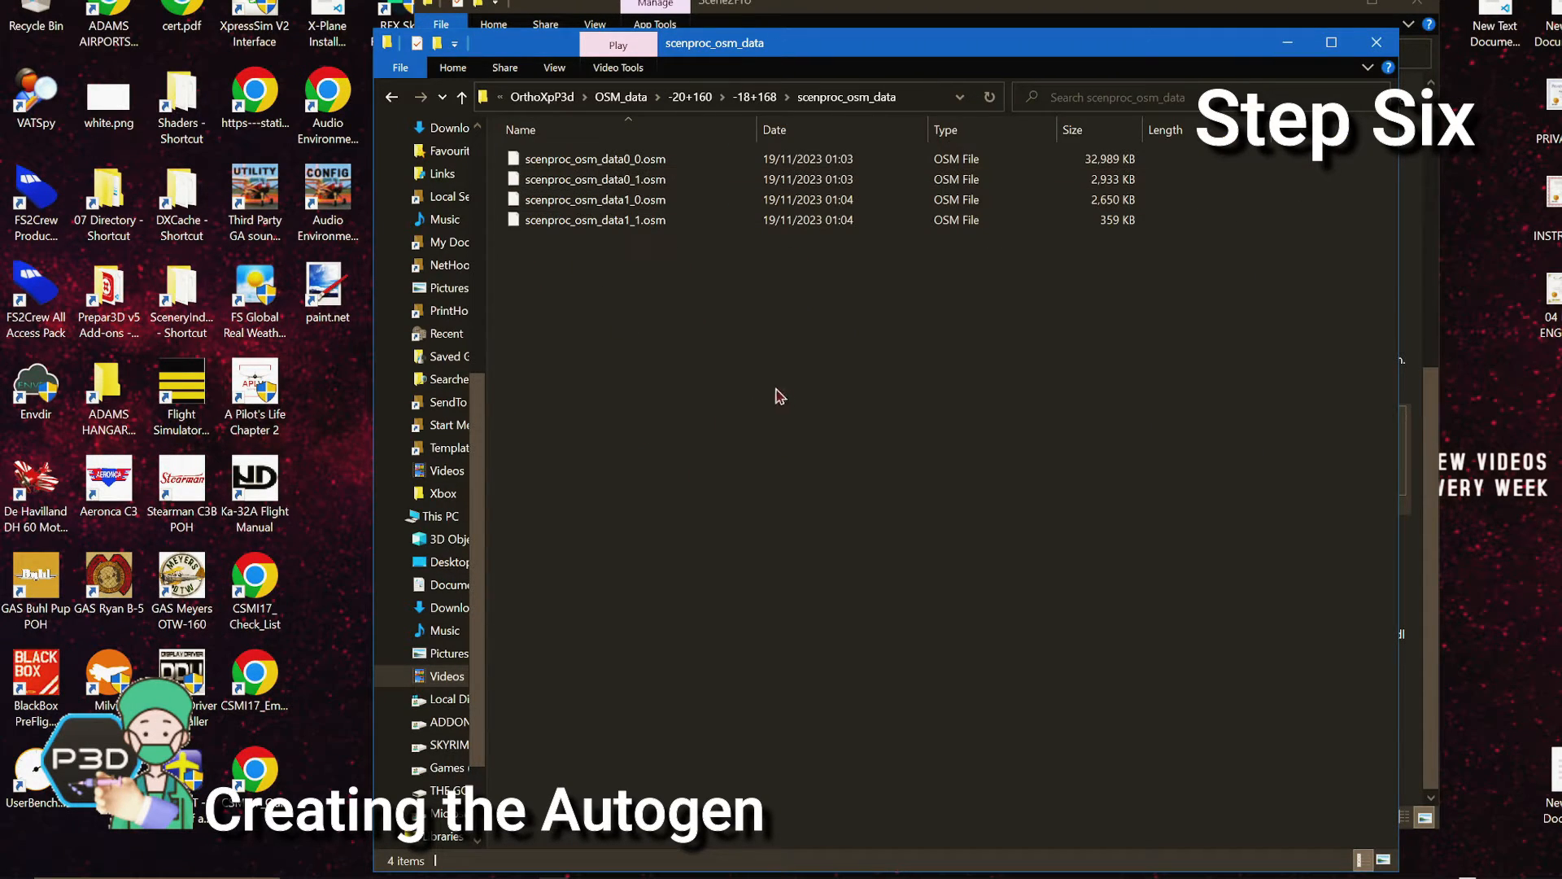
pyautogui.moveTo(776, 397); pyautogui.dragTo(829, 163)
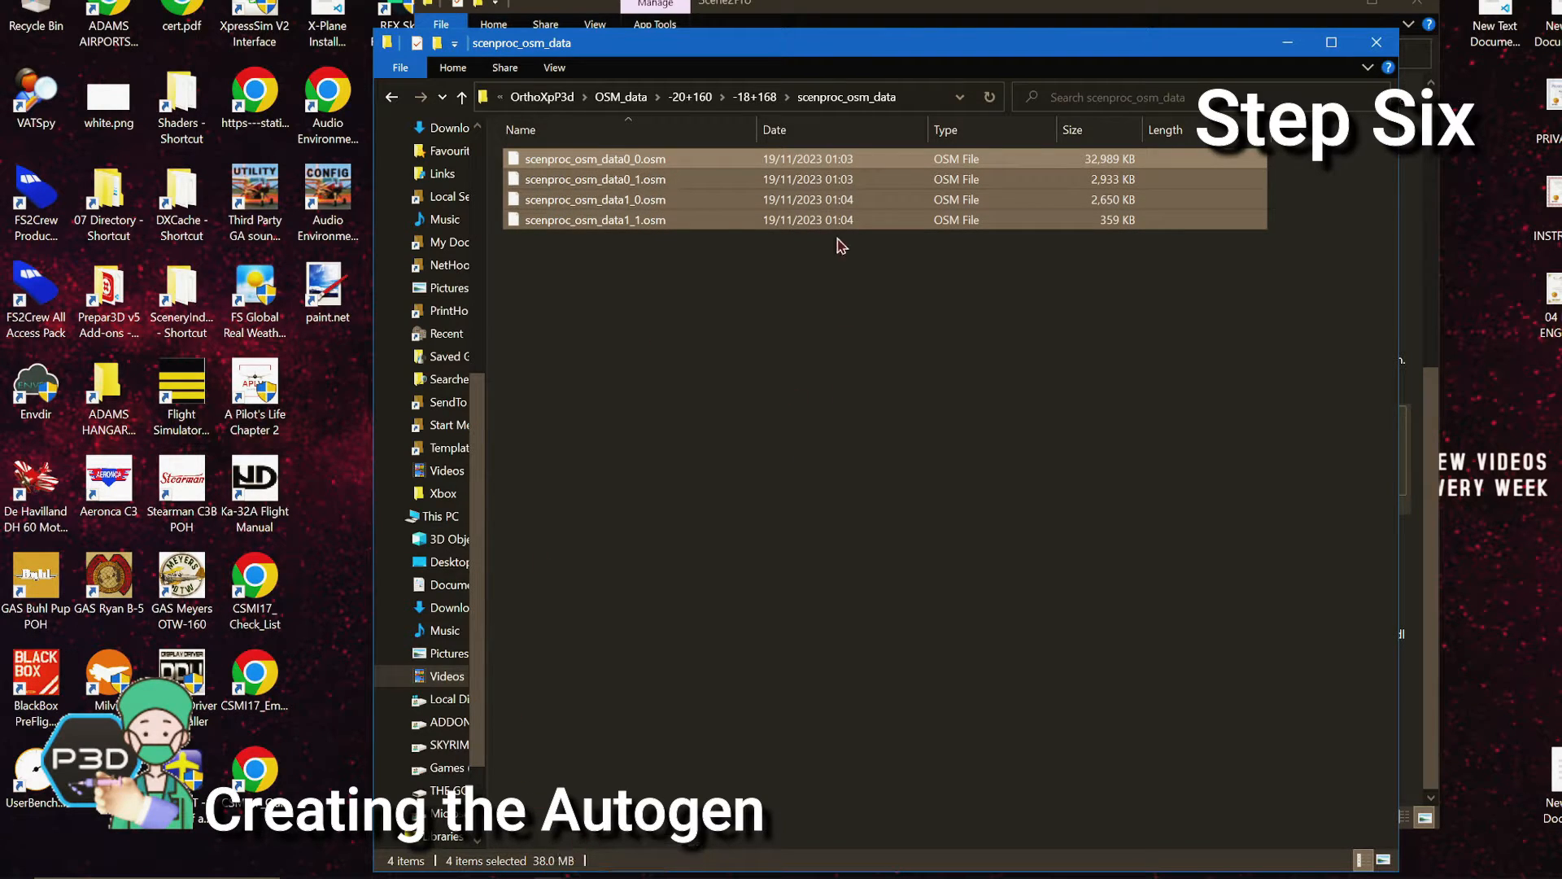
pyautogui.click(841, 329)
# Switch to scenProc and open default.spc from OrthoXpP3d's ScenProc_configs folder
pyautogui.moveTo(856, 50); pyautogui.dragTo(482, 61)
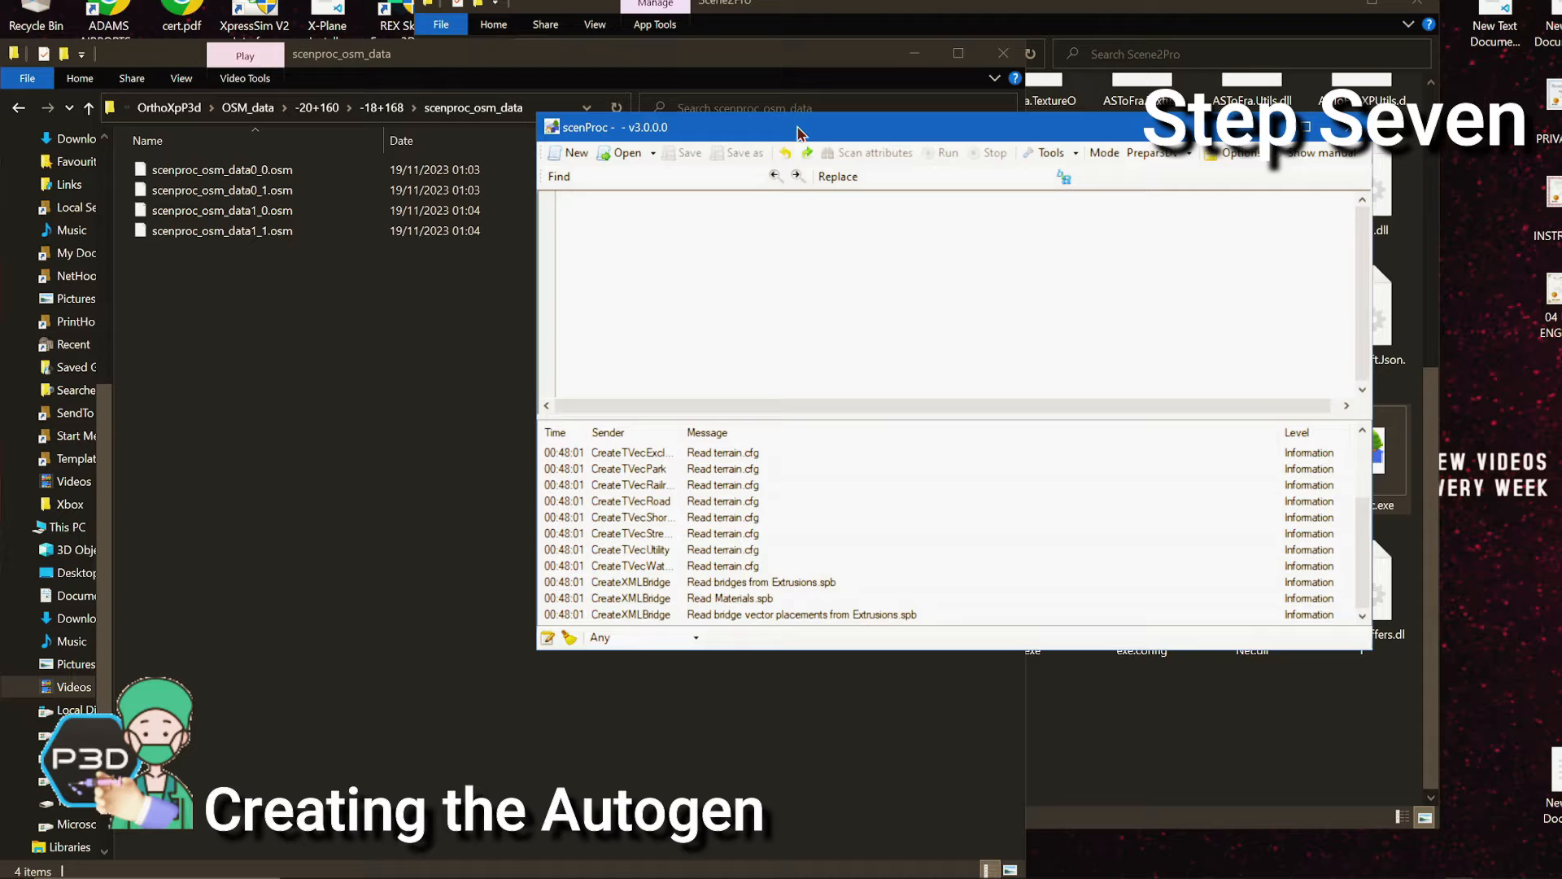
pyautogui.moveTo(800, 135); pyautogui.dragTo(651, 192)
pyautogui.click(472, 210)
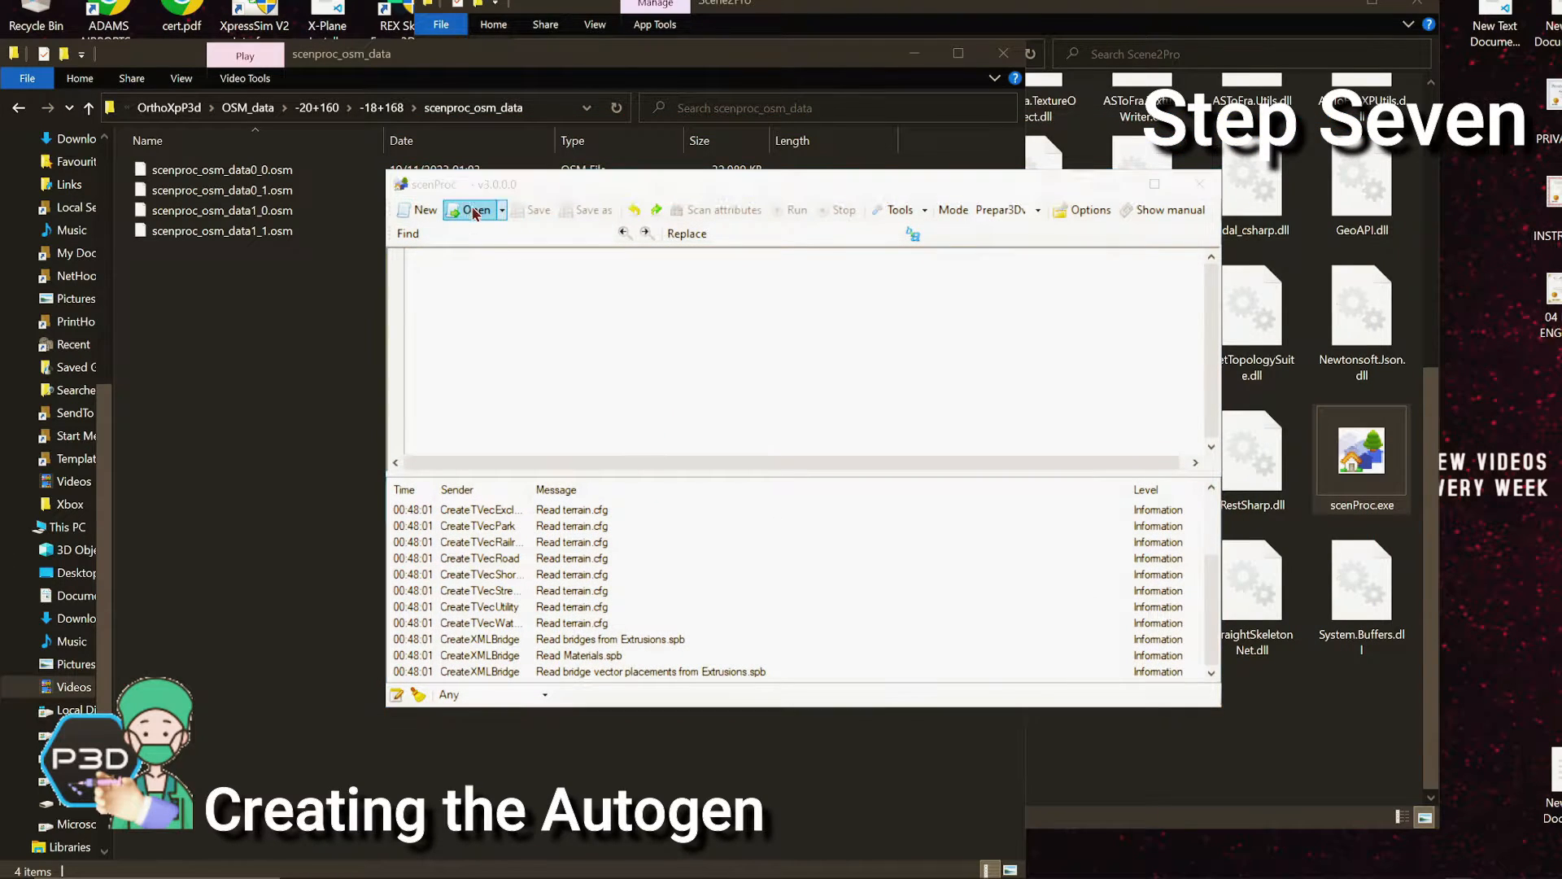
pyautogui.click(610, 354)
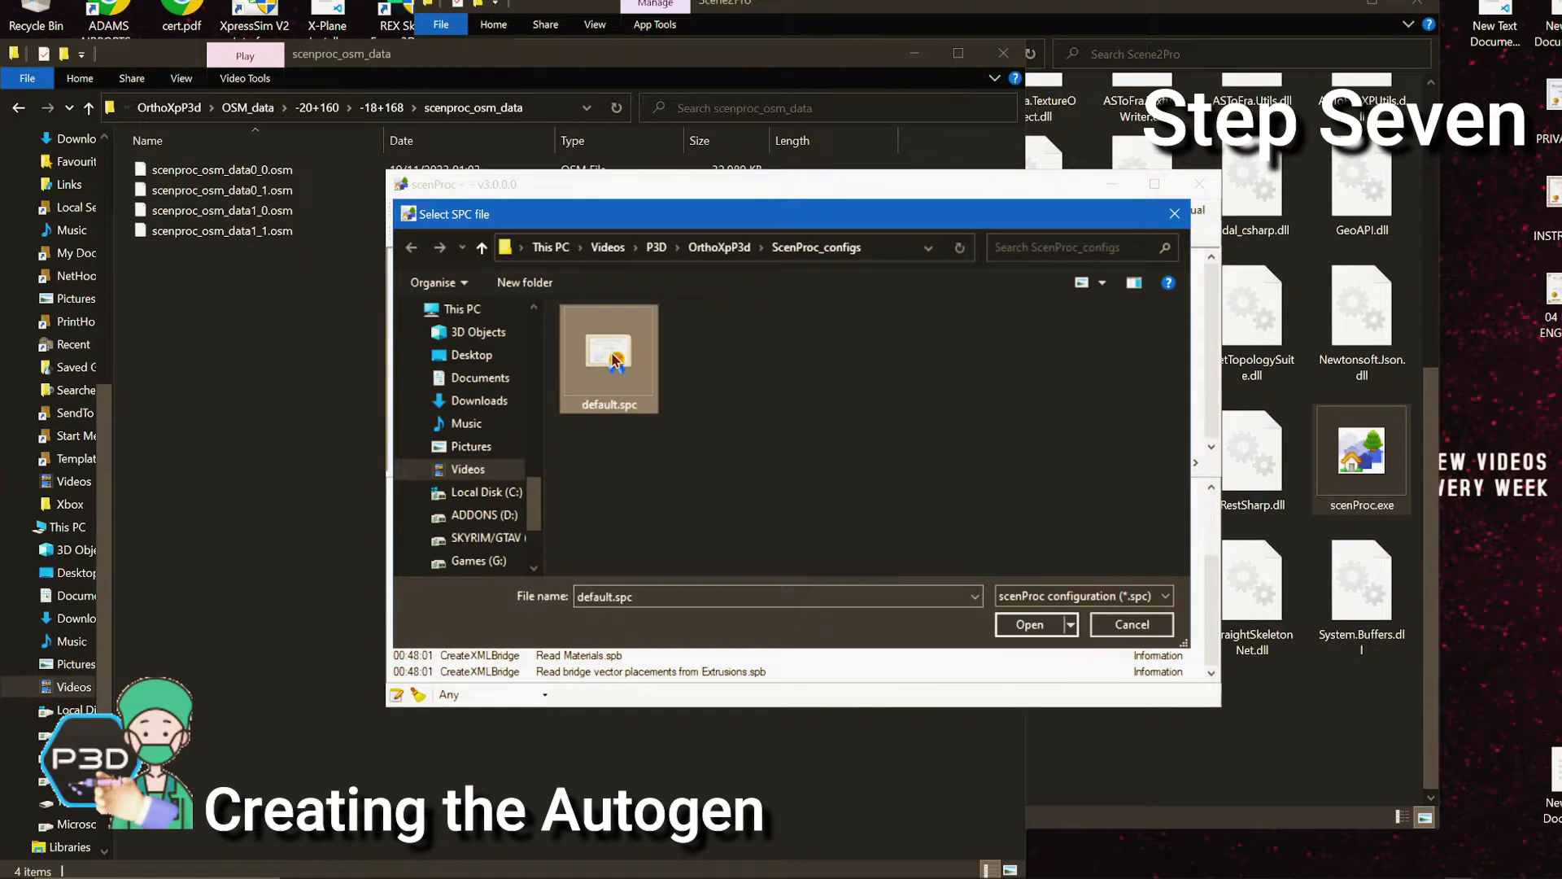
pyautogui.click(1027, 624)
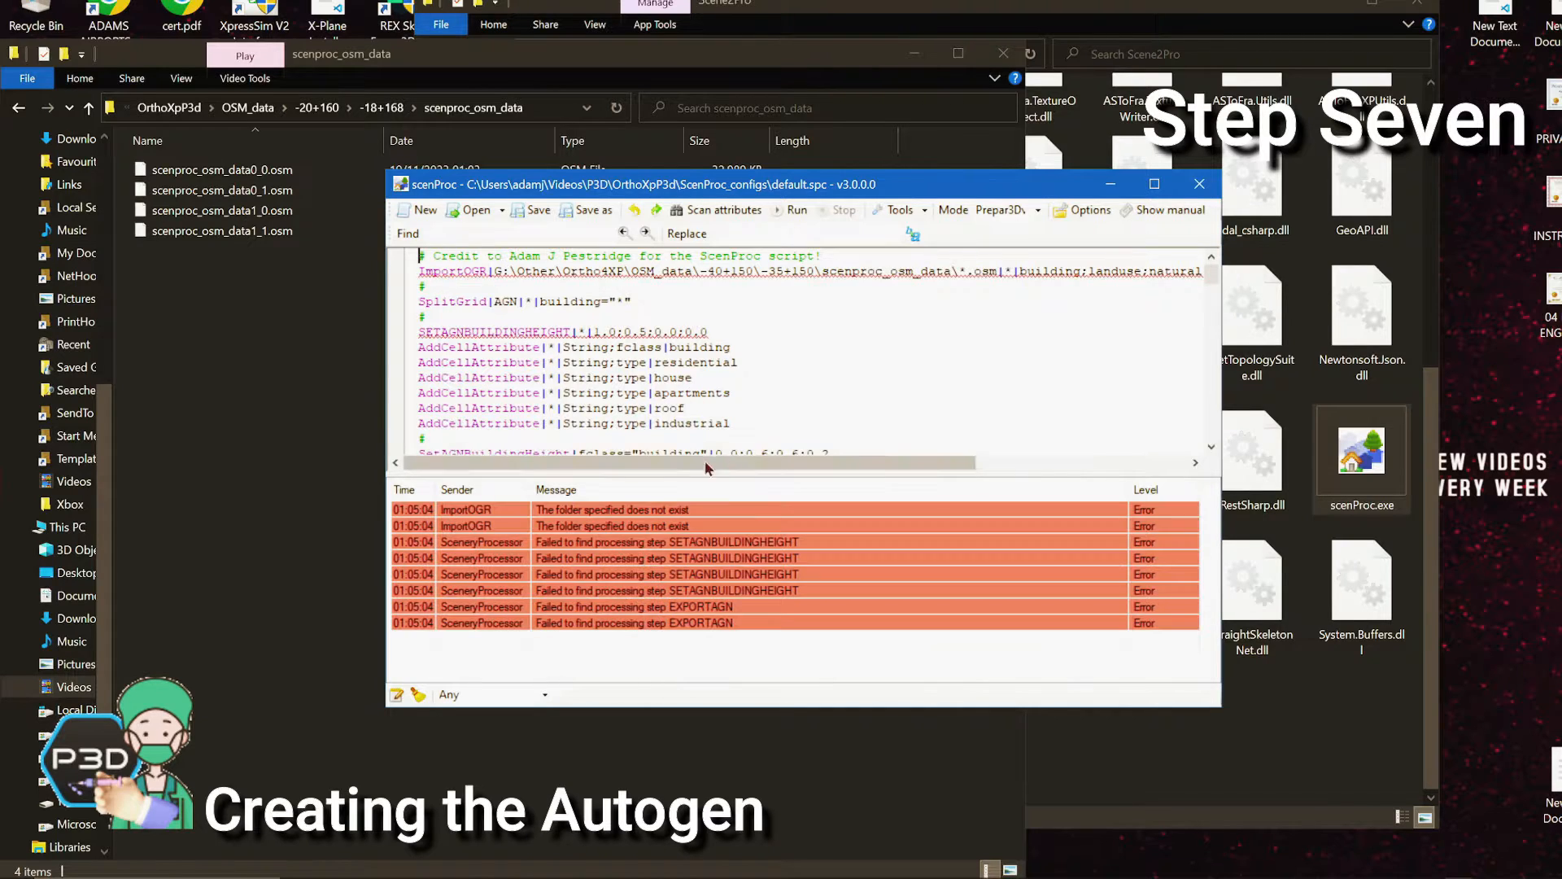
# Look through the default.spc script down to its last commands and return to the ImportOGR line at its start
pyautogui.scroll(-3, 912, 321)
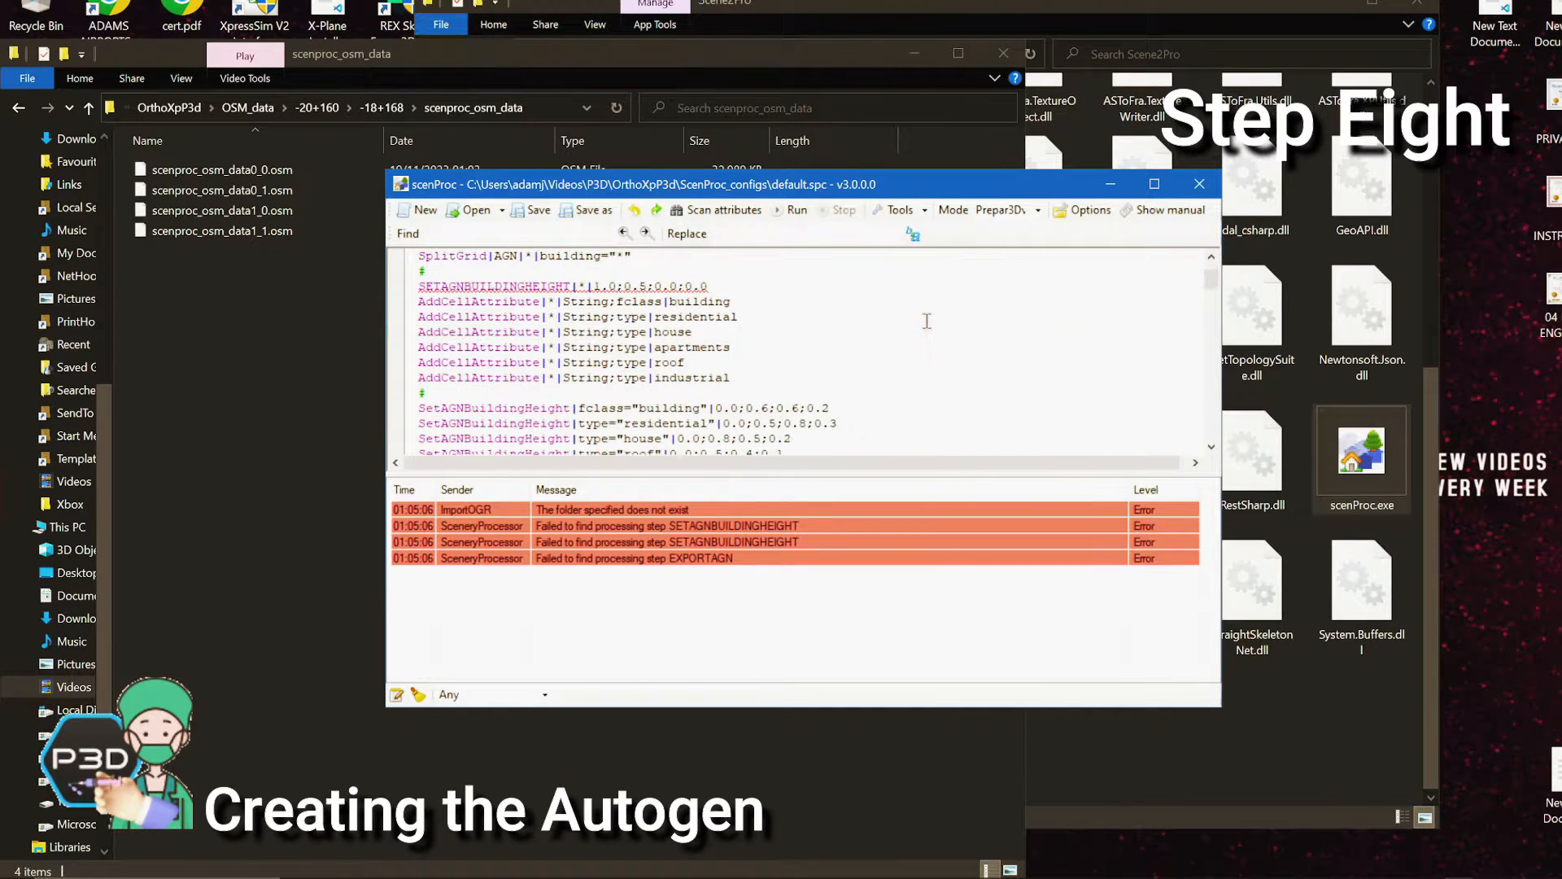
pyautogui.moveTo(927, 323)
pyautogui.scroll(-10, 927, 324)
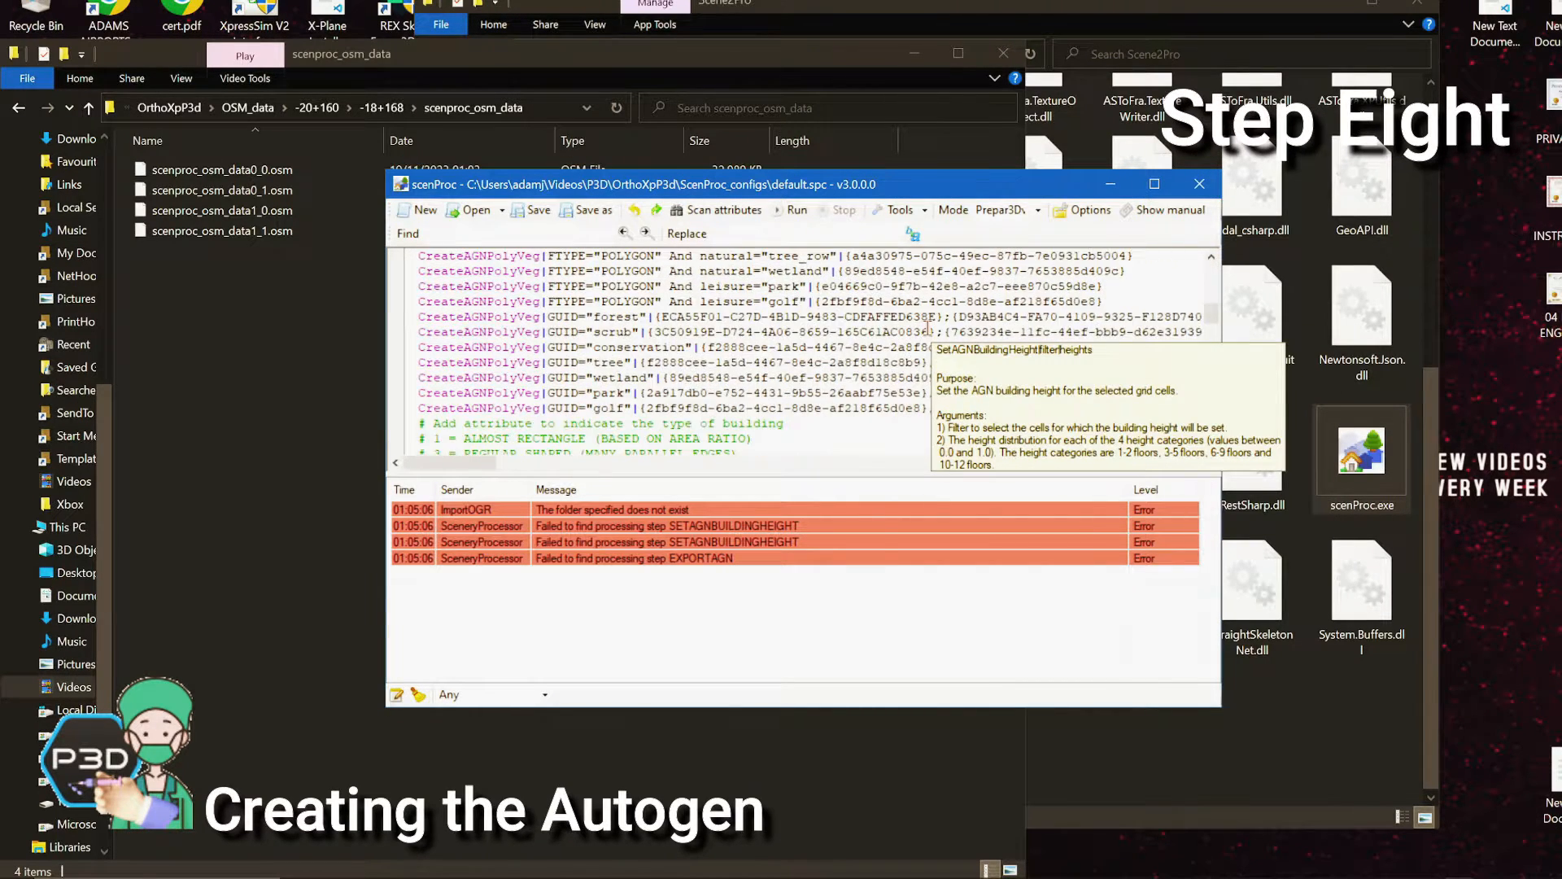
pyautogui.scroll(-8, 927, 327)
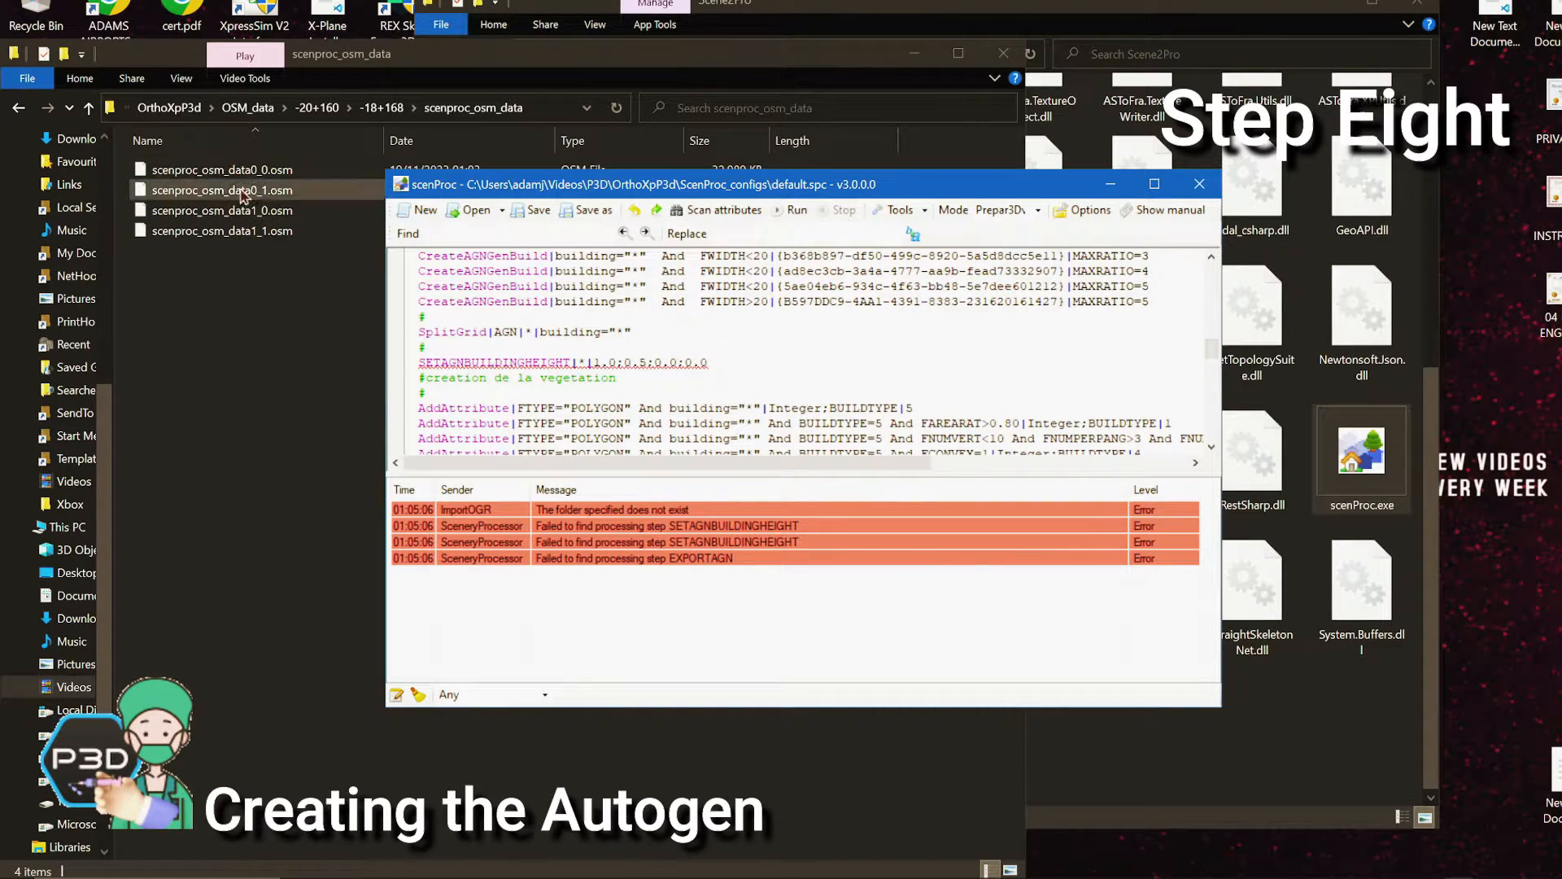
pyautogui.scroll(5, 811, 337)
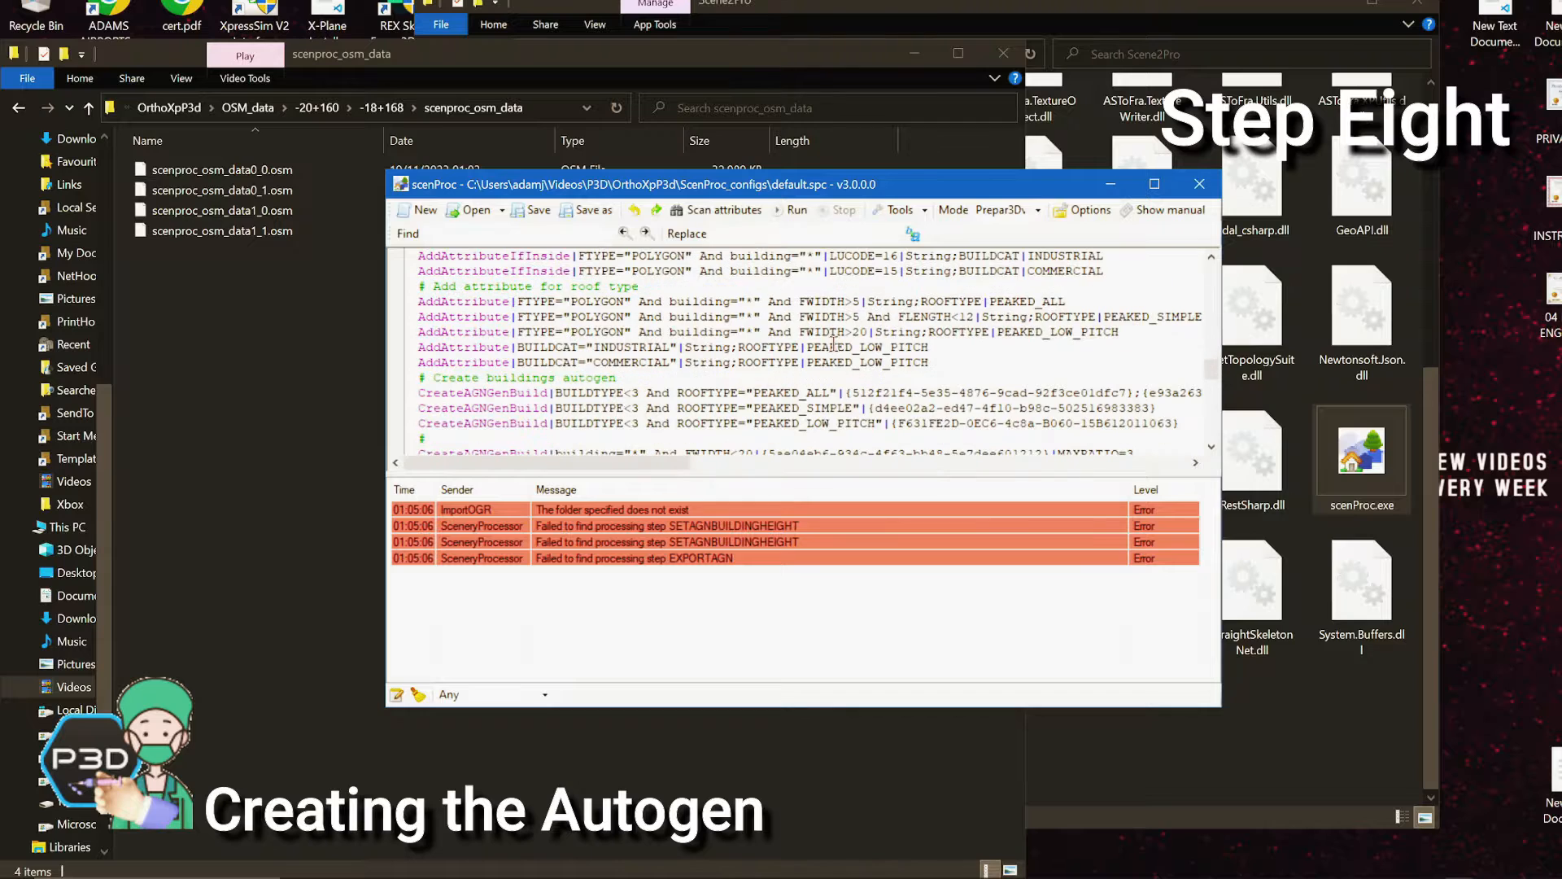
pyautogui.scroll(-10, 833, 344)
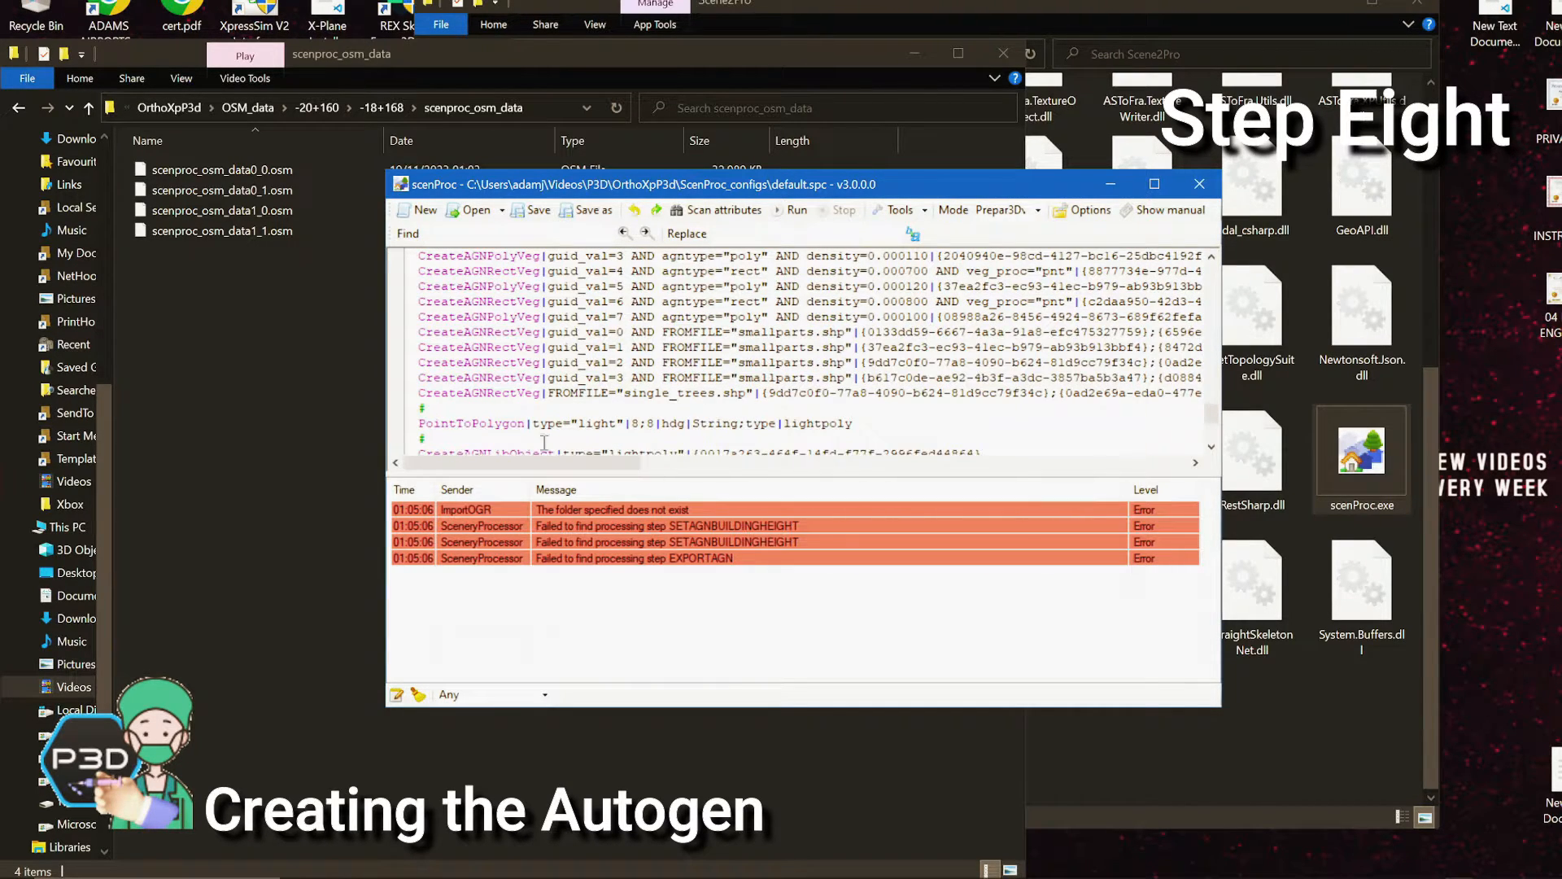
pyautogui.moveTo(1211, 418); pyautogui.dragTo(1212, 273)
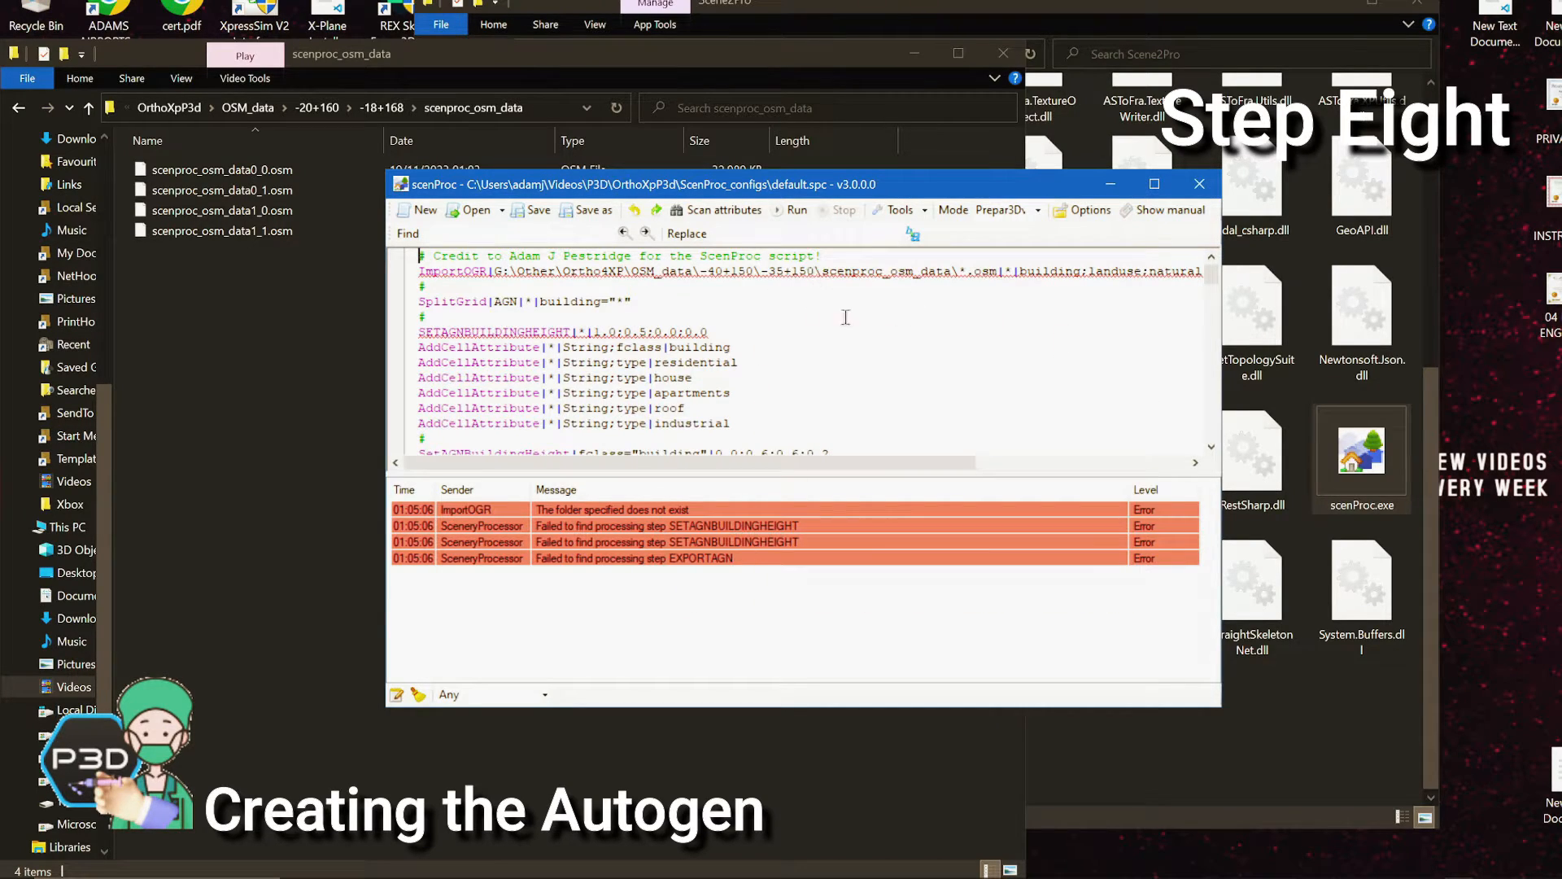
# Replace the ImportOGR folder path with the full path of OrthoXpP3d\OSM_data\-20+160\-18+168\scenproc_osm_data, copied from File Explorer, keeping the \*.osm ending
pyautogui.moveTo(496, 271)
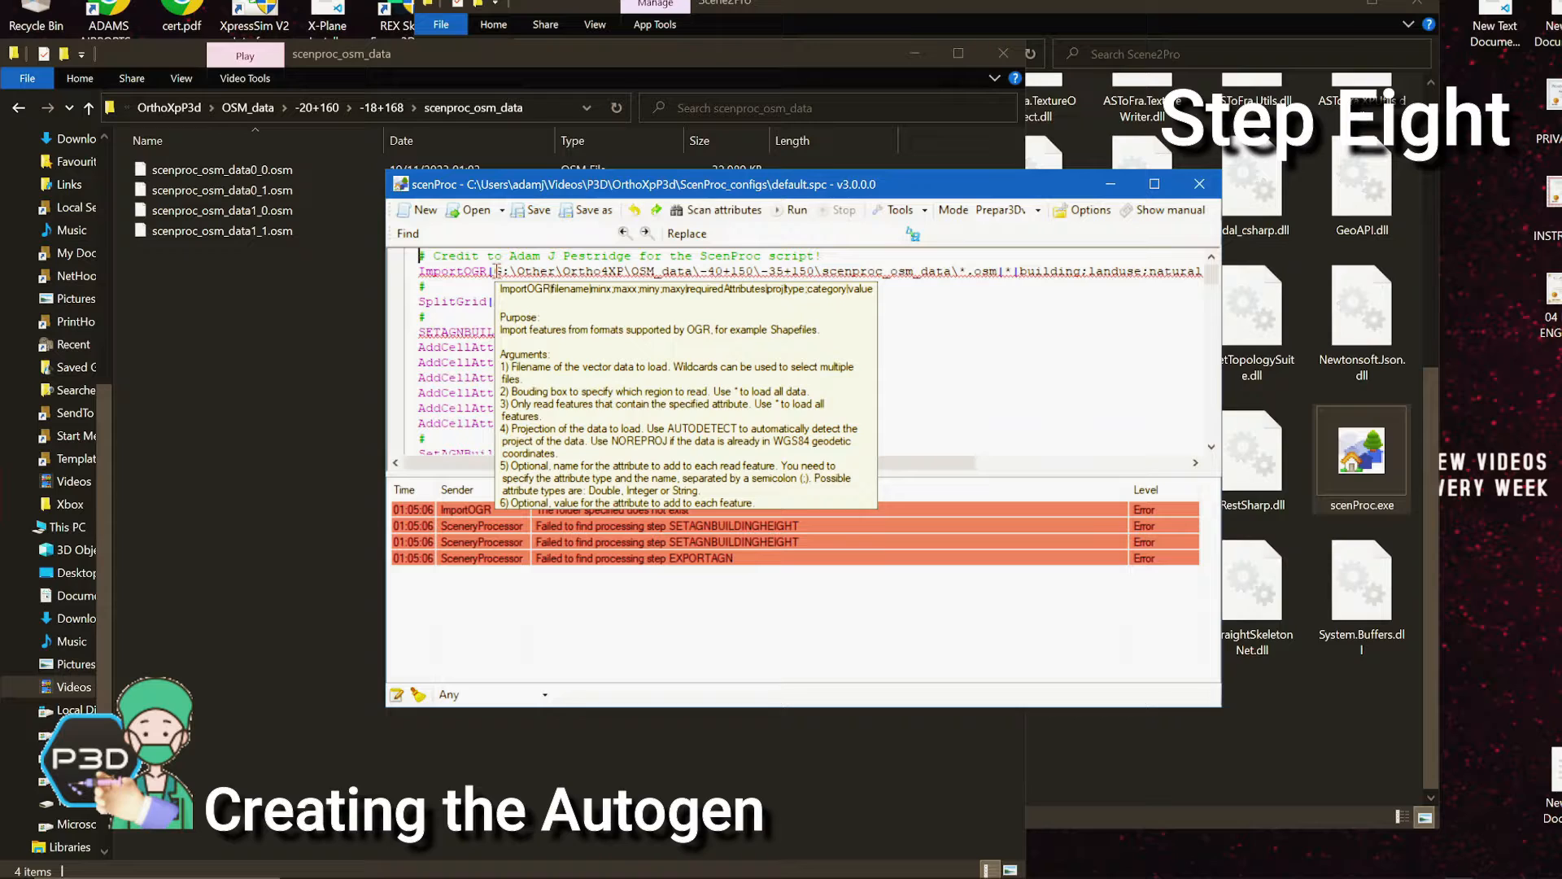
pyautogui.moveTo(496, 271); pyautogui.dragTo(948, 273)
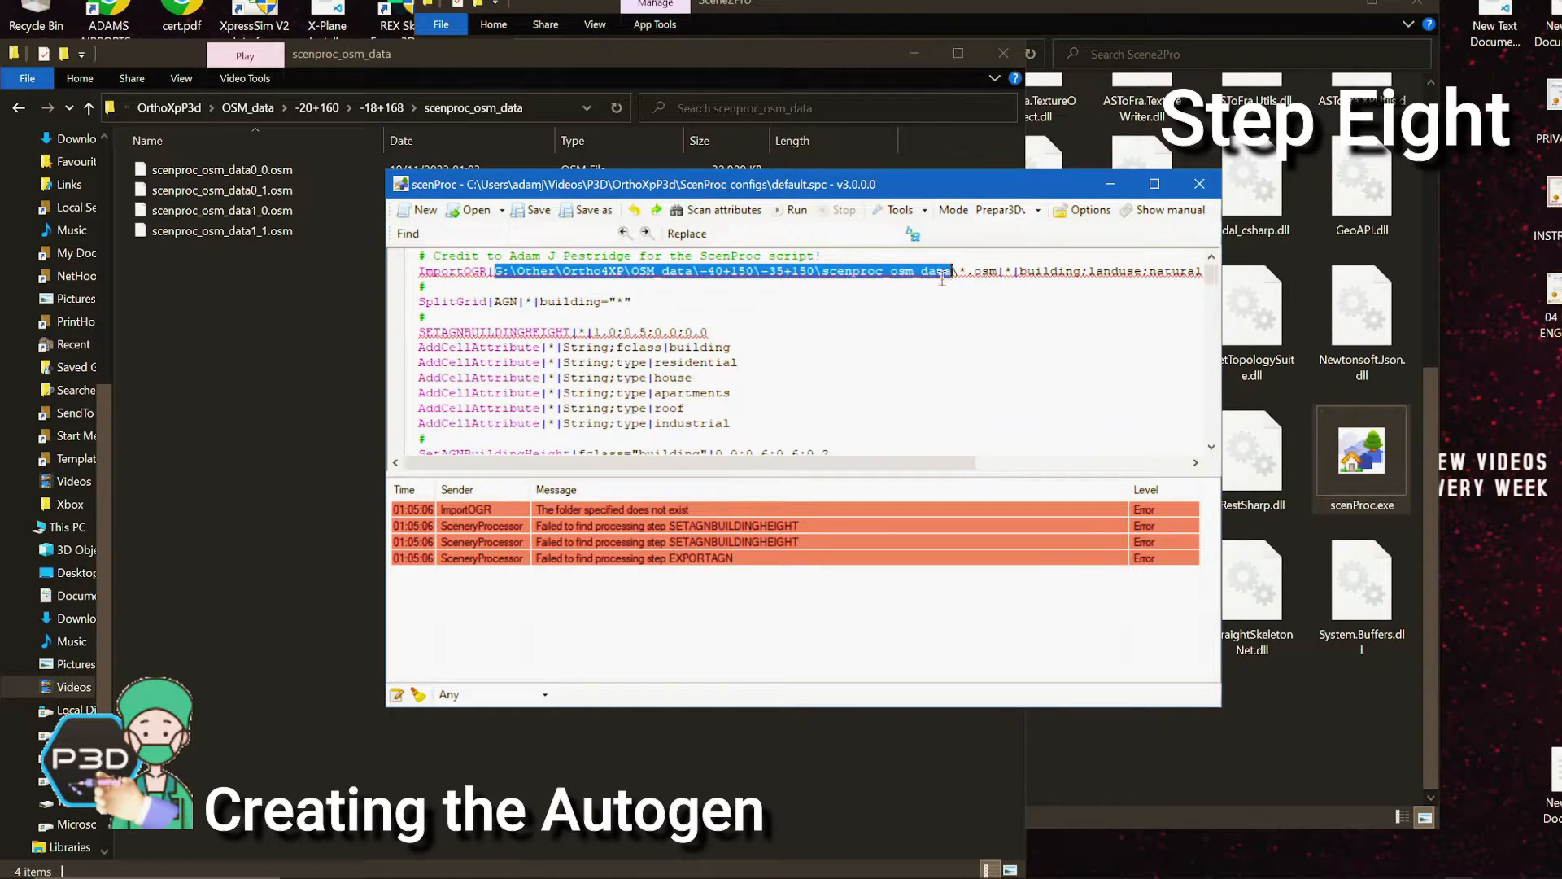
pyautogui.moveTo(515, 274)
pyautogui.moveTo(423, 269)
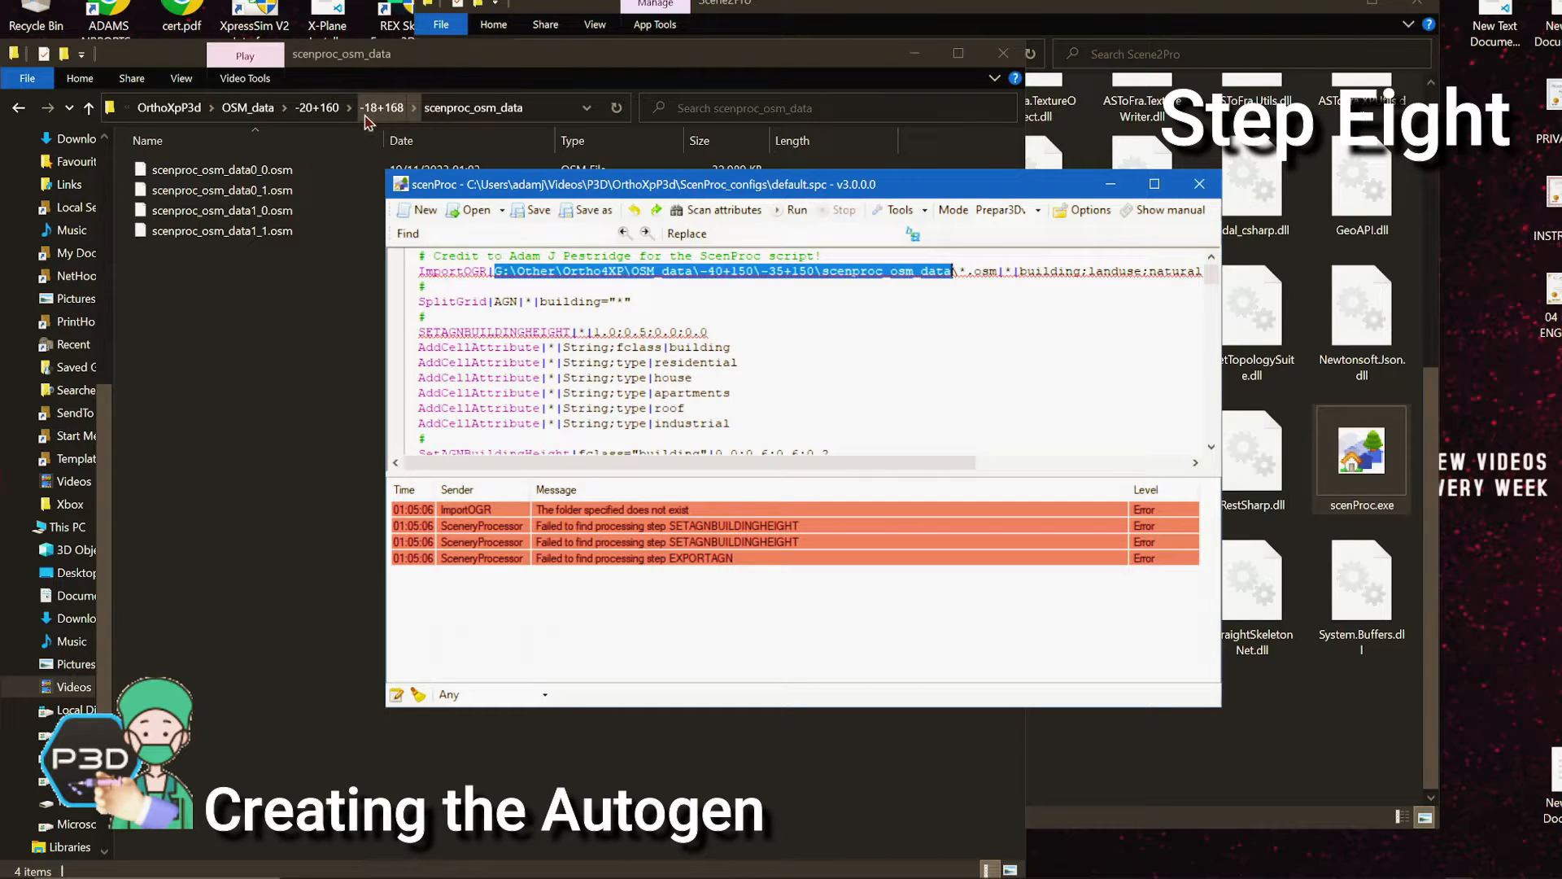
pyautogui.click(547, 111)
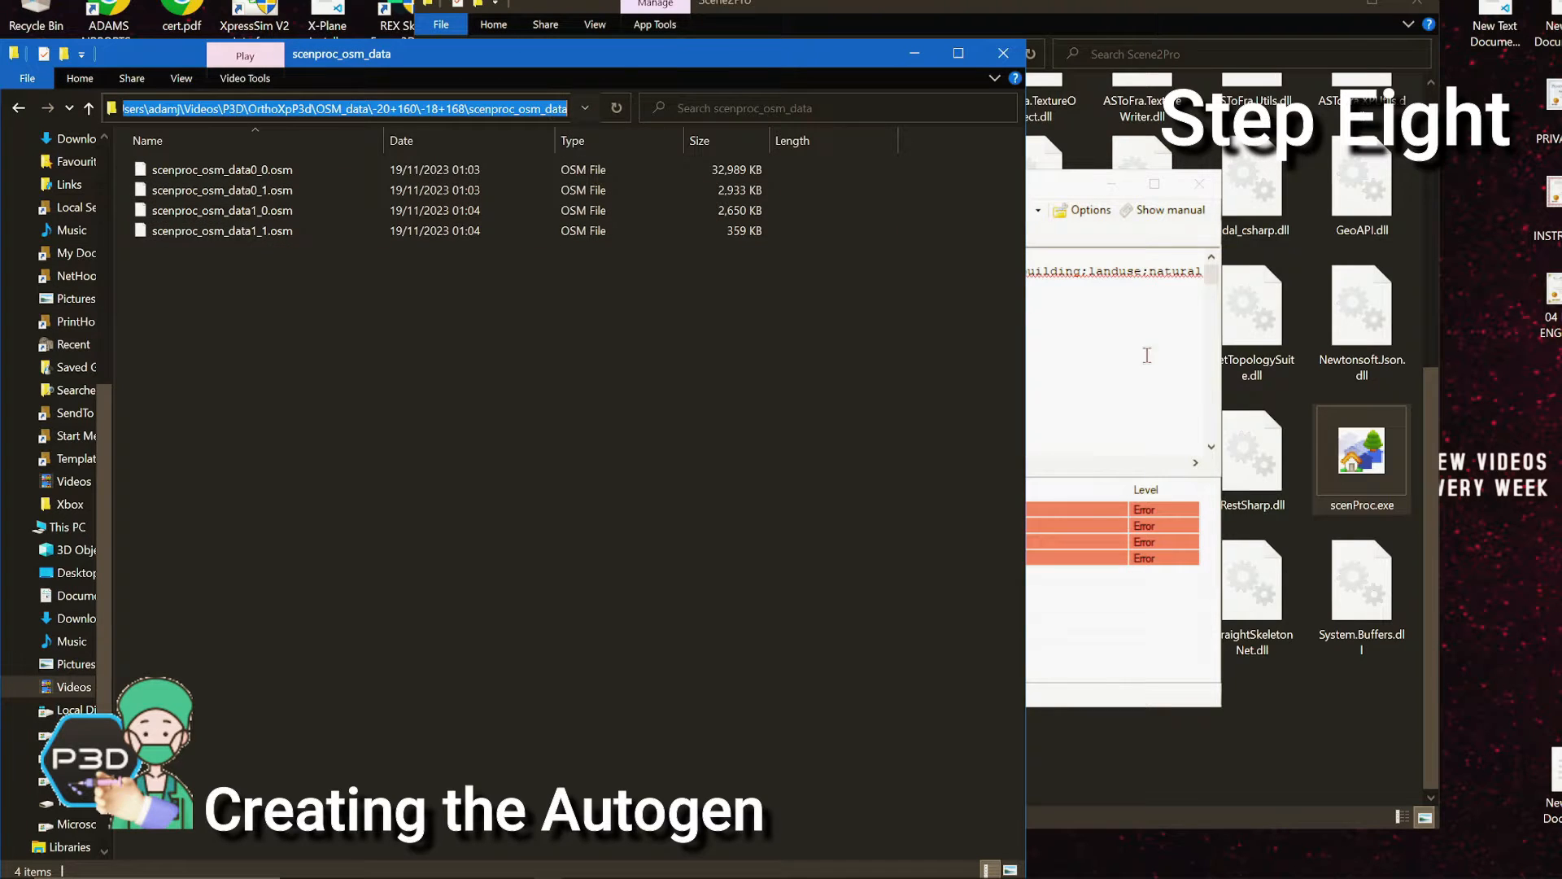
pyautogui.click(1209, 277)
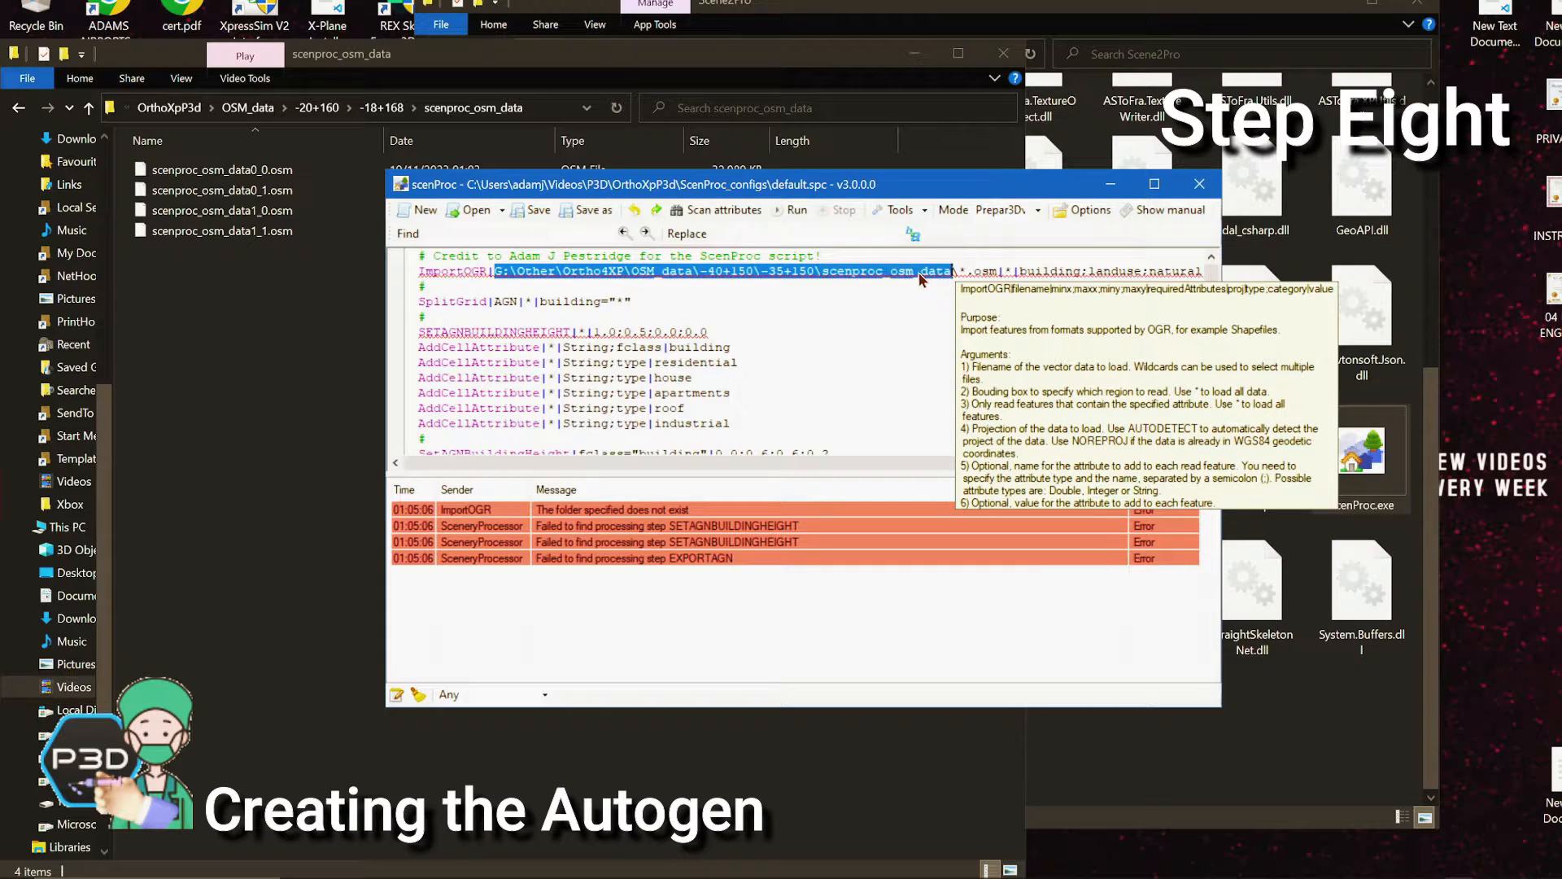
pyautogui.write('C:\\Users\\adamj\\Videos\\P3D\\OrthoXpP3d\\OSM_data\\-20+160\\-18+168\\scenproc_osm_data')
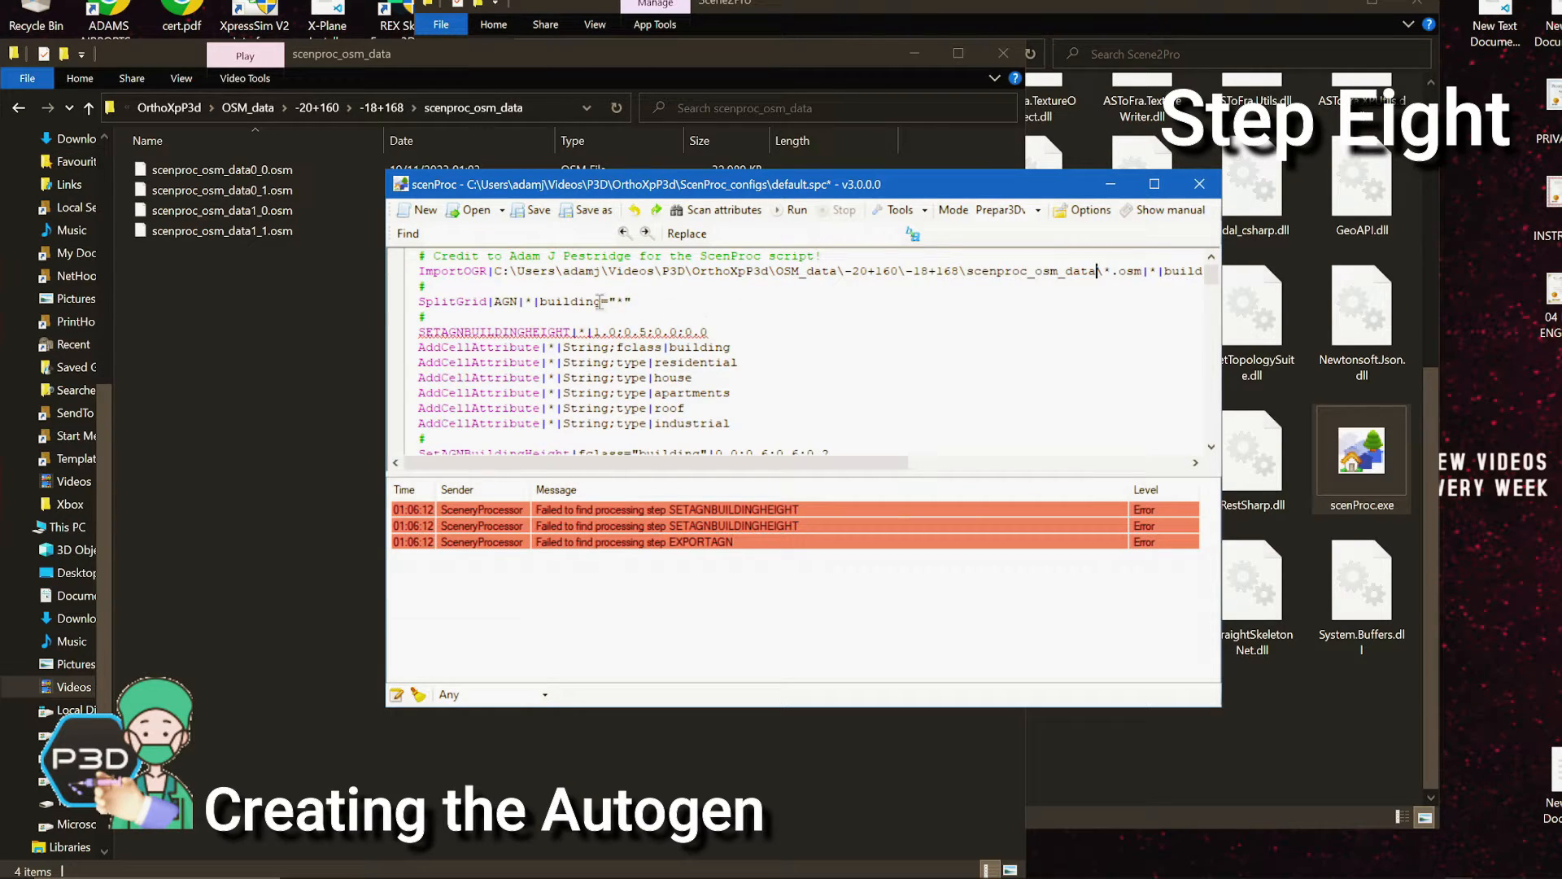
pyautogui.click(540, 285)
pyautogui.moveTo(1161, 346)
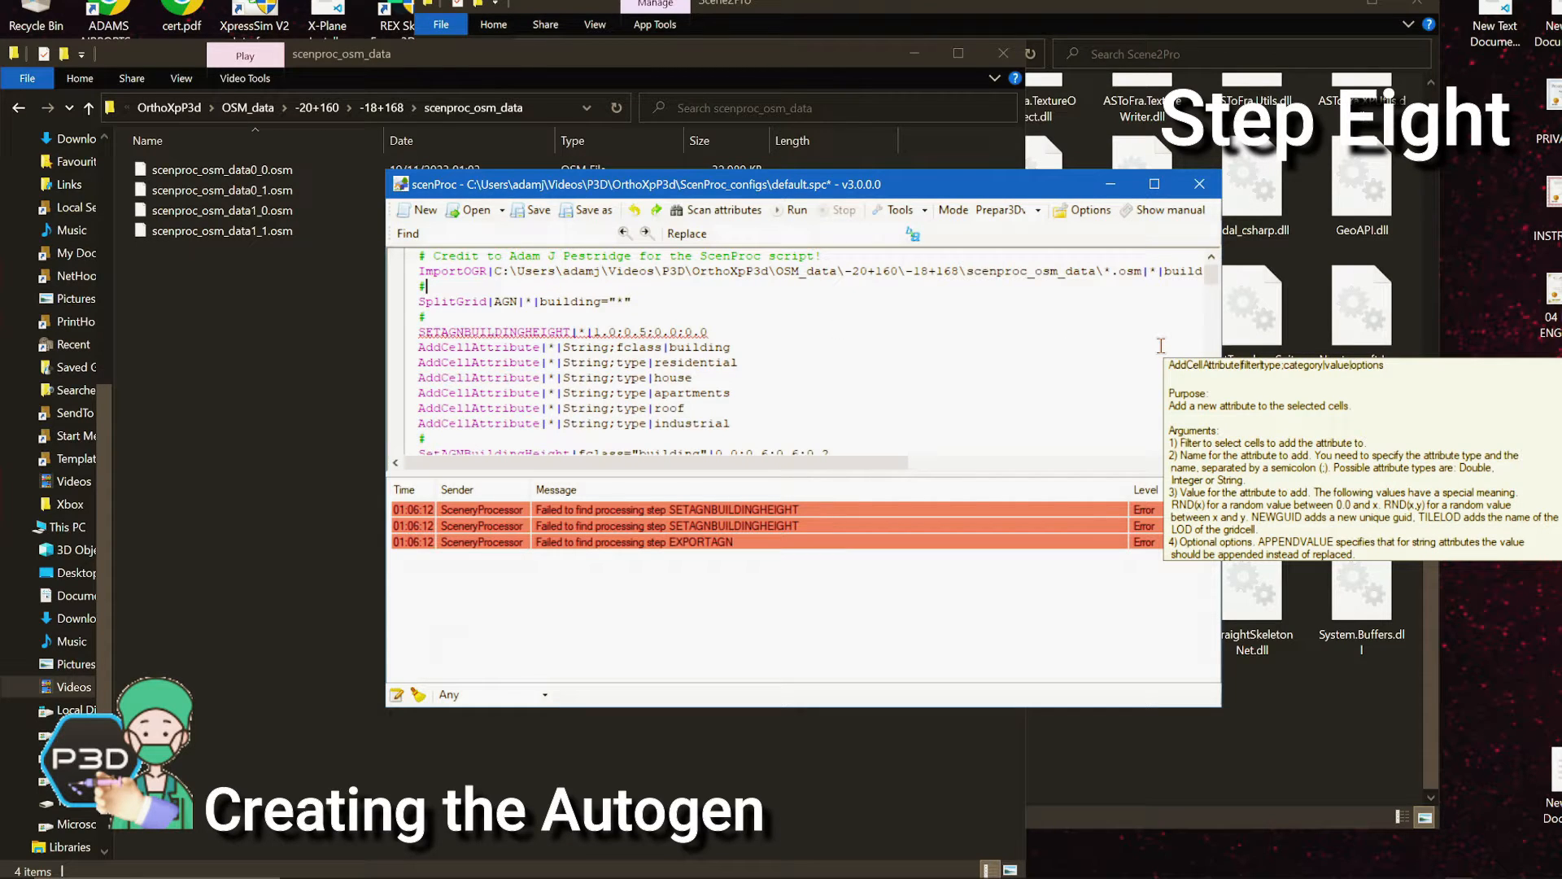
pyautogui.press('Return')
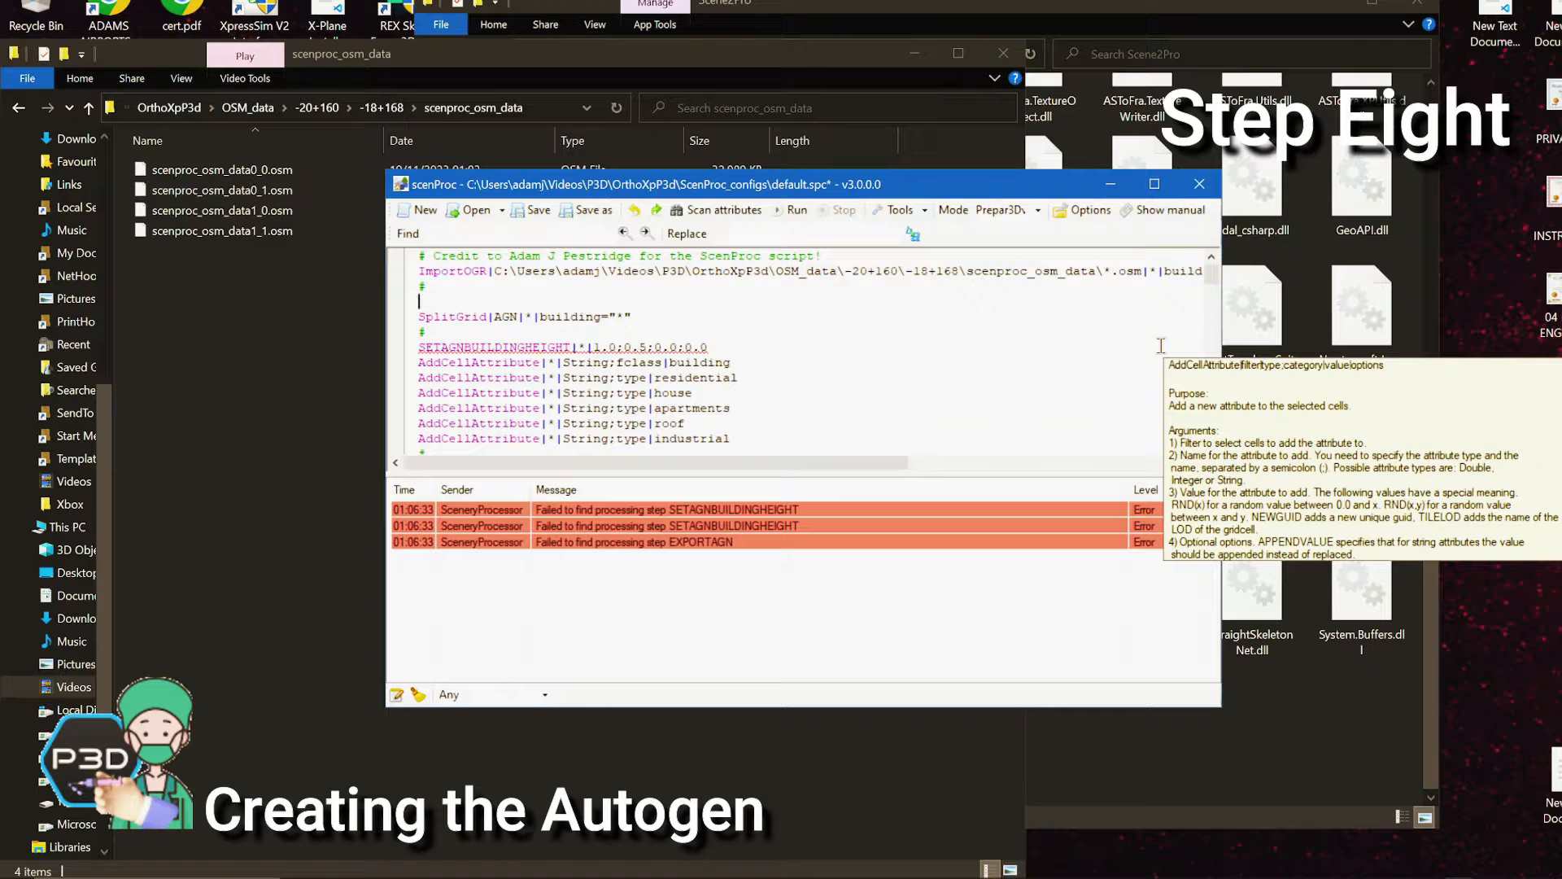
pyautogui.write('Aded')
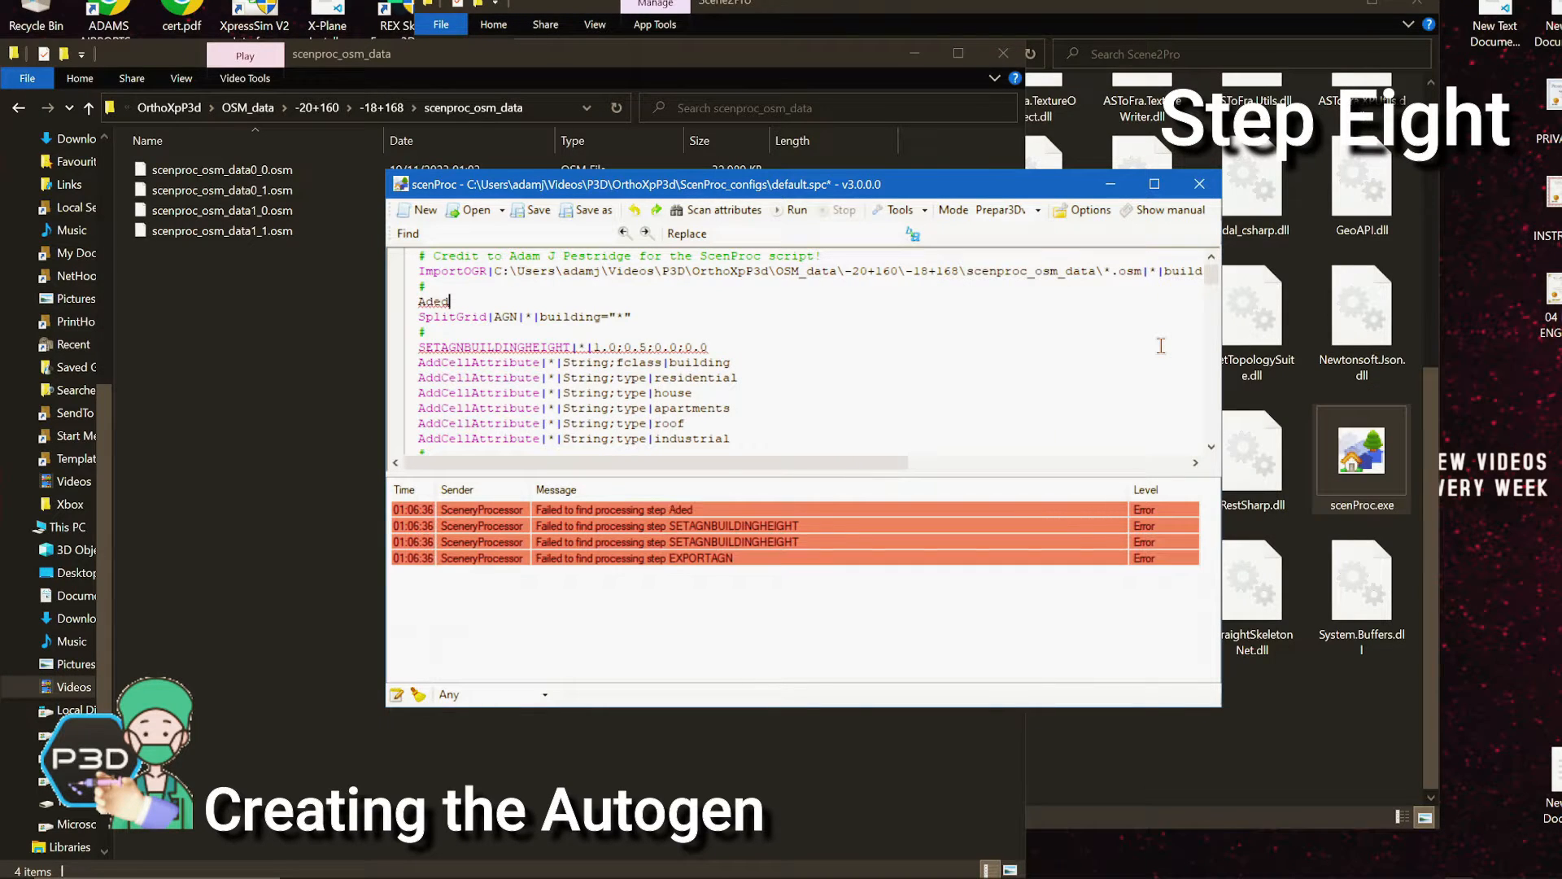
pyautogui.press('BackSpace')
pyautogui.write('d')
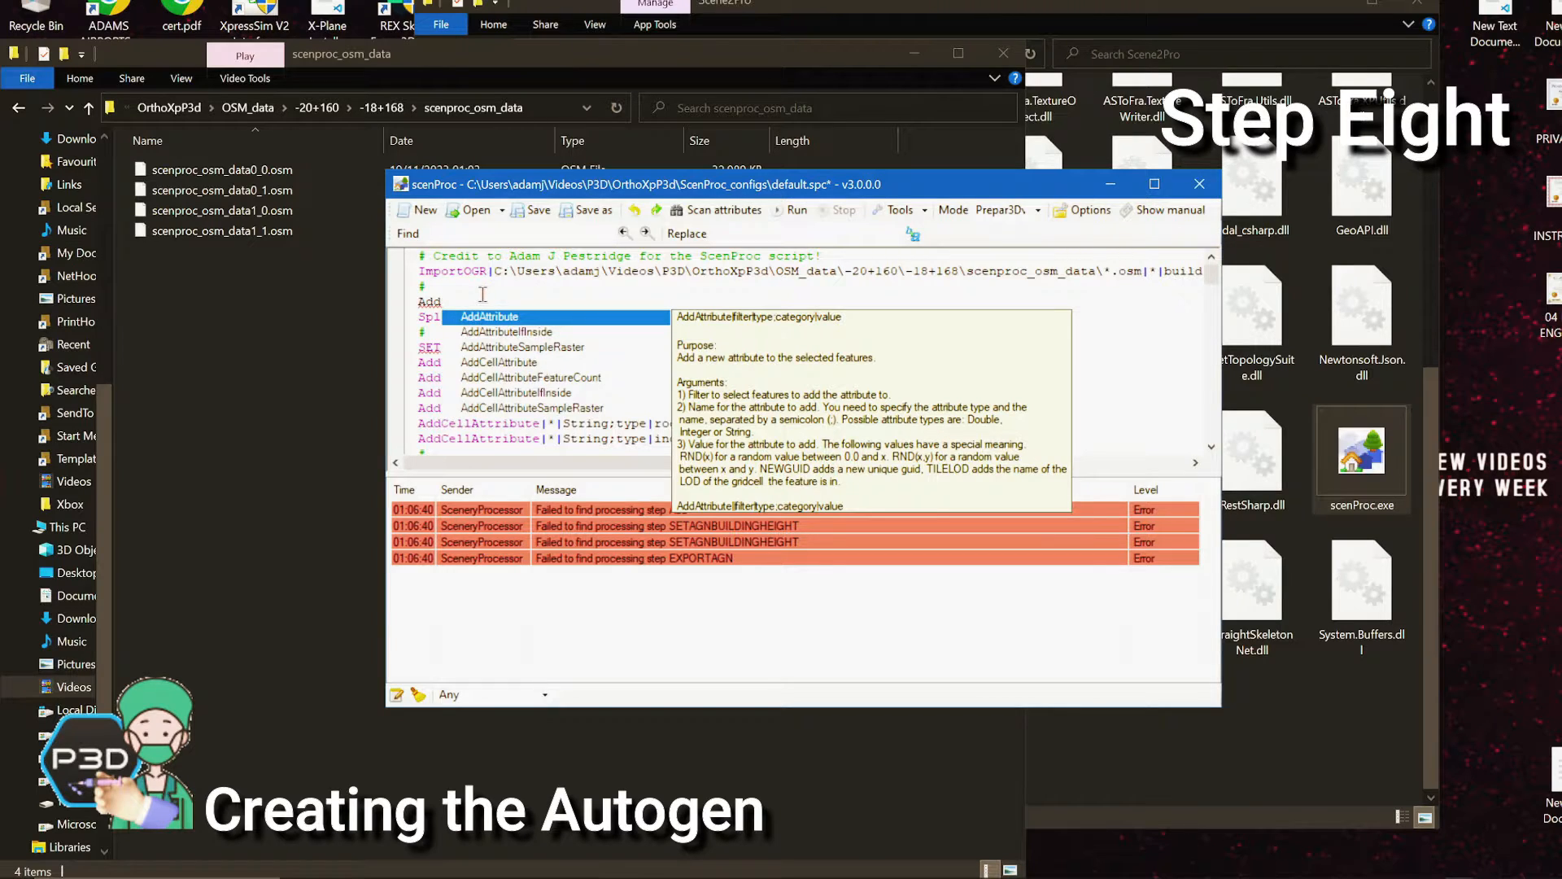
pyautogui.write('sdfbffksjdbfskjf')
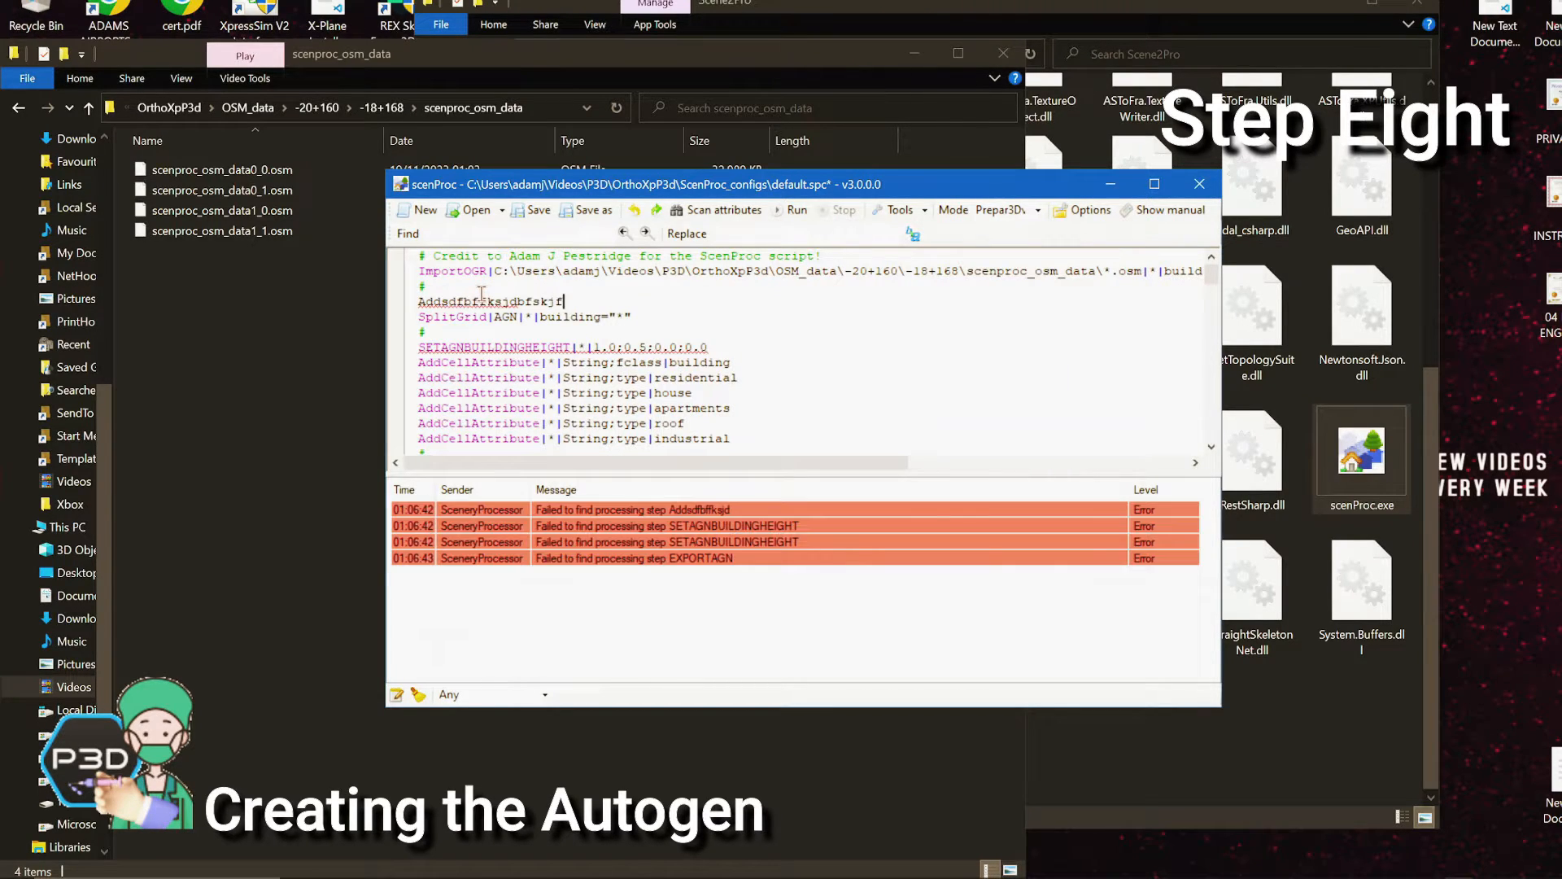
pyautogui.press('BackSpace')
pyautogui.press('BackSpace')
pyautogui.press('BackSpace')
pyautogui.press('BackSpace')
pyautogui.press('BackSpace')
pyautogui.press('BackSpace')
pyautogui.press('BackSpace')
pyautogui.press('BackSpace')
pyautogui.press('BackSpace')
pyautogui.press('BackSpace')
pyautogui.press('BackSpace')
pyautogui.press('BackSpace')
pyautogui.press('BackSpace')
pyautogui.press('BackSpace')
pyautogui.press('BackSpace')
pyautogui.press('BackSpace')
pyautogui.press('BackSpace')
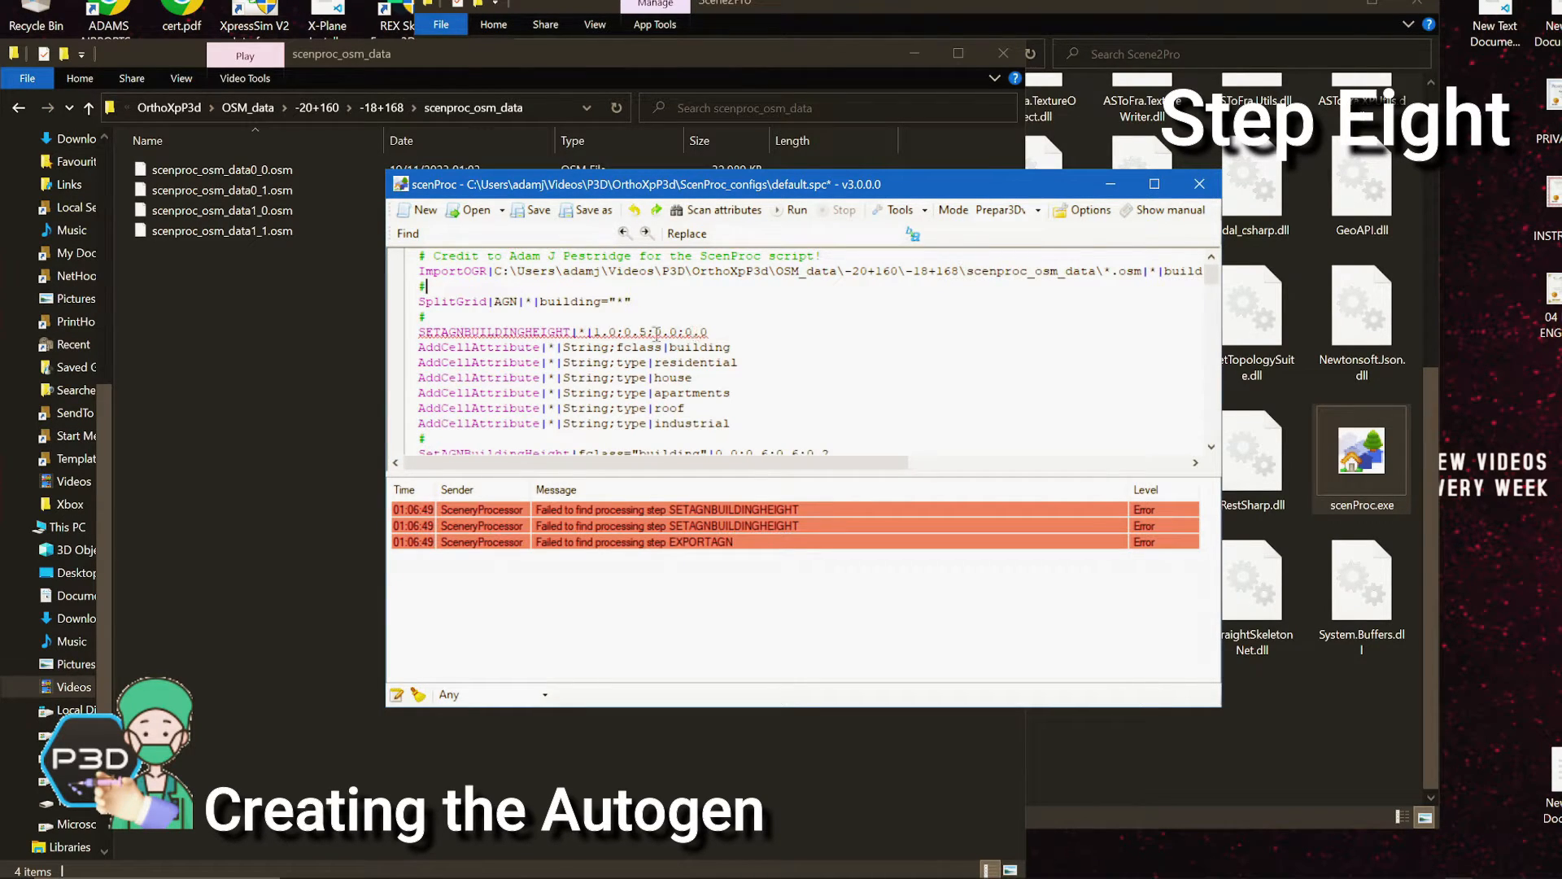
# Rewrite the first SETAGNBUILDINGHEIGHT line using the suggested command spelling, as SetAGNBuildingHeight|*|1.0;0.5;0.0;0.0
pyautogui.moveTo(720, 332); pyautogui.dragTo(564, 342)
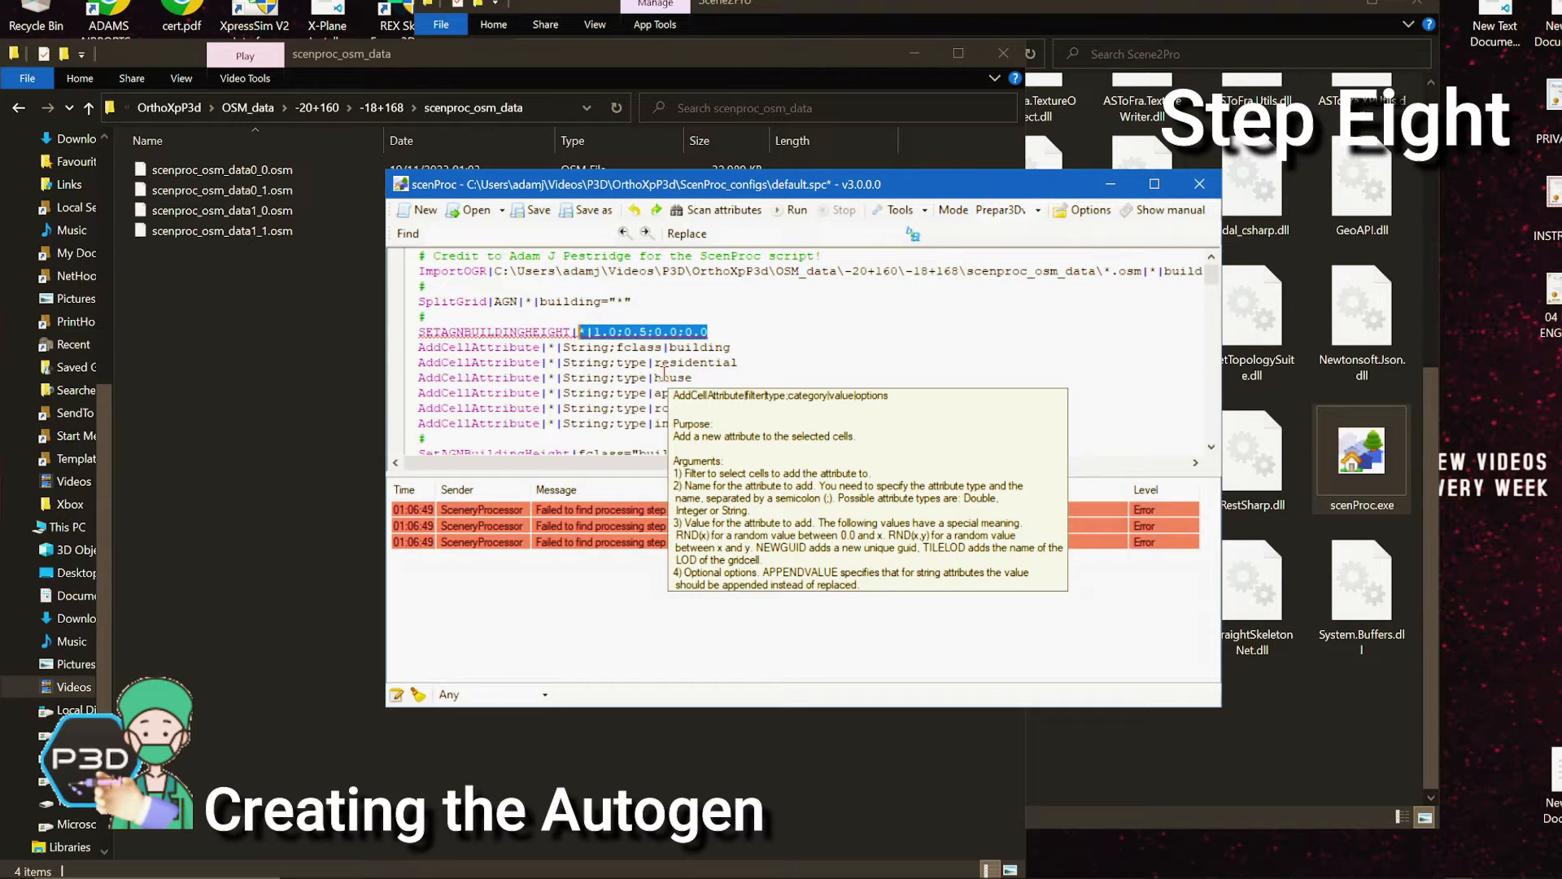
pyautogui.press('BackSpace')
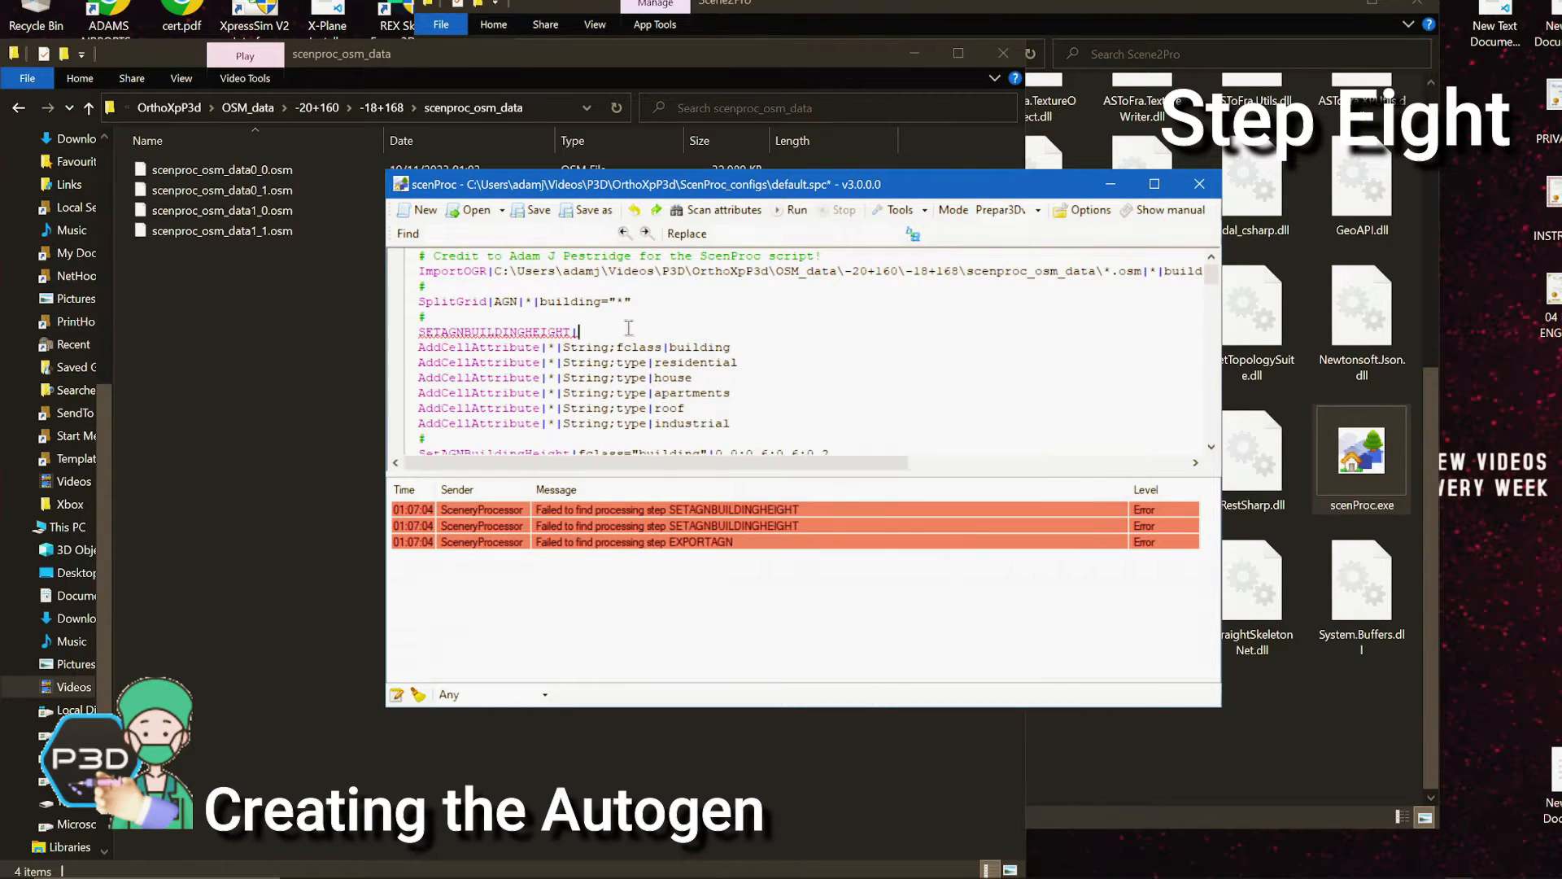
pyautogui.press('BackSpace')
pyautogui.press('BackSpace')
pyautogui.write('H')
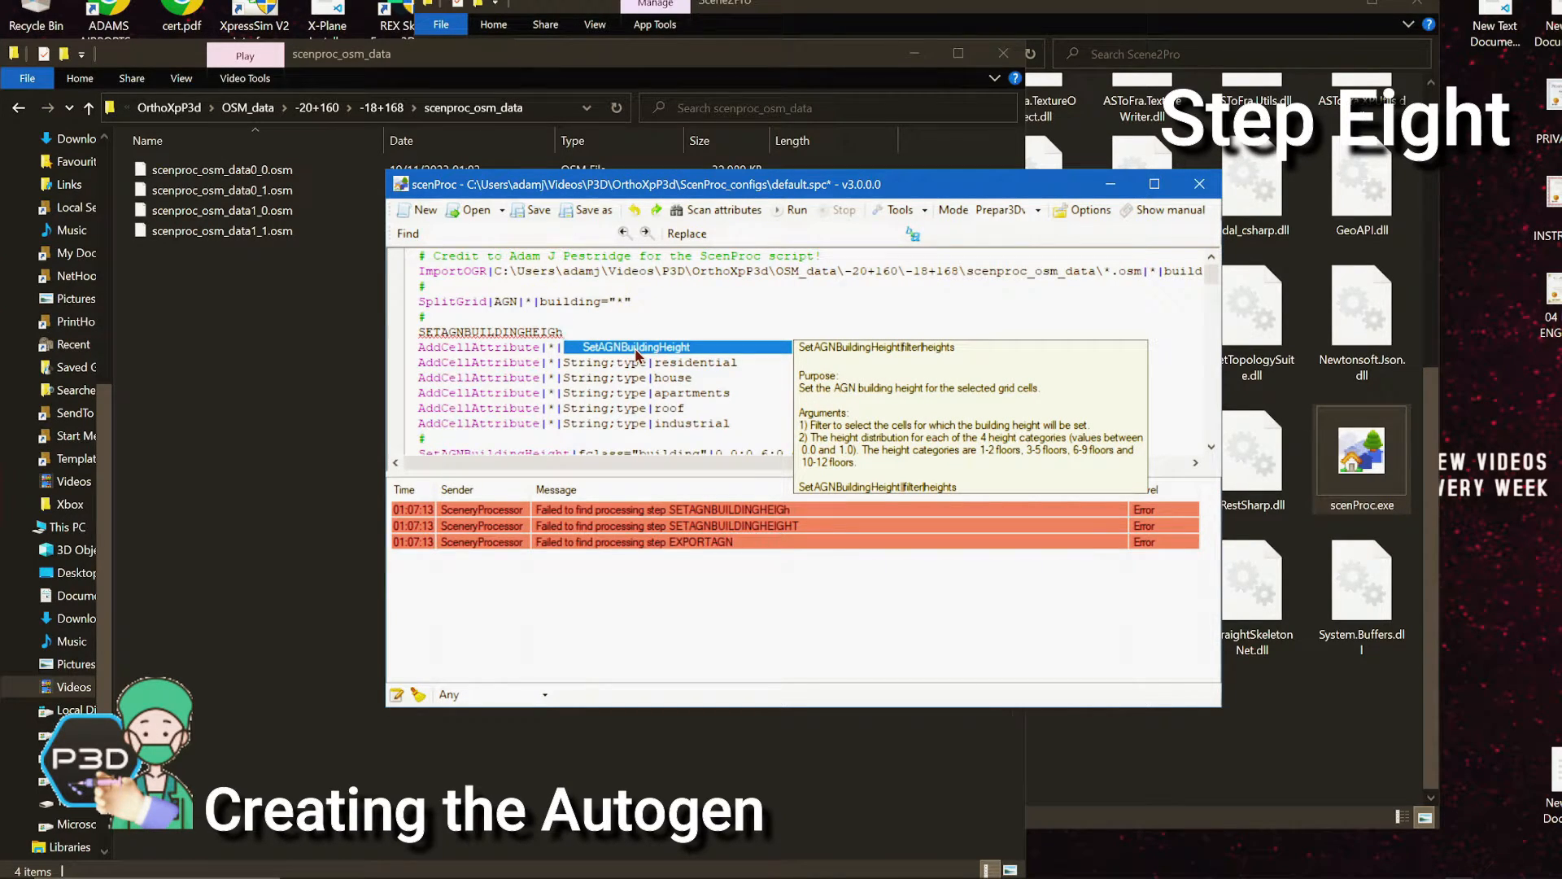
pyautogui.doubleClick(634, 349)
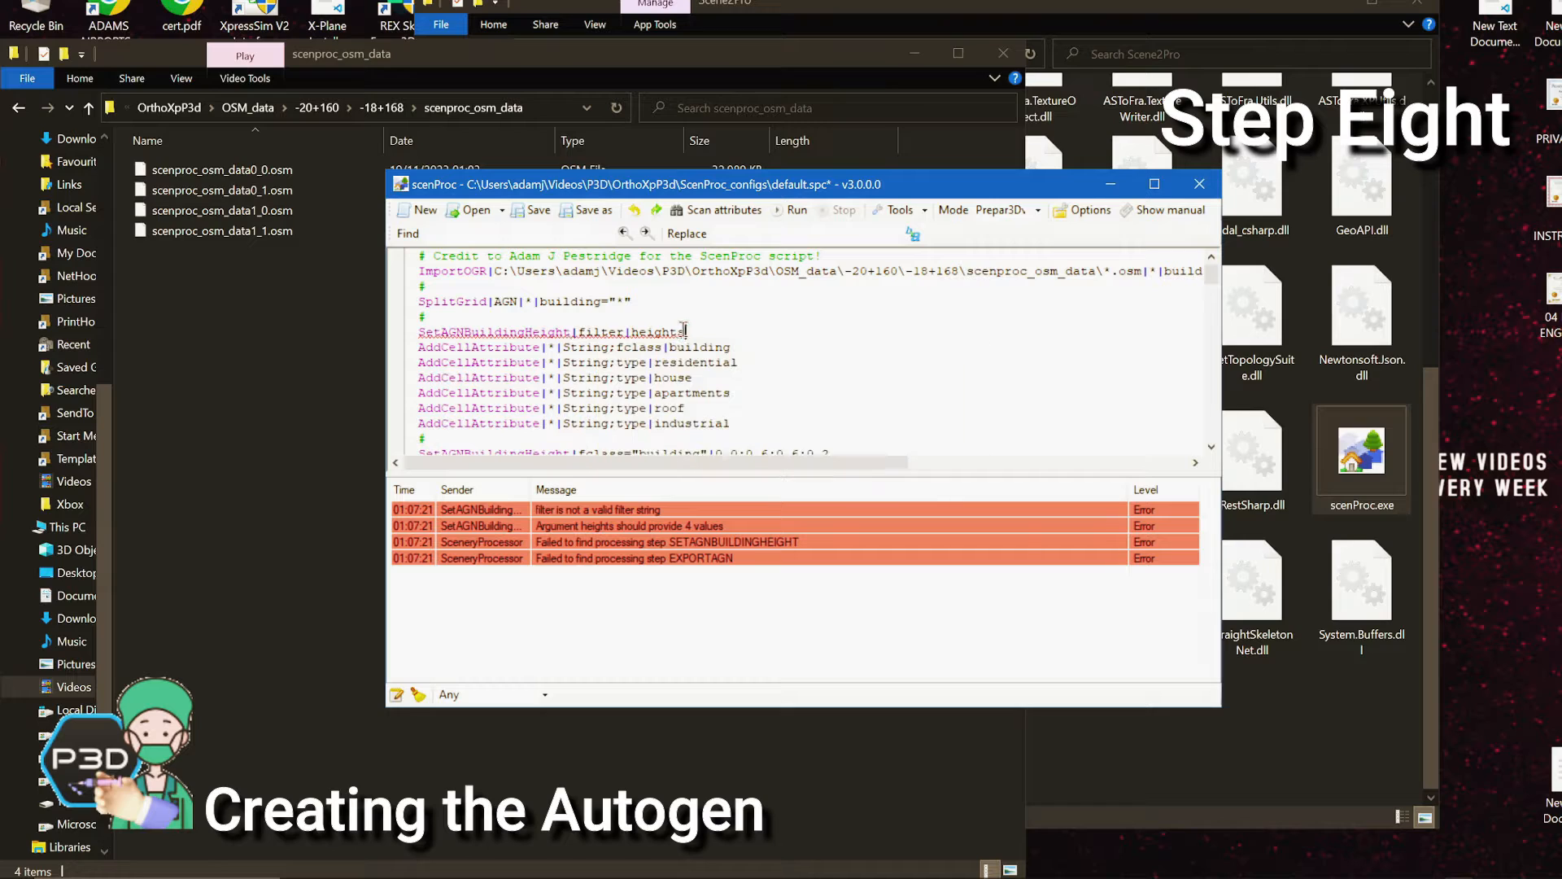
pyautogui.moveTo(686, 332); pyautogui.dragTo(583, 332)
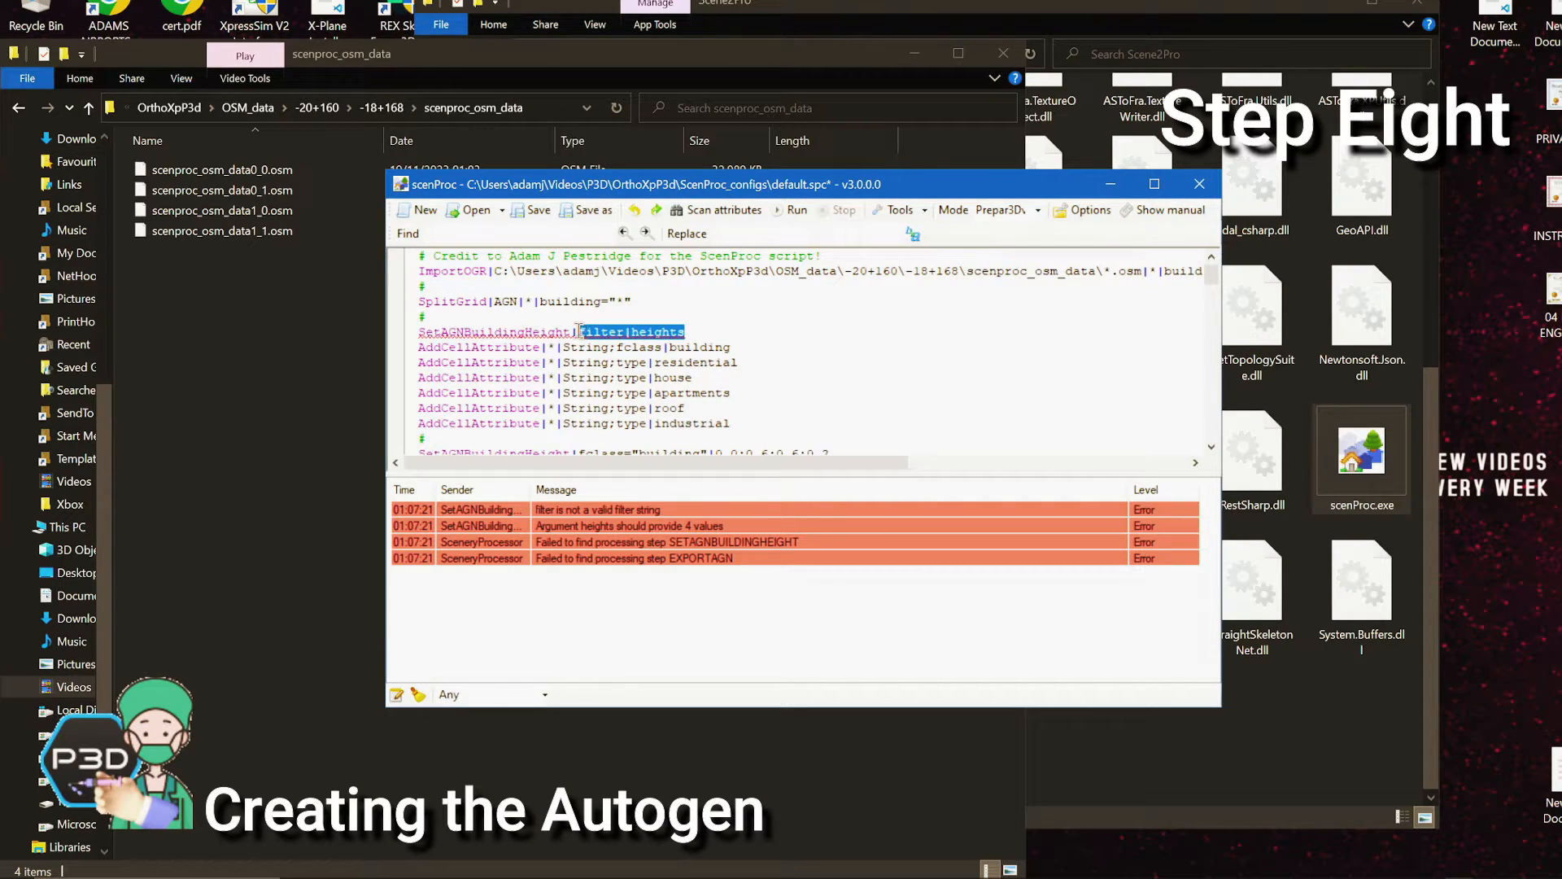
pyautogui.write('*|1.0;0.5;0.0;0.0')
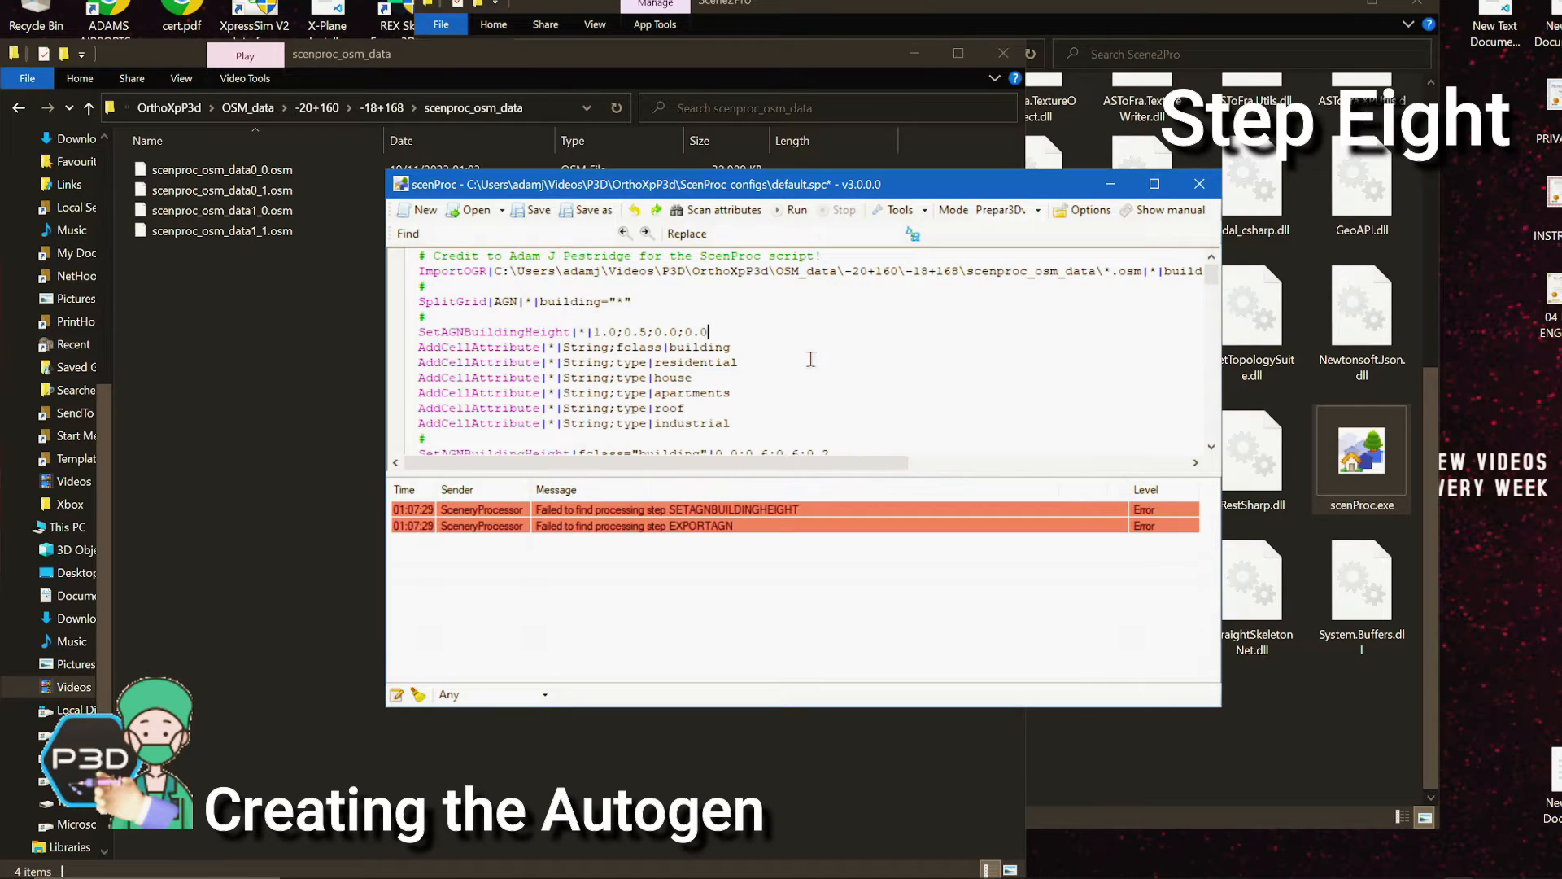
# Correct the second SETAGNBUILDINGHEIGHT line, above the "creation de la vegetation" comment, to SetAGNBuildingHeight|*|1.0;0.5;0.0;0.0
pyautogui.scroll(-8, 822, 358)
pyautogui.scroll(-10, 827, 355)
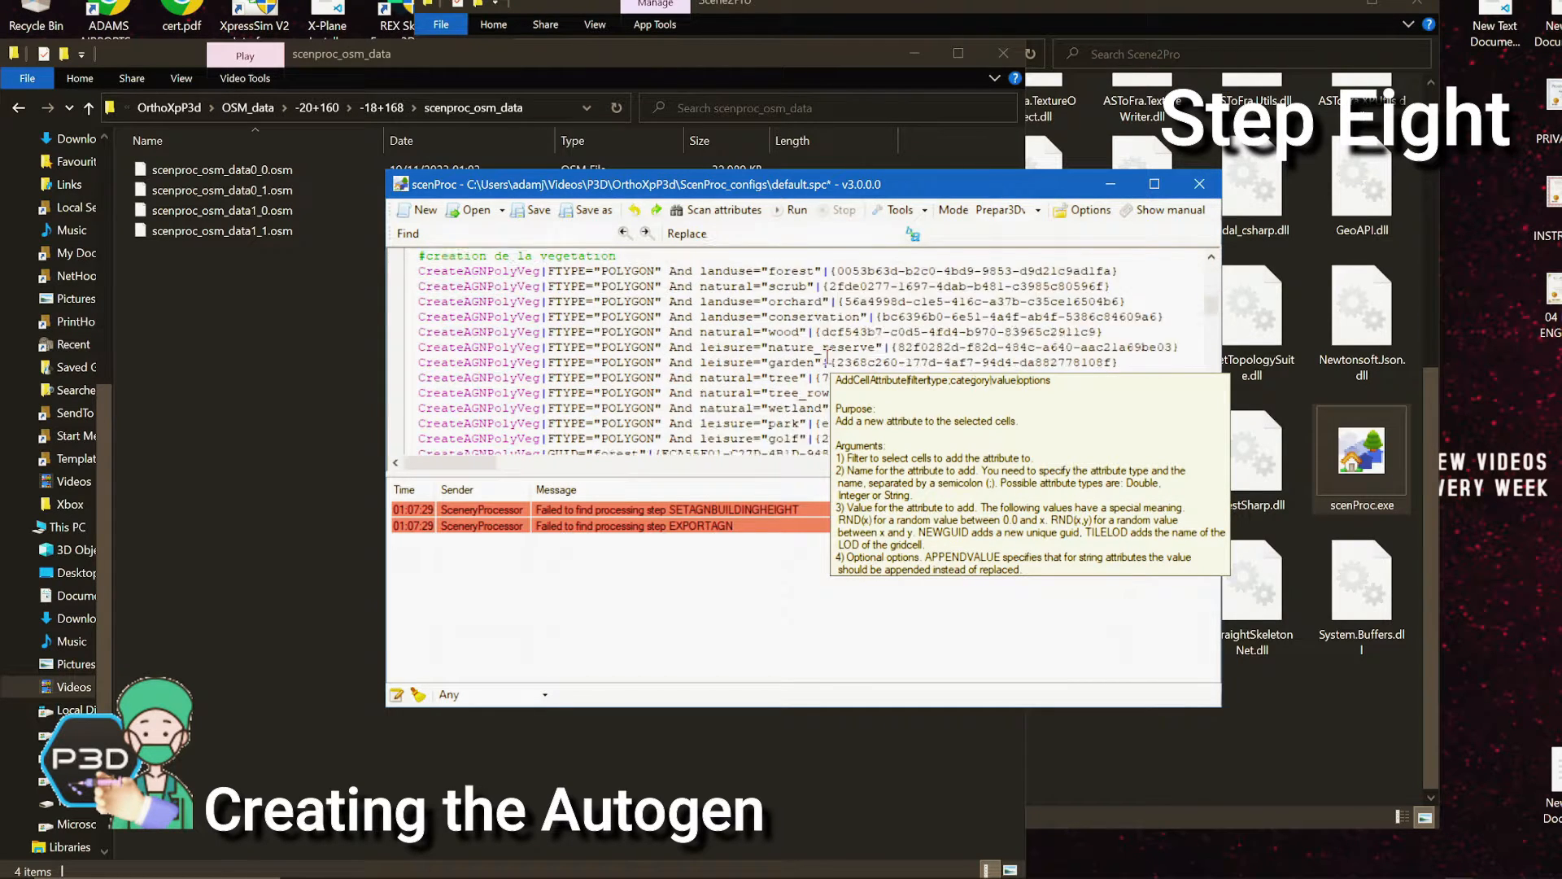
pyautogui.scroll(-3, 827, 350)
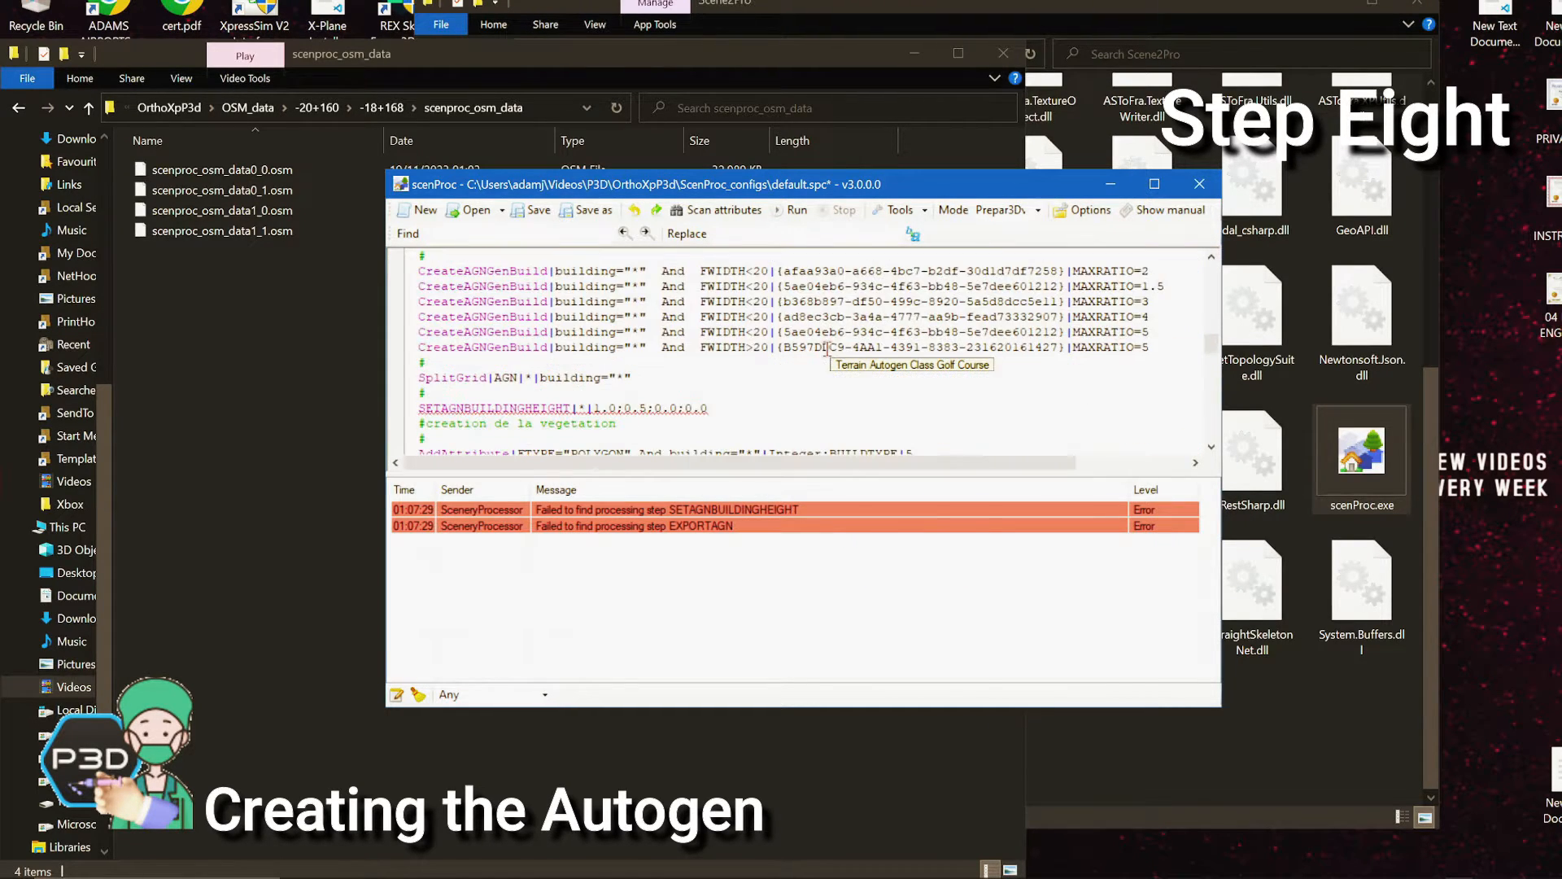
pyautogui.moveTo(723, 364); pyautogui.dragTo(581, 359)
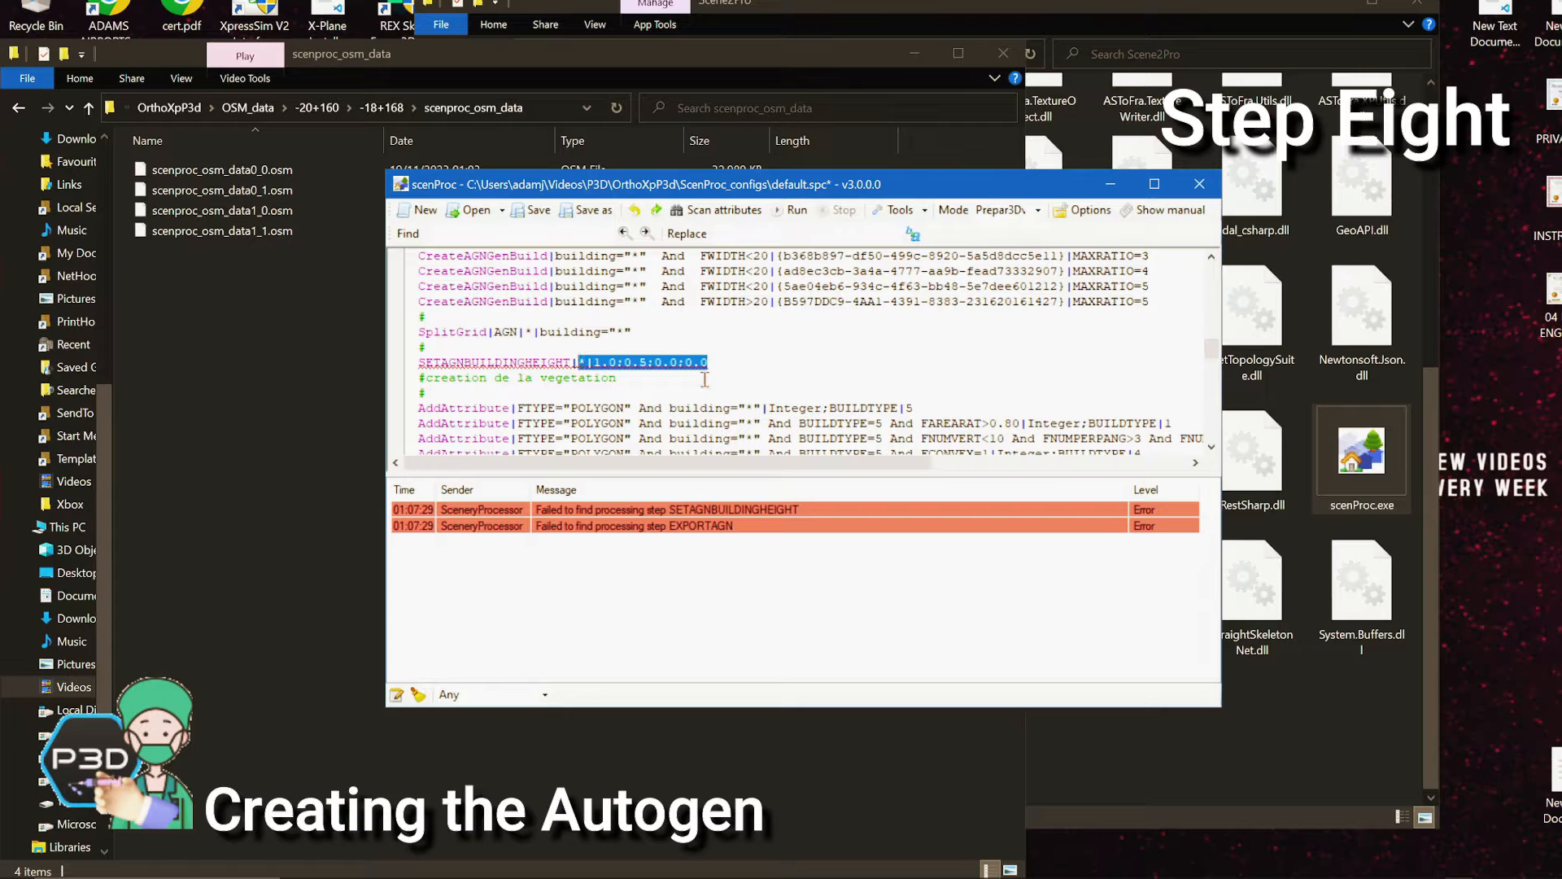
pyautogui.press('BackSpace')
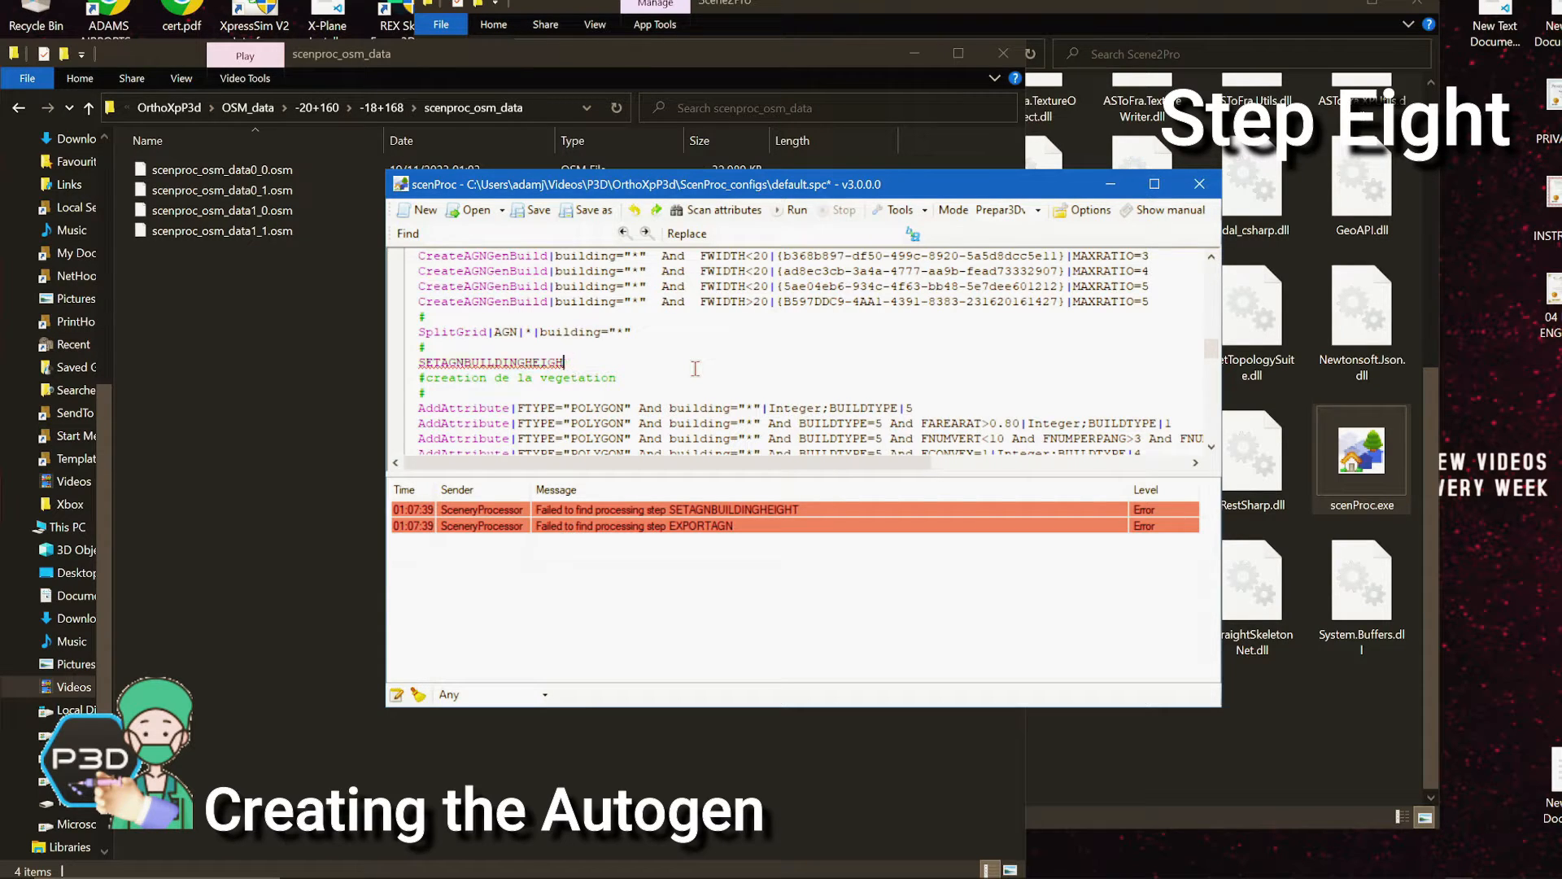
pyautogui.press('BackSpace')
pyautogui.write('H')
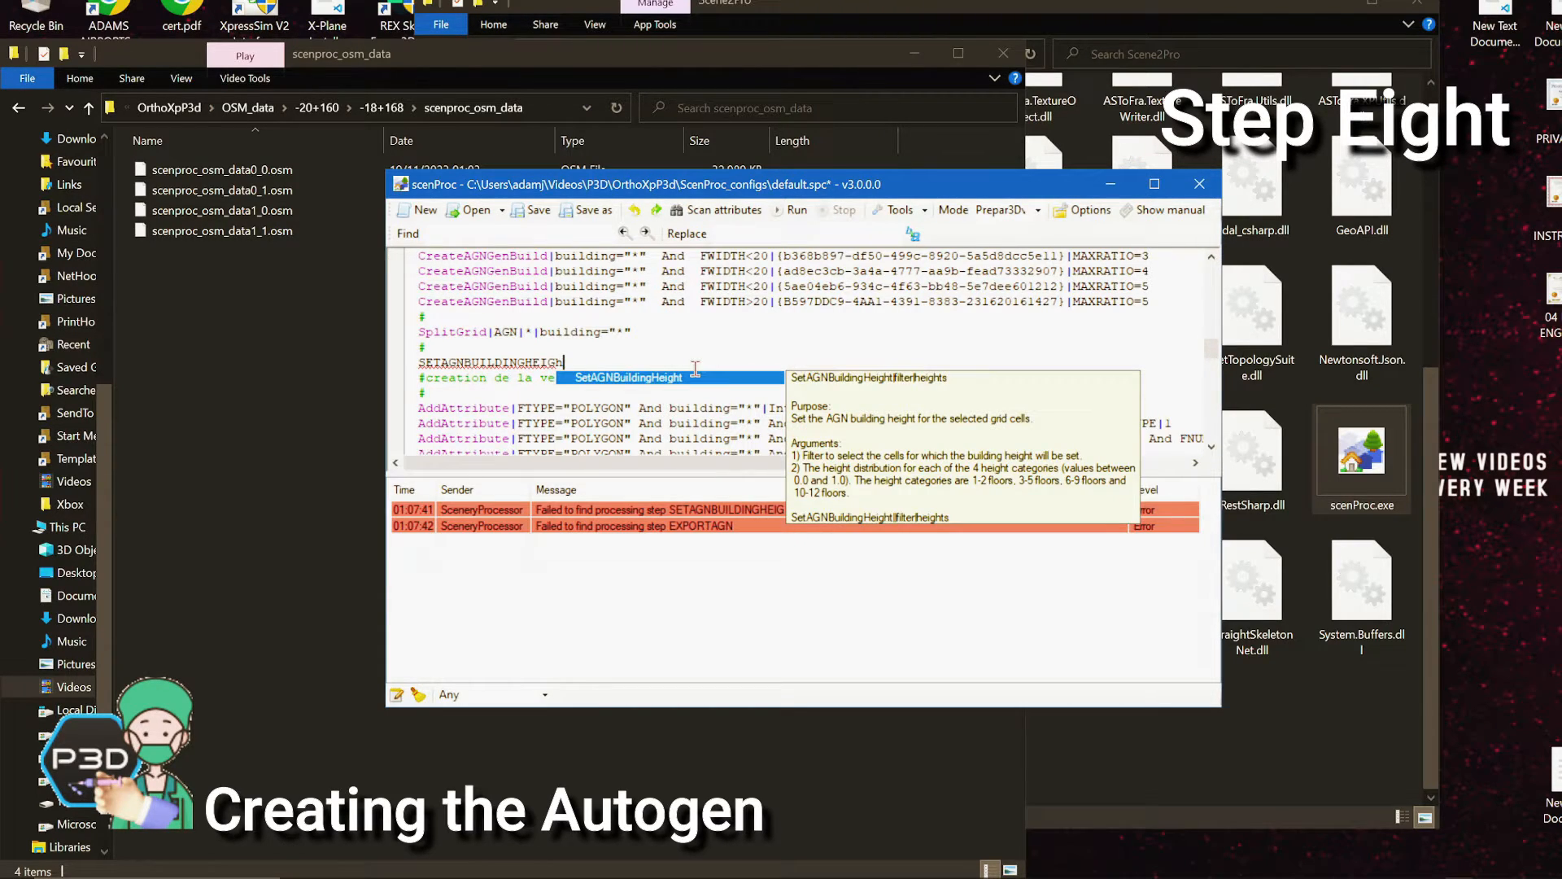
pyautogui.press('Return')
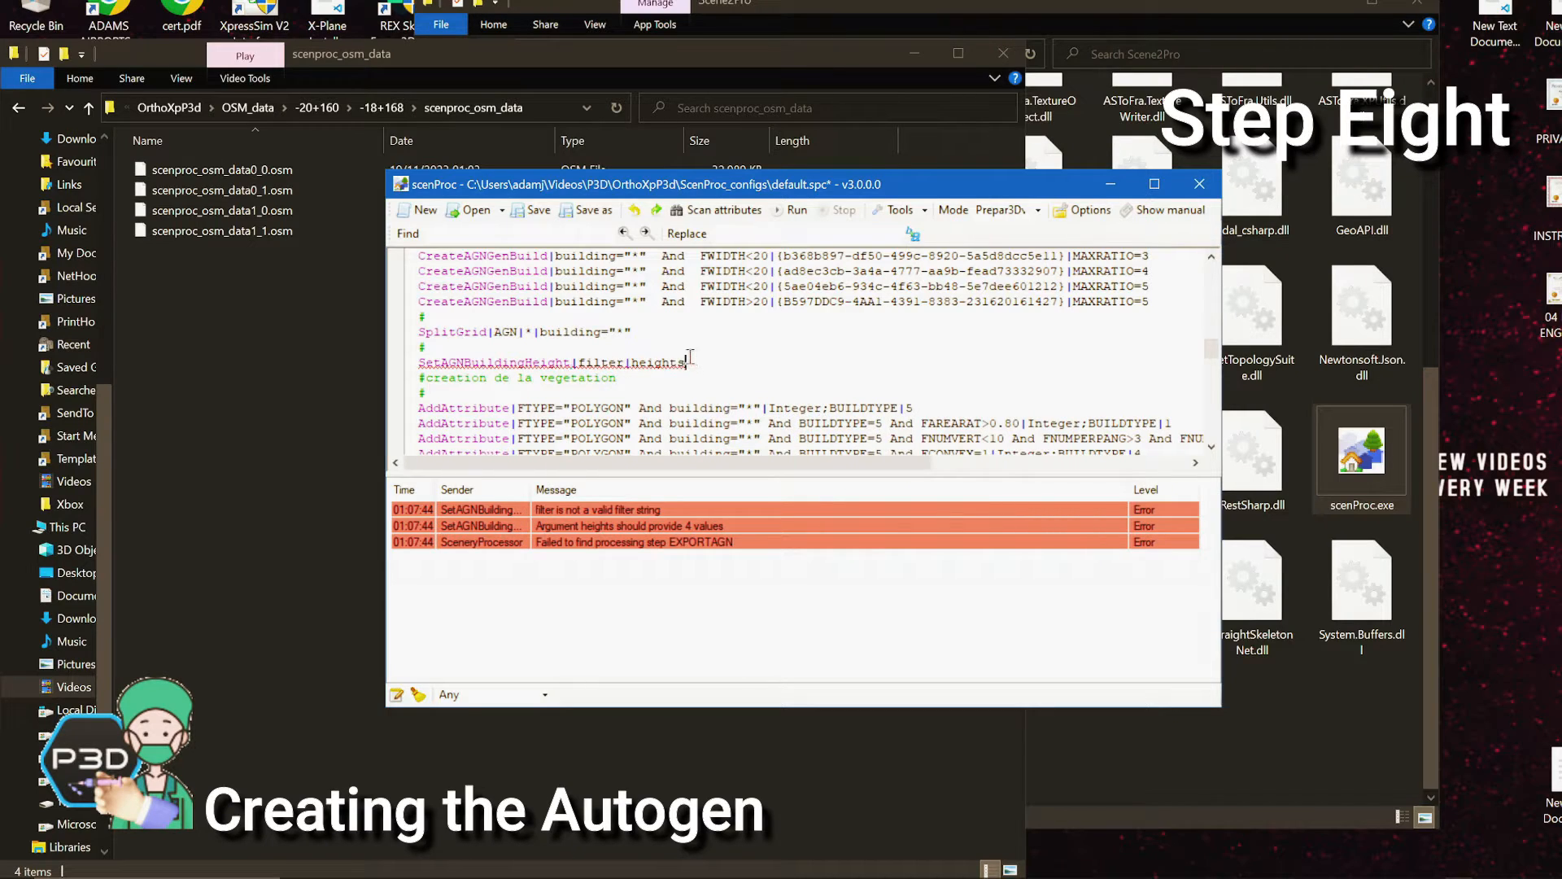
pyautogui.moveTo(689, 362); pyautogui.dragTo(578, 363)
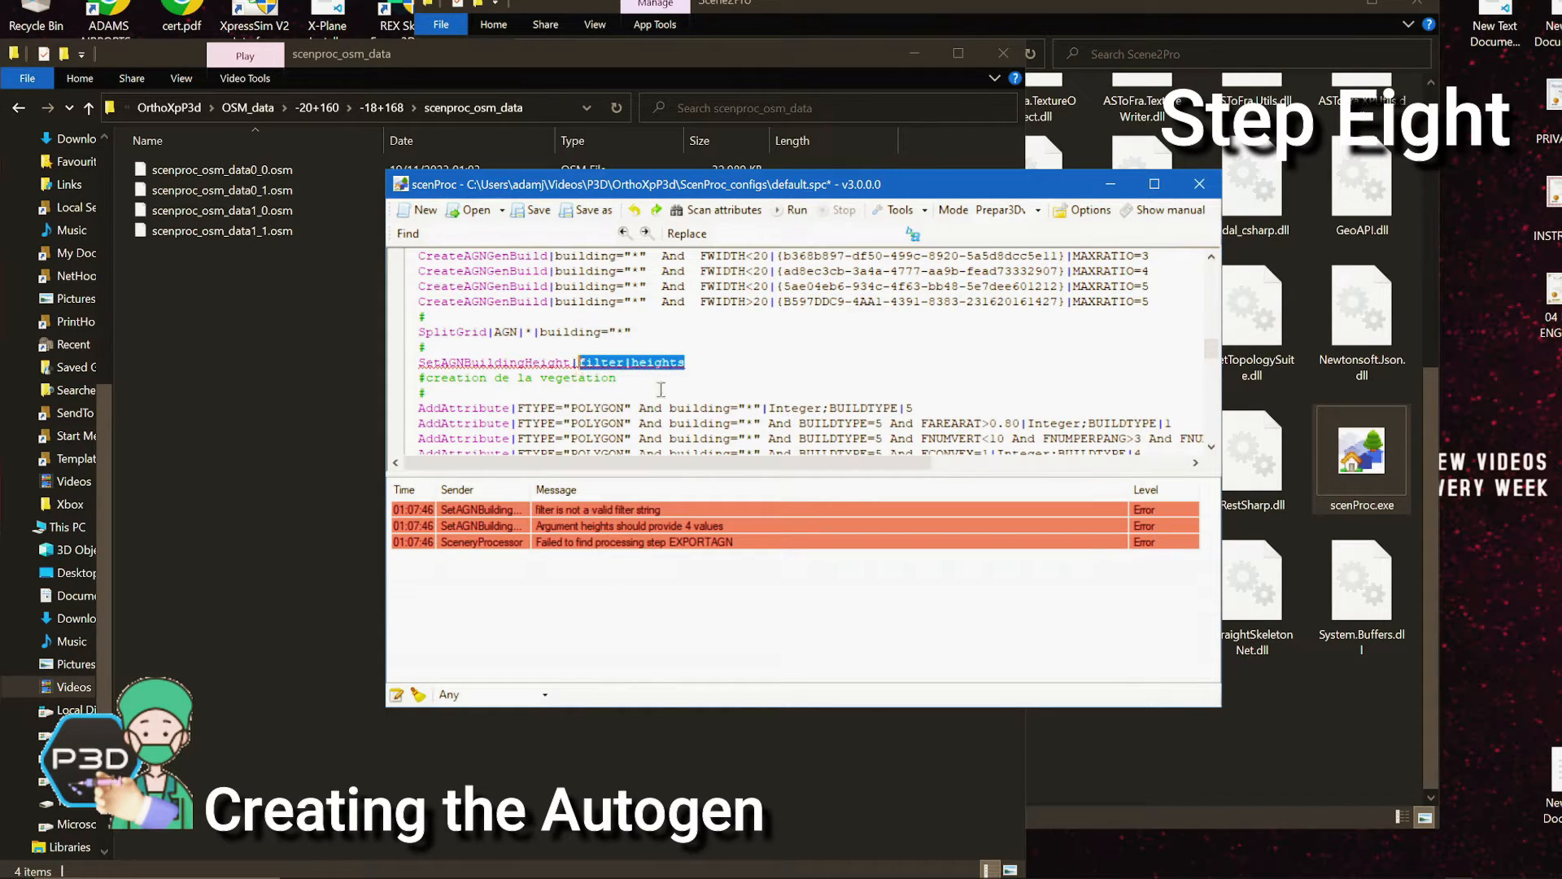
pyautogui.write('*|1.0;0.5;0.0;0.0')
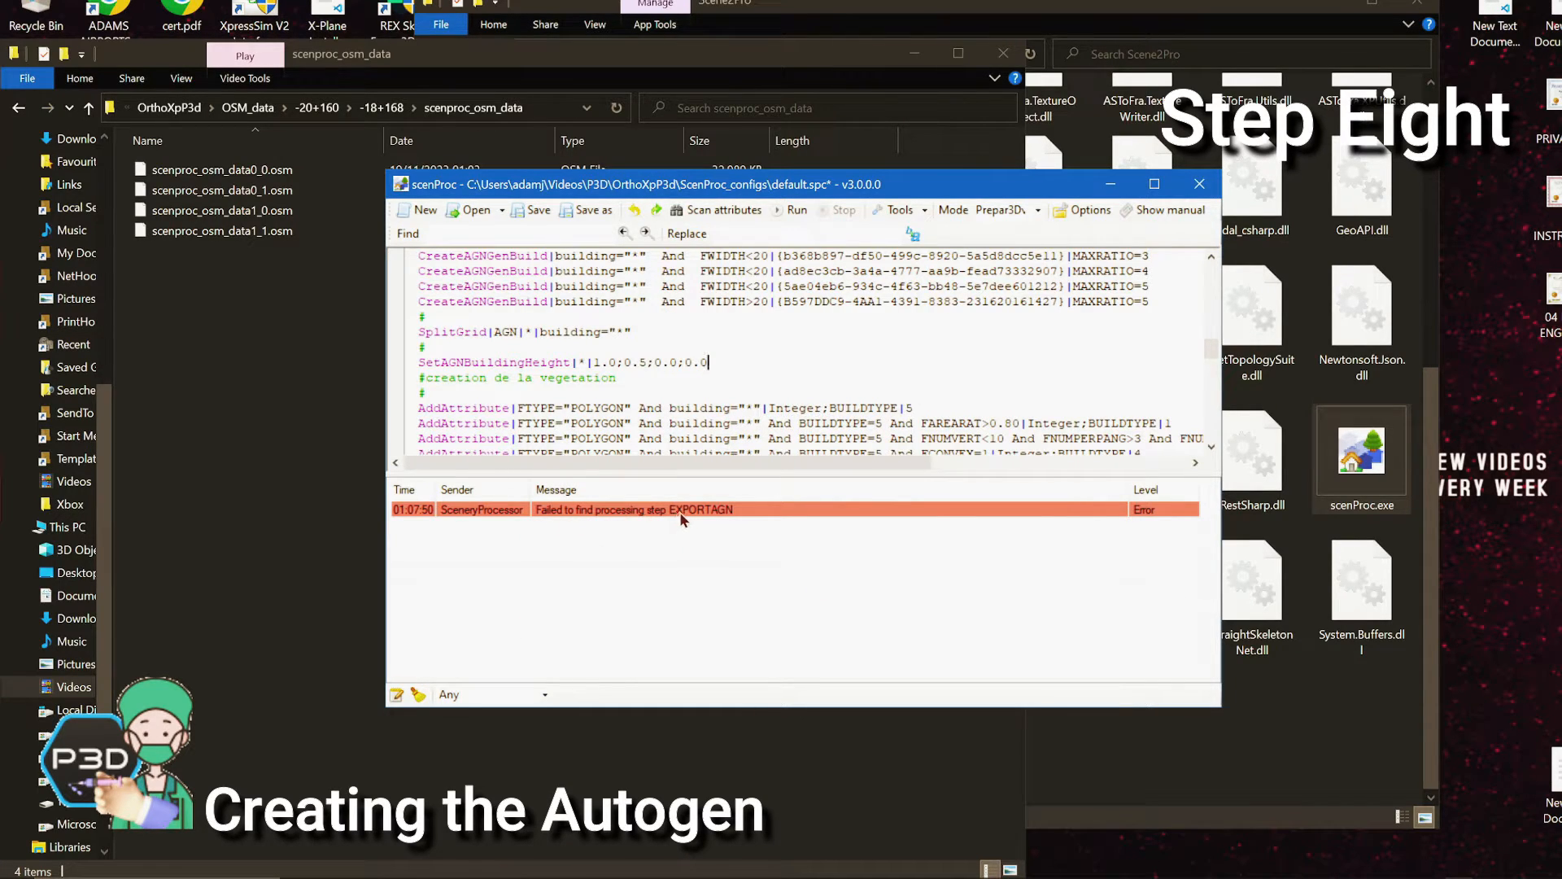
# Select the folder path in the EXPORTAGN line ending the script and locate the texture folder inside OrthoXpP3d in File Explorer
pyautogui.scroll(-3, 747, 390)
pyautogui.scroll(-12, 747, 386)
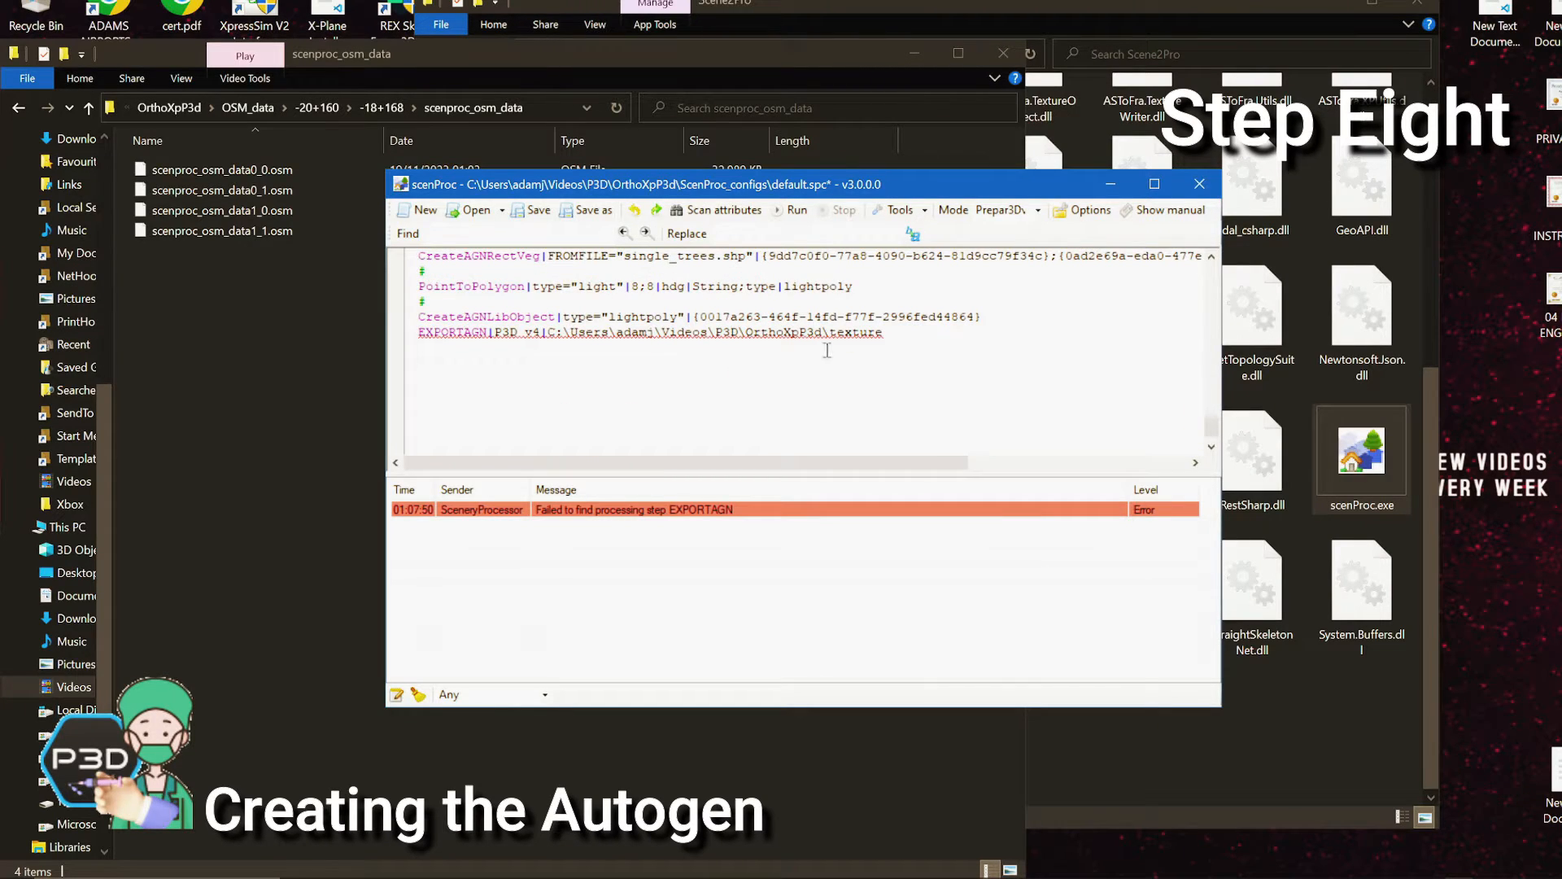
pyautogui.moveTo(888, 334); pyautogui.dragTo(547, 333)
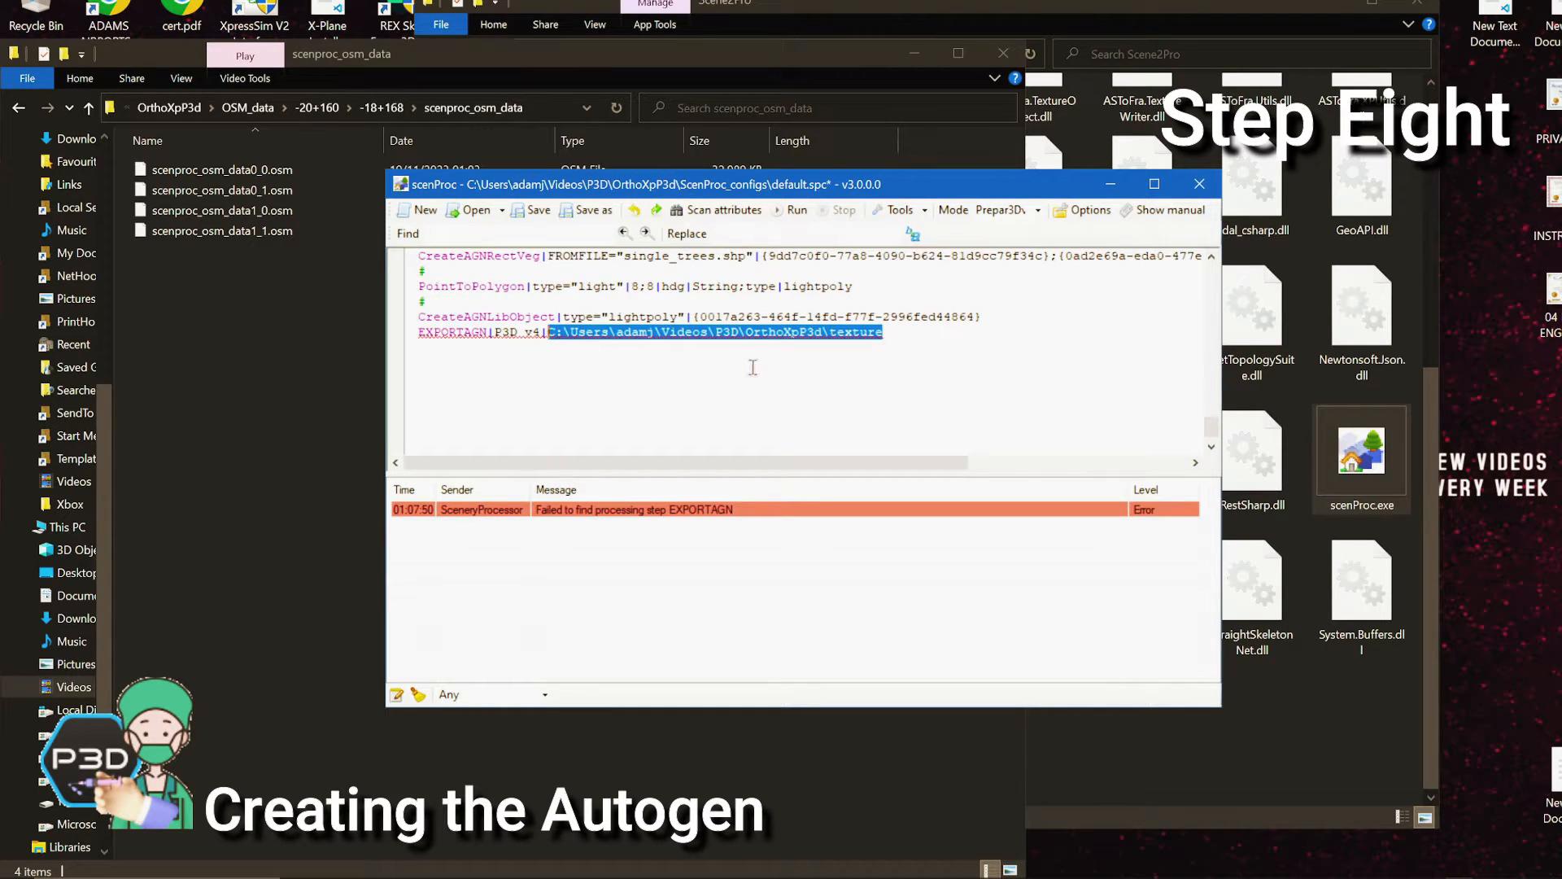
pyautogui.click(266, 356)
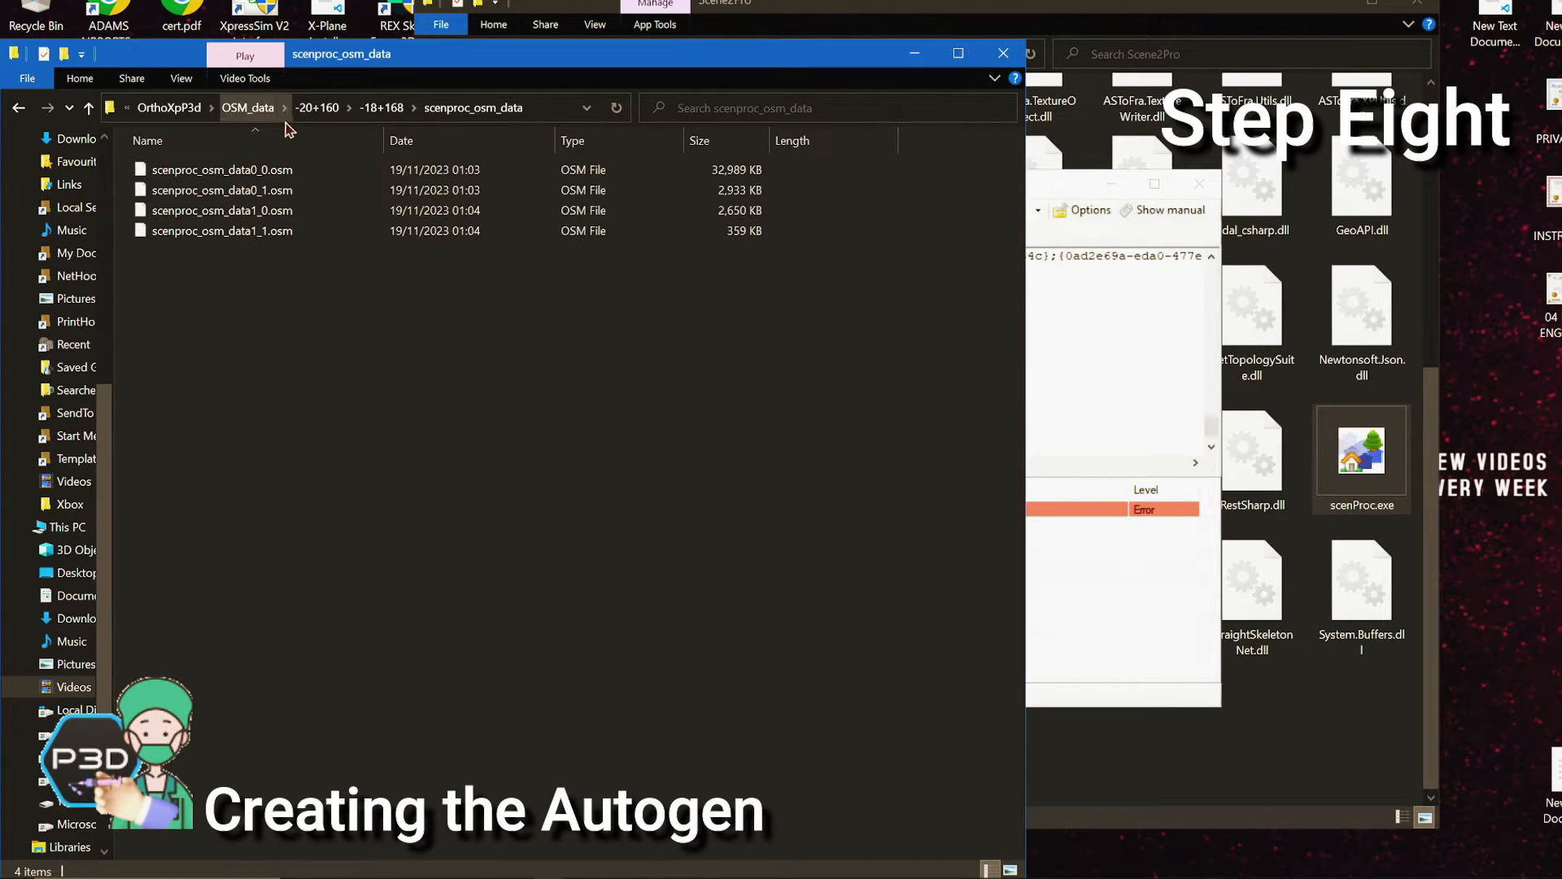
pyautogui.click(167, 112)
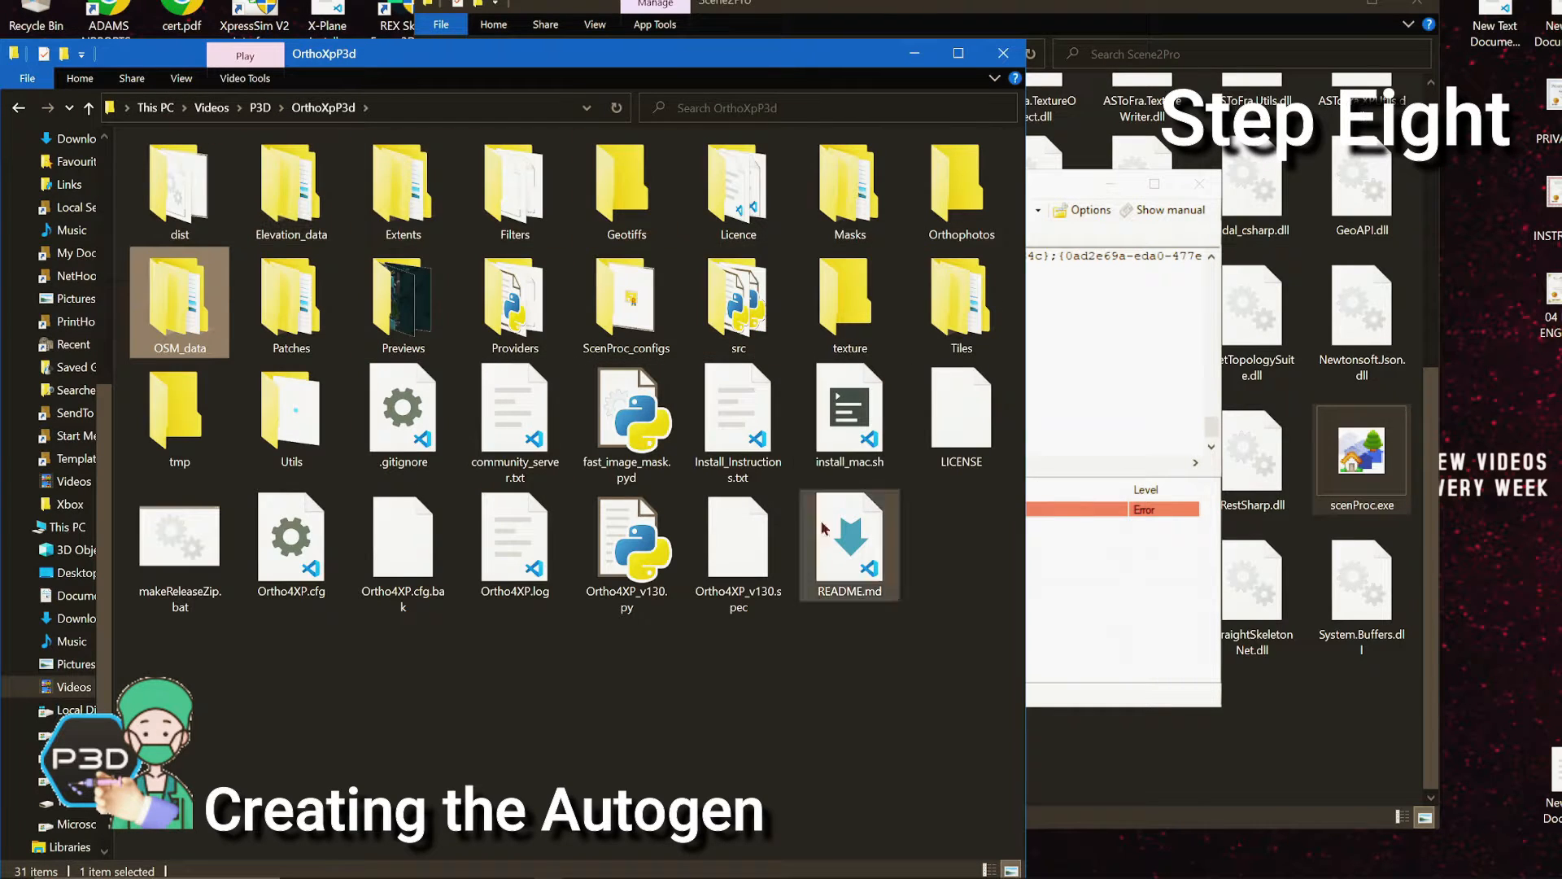
pyautogui.click(843, 298)
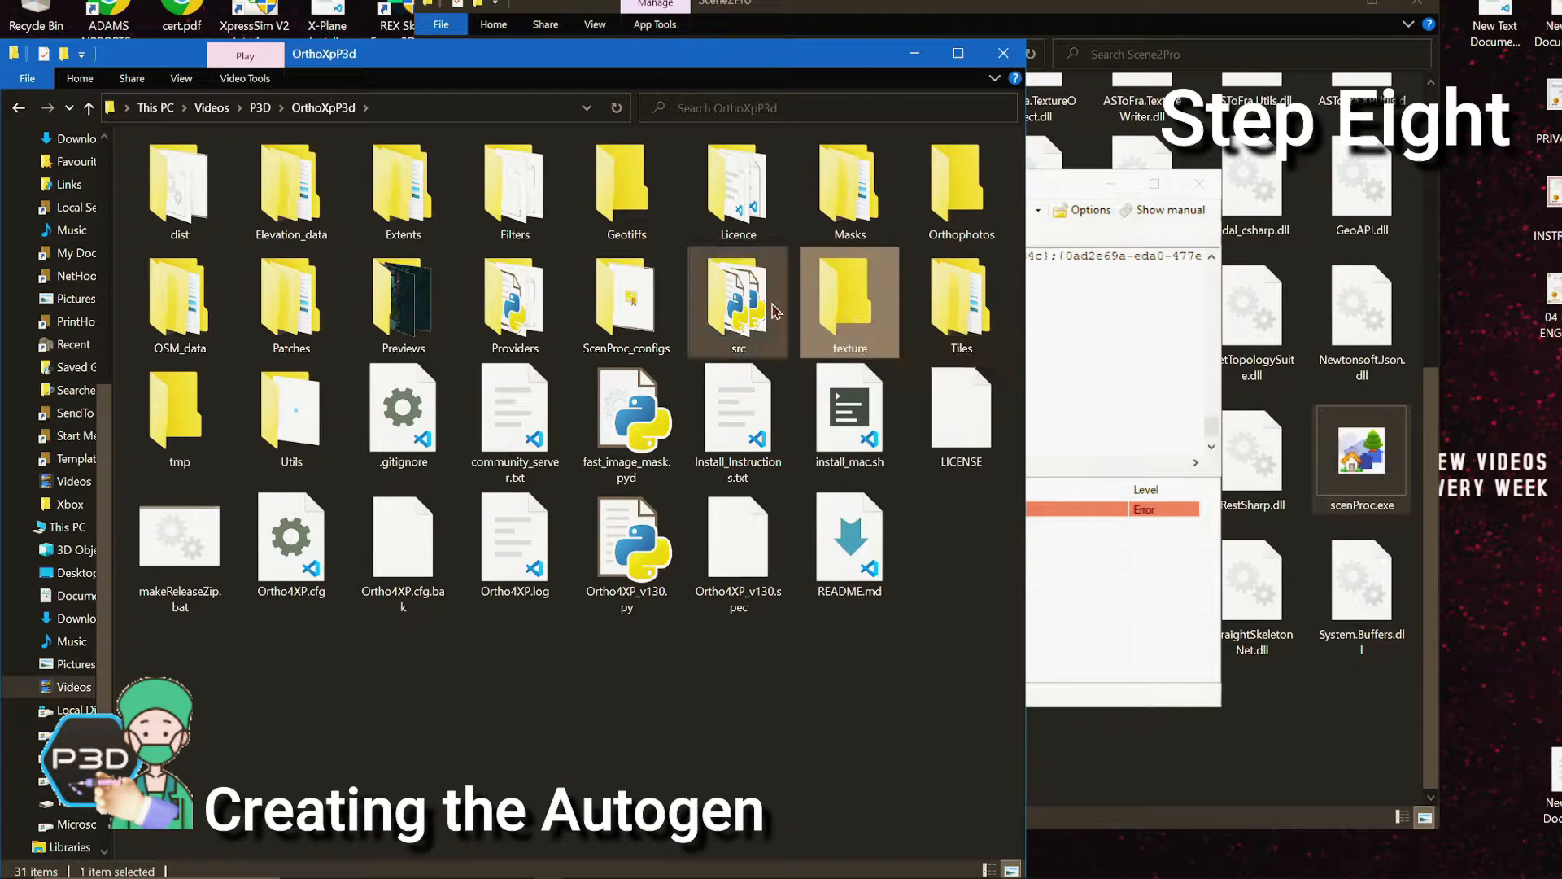
# Look inside the Addon folder of FsEarthTiles and return to the OrthoXpP3d folder
pyautogui.click(260, 108)
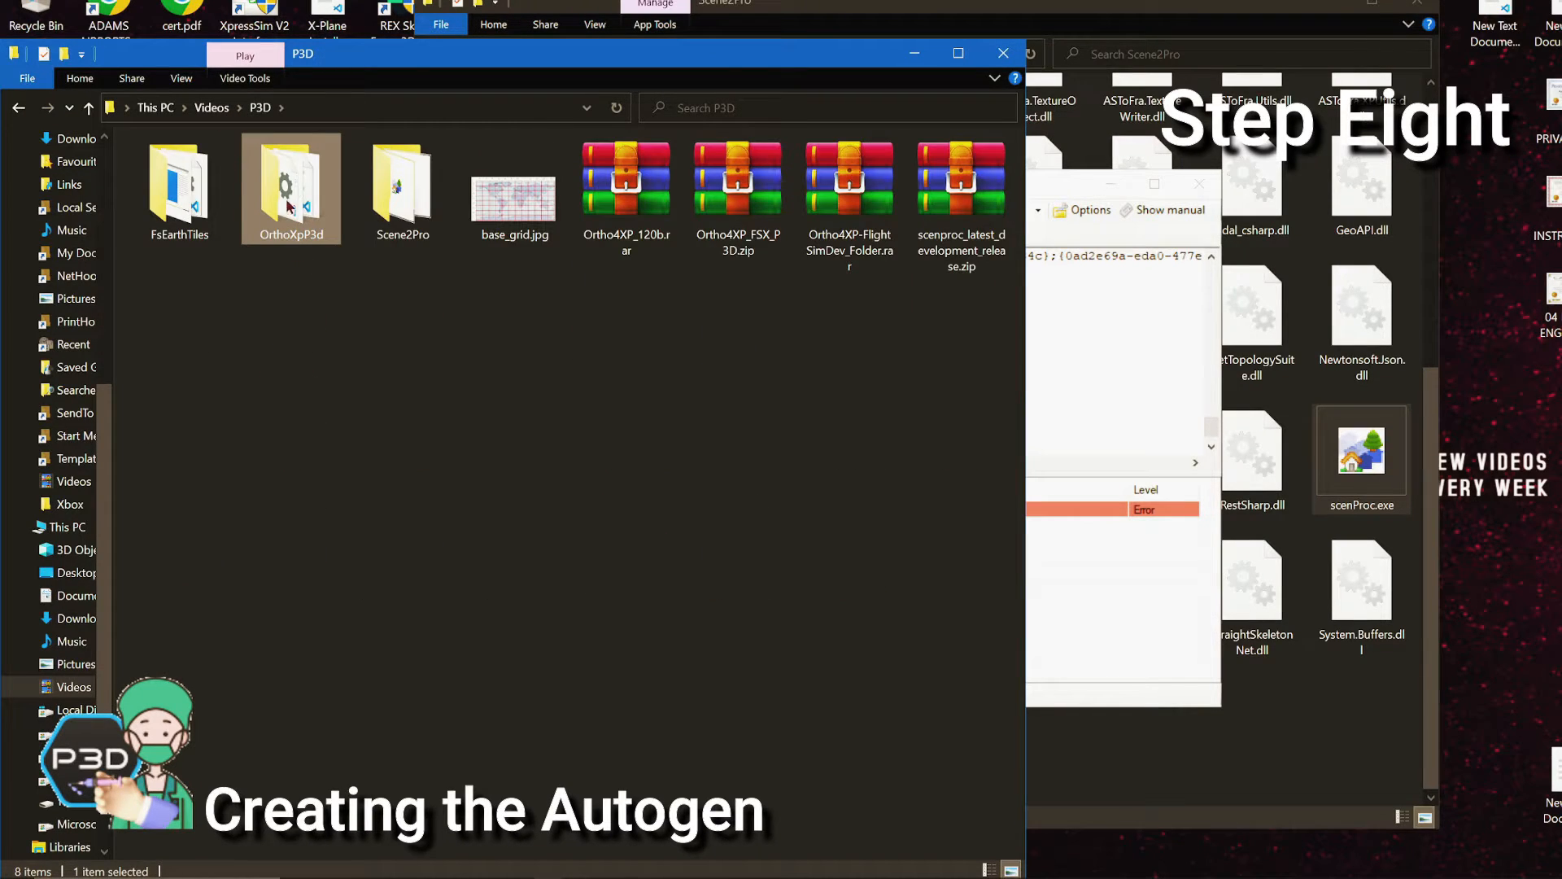
pyautogui.doubleClick(204, 193)
pyautogui.doubleClick(204, 193)
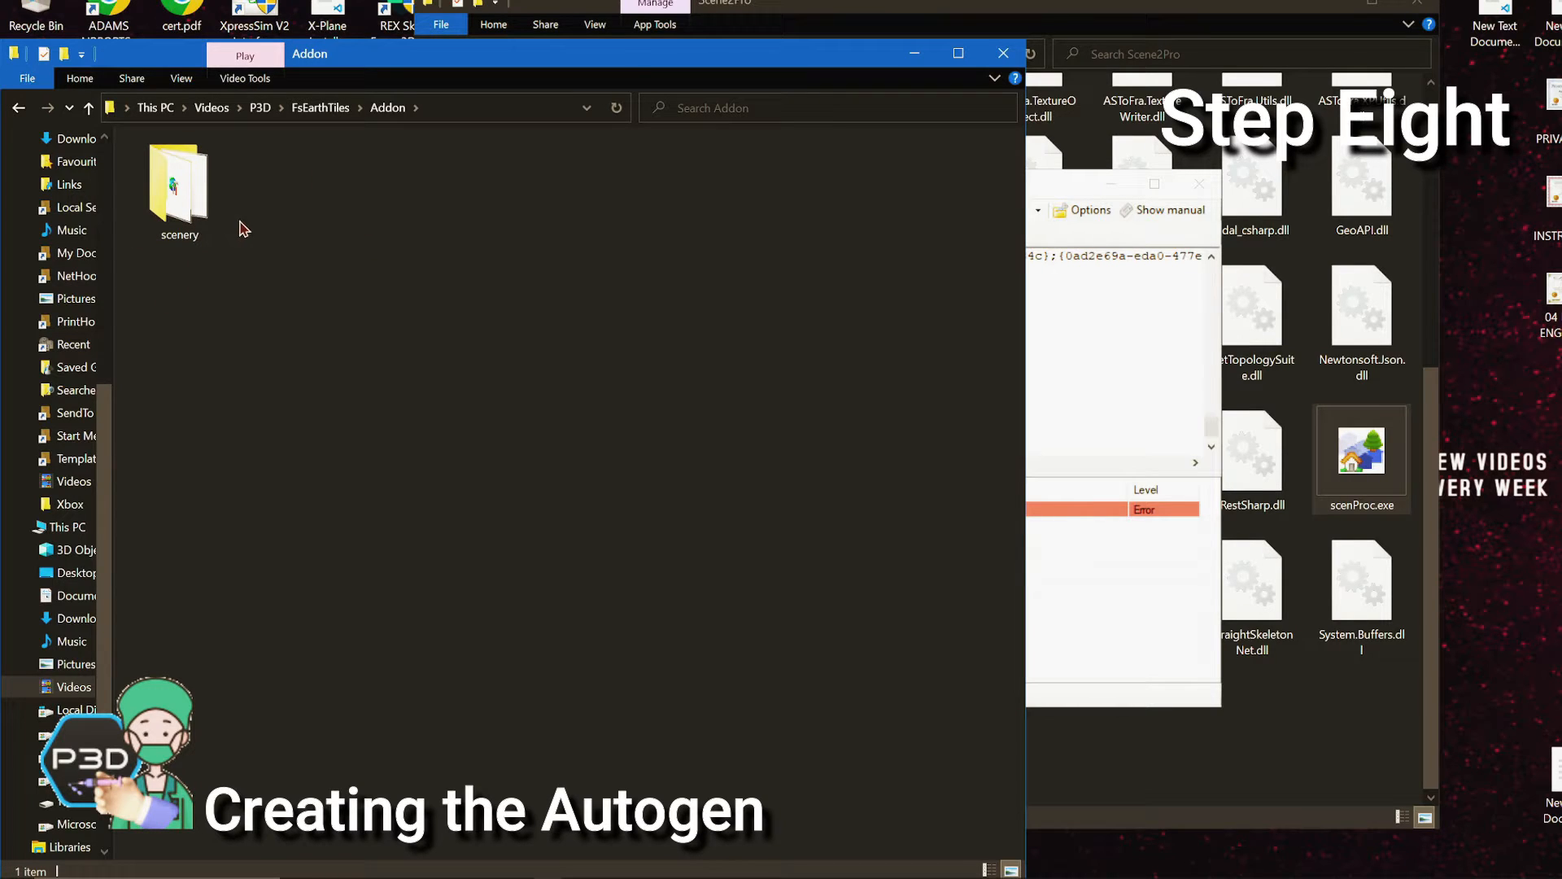
pyautogui.click(263, 119)
pyautogui.doubleClick(290, 191)
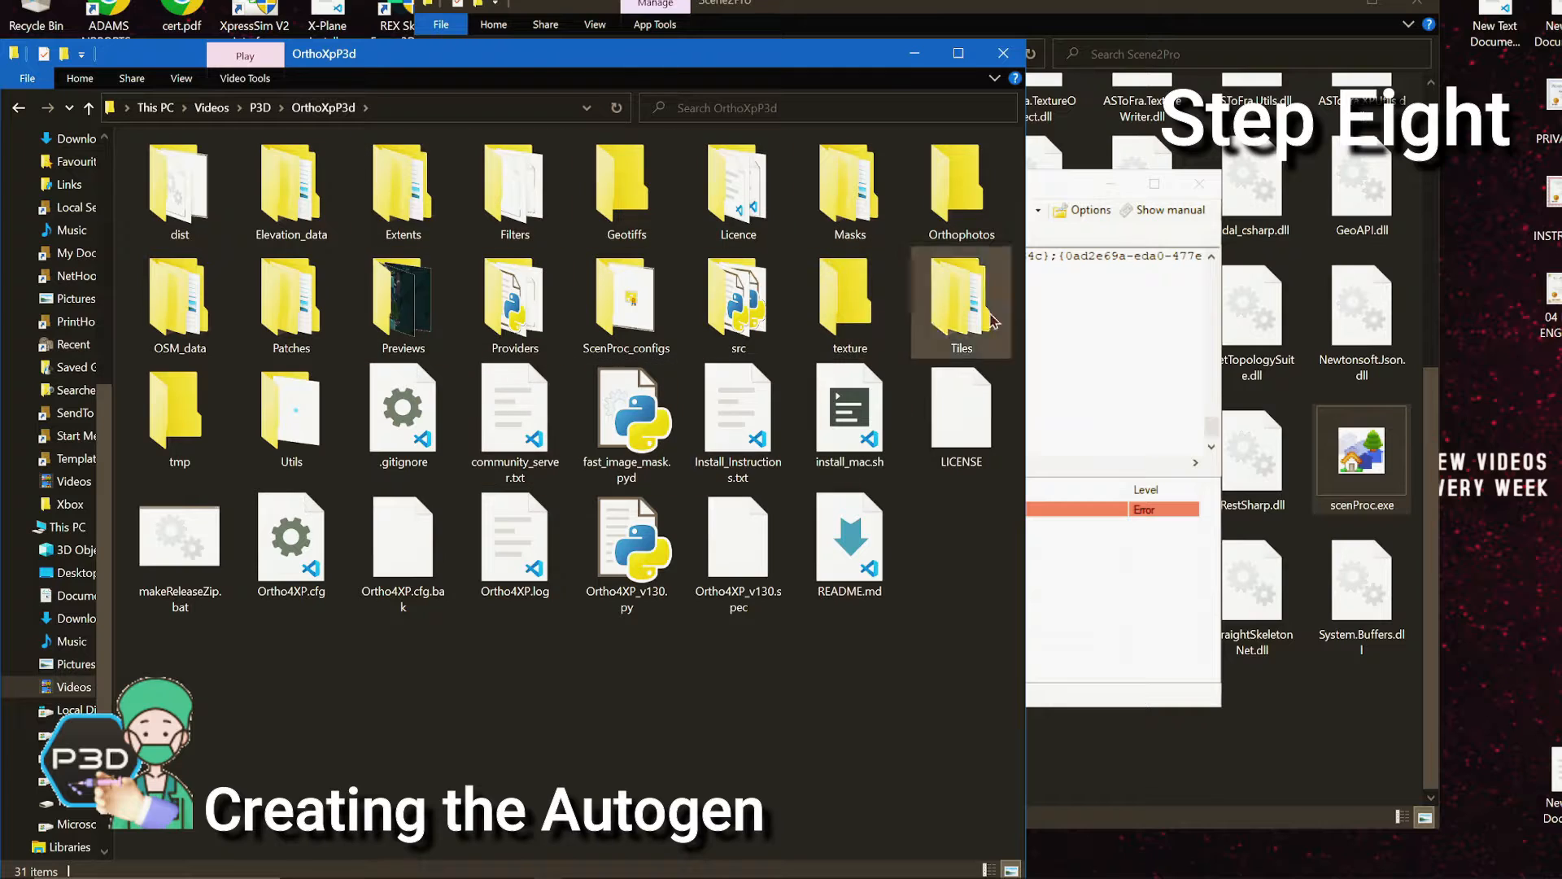
# Replace the EXPORTAGN folder path with the full path of OrthoXpP3d\texture, copied from File Explorer
pyautogui.click(855, 314)
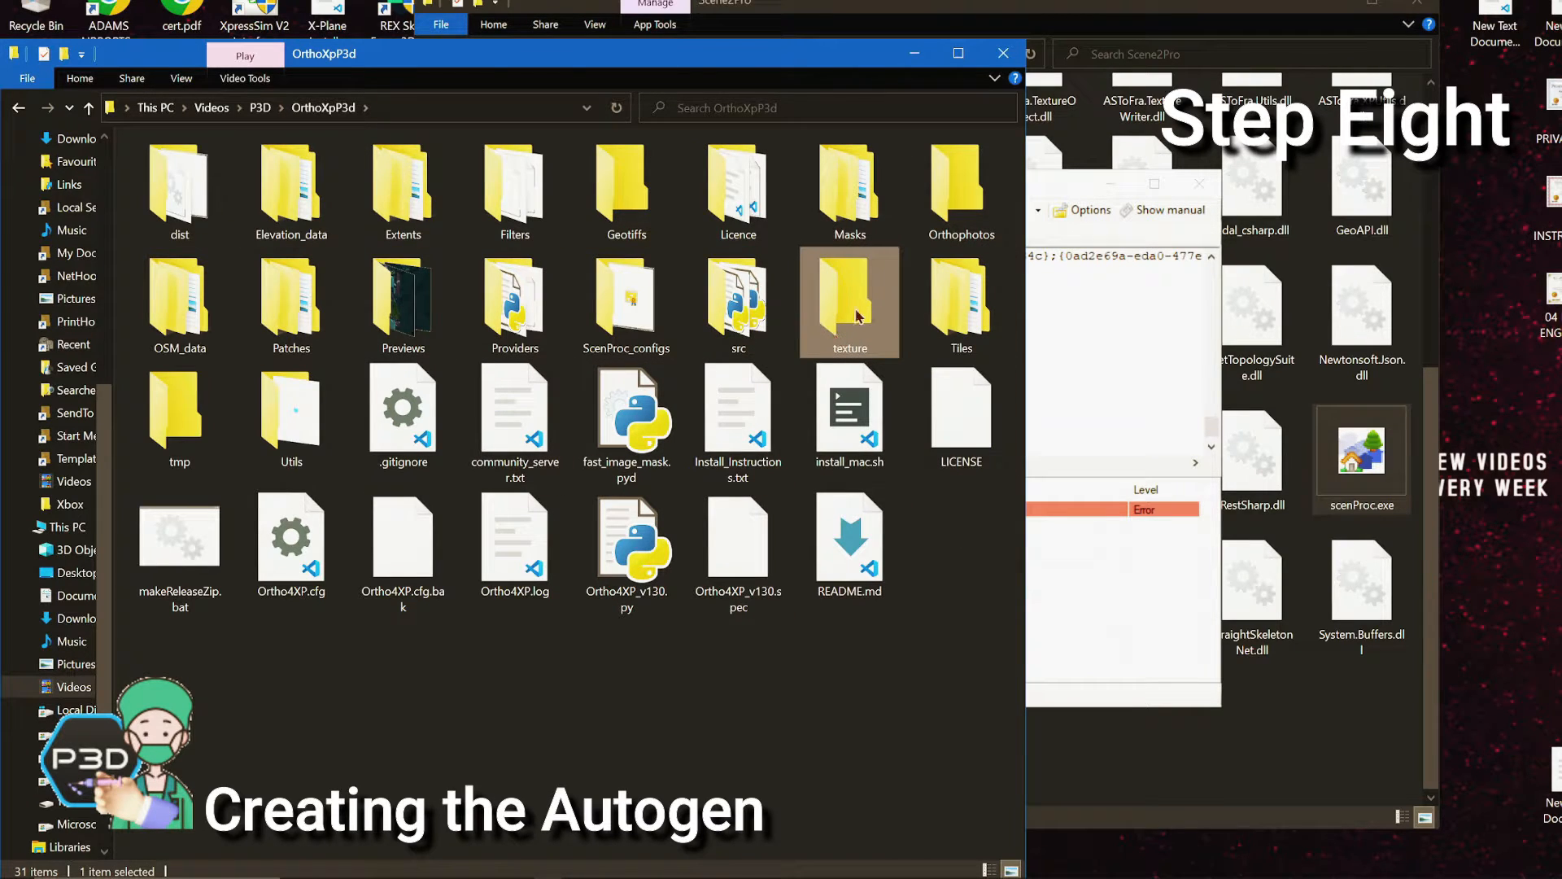
pyautogui.doubleClick(857, 315)
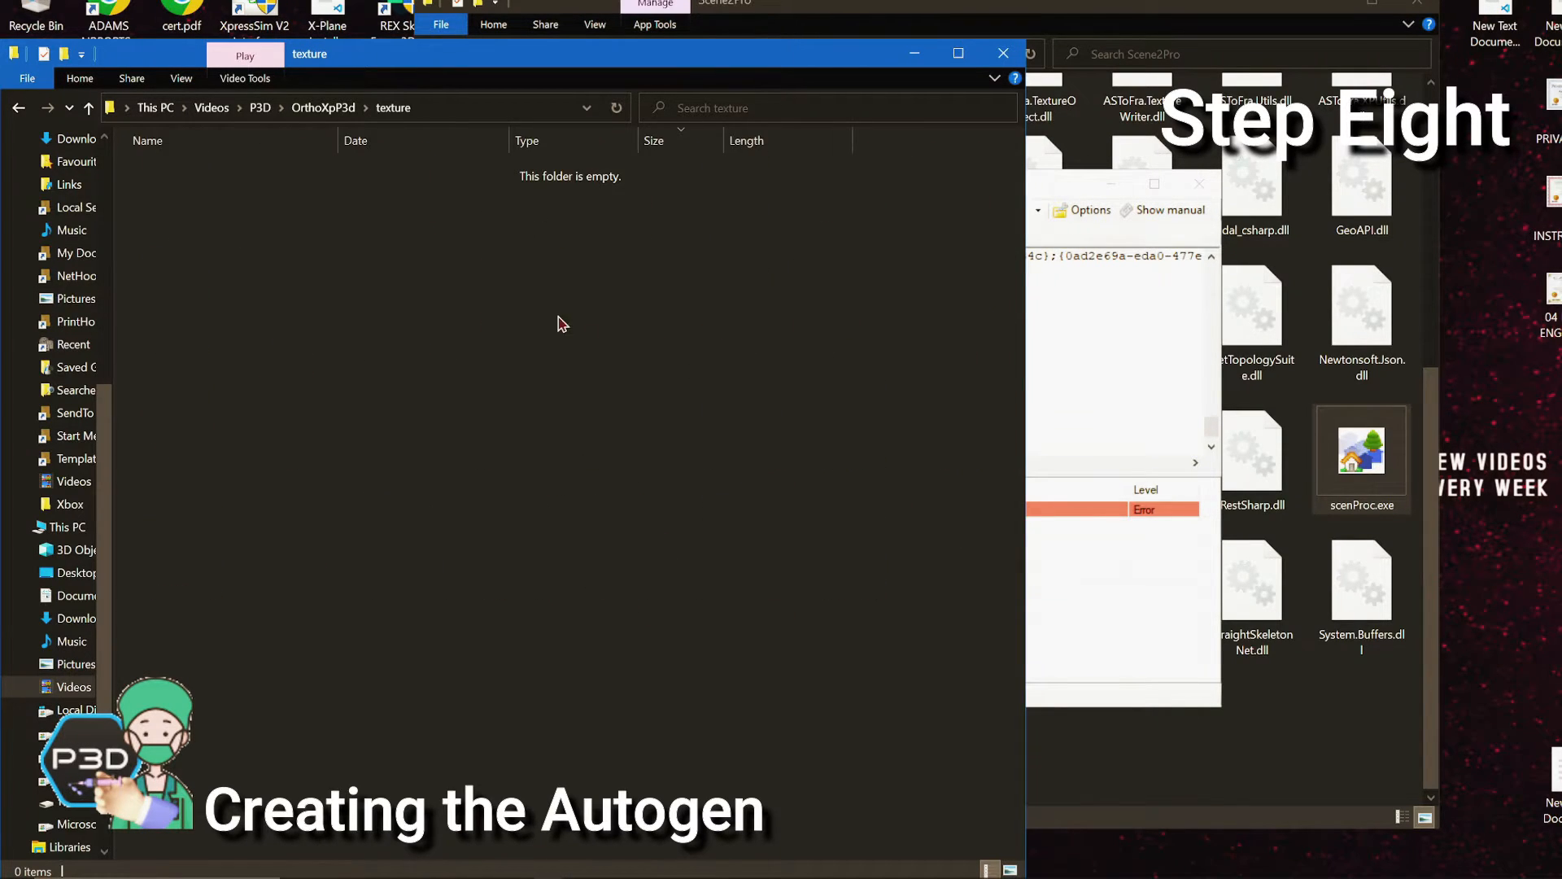
pyautogui.click(466, 108)
pyautogui.hotkey('ctrl', 'c')
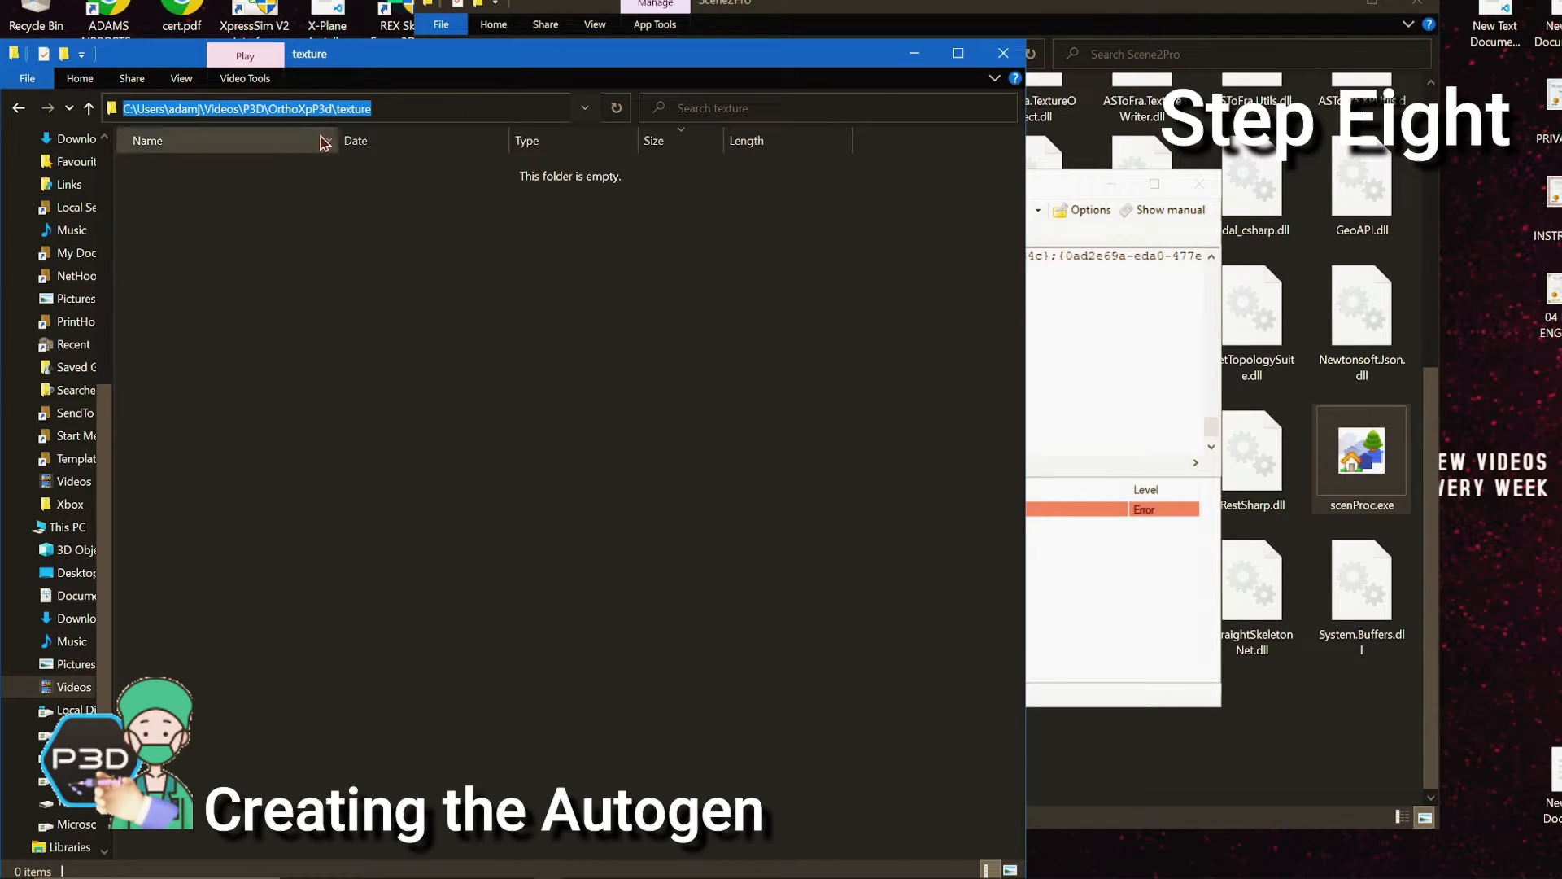
pyautogui.click(1033, 190)
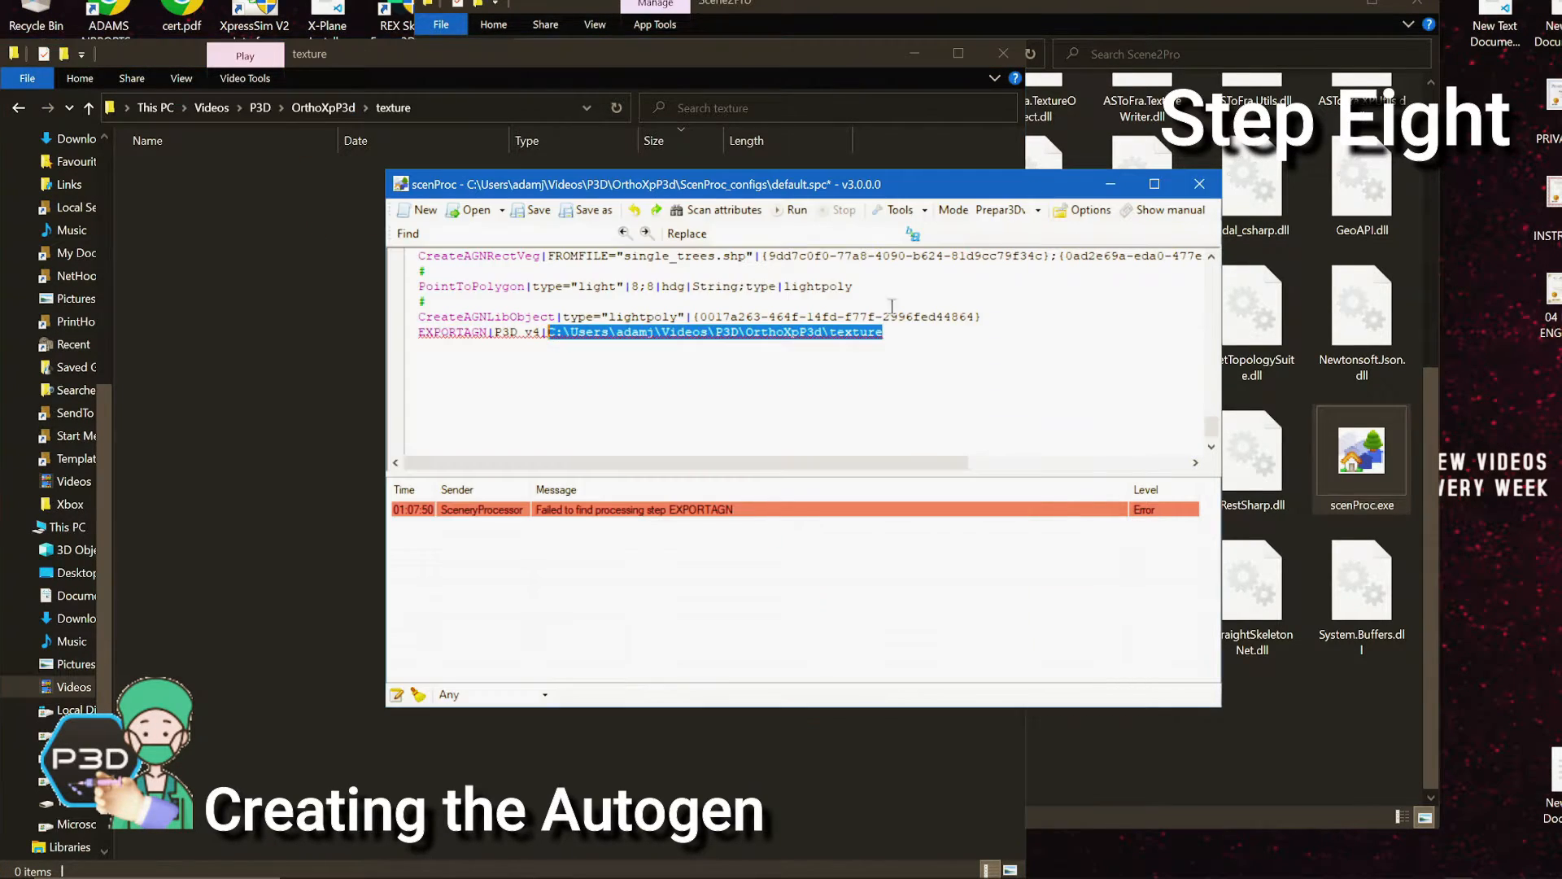
pyautogui.press('BackSpace')
pyautogui.hotkey('ctrl', 'v')
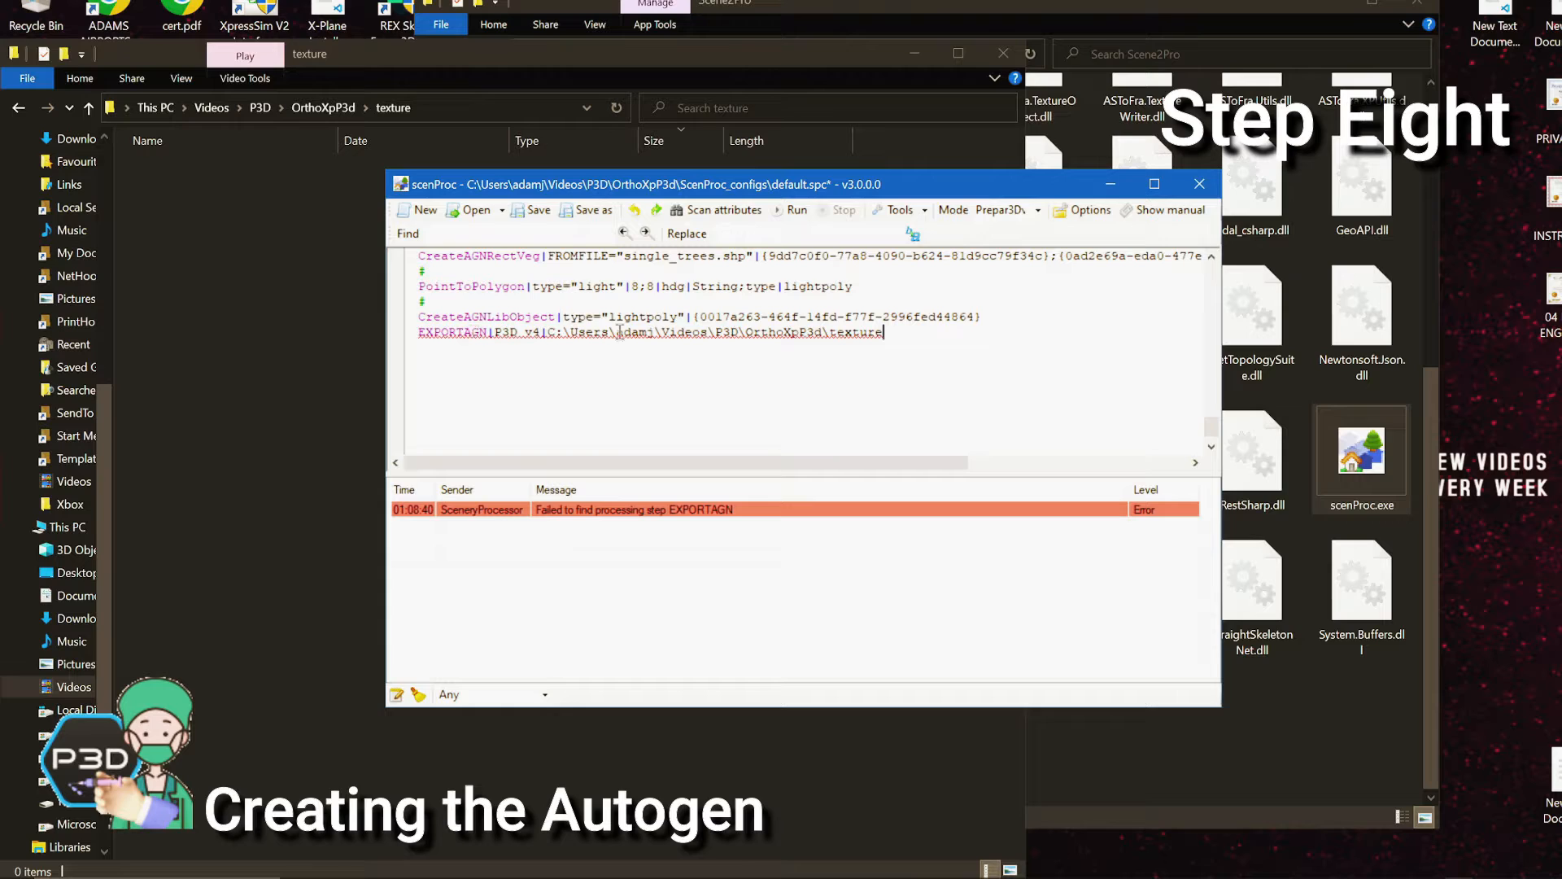
# Clear the folder path and version from the EXPORTAGN line and rewrite the command with the suggested spelling ExportAGN
pyautogui.moveTo(900, 333); pyautogui.dragTo(638, 318)
pyautogui.moveTo(640, 318); pyautogui.dragTo(552, 329)
pyautogui.click(886, 333)
pyautogui.moveTo(910, 337); pyautogui.dragTo(550, 338)
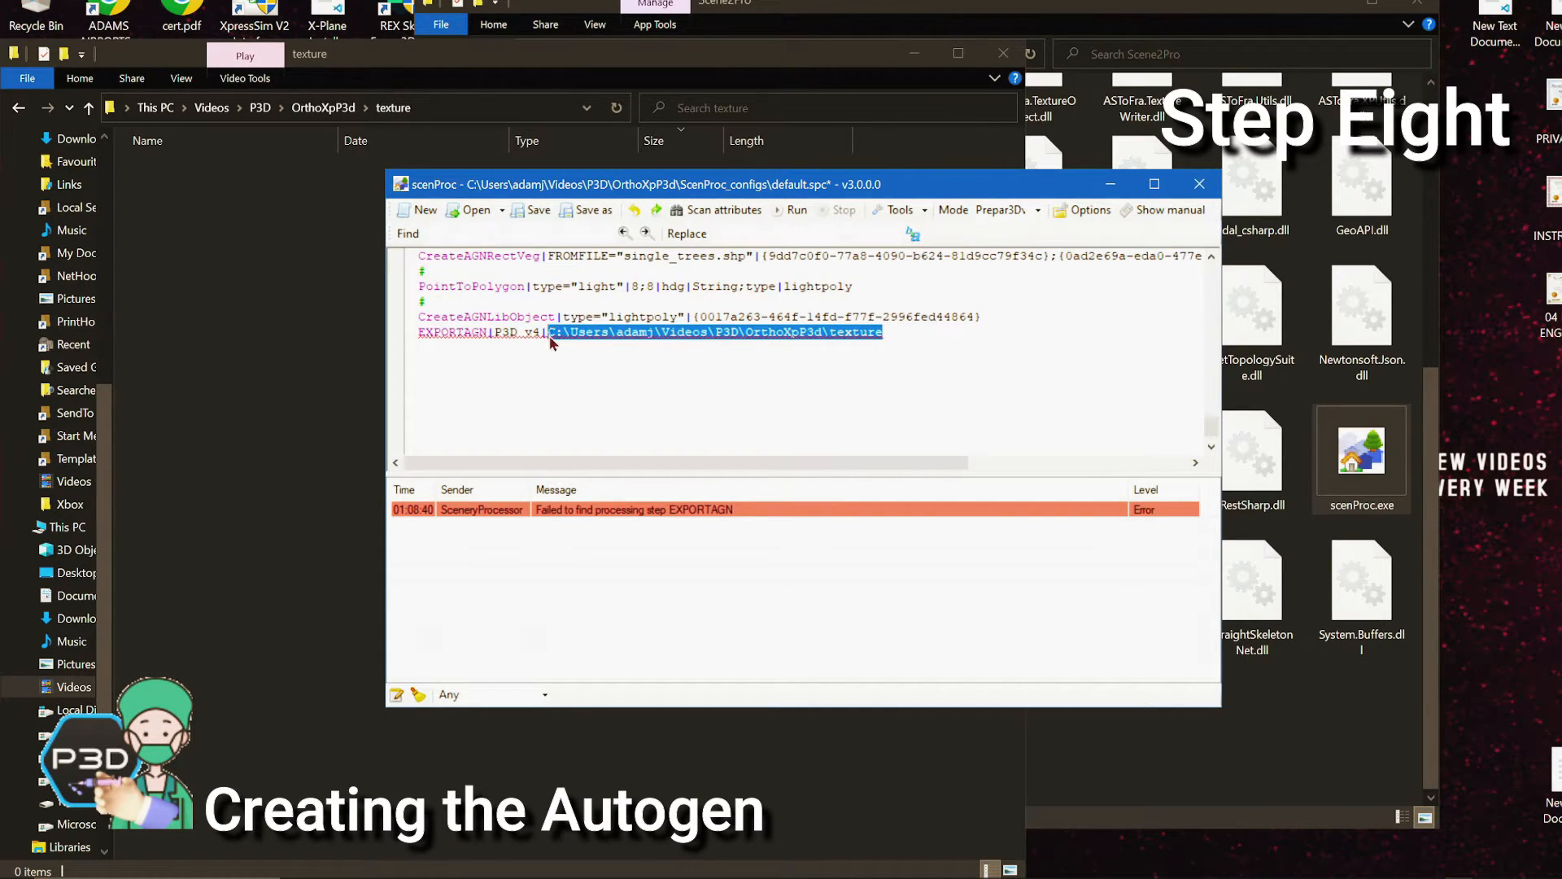
pyautogui.press('BackSpace')
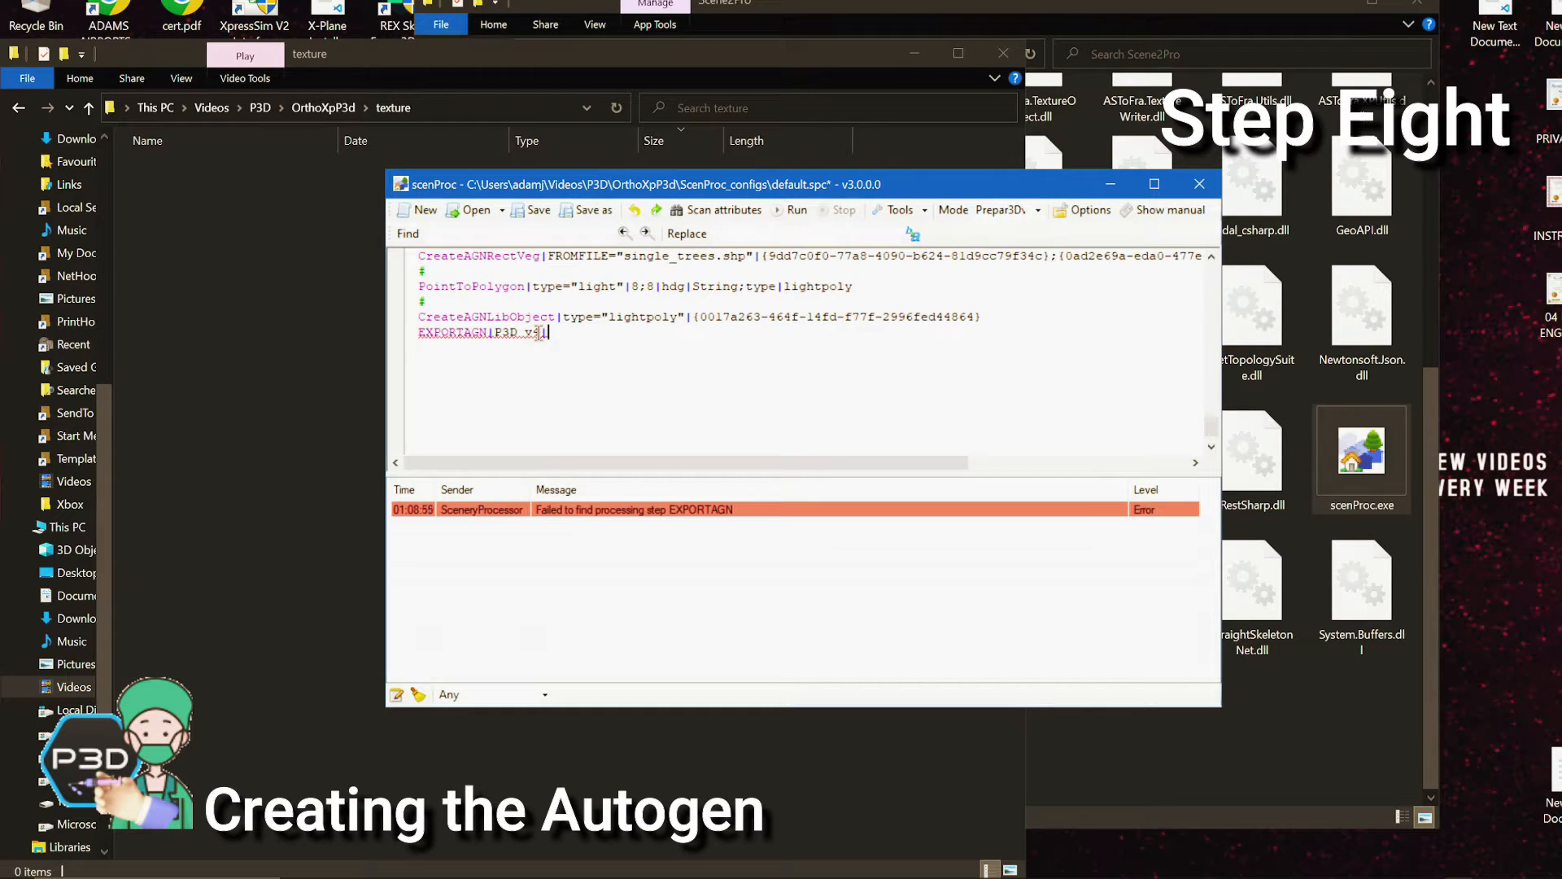
pyautogui.press('BackSpace')
pyautogui.press('BackSpace')
pyautogui.press('BackSpace')
pyautogui.press('BackSpace')
pyautogui.press('BackSpace')
pyautogui.press('BackSpace')
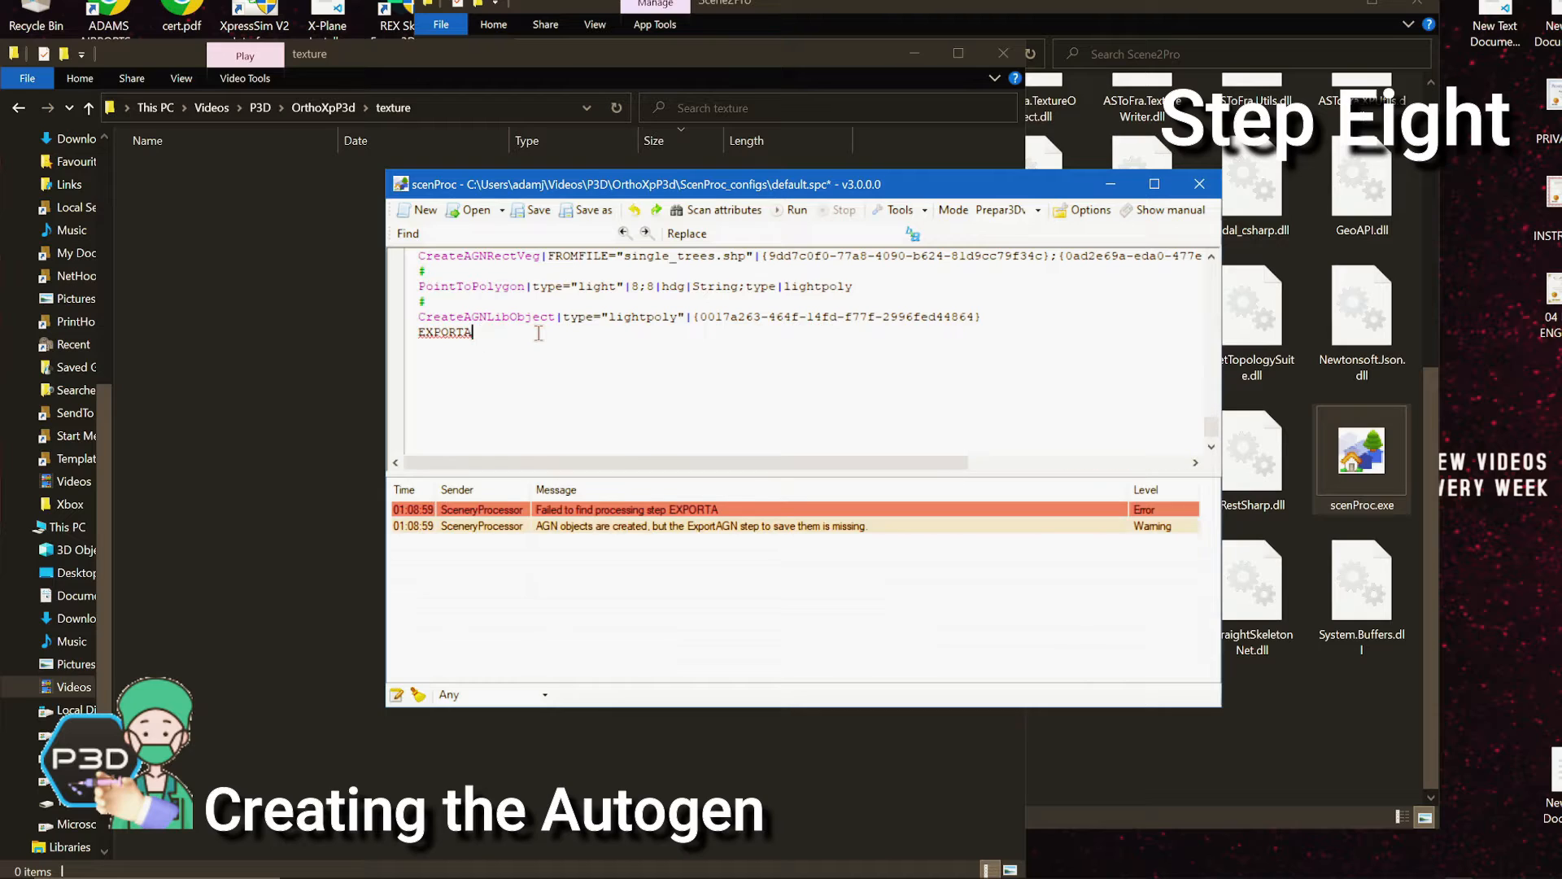
pyautogui.write('g')
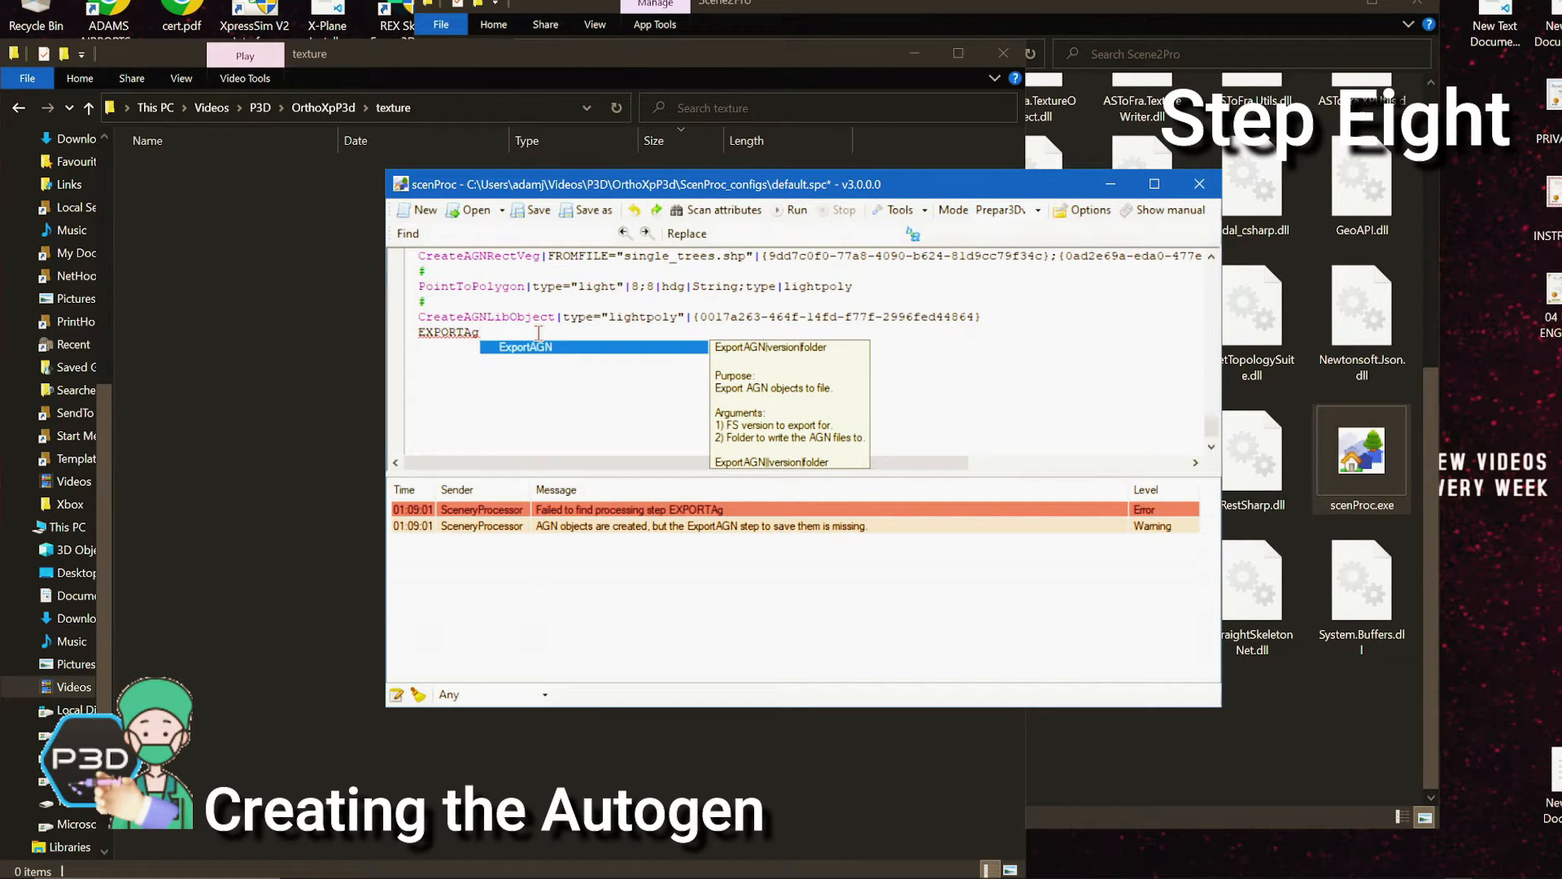
pyautogui.press('Return')
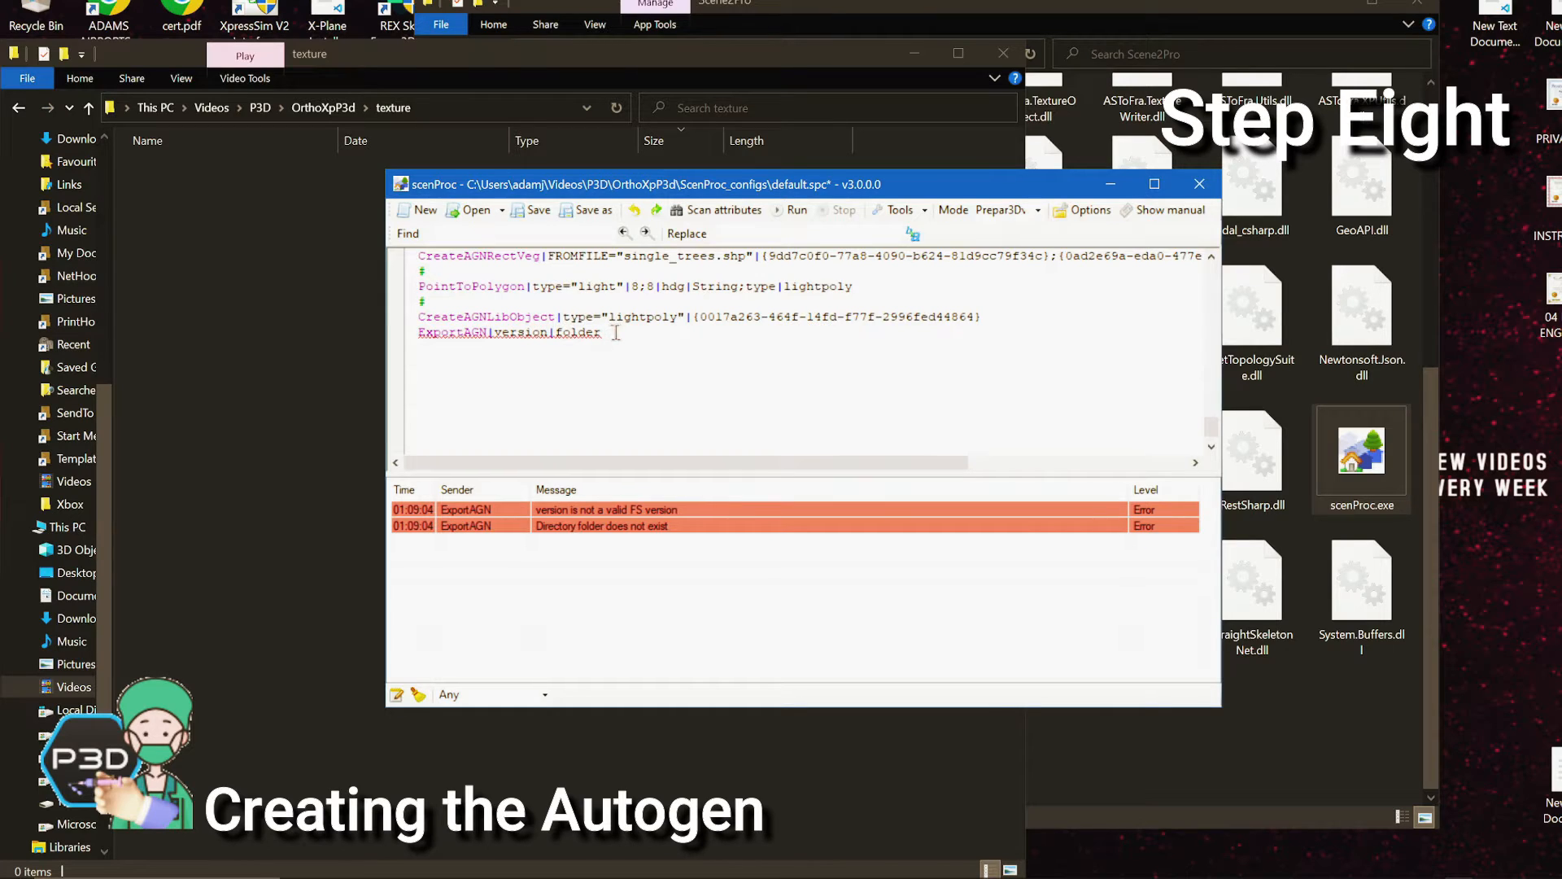
# Fill in the ExportAGN arguments with the copied OrthoXpP3d\texture path as the folder and P3D v4 as the version
pyautogui.moveTo(609, 333); pyautogui.dragTo(558, 343)
pyautogui.write('C:\\Users\\adamj\\Videos\\P3D\\OrthoXp3d\\texture')
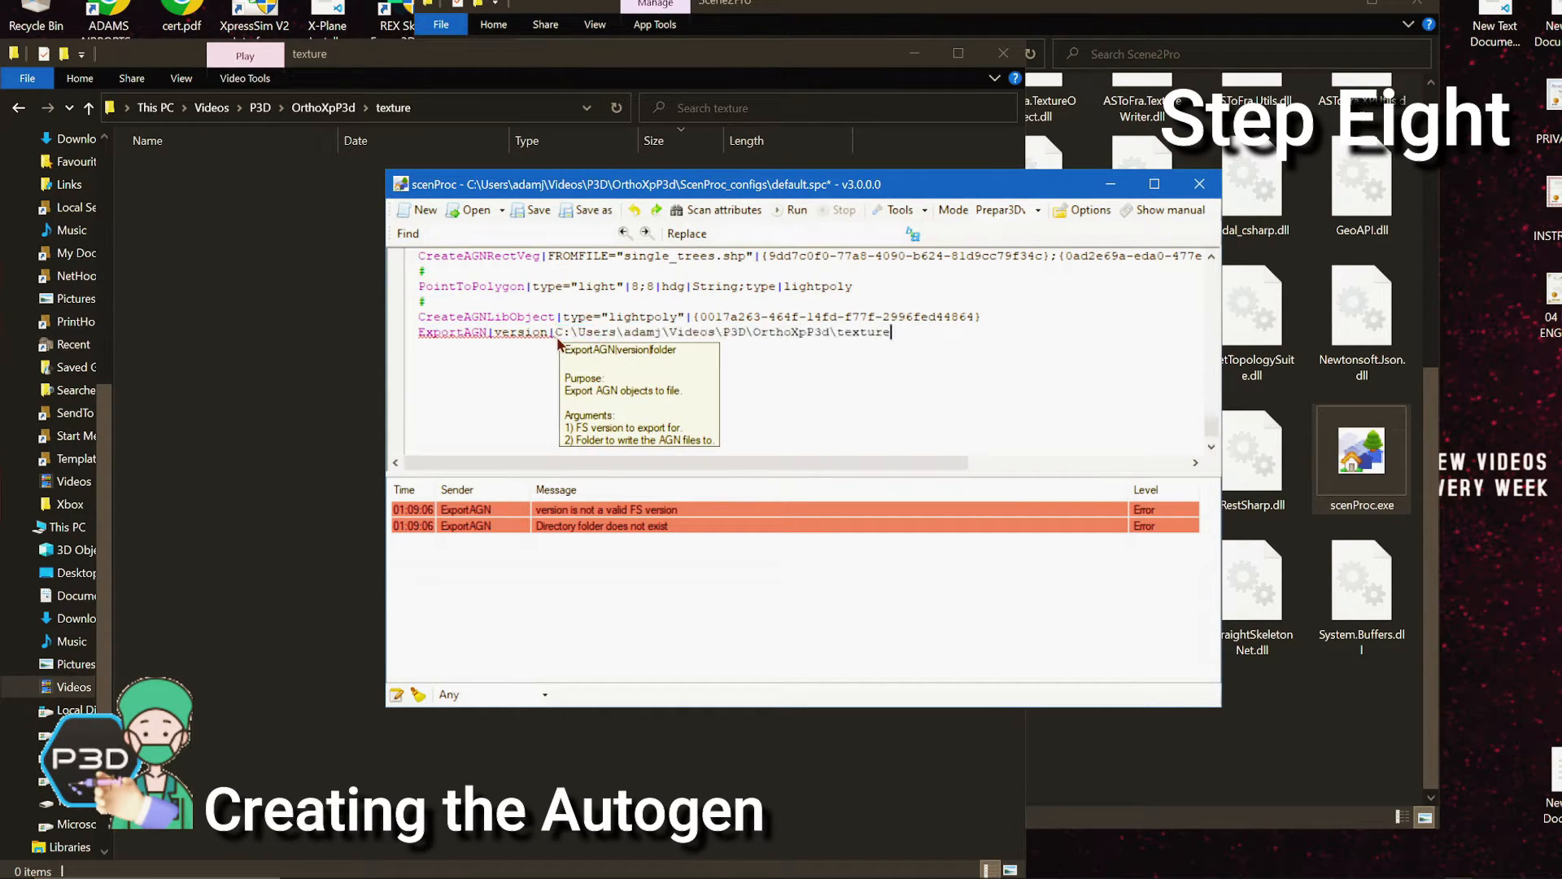
pyautogui.click(551, 334)
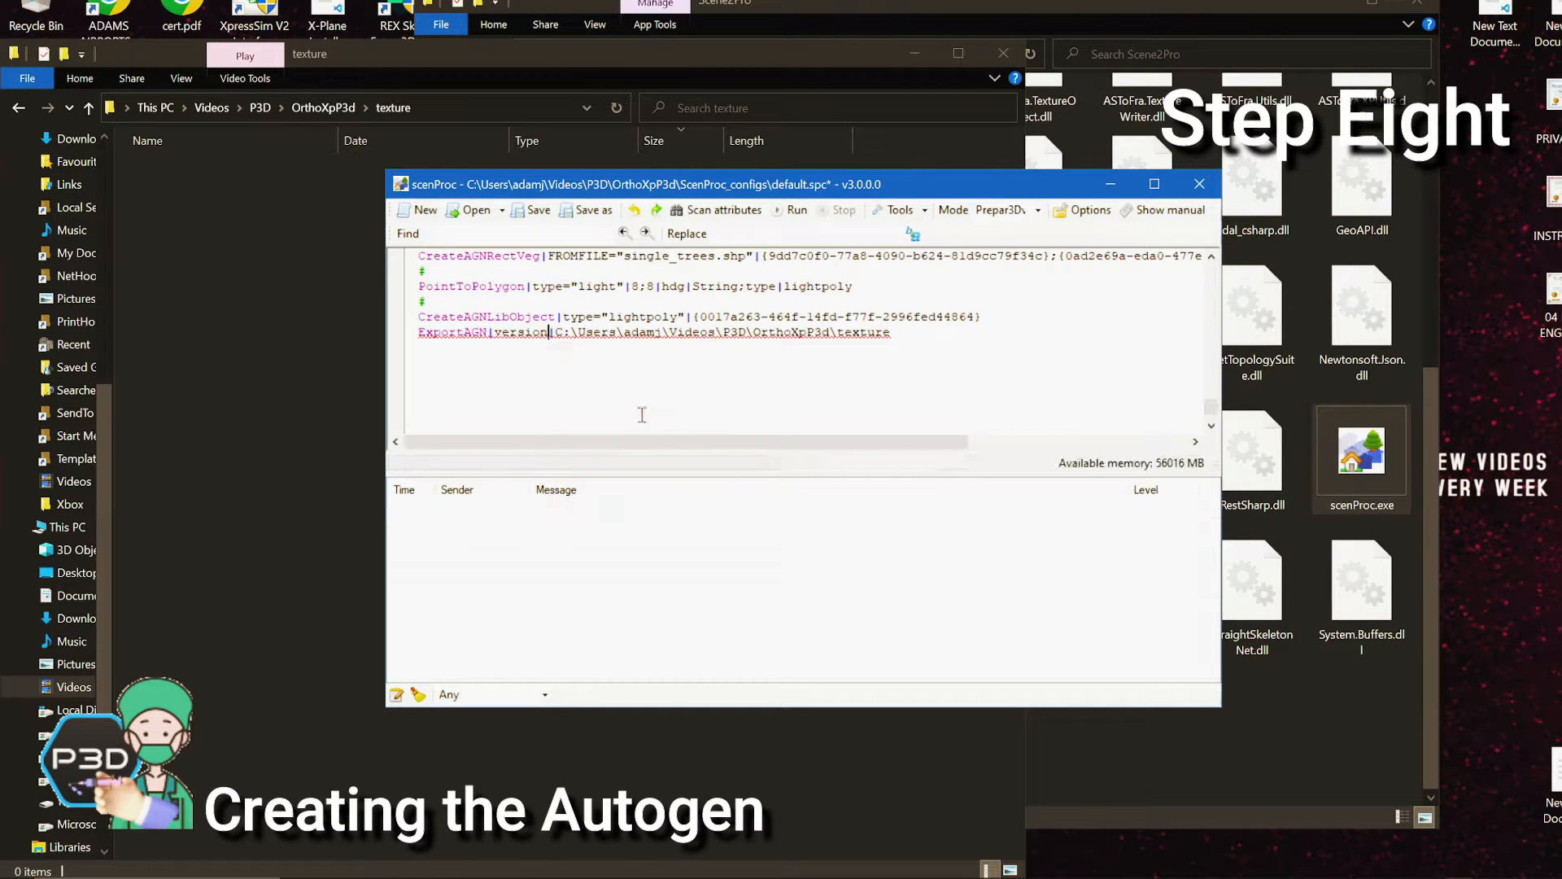
pyautogui.press('BackSpace')
pyautogui.press('BackSpace')
pyautogui.press('BackSpace')
pyautogui.press('BackSpace')
pyautogui.press('BackSpace')
pyautogui.press('BackSpace')
pyautogui.press('BackSpace')
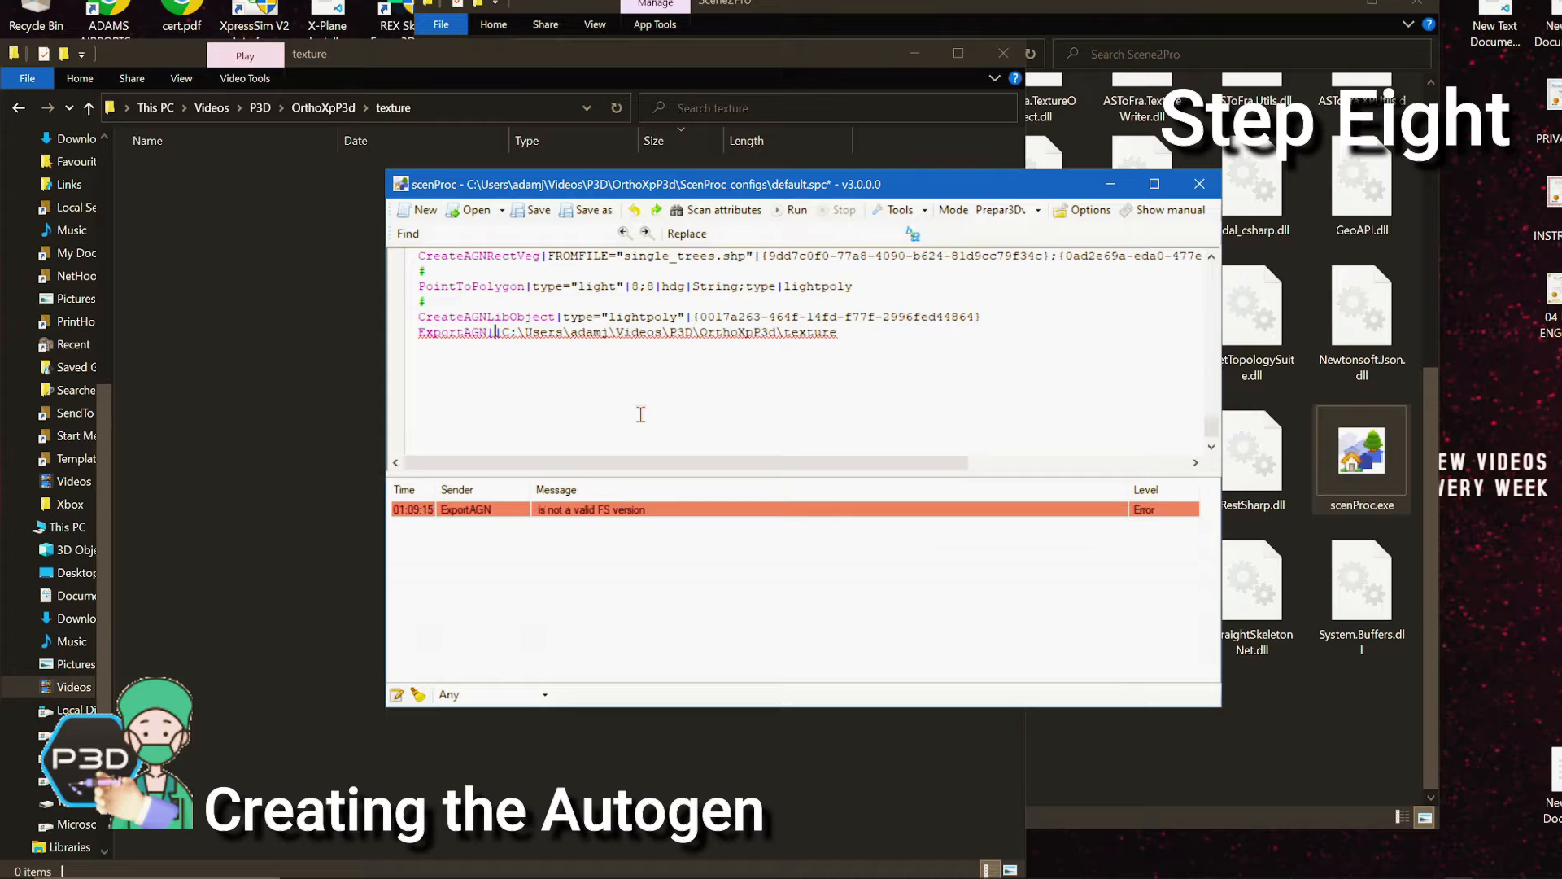
pyautogui.write('P')
pyautogui.press('Down')
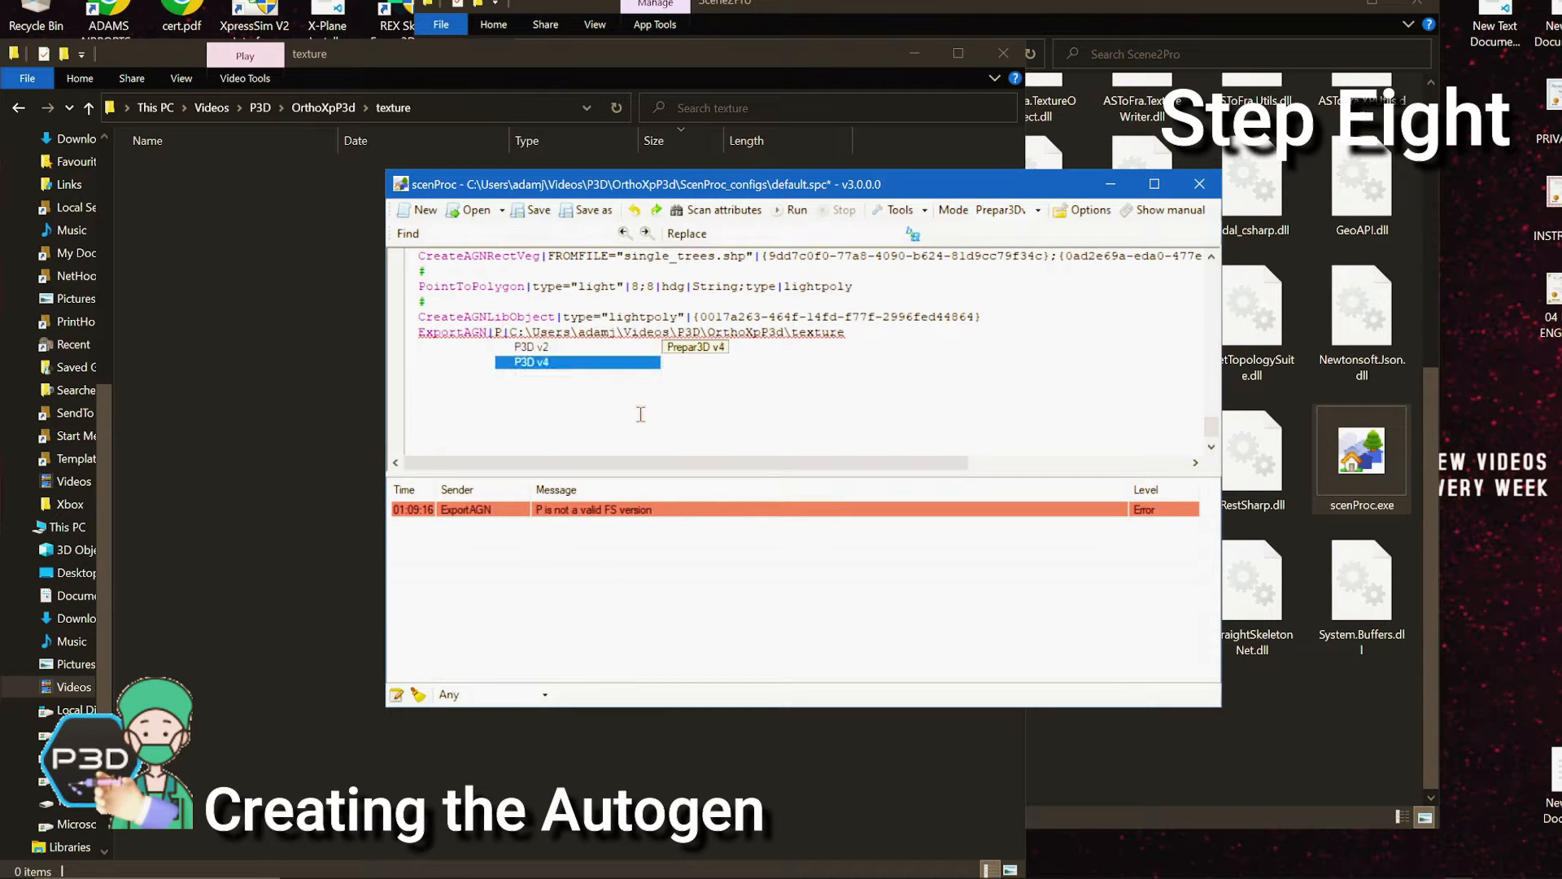
pyautogui.press('Return')
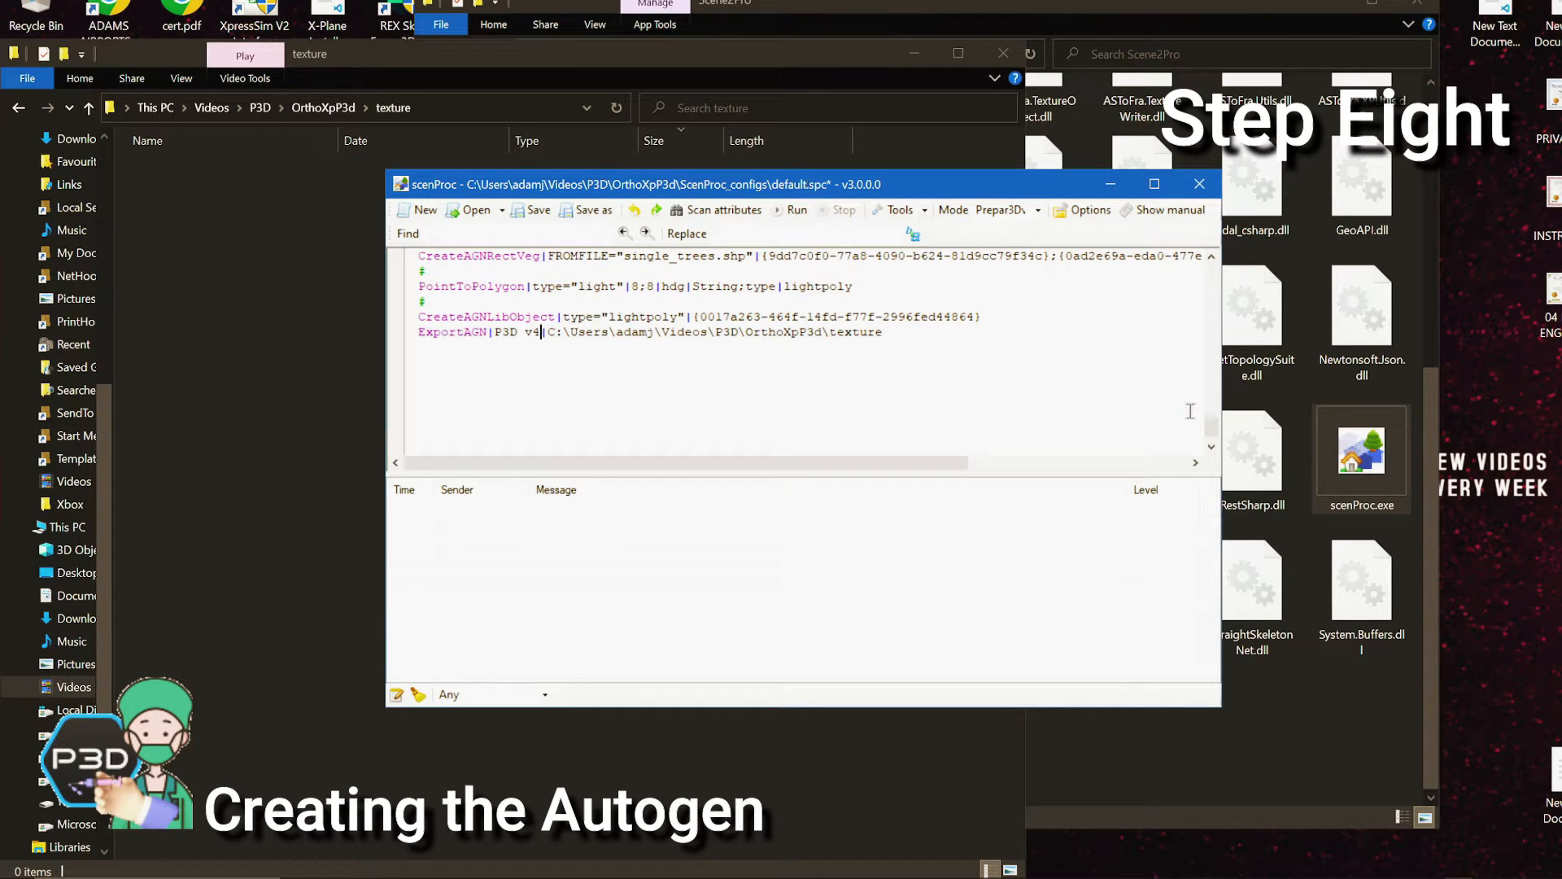
# Review the edited script from the ImportOGR line down to ExportAGN, then return to the CreateAGNPolyVeg vegetation lines
pyautogui.moveTo(1212, 425); pyautogui.dragTo(1212, 269)
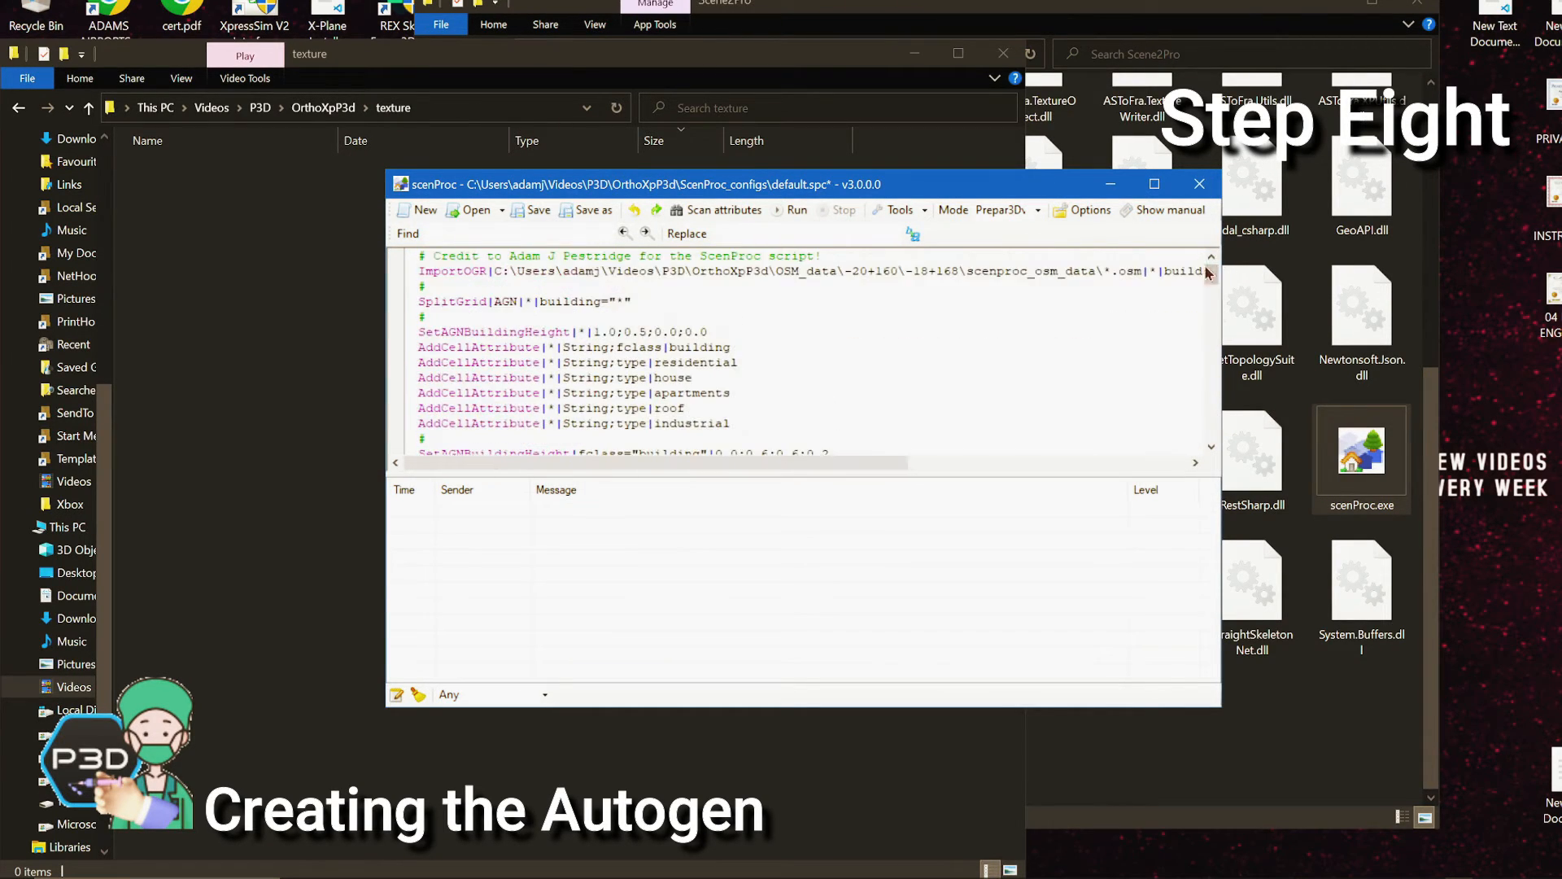
pyautogui.moveTo(742, 186); pyautogui.dragTo(754, 207)
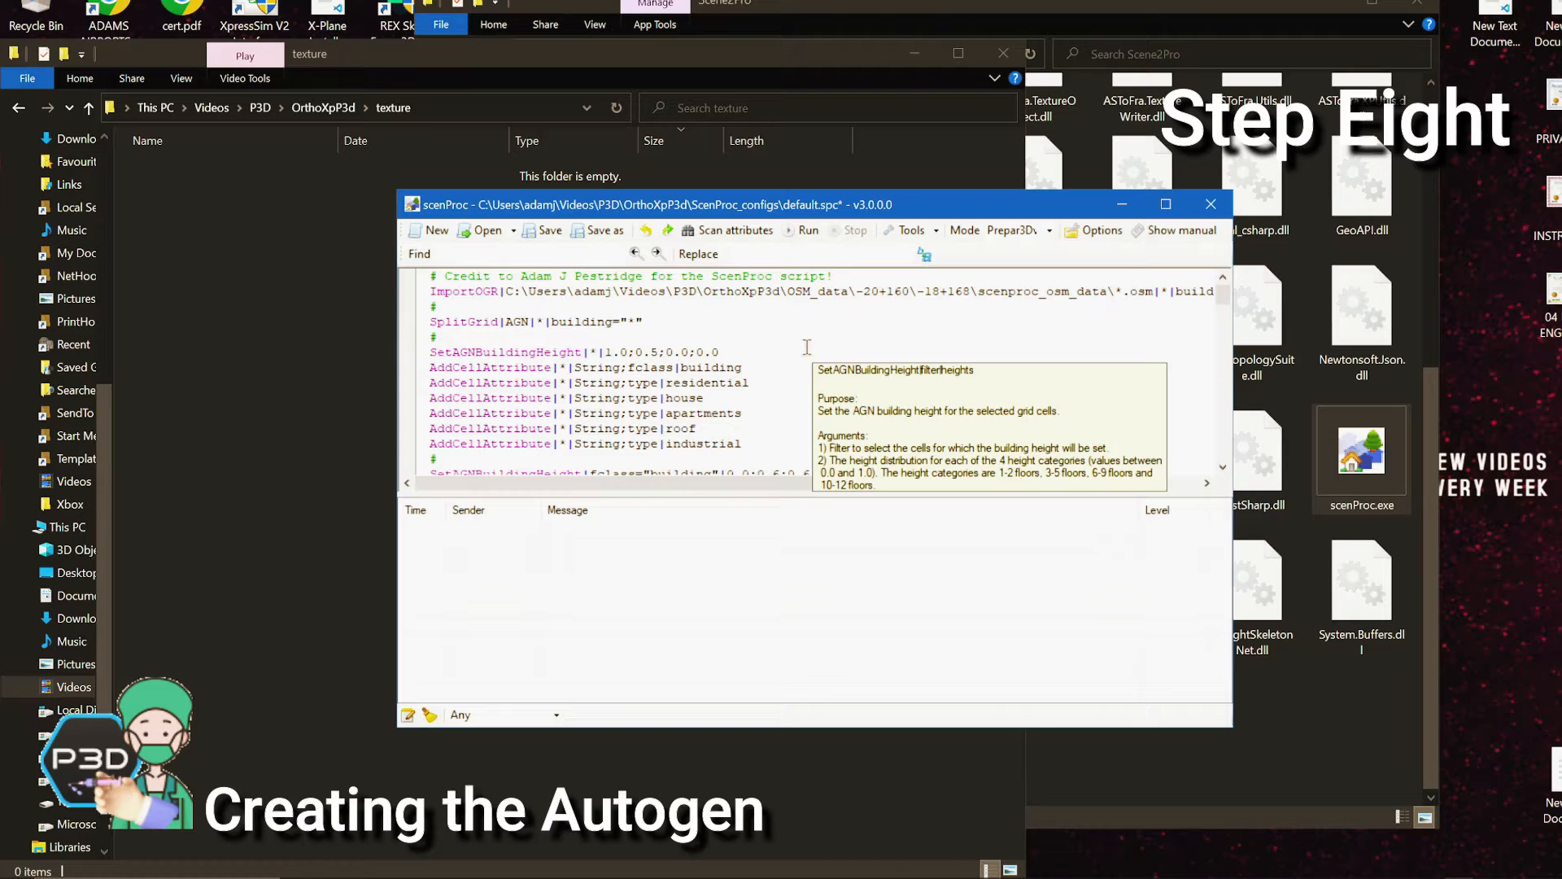
pyautogui.scroll(-1, 814, 346)
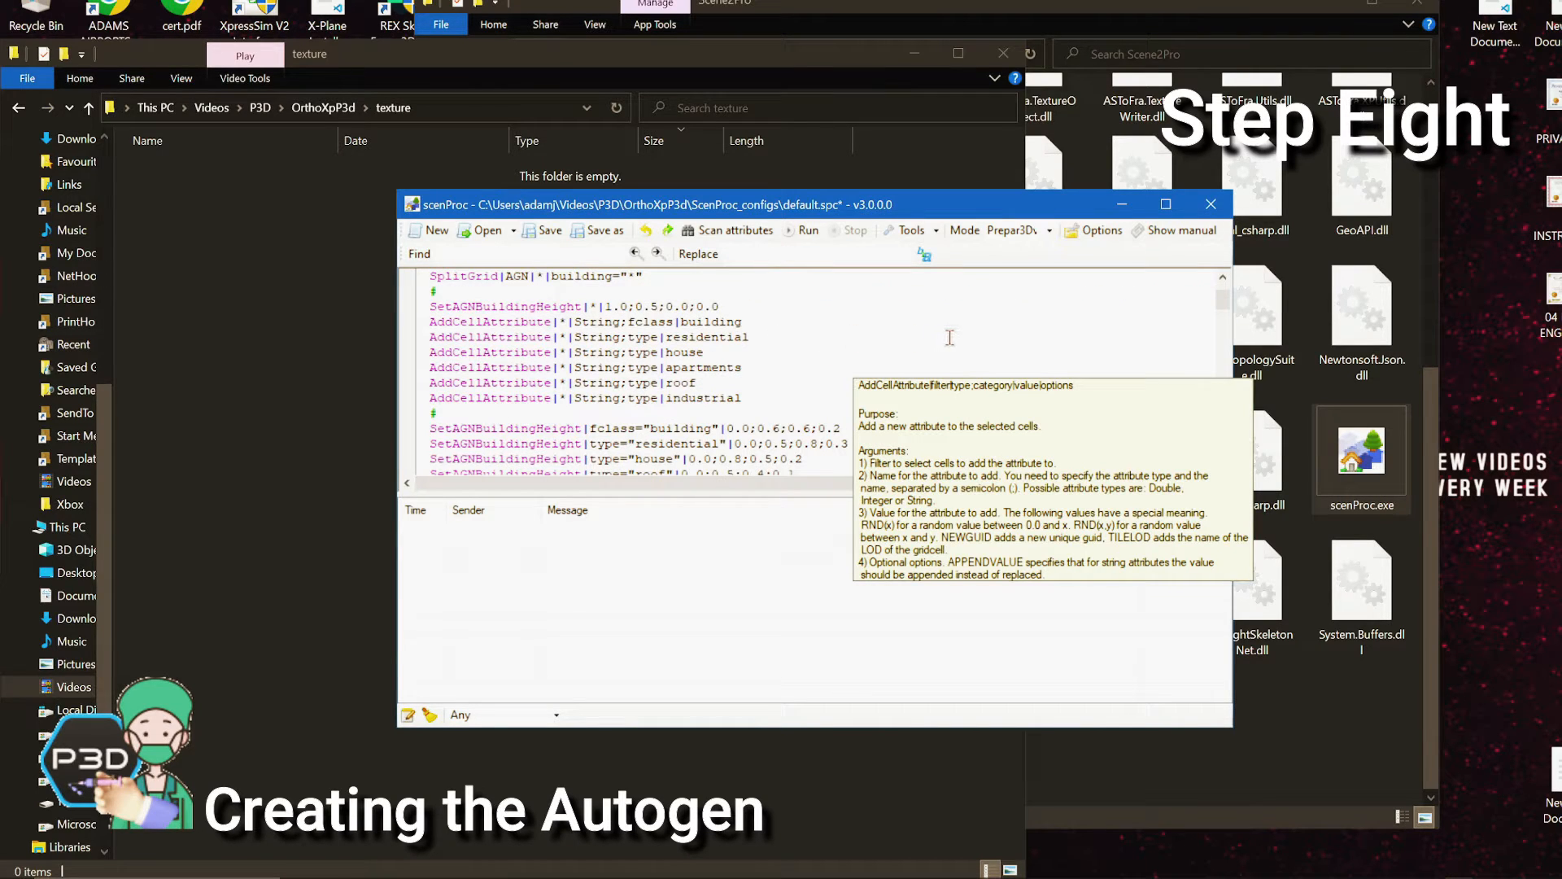
pyautogui.scroll(-8, 950, 340)
pyautogui.scroll(-8, 950, 352)
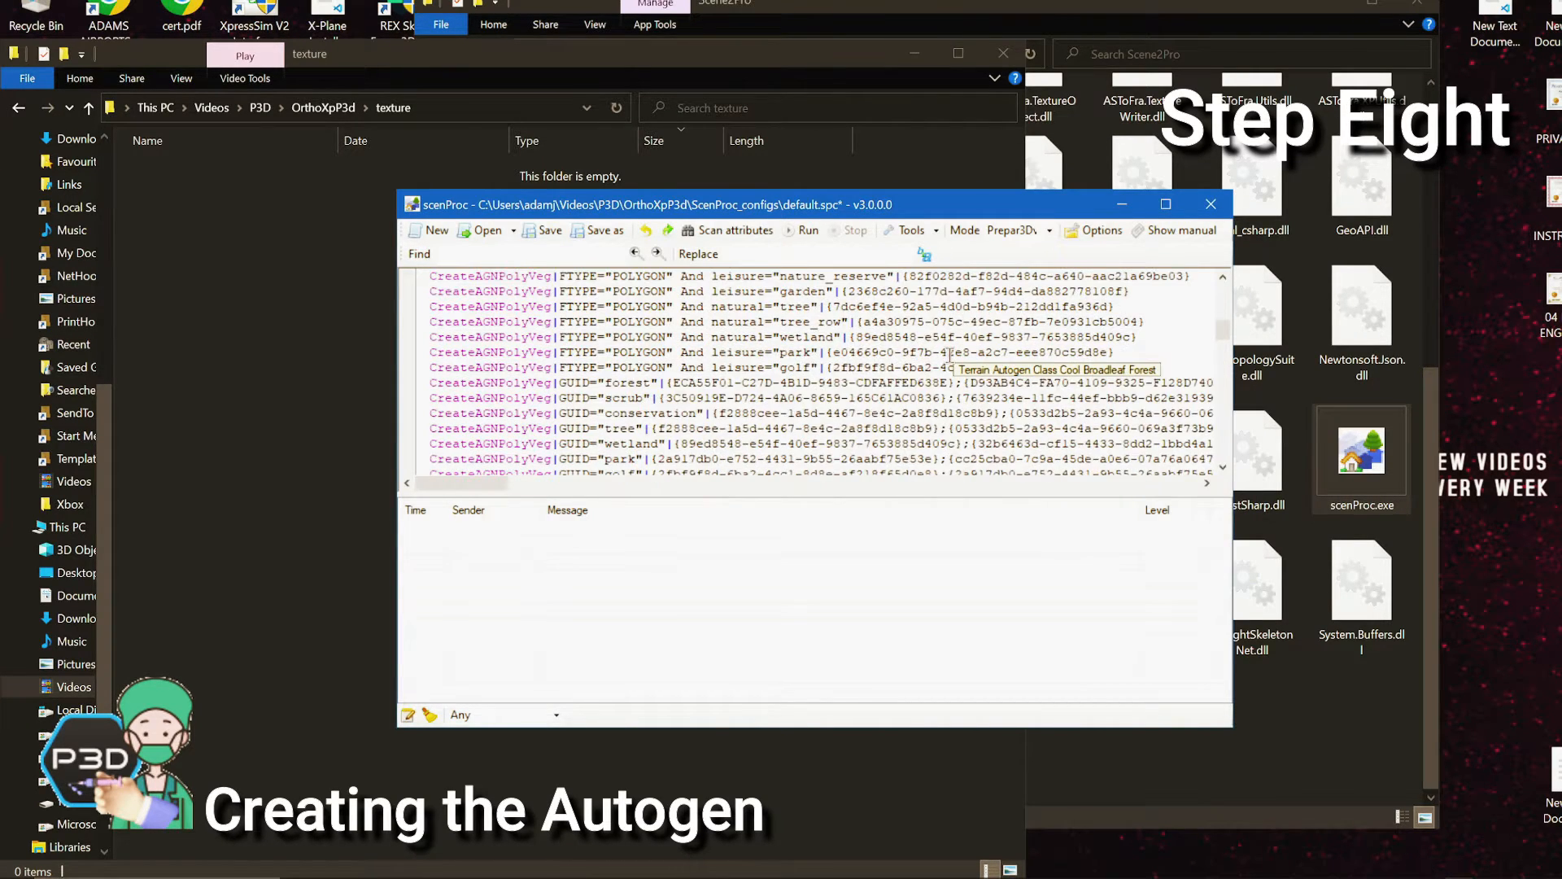
pyautogui.scroll(-10, 947, 366)
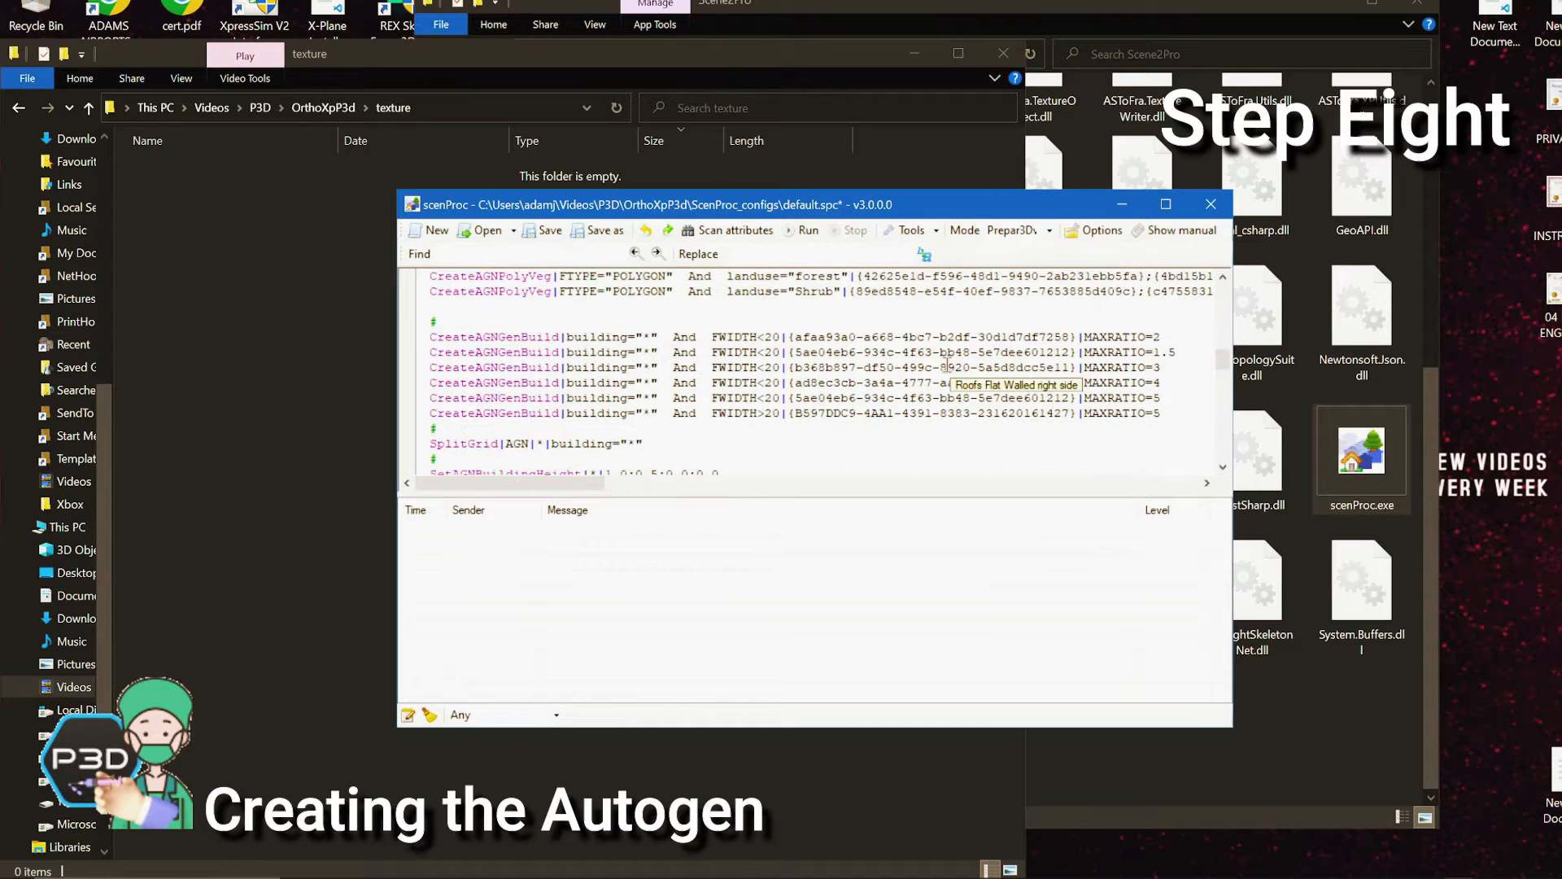
pyautogui.scroll(-2, 944, 371)
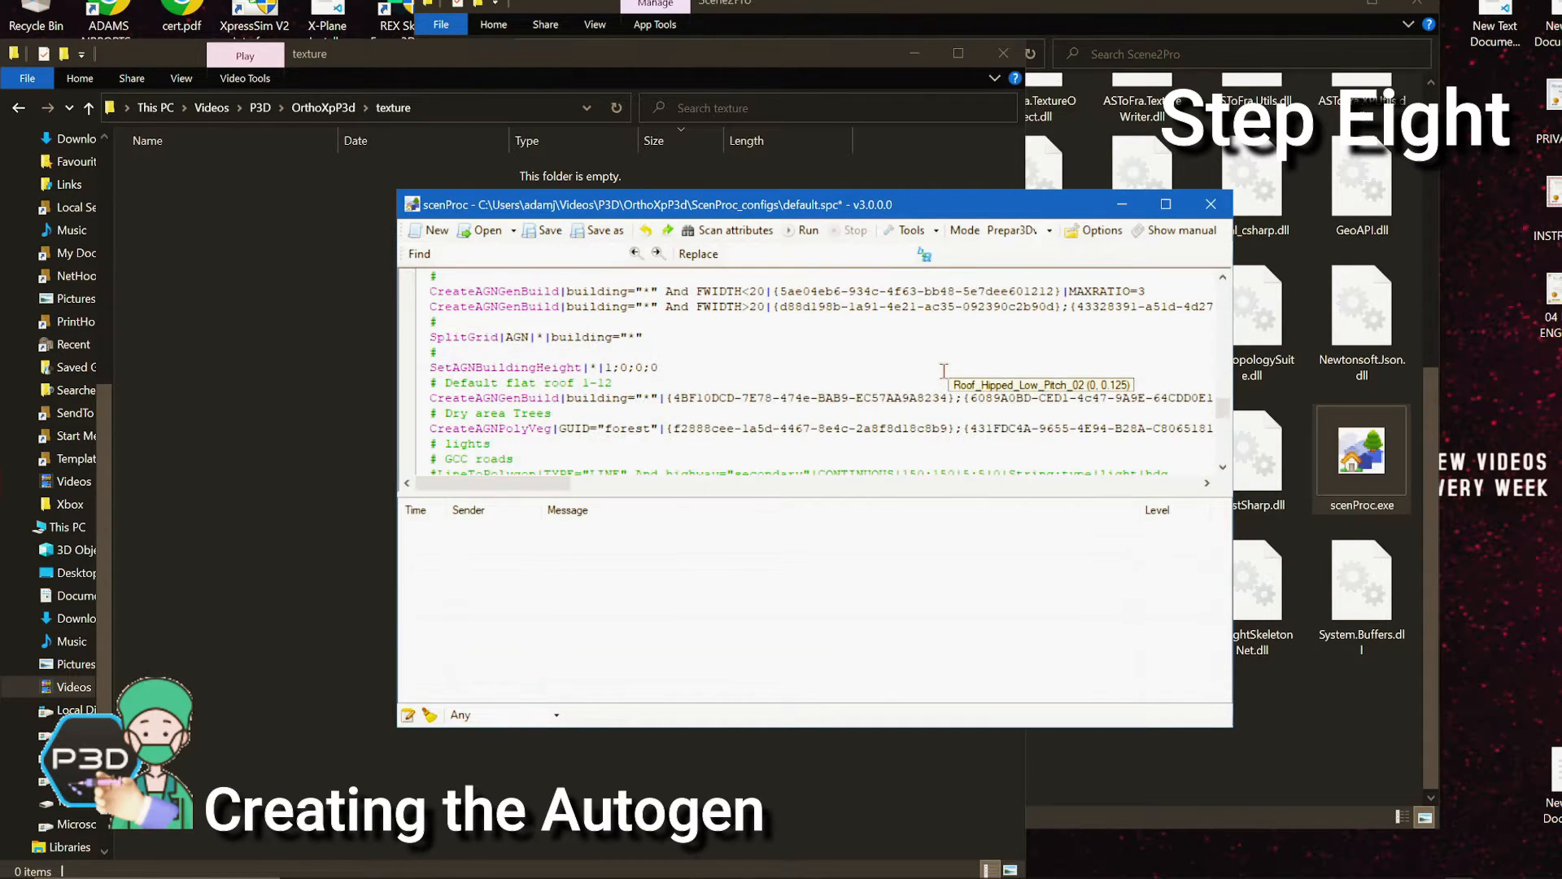
pyautogui.scroll(-2, 830, 347)
pyautogui.scroll(-8, 830, 347)
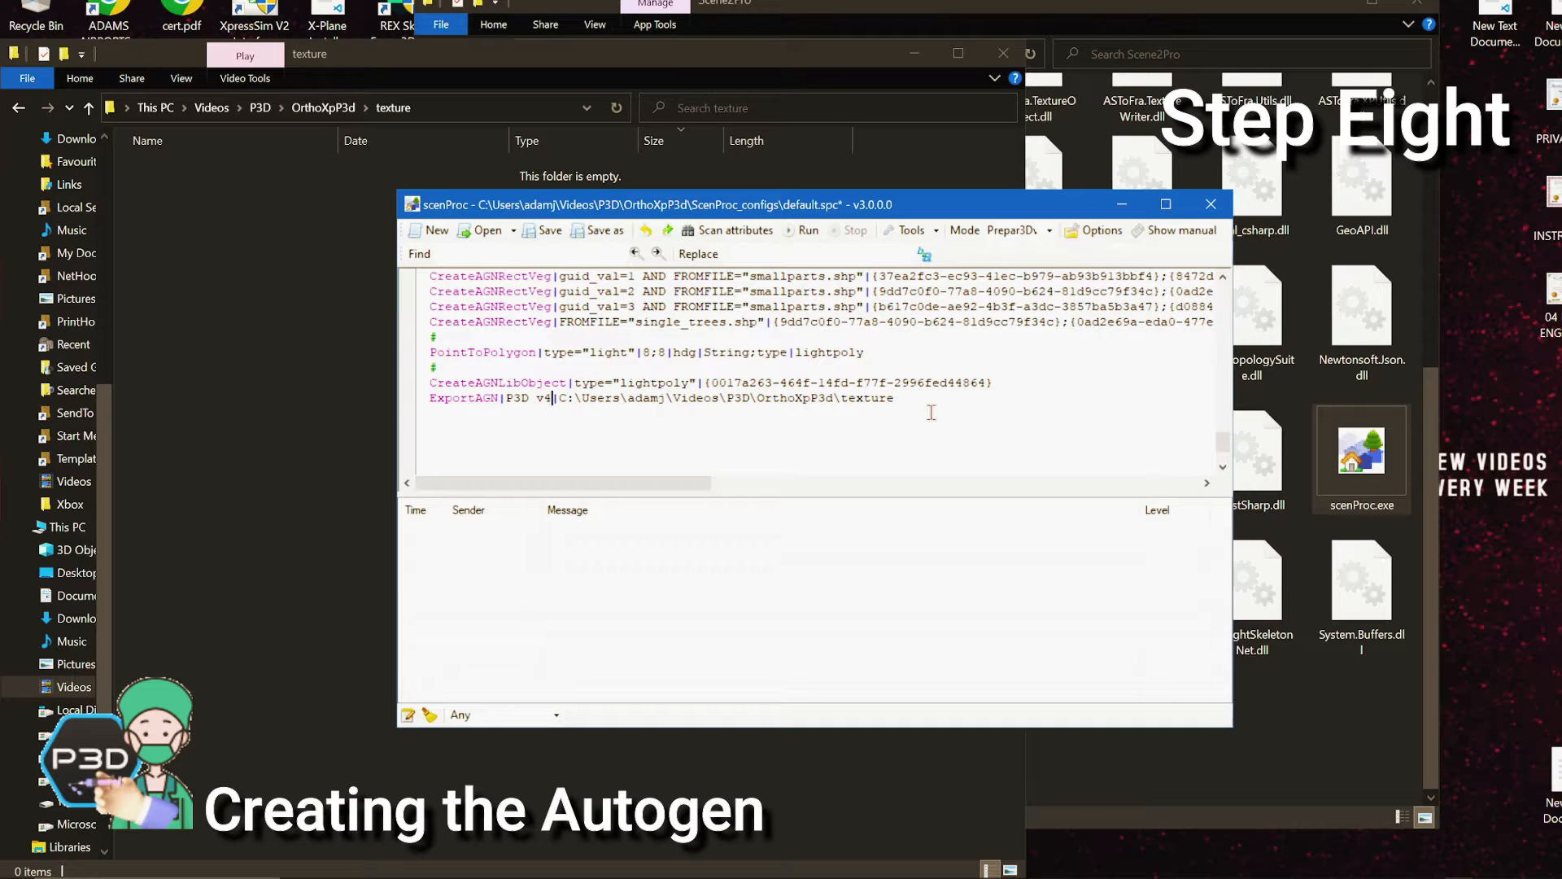
pyautogui.scroll(3, 928, 387)
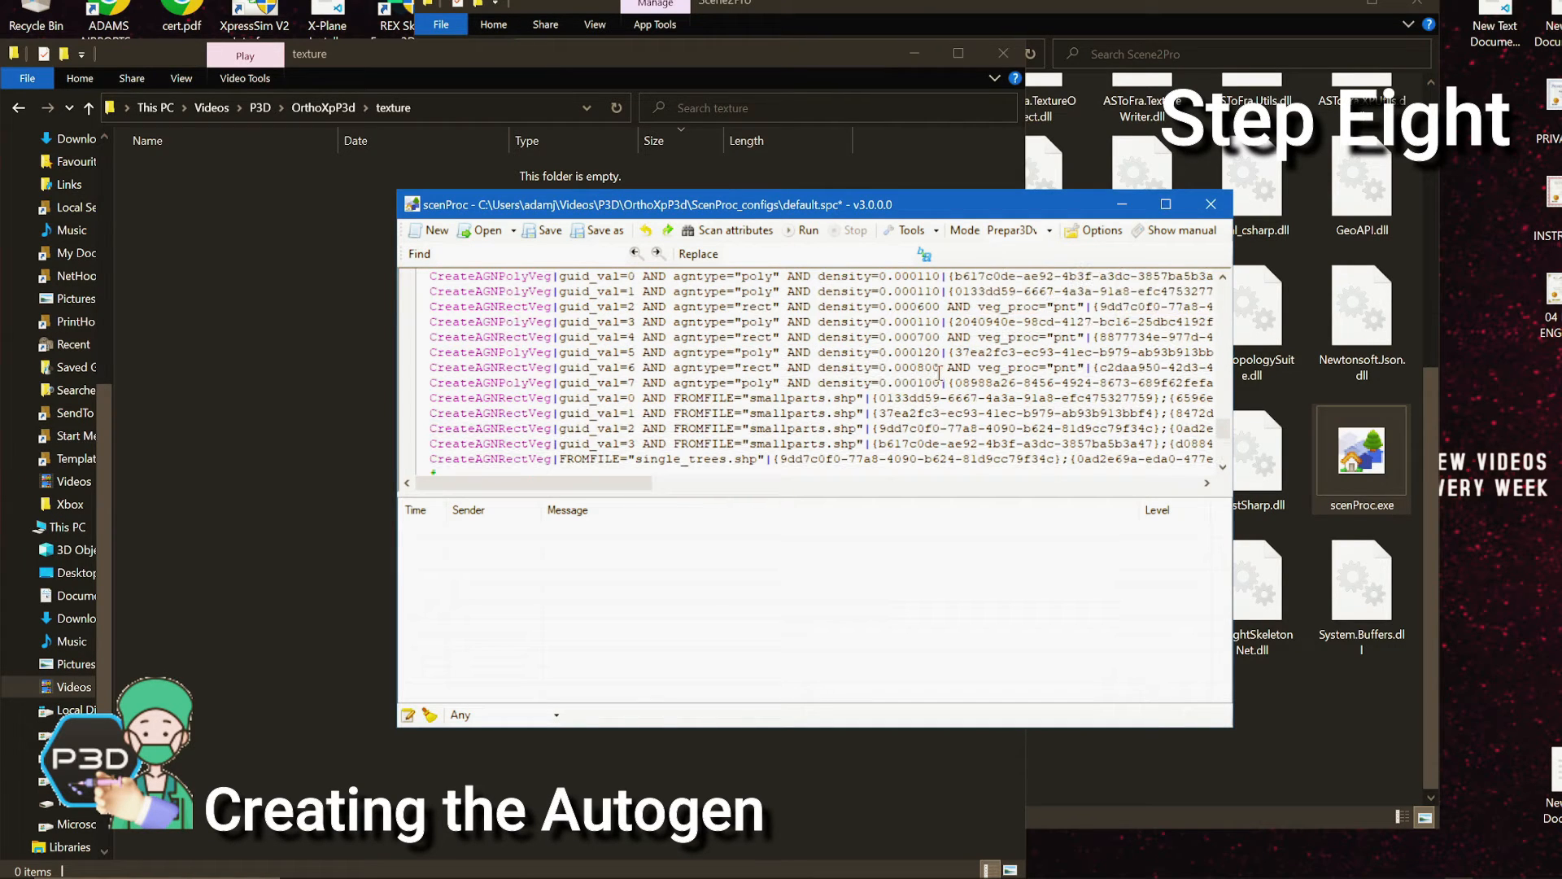
pyautogui.scroll(10, 944, 382)
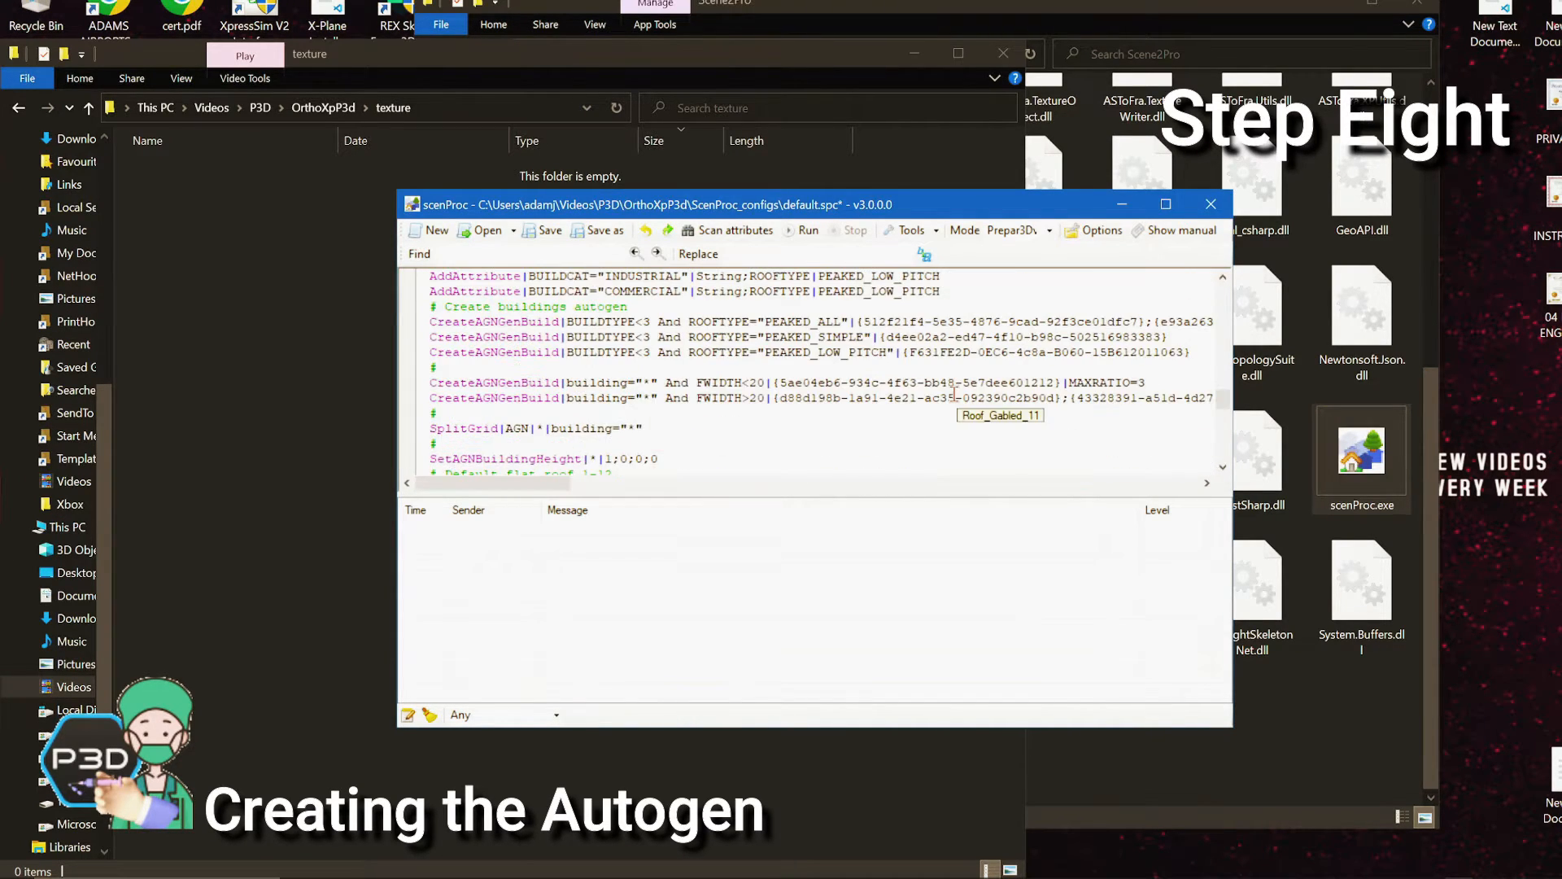
pyautogui.scroll(8, 956, 396)
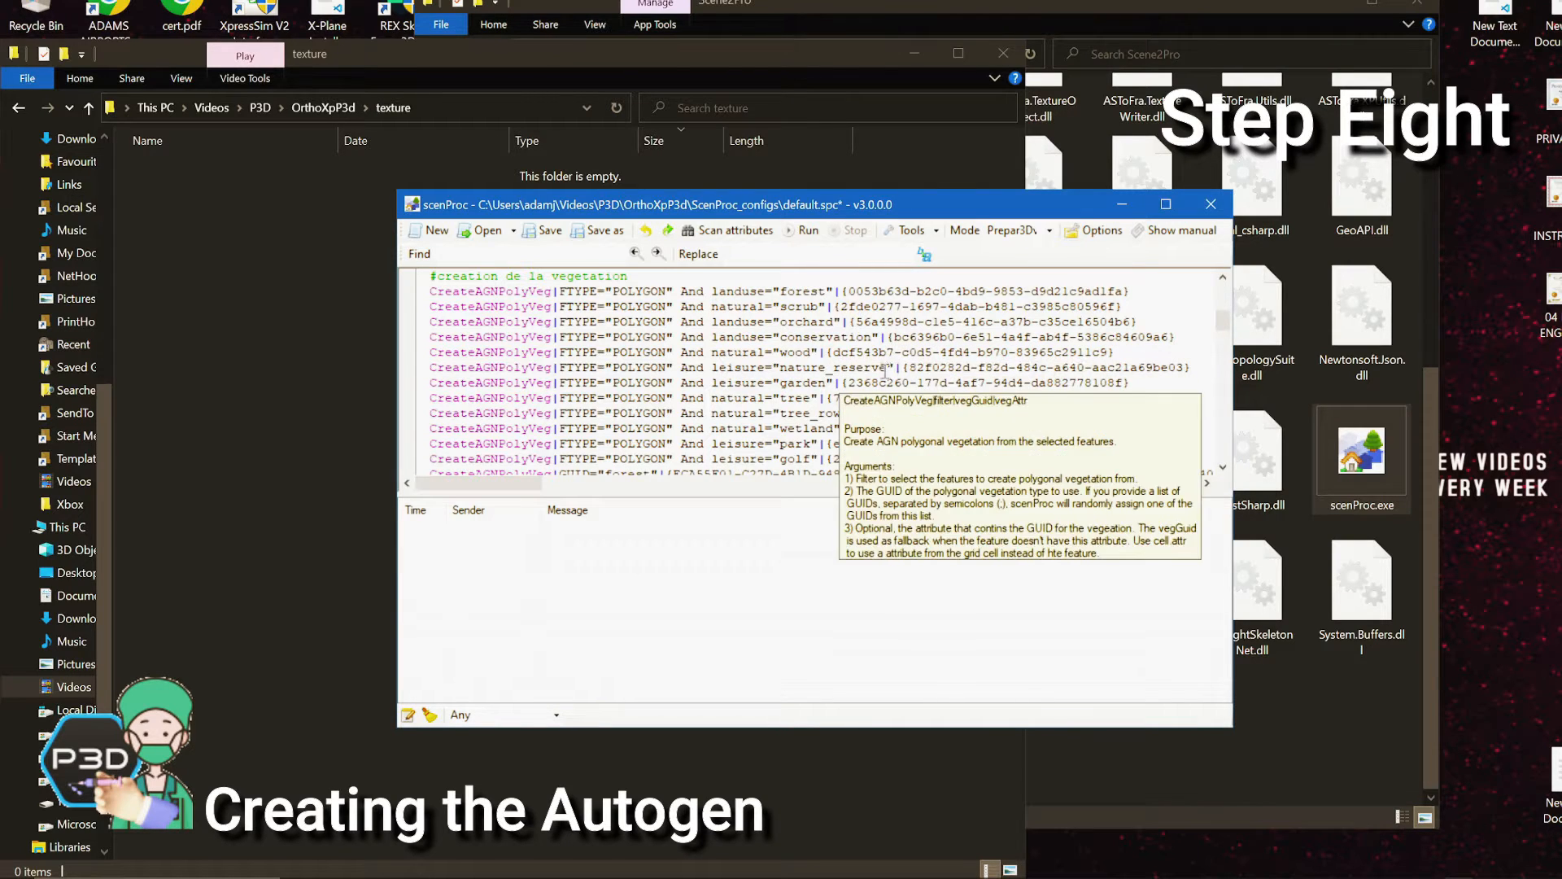
pyautogui.scroll(-1, 959, 358)
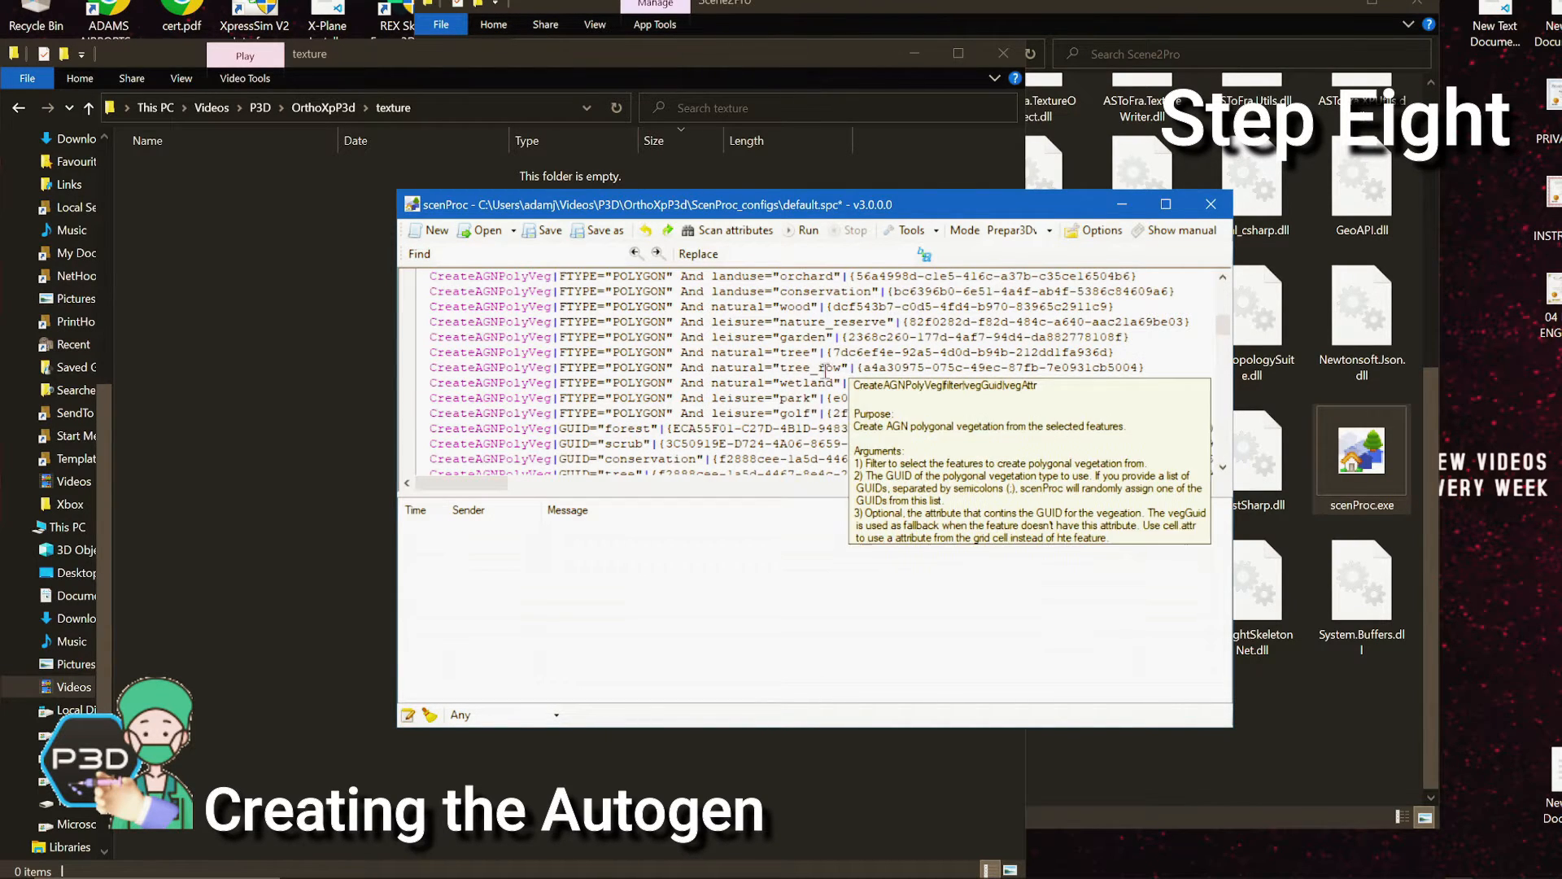
pyautogui.scroll(-2, 988, 376)
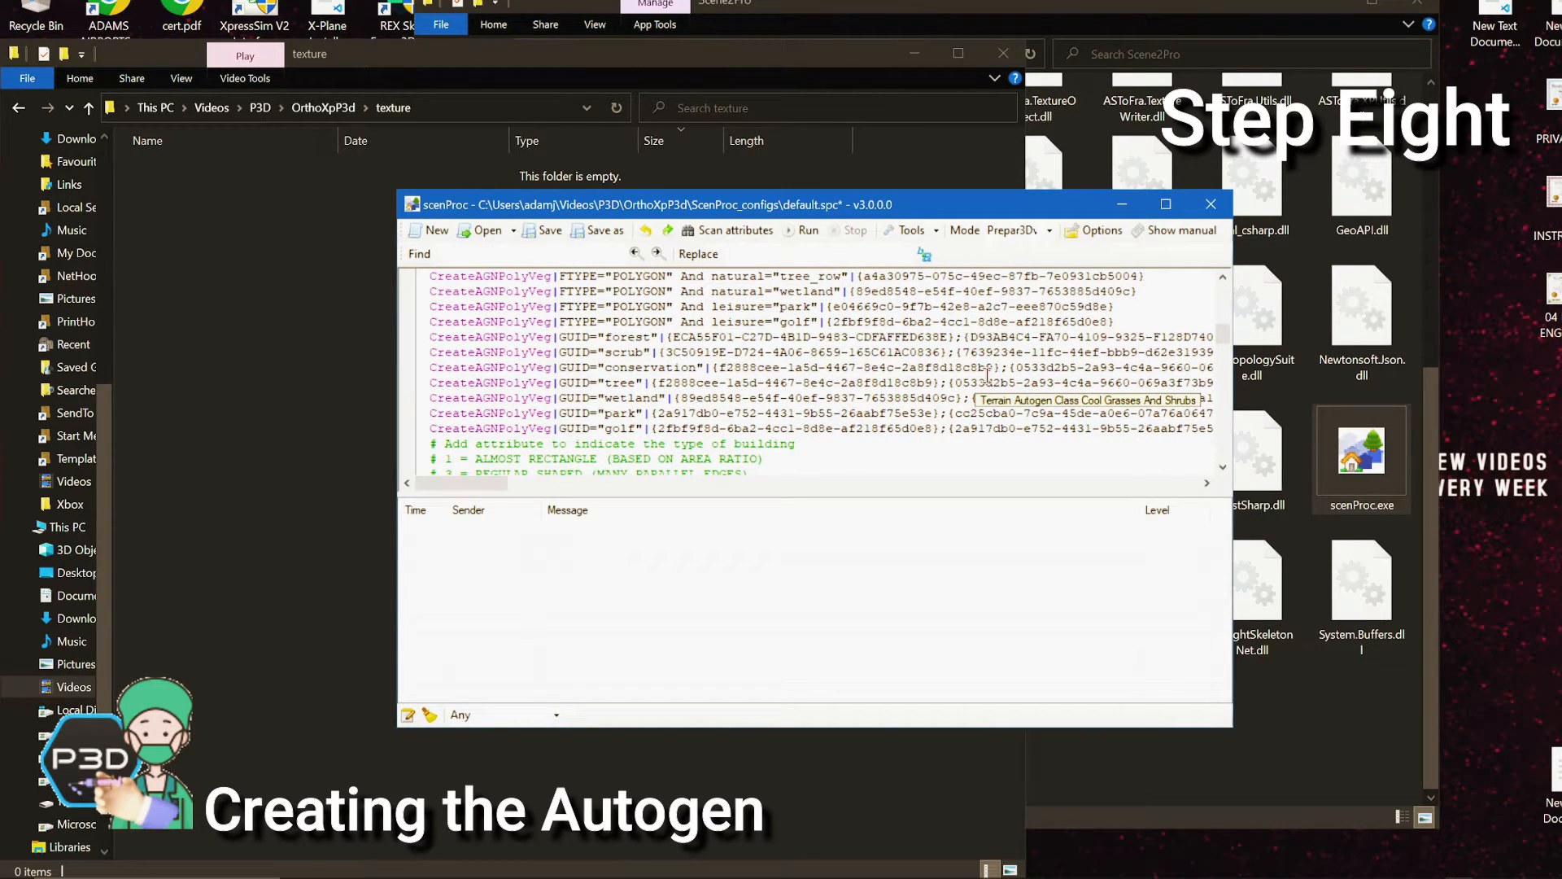
# Run the edited default.spc script to generate the autogen files in OrthoXpP3d\texture
pyautogui.scroll(-3, 895, 365)
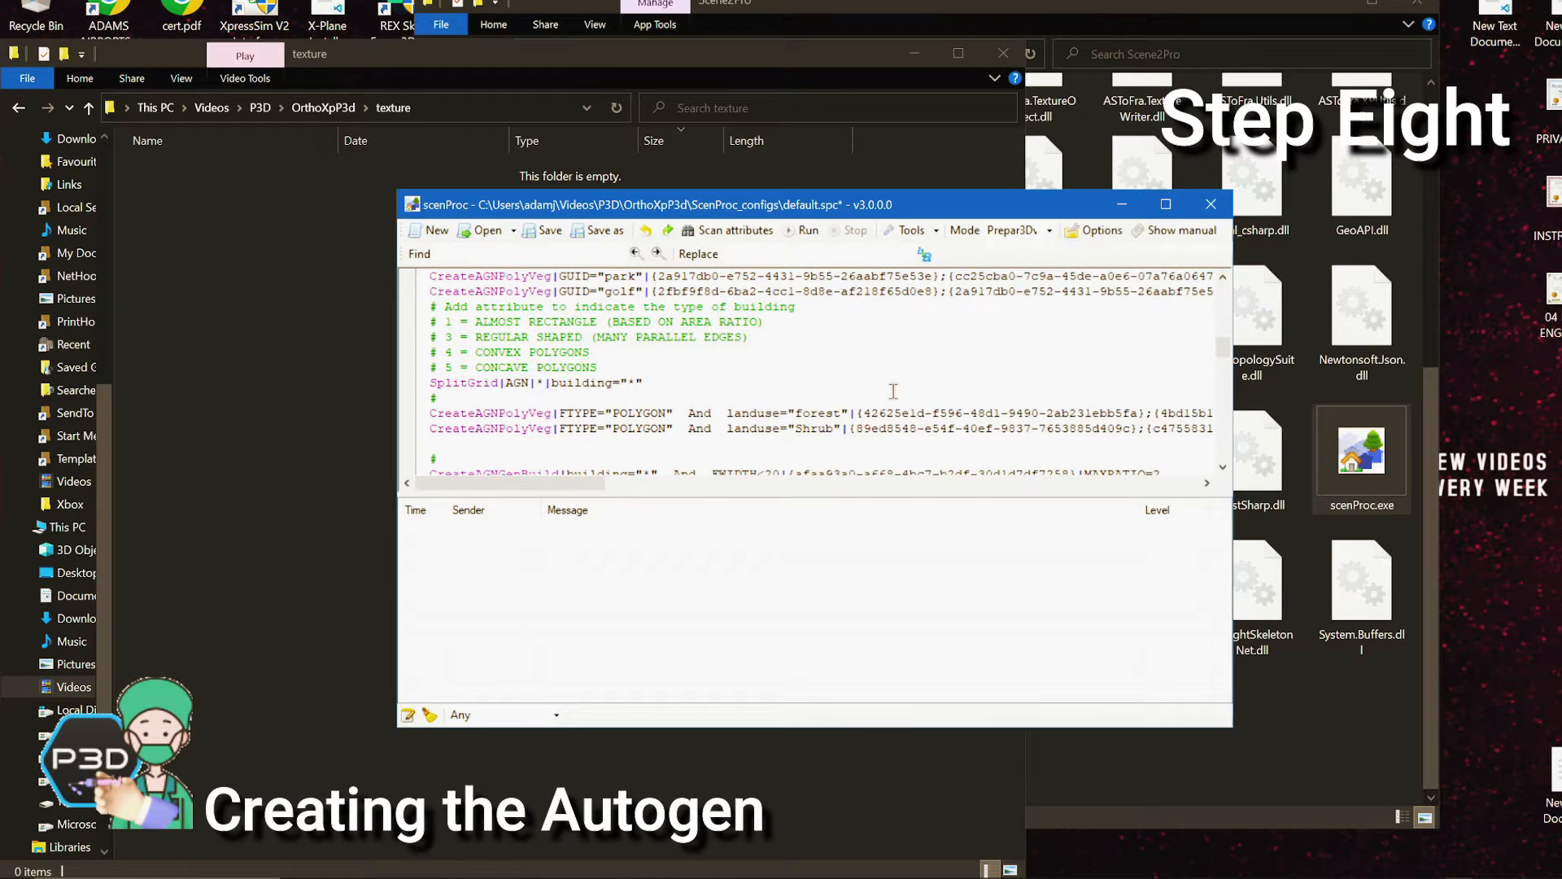
pyautogui.click(809, 234)
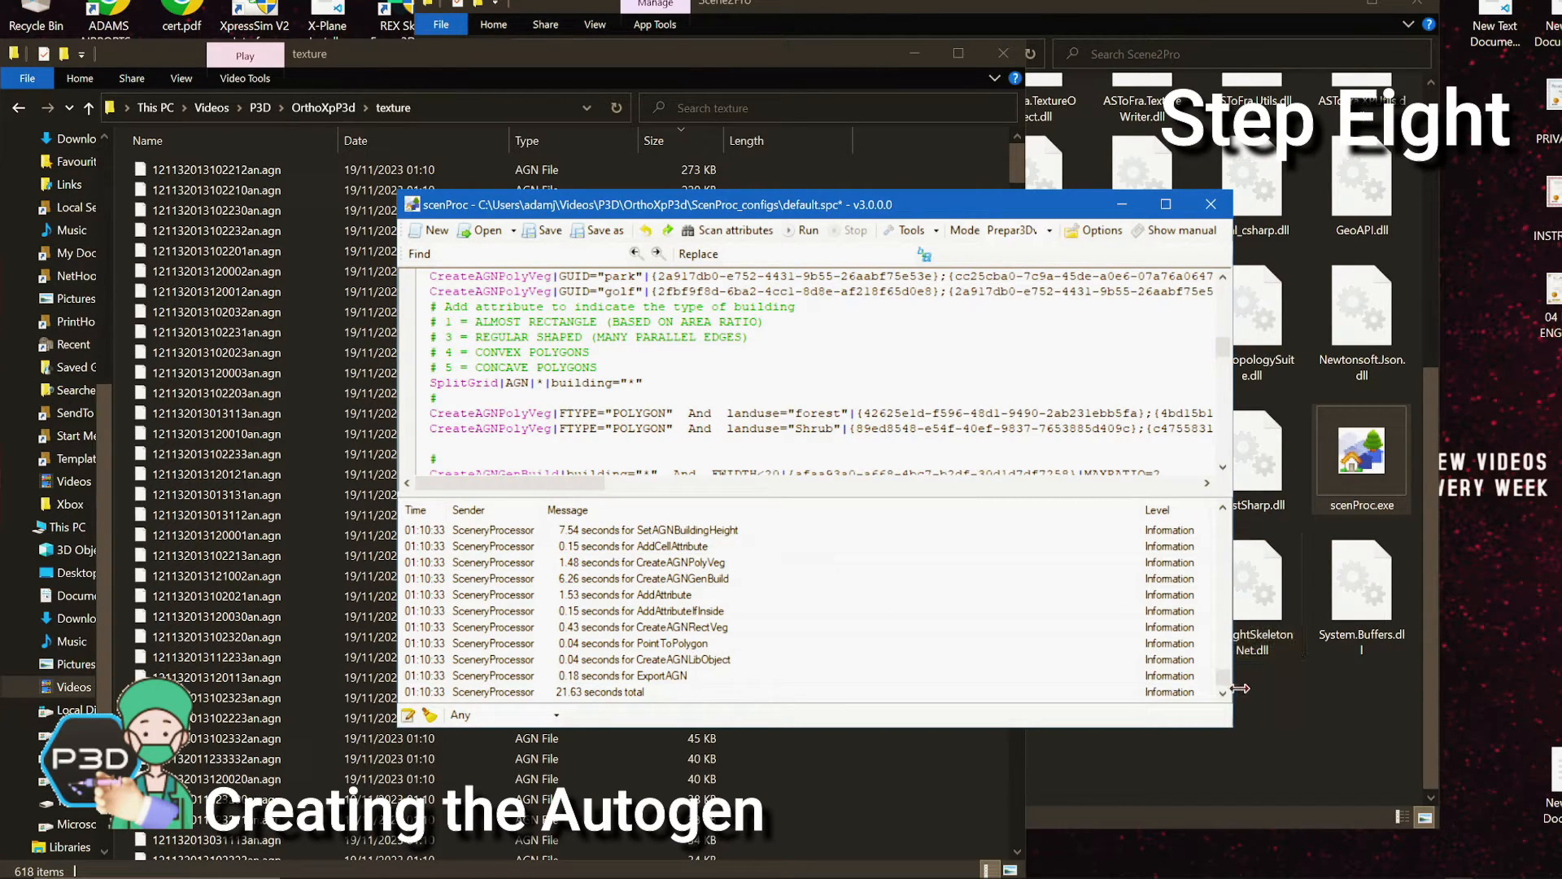
# Examine the run's message log from the ImportOGR file reads through the vegetation and building entries to the ExportAGN summary
pyautogui.click(1222, 666)
pyautogui.moveTo(1222, 665); pyautogui.dragTo(1223, 521)
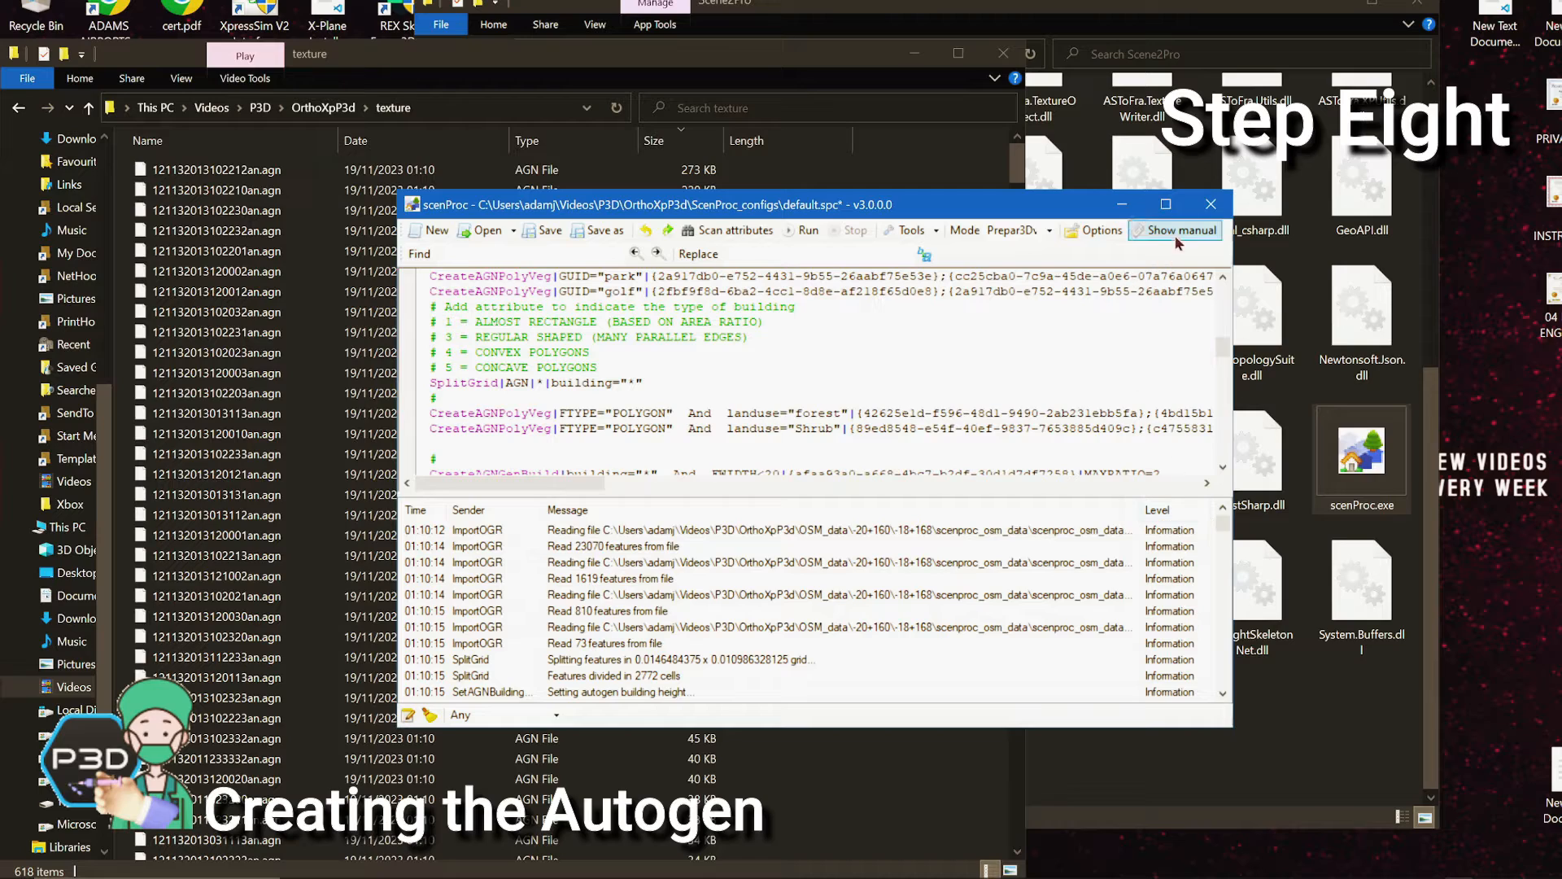
pyautogui.click(1165, 205)
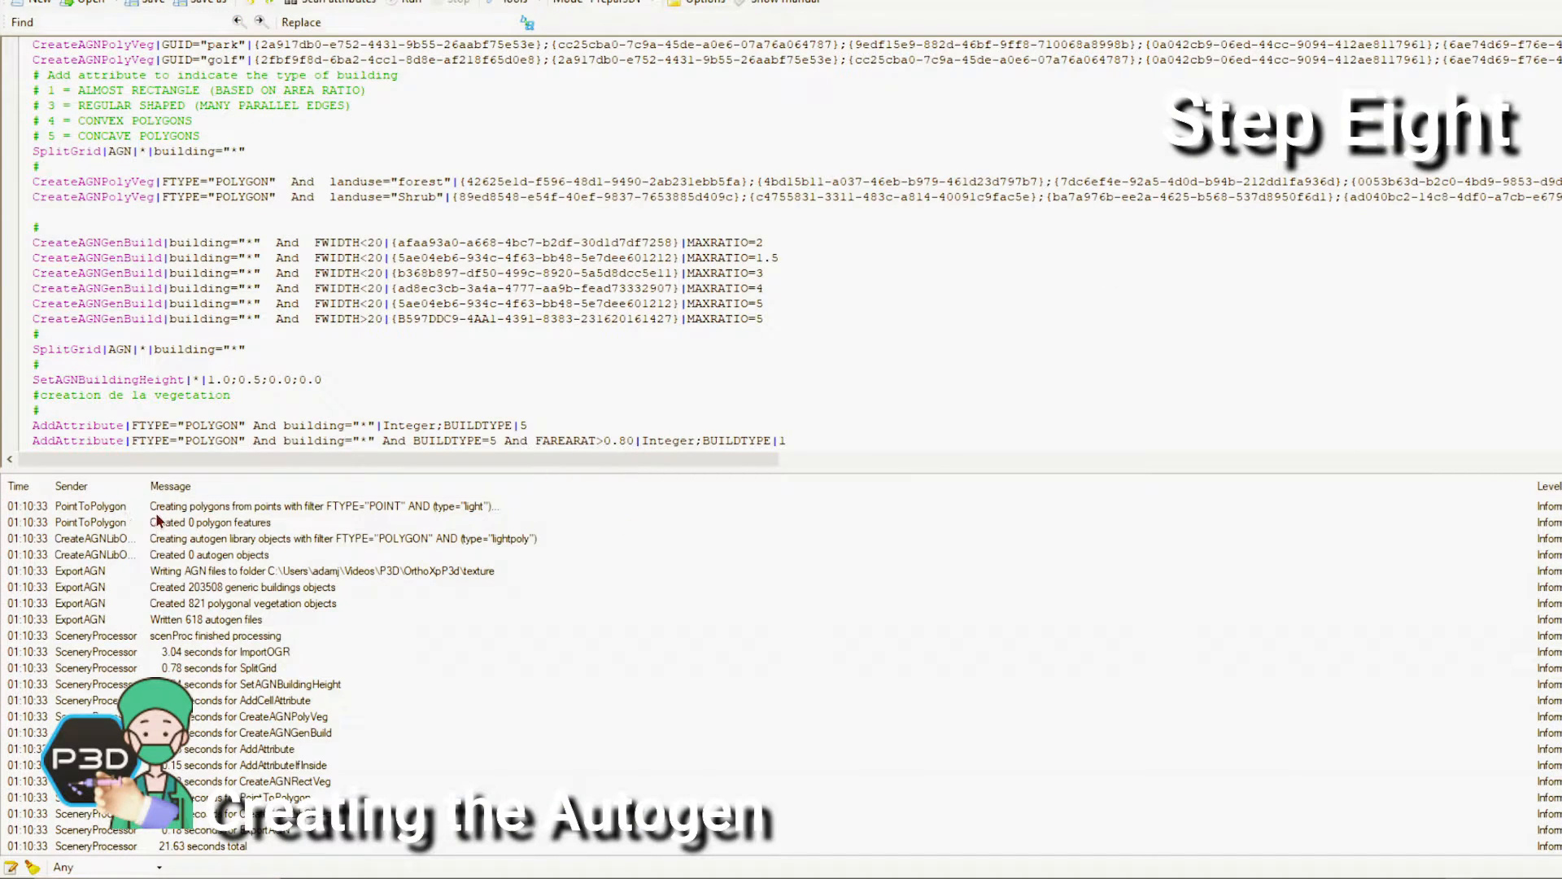
pyautogui.scroll(5, 243, 627)
pyautogui.scroll(6, 434, 659)
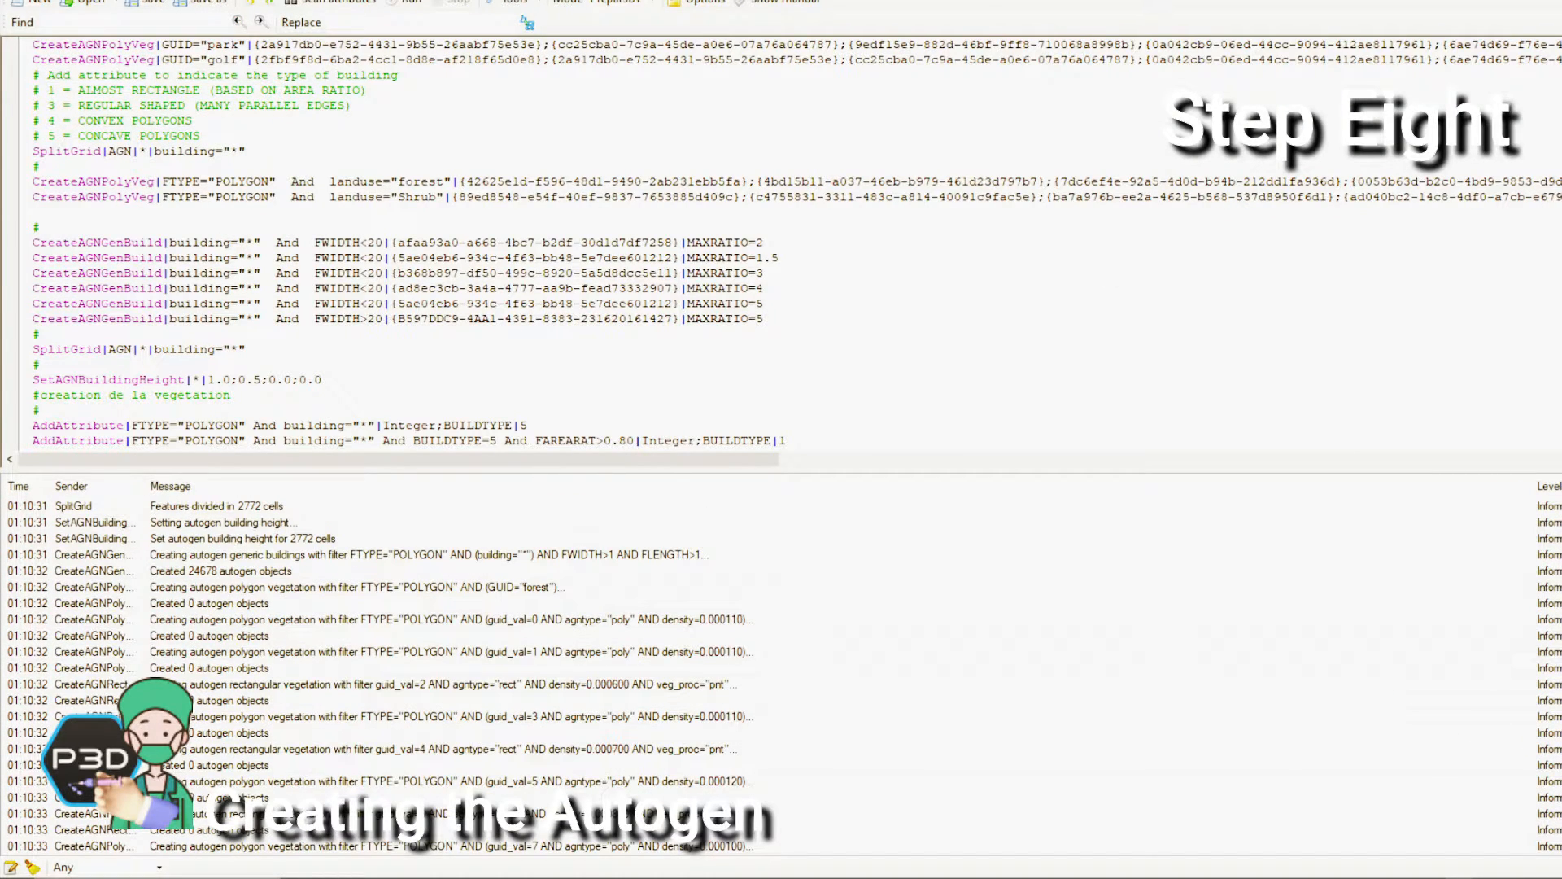
pyautogui.scroll(15, 305, 564)
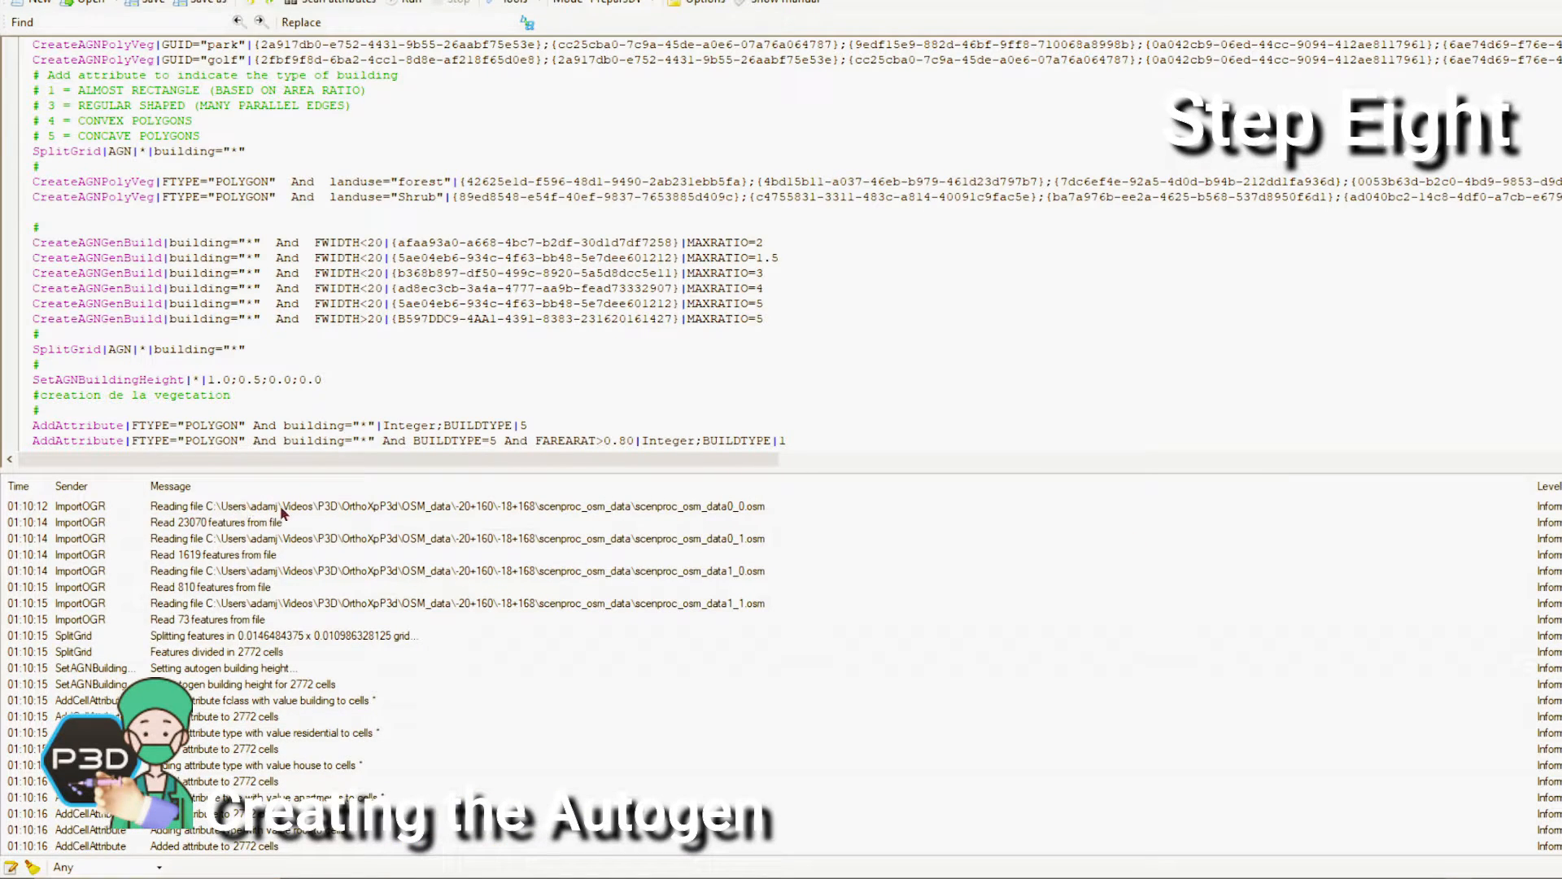
pyautogui.scroll(10, 389, 169)
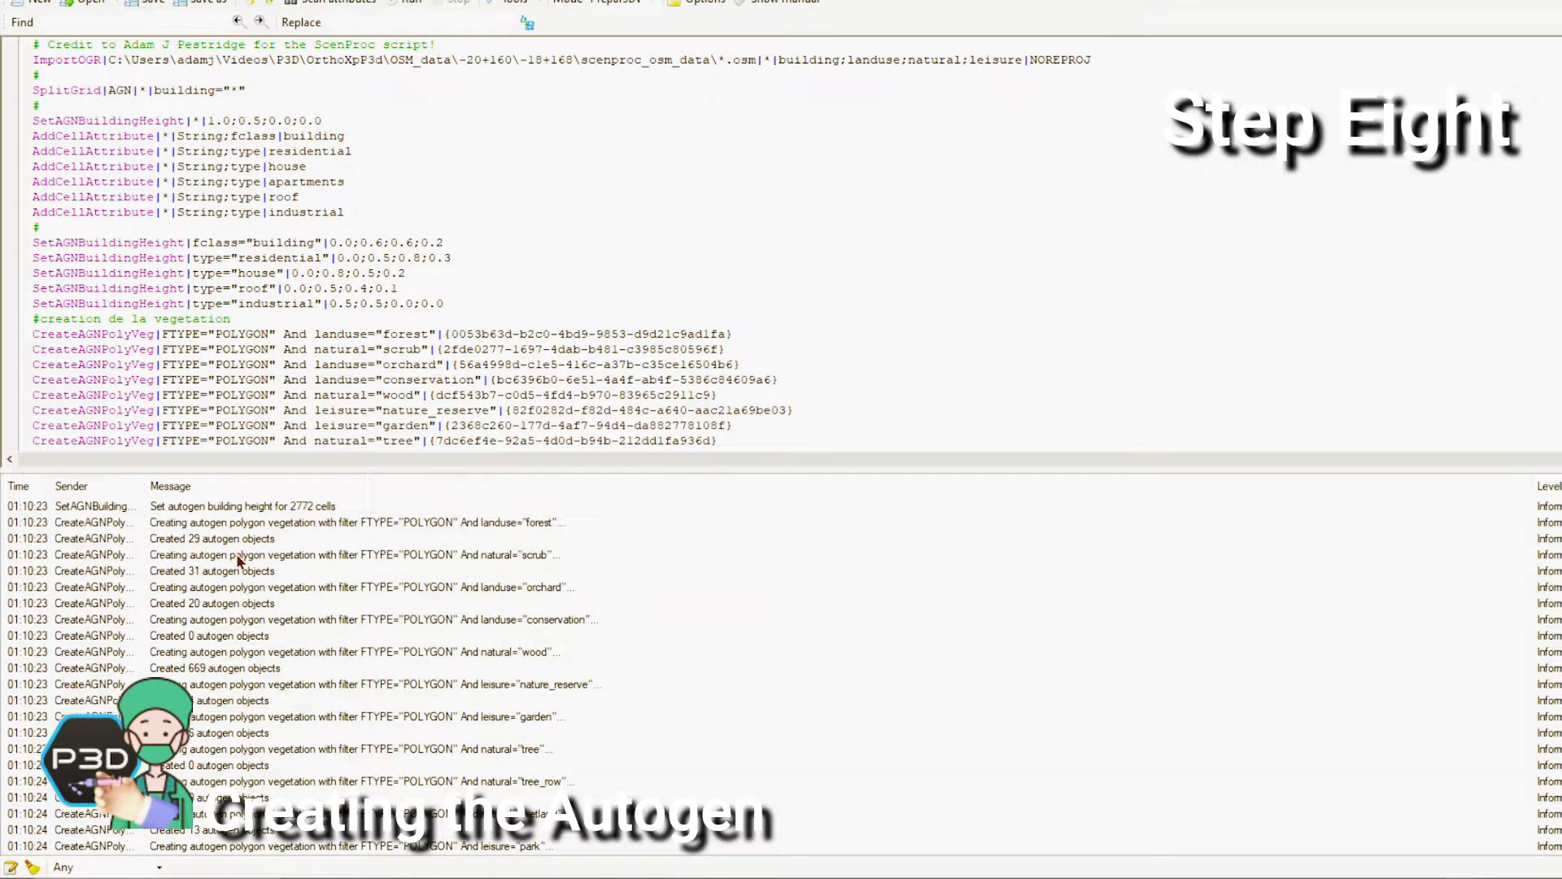
pyautogui.scroll(7, 236, 562)
pyautogui.scroll(3, 238, 572)
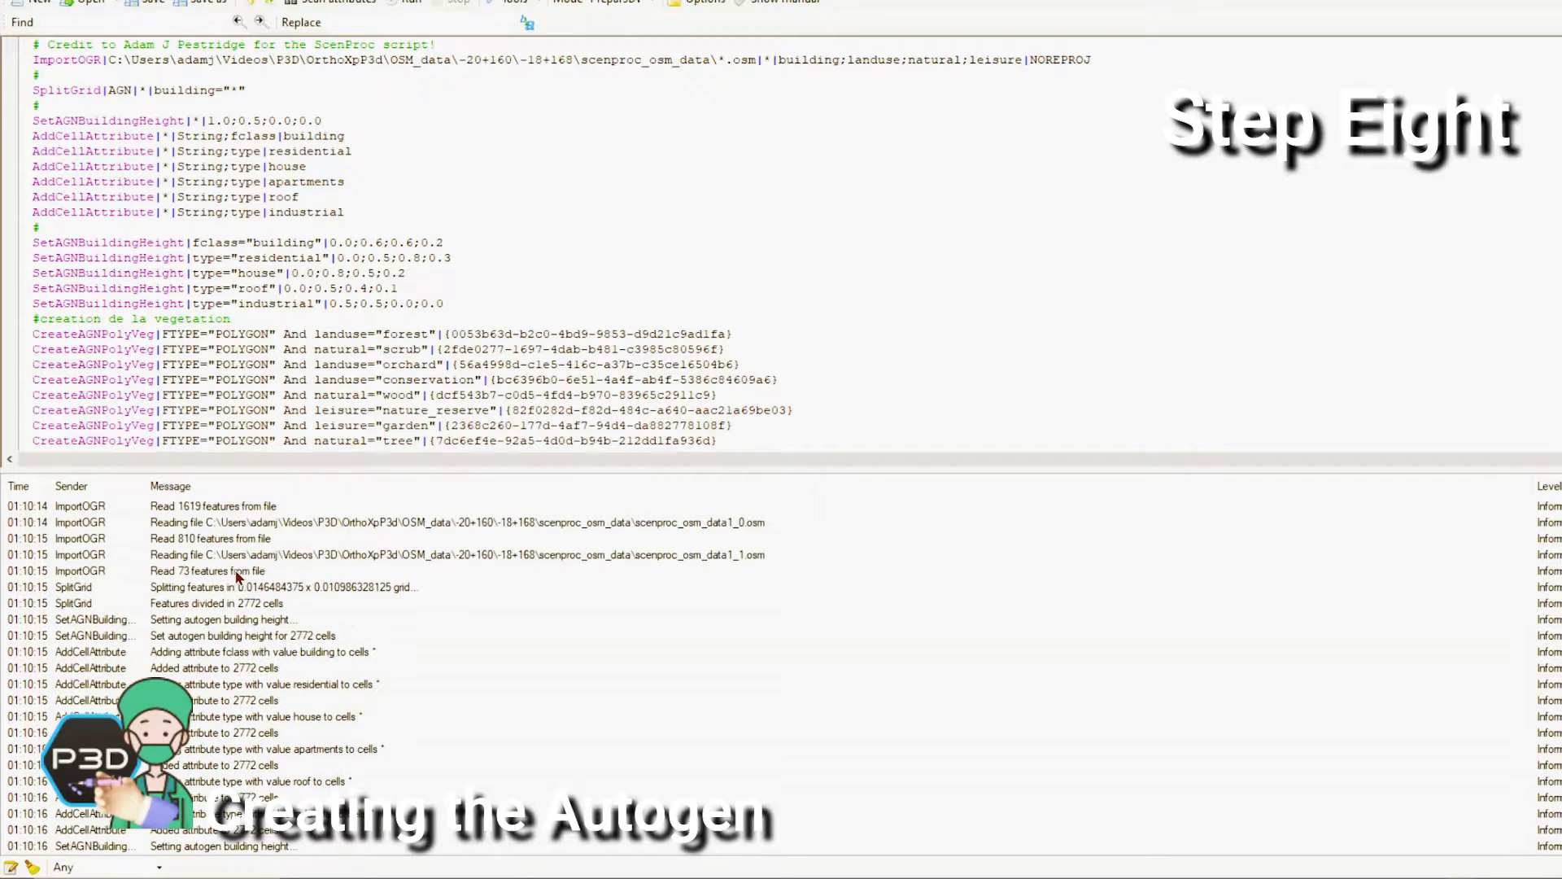
pyautogui.scroll(1, 202, 575)
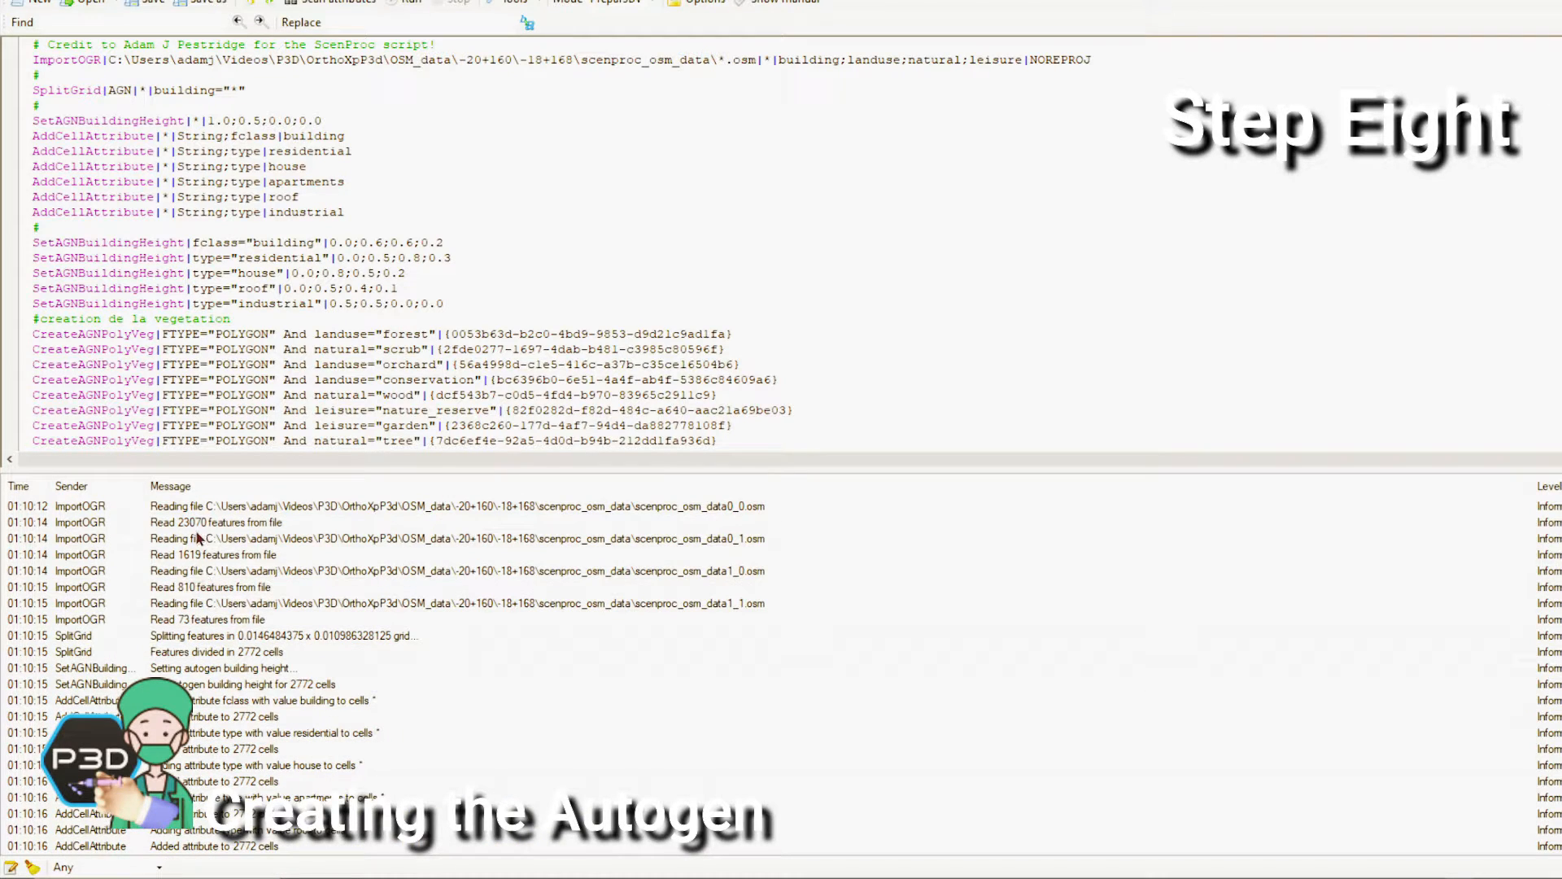
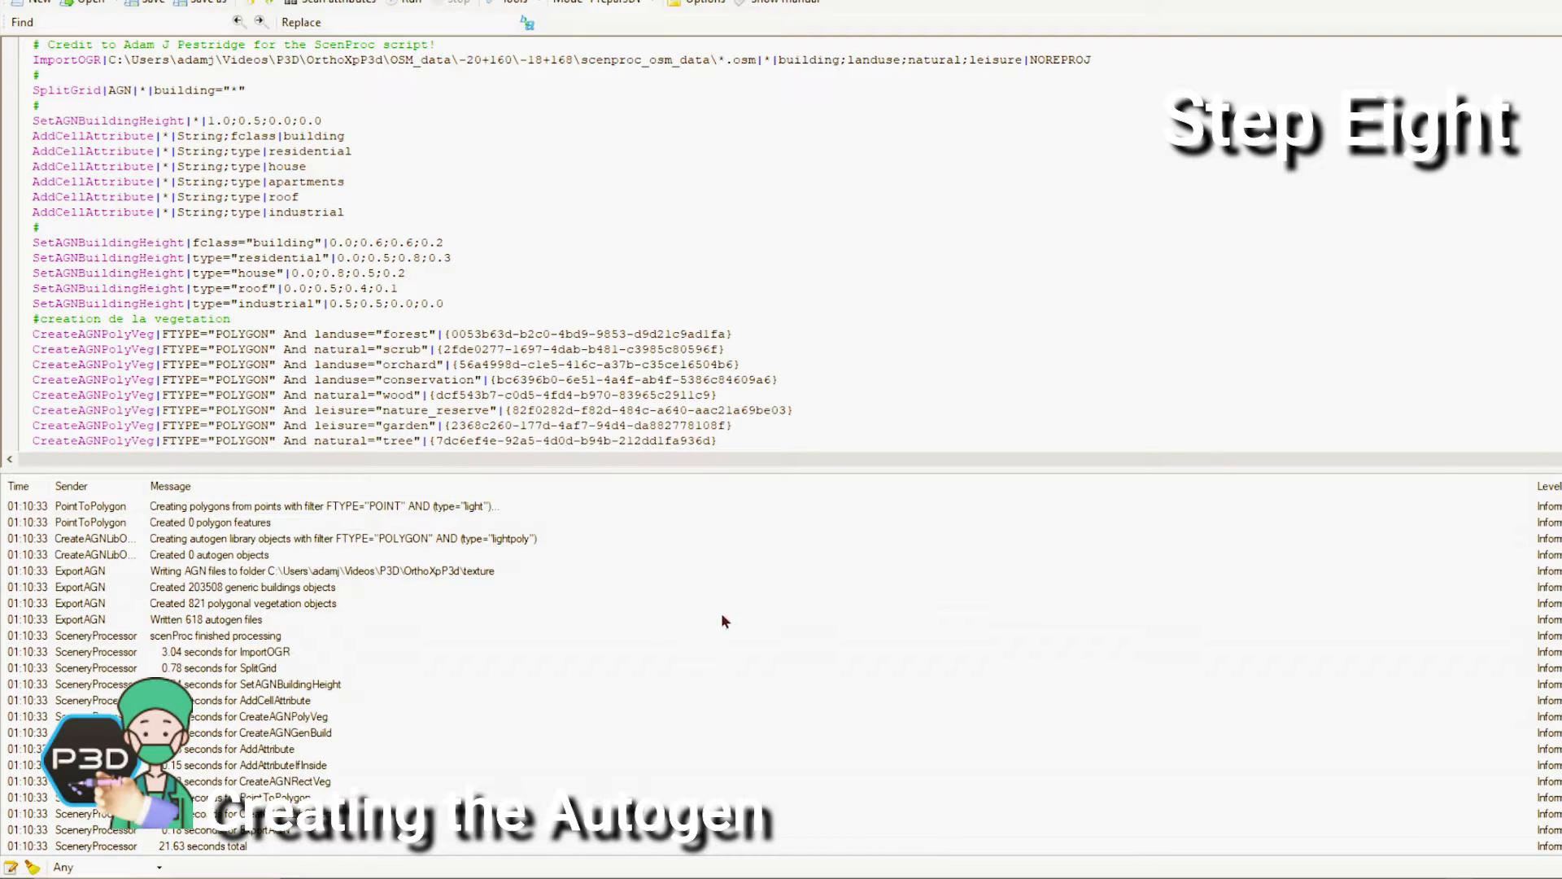
pyautogui.scroll(2, 283, 656)
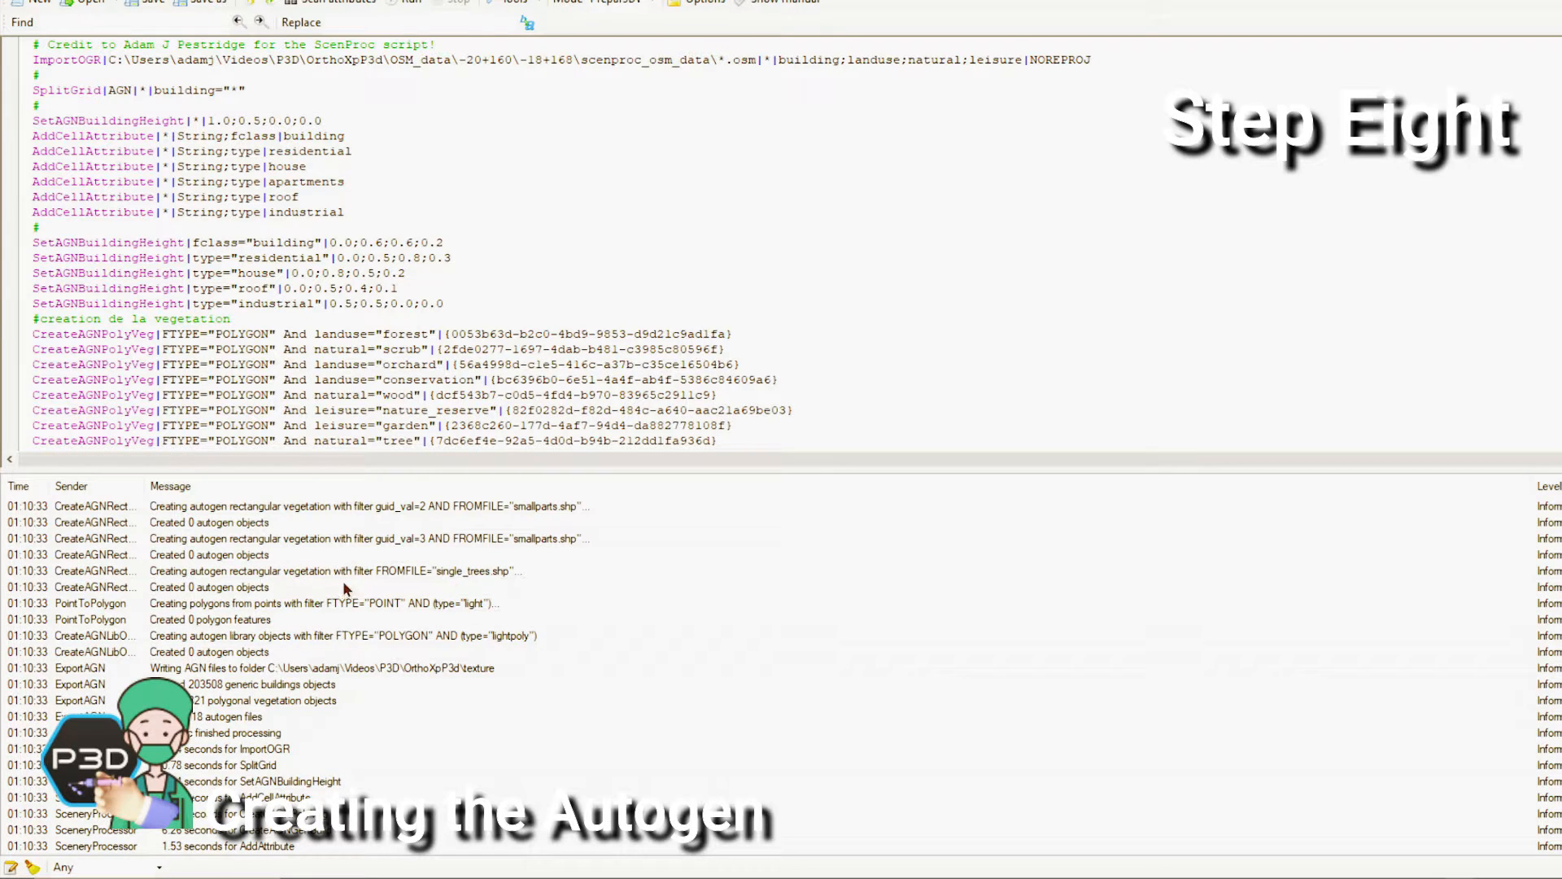
pyautogui.scroll(10, 224, 643)
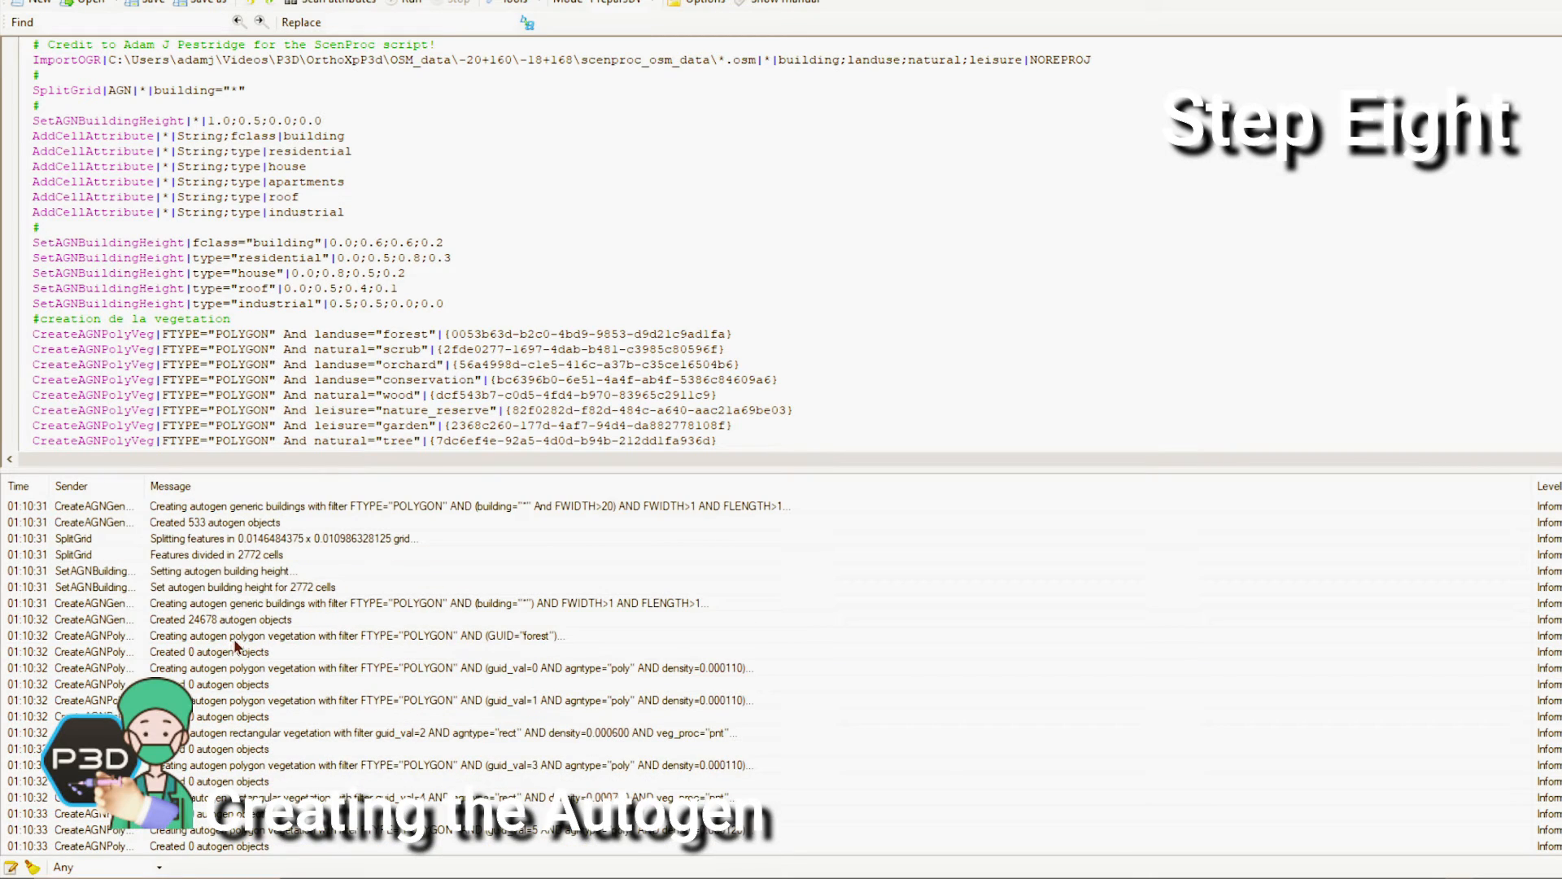
pyautogui.scroll(-10, 242, 642)
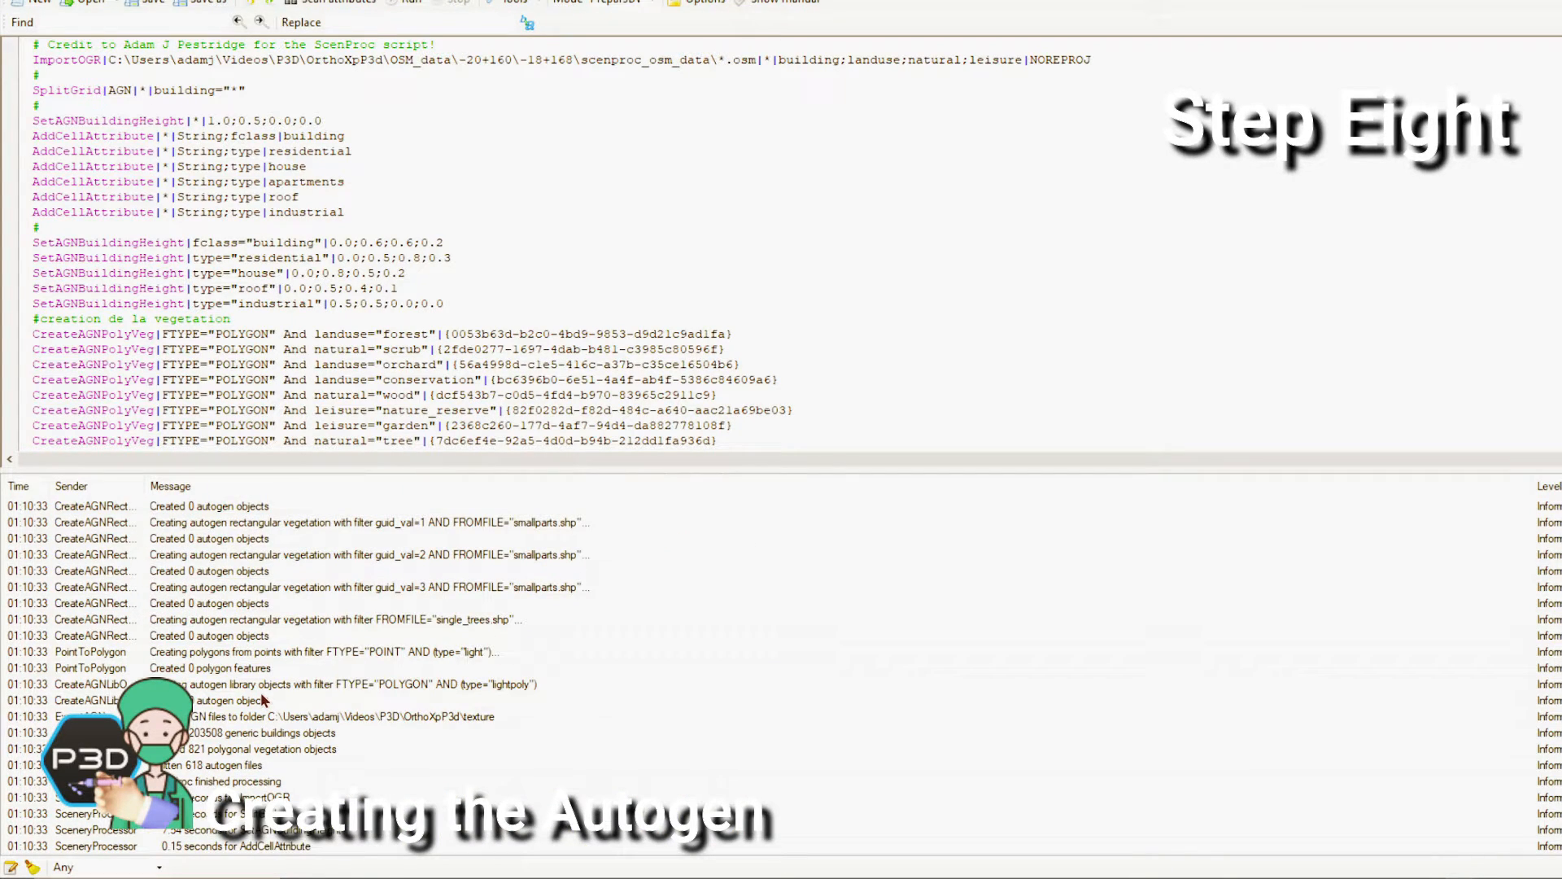
# Close scenProc without saving the script changes
pyautogui.click(1559, 8)
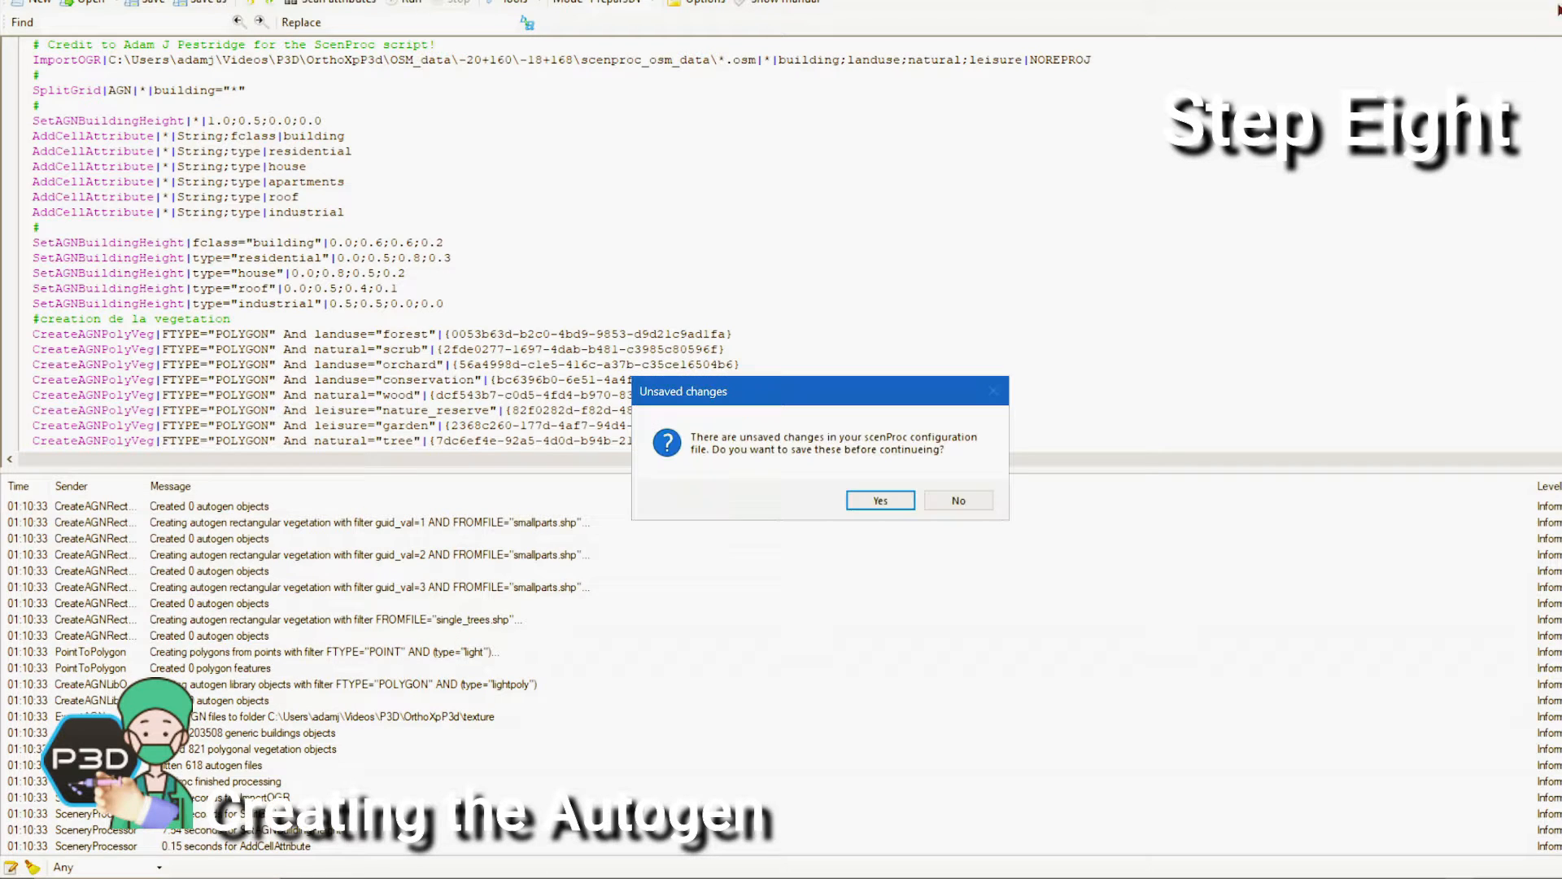
pyautogui.click(958, 500)
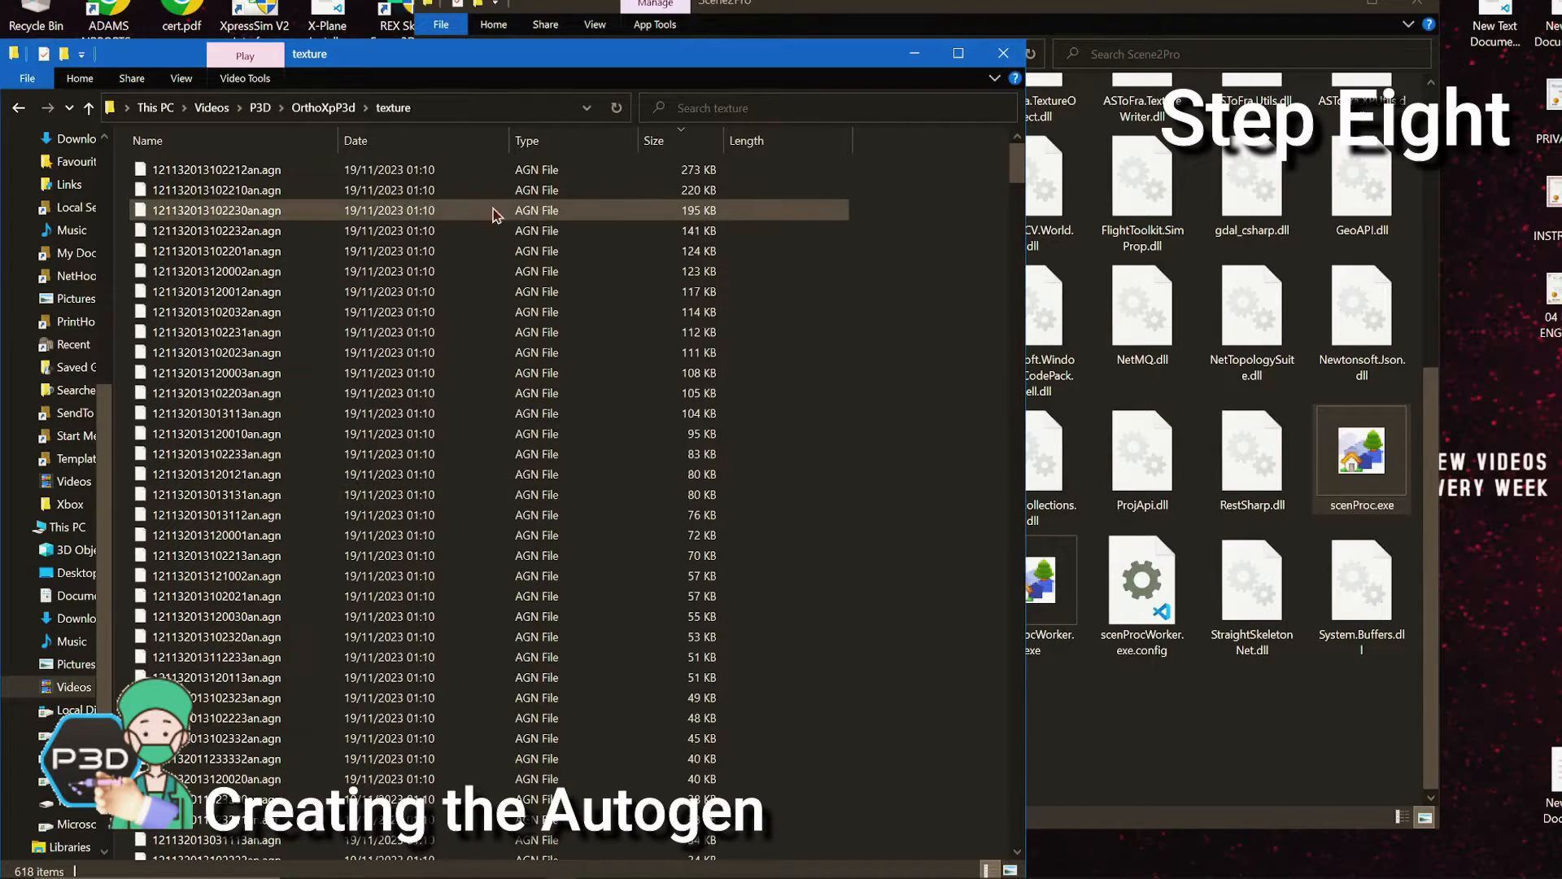
# Check the size and file count of the texture folder inside OrthoXpP3d through its properties
pyautogui.click(326, 108)
pyautogui.rightClick(850, 301)
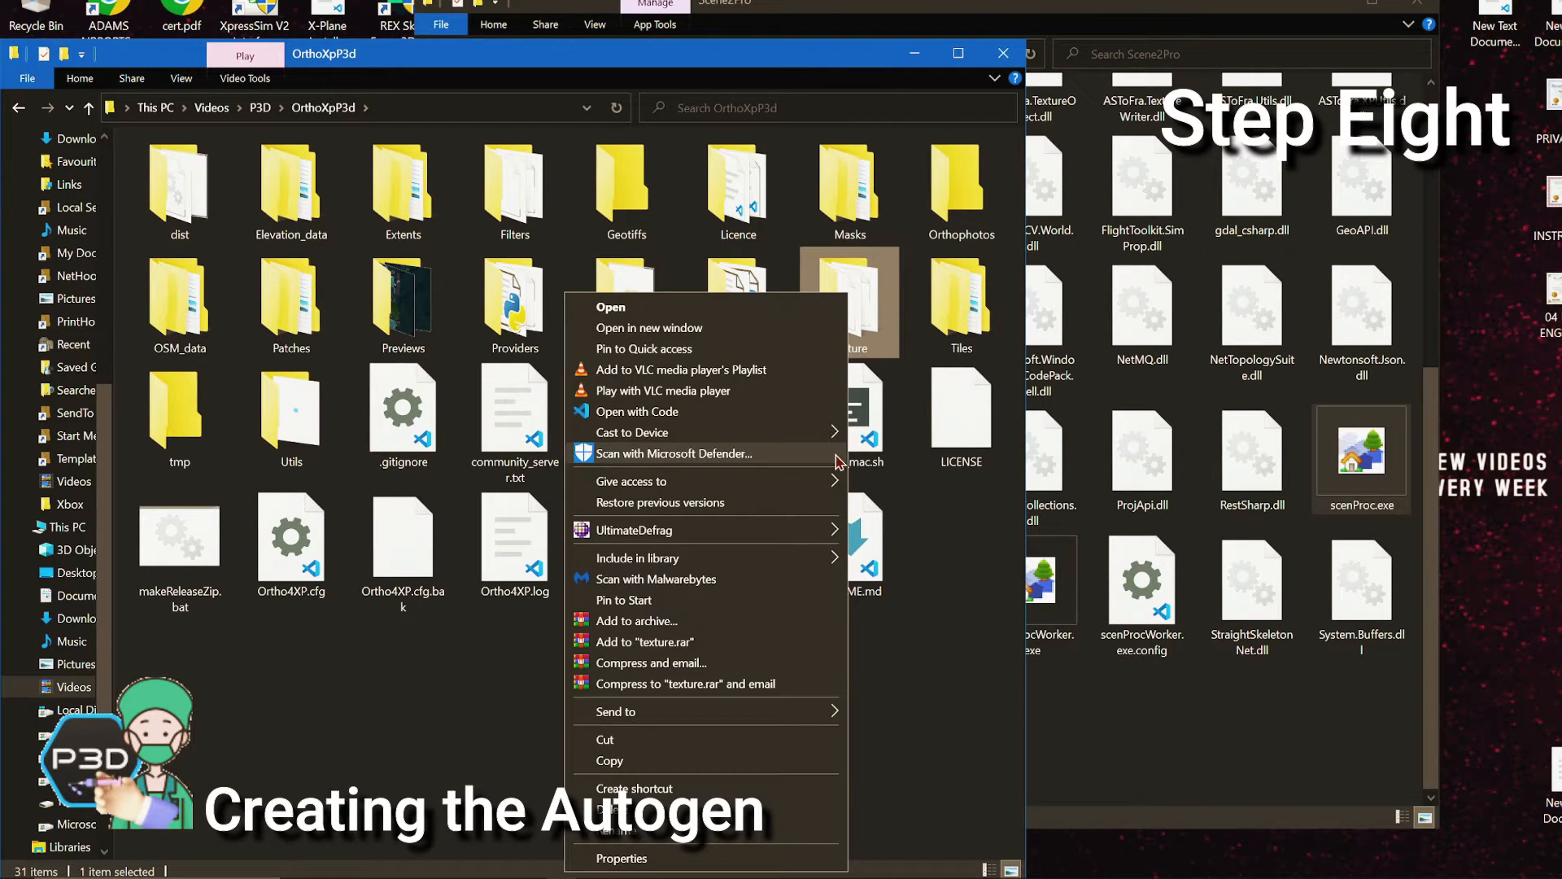
pyautogui.click(706, 852)
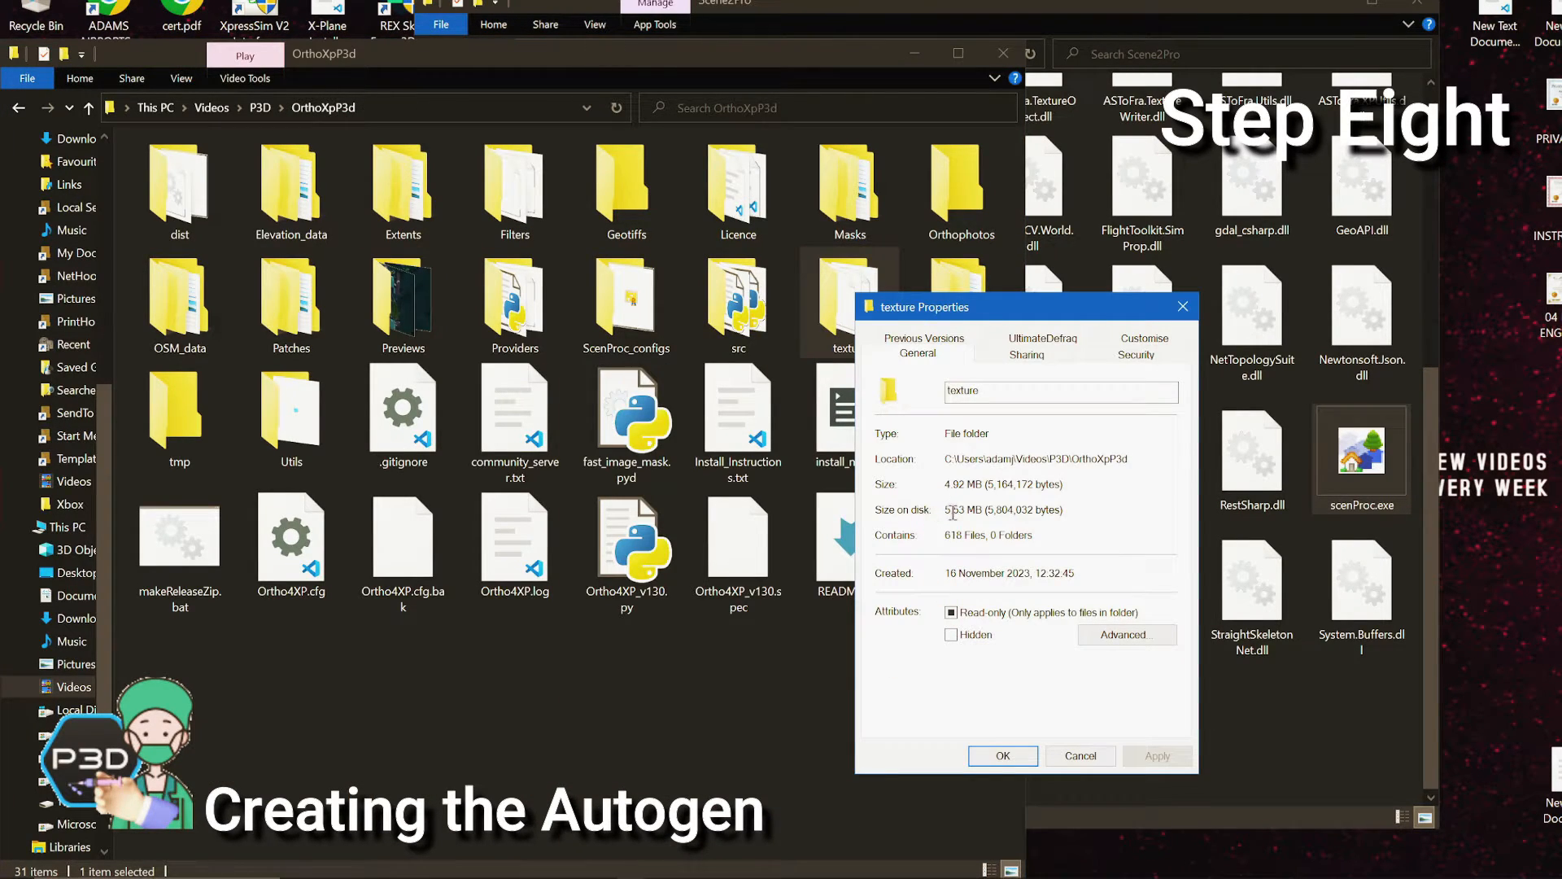
pyautogui.click(1085, 755)
pyautogui.click(822, 685)
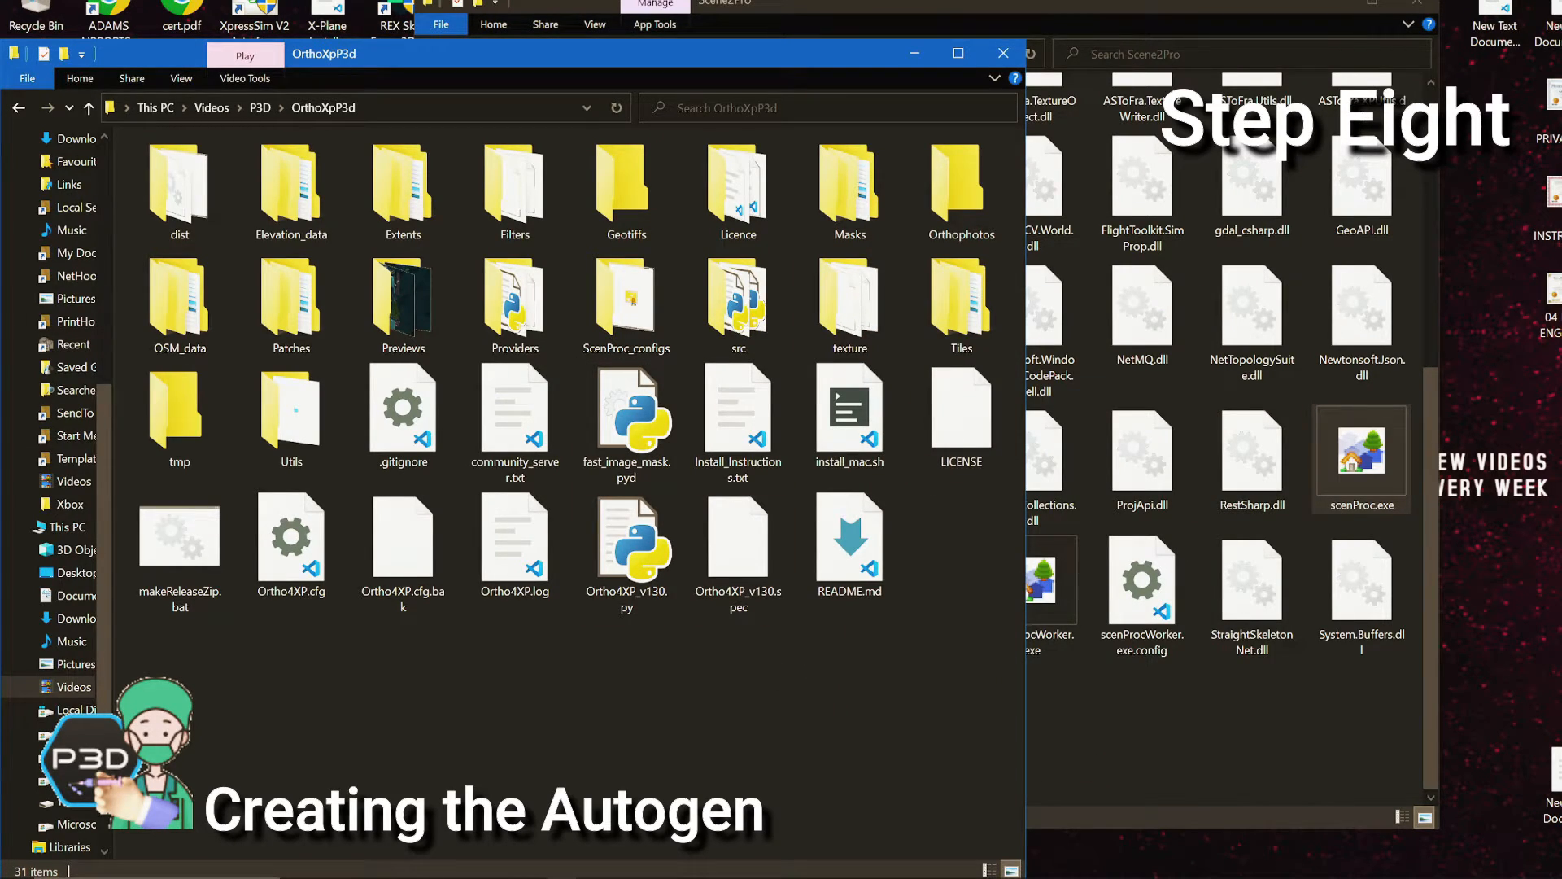
# View the finished New Caledonia texture folder in P3D Scenery and the contents of the Addon folder in FsEarthTiles
pyautogui.hotkey('alt', 'Tab')
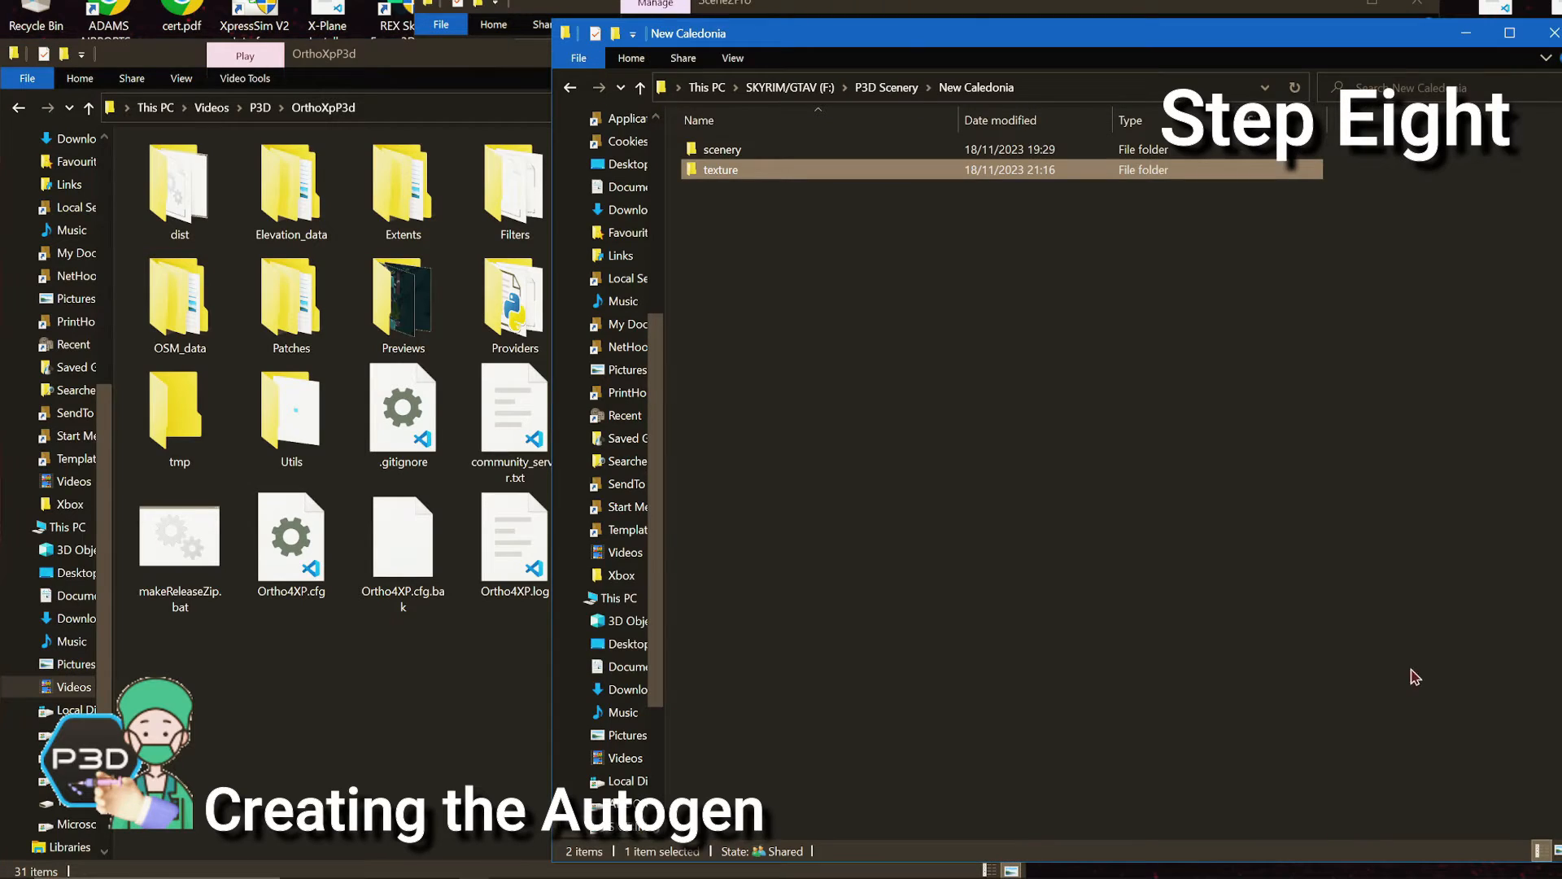
pyautogui.doubleClick(816, 173)
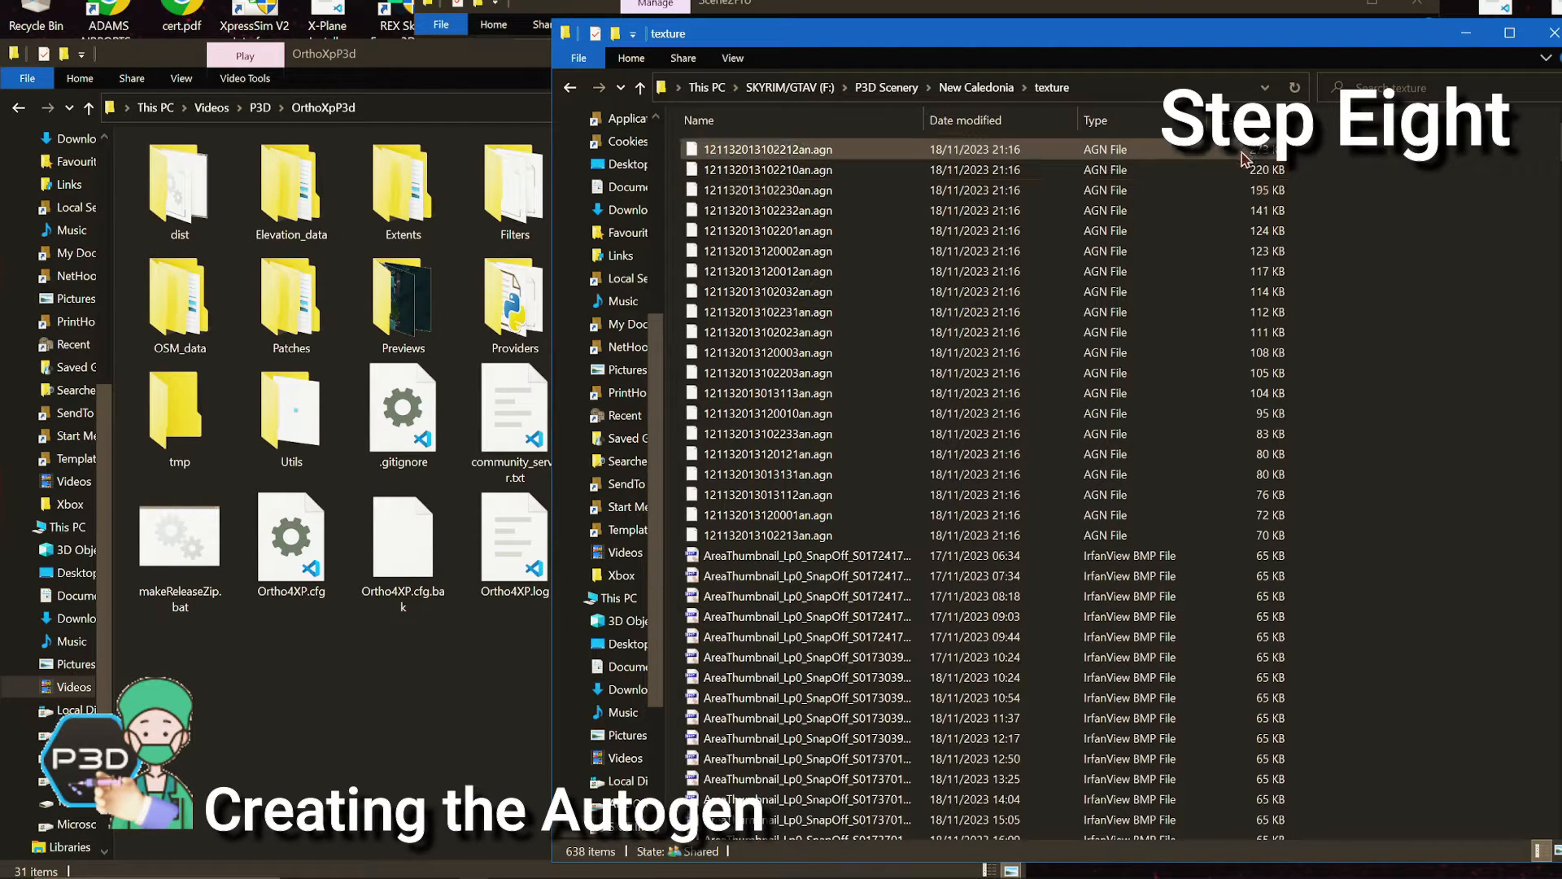
pyautogui.scroll(-3, 1213, 550)
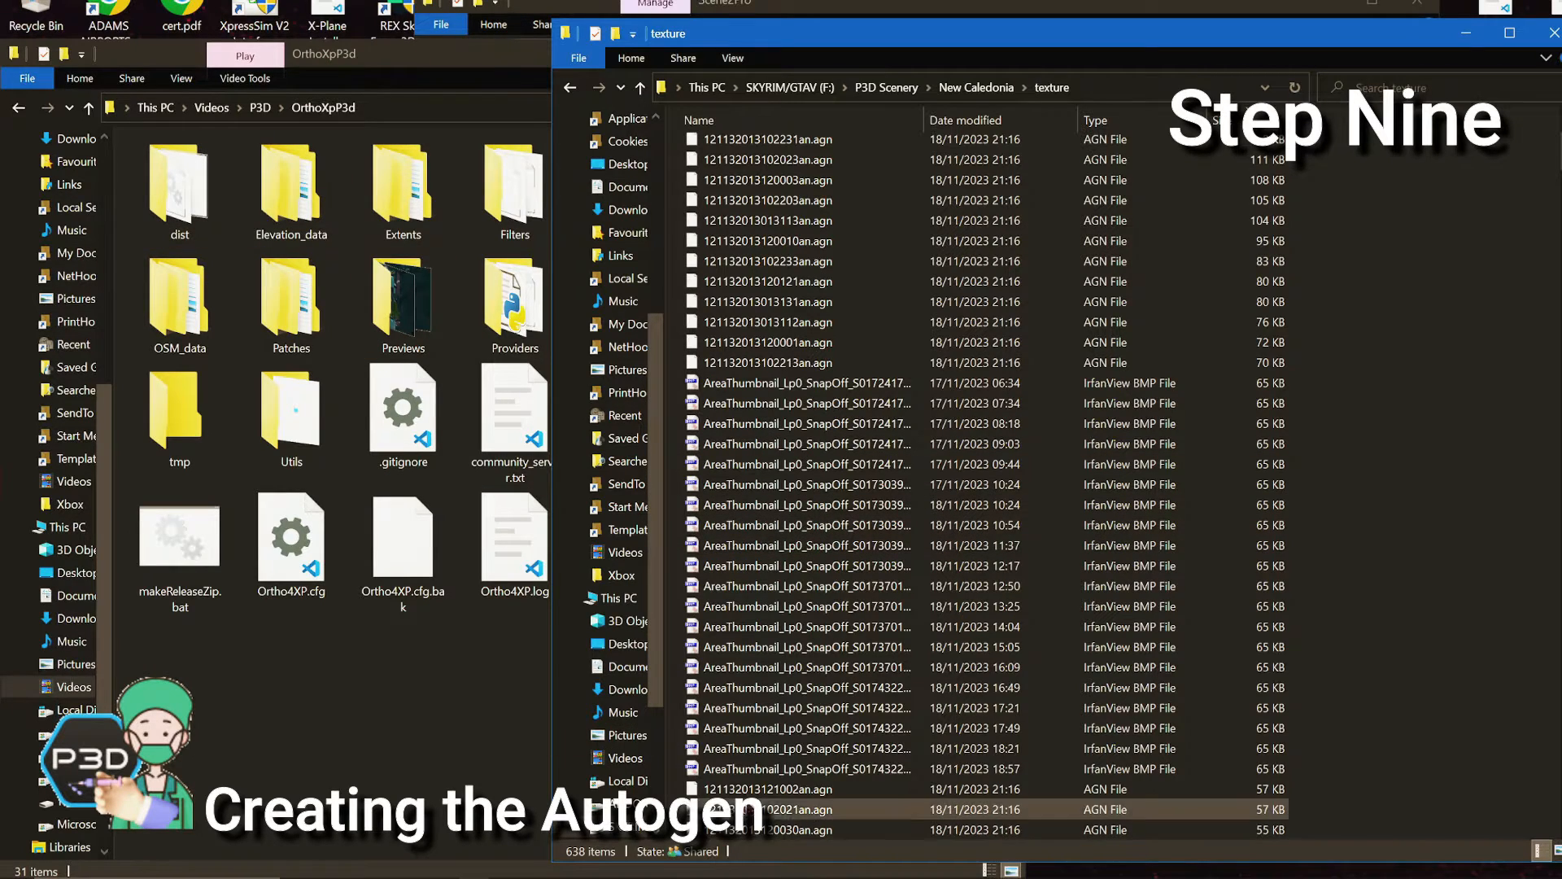
pyautogui.hotkey('alt', 'Tab')
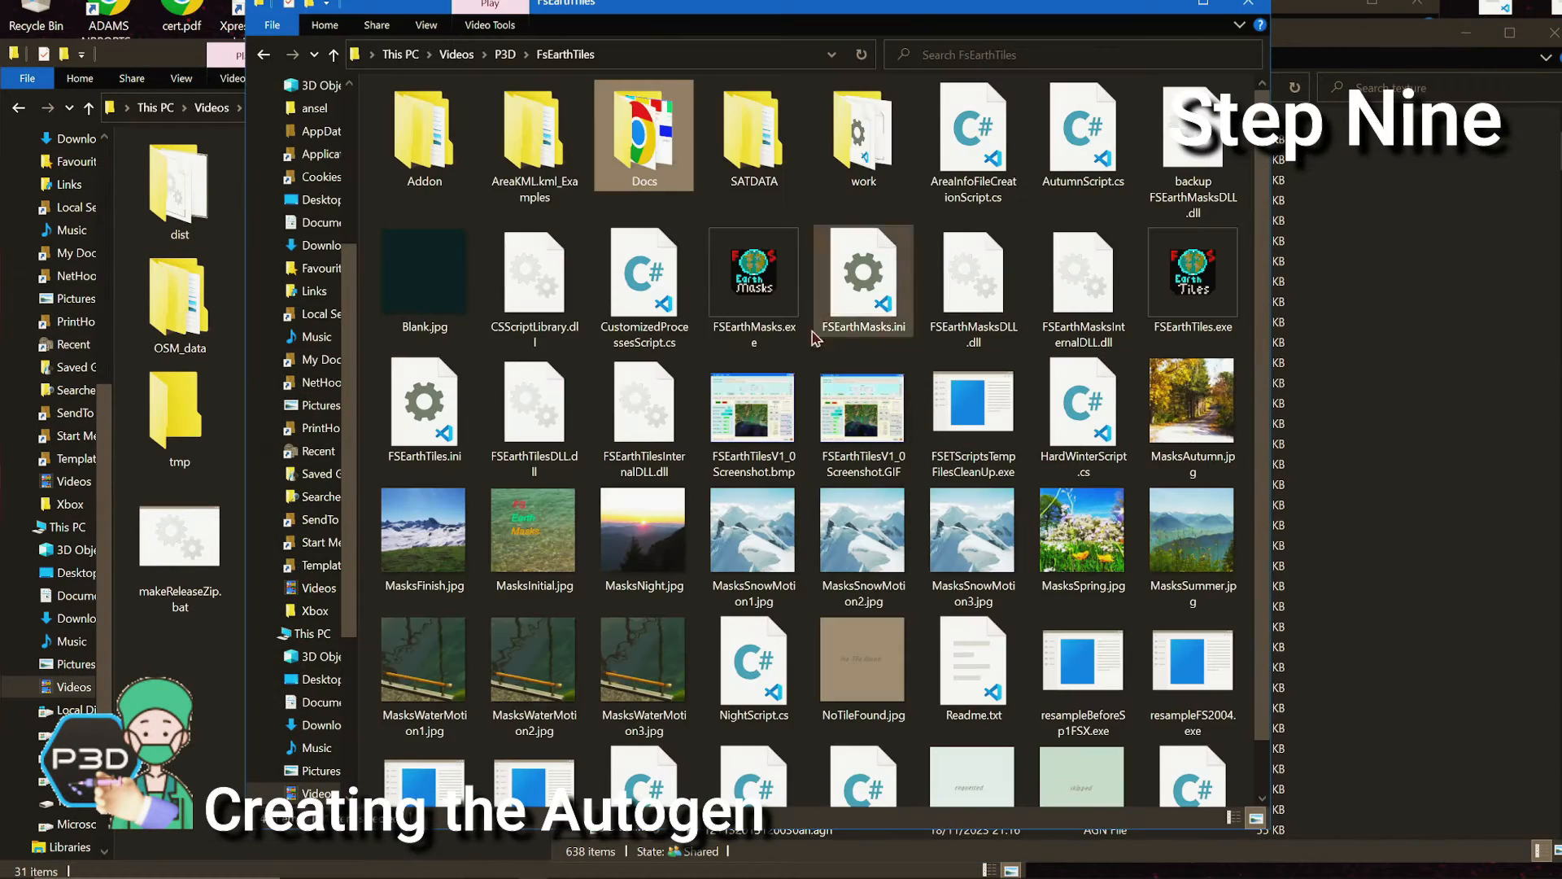
pyautogui.doubleClick(411, 159)
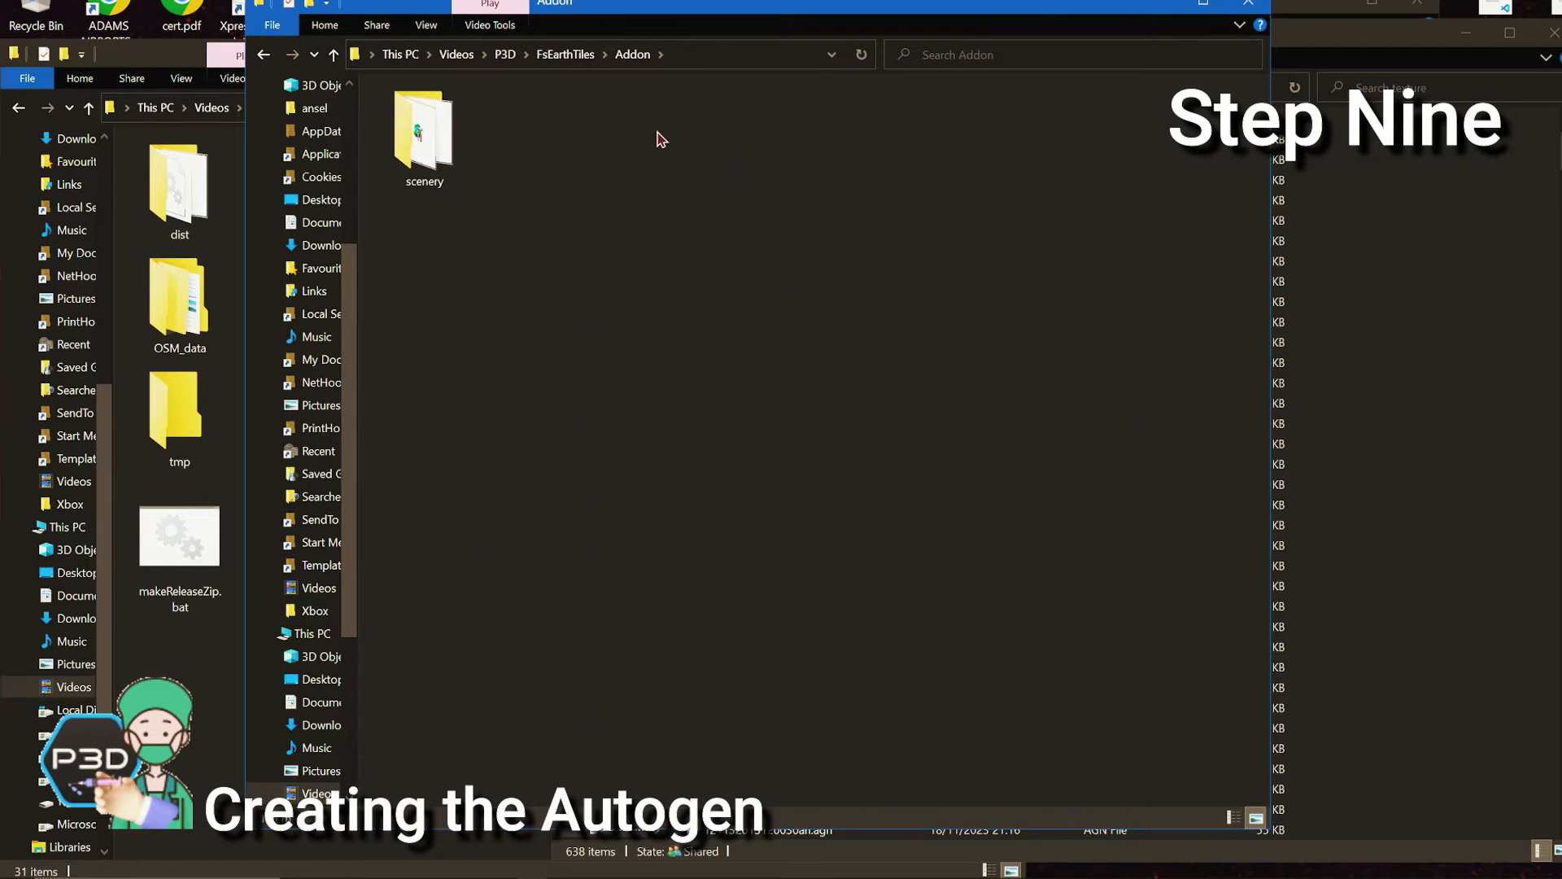
# Highlight the AreaThumbnail BMP files in the New Caledonia texture folder and look through the AGN files around them
pyautogui.click(1312, 39)
pyautogui.click(816, 388)
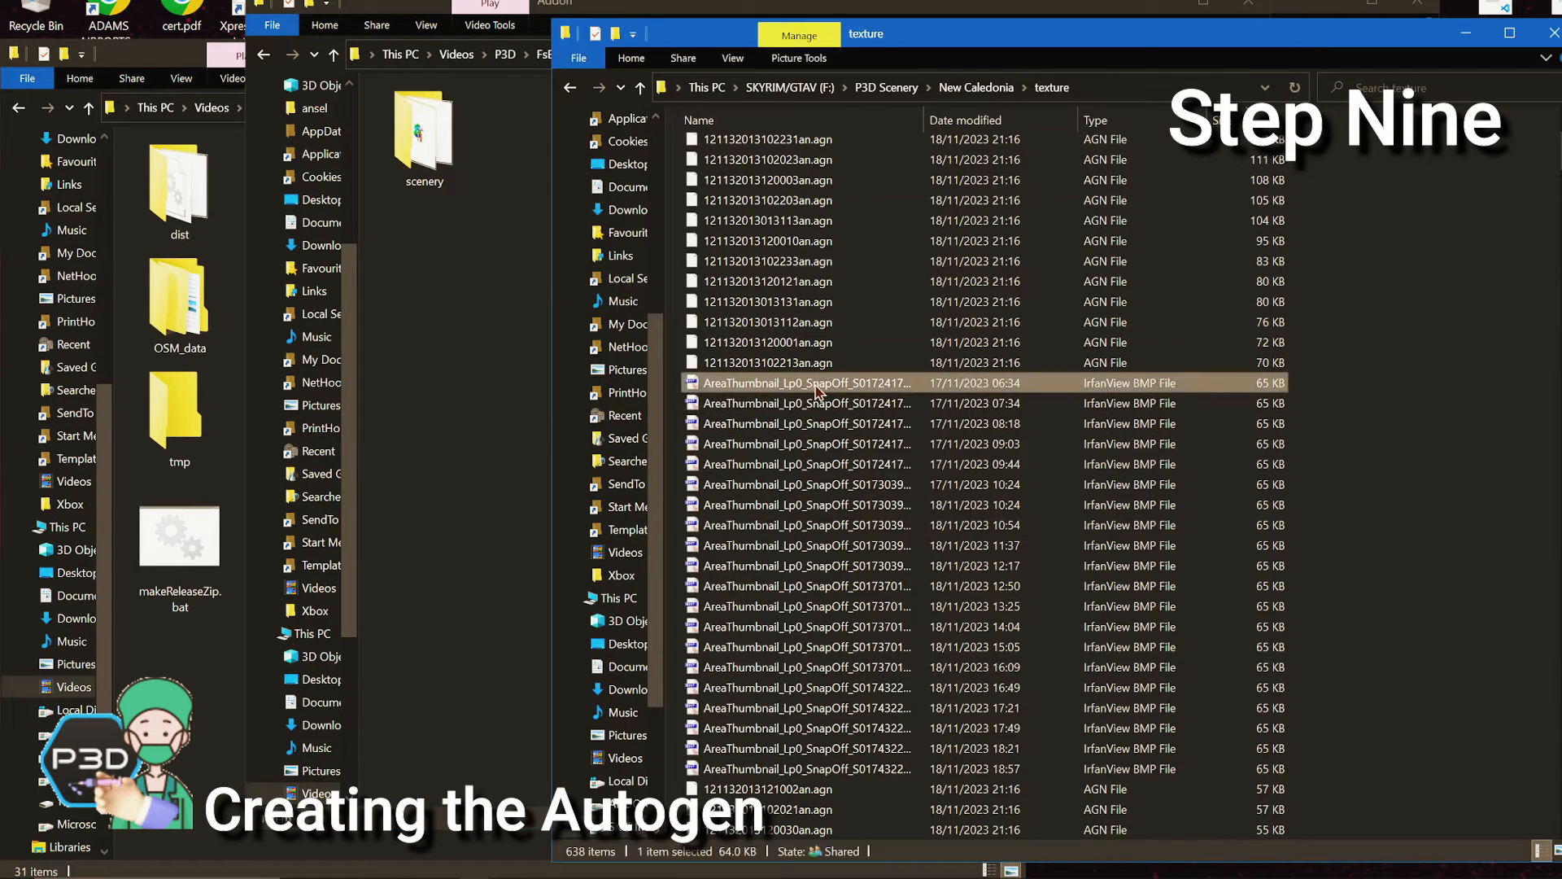
pyautogui.keyDown('shift'); pyautogui.click(814, 768); pyautogui.keyUp('shift')
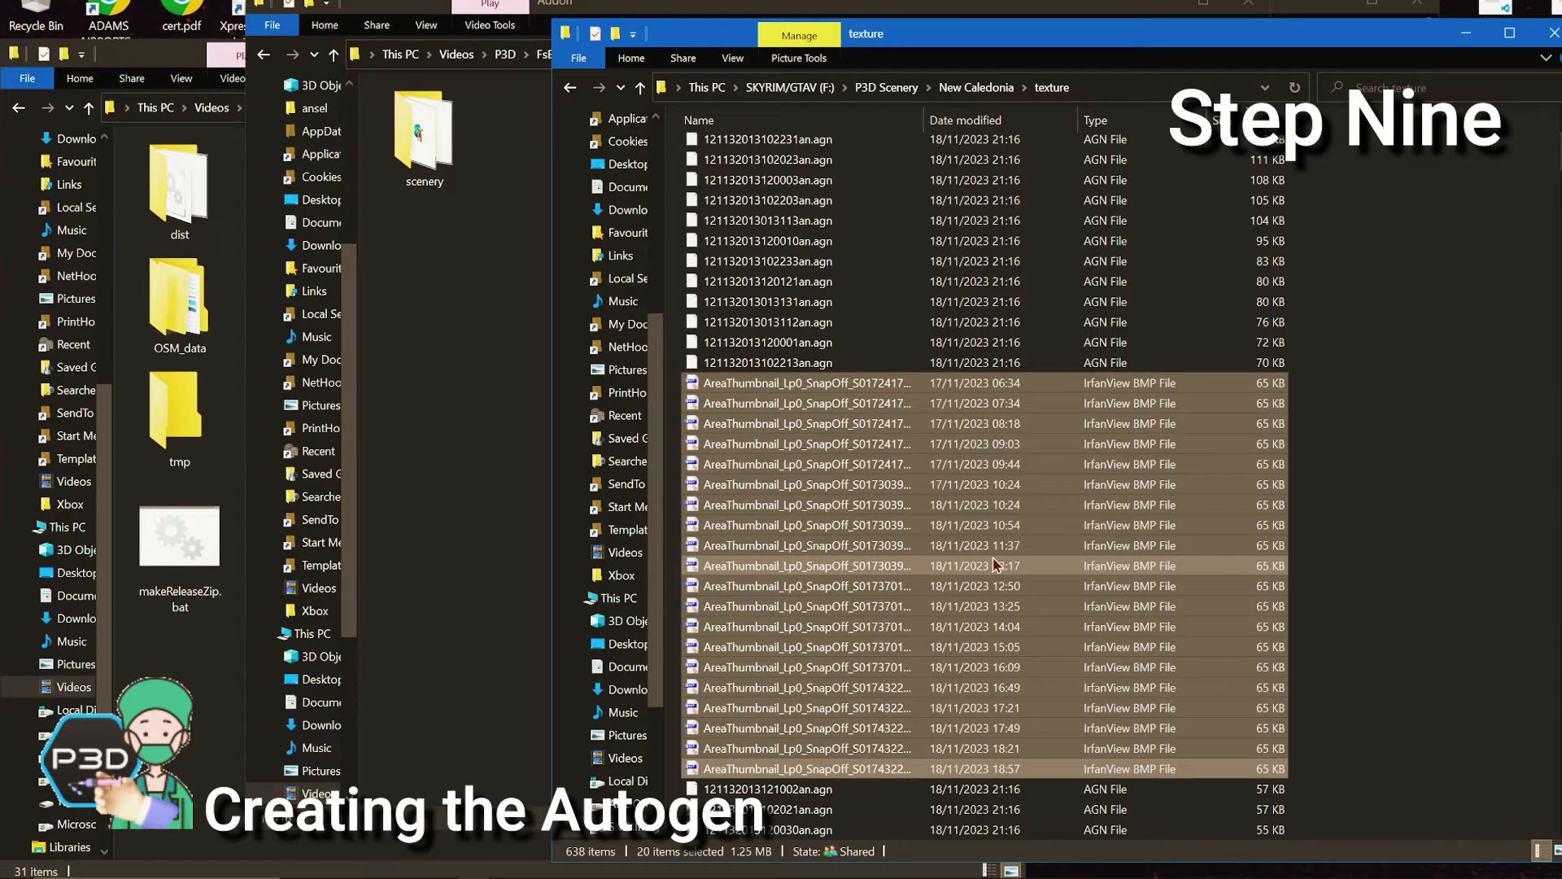
pyautogui.scroll(-3, 997, 564)
pyautogui.scroll(-5, 997, 564)
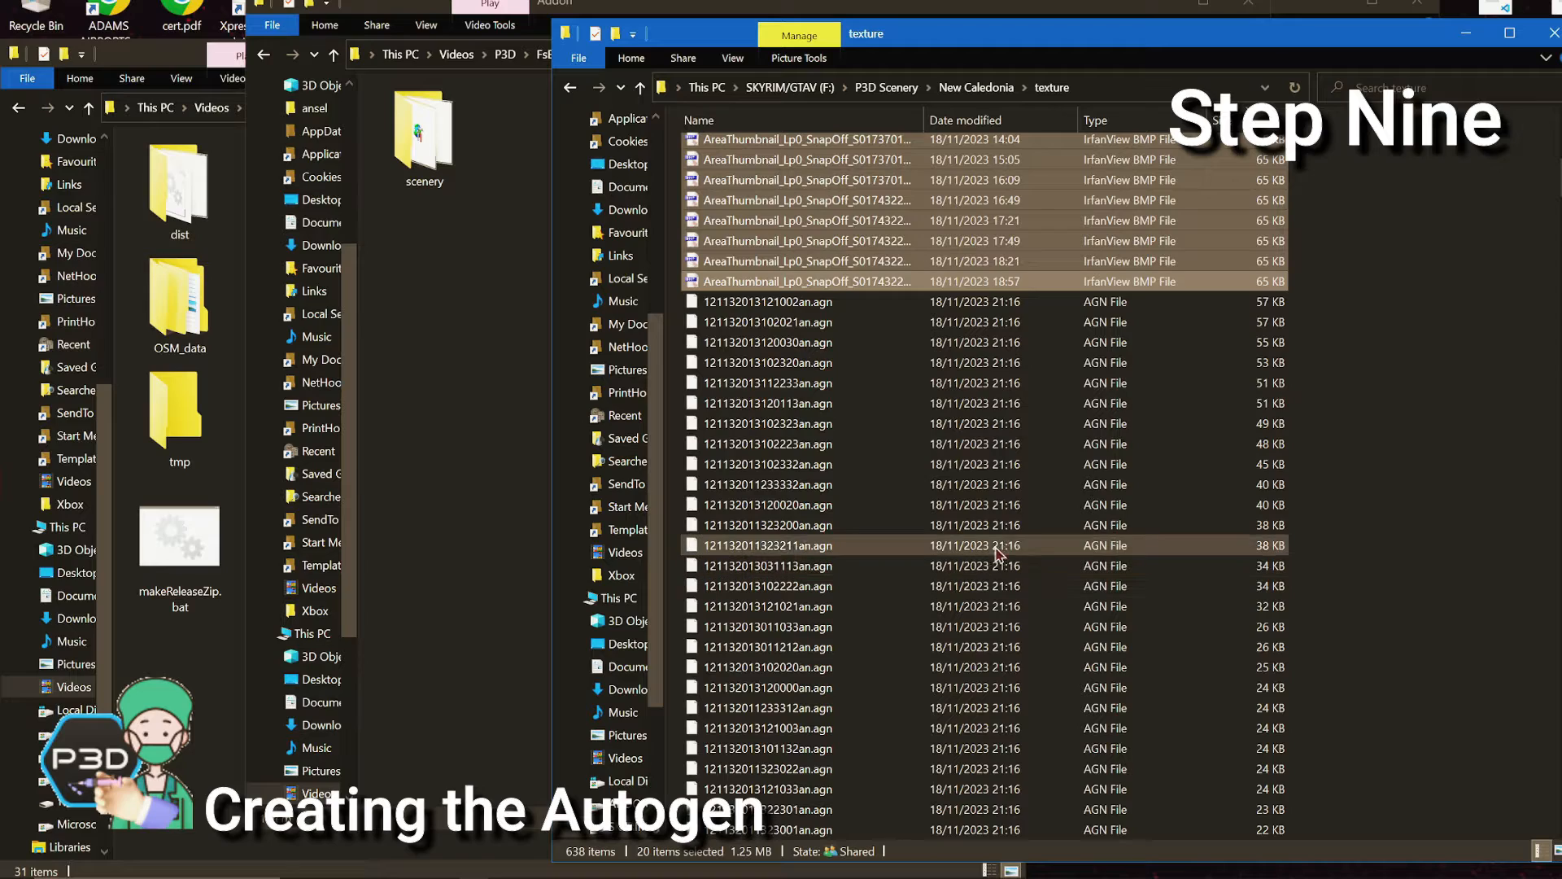
pyautogui.moveTo(1561, 189); pyautogui.dragTo(1556, 567)
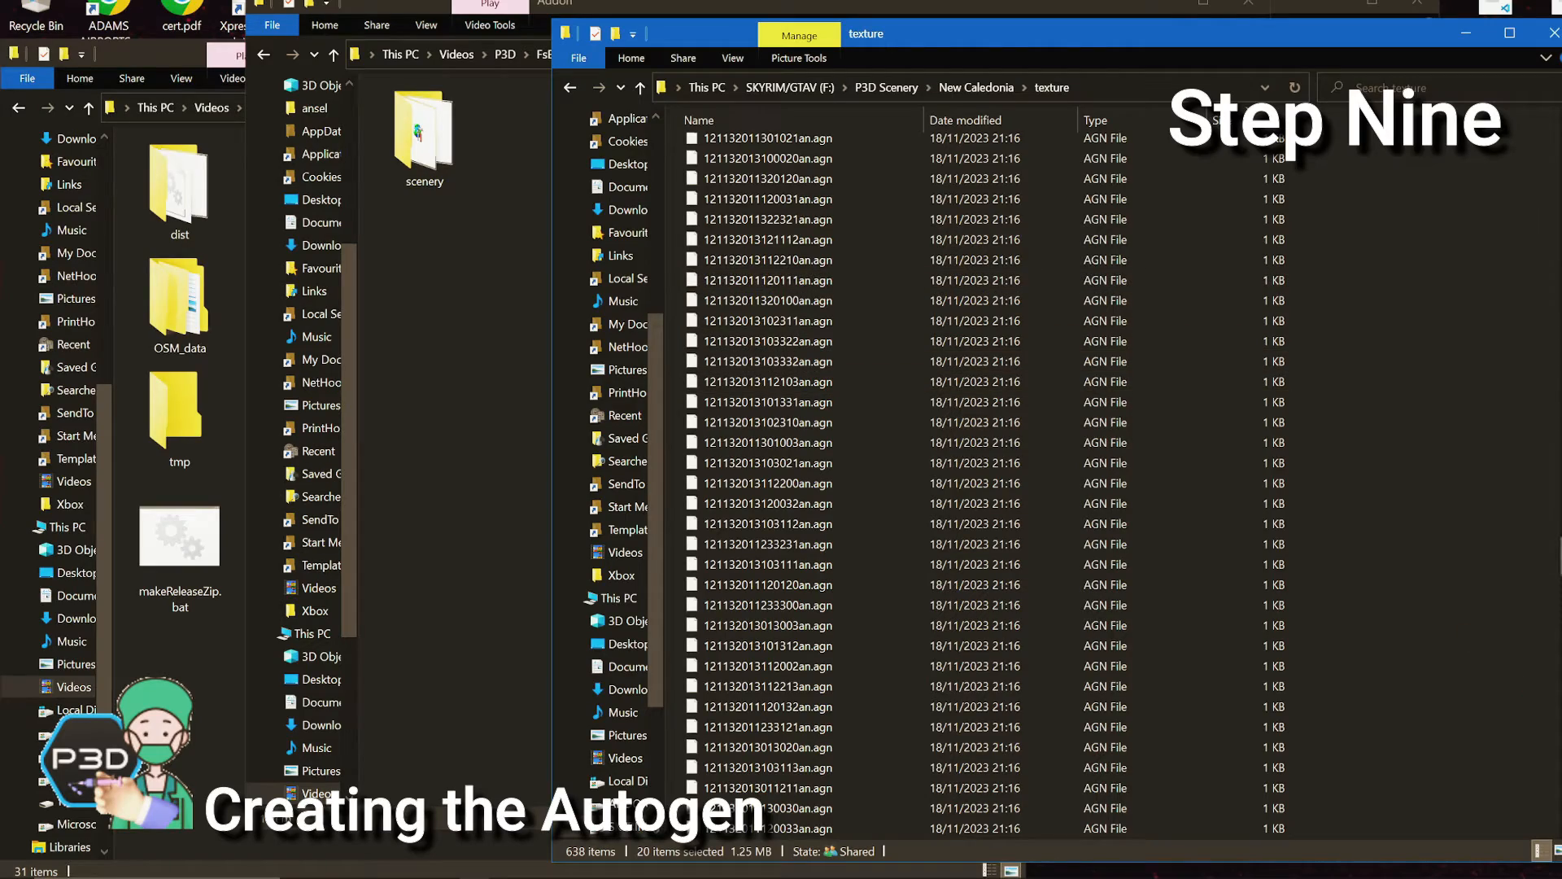
pyautogui.moveTo(1559, 563); pyautogui.dragTo(1516, 106)
pyautogui.click(1448, 279)
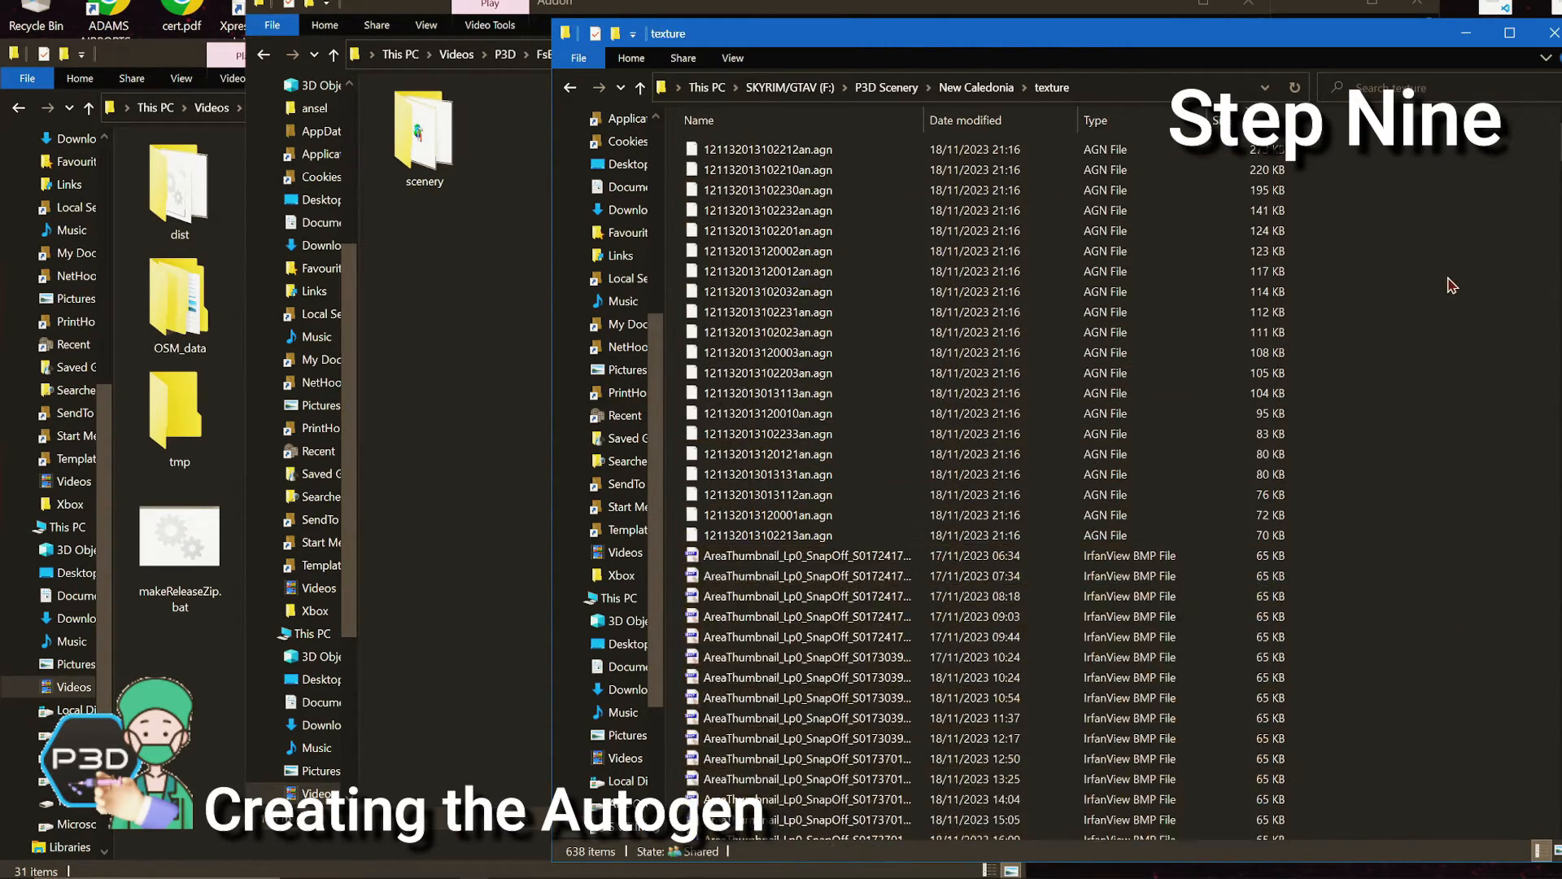
# View the BGL files in the New Caledonia scenery folder and return to the parent folder
pyautogui.click(992, 88)
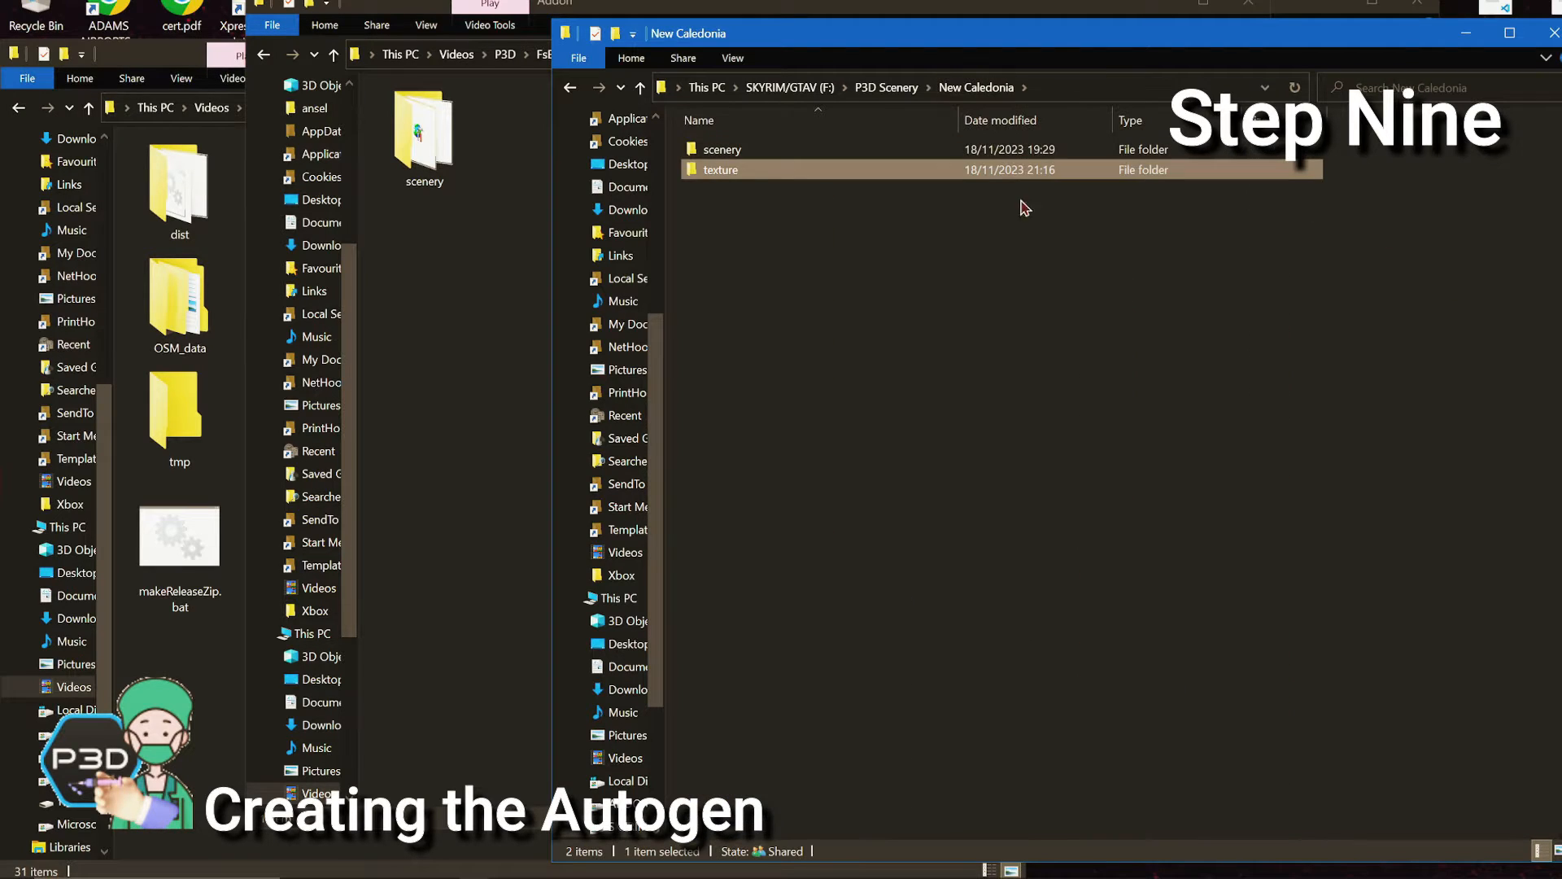
pyautogui.doubleClick(751, 152)
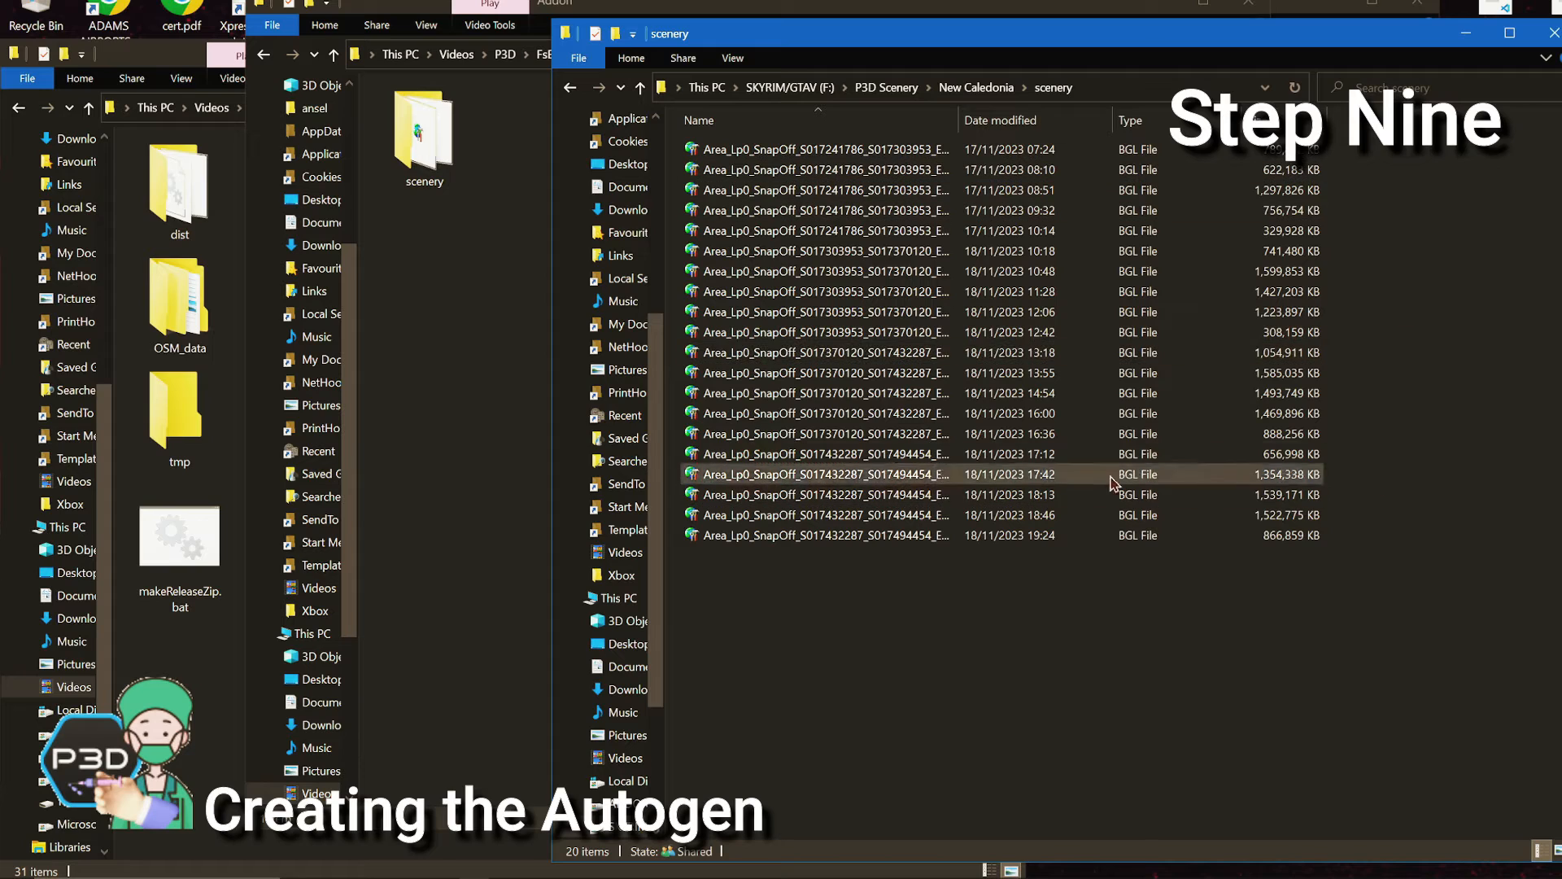
pyautogui.click(964, 103)
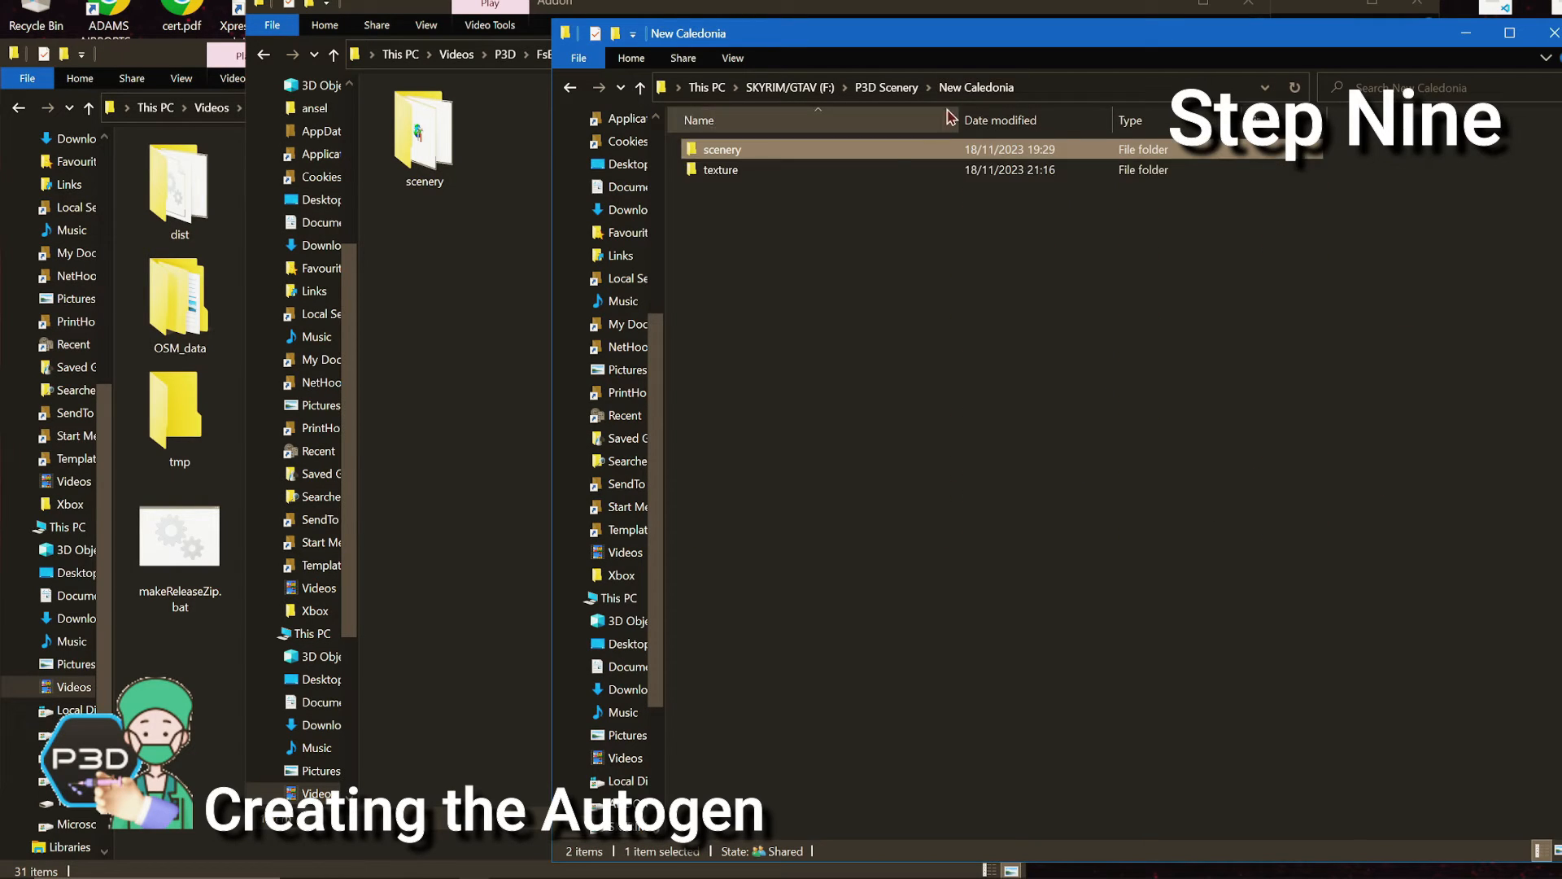
pyautogui.click(798, 171)
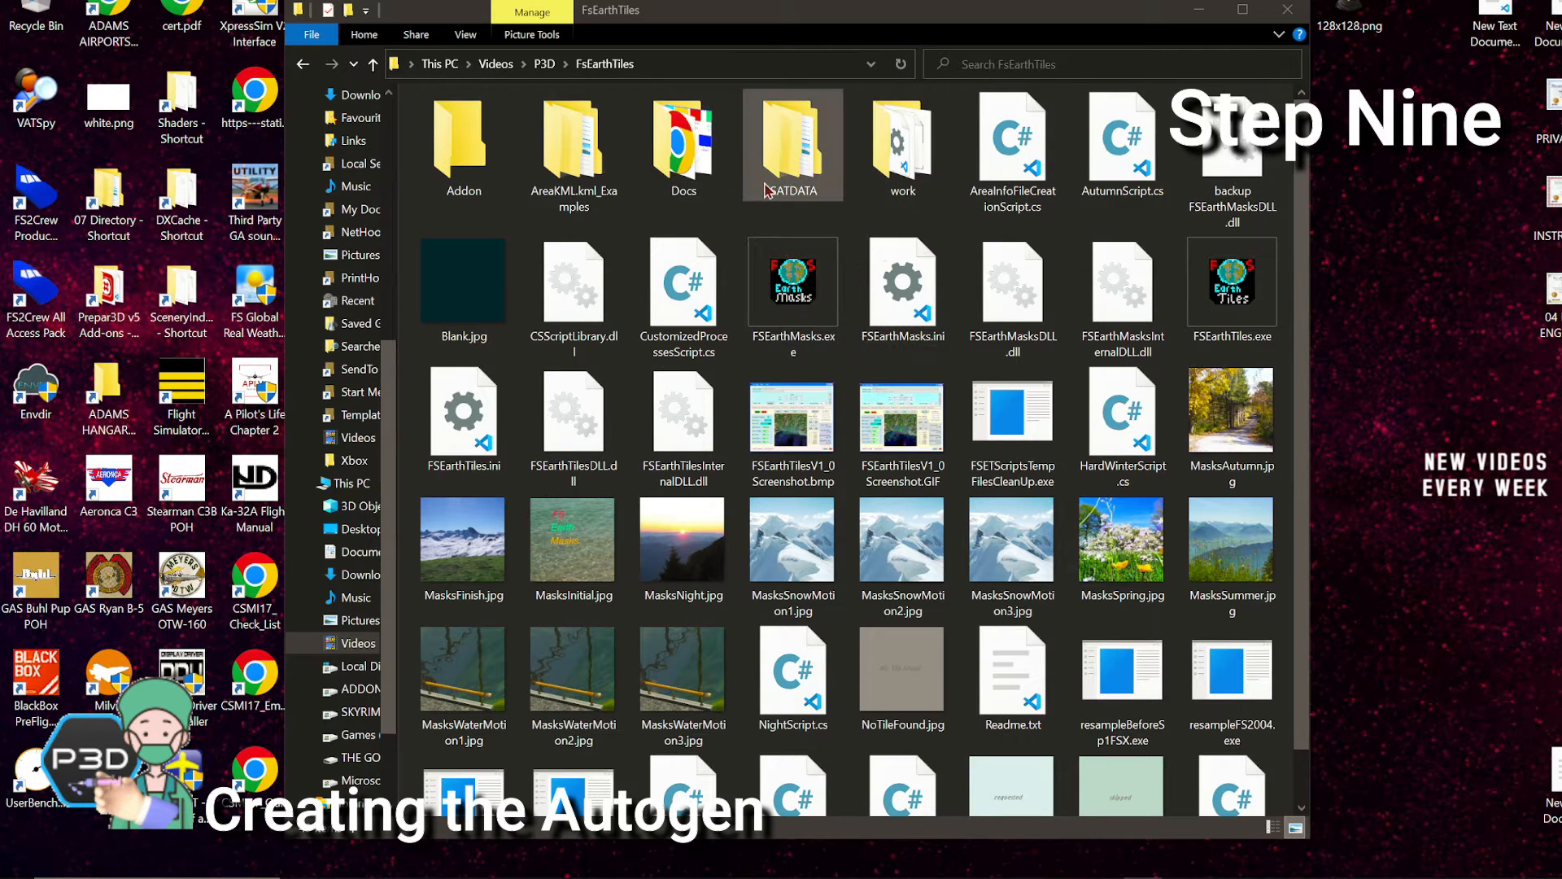
# Create a folder named WorkFolder inside the SATDATA folder of FsEarthTiles
pyautogui.doubleClick(804, 143)
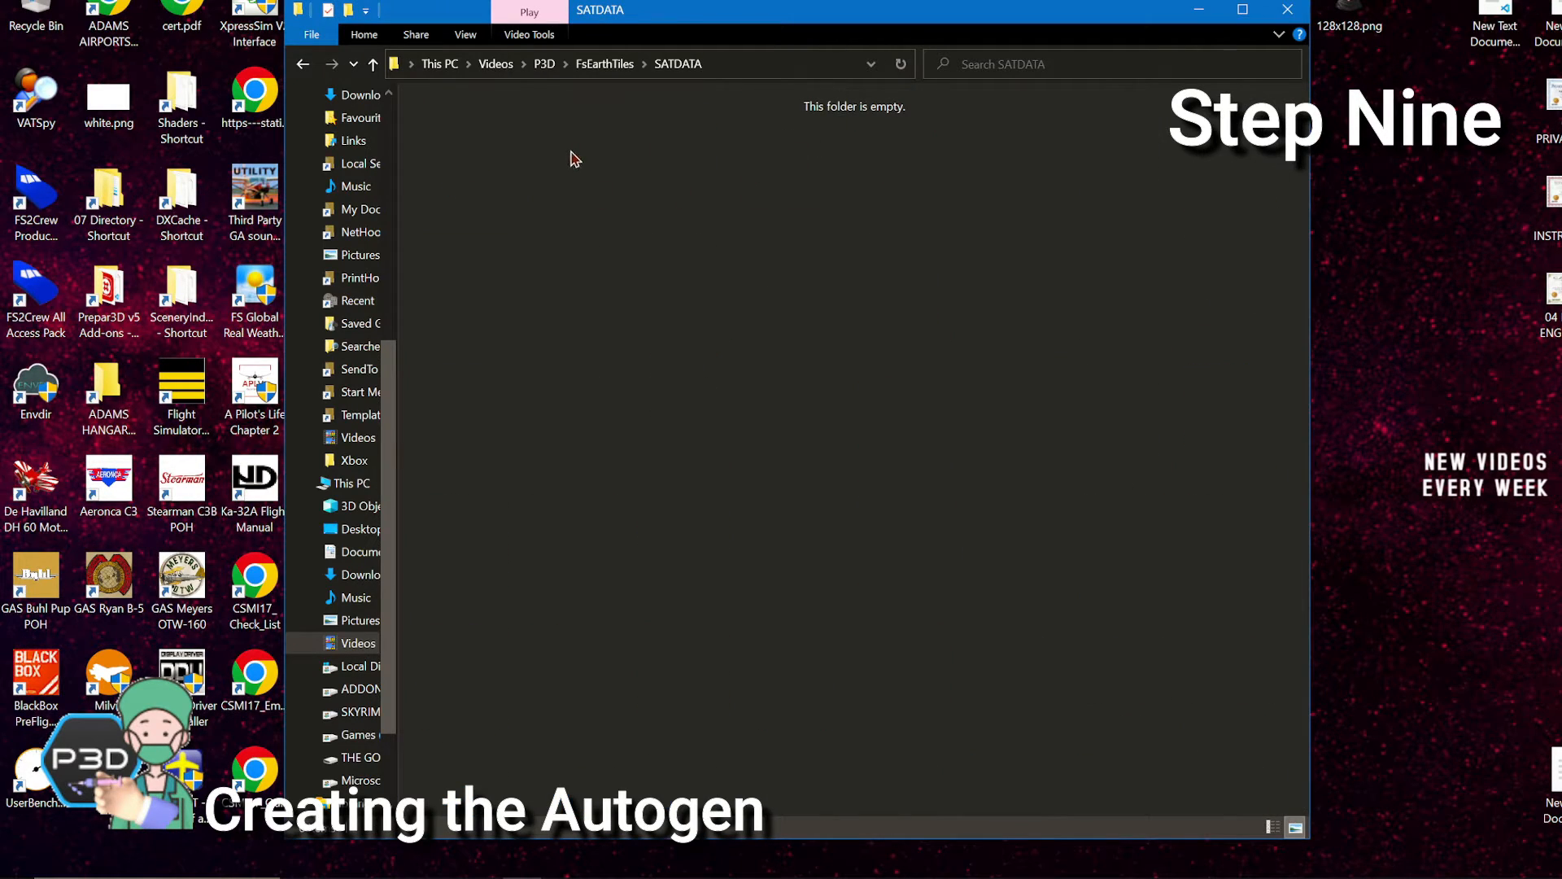
pyautogui.rightClick(666, 204)
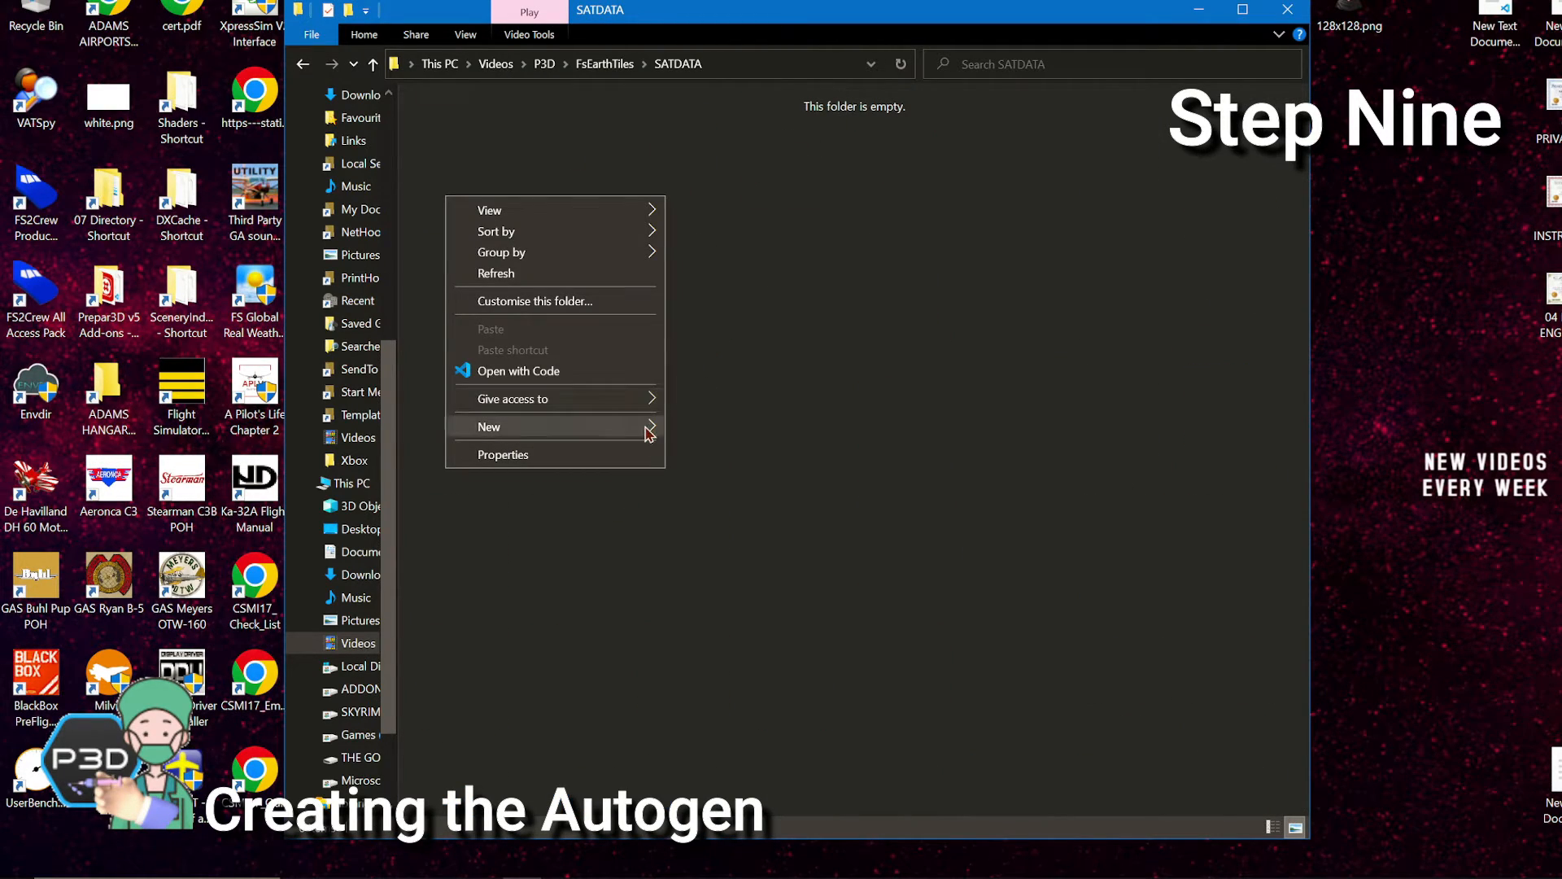
pyautogui.moveTo(643, 426)
pyautogui.click(724, 438)
pyautogui.write('Wo')
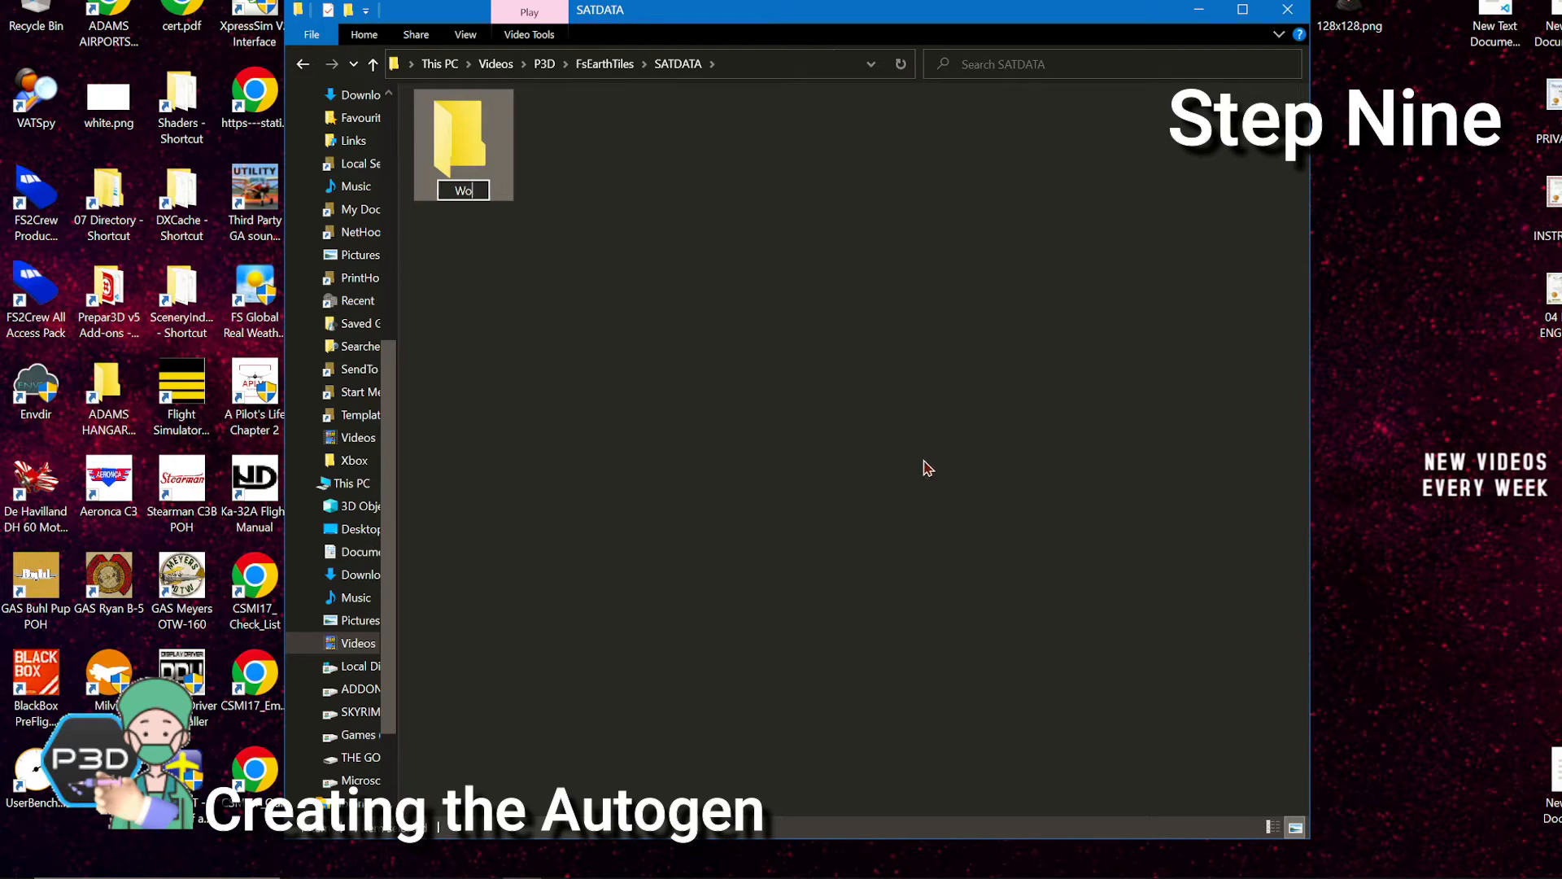
pyautogui.write('rkFolder')
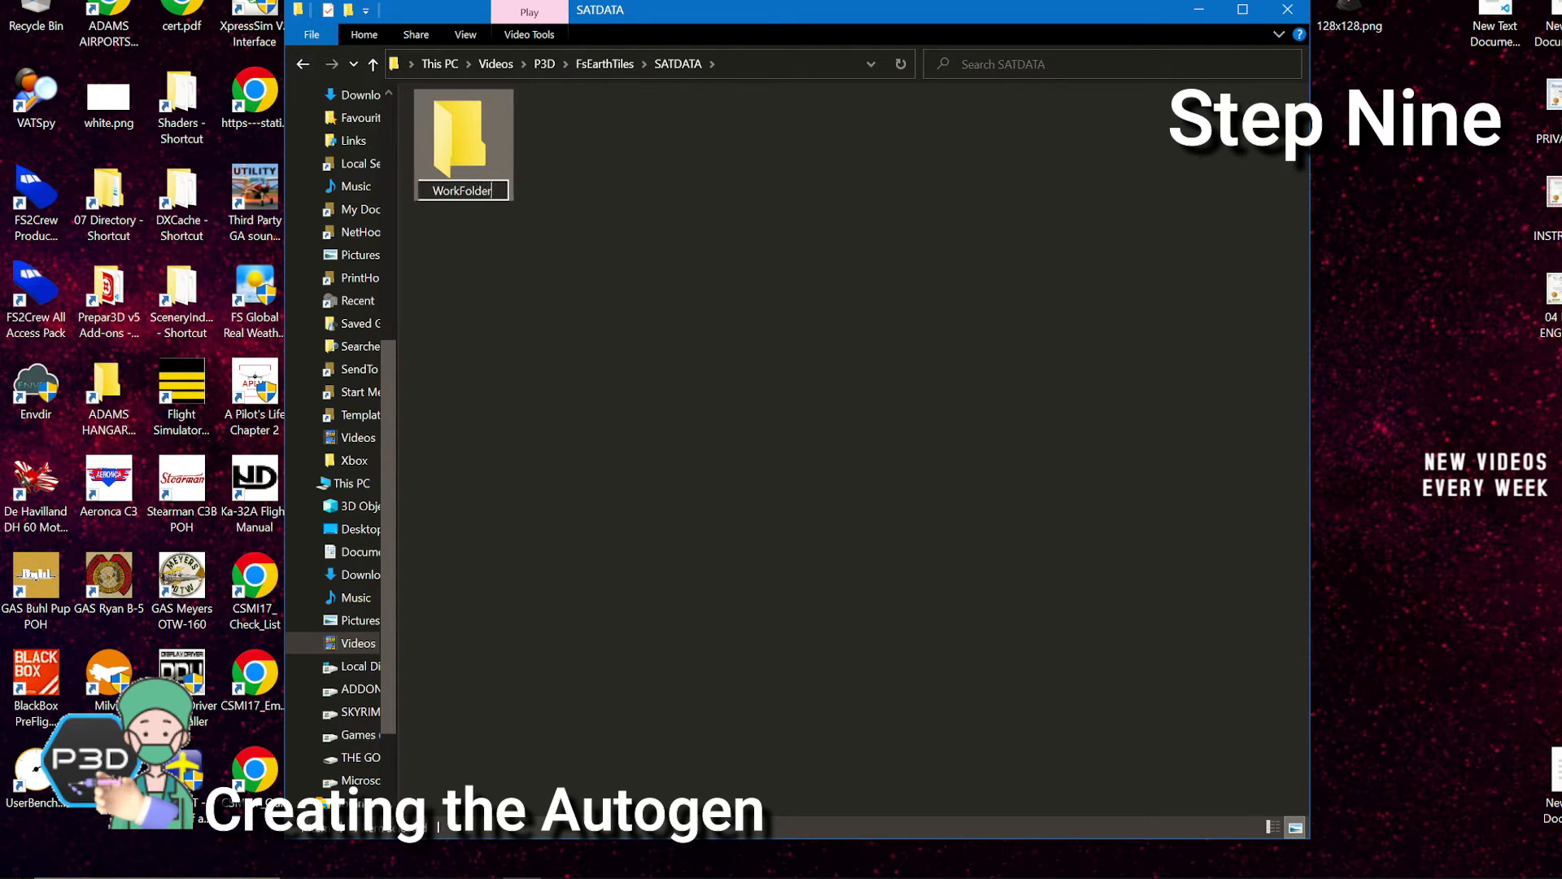
pyautogui.click(1004, 464)
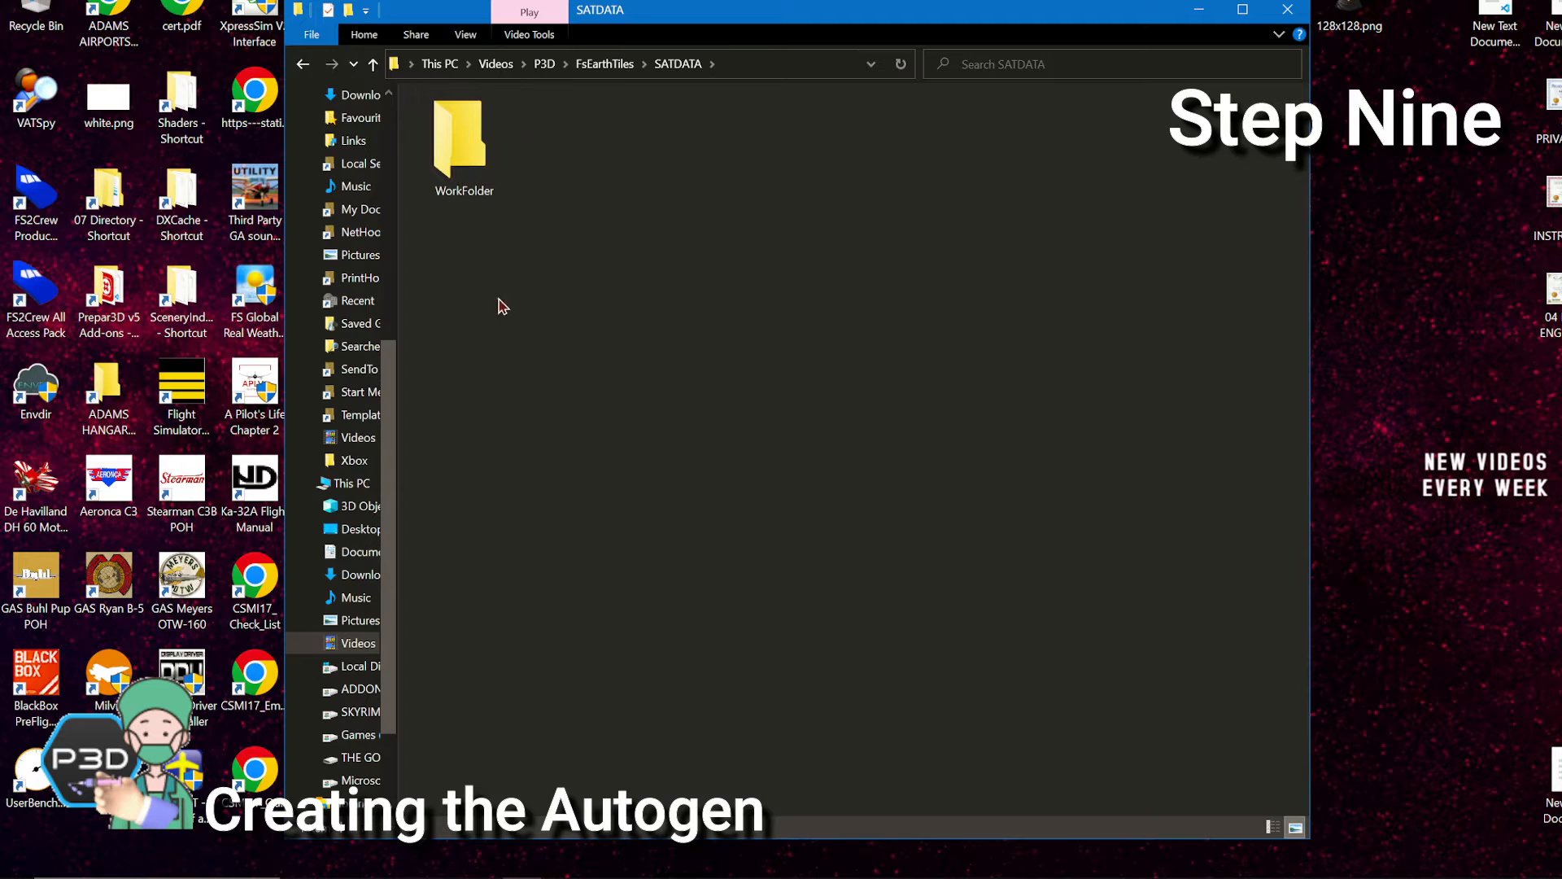
# Look inside the new WorkFolder and the Addon folder of FsEarthTiles
pyautogui.click(471, 168)
pyautogui.doubleClick(471, 168)
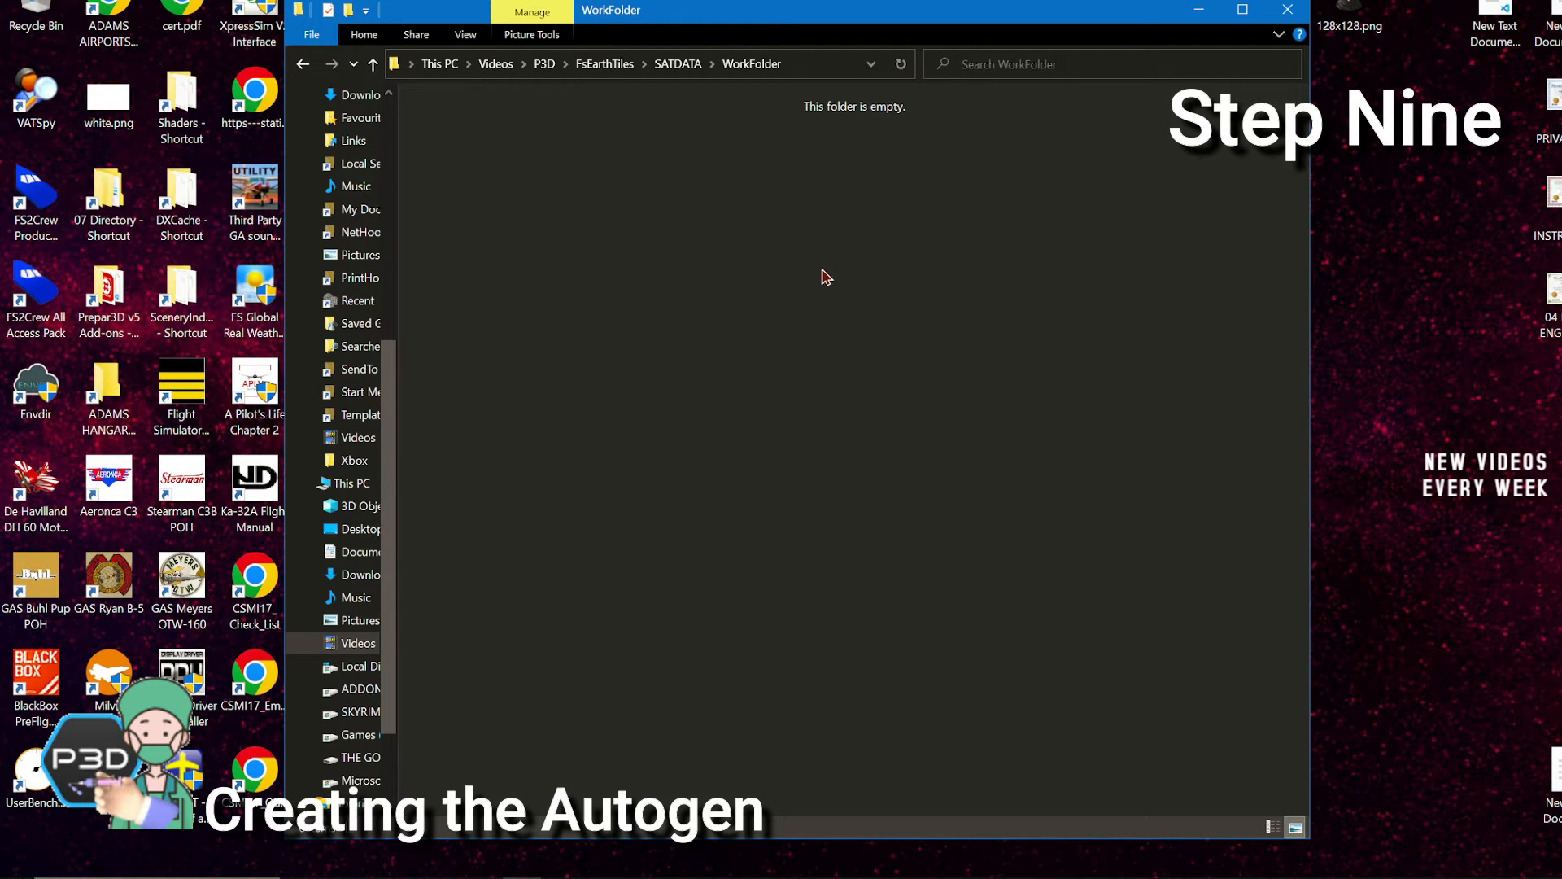
pyautogui.click(602, 64)
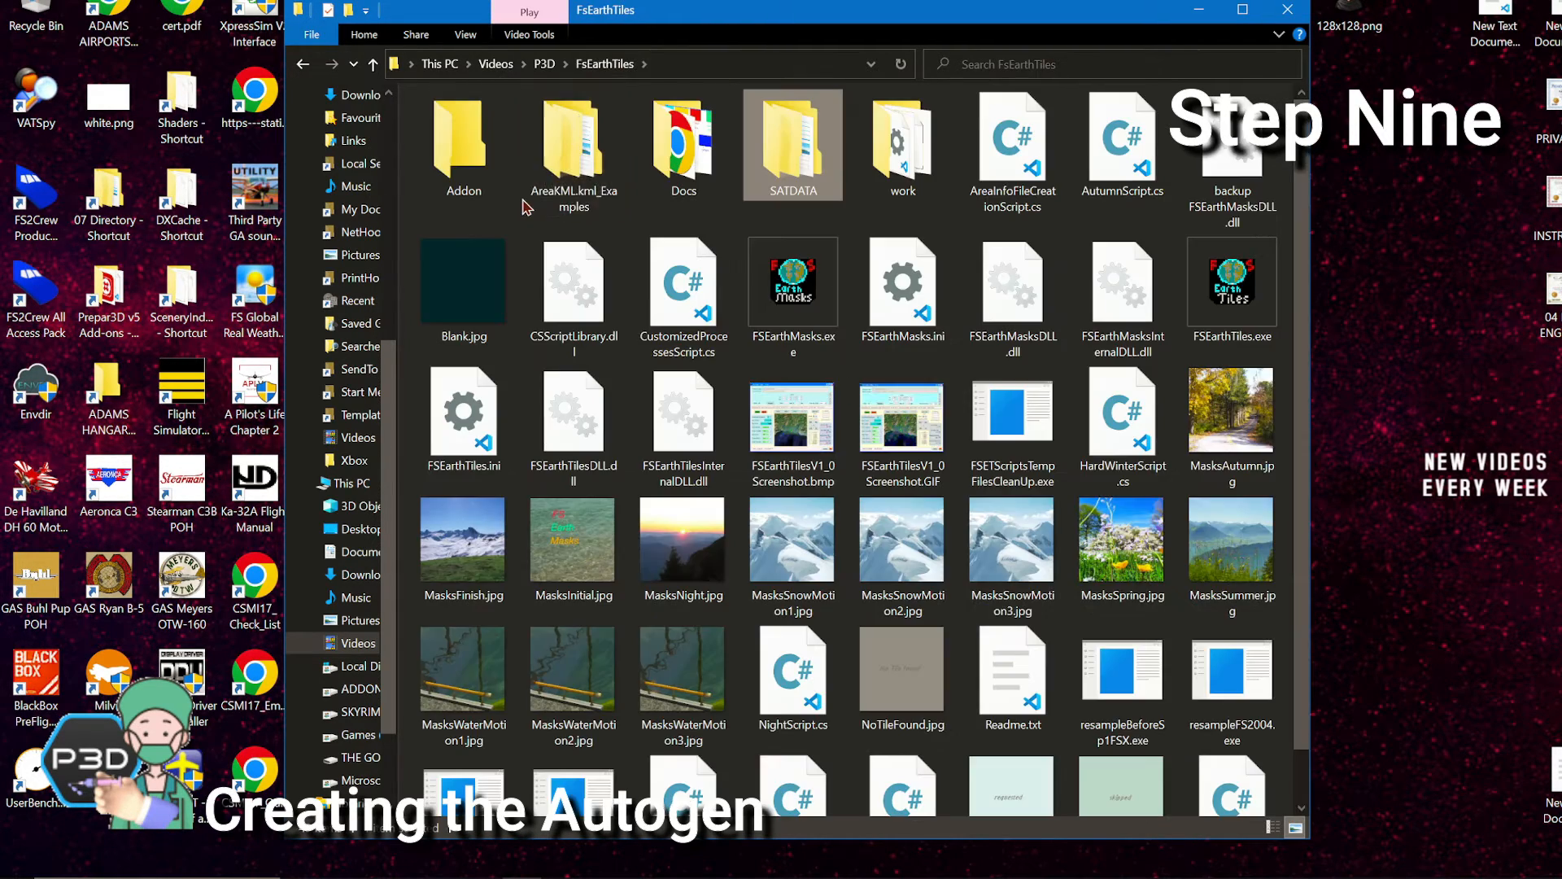
pyautogui.doubleClick(467, 135)
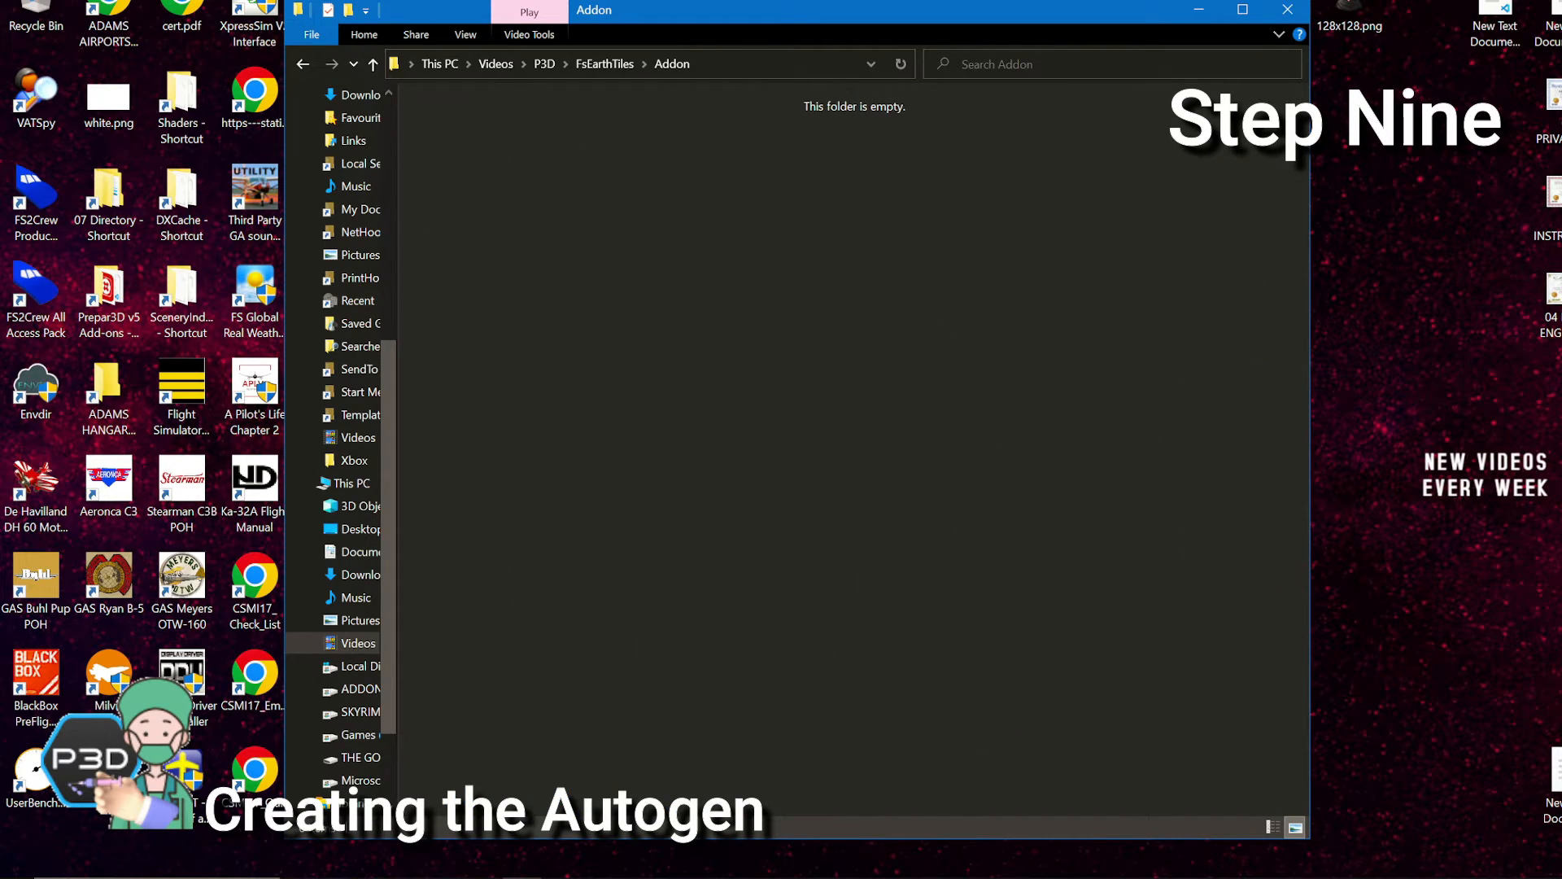
# Highlight all the BGL files in the New Caledonia scenery folder of P3D Scenery and return to the parent folder
pyautogui.hotkey('alt', 'Tab')
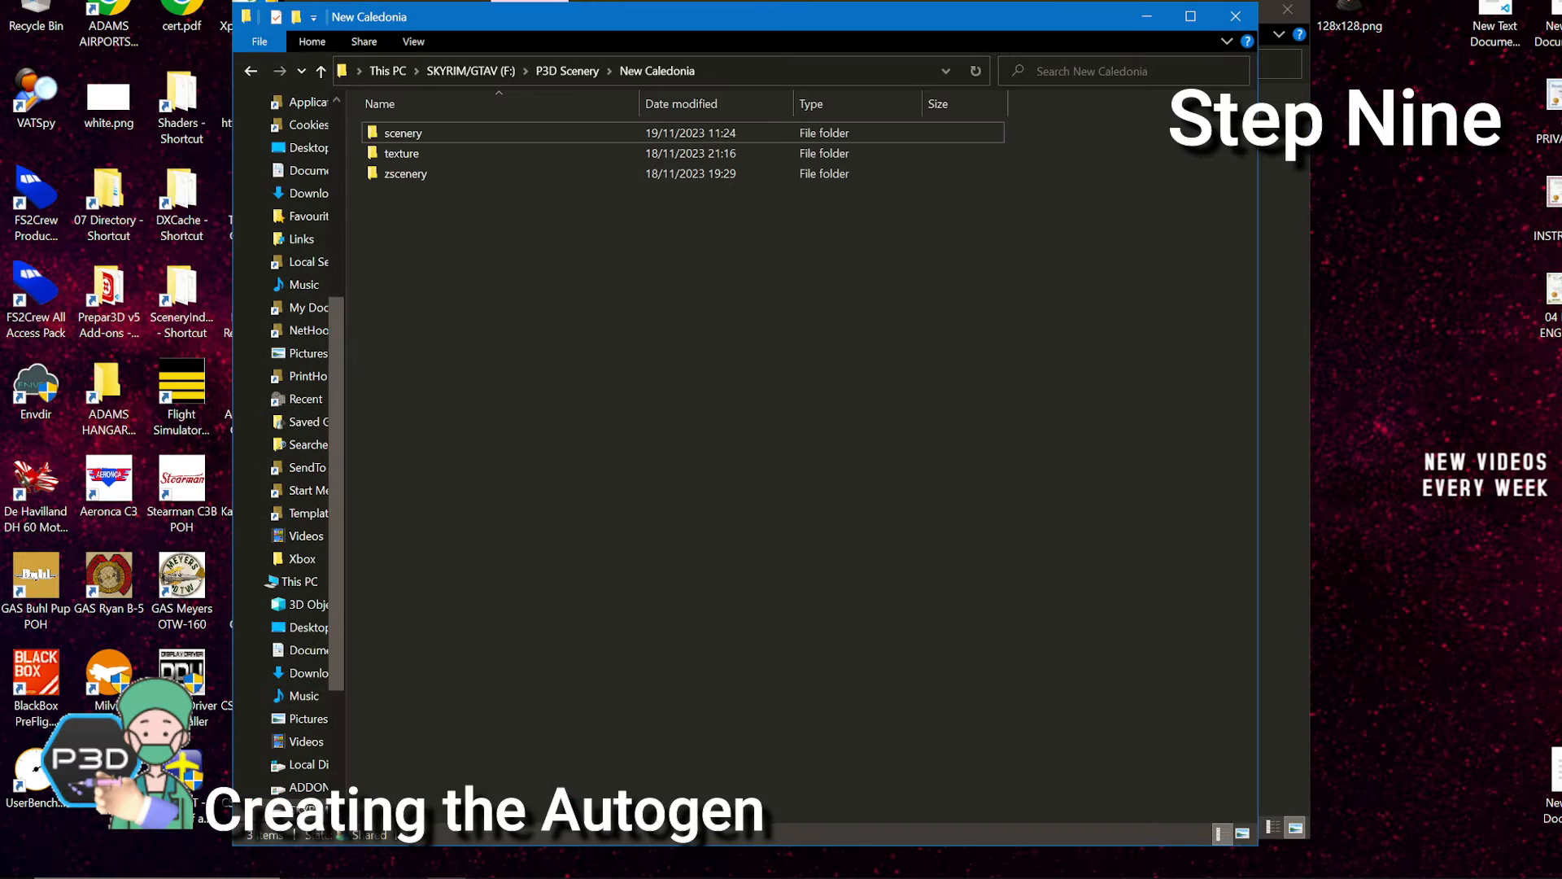
pyautogui.click(559, 138)
pyautogui.doubleClick(506, 139)
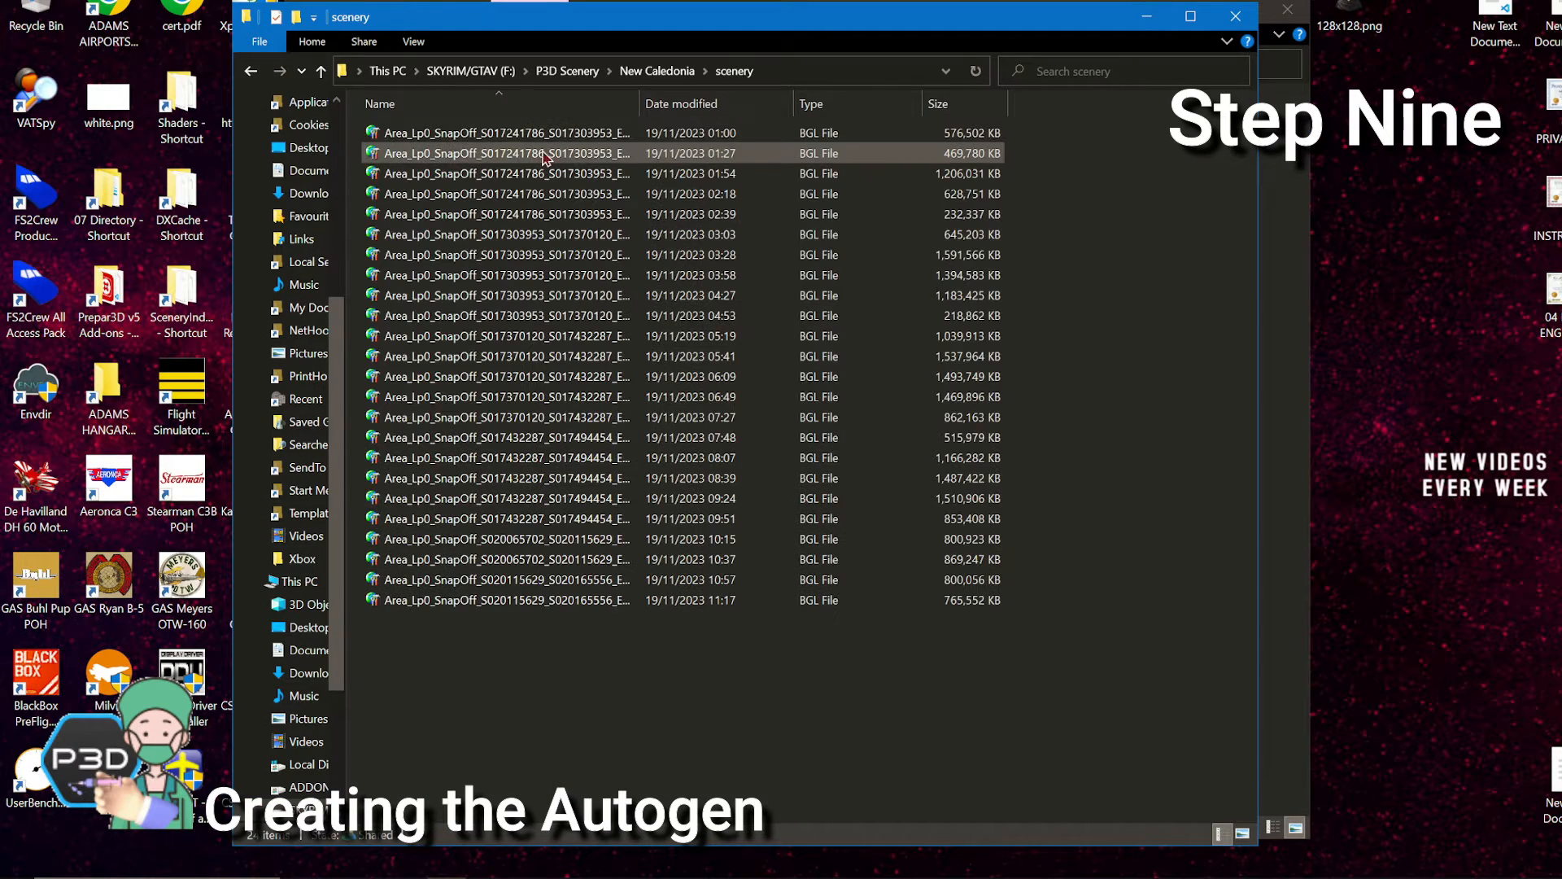
pyautogui.moveTo(546, 678); pyautogui.dragTo(671, 134)
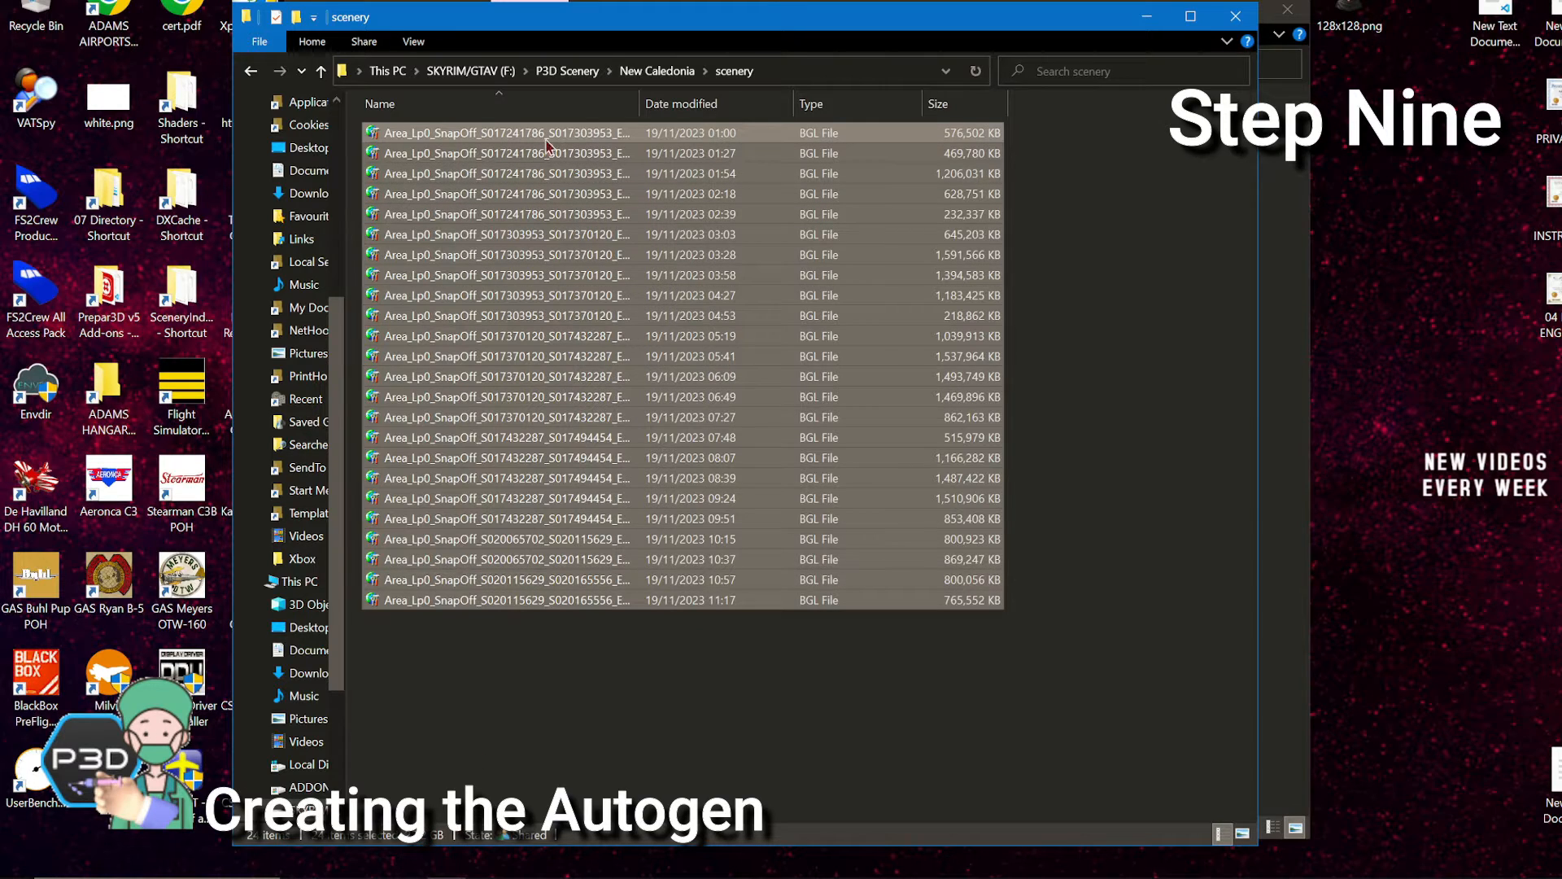
pyautogui.click(656, 71)
# Check the combined properties of the scenery and texture folders in New Caledonia
pyautogui.moveTo(1049, 129); pyautogui.dragTo(954, 157)
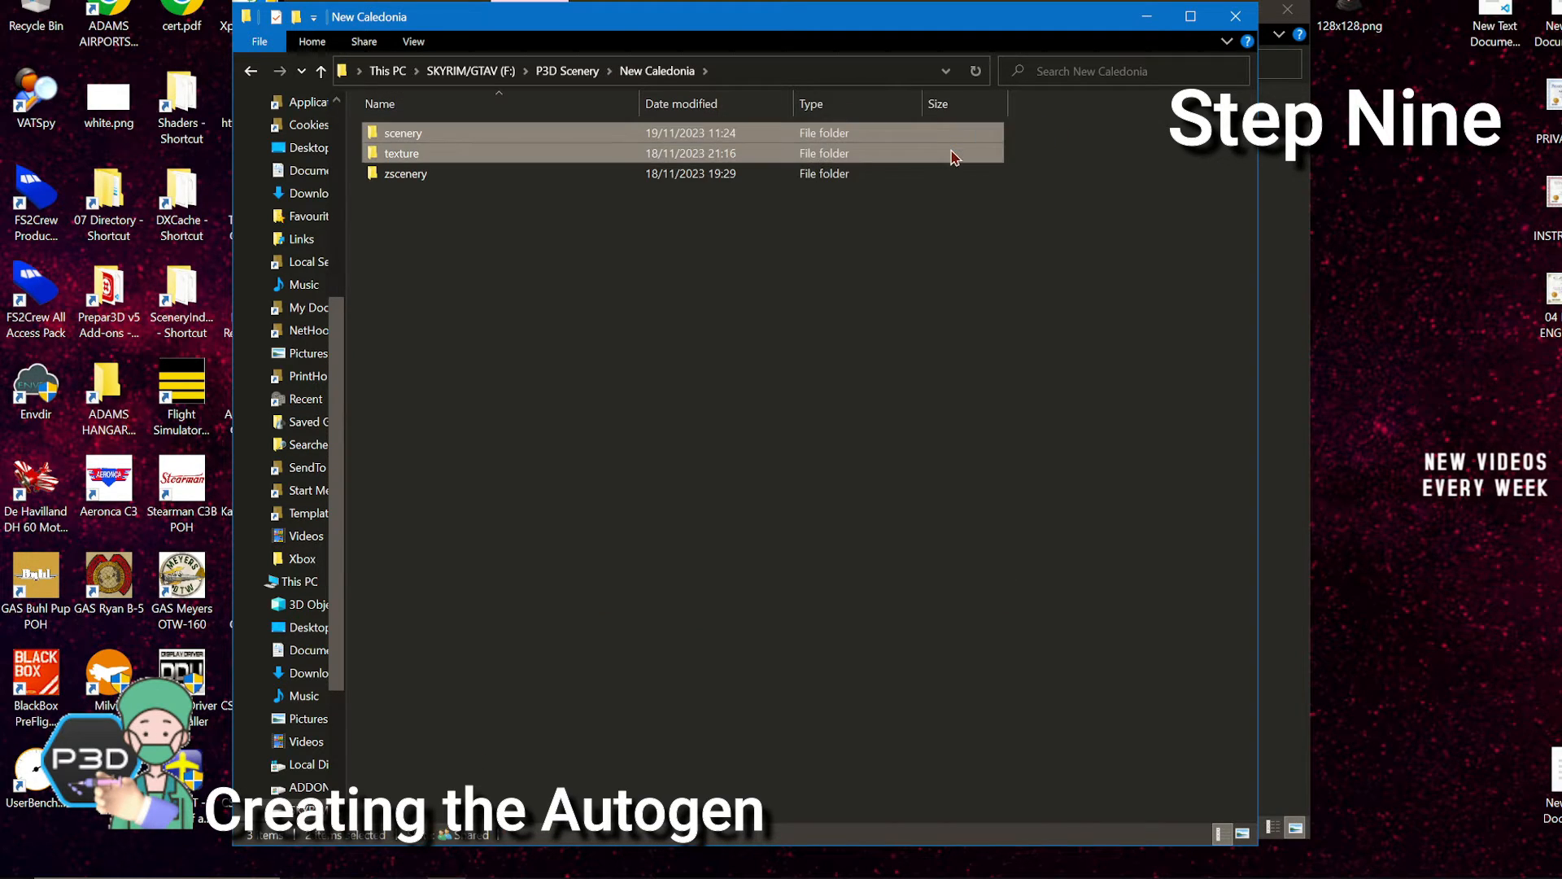
pyautogui.rightClick(954, 157)
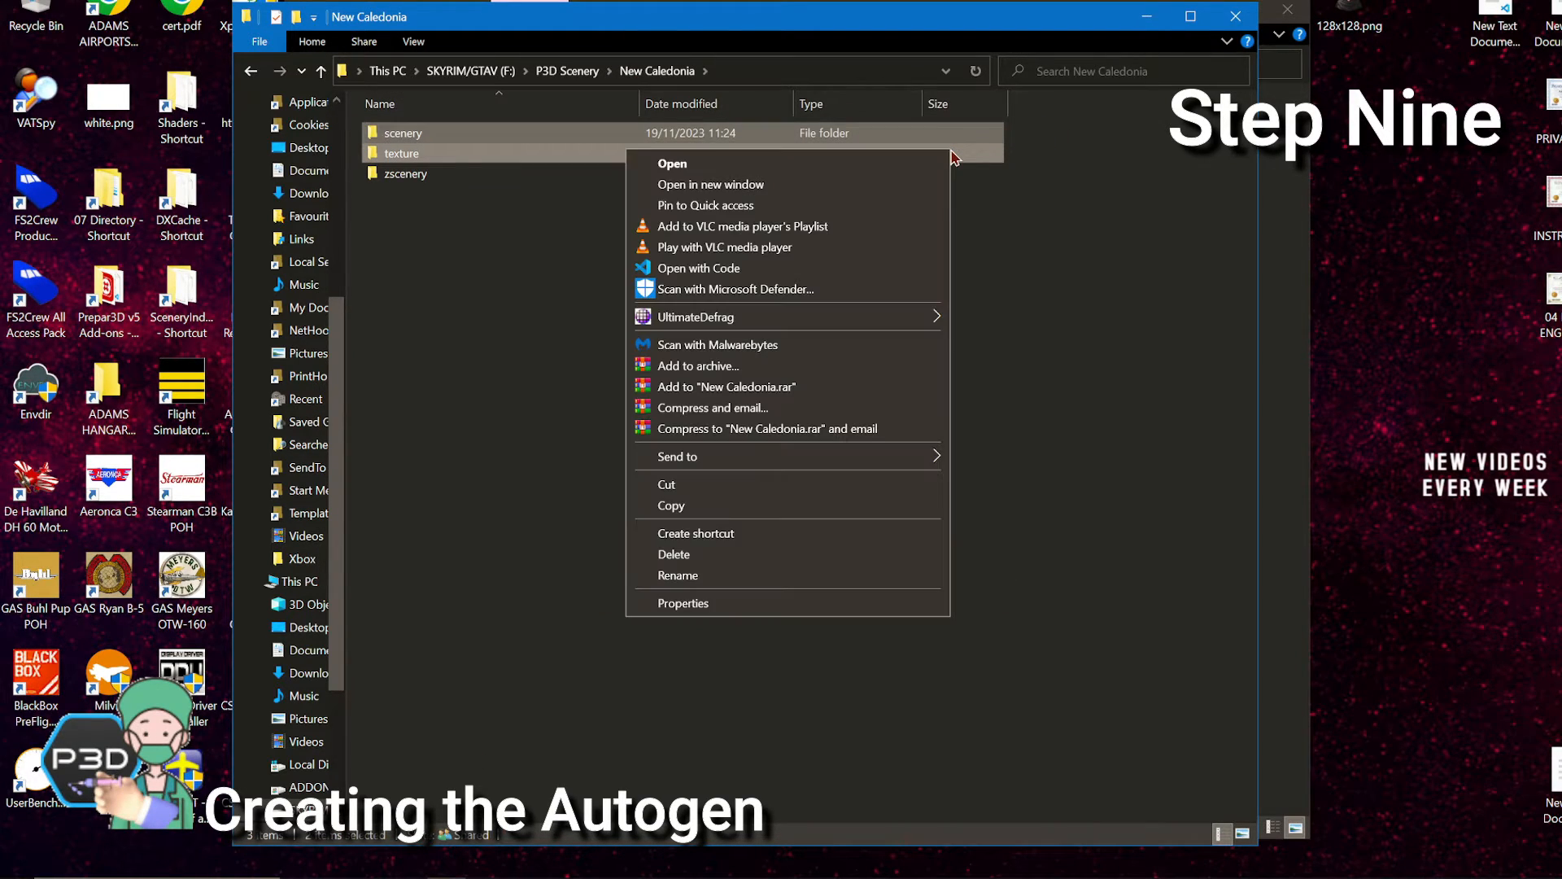
pyautogui.click(718, 605)
pyautogui.click(1182, 552)
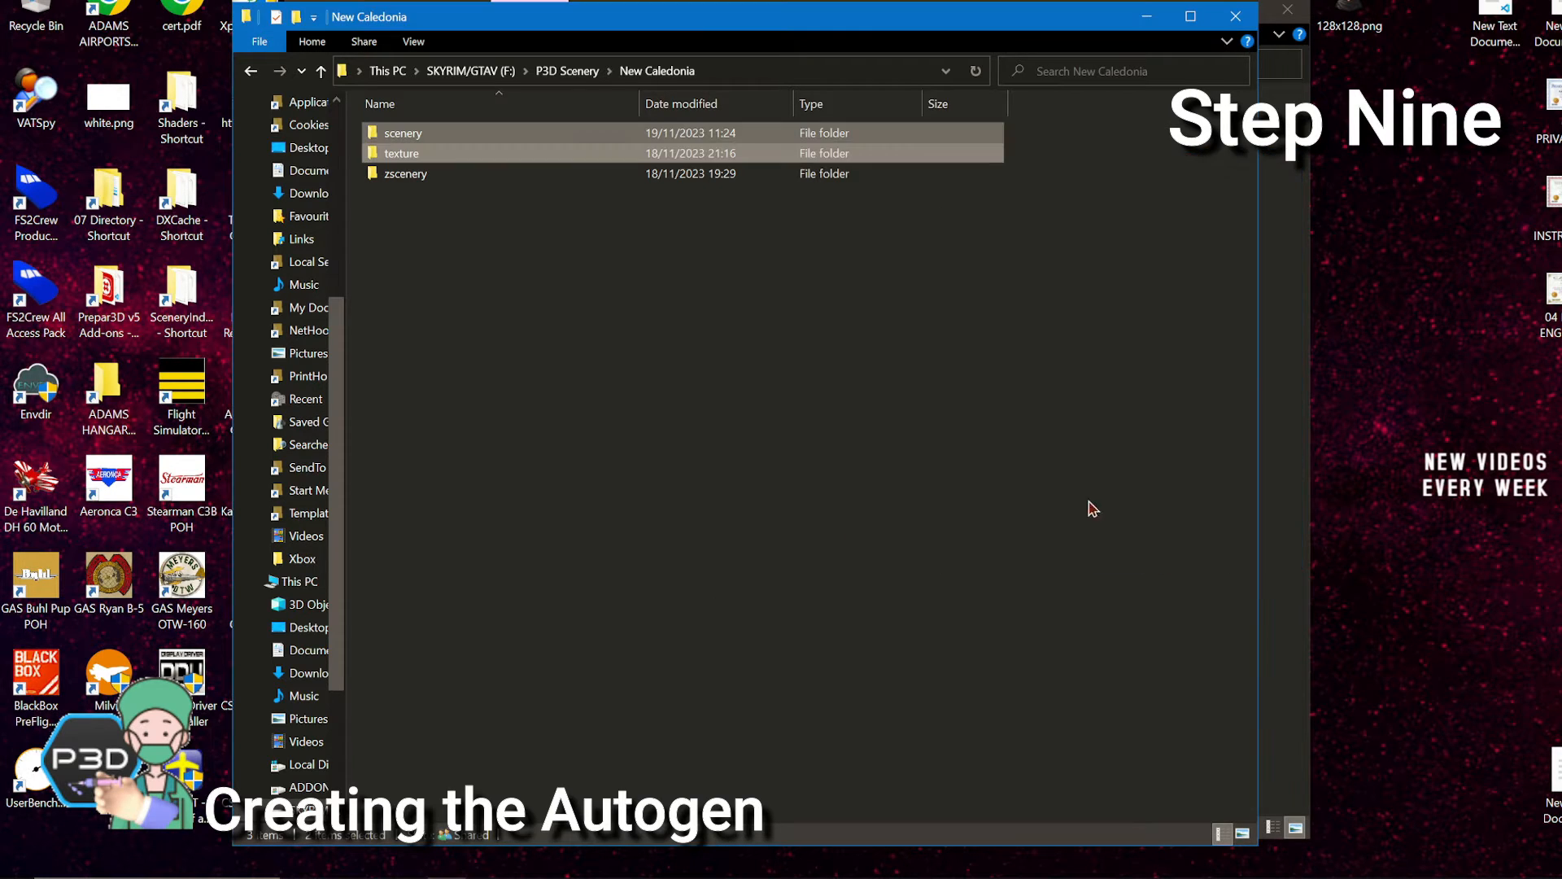
pyautogui.click(1088, 510)
pyautogui.rightClick(471, 176)
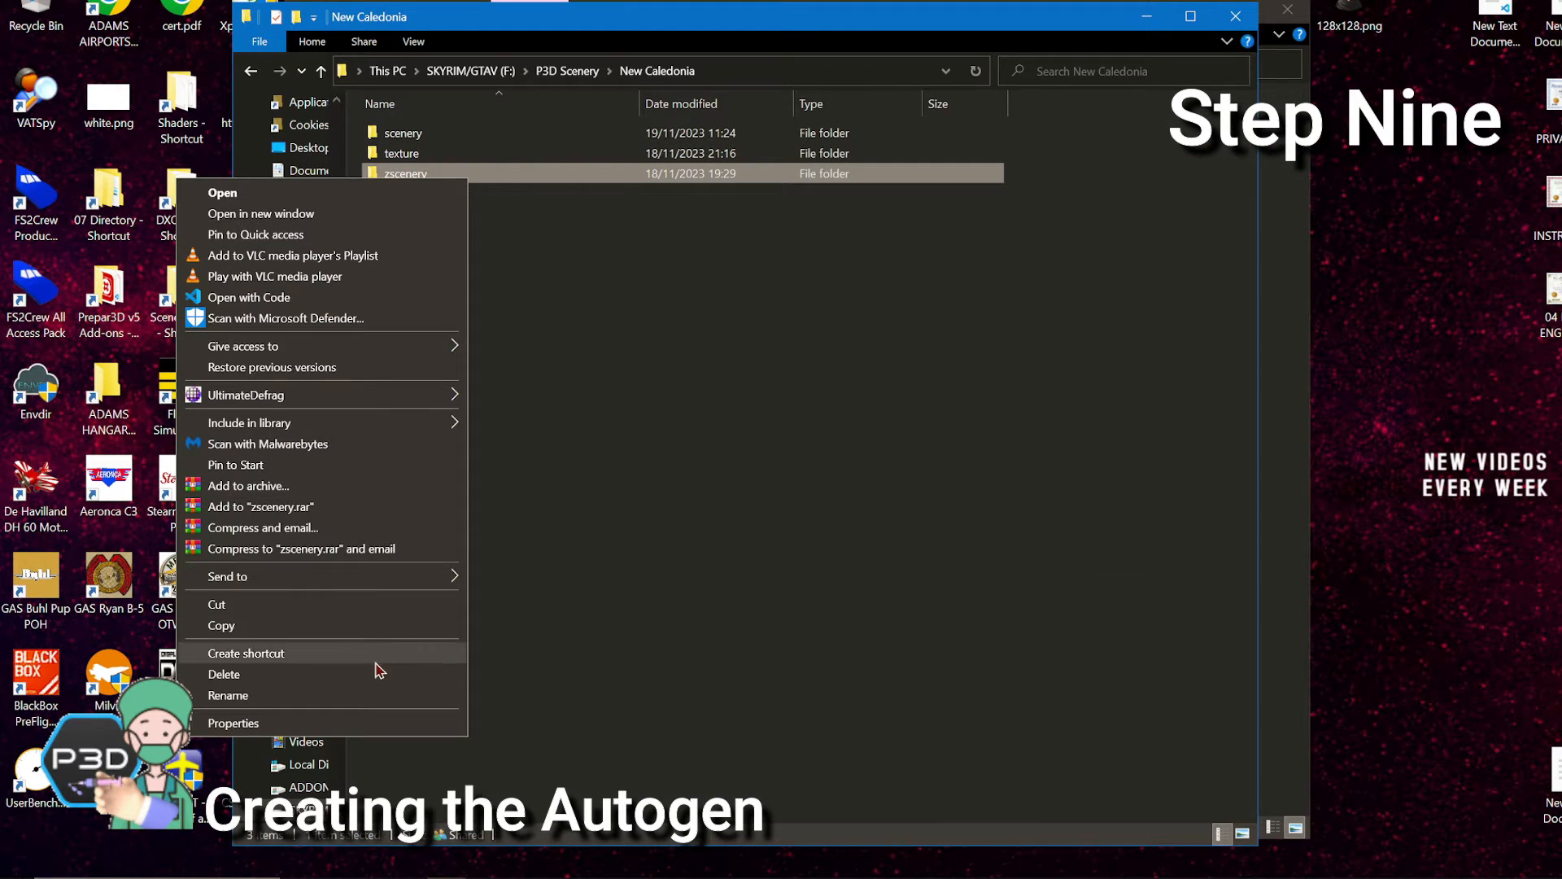
pyautogui.click(813, 553)
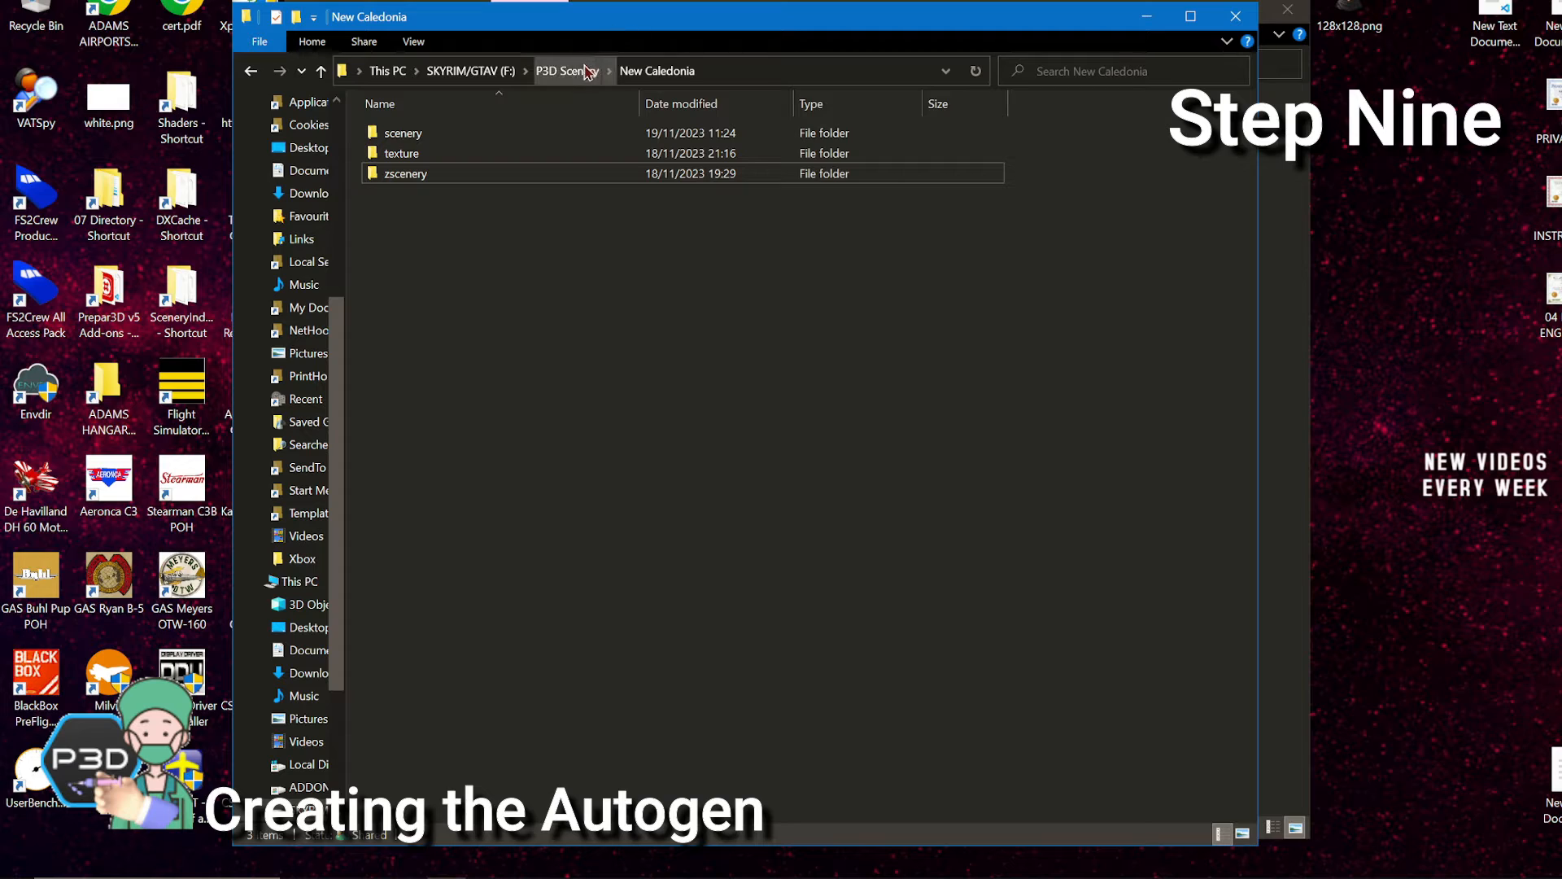
# Minimise the New Caledonia window and highlight the Masks, Orthophotos, Tiles, Previews and OSM_data folders in OrthoXpP3d
pyautogui.click(1145, 18)
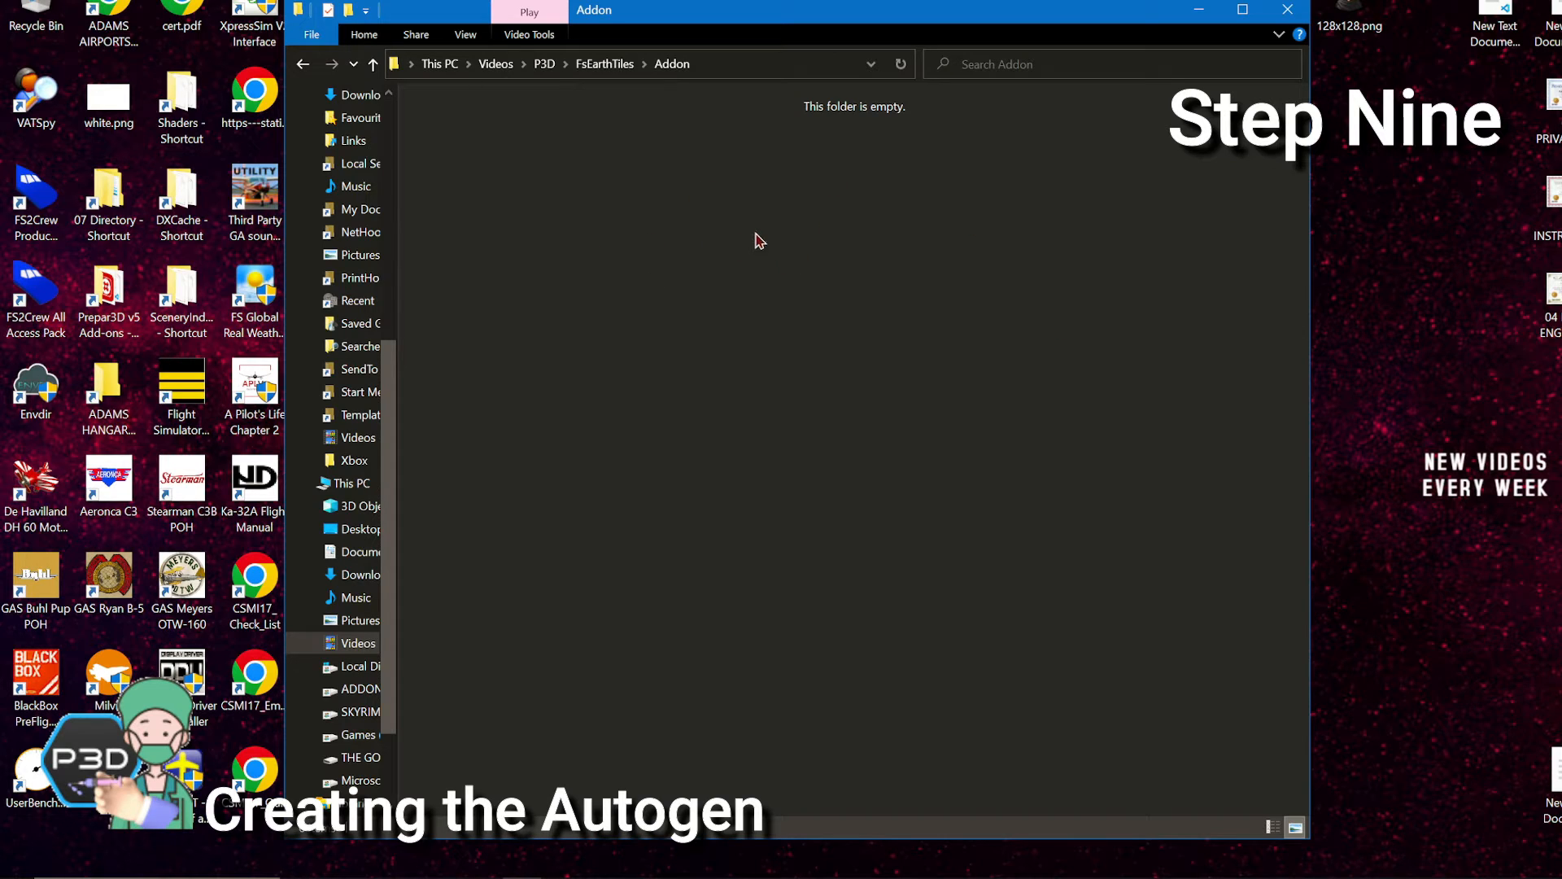
pyautogui.click(604, 63)
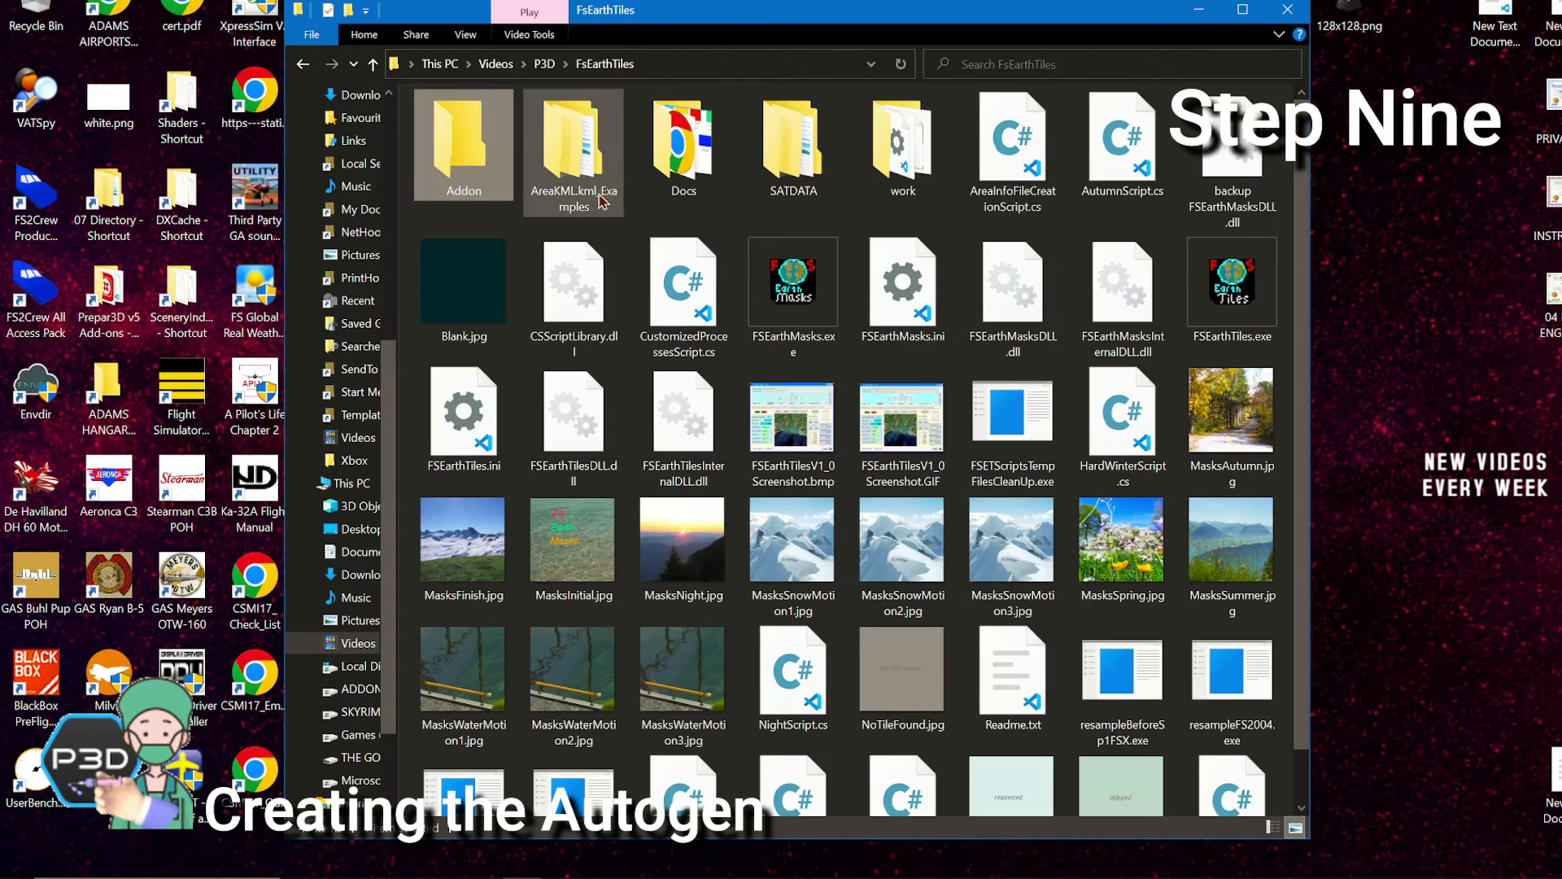
pyautogui.click(545, 64)
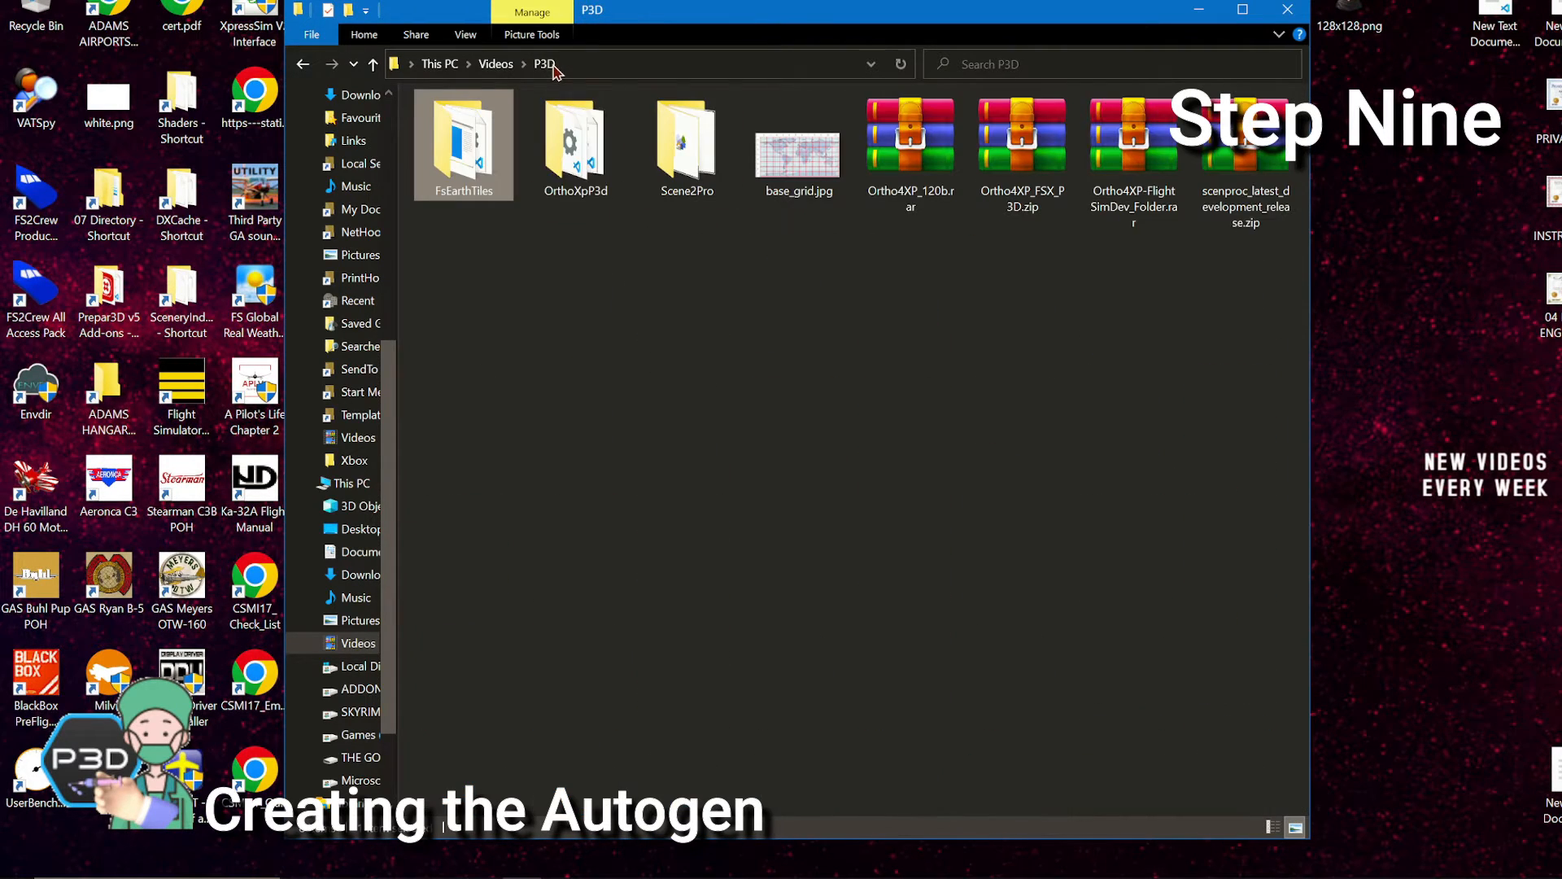
pyautogui.doubleClick(570, 160)
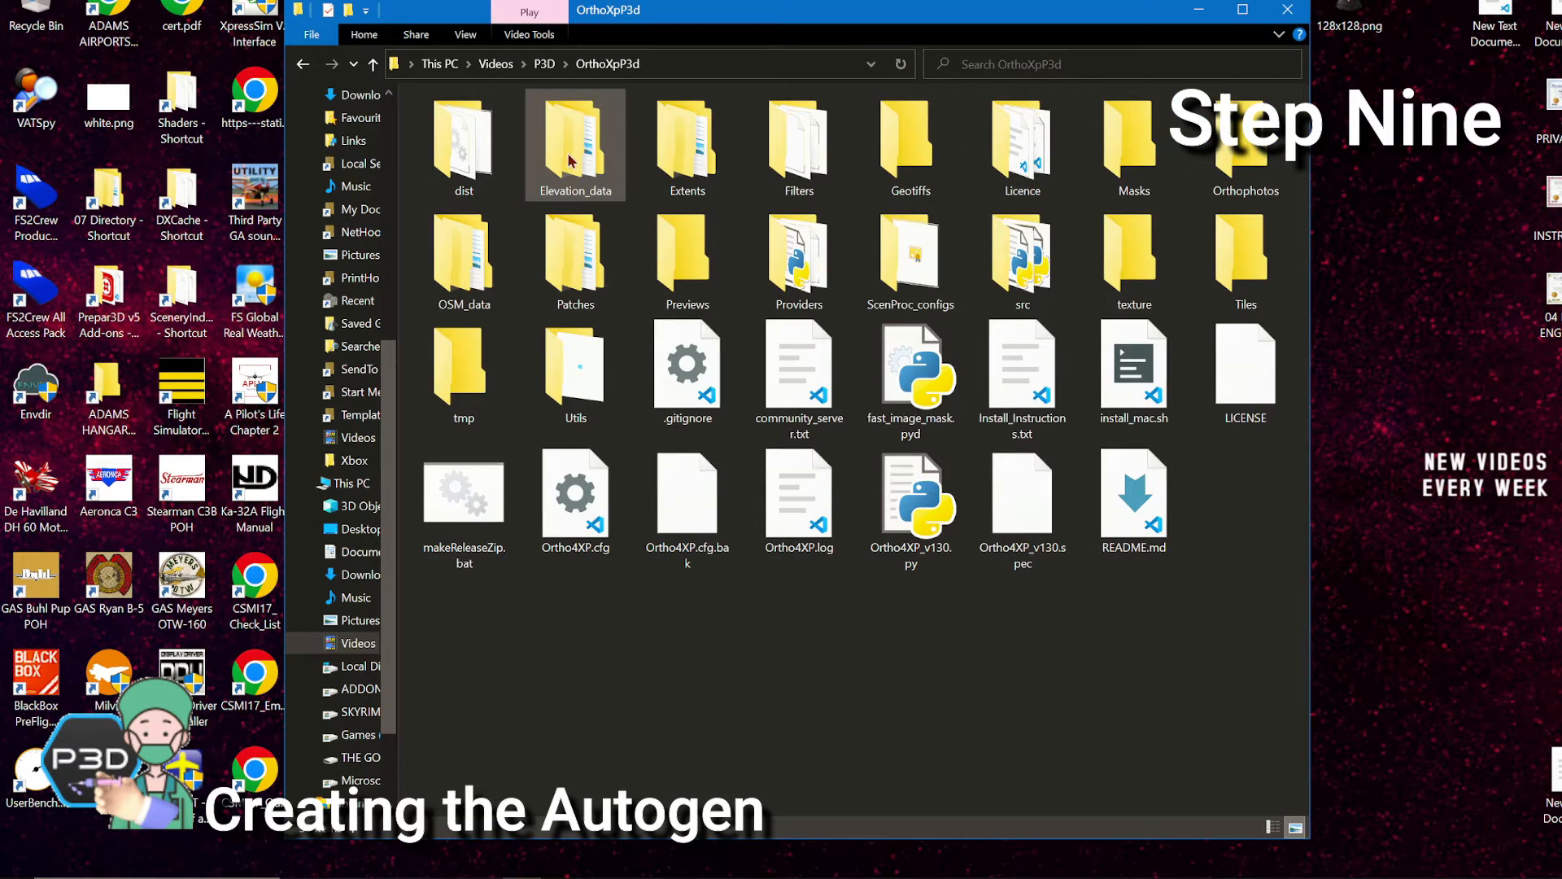
pyautogui.click(1137, 153)
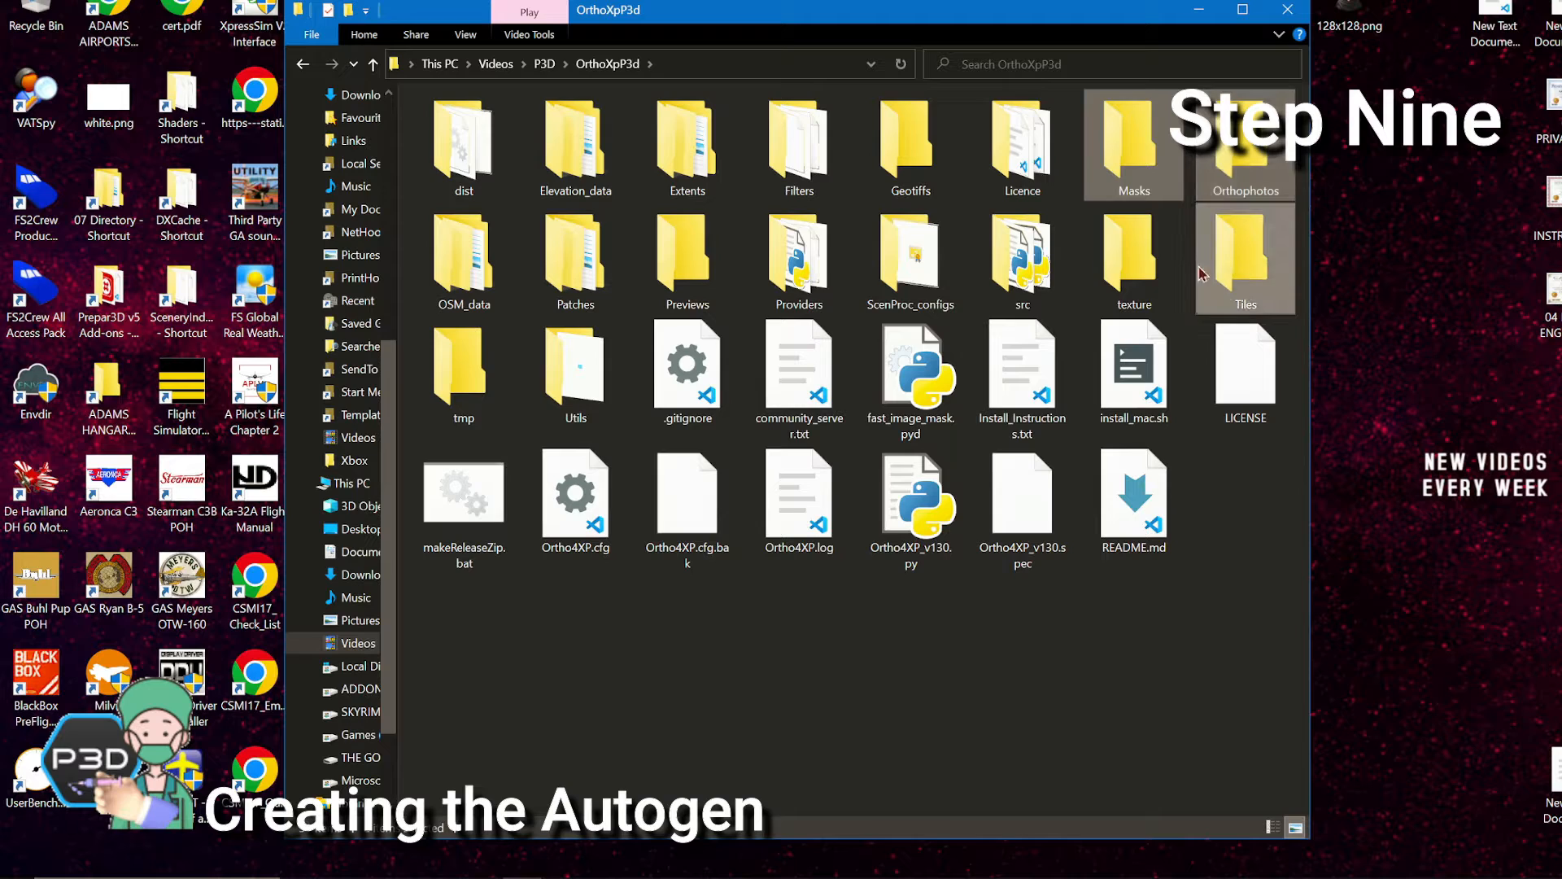
pyautogui.keyDown('ctrl'); pyautogui.click(690, 284); pyautogui.keyUp('ctrl')
pyautogui.keyDown('ctrl'); pyautogui.click(488, 269); pyautogui.keyUp('ctrl')
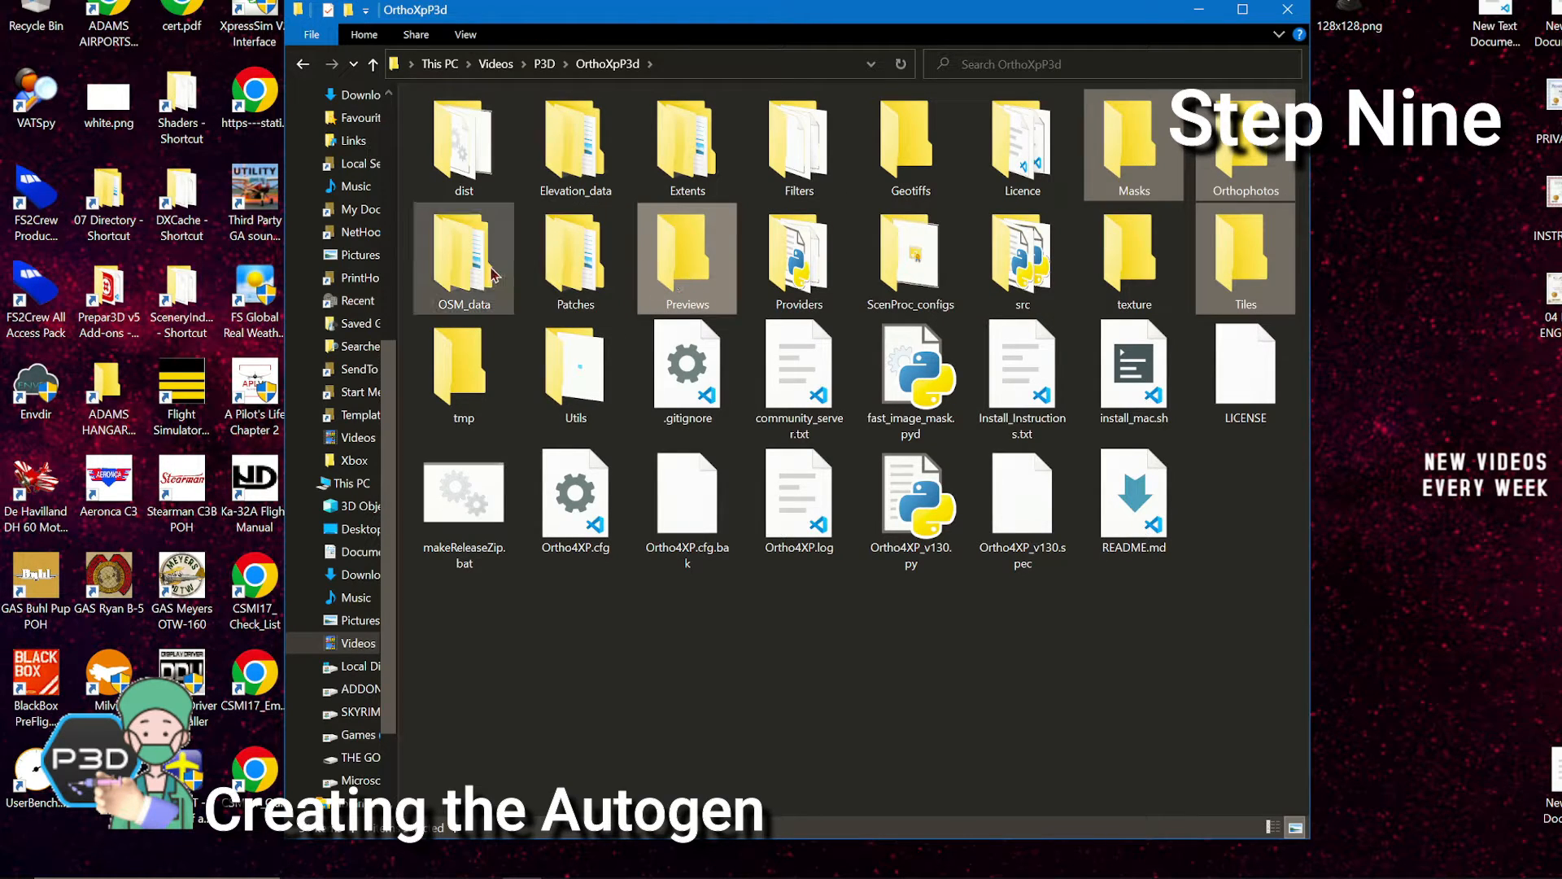
pyautogui.click(808, 727)
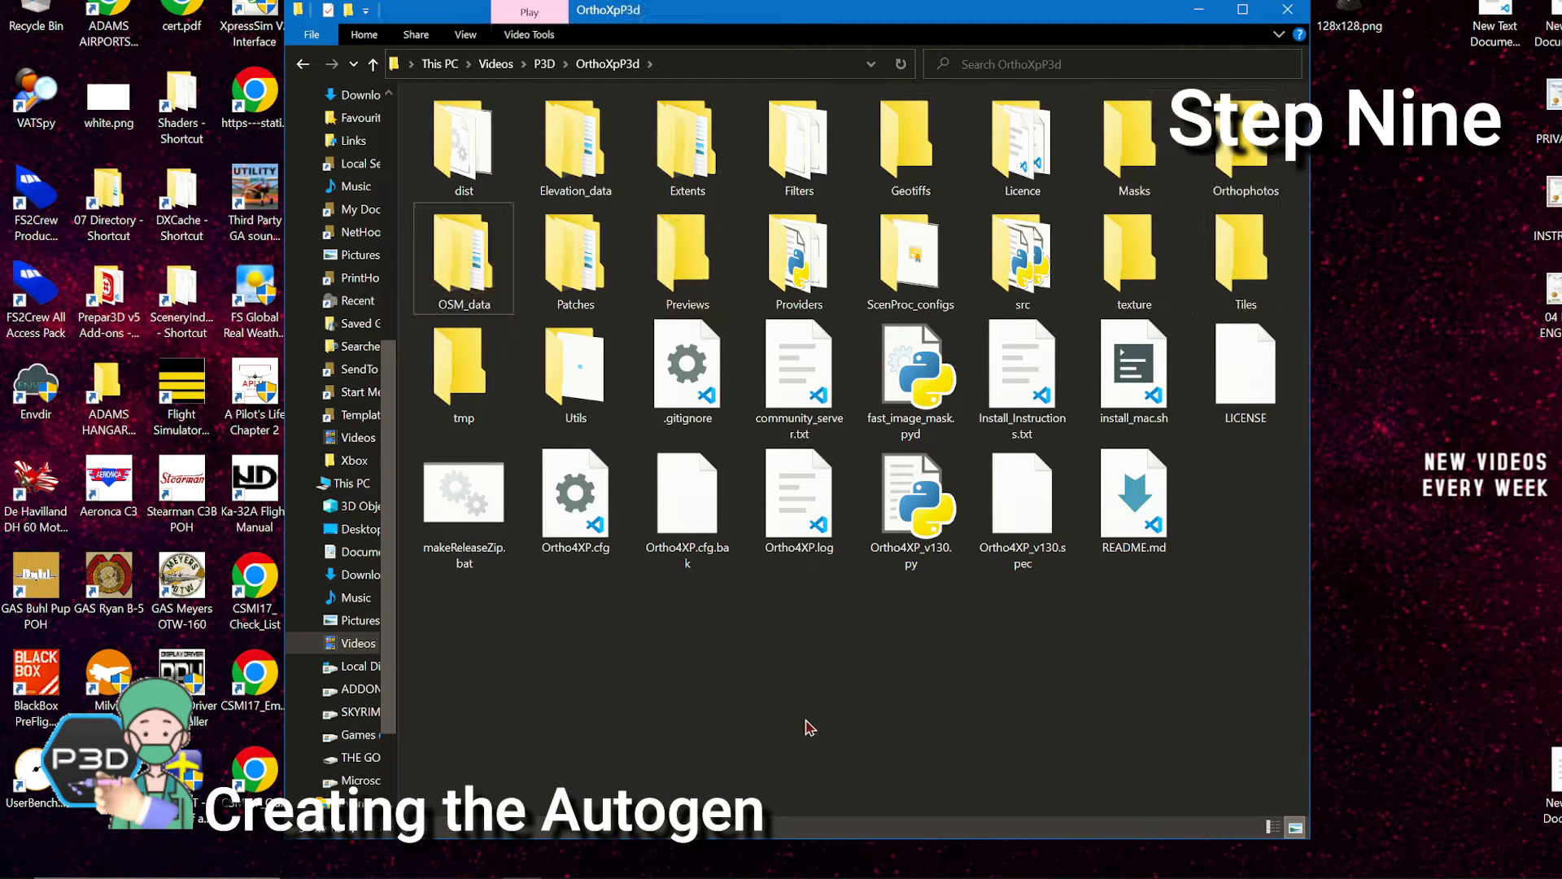
# View the scenproc OSM files for the Porta Vila tile -18+168 in OSM_data, and close the folder window
pyautogui.click(460, 258)
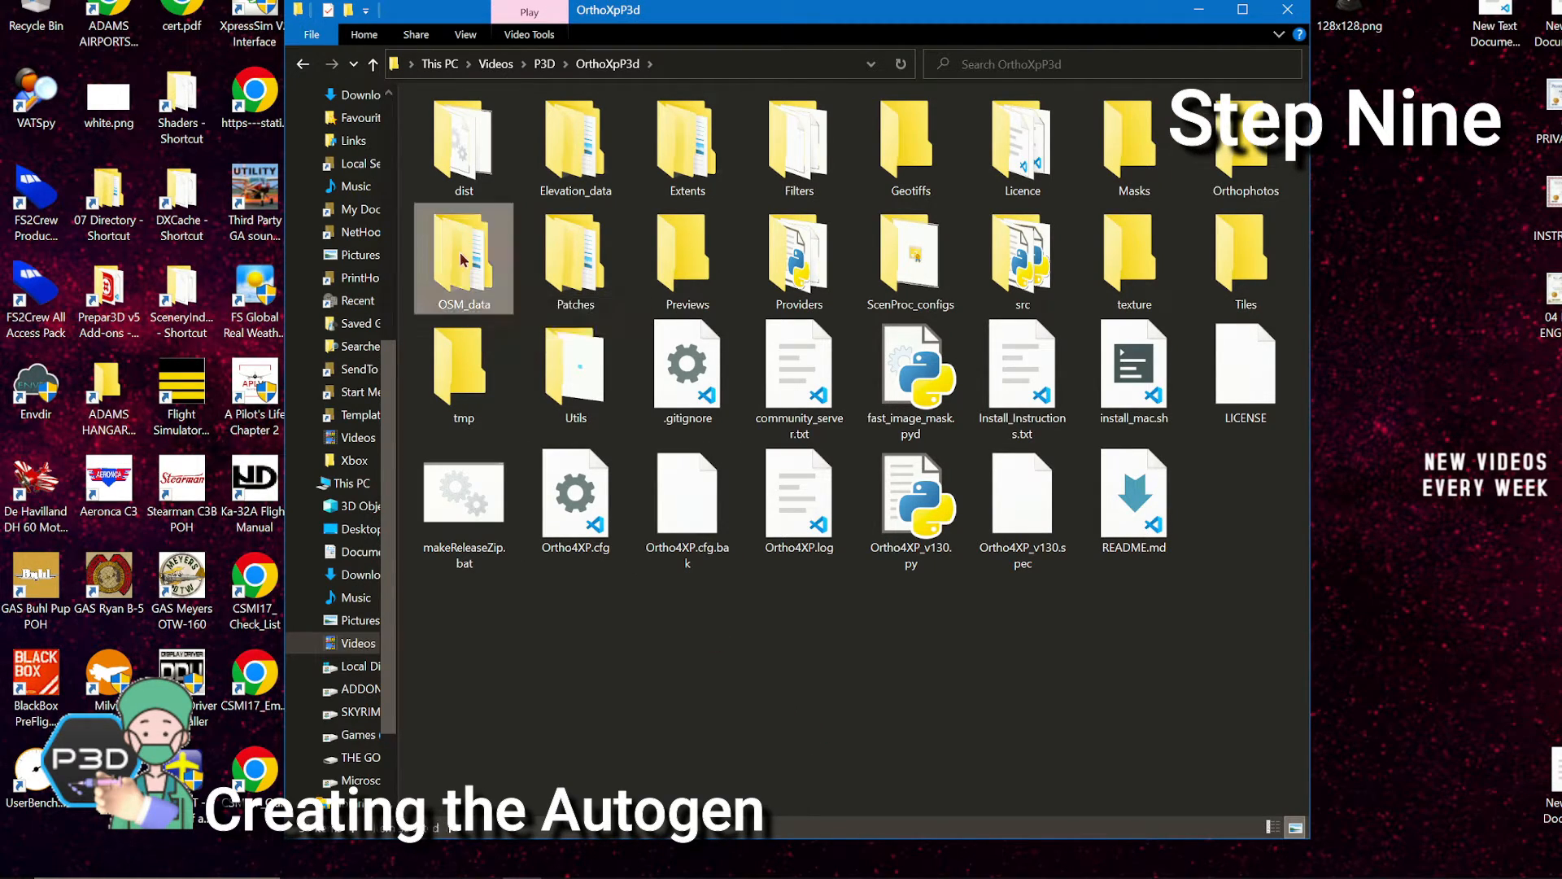
pyautogui.doubleClick(461, 259)
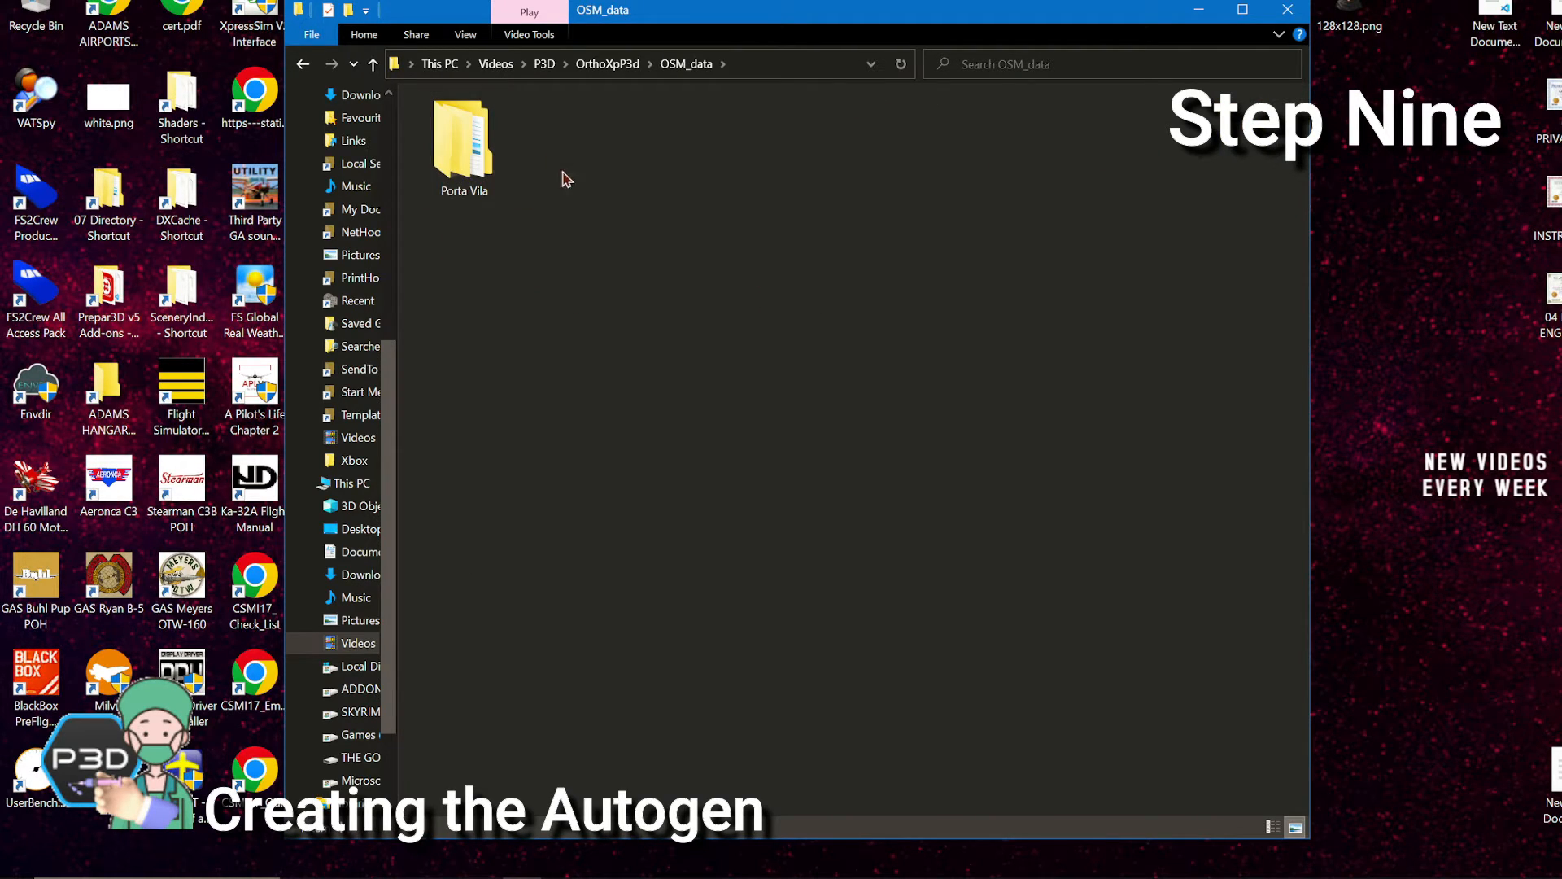
pyautogui.click(480, 199)
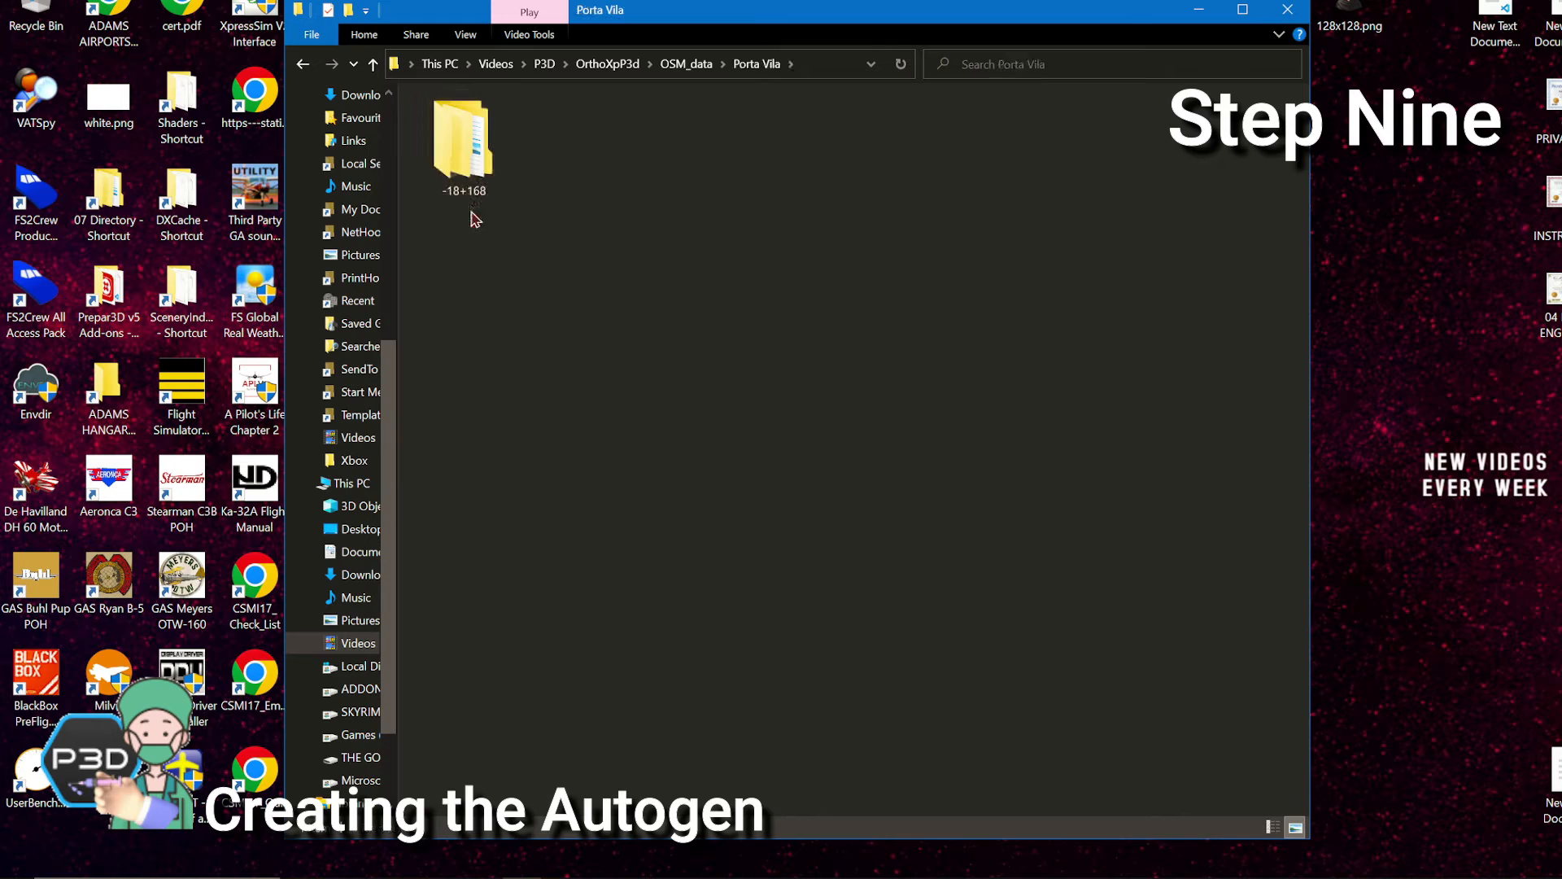
pyautogui.doubleClick(472, 193)
pyautogui.doubleClick(464, 181)
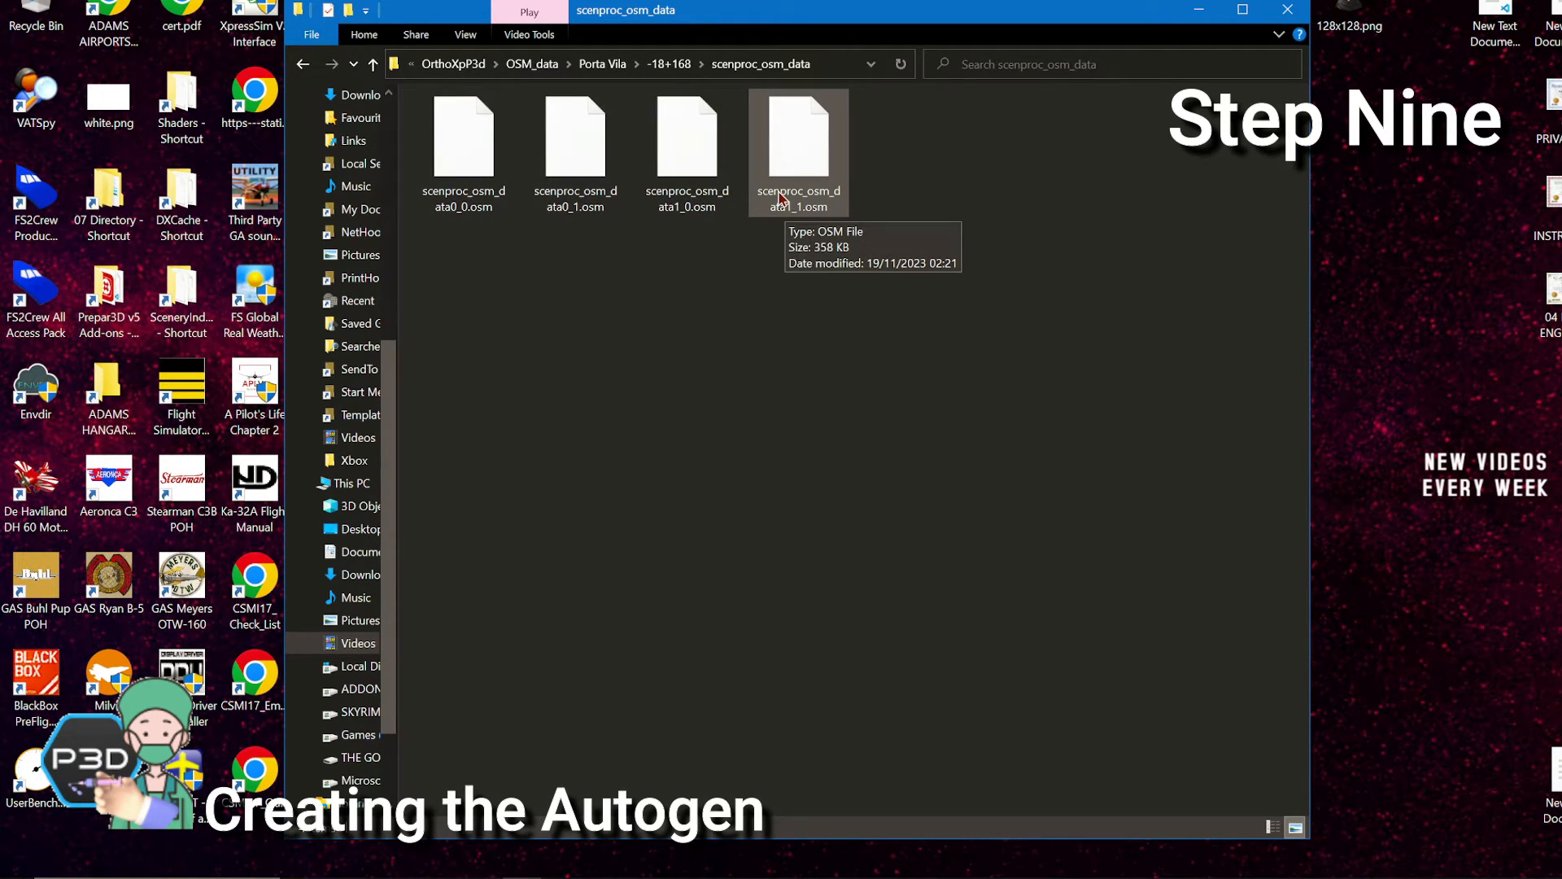
pyautogui.moveTo(495, 246); pyautogui.dragTo(1030, 139)
pyautogui.click(680, 109)
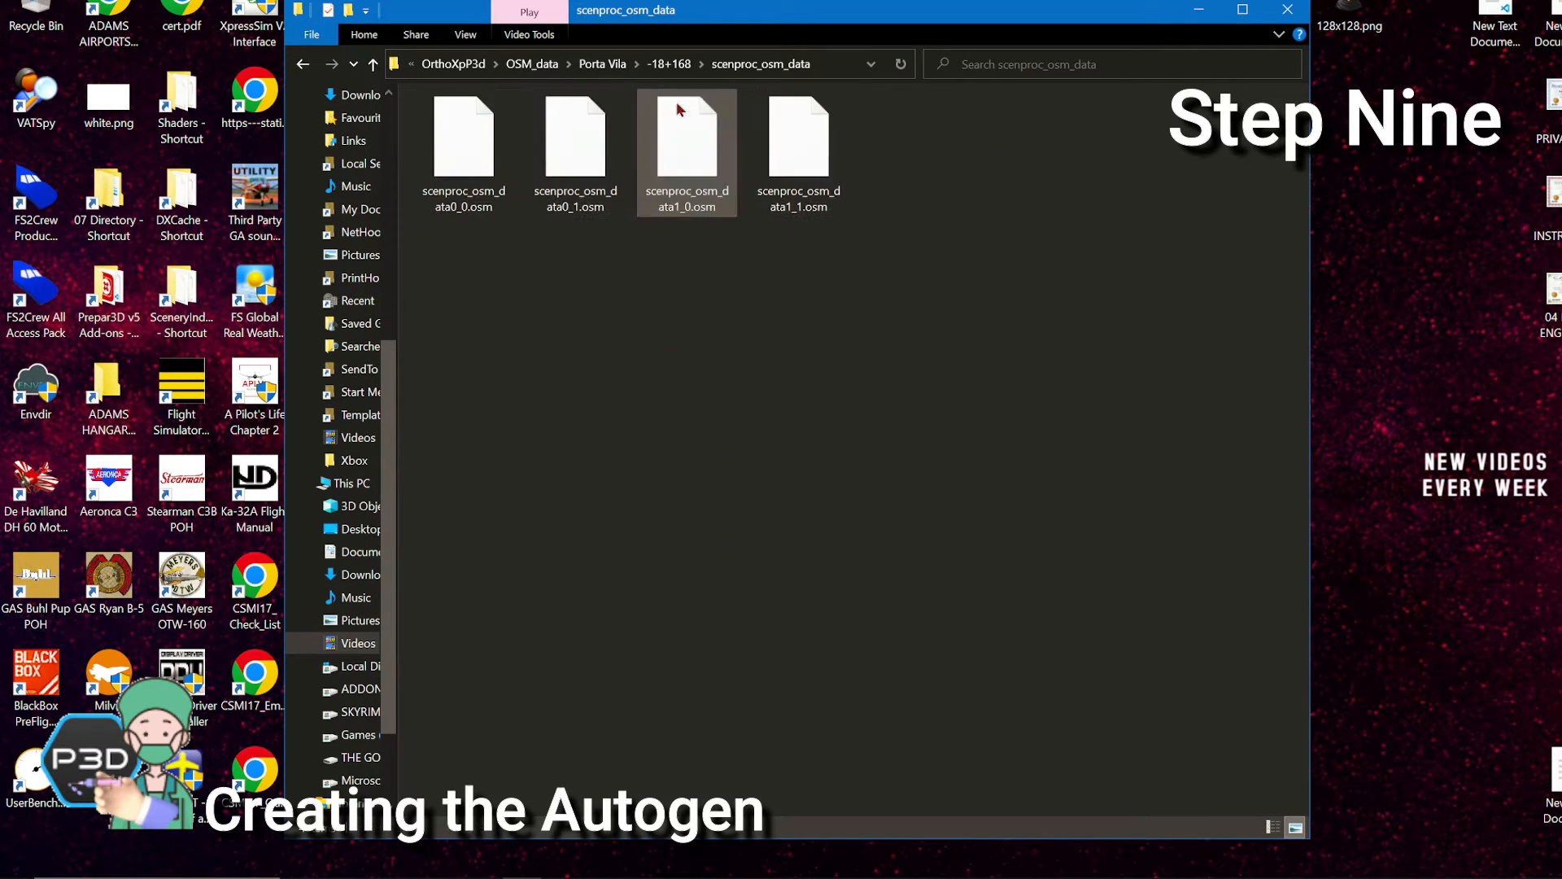
pyautogui.click(533, 65)
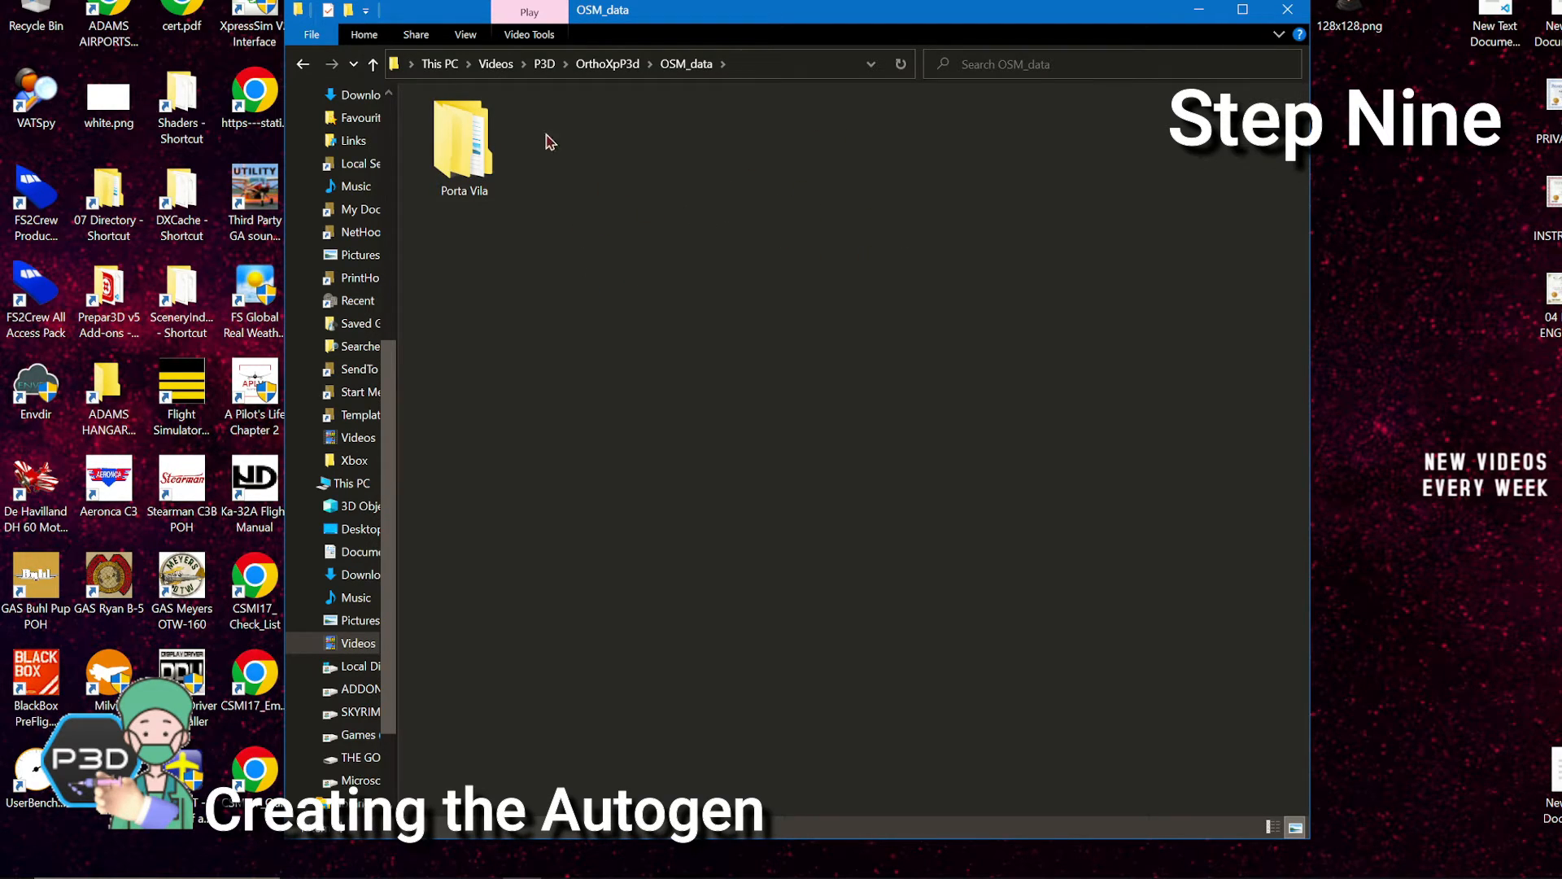
pyautogui.click(548, 68)
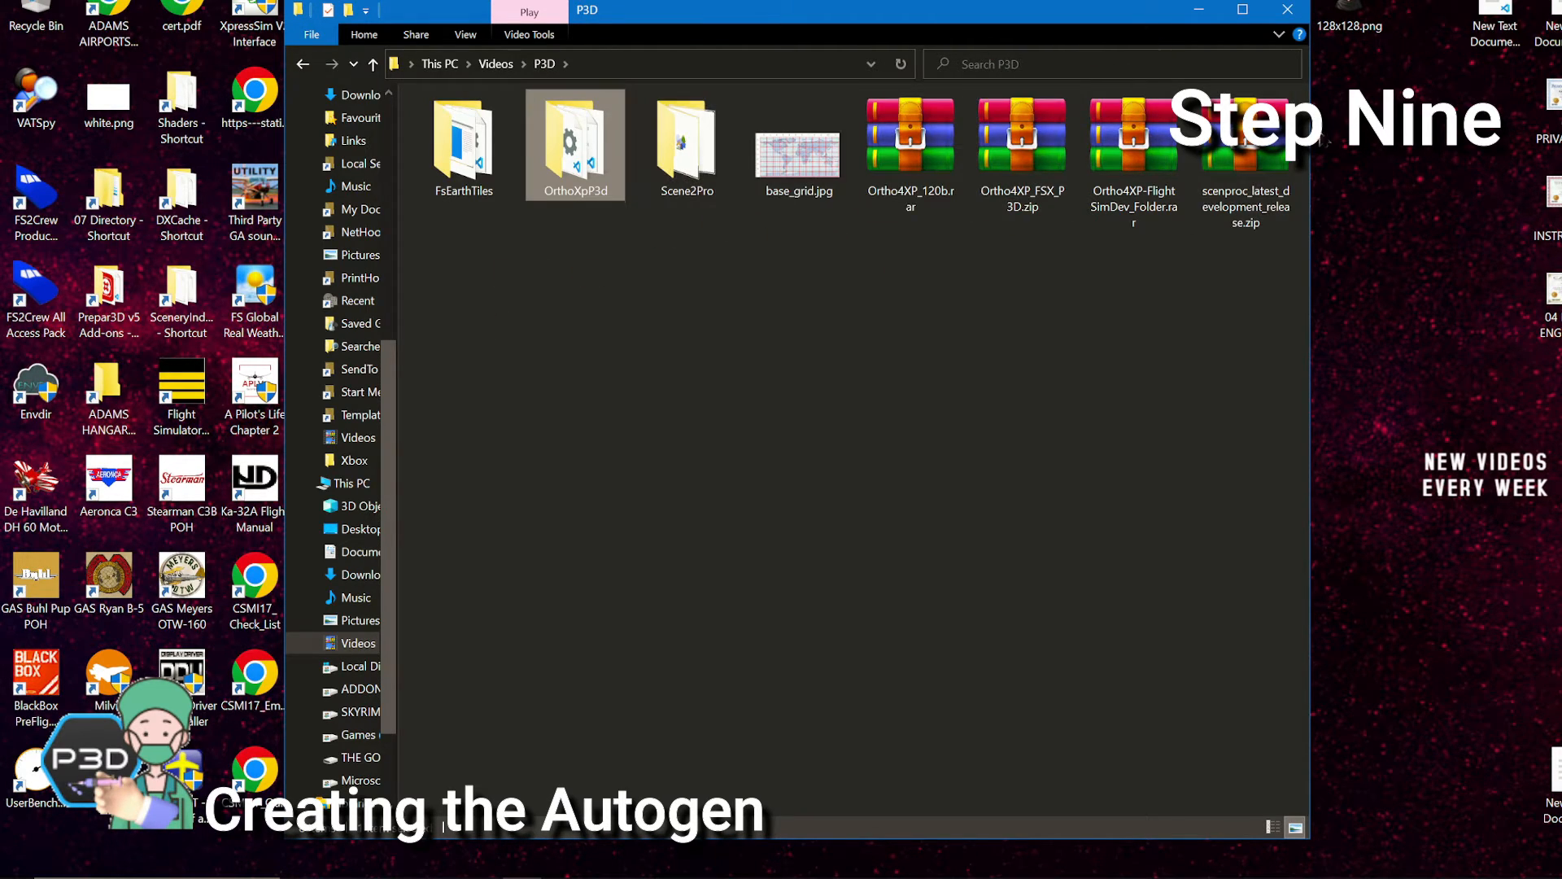
pyautogui.click(1283, 11)
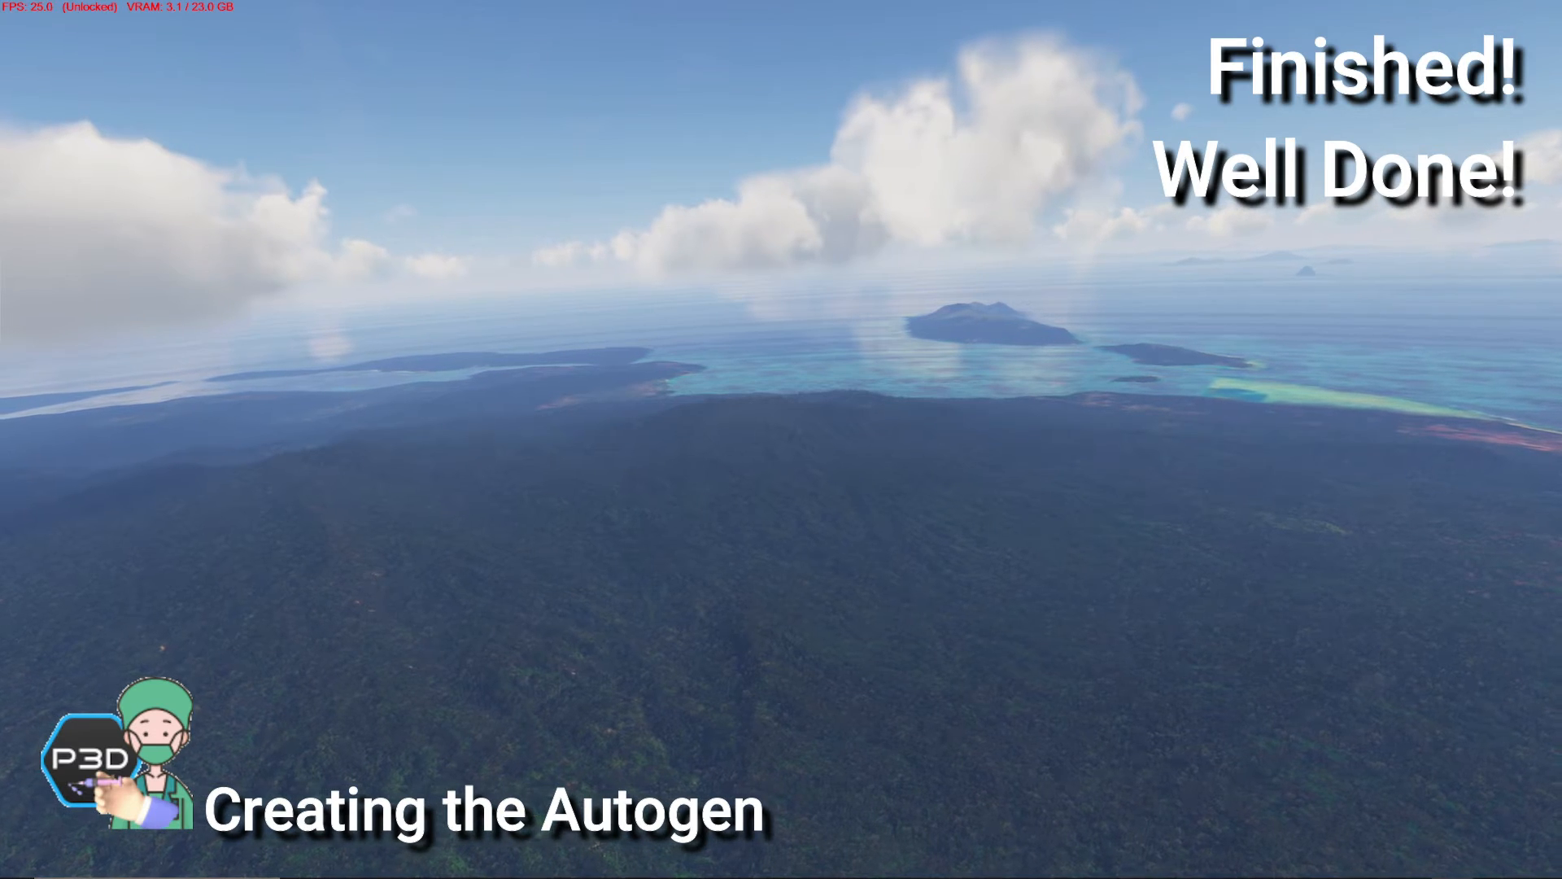
# View Screenshot (169).png from the FsEarthTiles Docs folder in IrfanView, and close both the image and the folder window
pyautogui.press('super+e')
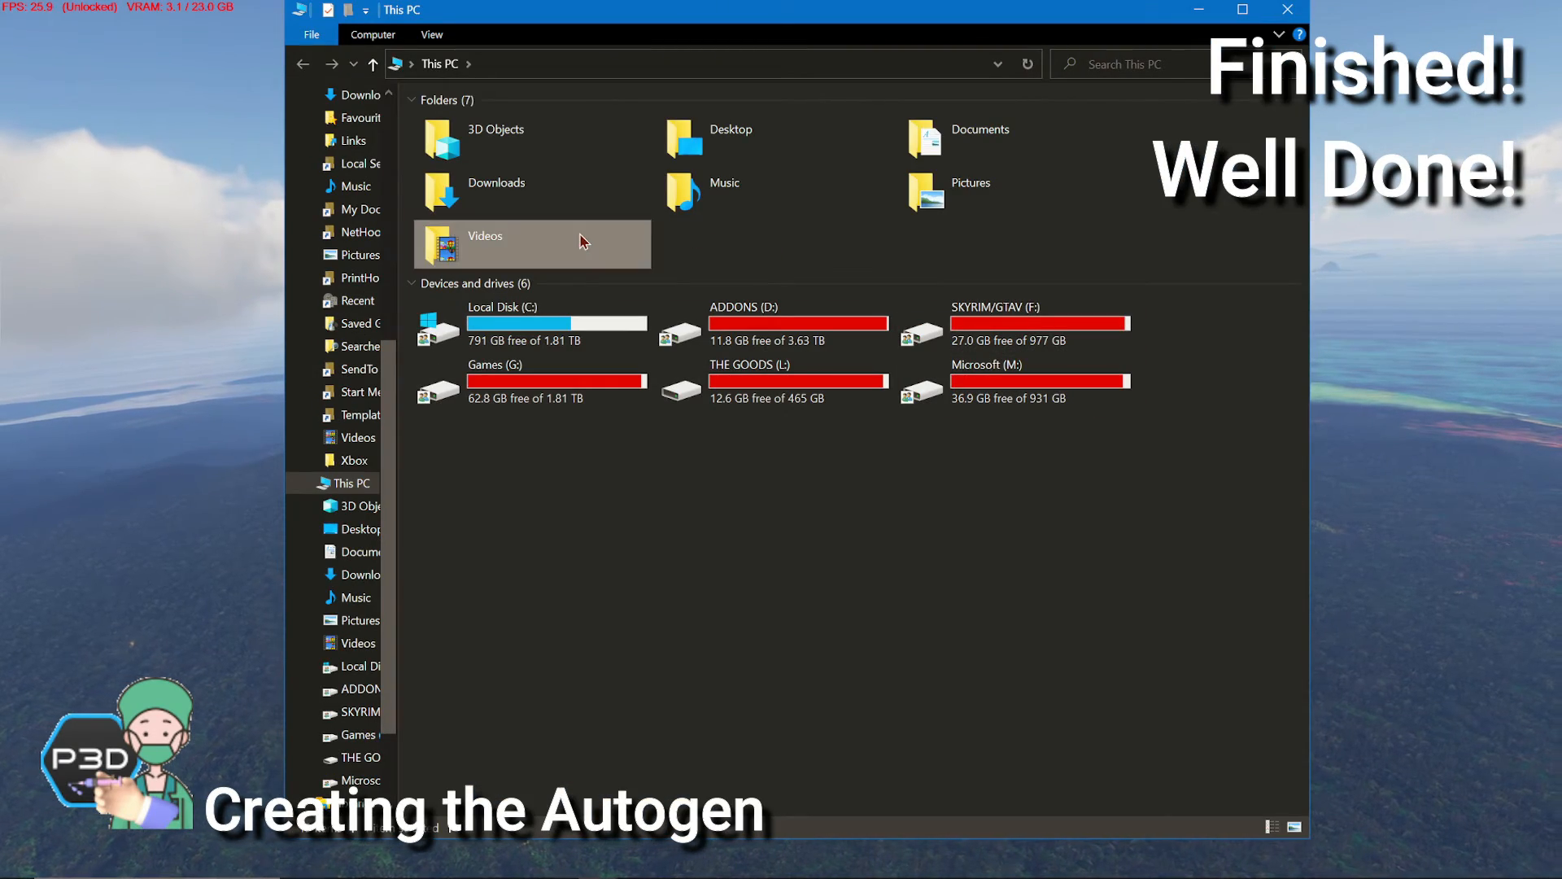
pyautogui.doubleClick(600, 230)
pyautogui.doubleClick(1013, 146)
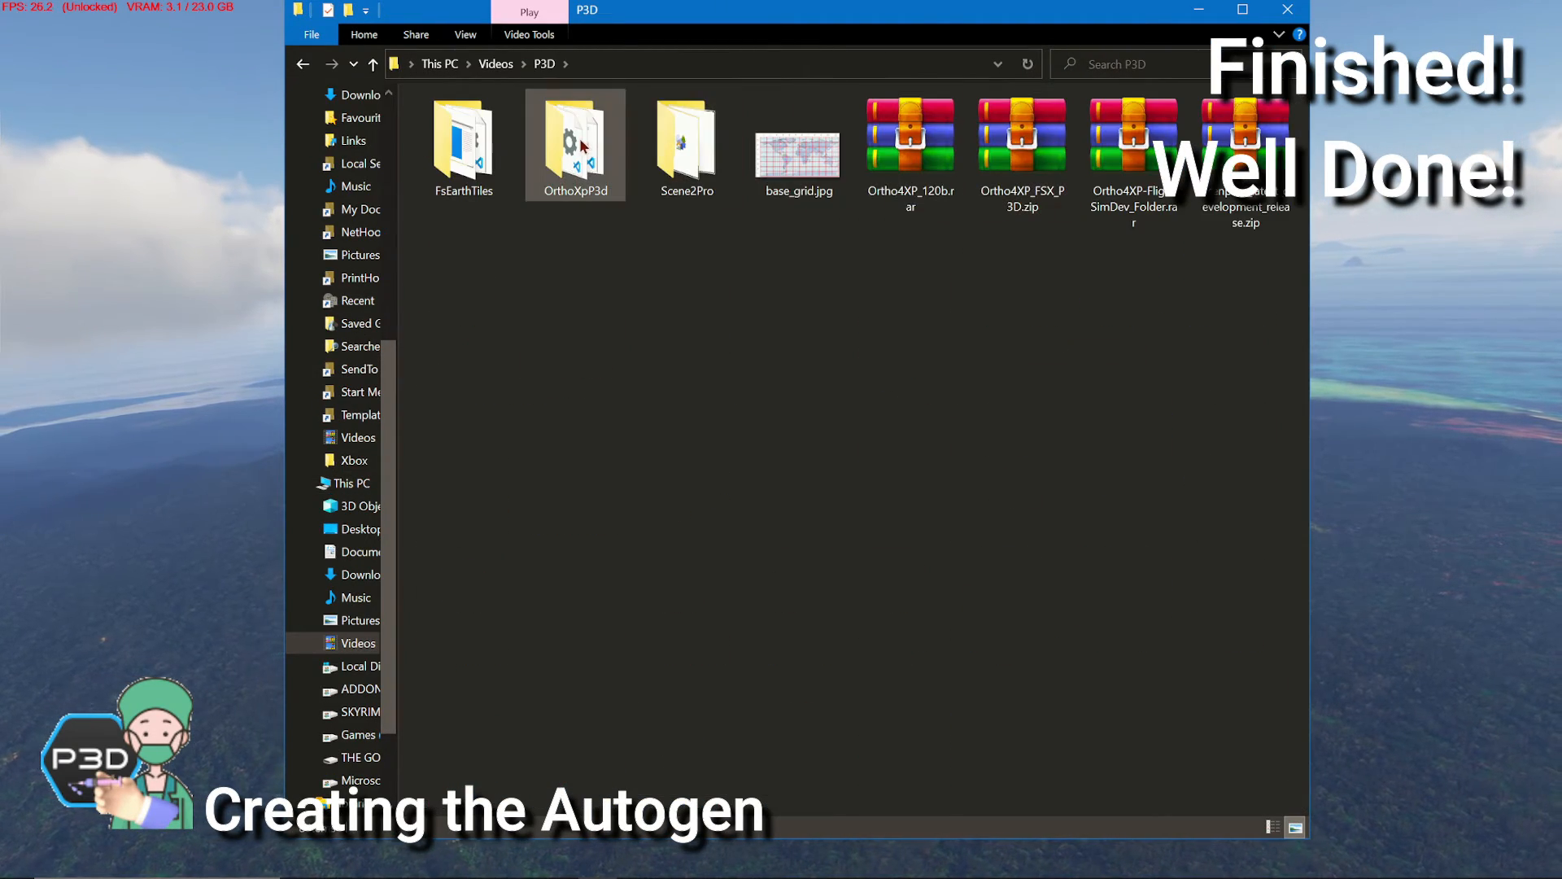
pyautogui.doubleClick(478, 130)
pyautogui.doubleClick(685, 144)
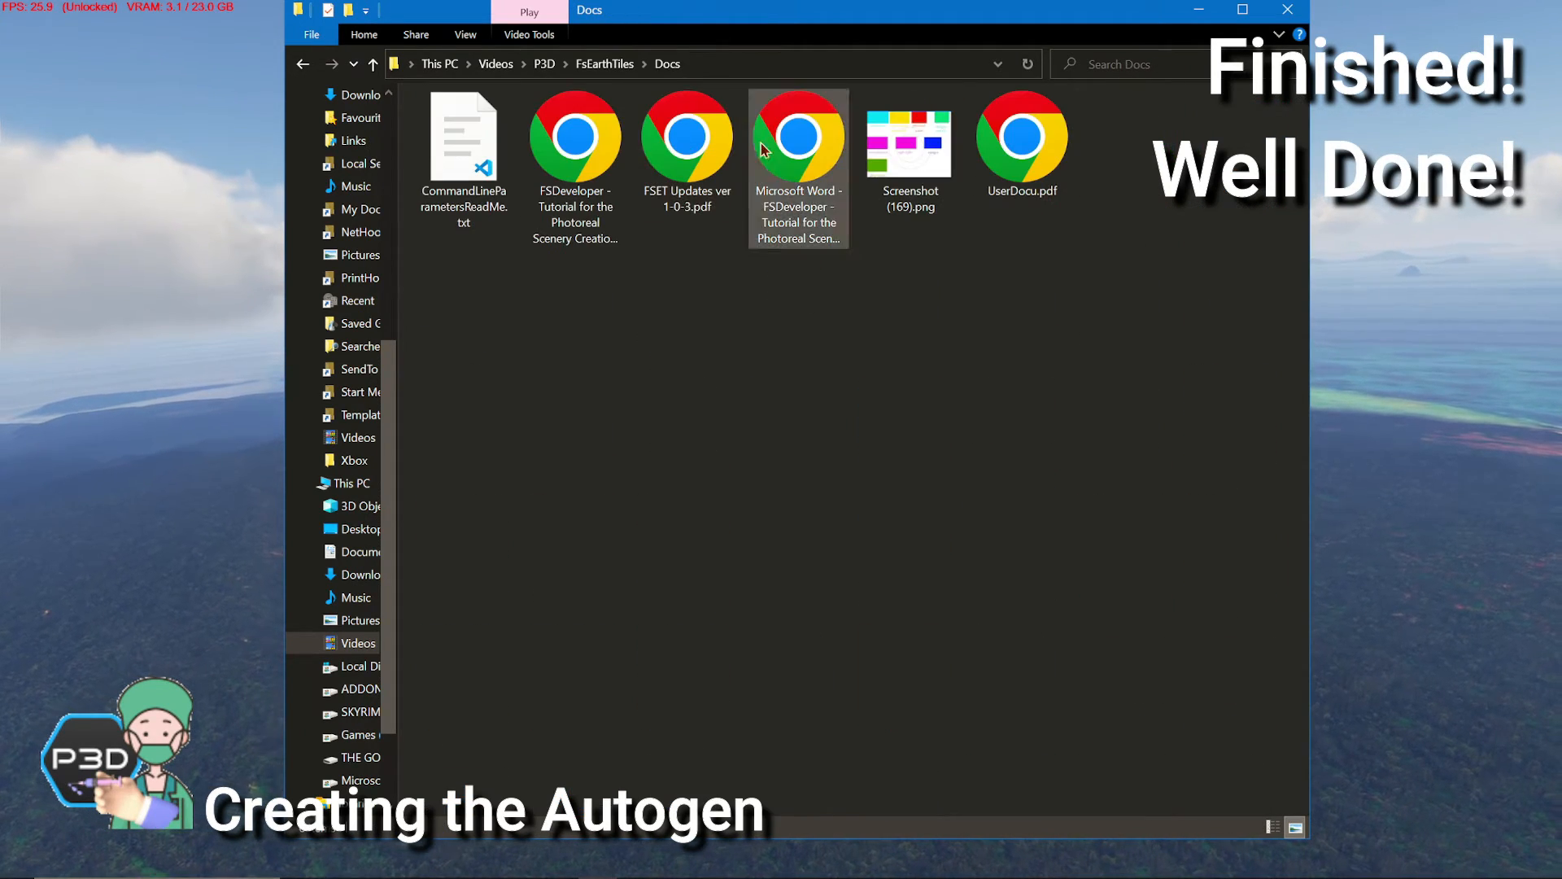
pyautogui.doubleClick(905, 147)
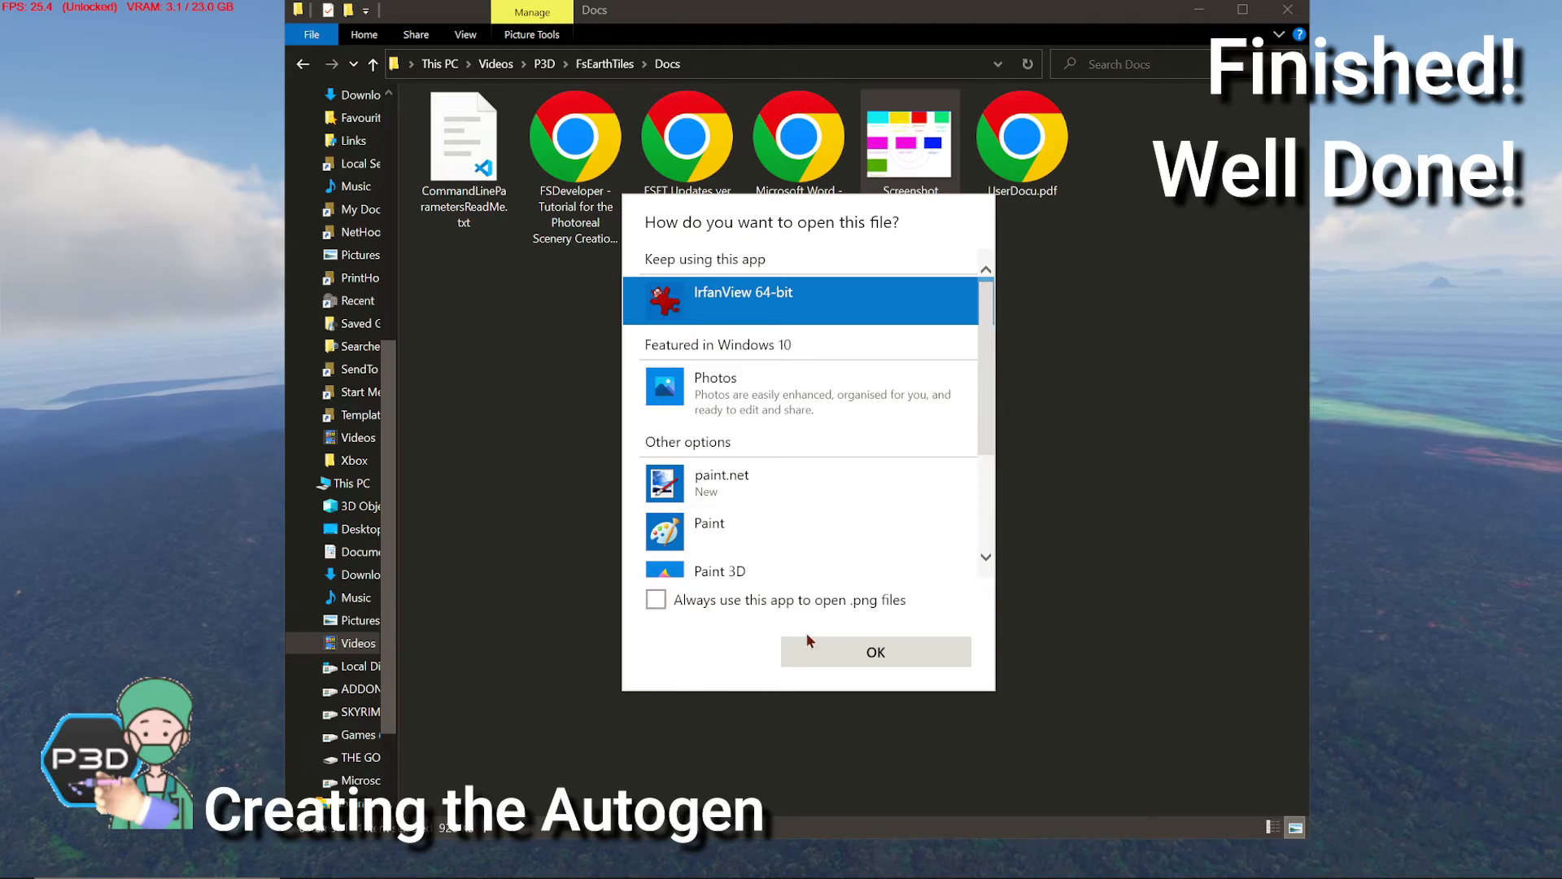
pyautogui.click(821, 647)
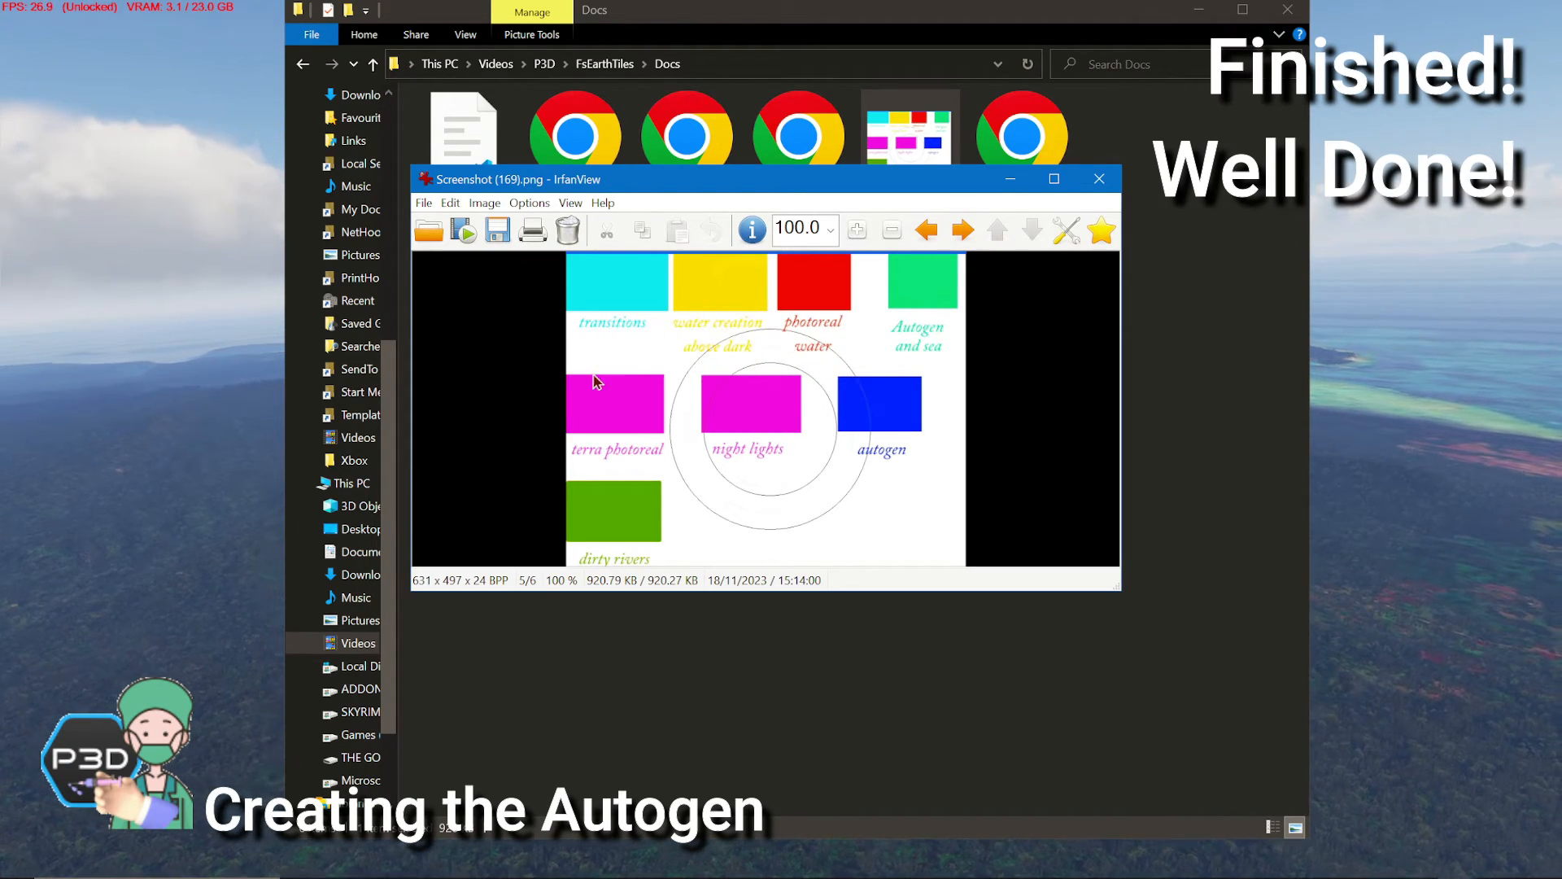
pyautogui.click(1101, 182)
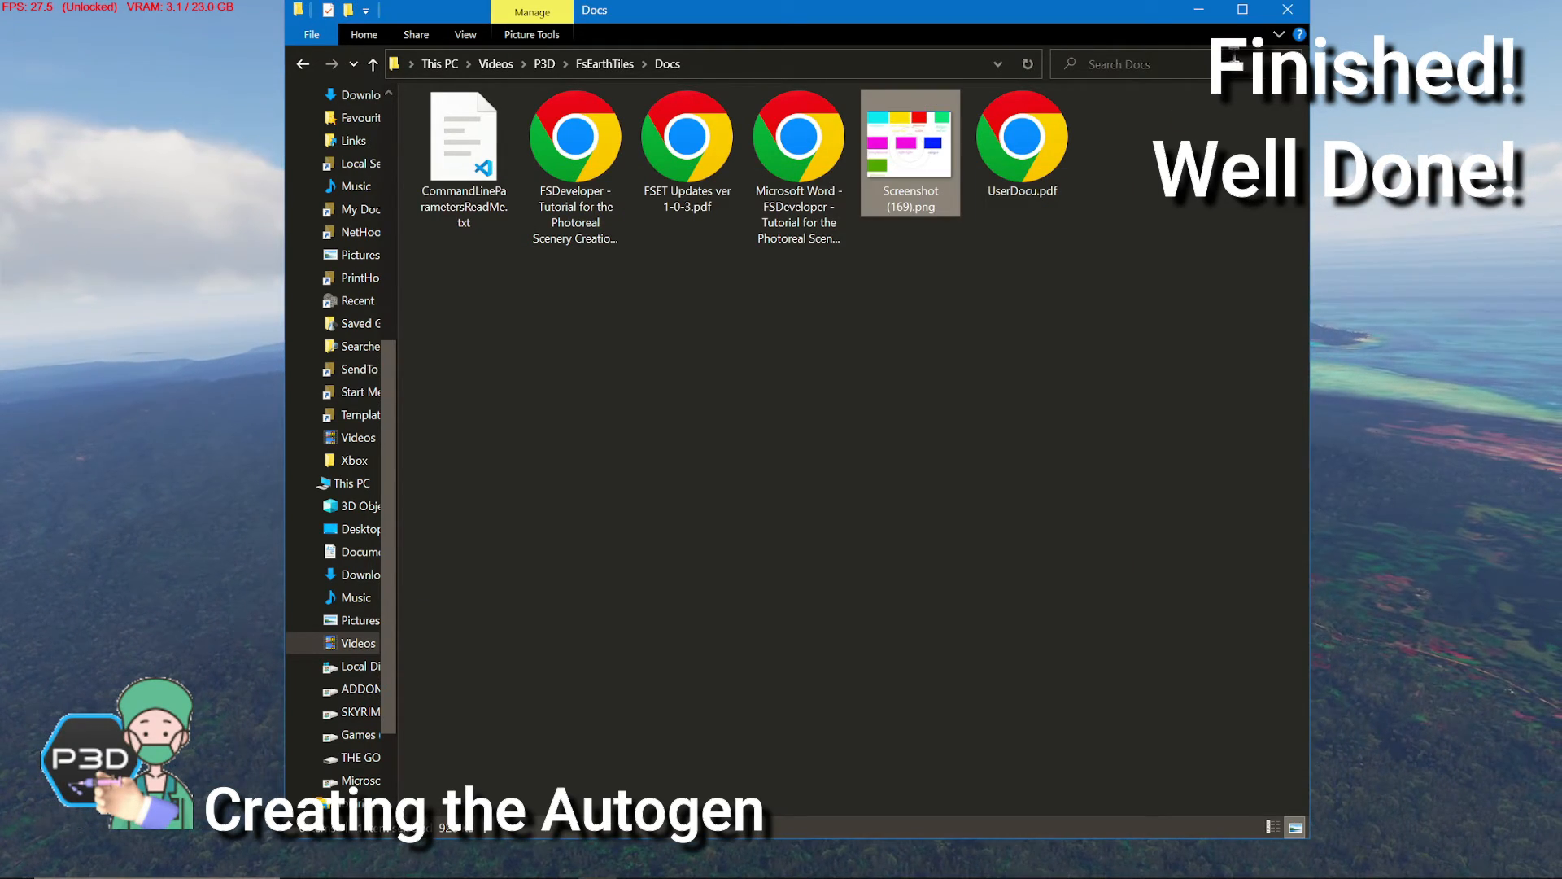
pyautogui.click(1288, 12)
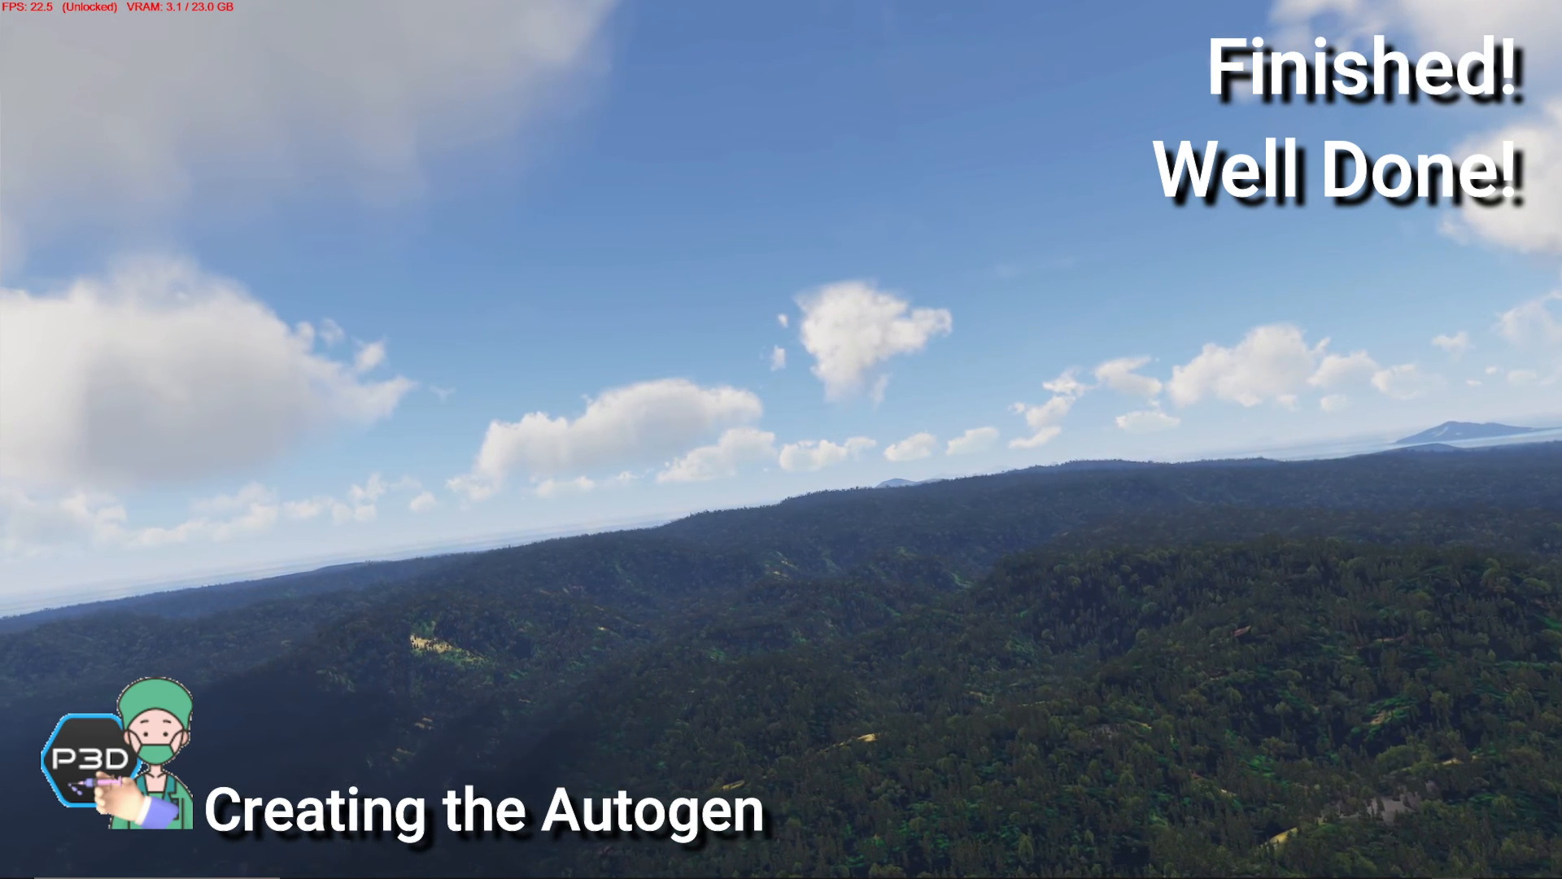
# Switch the Prepar3D camera to the outside Spot view
pyautogui.rightClick(810, 263)
pyautogui.rightClick(942, 284)
pyautogui.moveTo(1122, 319)
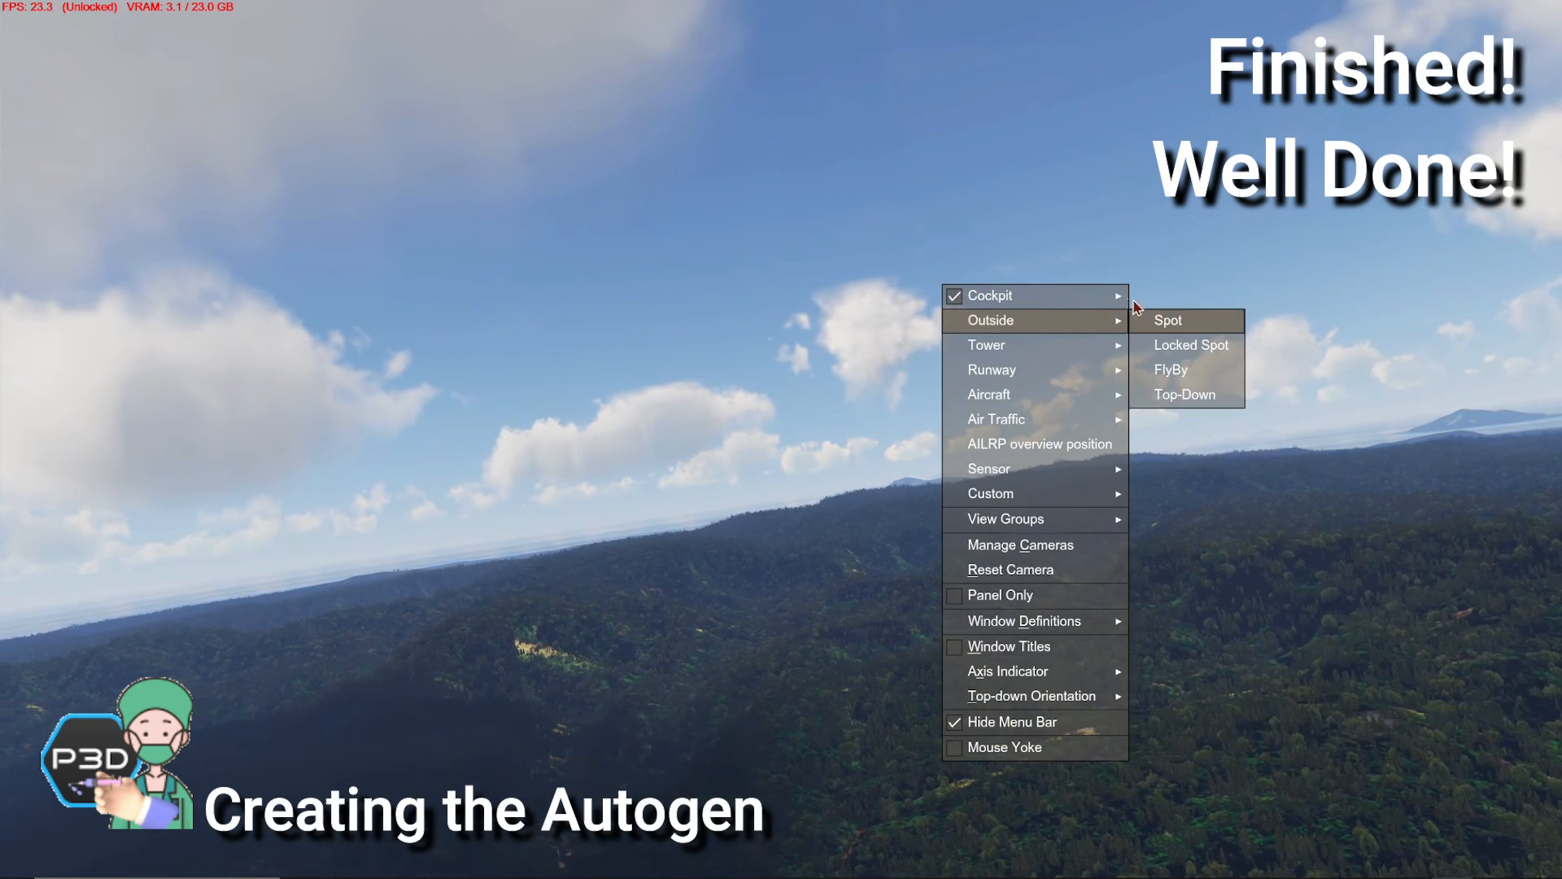
pyautogui.click(1186, 319)
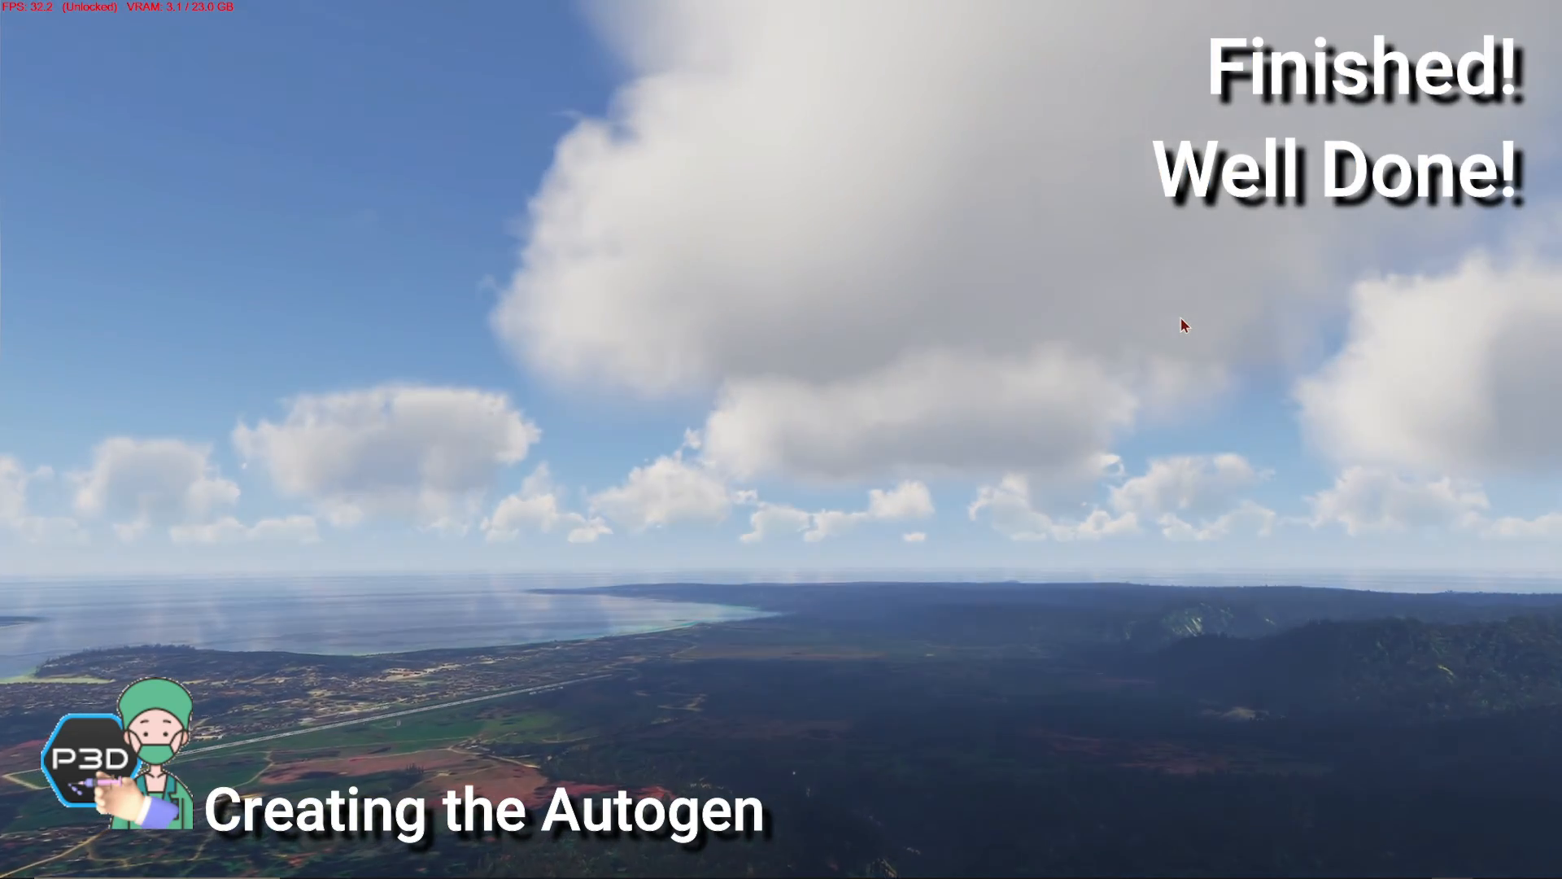